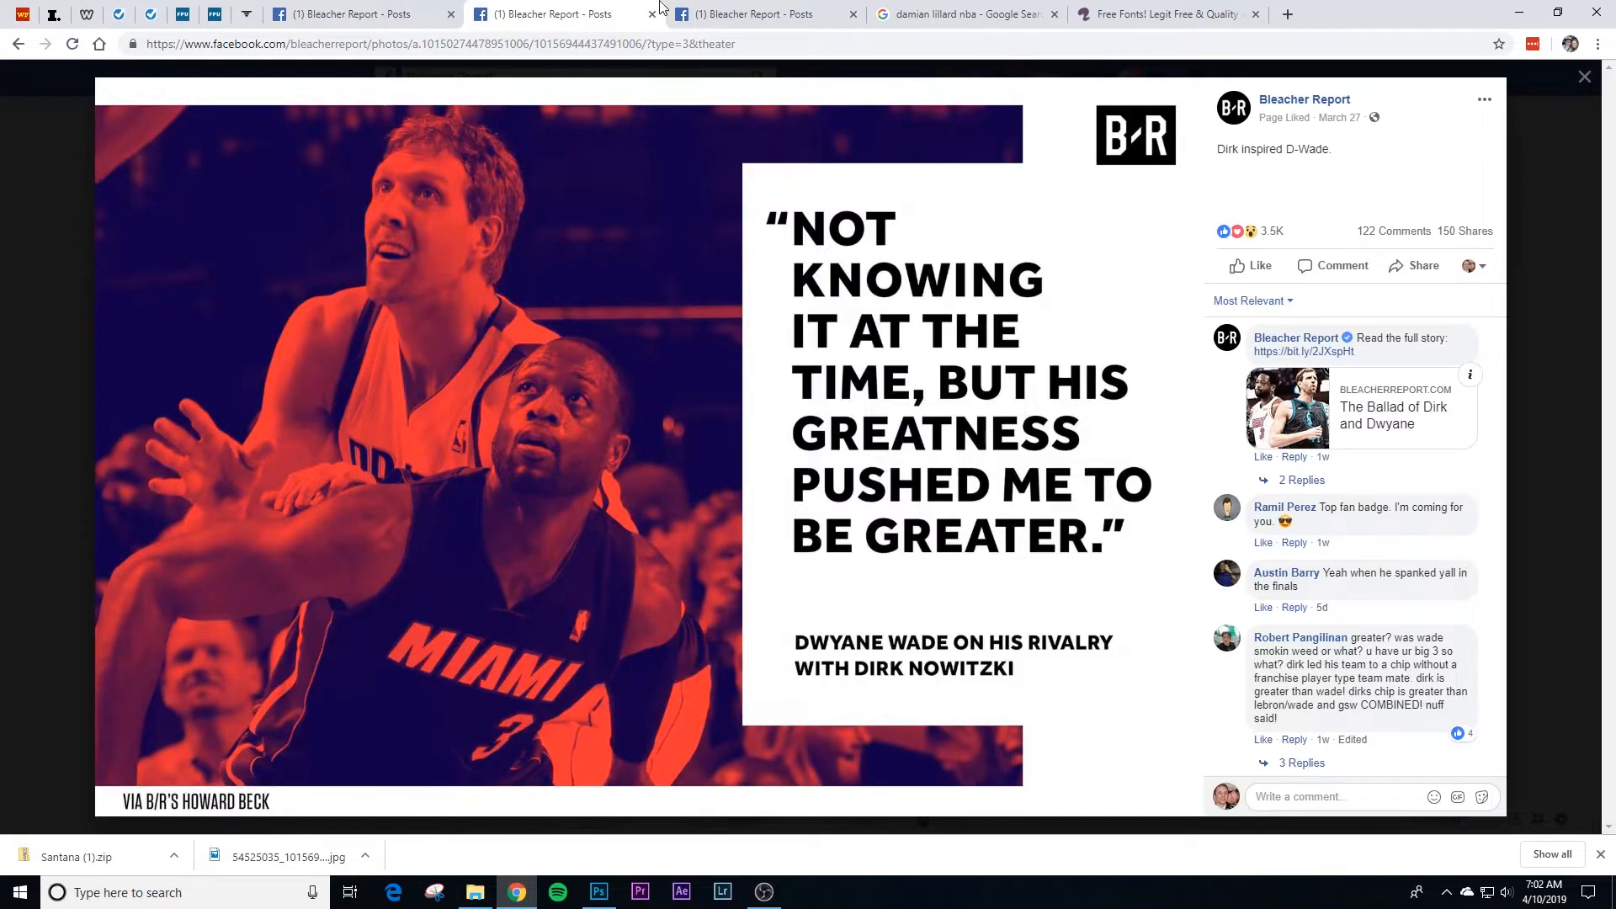
Step: Copy the Damian Lillard quote graphic from the Bleacher Report post dated March 20
left_click(376, 14)
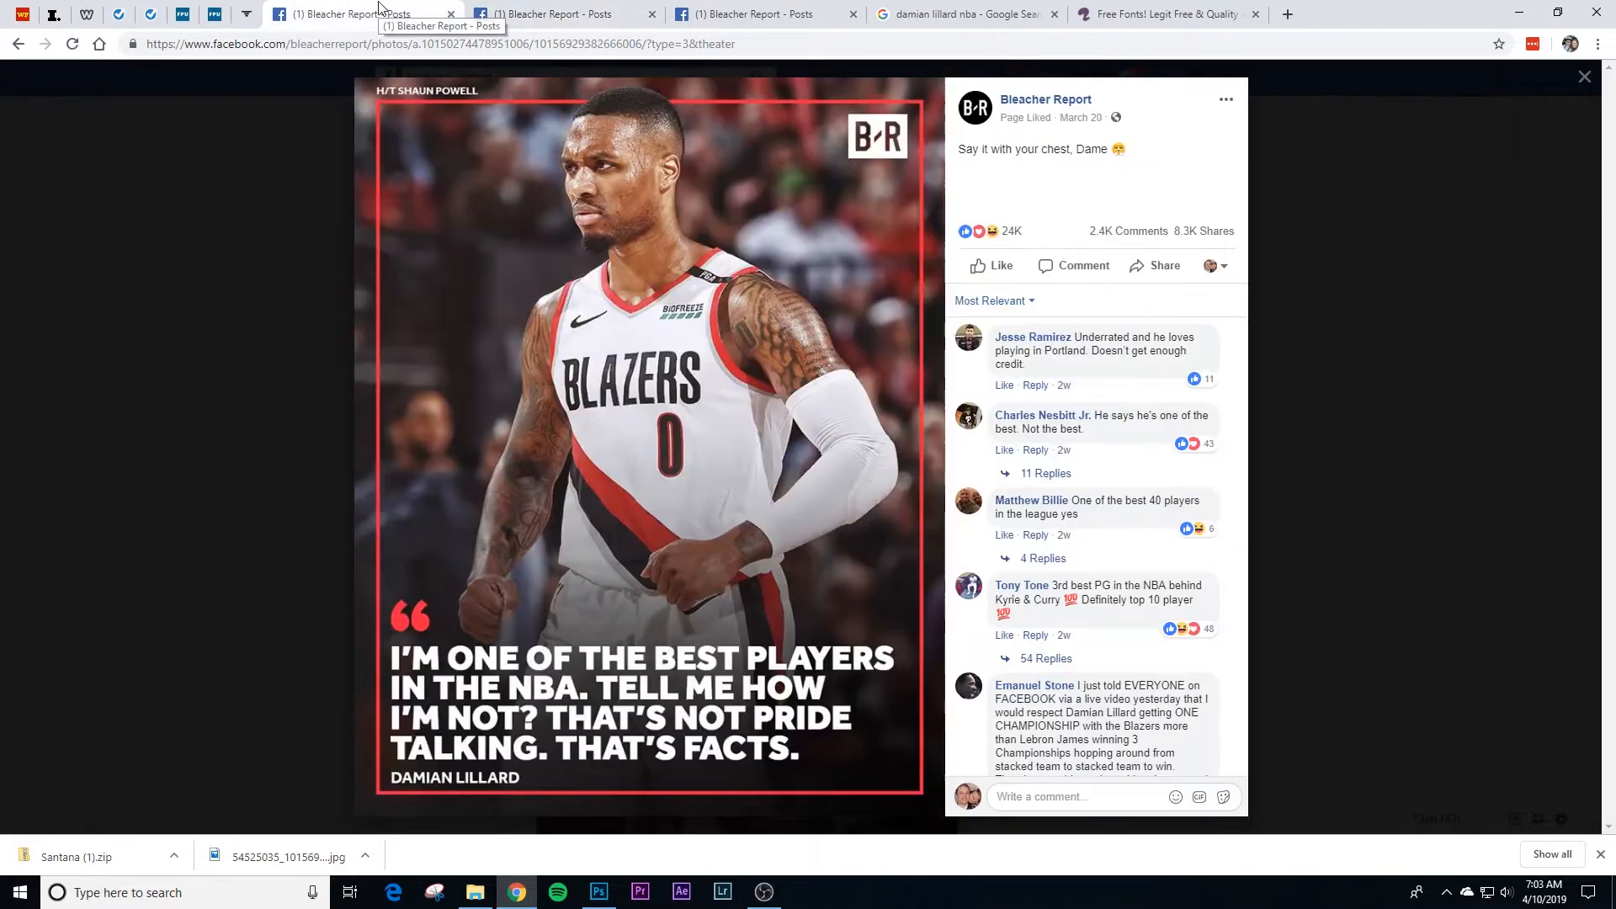
right_click(625, 436)
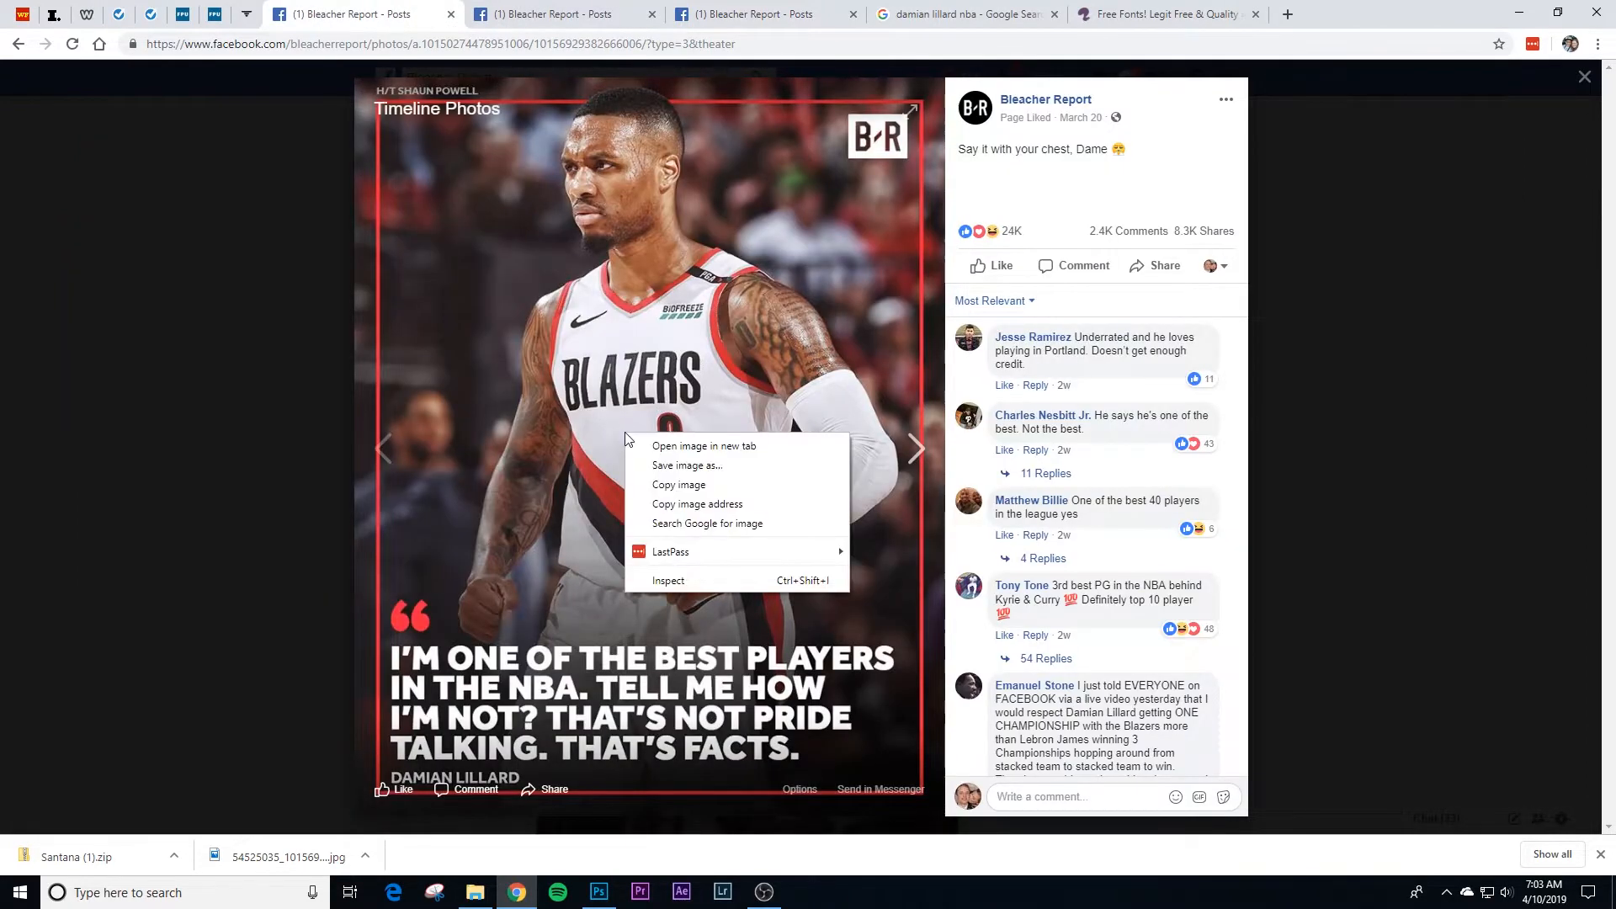
left_click(661, 486)
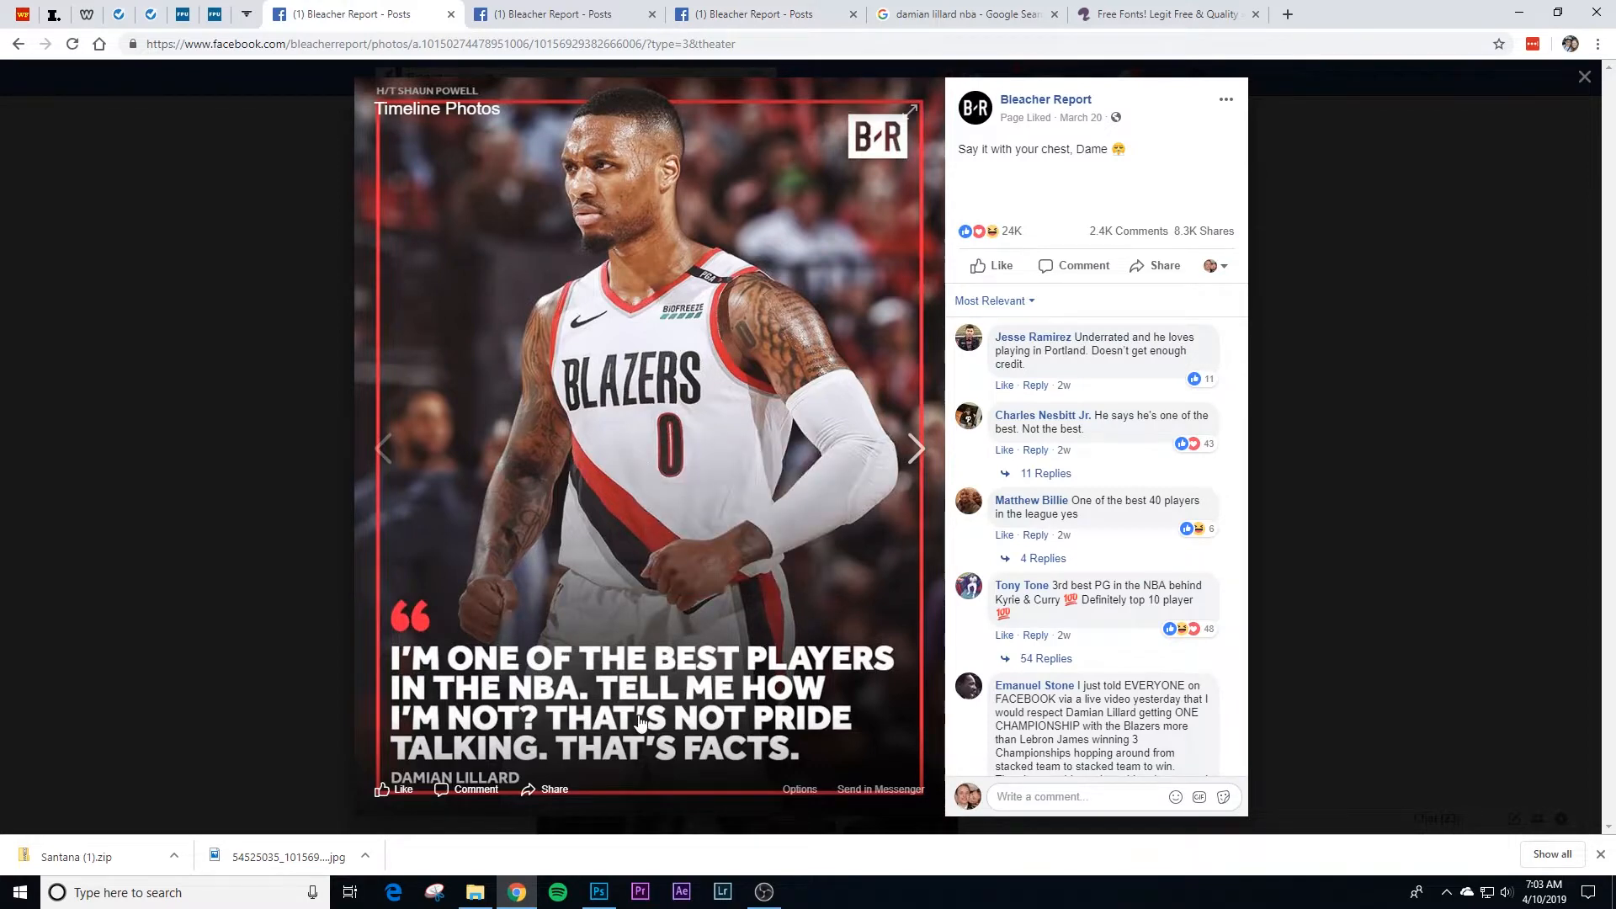
Step: Switch to Photoshop and create a new 768 x 960 pixel document at 72 pixels/inch in RGB Color with a white background
left_click(599, 891)
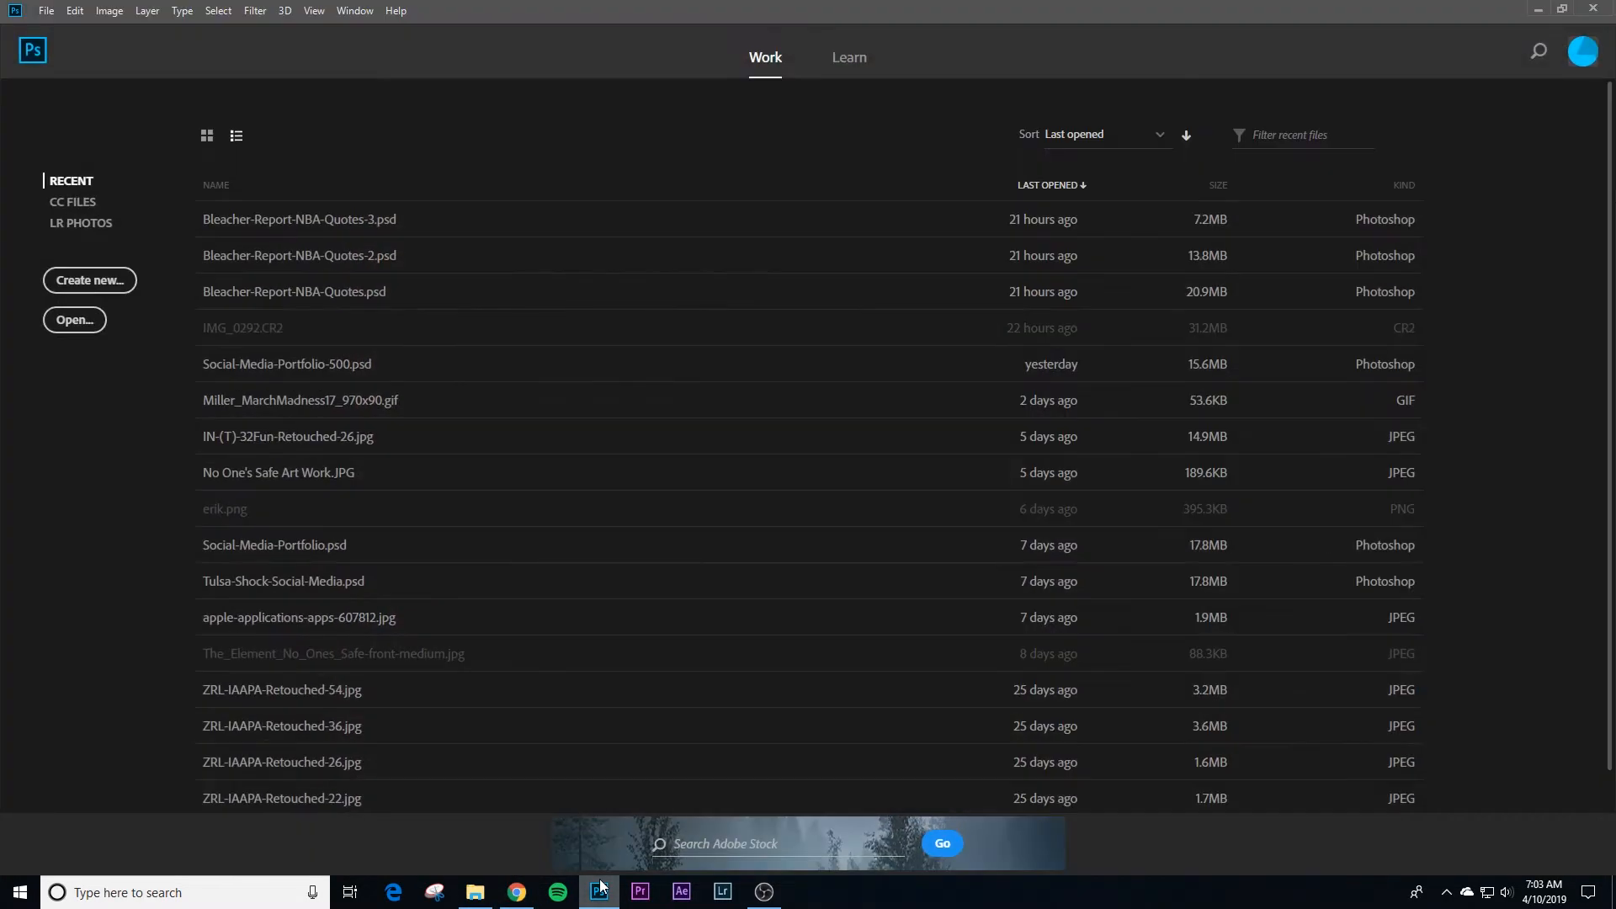
left_click(90, 280)
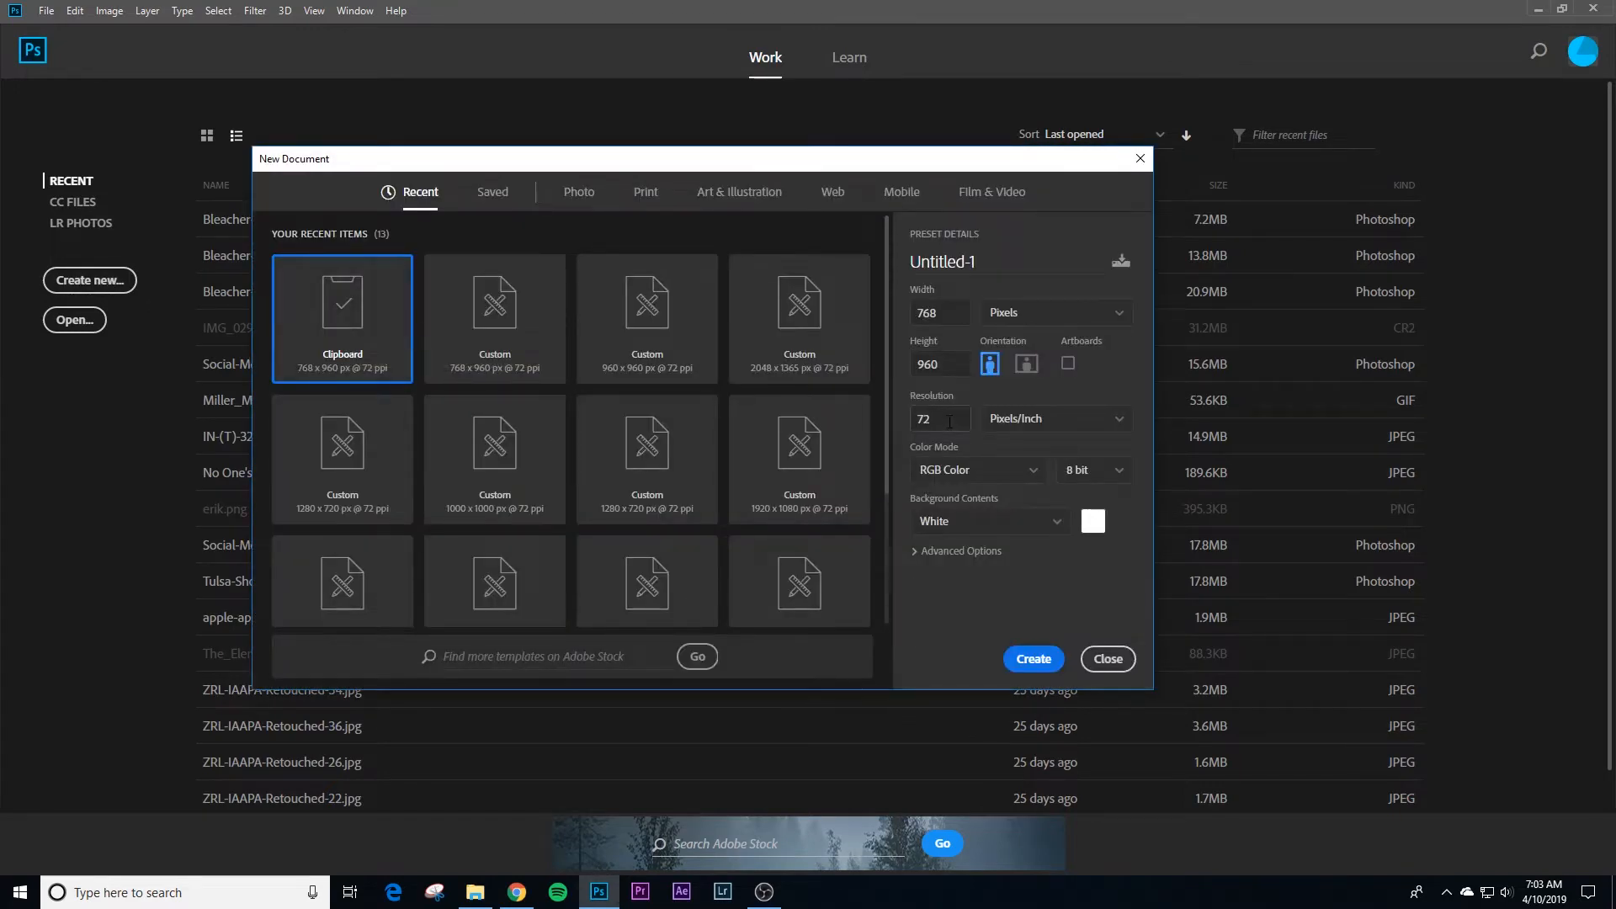
left_click(940, 419)
left_click(1043, 315)
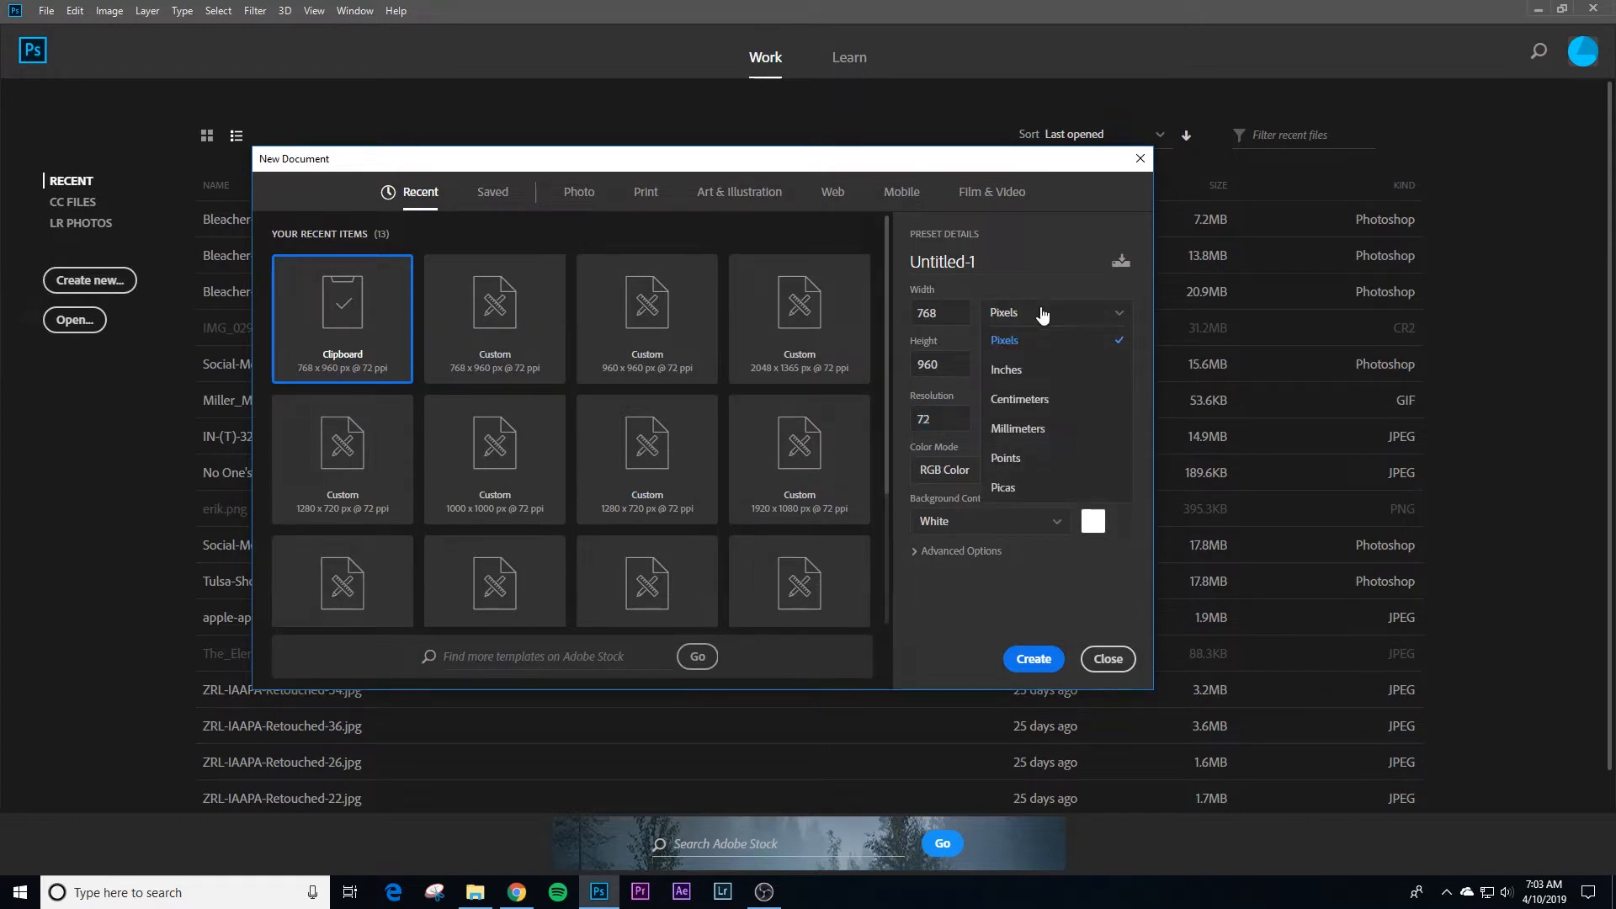
left_click(1043, 315)
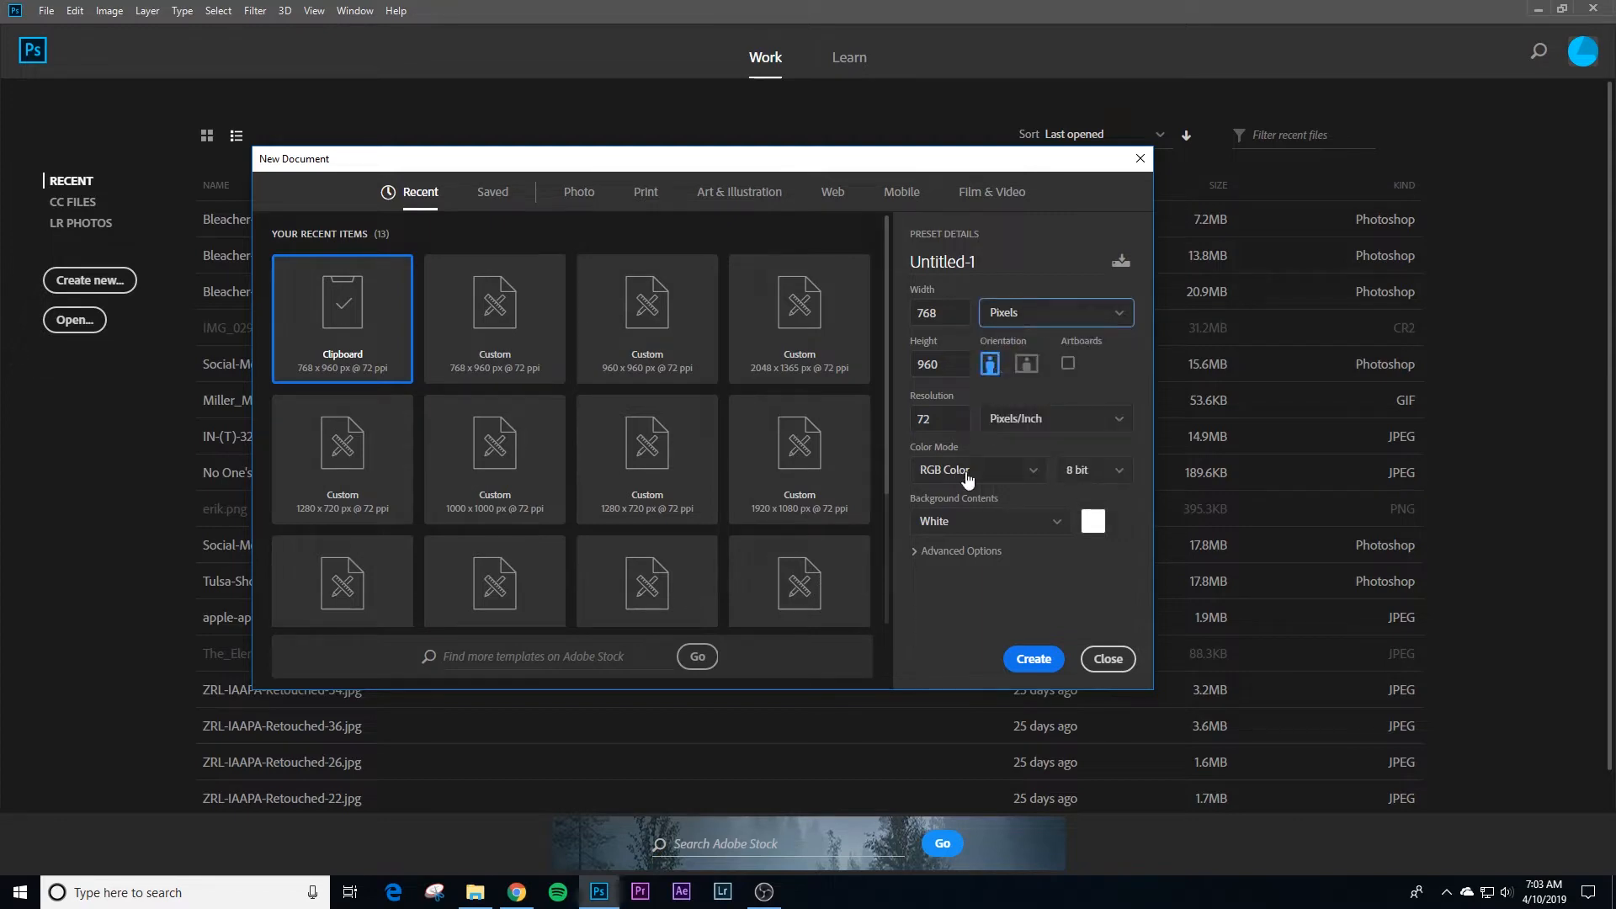
left_click(1034, 659)
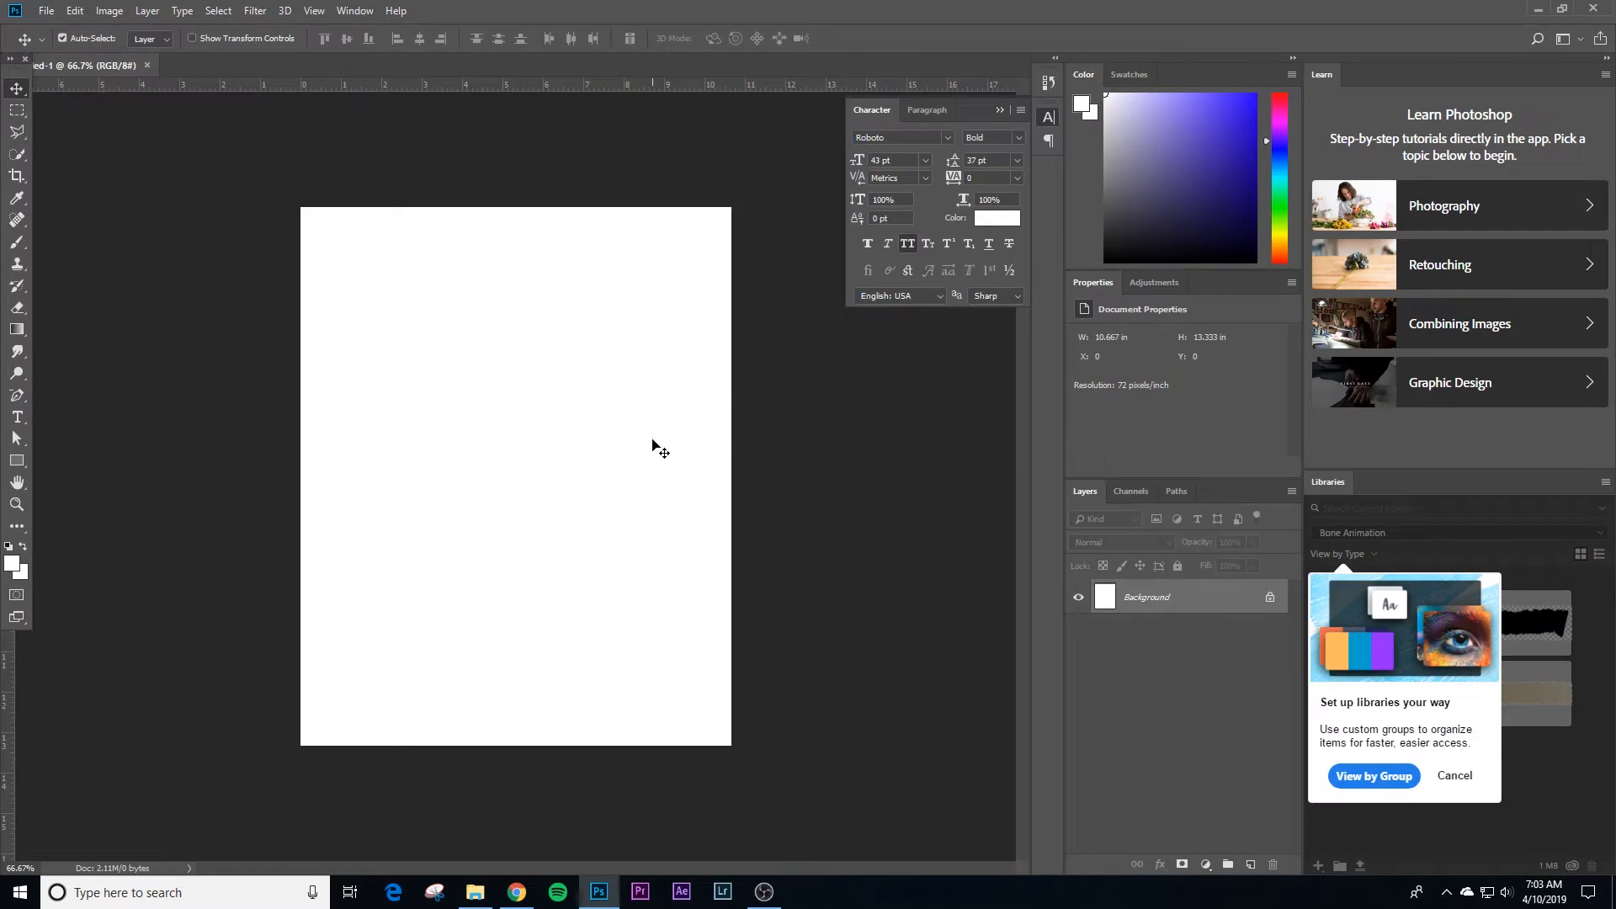
Step: Paste the copied quote graphic into the document and rename its layer "reference"
key("ctrl")
key("ctrl+v")
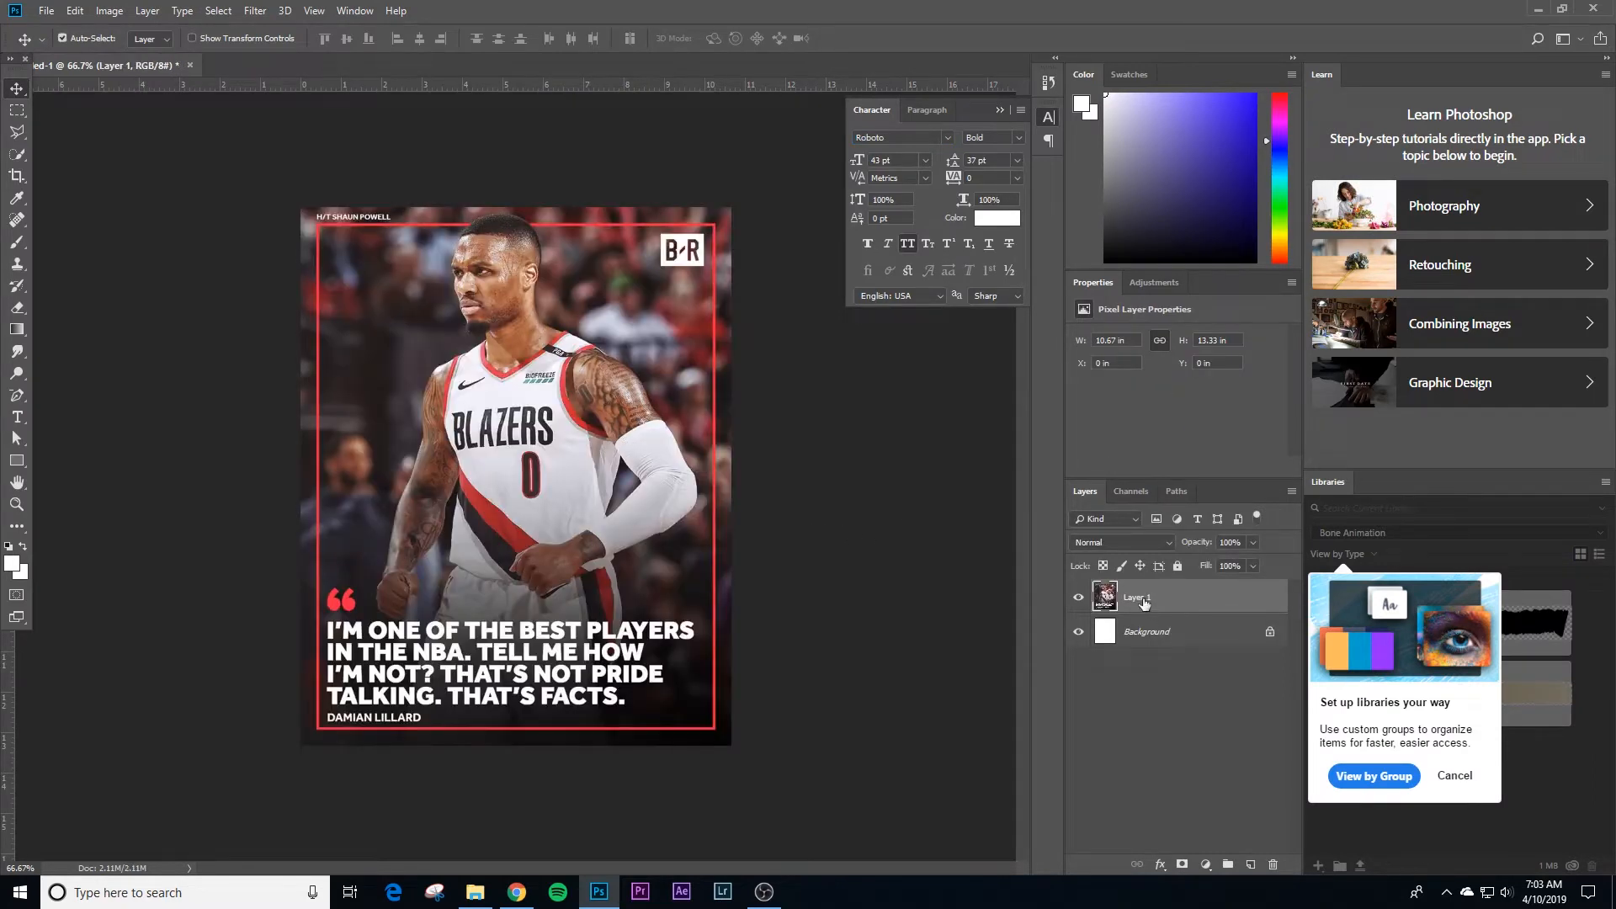
double_click(1143, 598)
type("refrence")
key("Return")
double_click(1140, 599)
type("reference")
key("Return")
Step: Fully lock the reference layer
left_click(1181, 567)
left_click(942, 566)
key("z")
left_click_drag(595, 663, 619, 662)
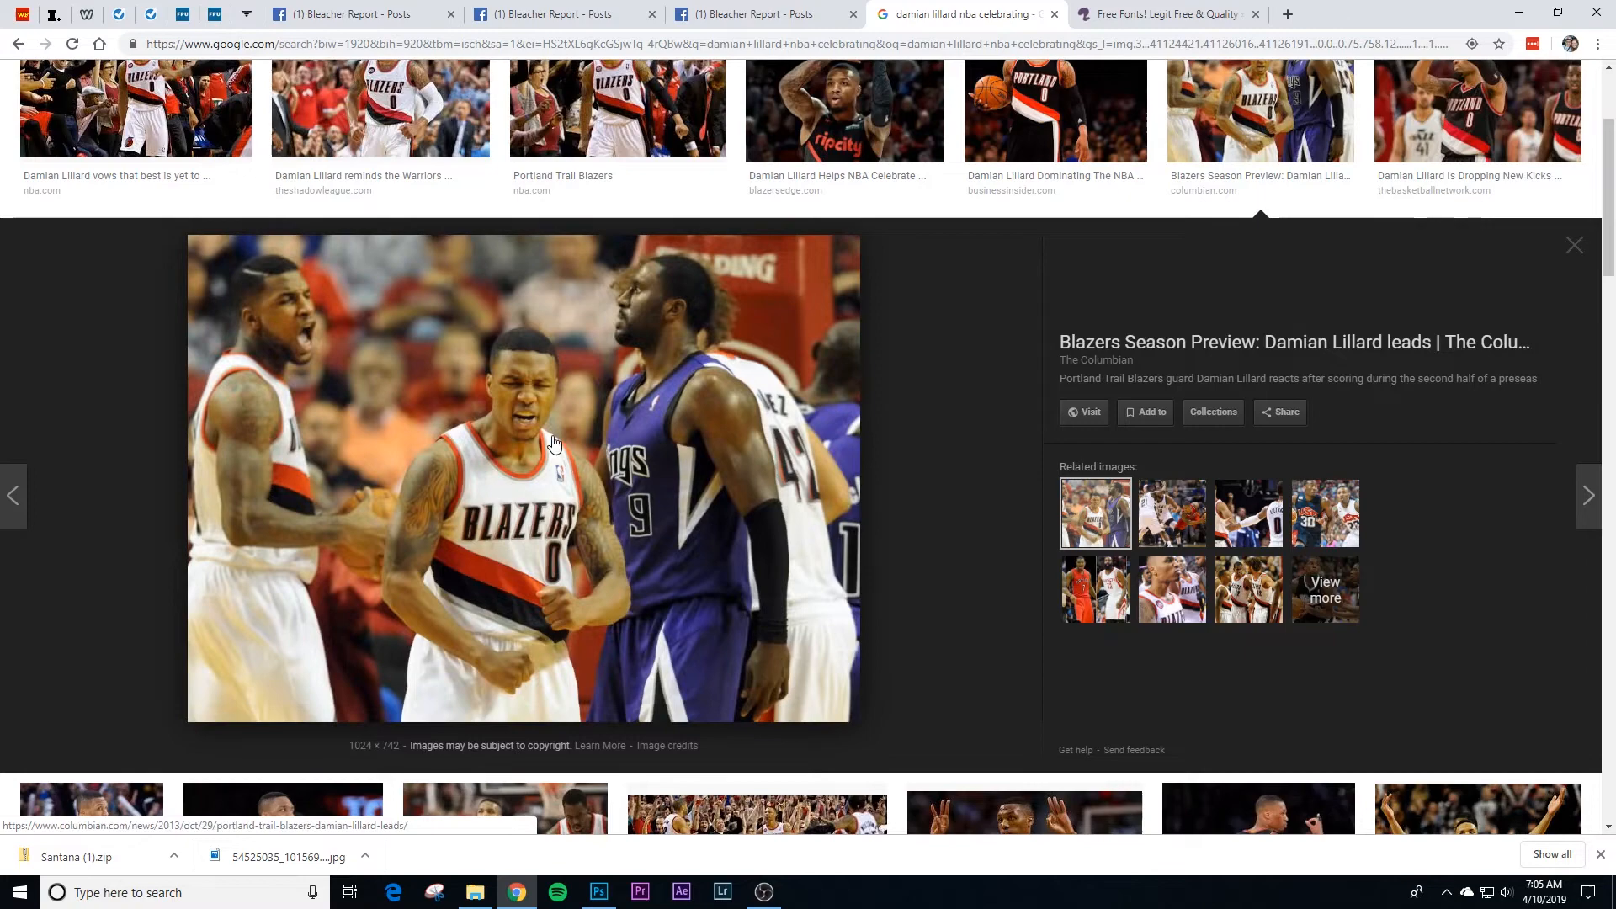
Step: In the browser's image results, open the related full-length Damian Lillard photo from Blazer's Edge and copy it
scroll(526, 439, "up", 1)
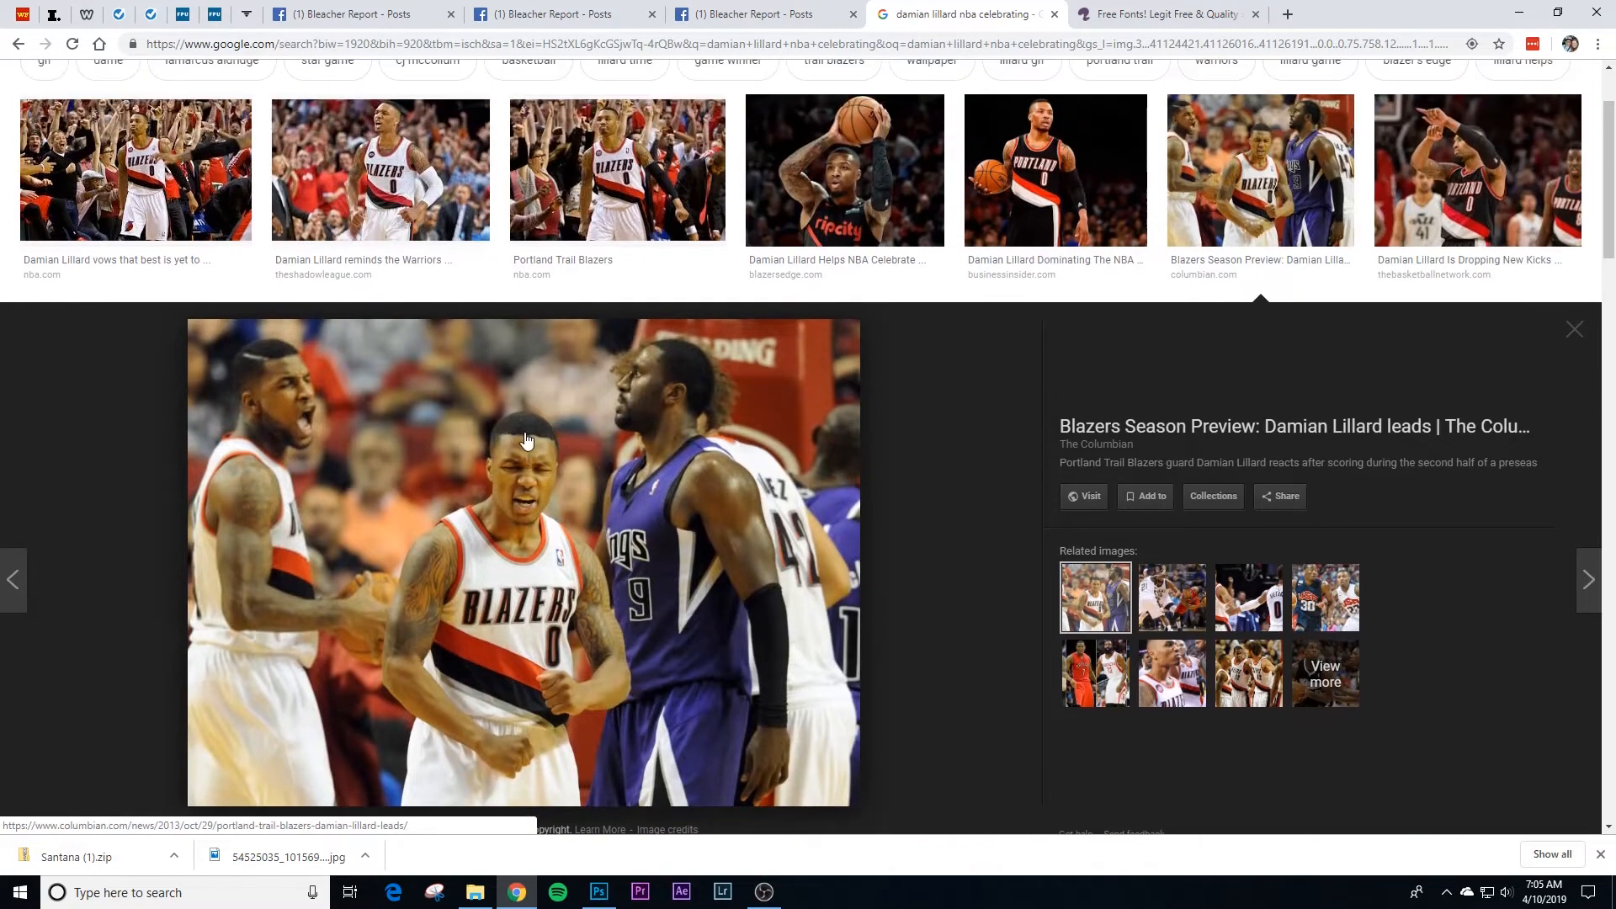
left_click(166, 257)
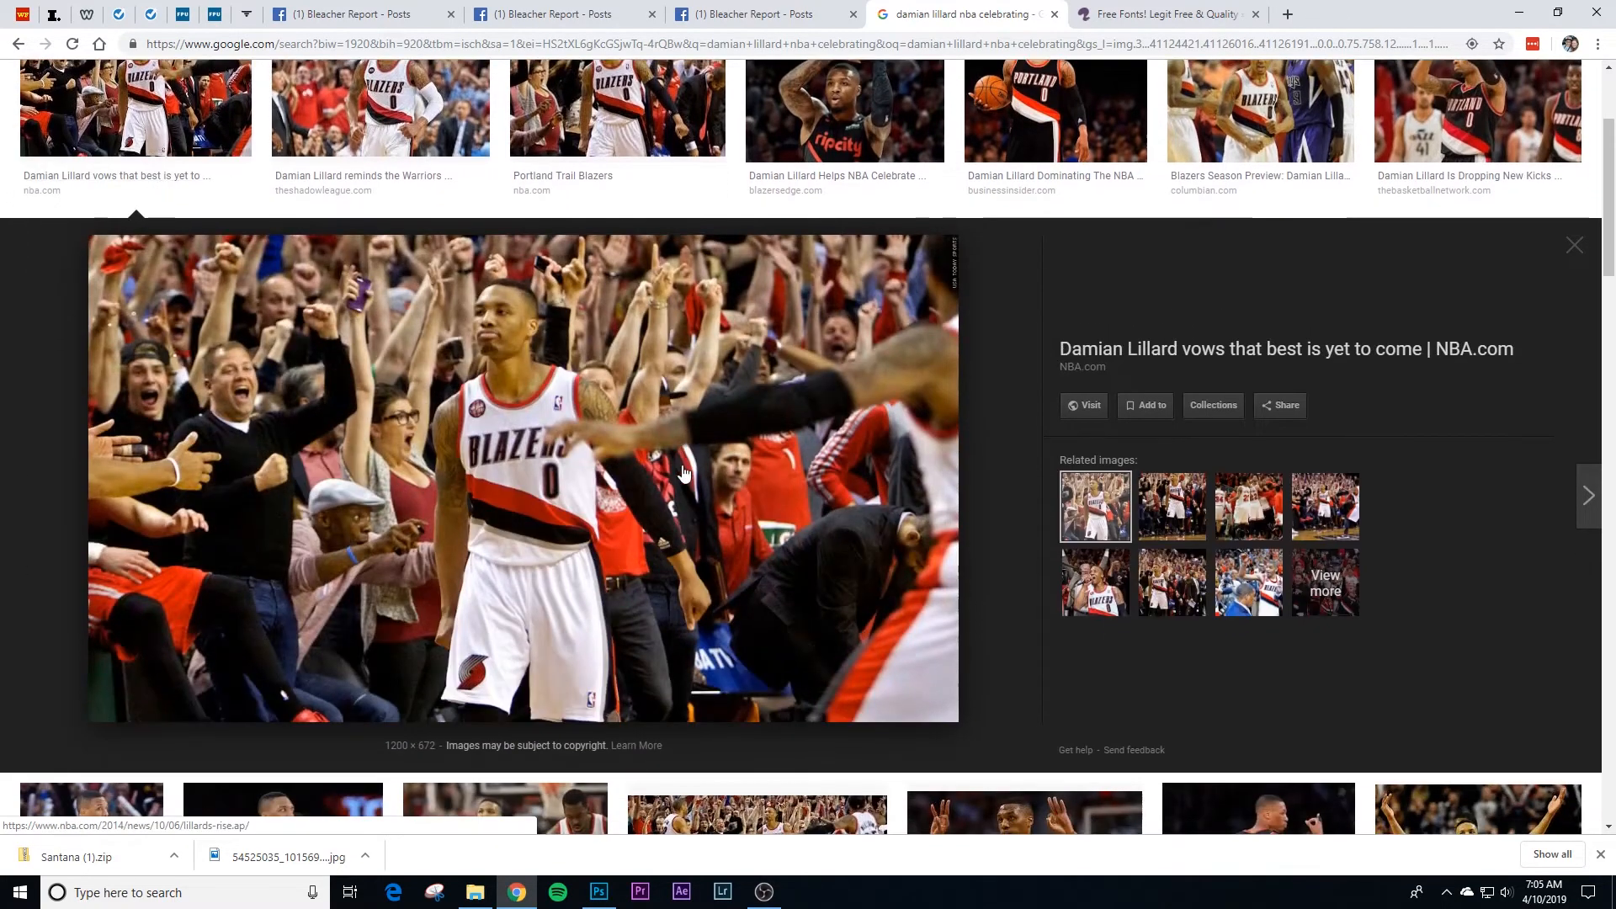
left_click(1204, 517)
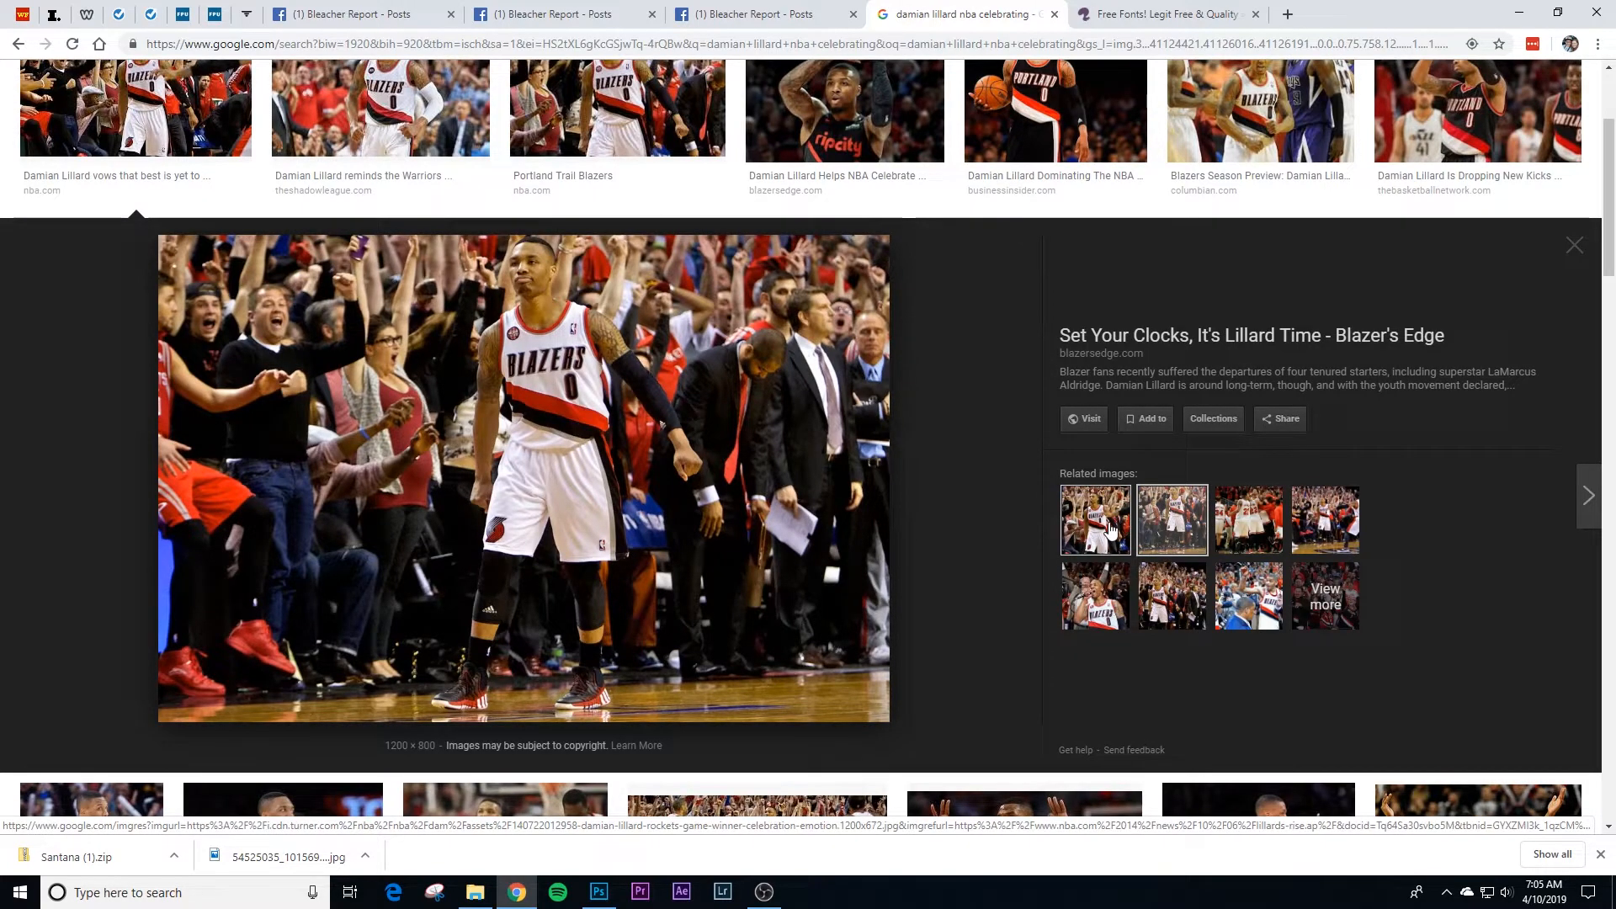
right_click(581, 430)
left_click(682, 589)
Step: Switch back to Photoshop and paste the copied player photo above the reference layer
left_click(598, 891)
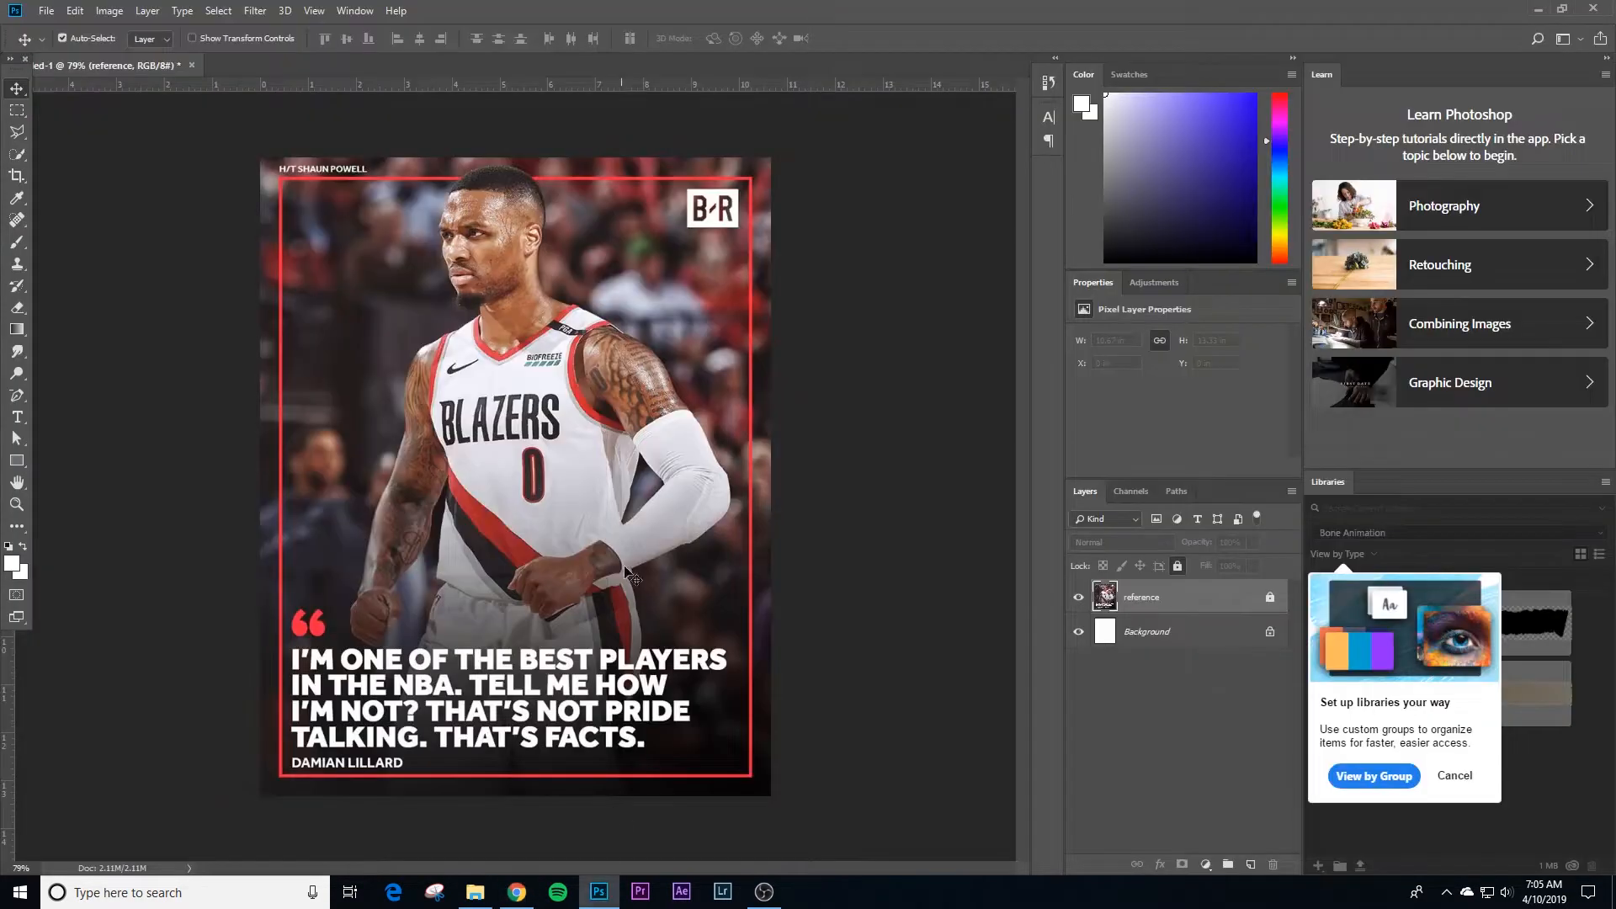
left_click(633, 542)
key("ctrl+v")
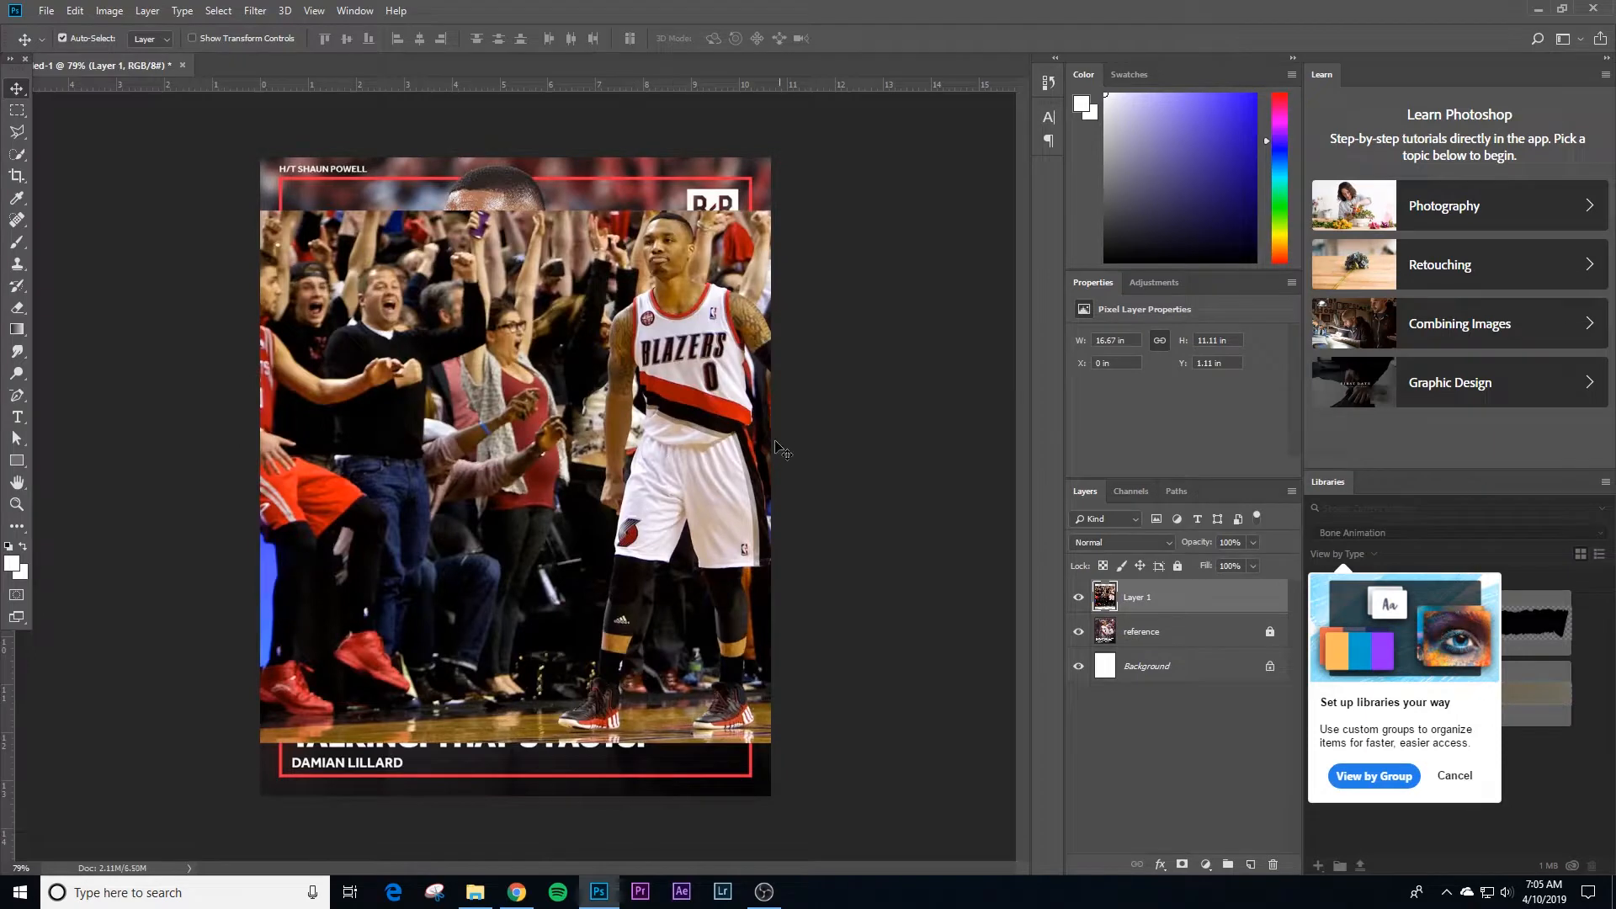
Step: Convert the pasted photo layer to a smart object and rename it "Dame"
right_click(1166, 604)
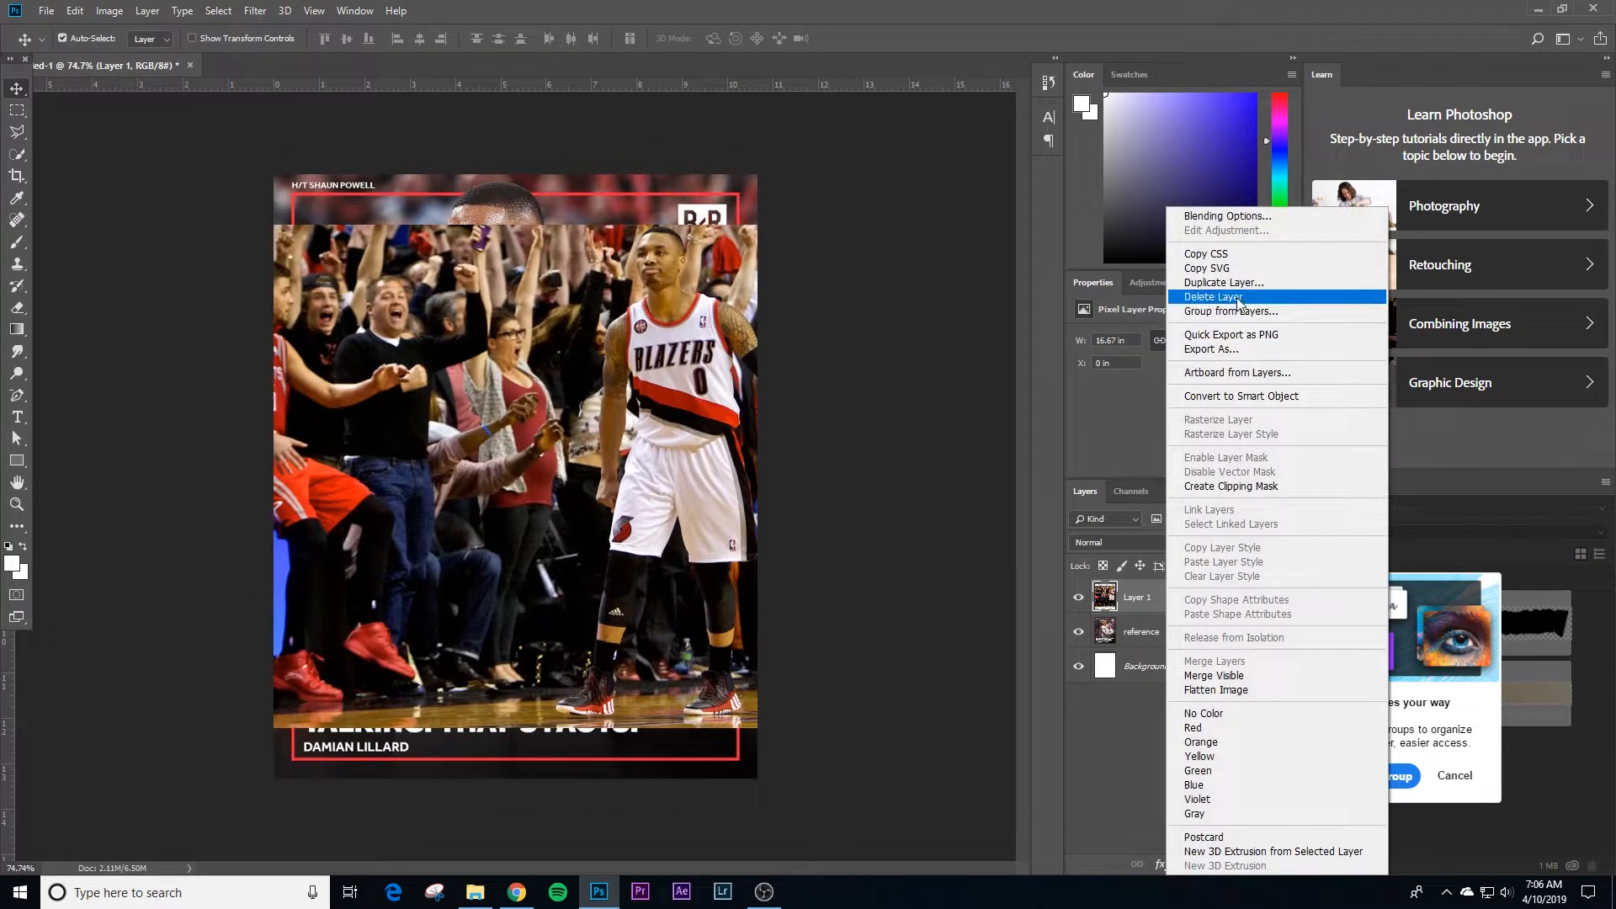
left_click(1271, 397)
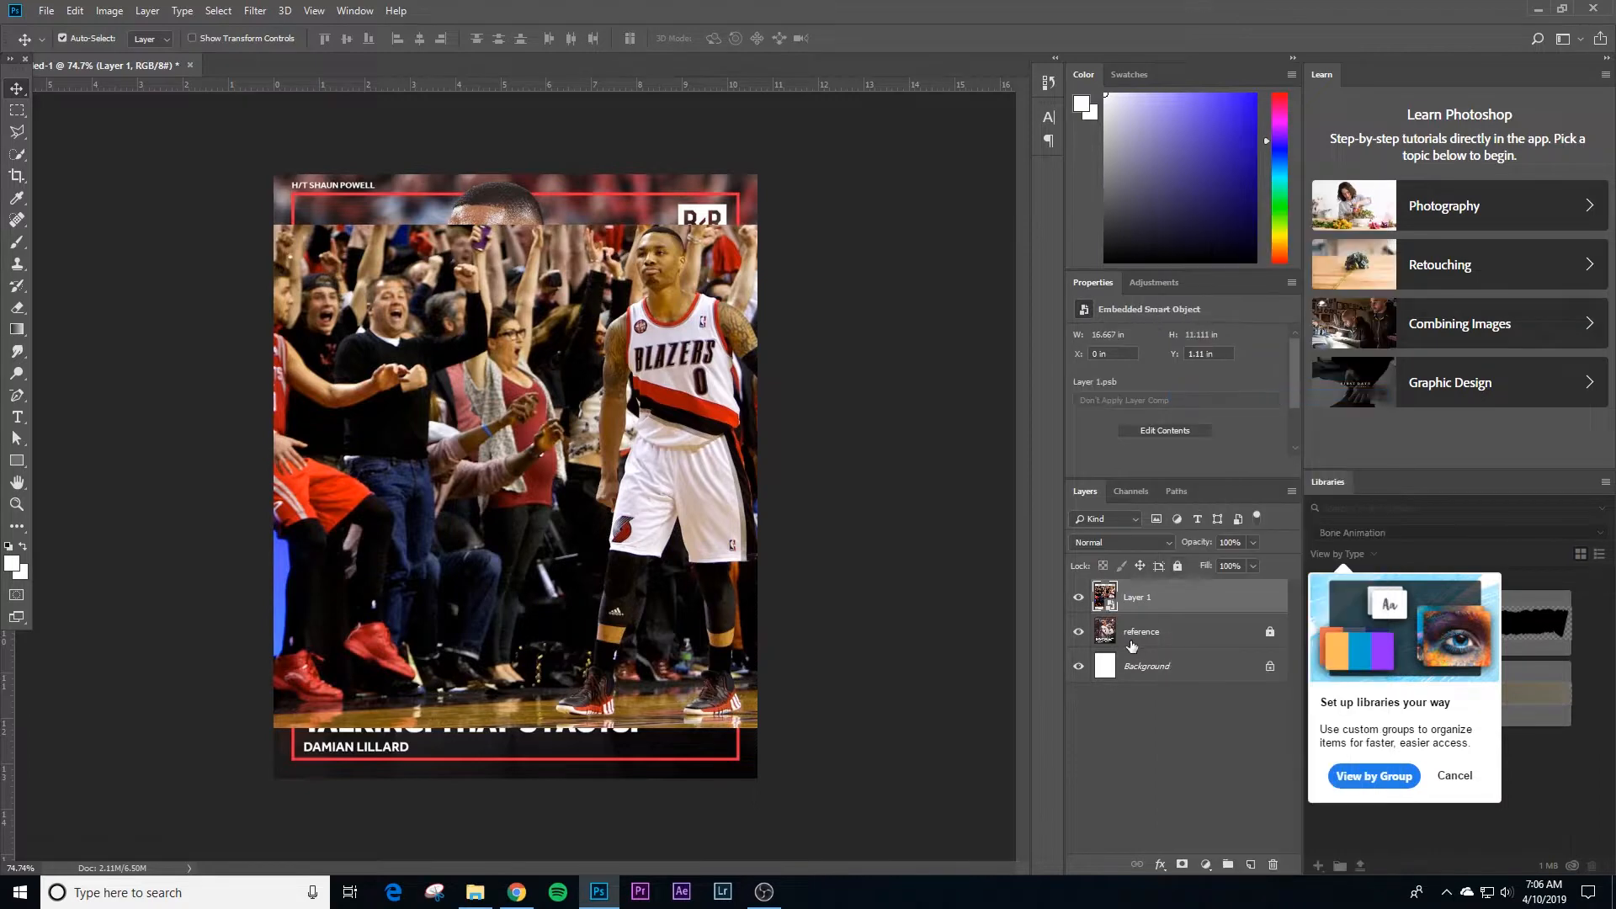
double_click(1132, 597)
type("Dame")
key("Return")
Step: Enlarge the Dame photo to about 20.14 x 13.43 in and position it so the player is centred and the canvas is covered
key("ctrl+t")
left_click_drag(875, 348, 721, 344)
left_click_drag(876, 224, 951, 172)
key("Return")
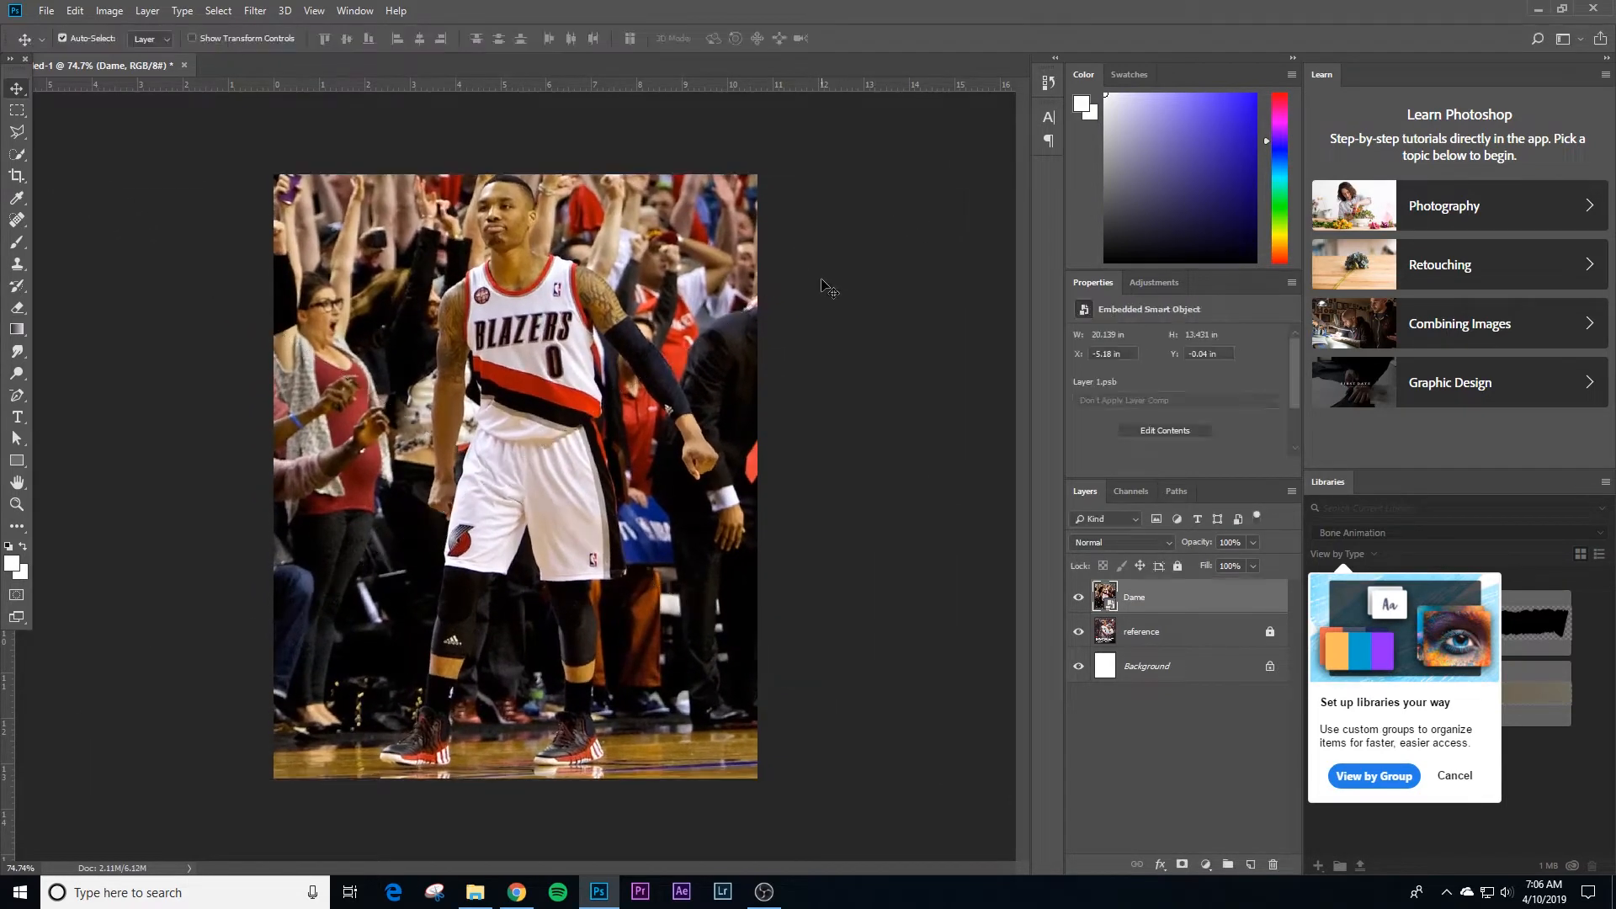
key("Down")
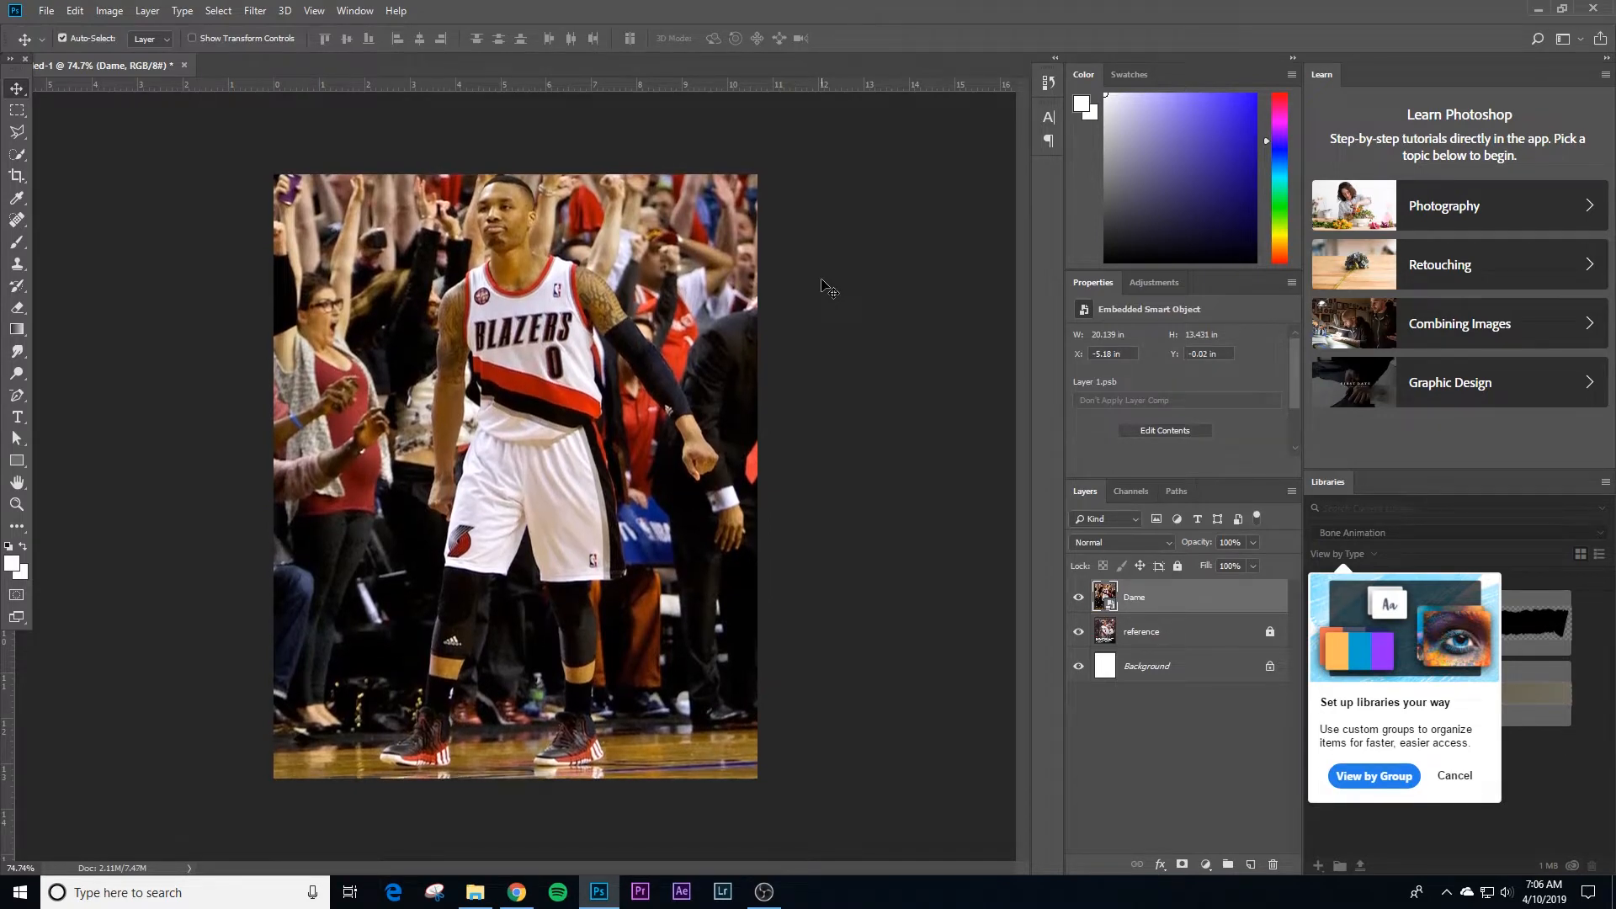
Step: Hide the Dame layer and make it the active layer
left_click(1073, 576)
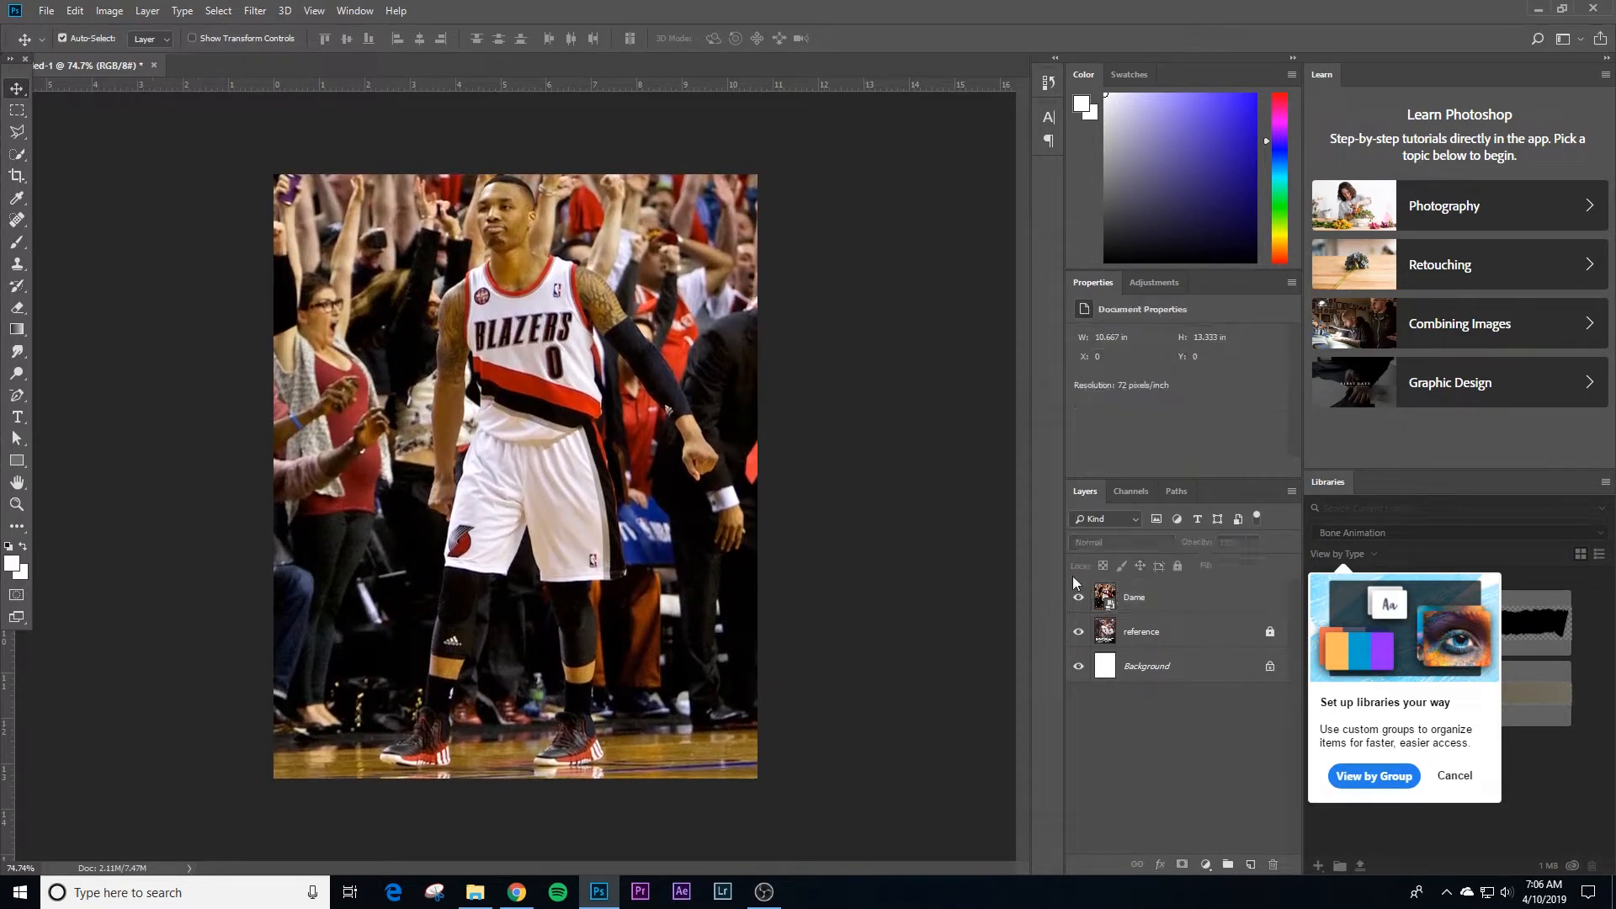
left_click(1078, 597)
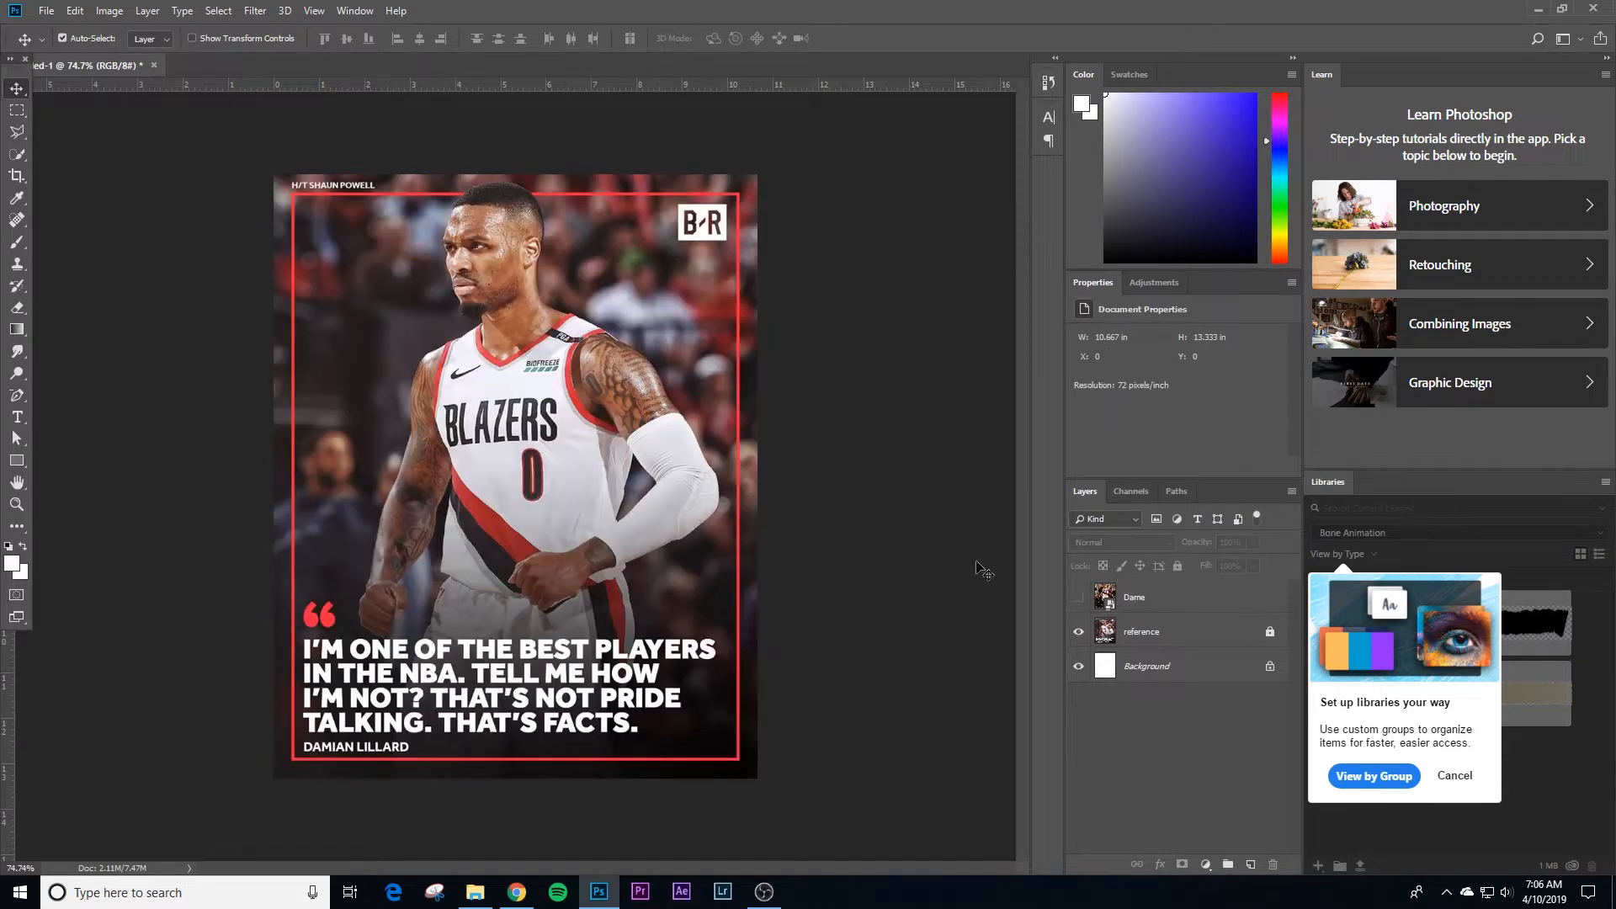
left_click(1142, 604)
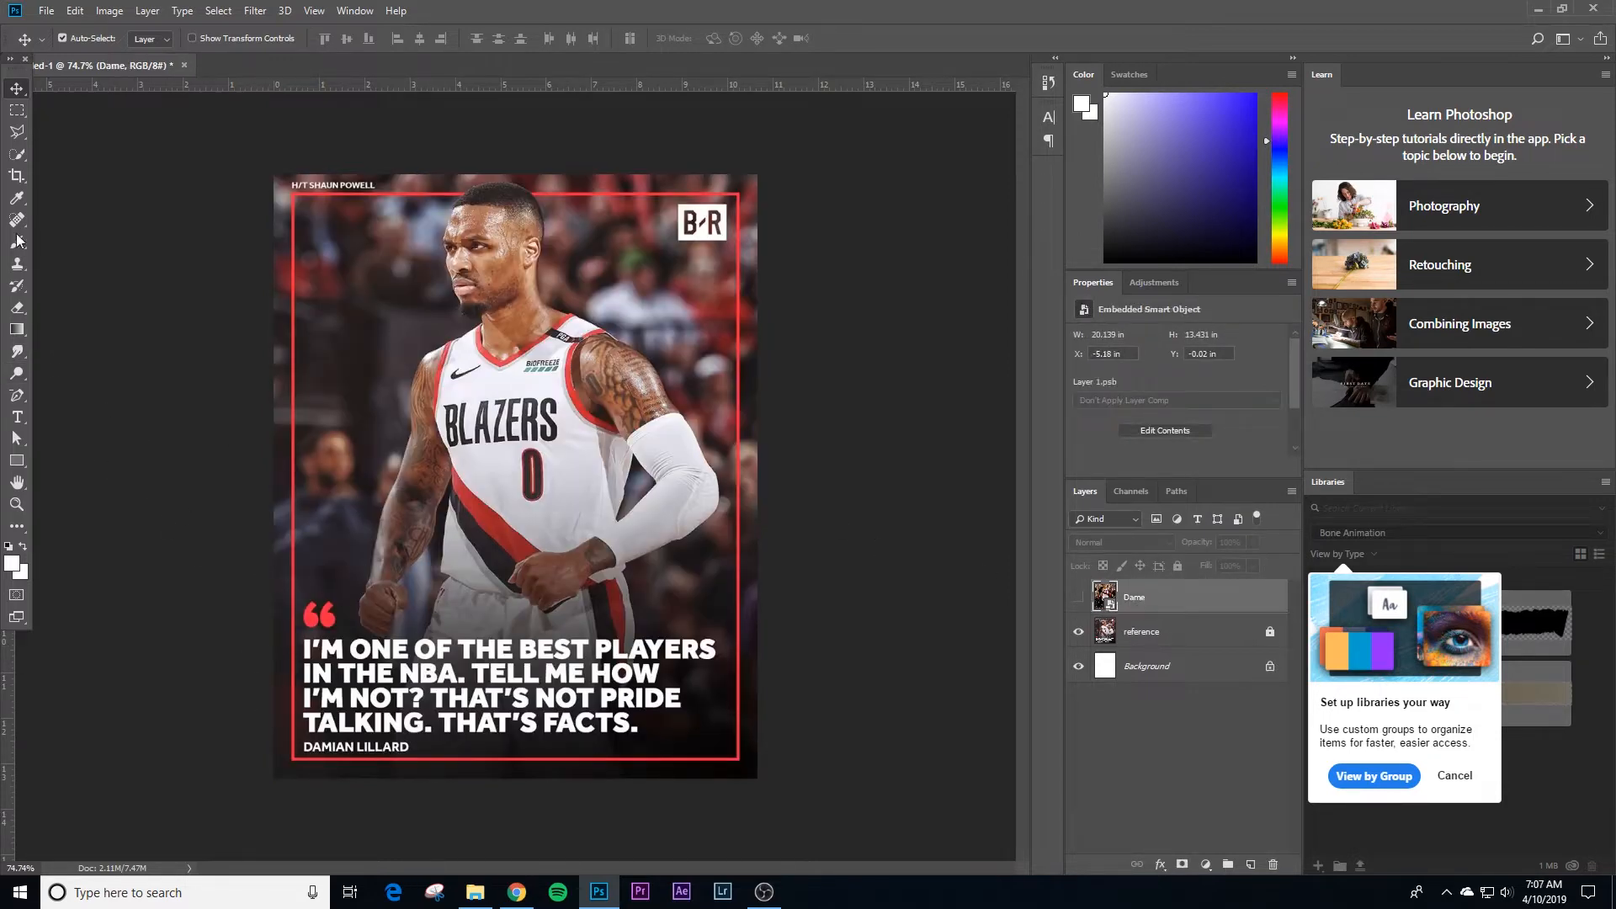
Step: Draw a rectangle shape about 780 x 450 px across the lower part of the canvas, covering the quote text
key("g")
left_click(17, 461)
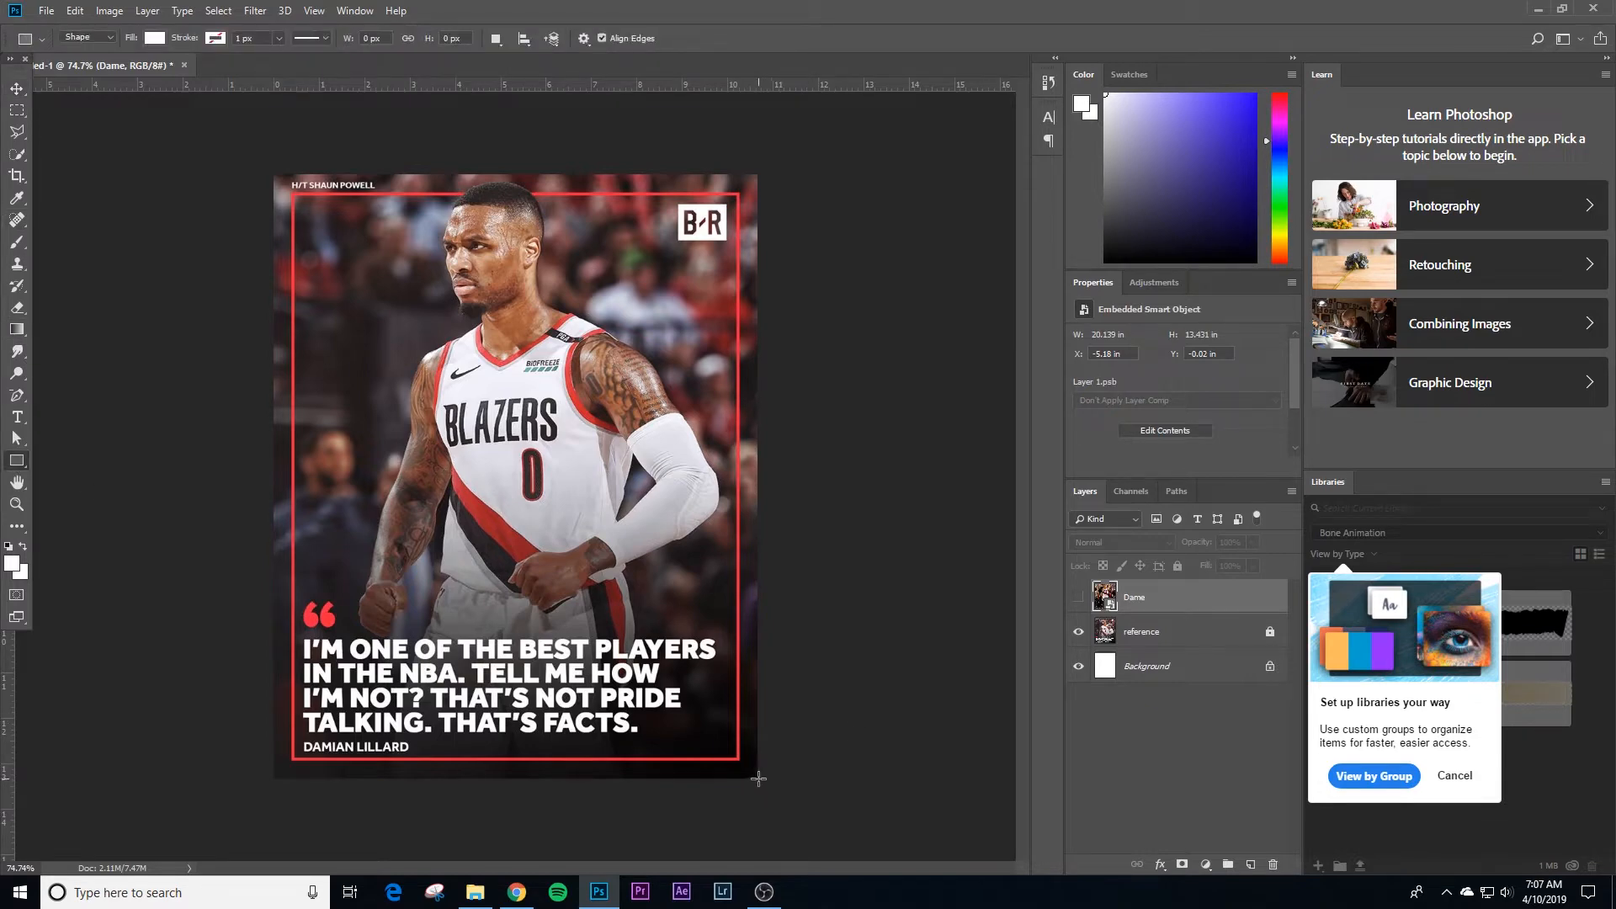
left_click_drag(758, 779, 269, 496)
Step: Fill the rectangle with a linear gradient using the white-to-transparent preset
left_click(158, 38)
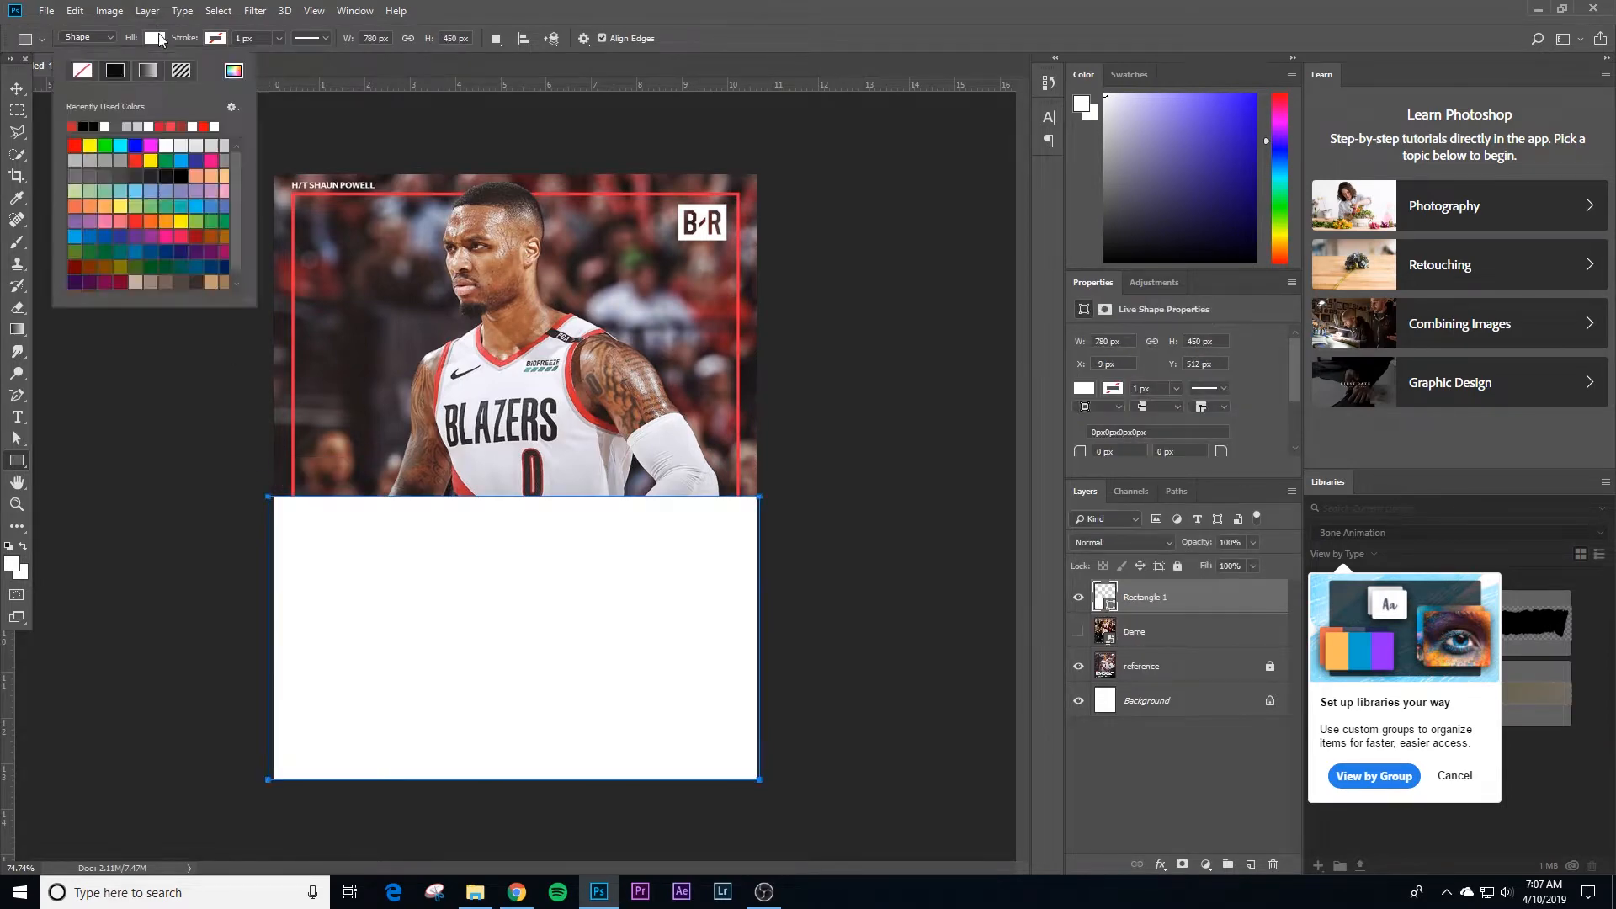
left_click(149, 70)
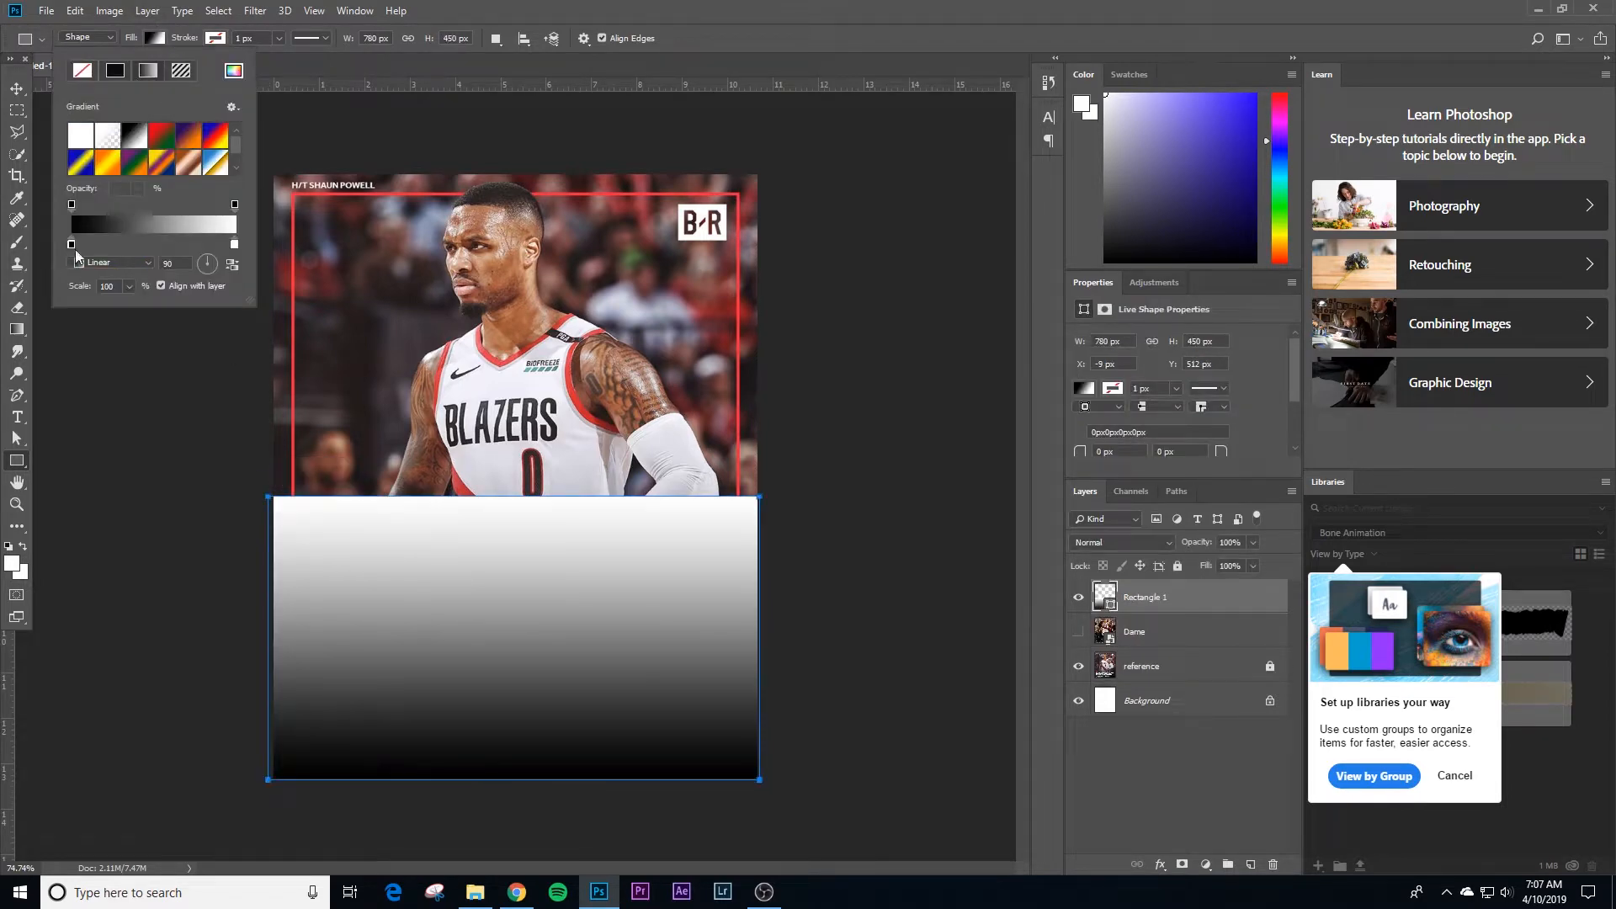
left_click(113, 136)
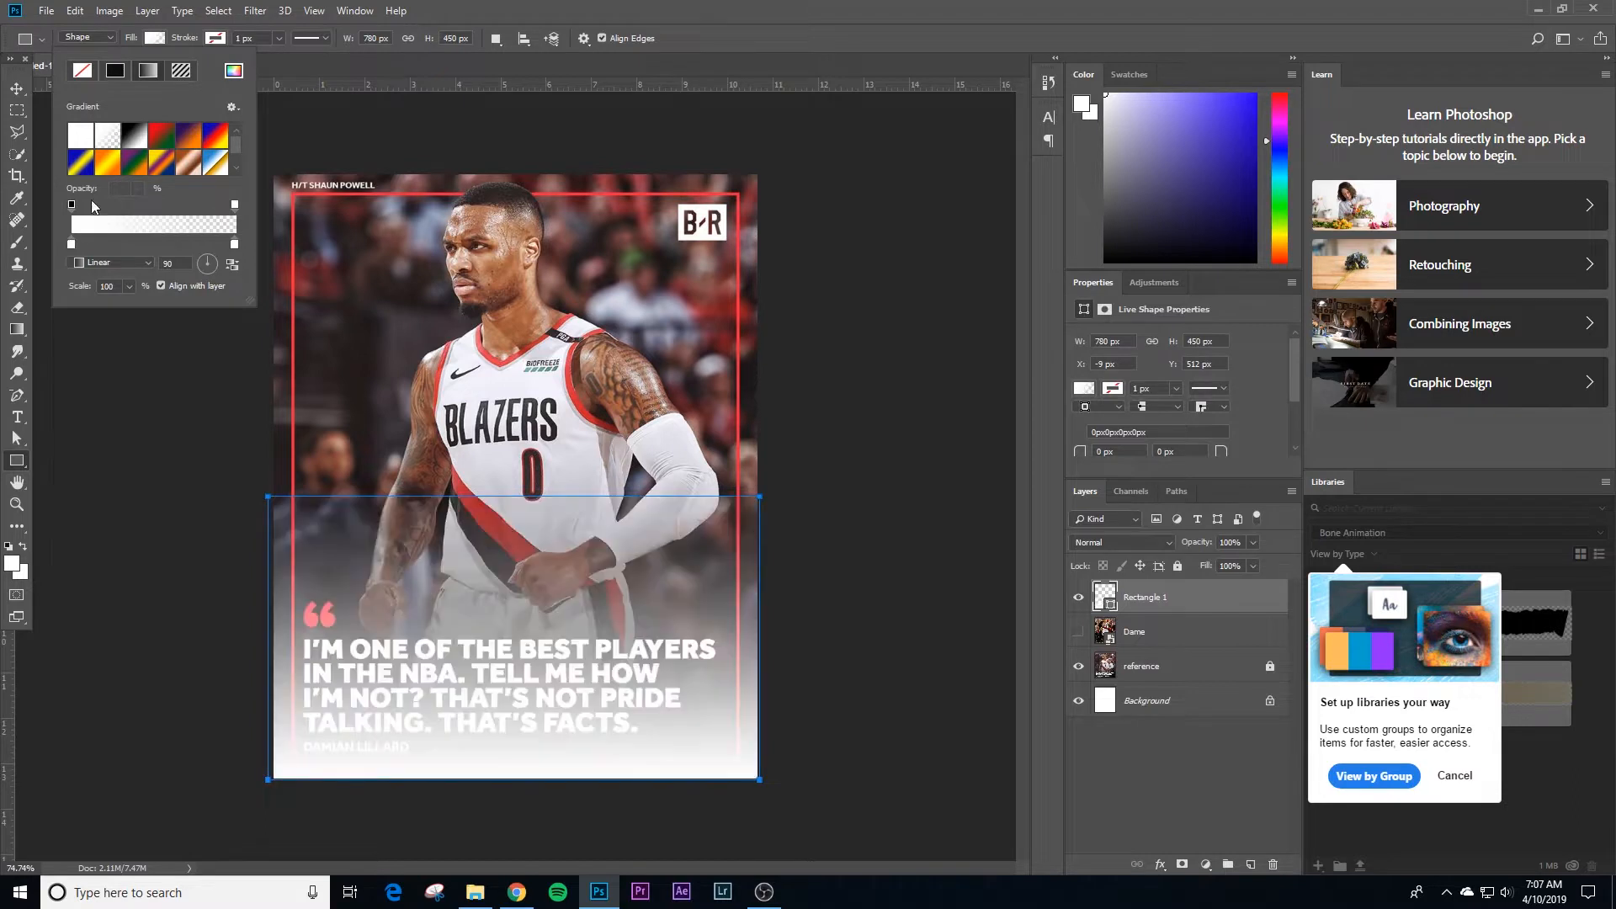
Step: Set both colour stops of the rectangle's gradient to black (000000)
double_click(73, 244)
left_click_drag(963, 473, 925, 506)
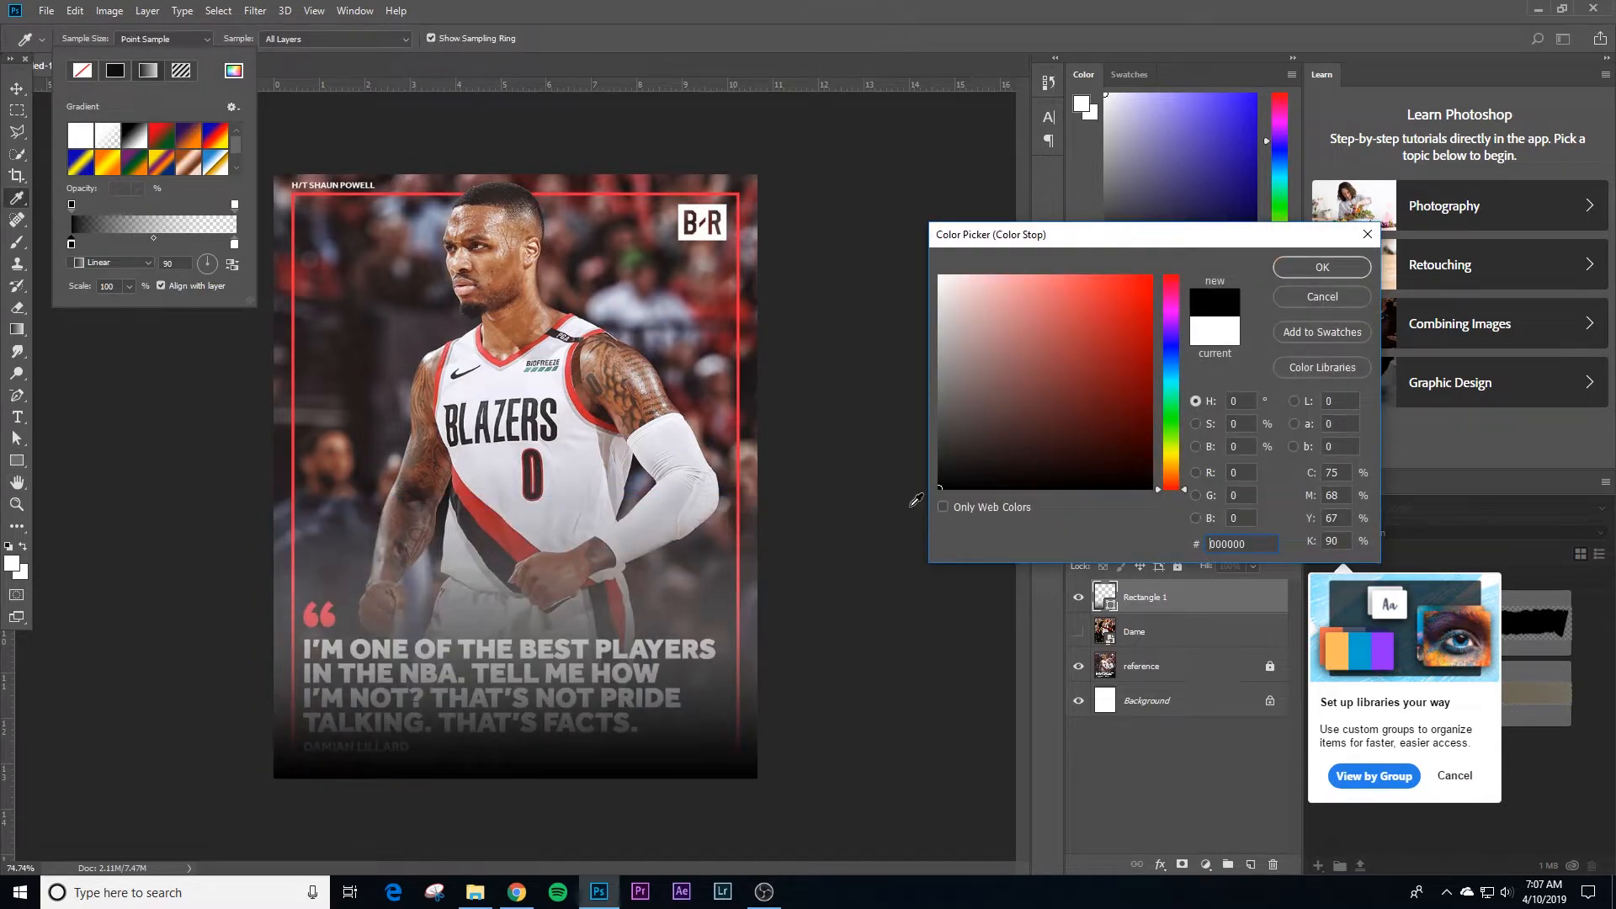
left_click(1320, 268)
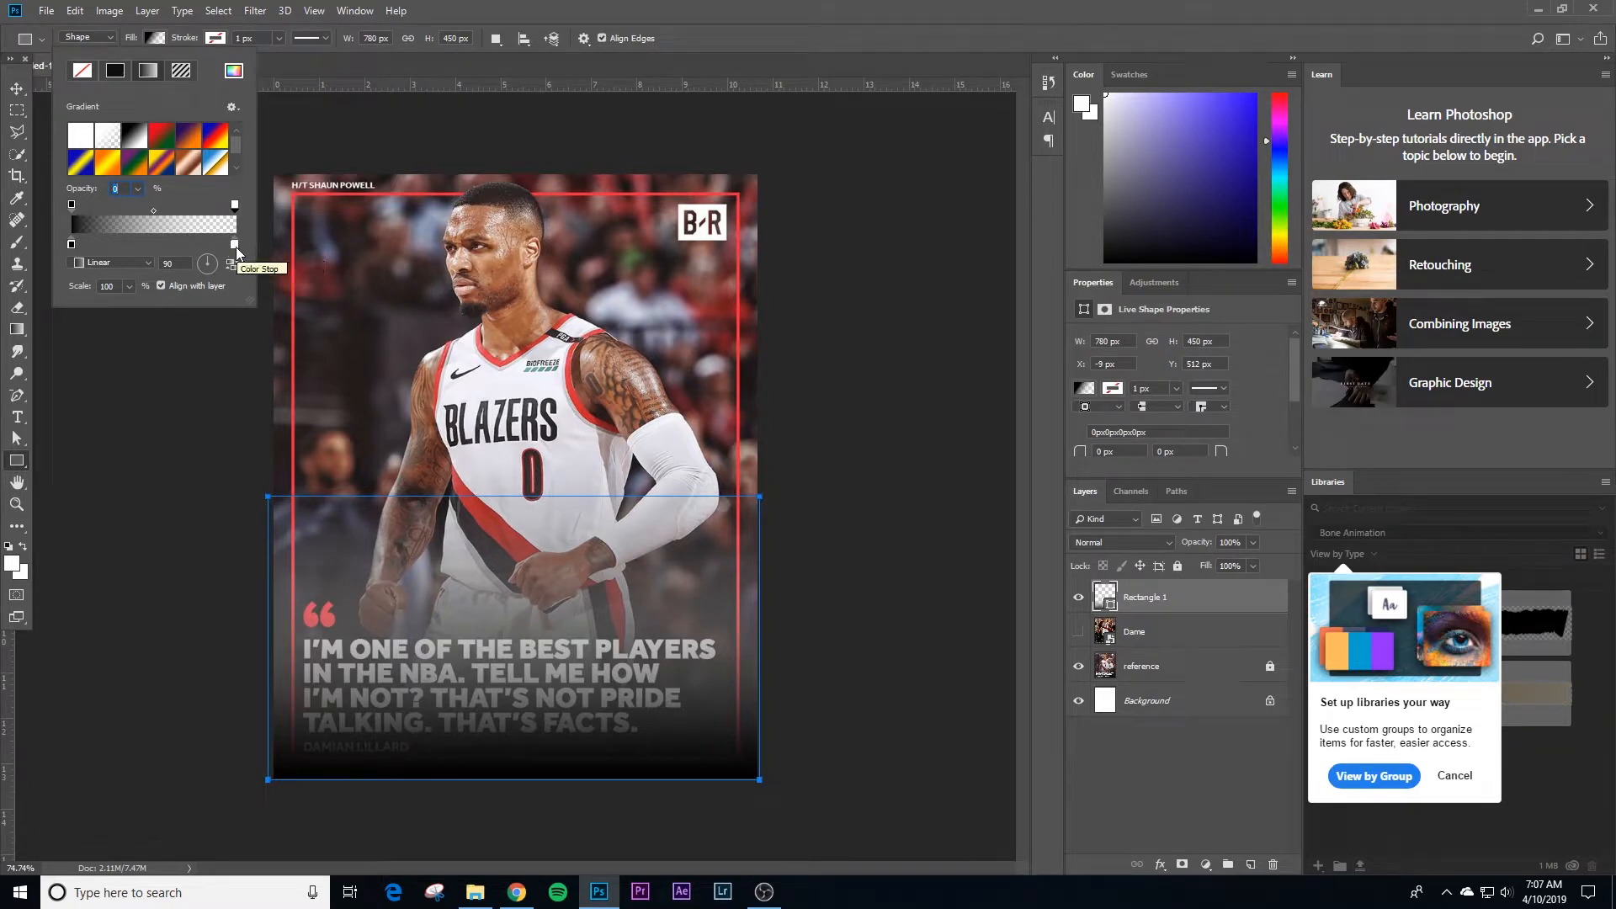
double_click(235, 245)
left_click_drag(1059, 423, 879, 524)
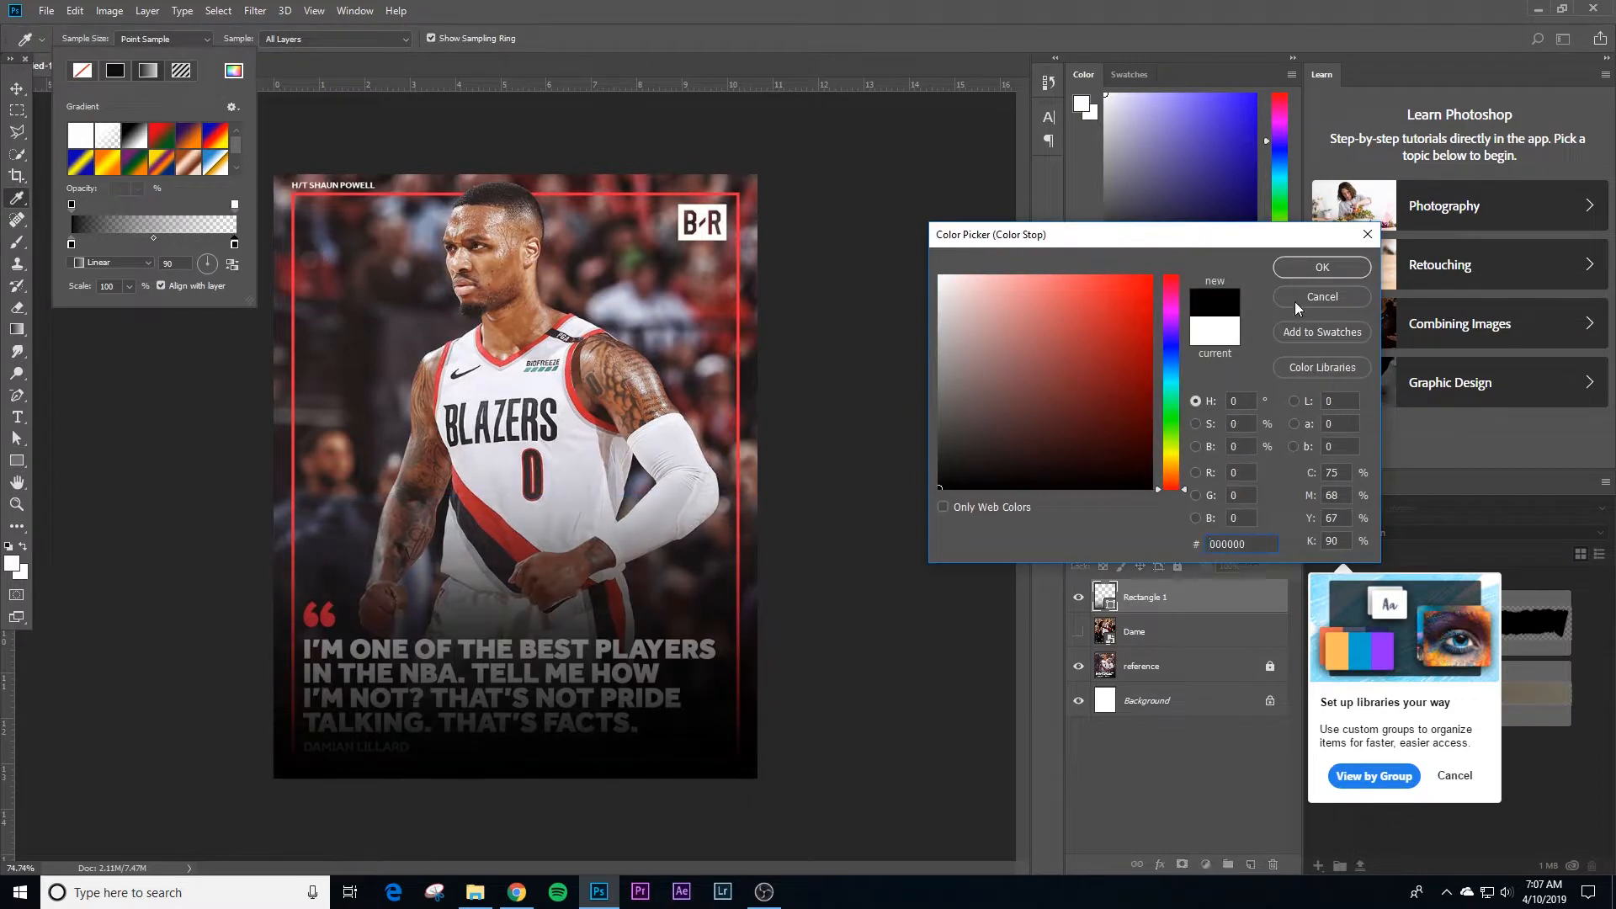
left_click(1323, 269)
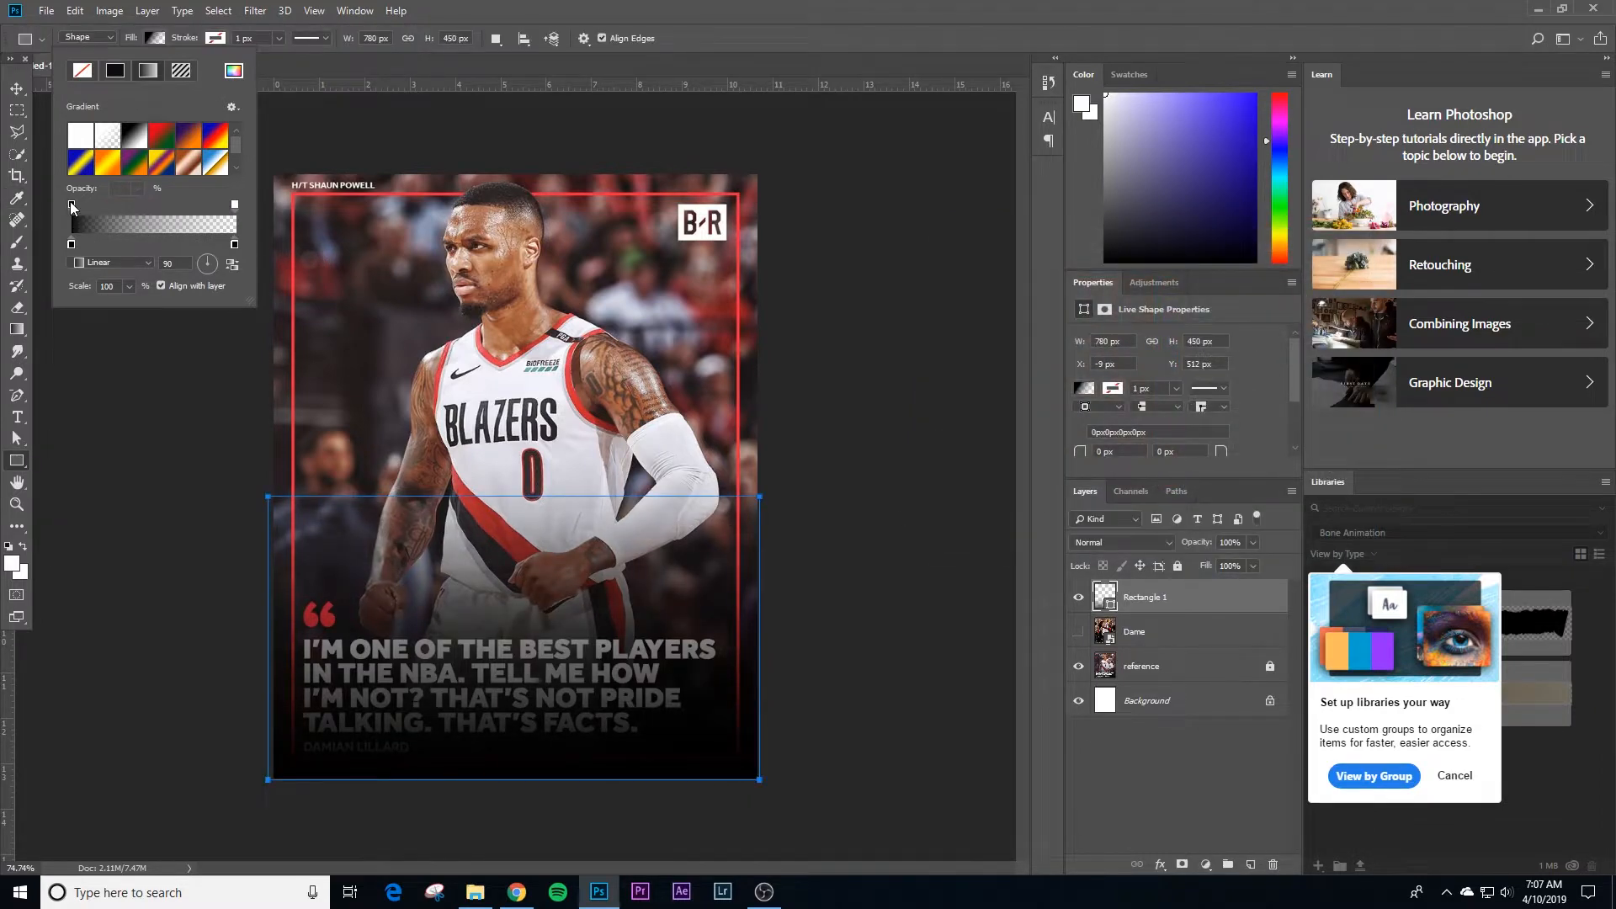
Step: Set the opacity of the gradient's opaque end to 90% and return to the Move tool
type("90")
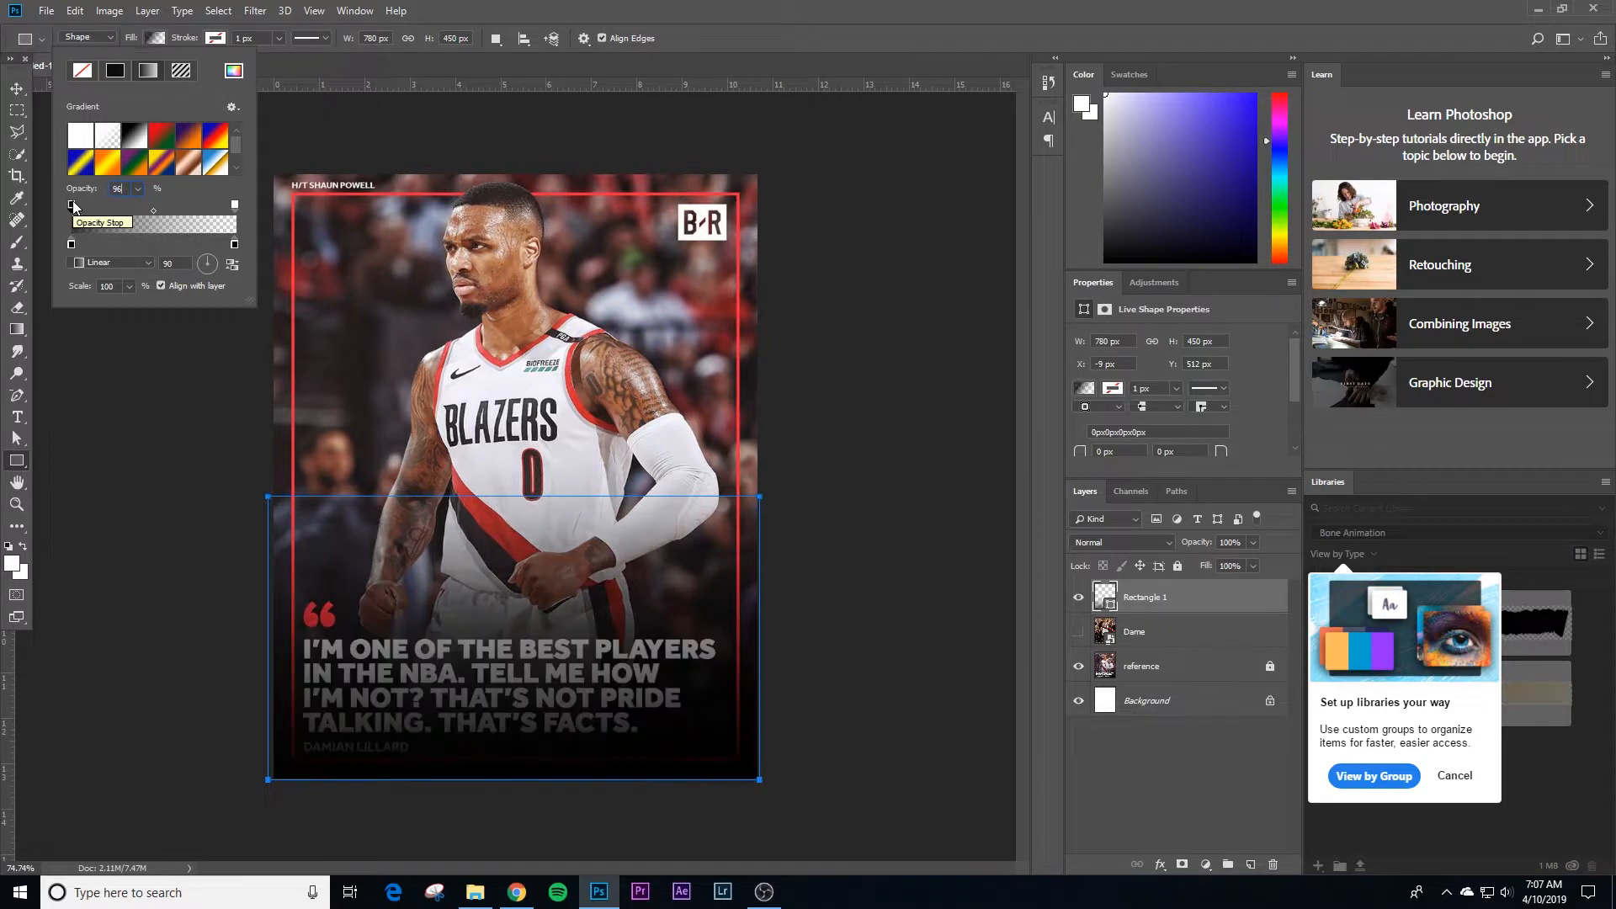
key("Return")
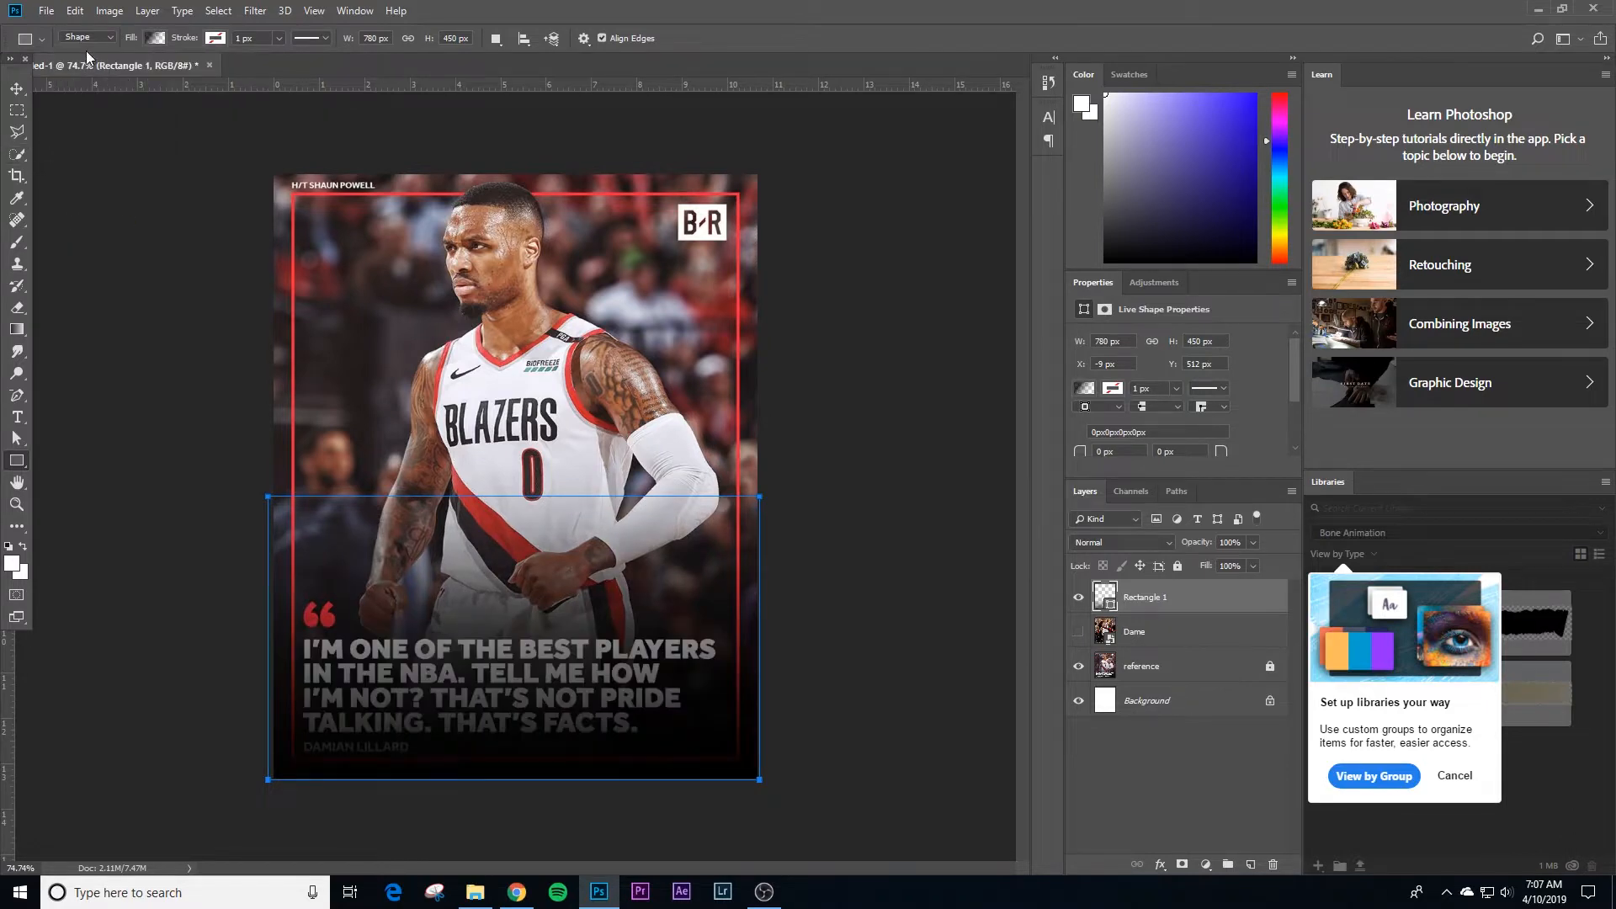
left_click(17, 88)
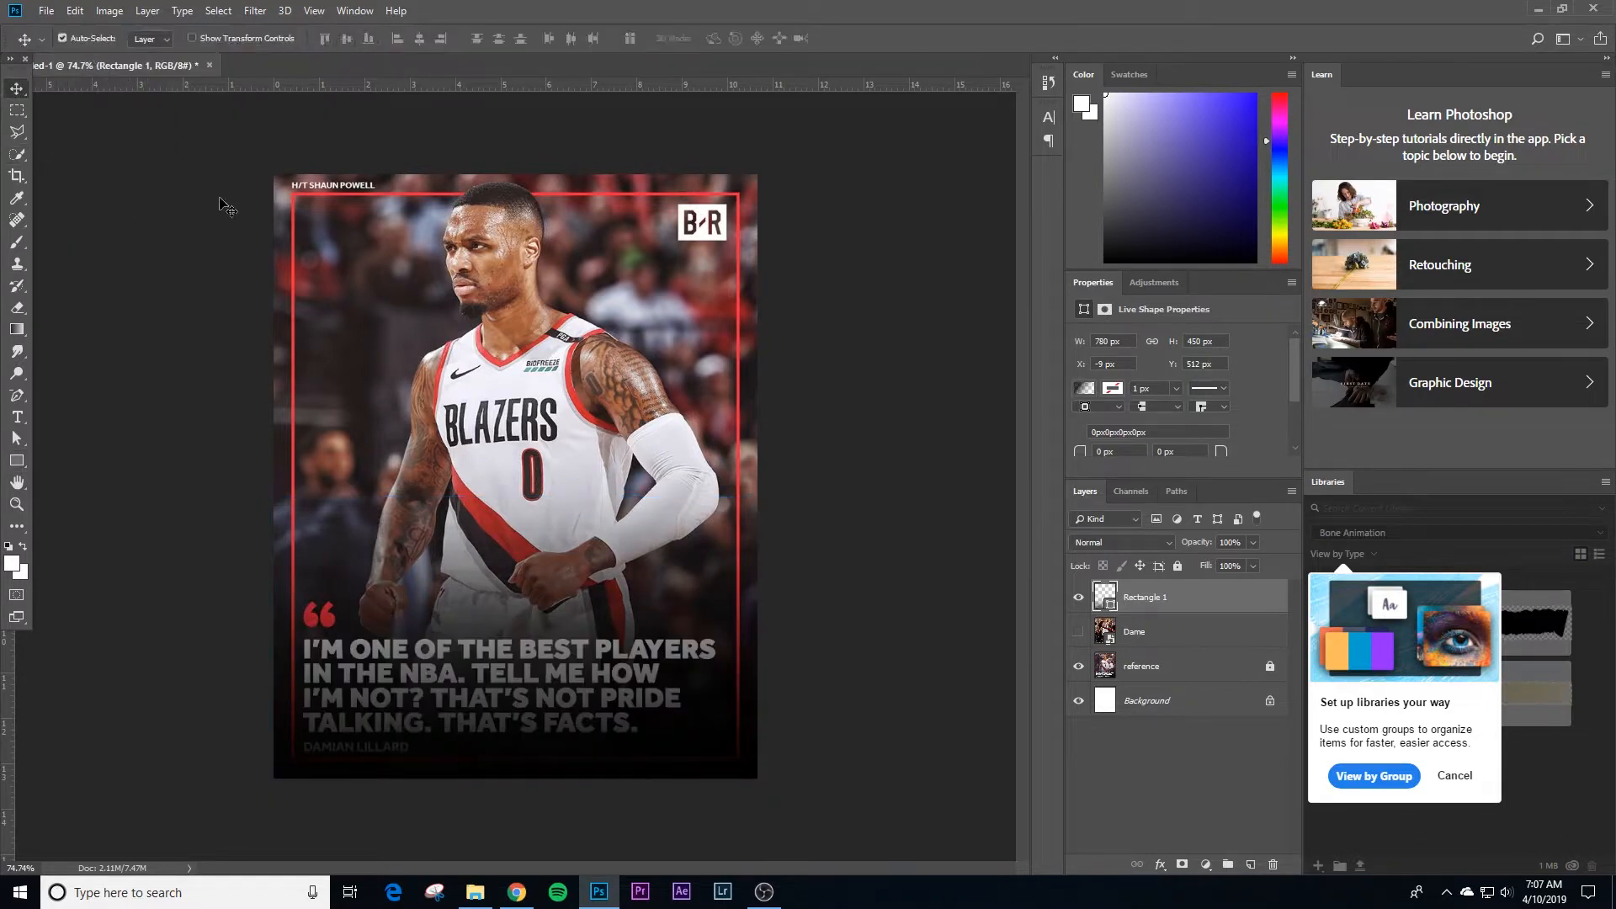
Step: Rename the rectangle layer "gradient"
double_click(1148, 598)
type("d")
type("radient")
key("Return")
Step: Show the Dame photo layer with the gradient layer visible above it
left_click(1079, 600)
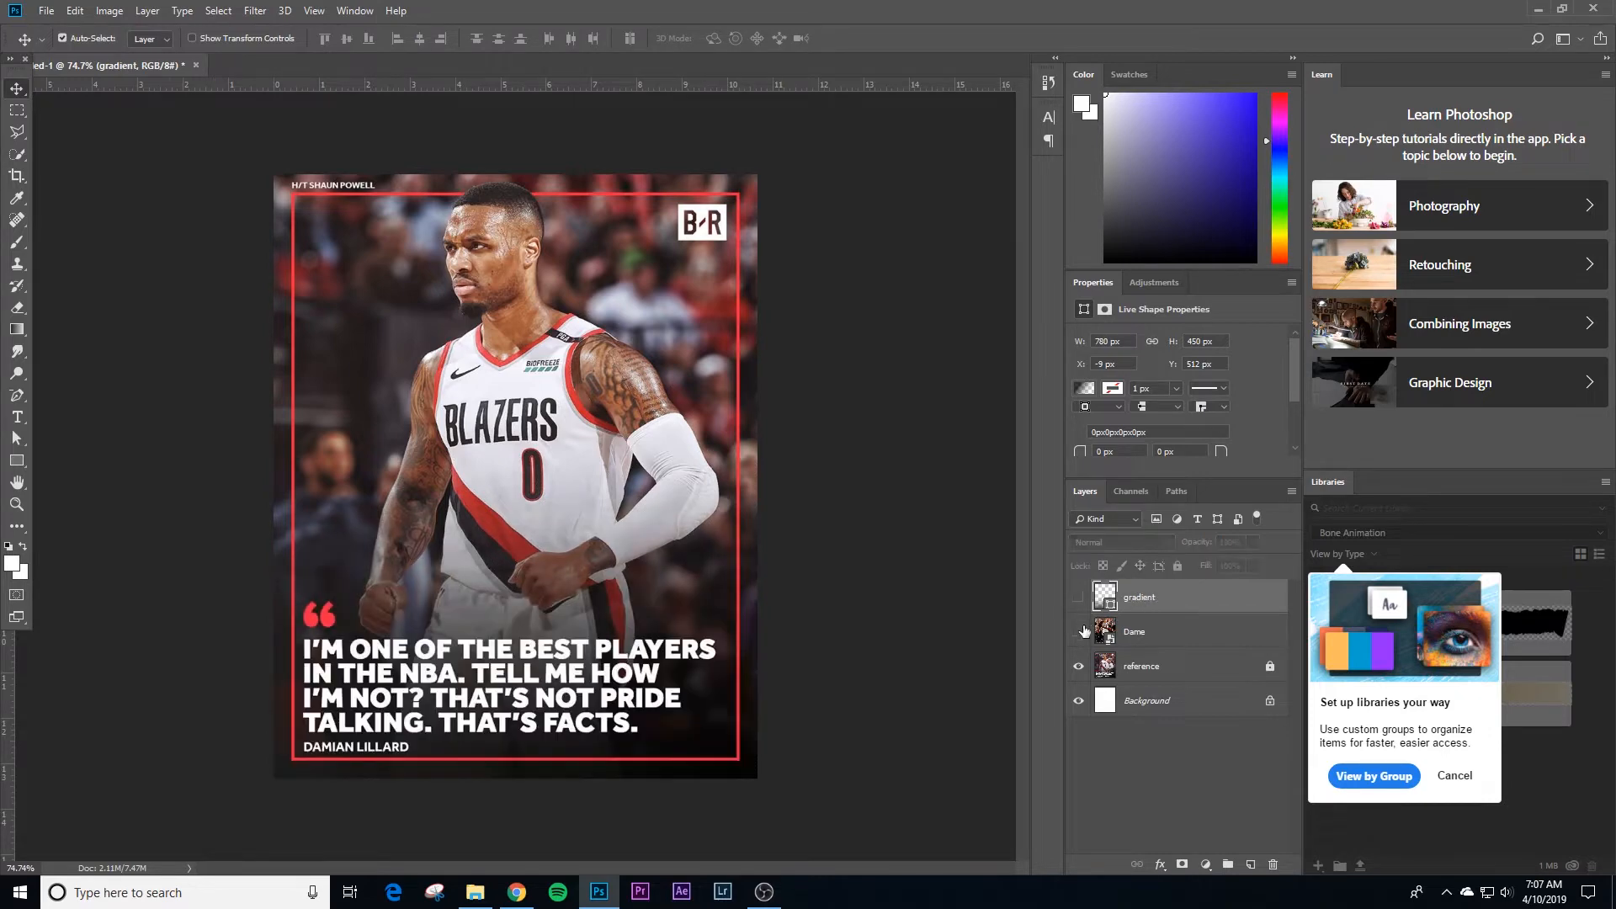
left_click(1078, 597)
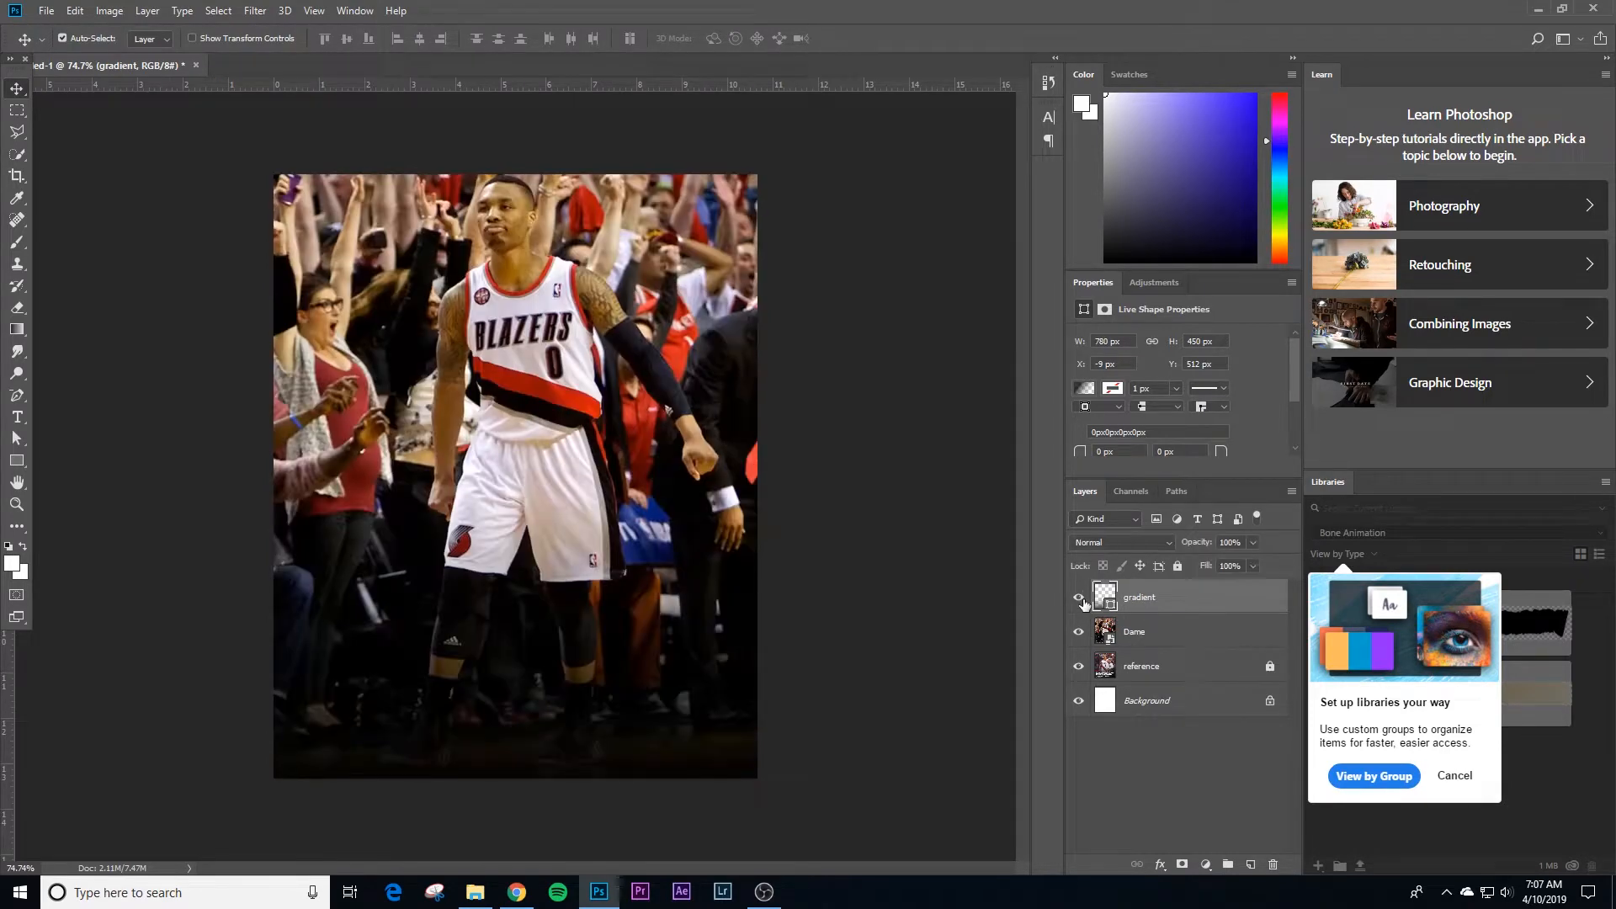
Step: Deselect the gradient layer and hide both the Dame and gradient layers so the reference post shows
left_click(850, 570)
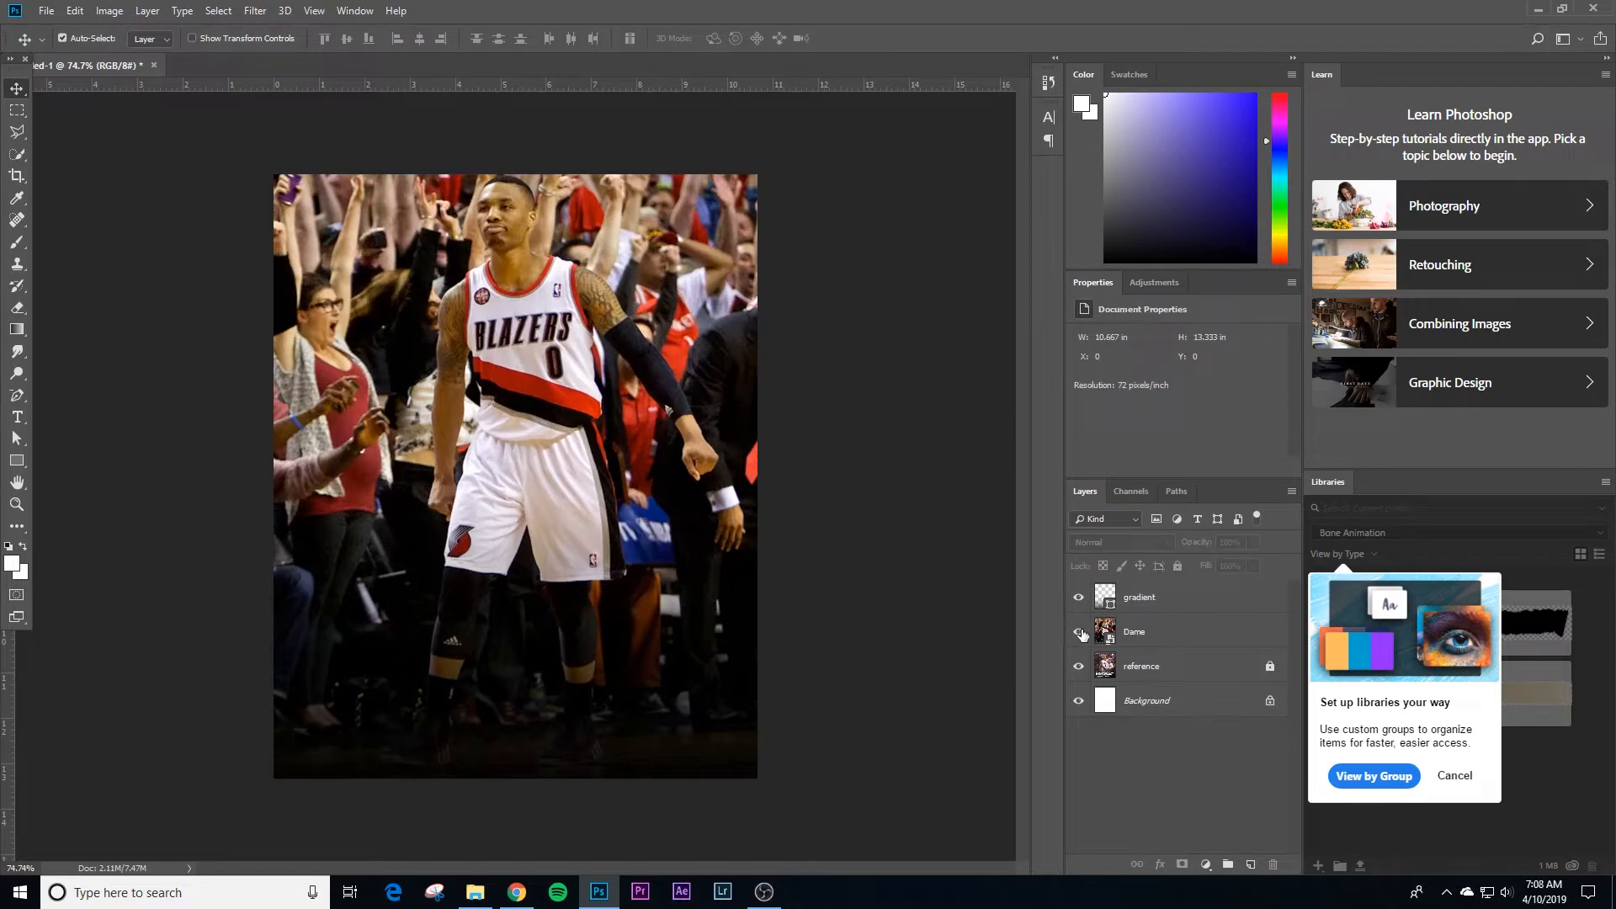
left_click_drag(1081, 632, 1079, 607)
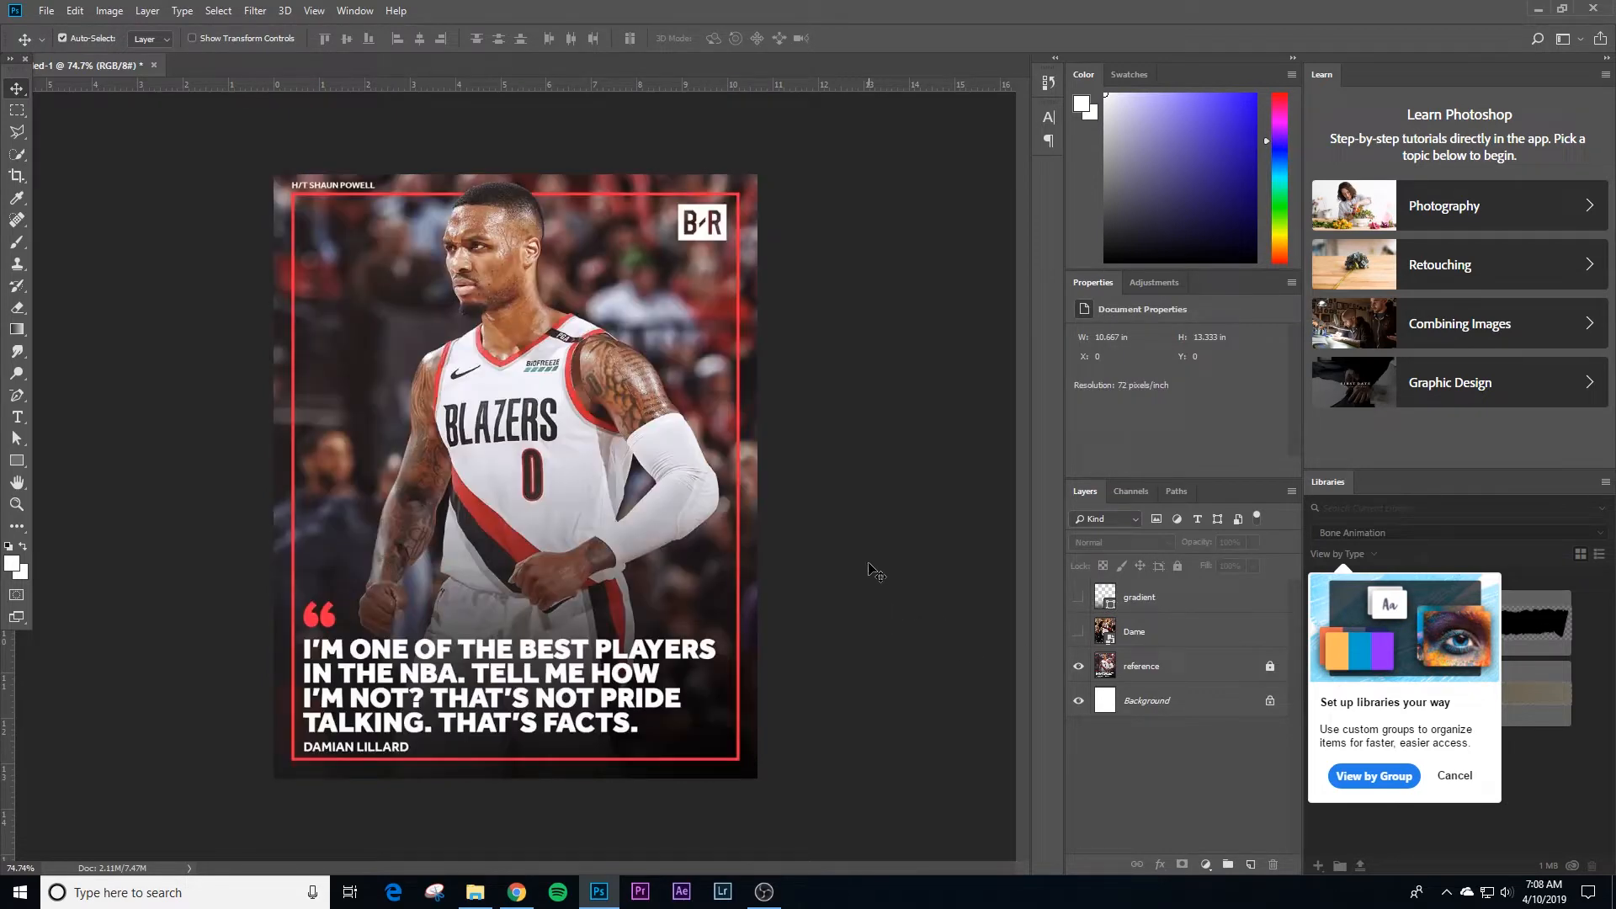
Step: Switch to Chrome and open the Font Squirrel website
left_click(520, 892)
left_click(1094, 15)
type("font")
key("Return")
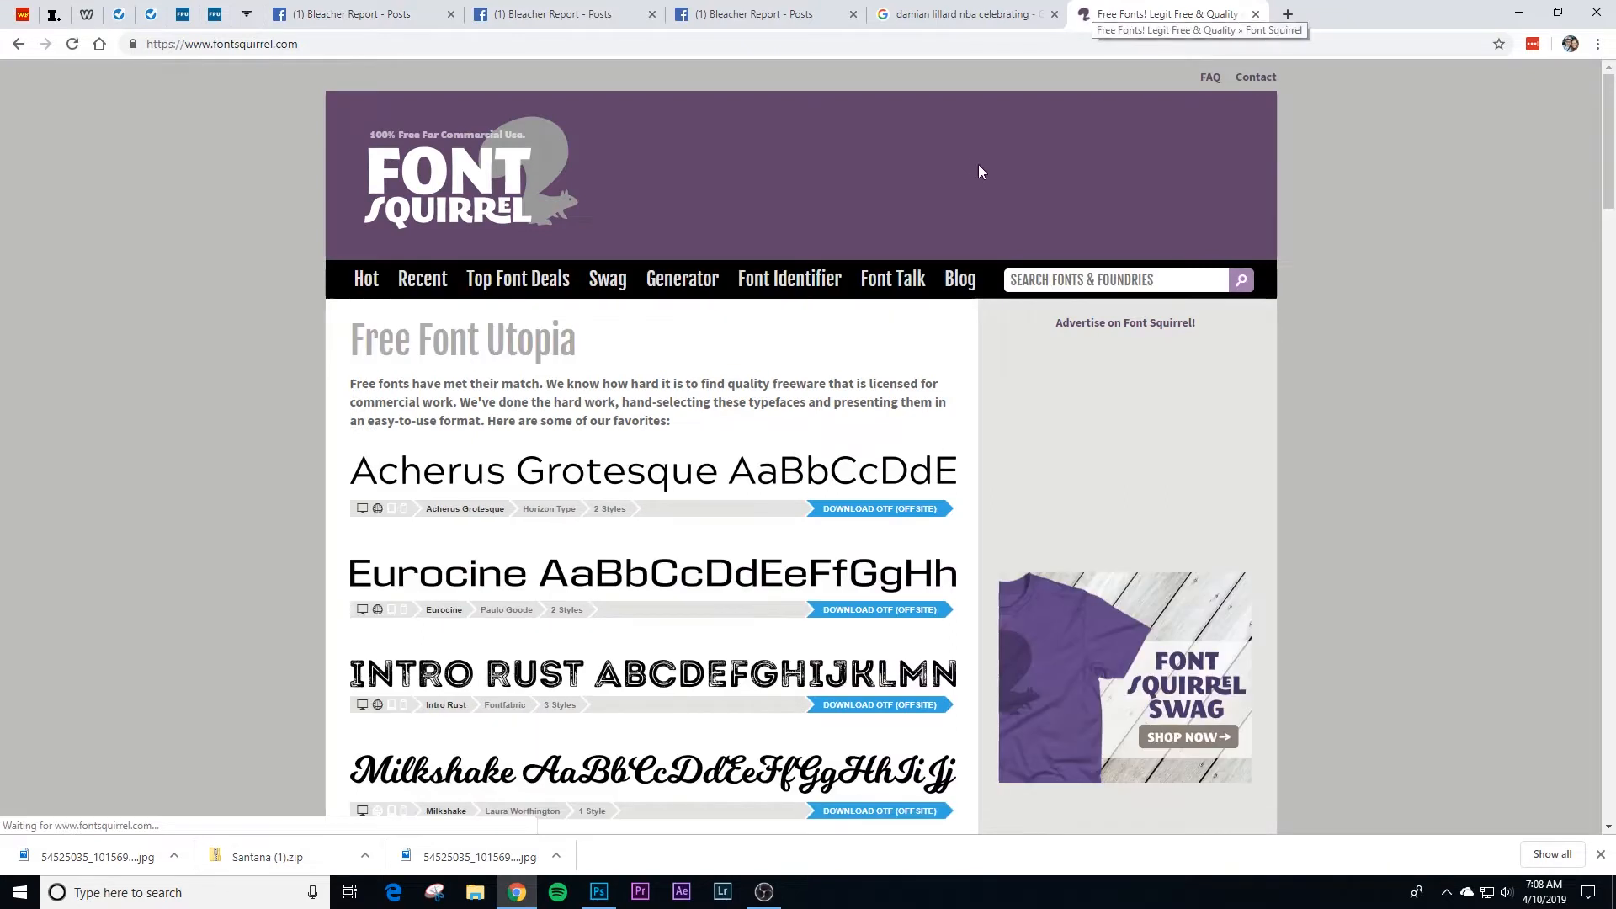
Step: Open Font Squirrel's Font Identifier and upload the Damian Lillard quote image from the Desktop
left_click(792, 290)
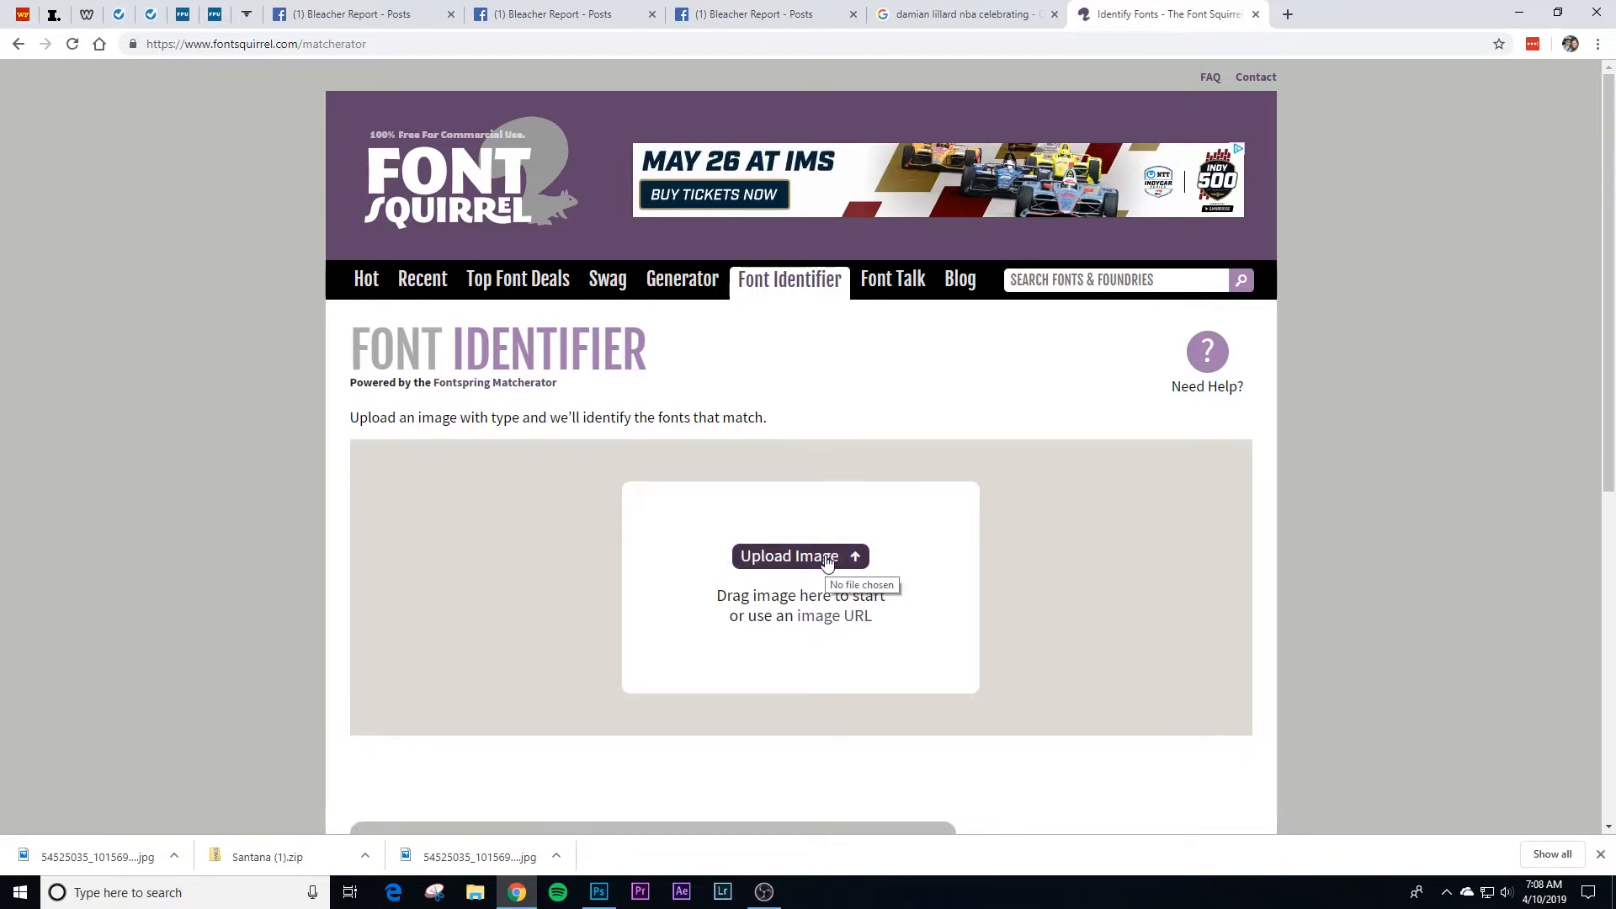
left_click(826, 561)
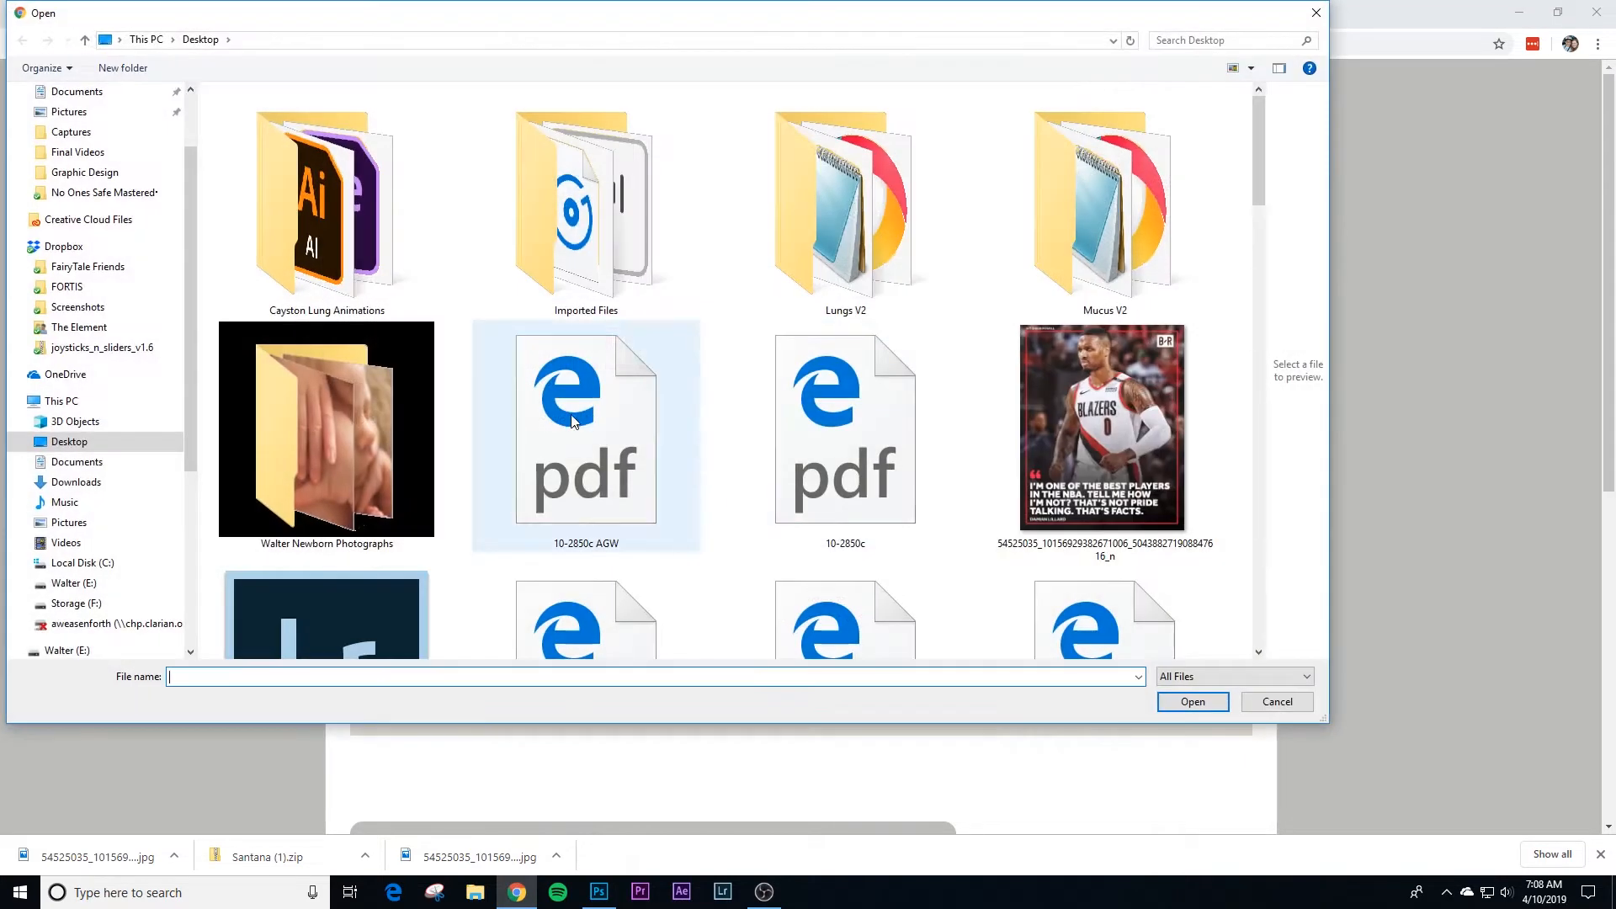
double_click(1106, 425)
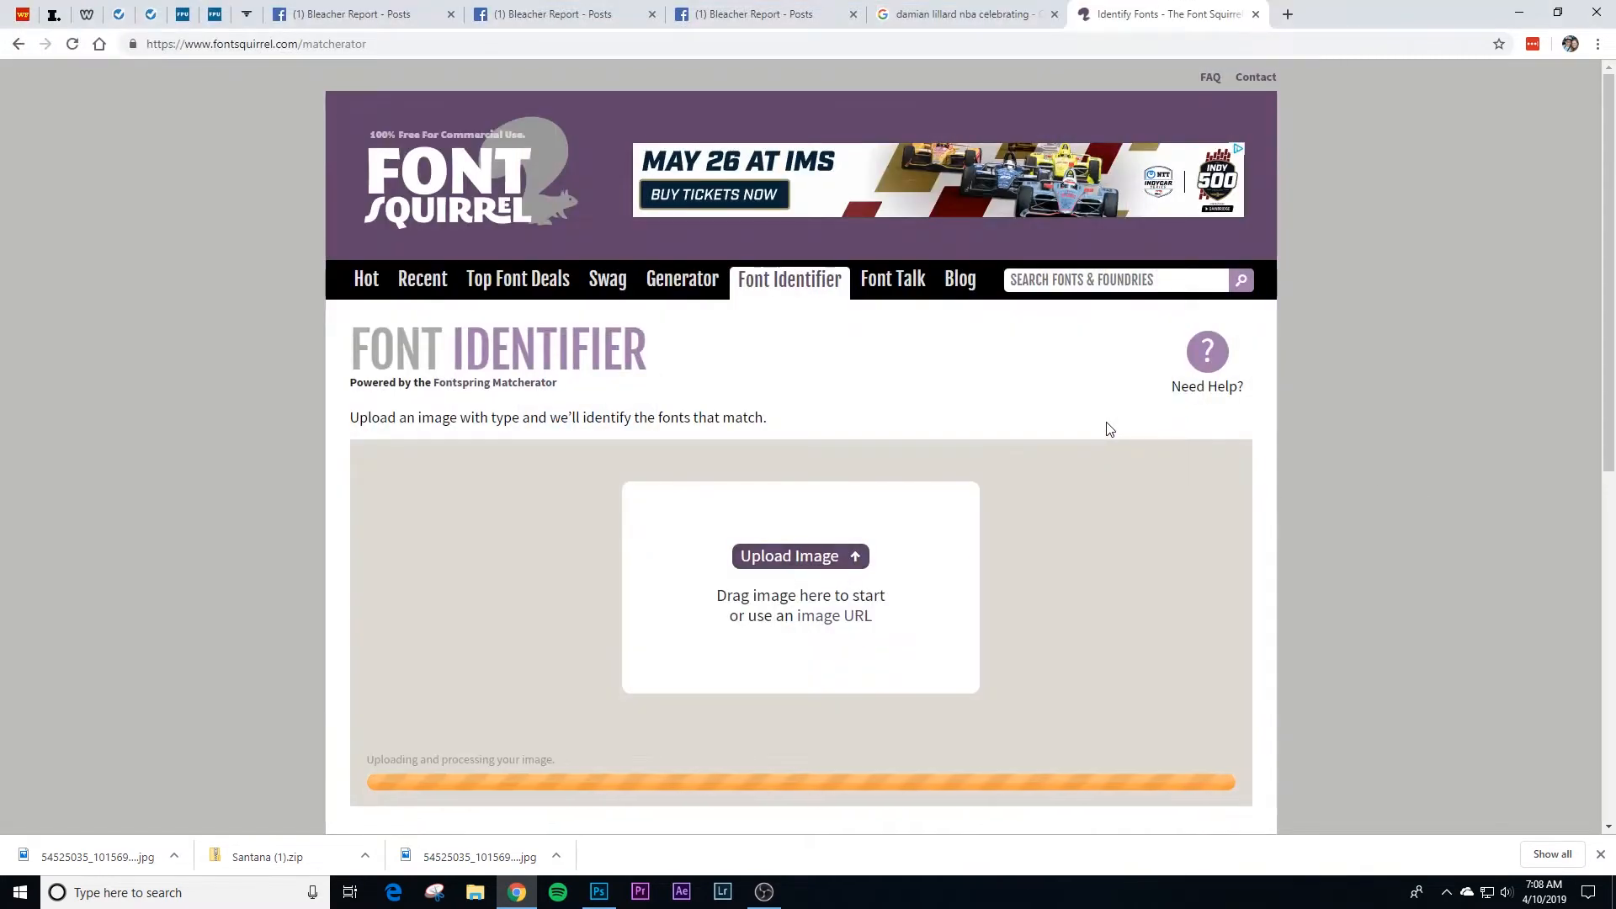
Step: Restrict the highlighted area to the quote text at the bottom of the uploaded image and run the font match
scroll(1224, 469, "down", 1)
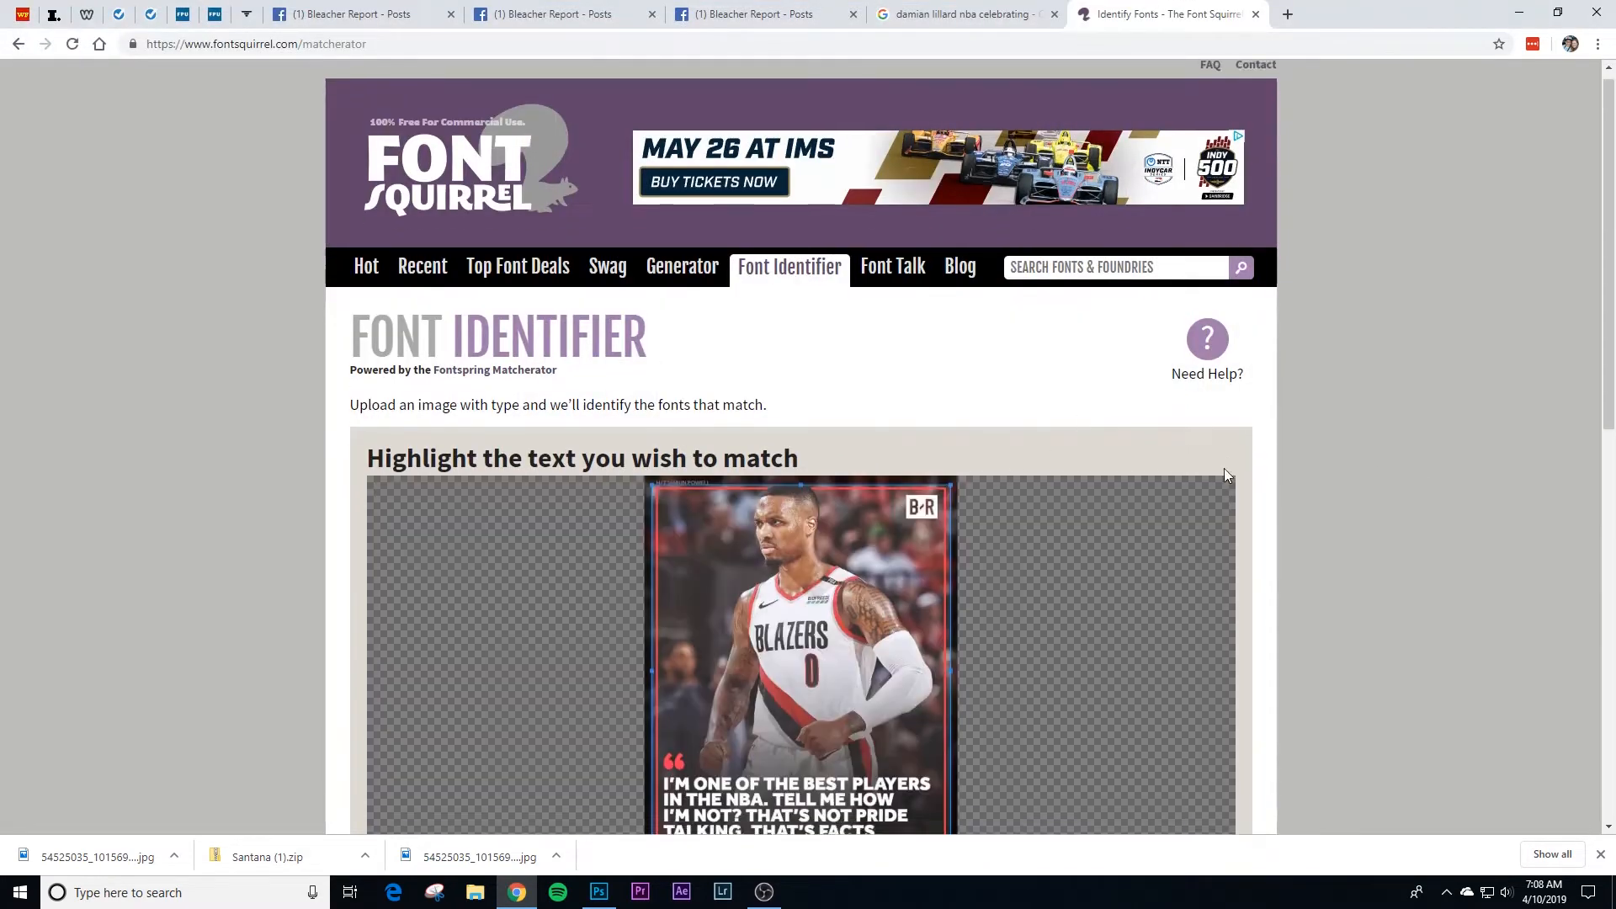
scroll(1224, 469, "down", 3)
scroll(999, 368, "up", 1)
scroll(787, 296, "down", 1)
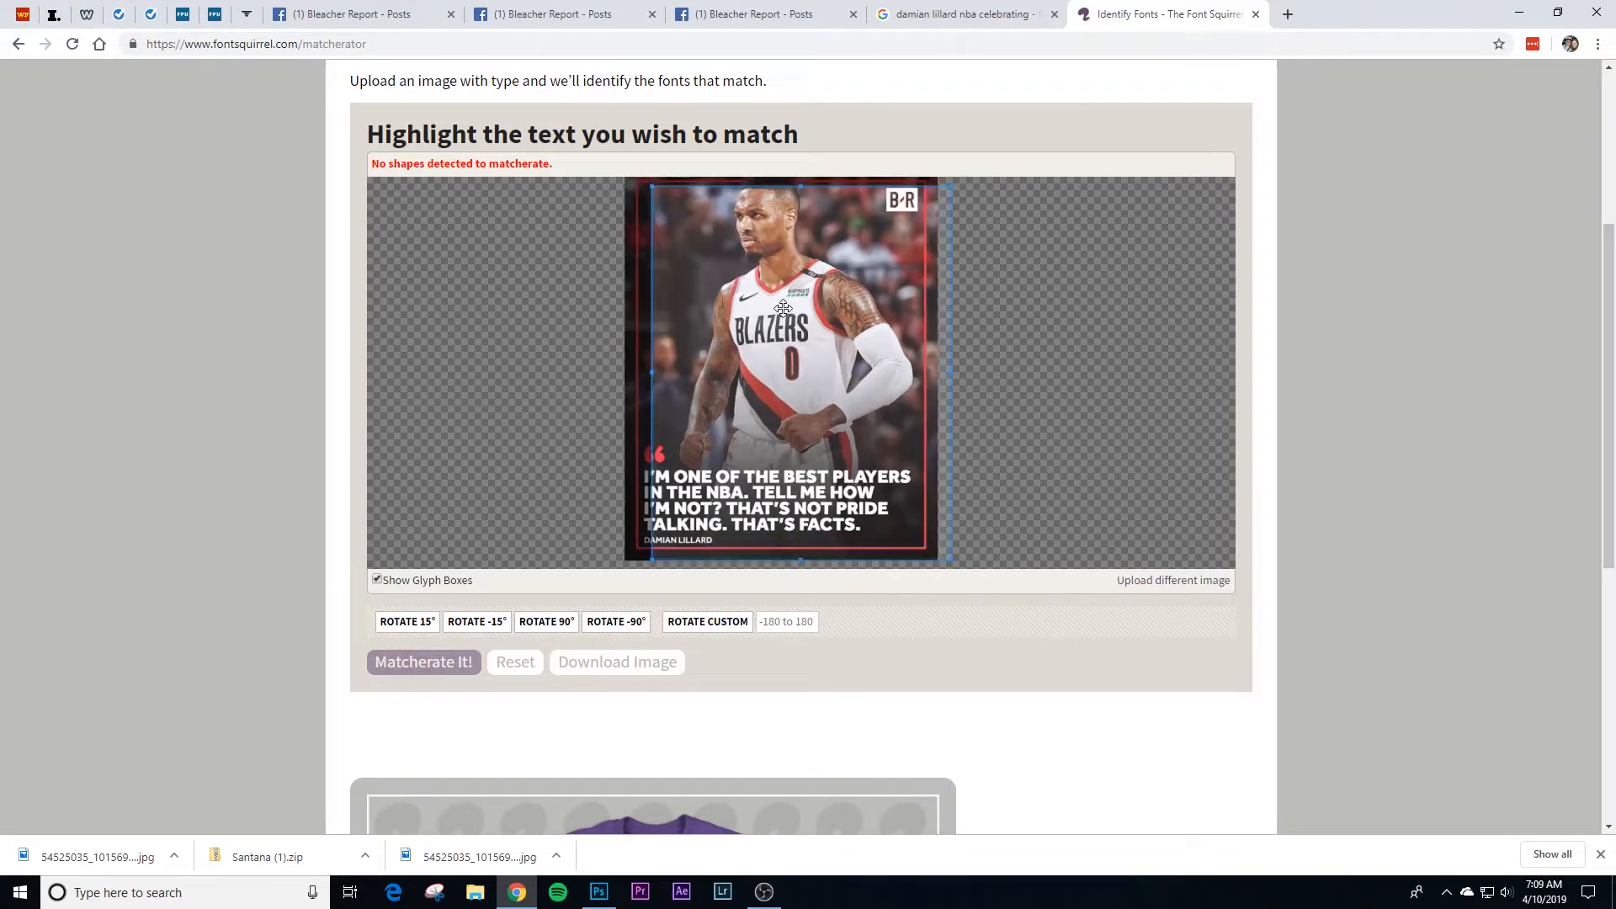
left_click_drag(800, 190, 793, 456)
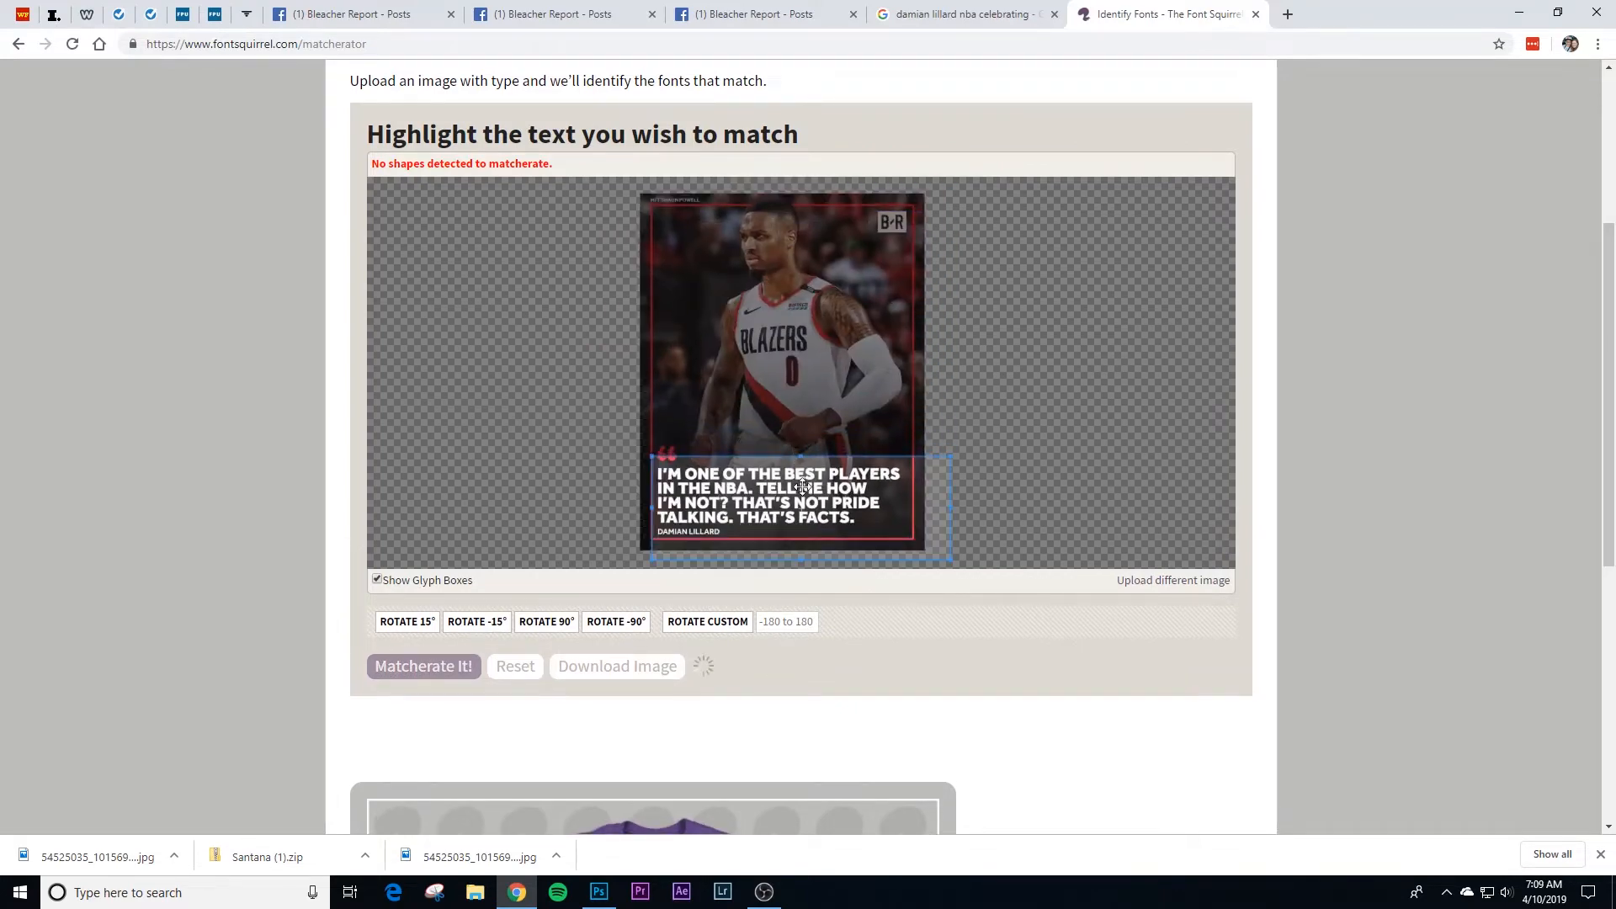
left_click_drag(951, 533, 913, 513)
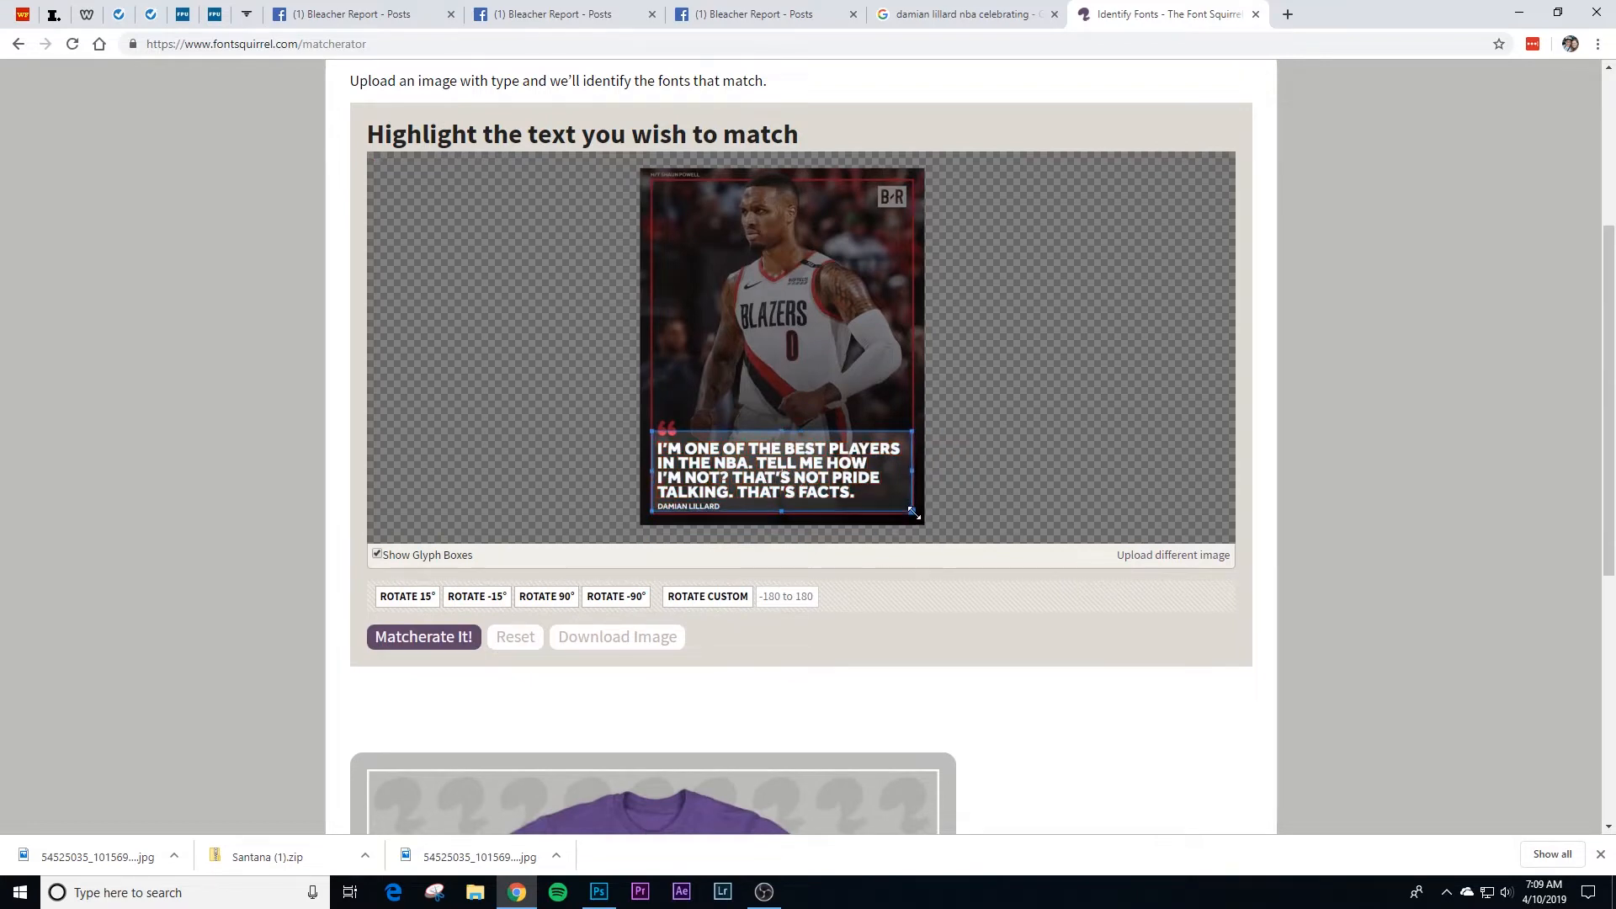
left_click(471, 643)
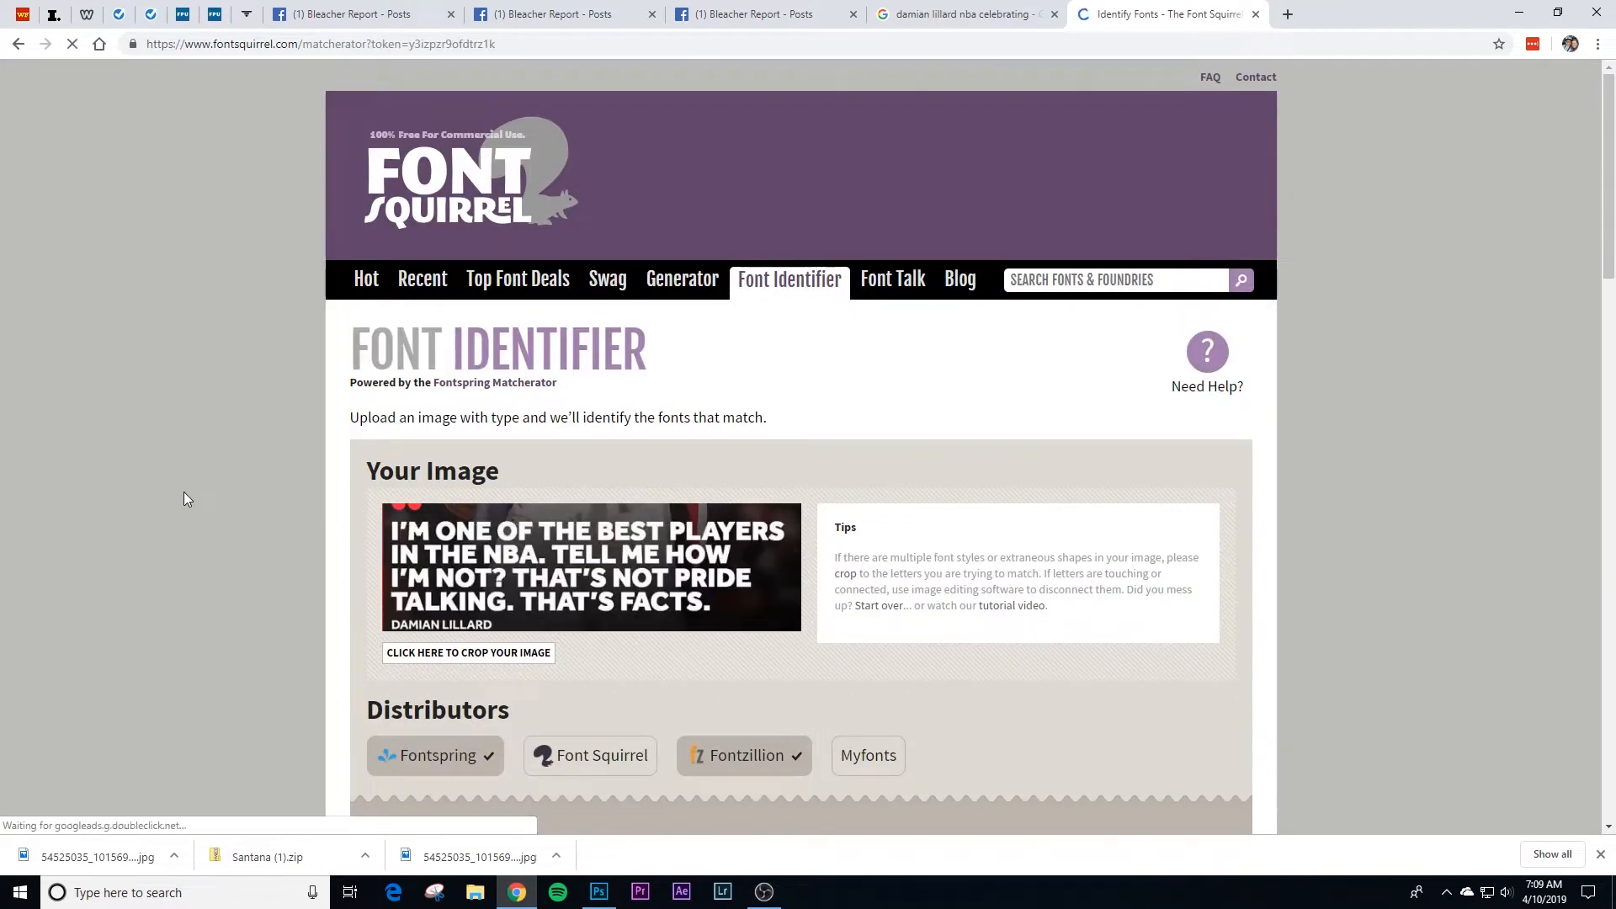
Step: Examine the list of matching fonts against the quote text, including the Fontspring page for Typold Condensed Black
scroll(300, 501, "down", 6)
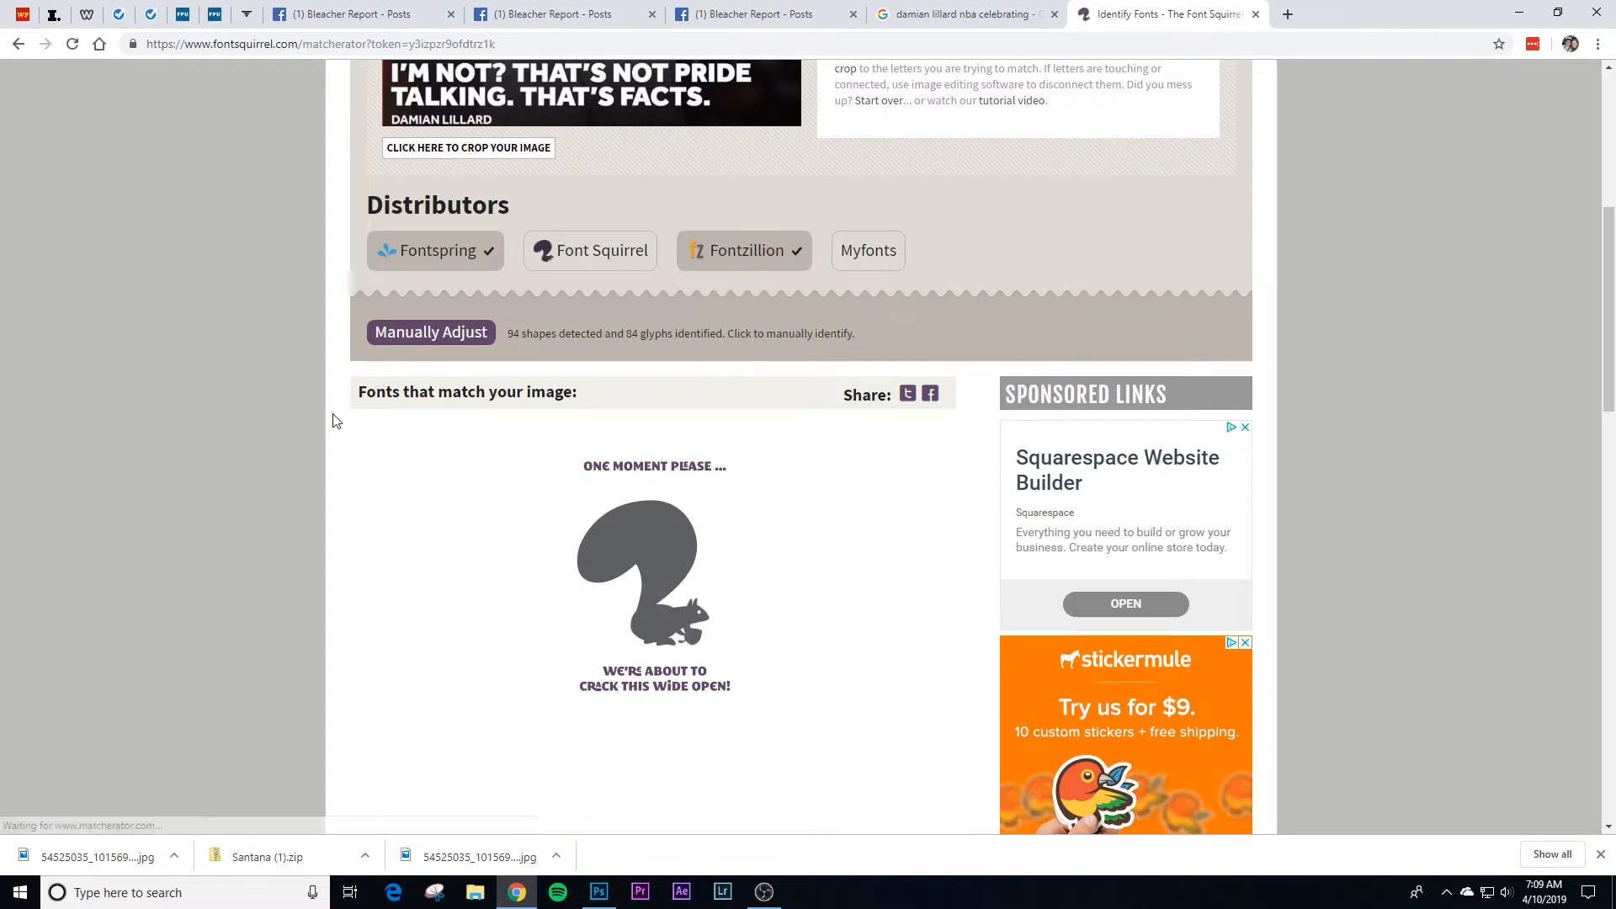
scroll(293, 413, "down", 1)
scroll(293, 412, "down", 1)
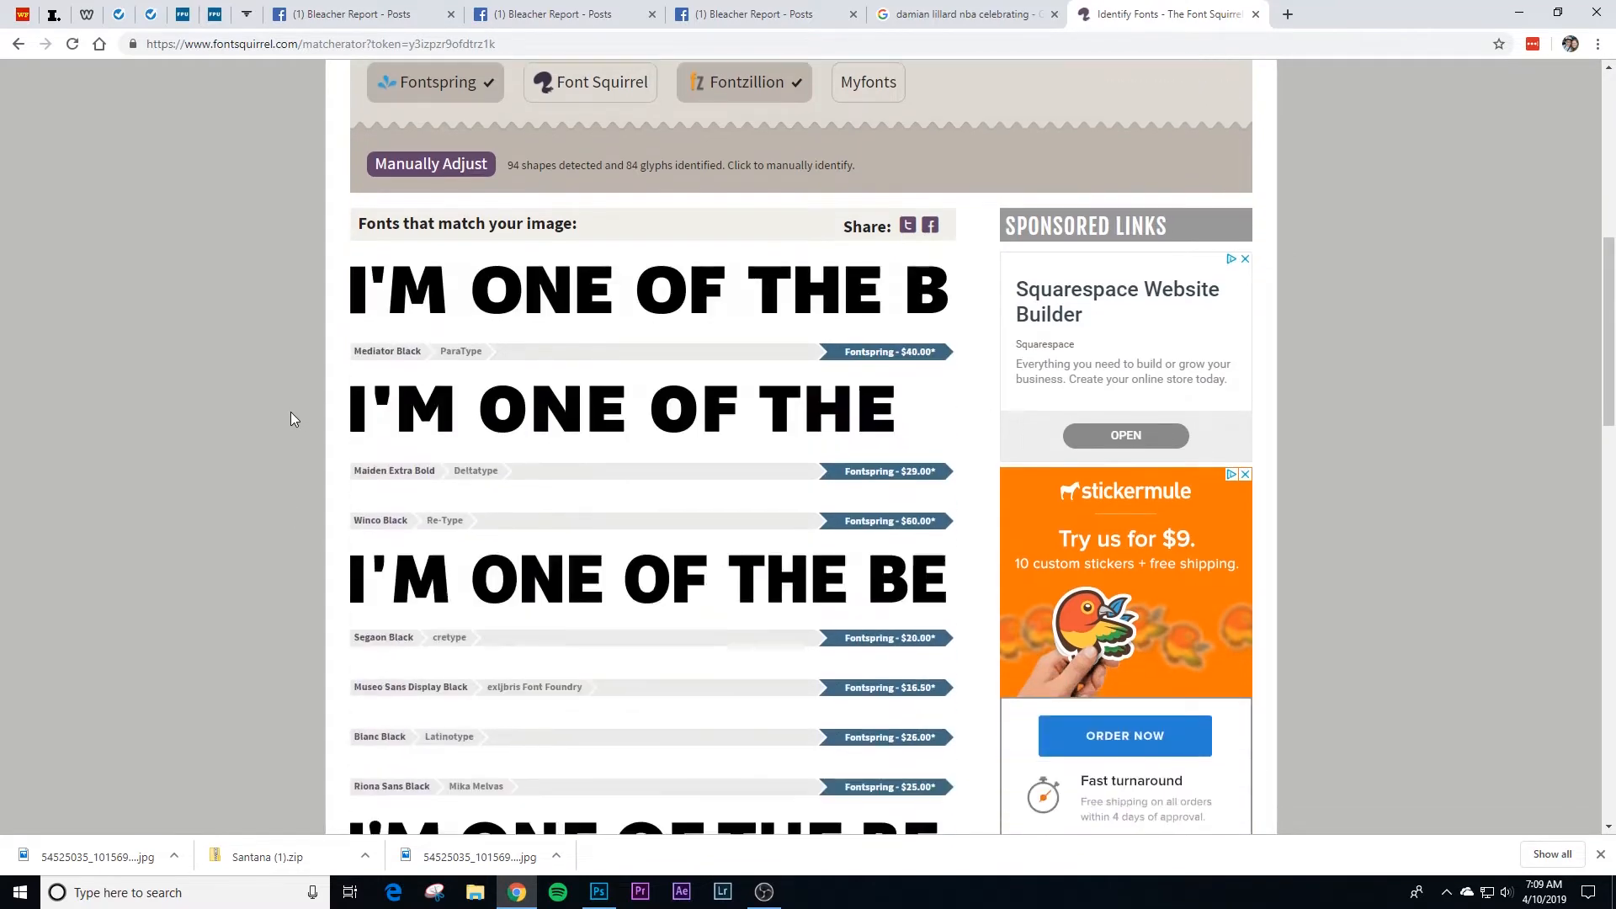
scroll(286, 408, "up", 3)
scroll(770, 595, "down", 2)
scroll(770, 596, "down", 9)
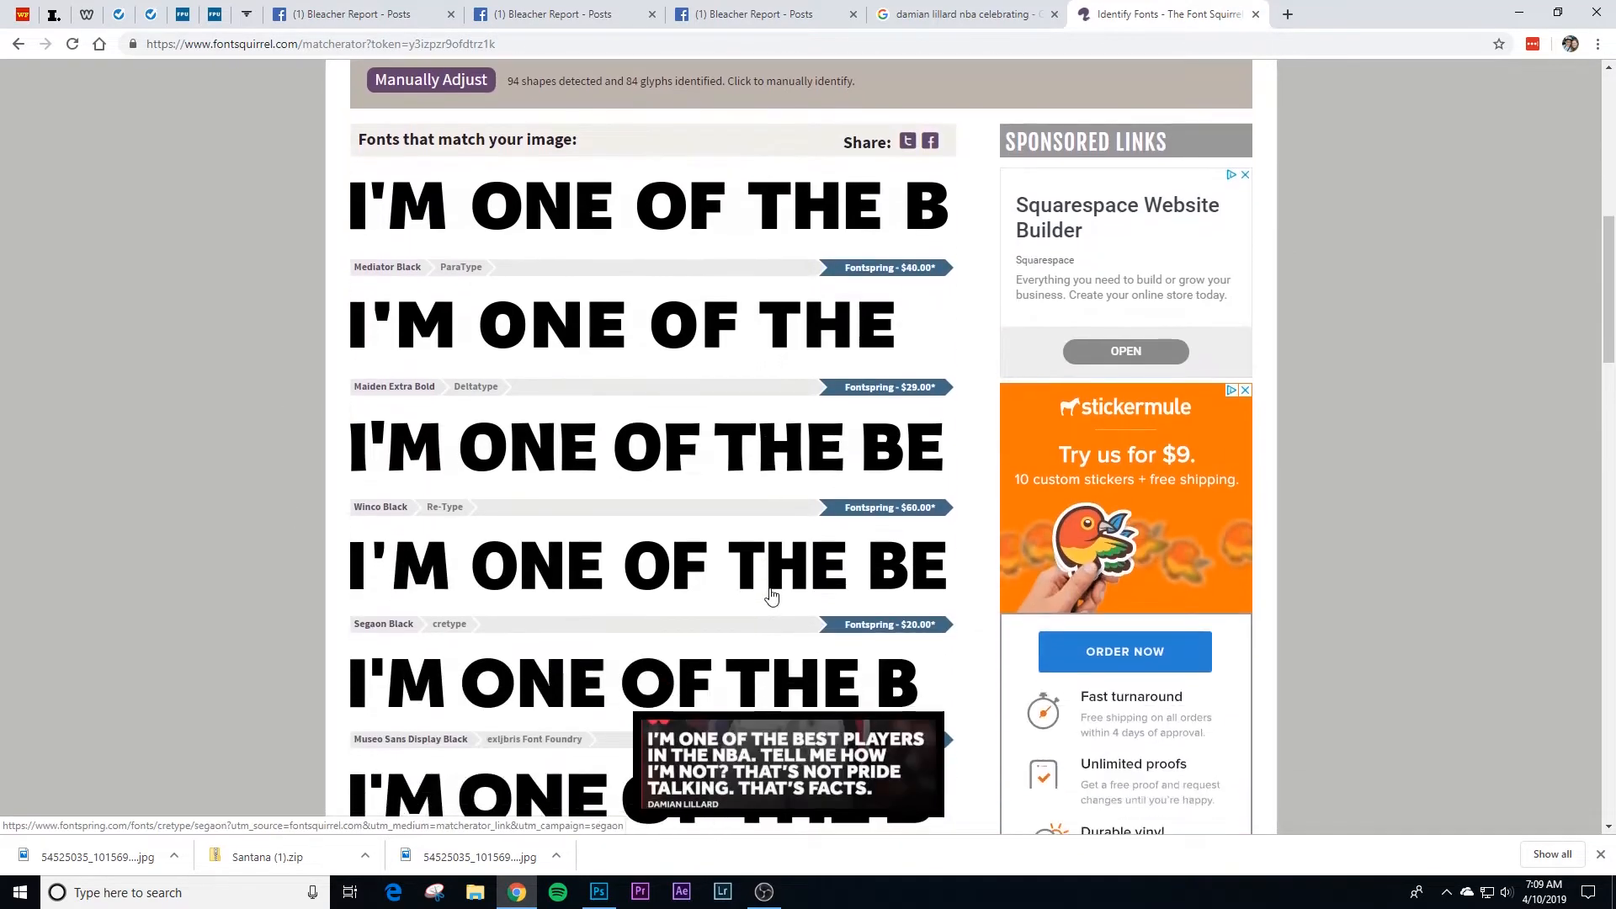
scroll(773, 595, "down", 8)
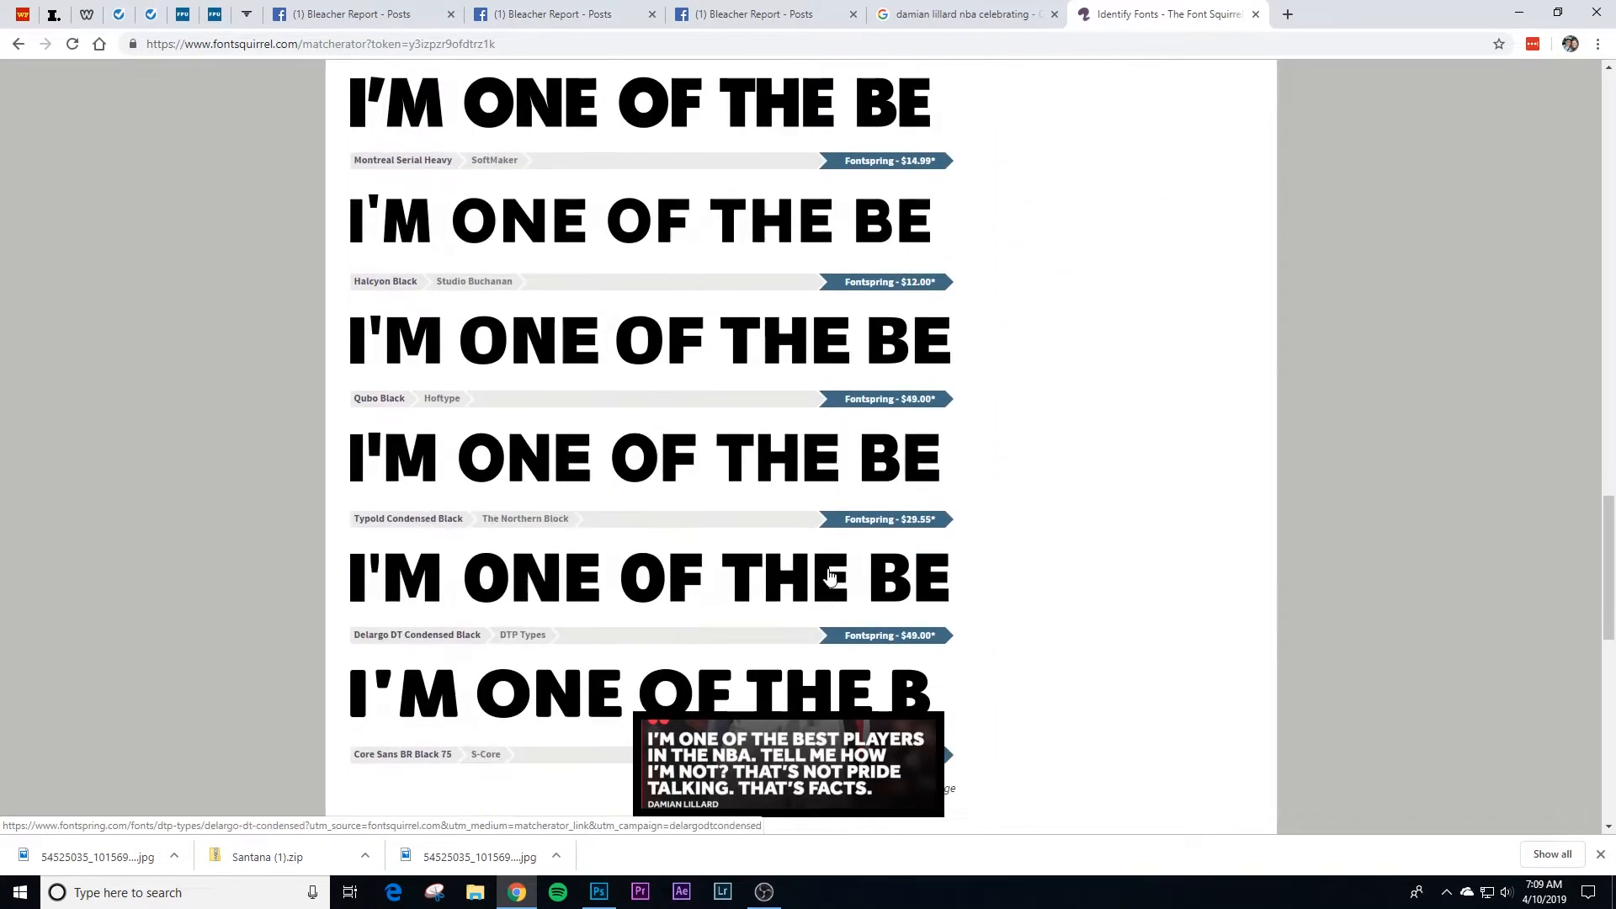
left_click(913, 522)
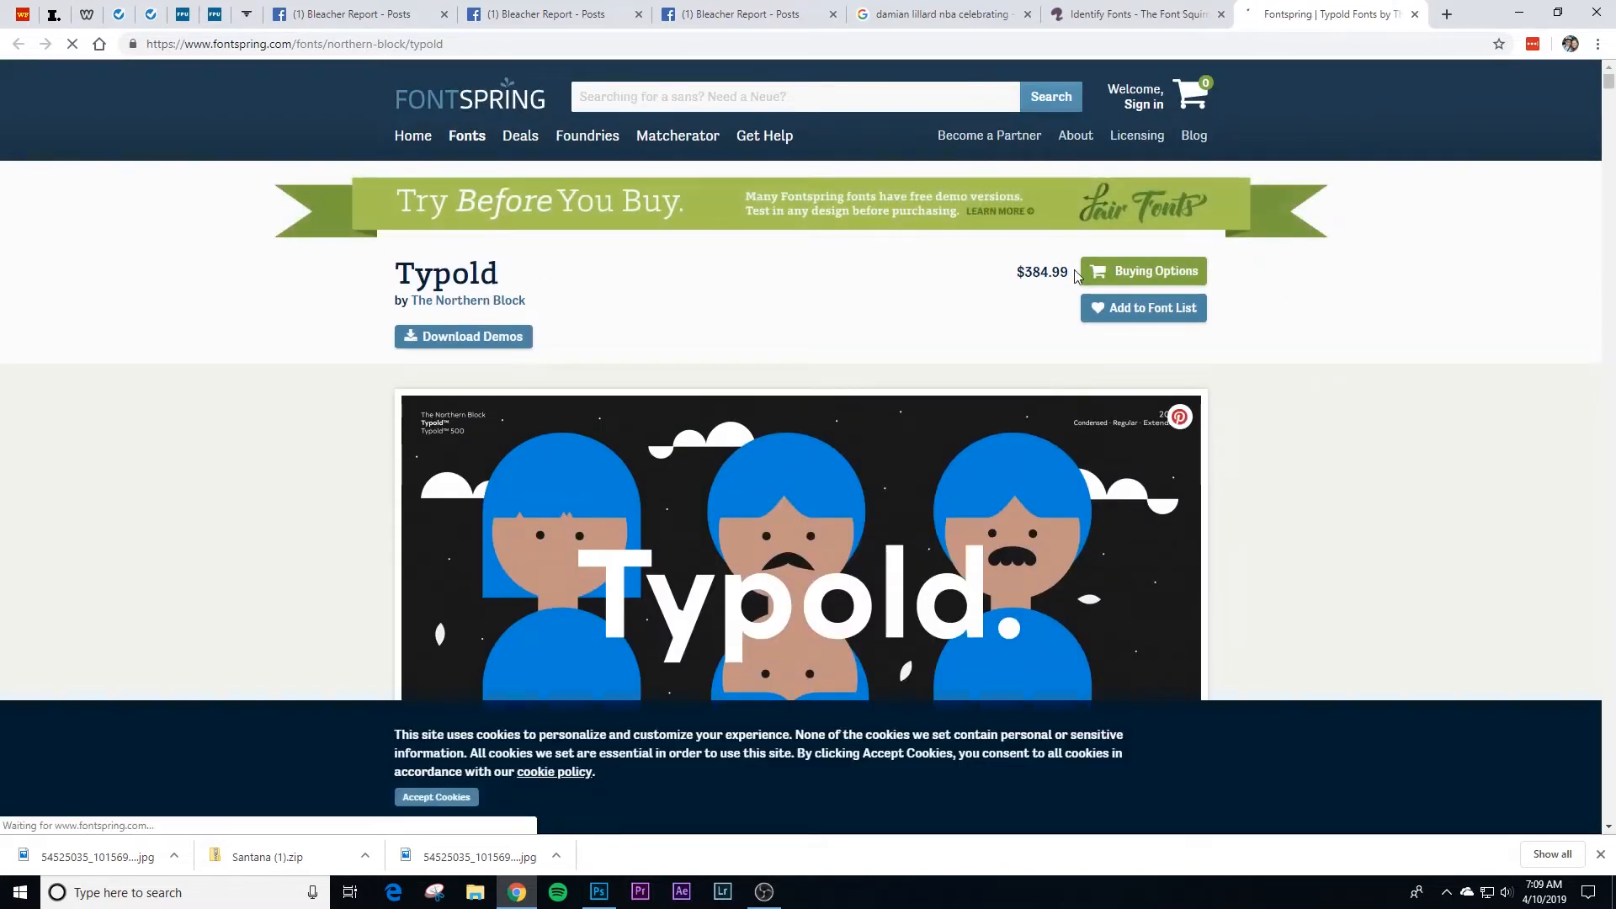
left_click(1414, 14)
Step: Limit the distributors to Font Squirrel only, excluding Fontspring and Fontzillion, and rerun the font match
scroll(690, 308, "up", 8)
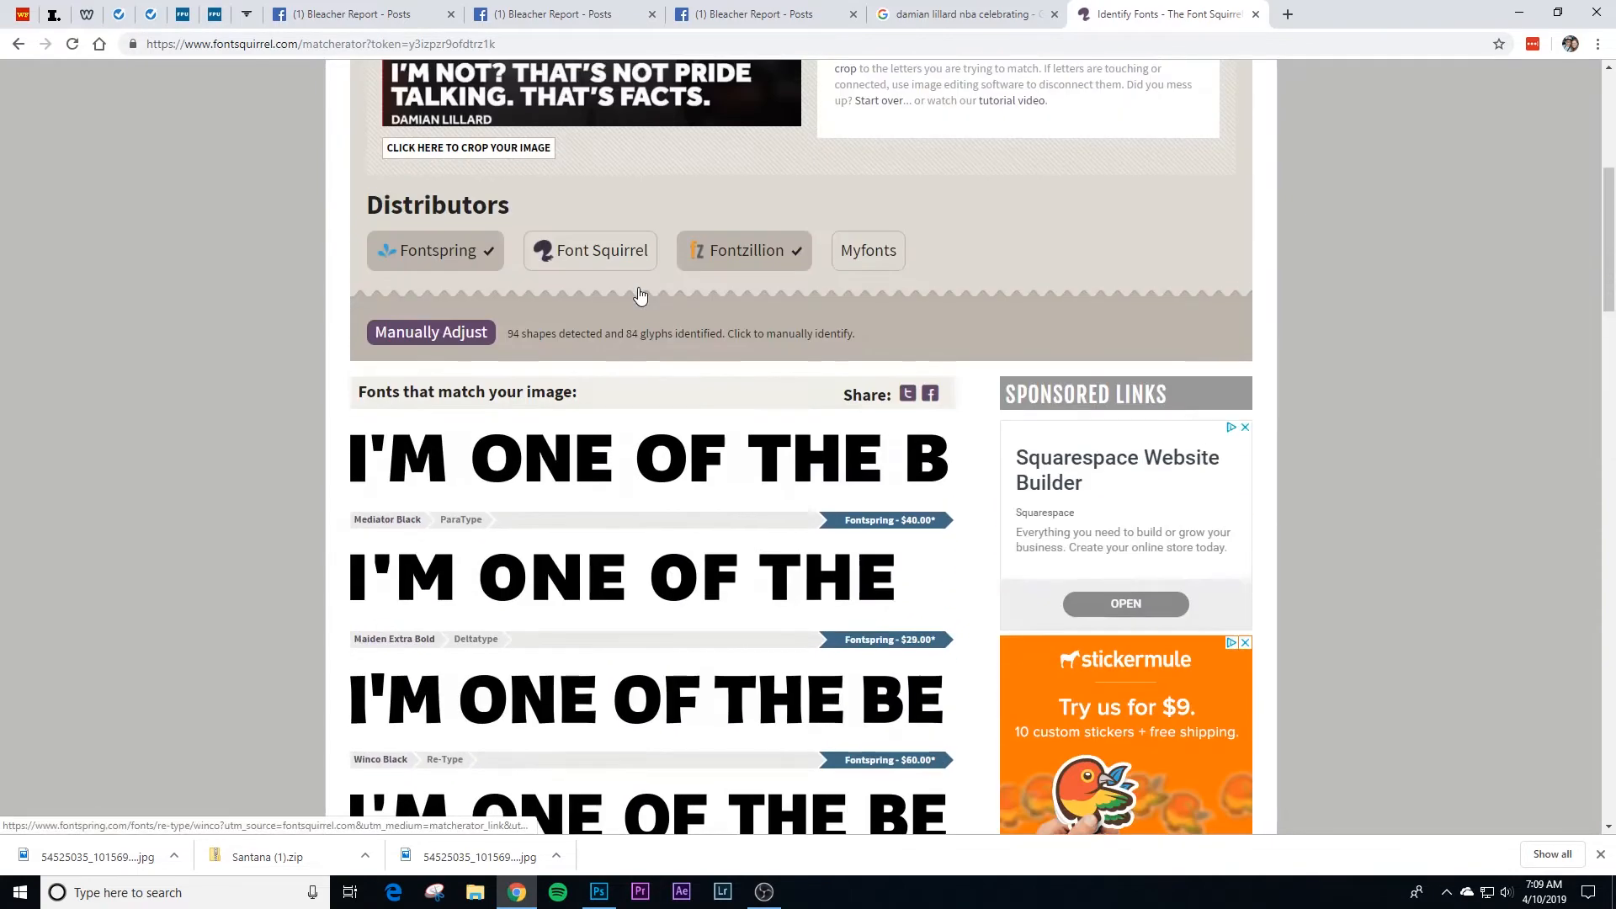
scroll(589, 404, "up", 6)
scroll(539, 489, "down", 4)
left_click(470, 426)
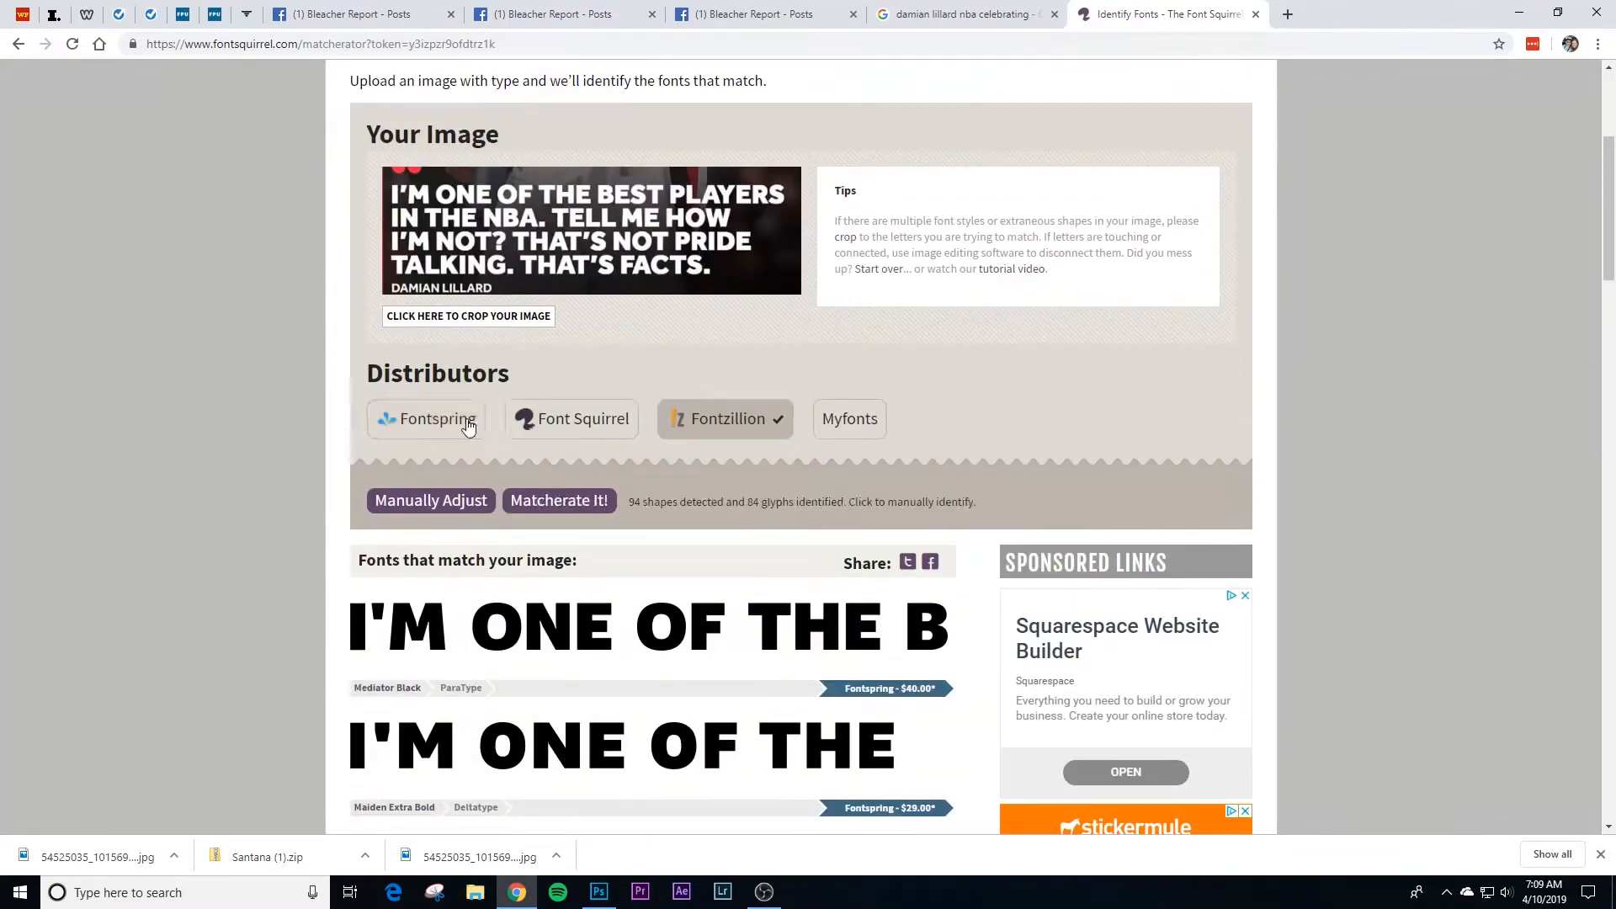
left_click(590, 424)
left_click(738, 429)
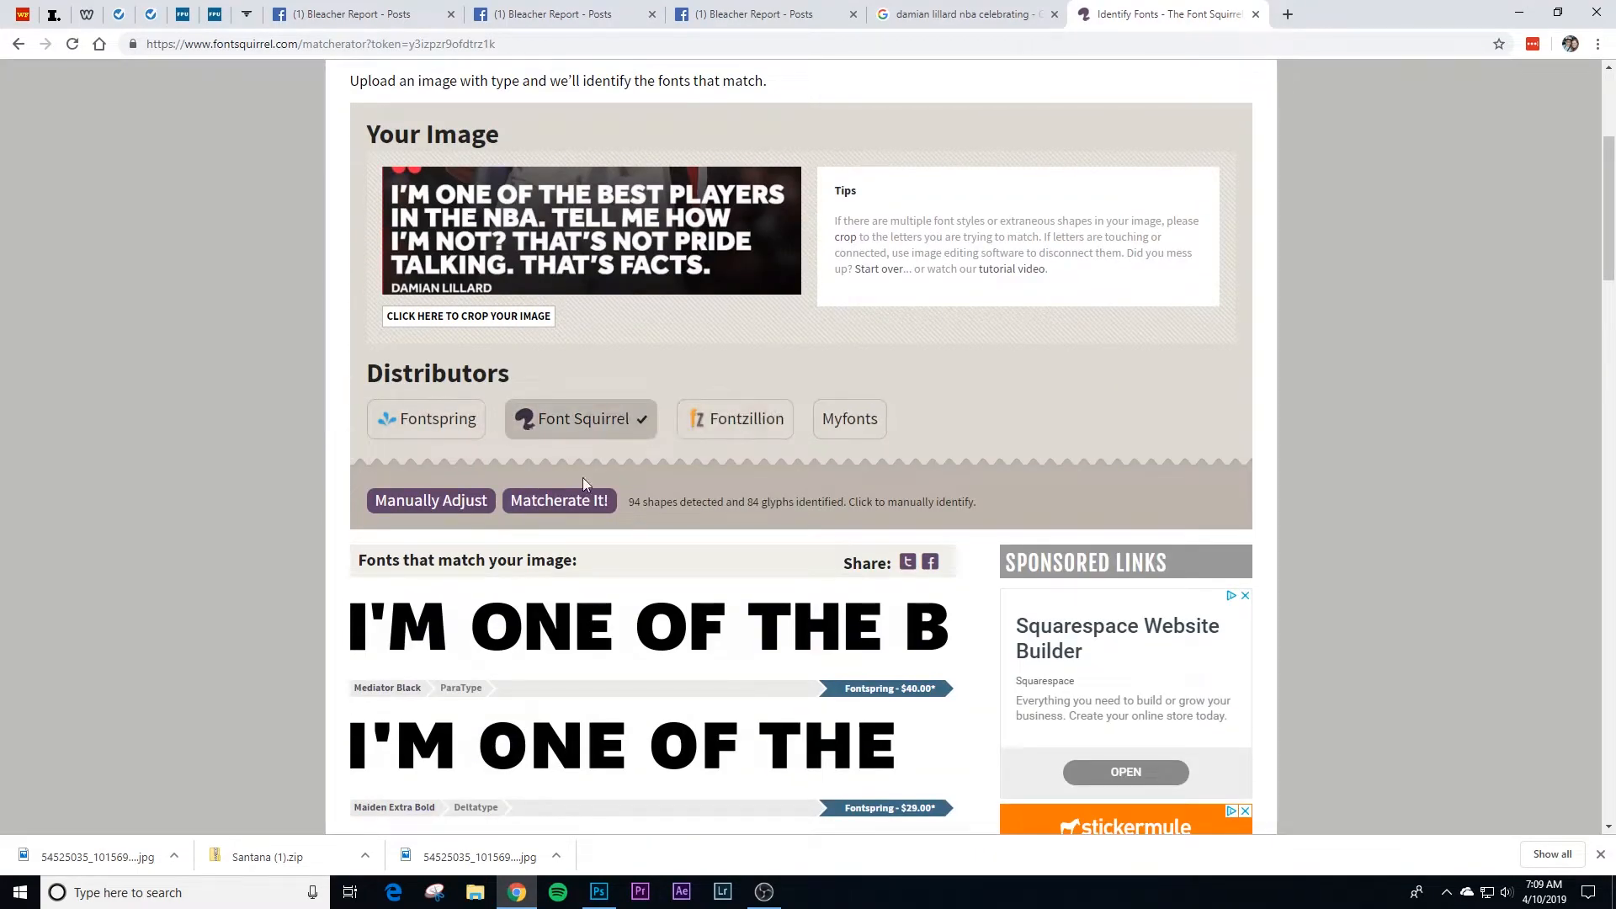
left_click(577, 503)
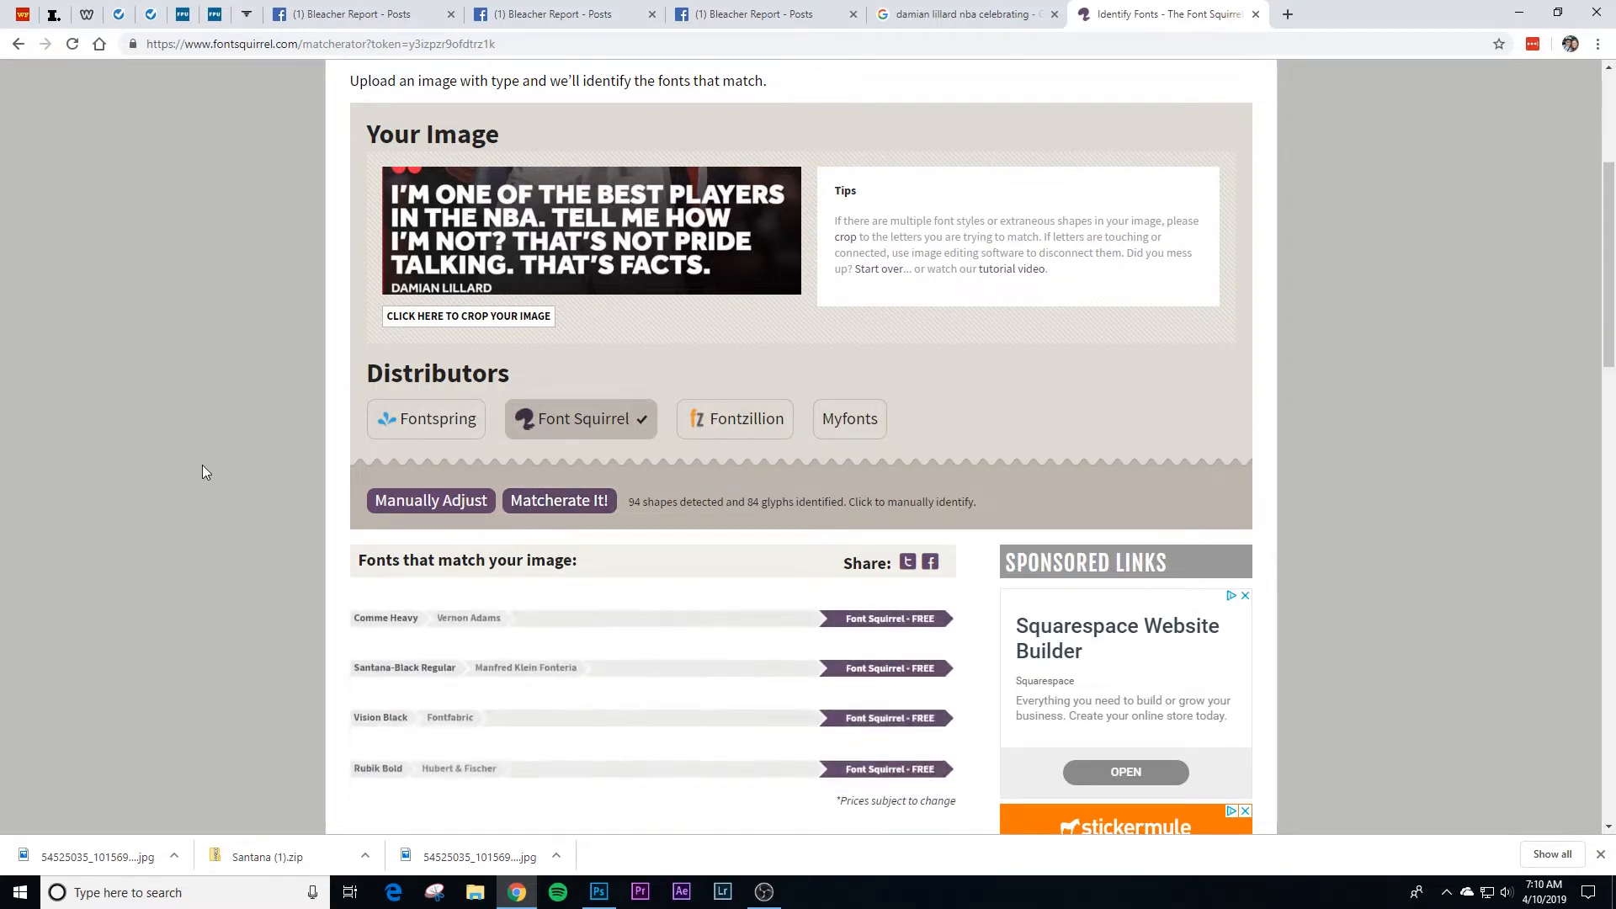
Step: Compare the free Font Squirrel matches with the lettering in the cropped quote image
scroll(199, 447, "down", 3)
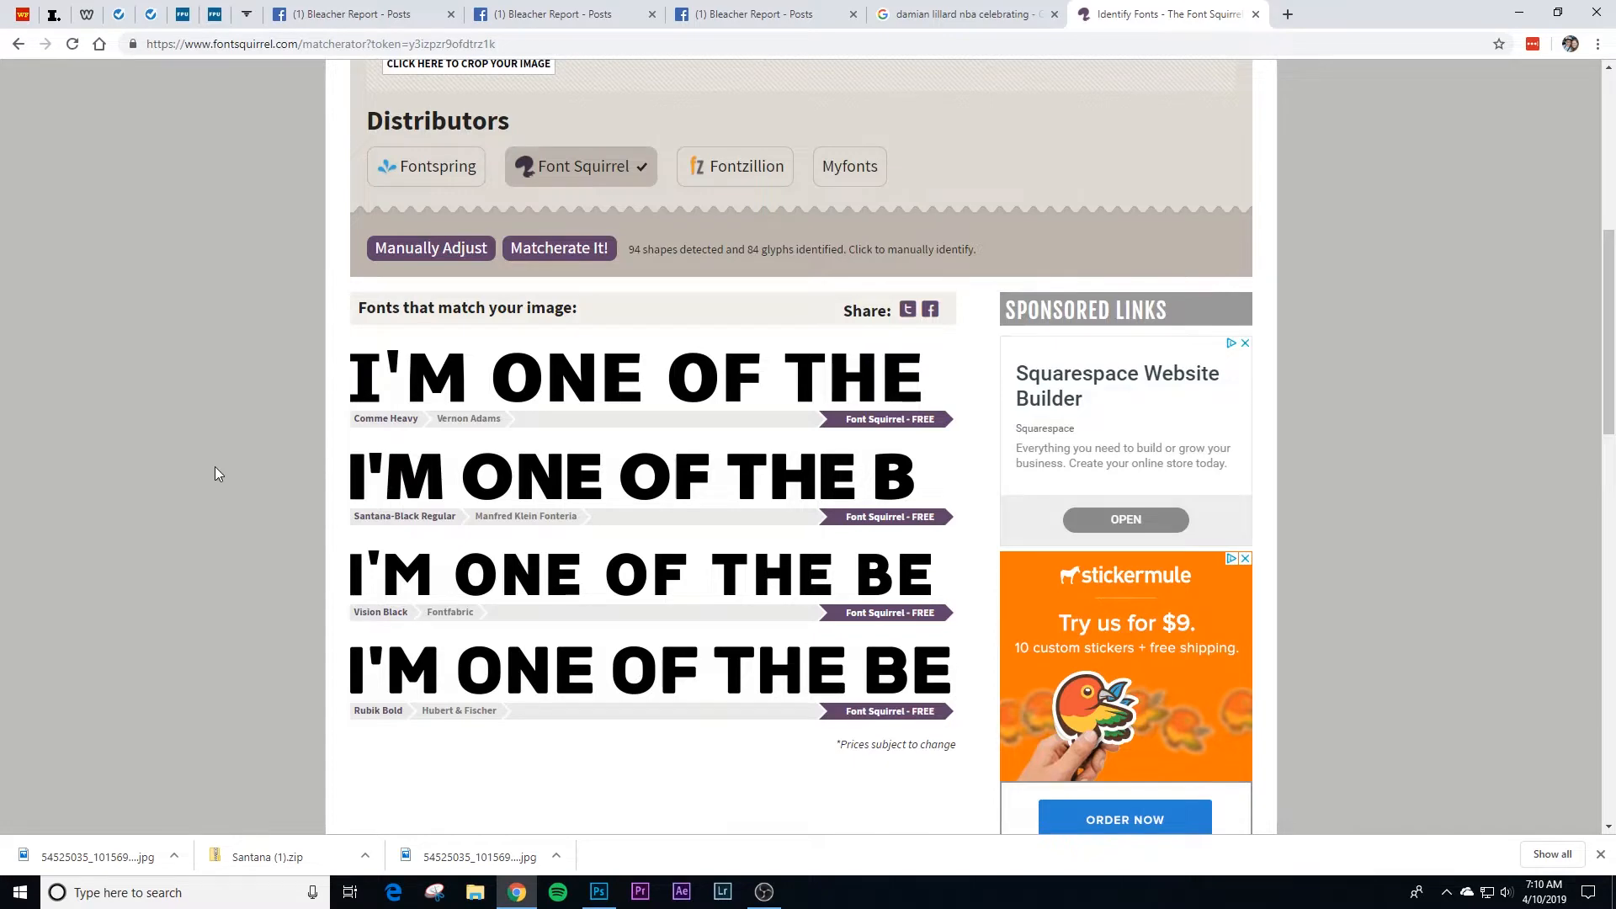
scroll(205, 467, "up", 4)
scroll(206, 467, "down", 3)
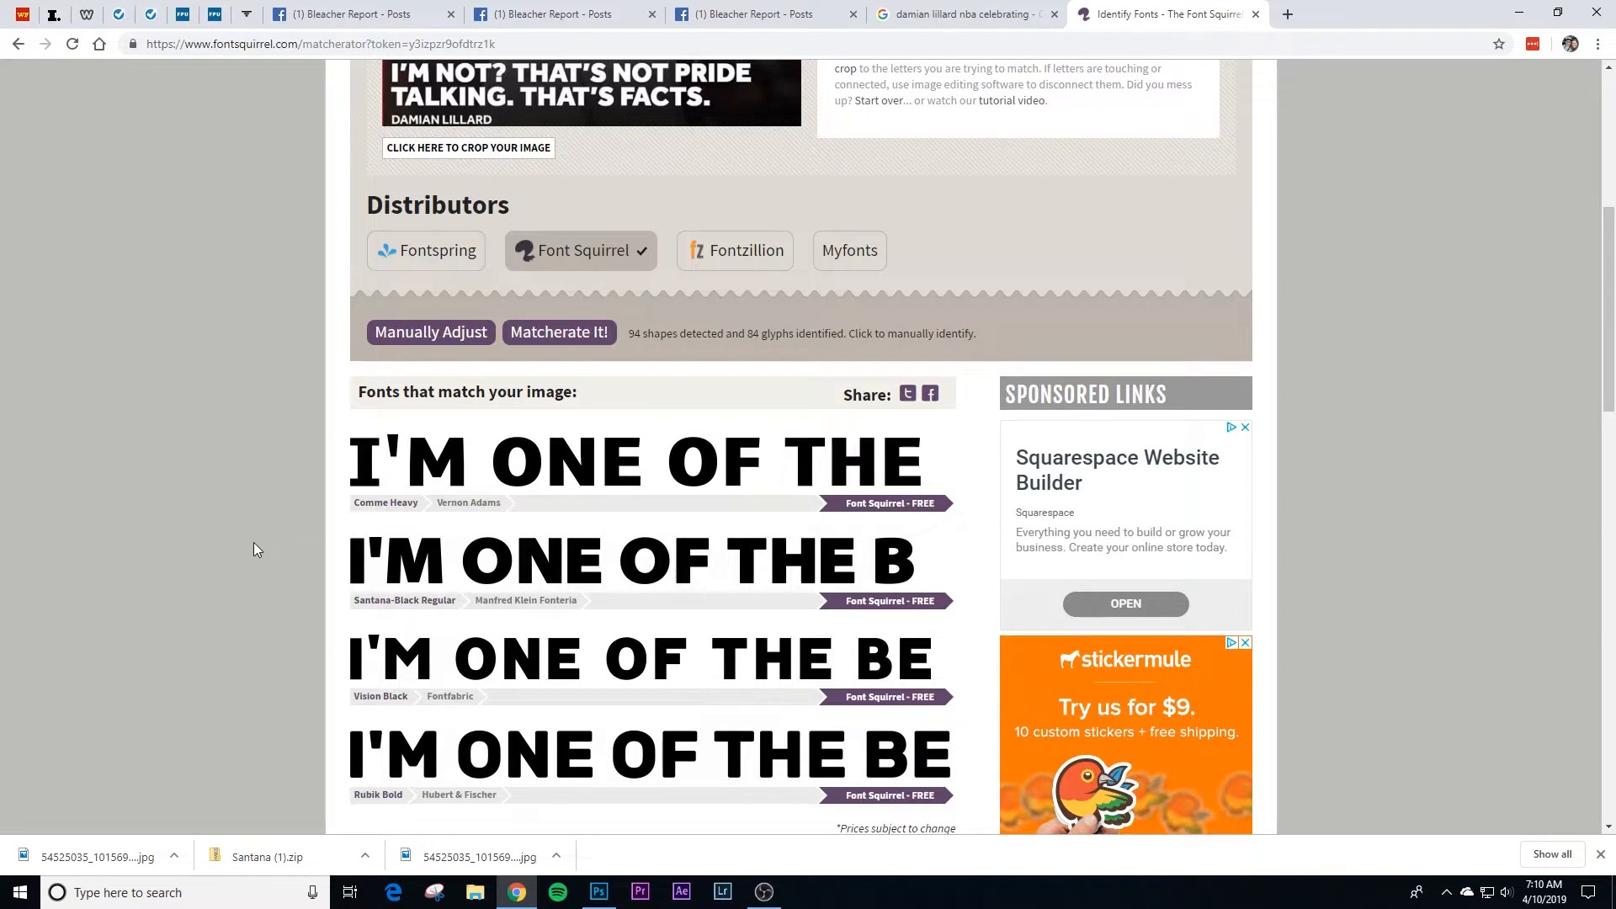
scroll(257, 549, "down", 1)
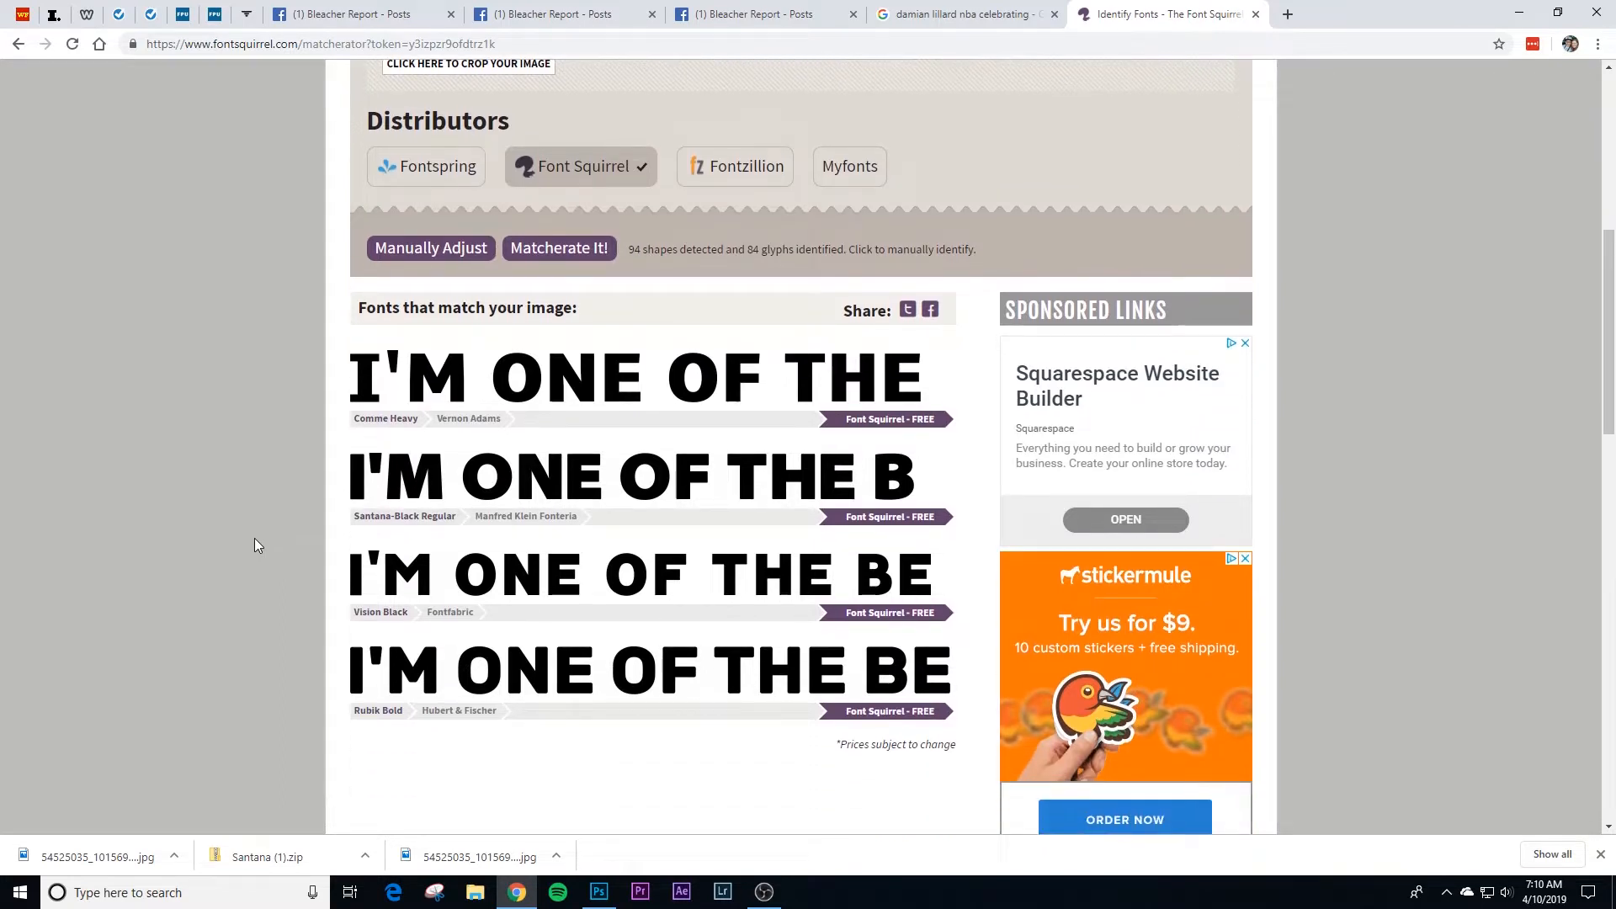
scroll(251, 549, "up", 3)
scroll(251, 512, "down", 2)
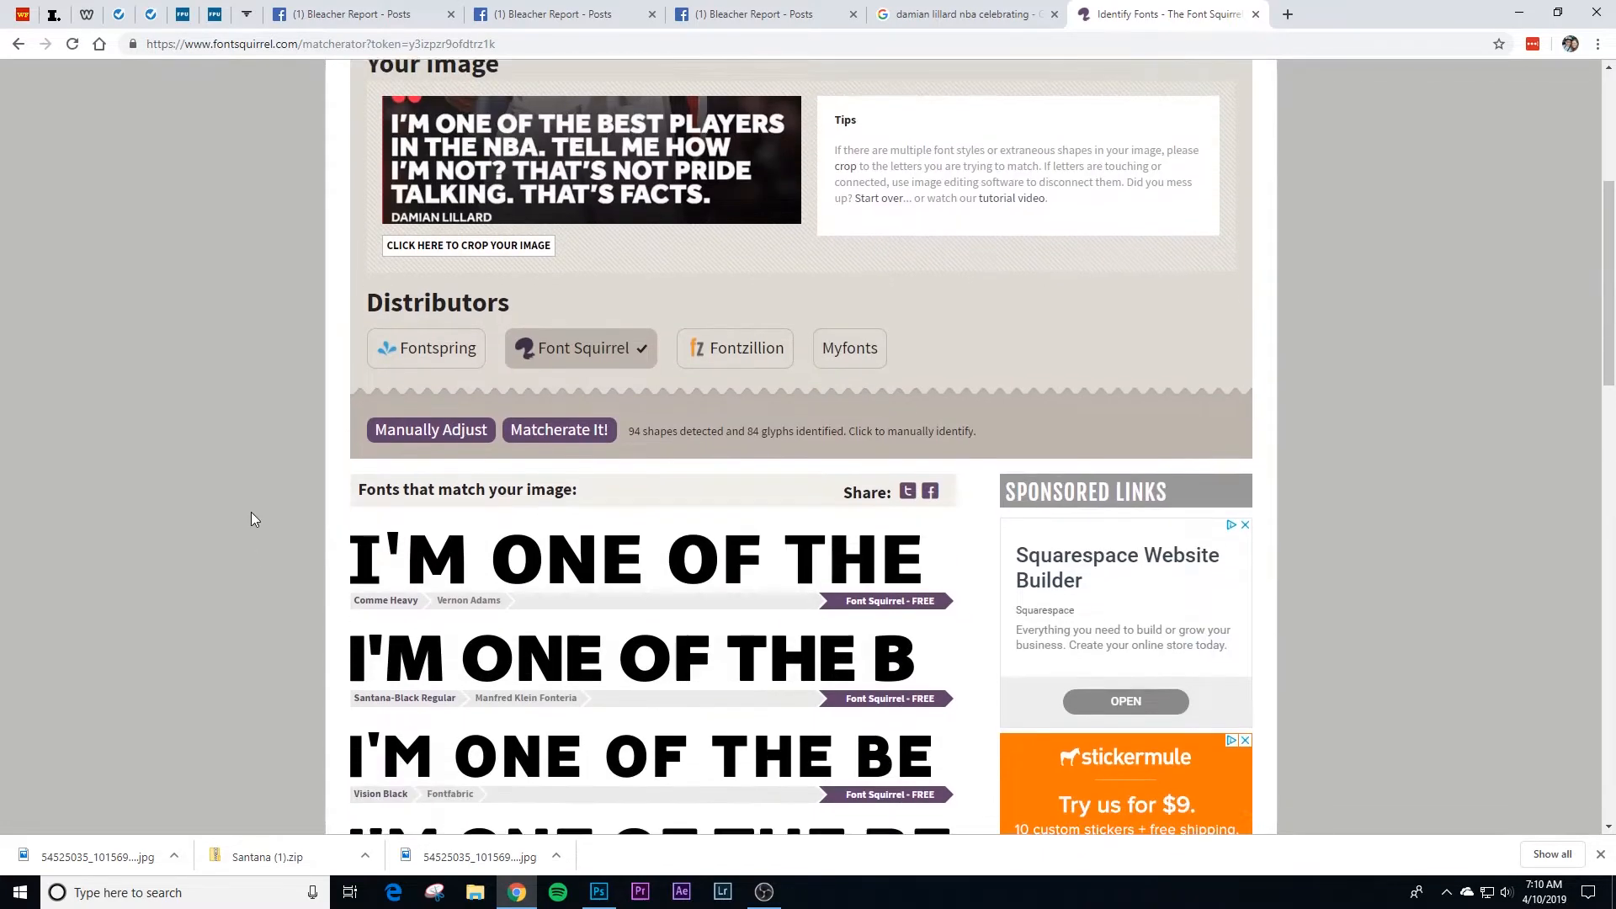
scroll(251, 512, "down", 1)
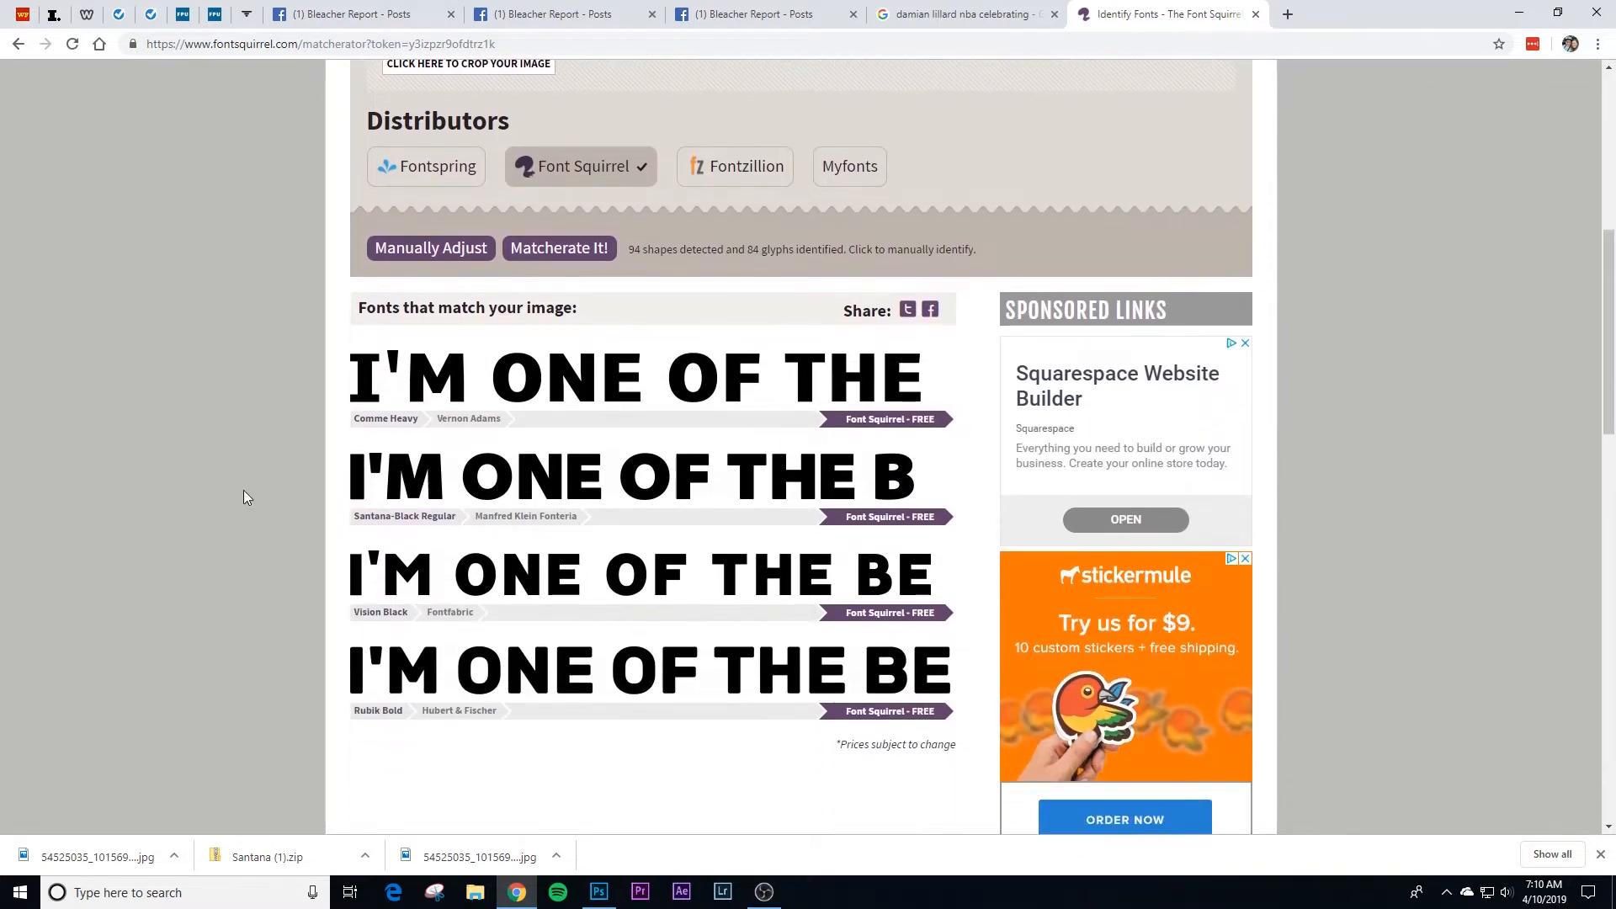
Step: Download the free Santana font from the Santana-Black Regular match and show Santana.zip in its folder
left_click(915, 518)
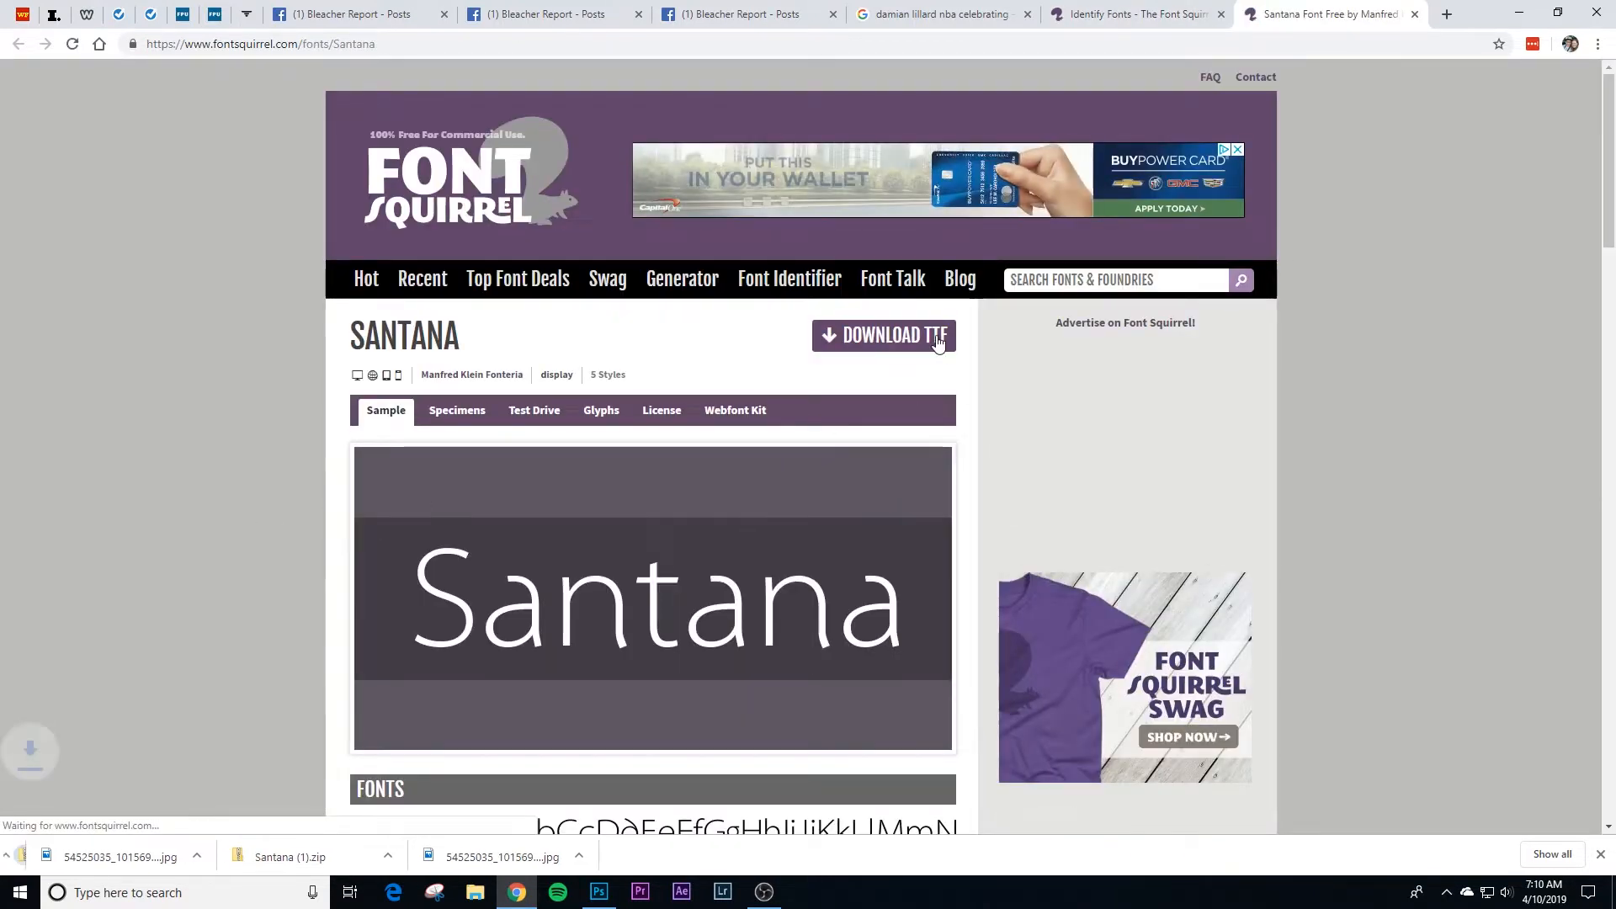
left_click(174, 856)
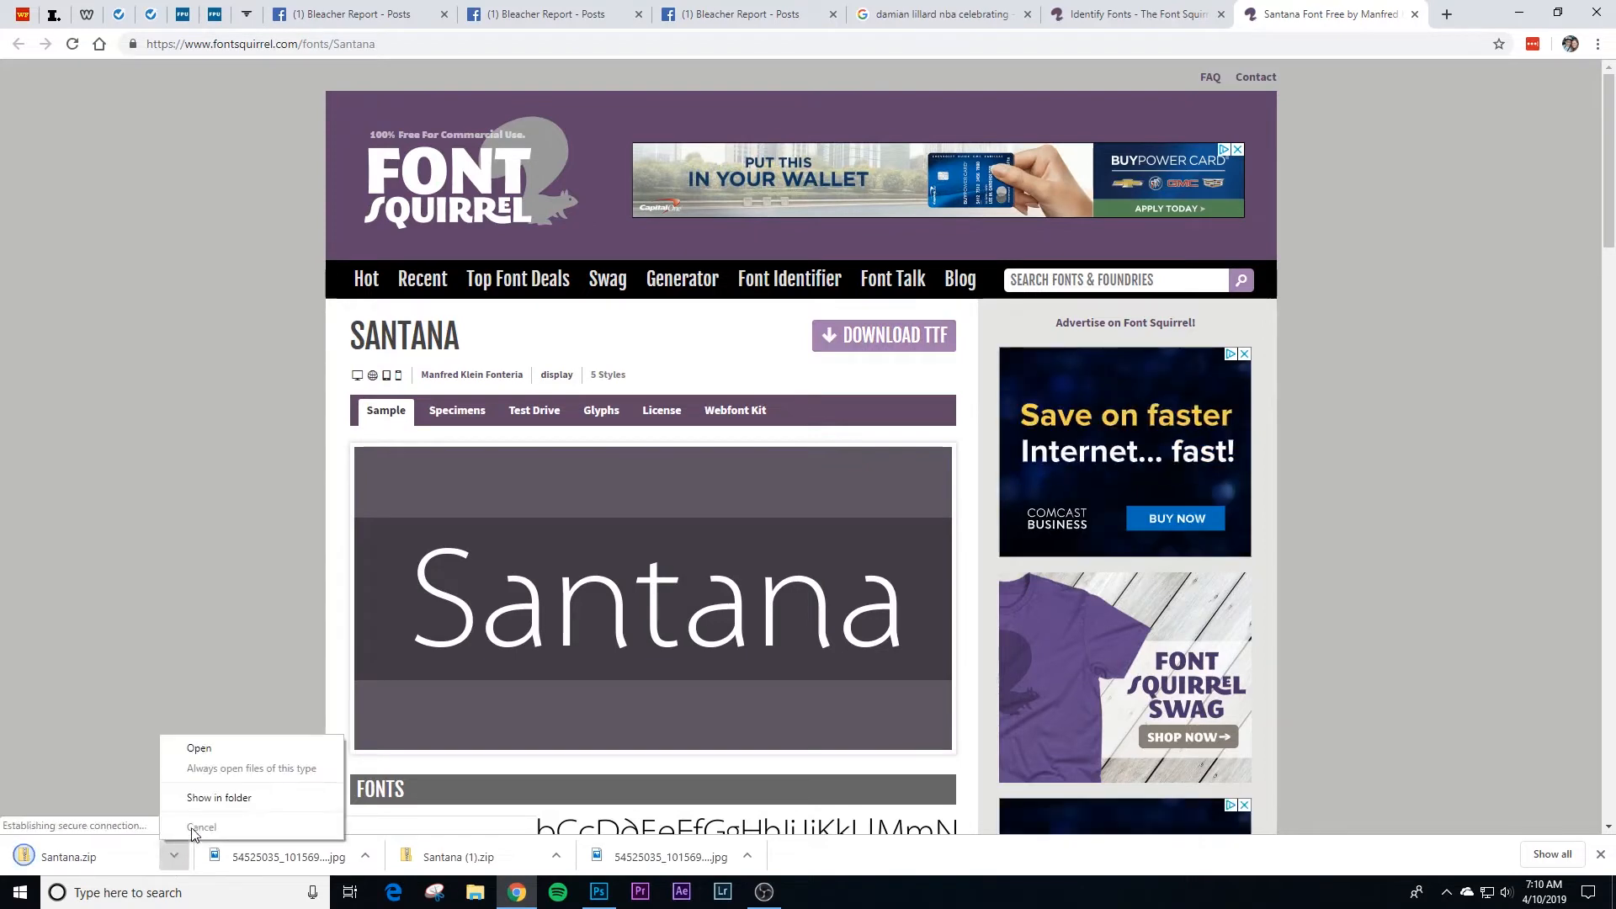
left_click(204, 802)
Step: Extract the Santana zip into the Santana folder in Downloads, replacing the existing files there
right_click(882, 793)
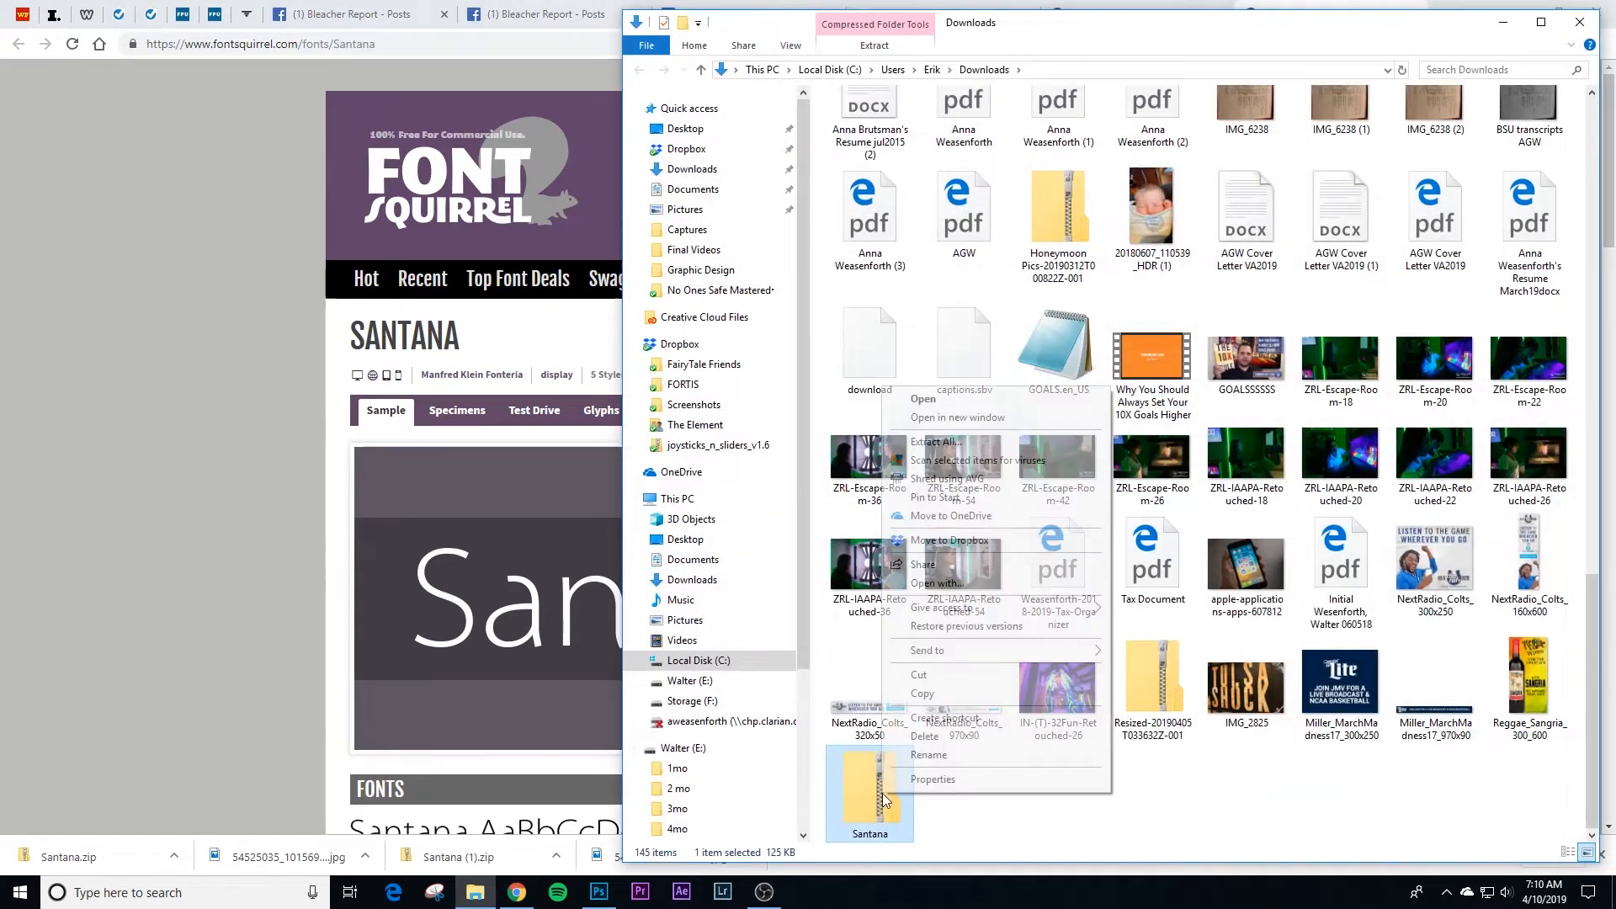
left_click(936, 441)
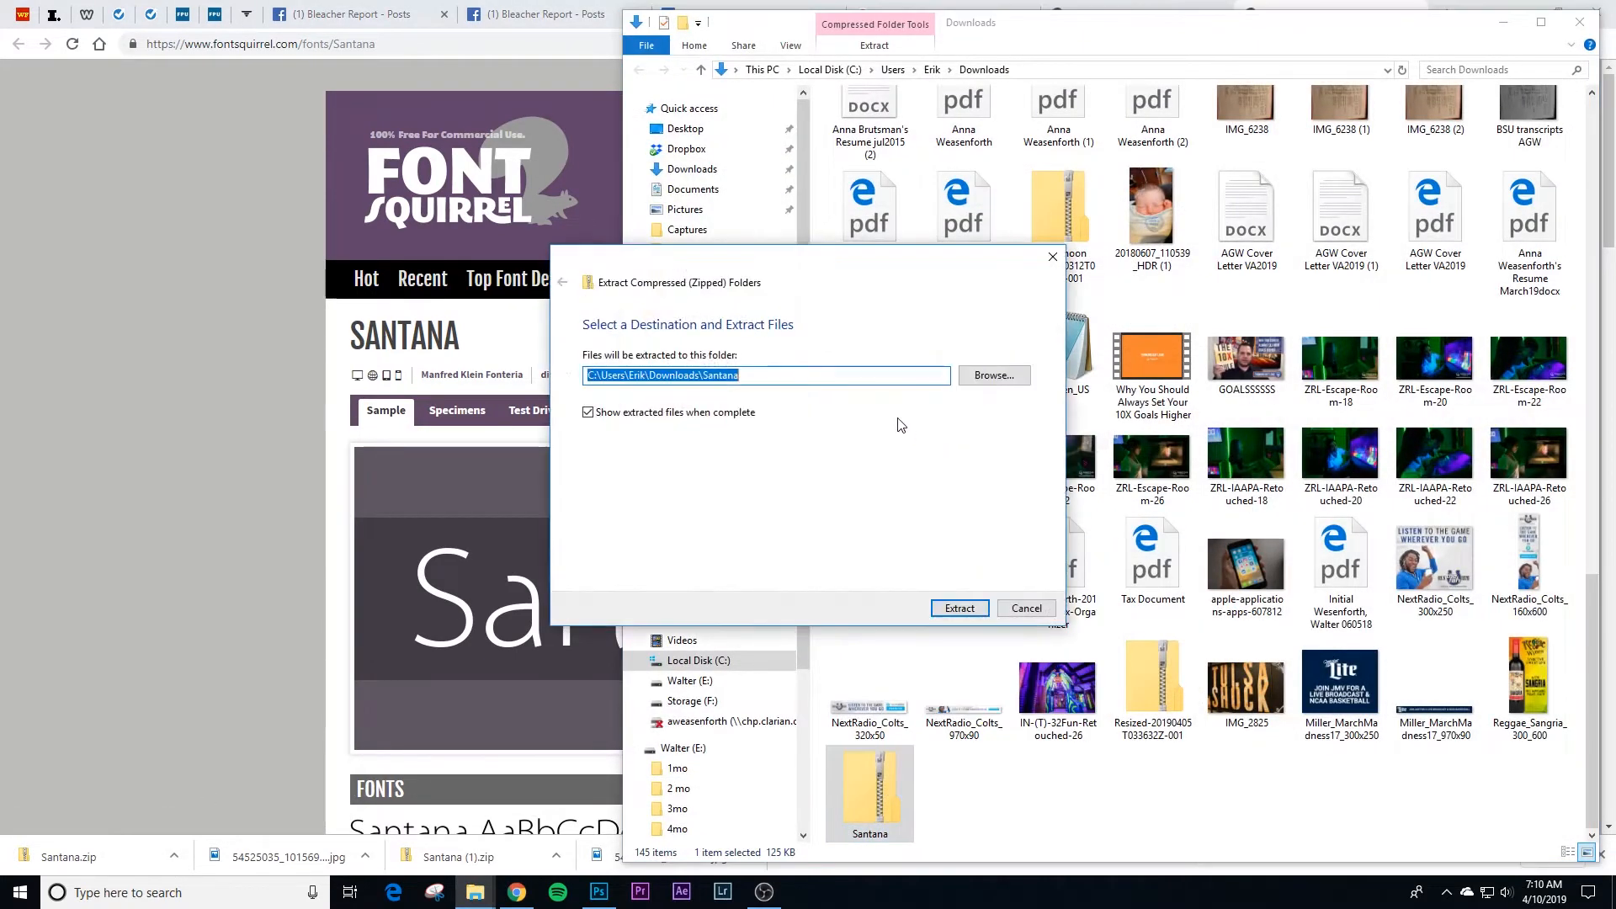
left_click(944, 610)
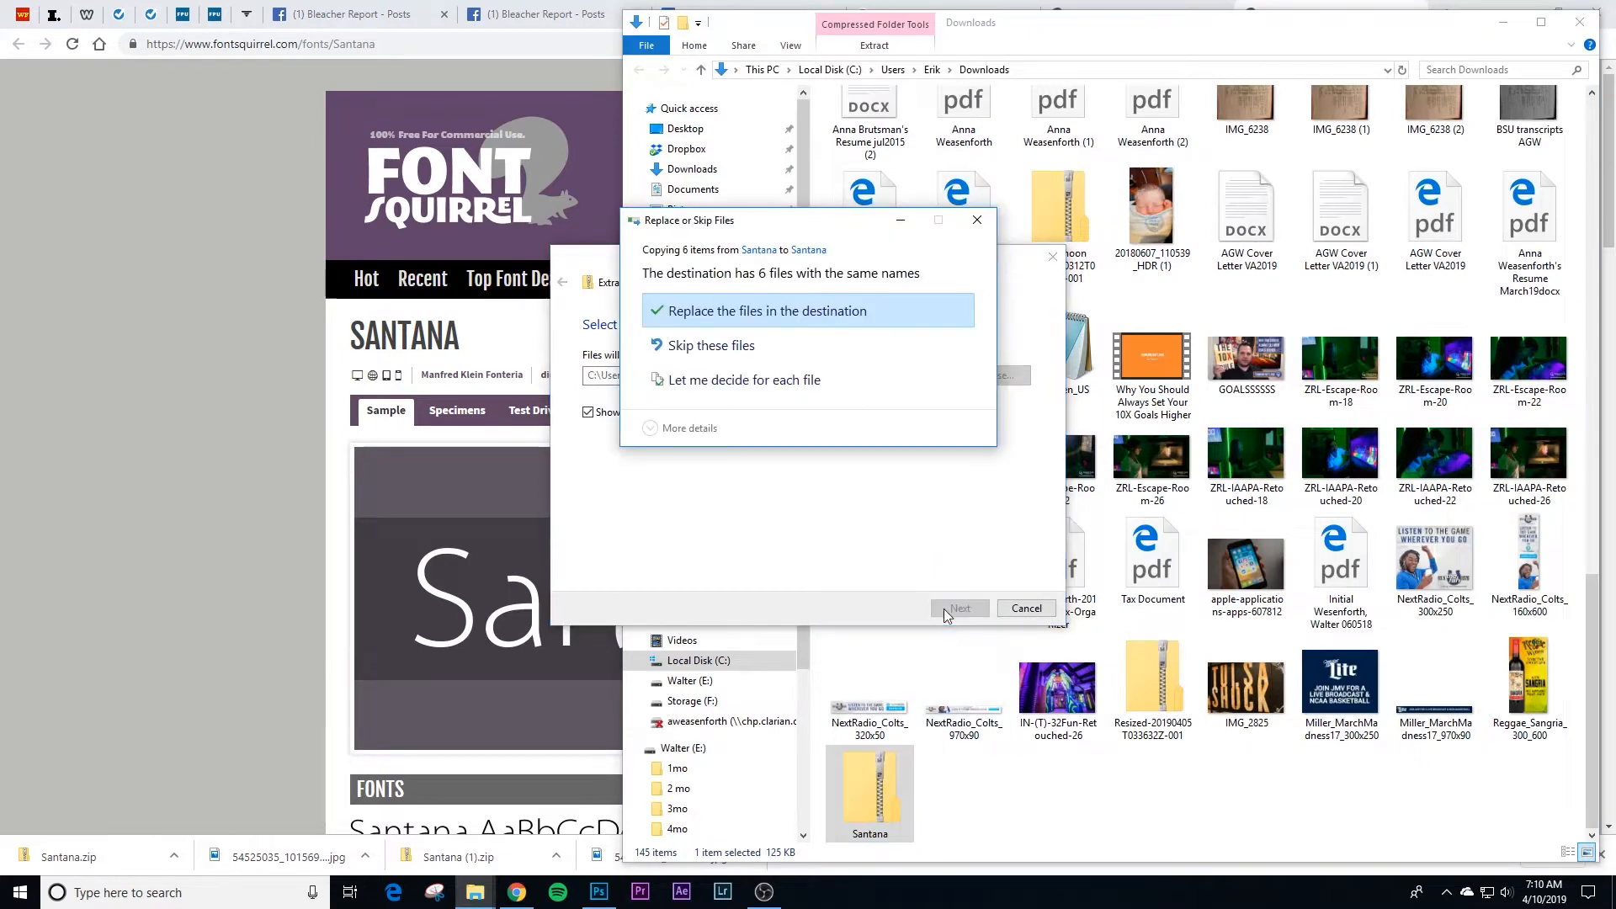
left_click(763, 311)
Step: Install all five Santana TrueType font files, replacing the installed copies, then close the font folder and return to Photoshop
left_click_drag(335, 257, 270, 133)
right_click(270, 133)
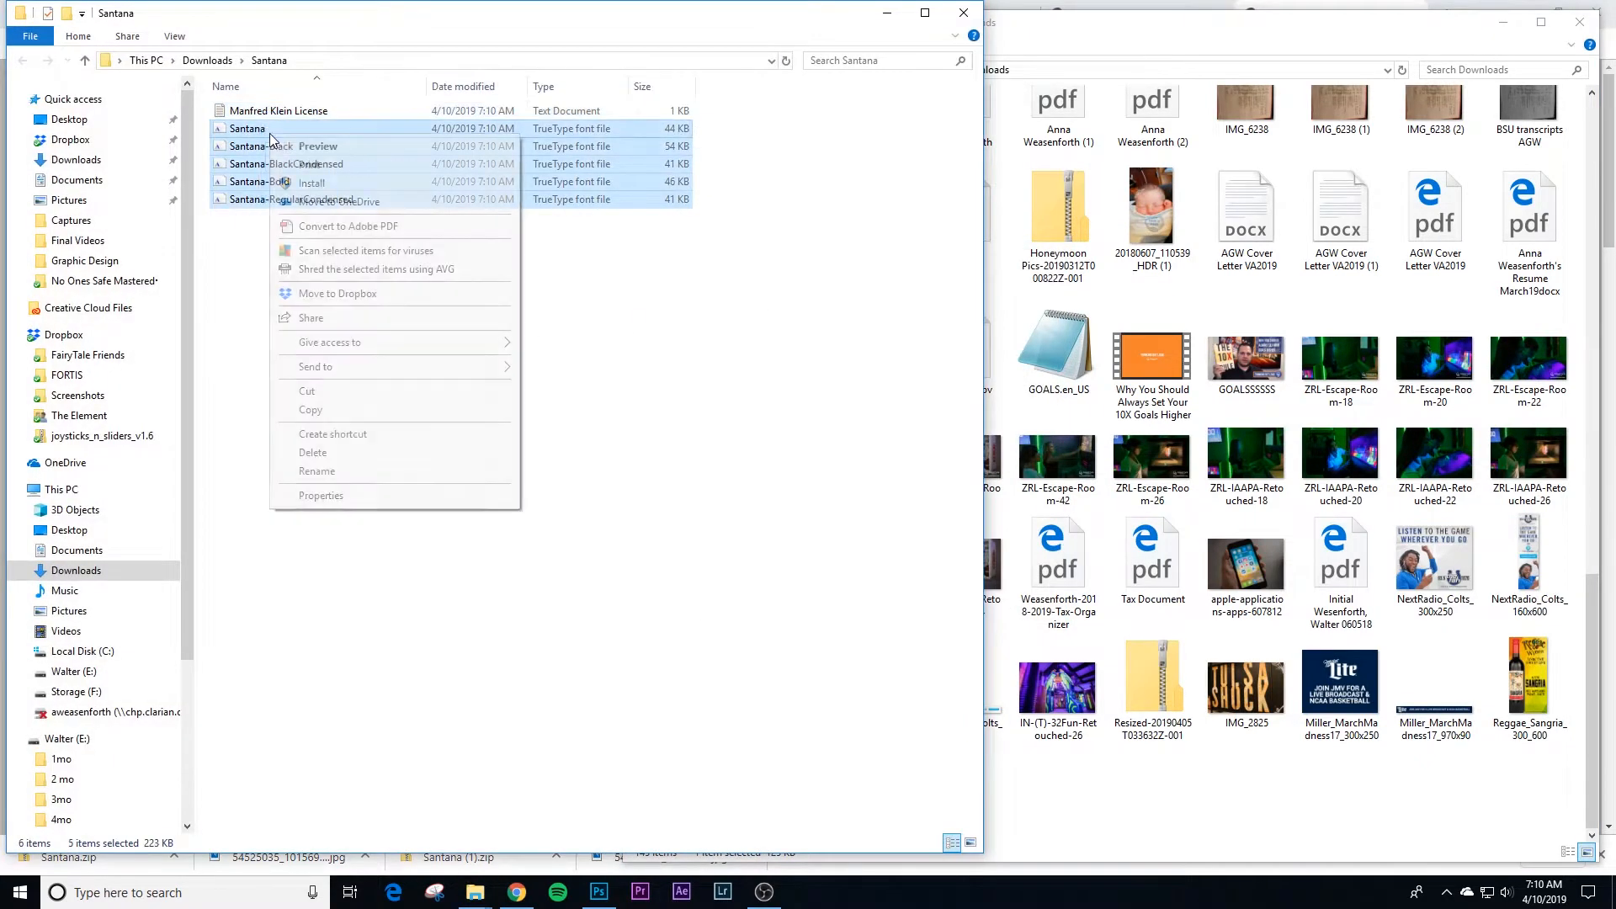
left_click(377, 184)
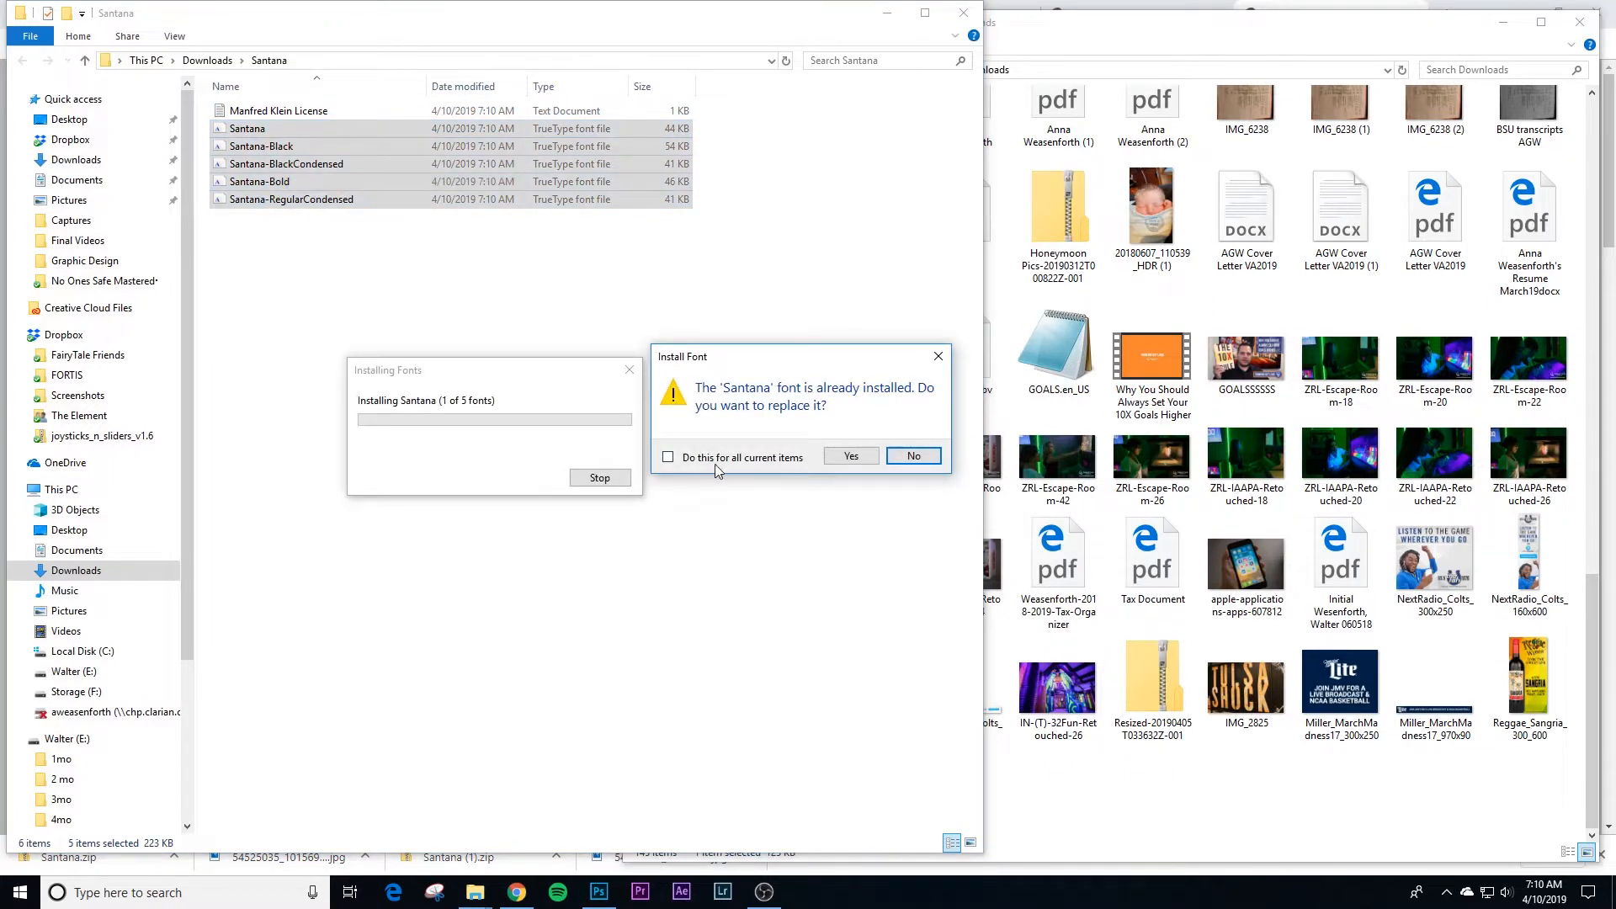
left_click(851, 455)
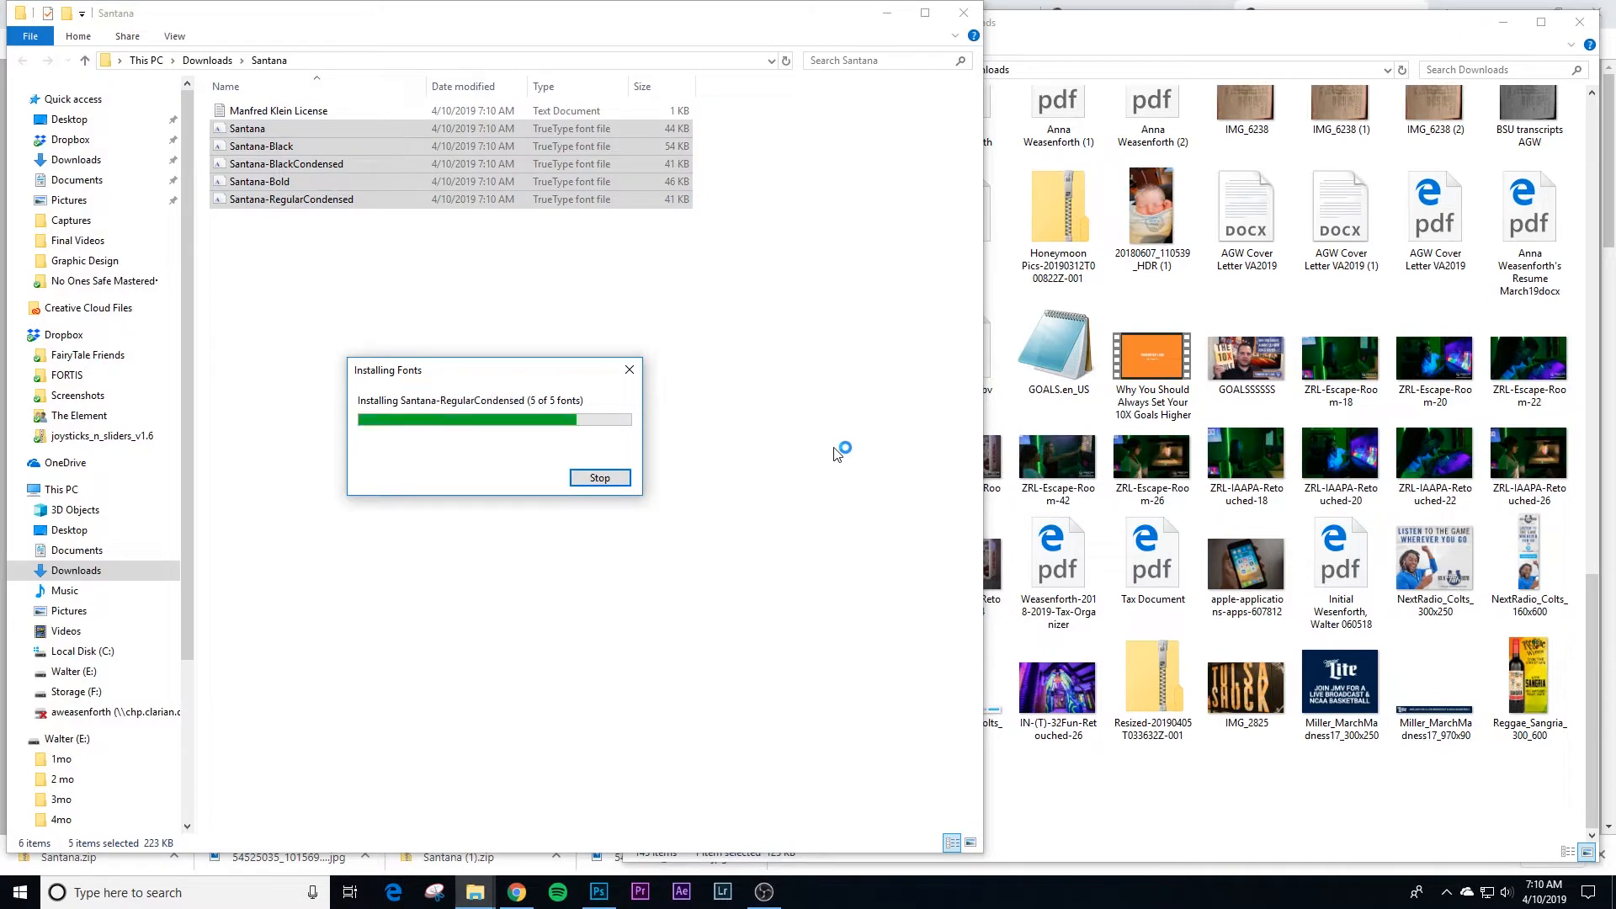
left_click(964, 13)
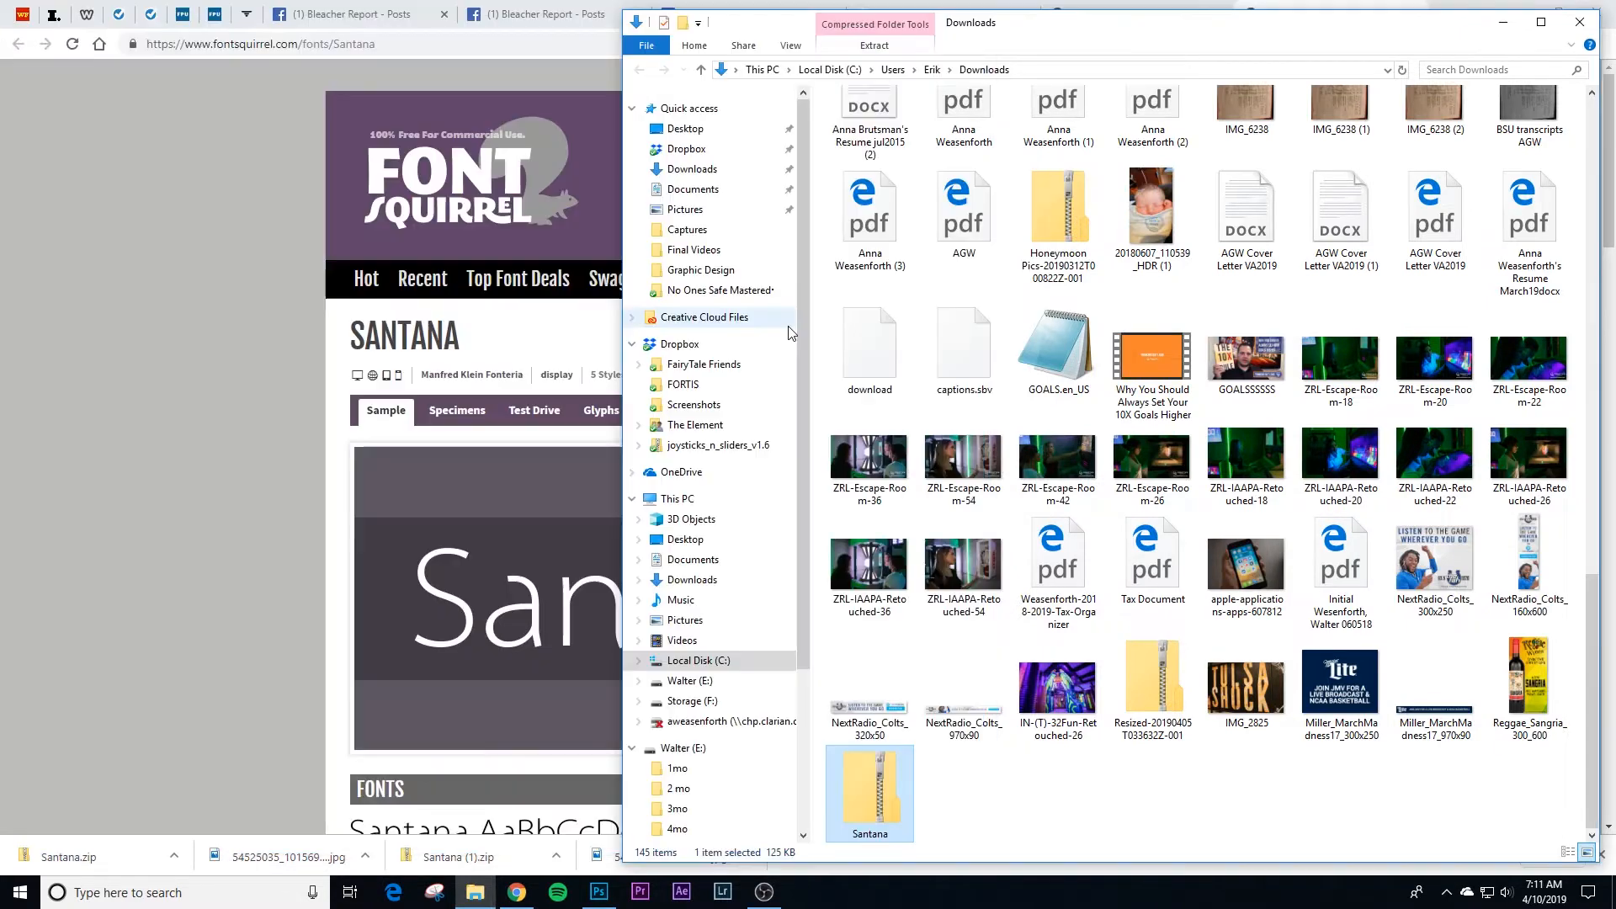
left_click(598, 891)
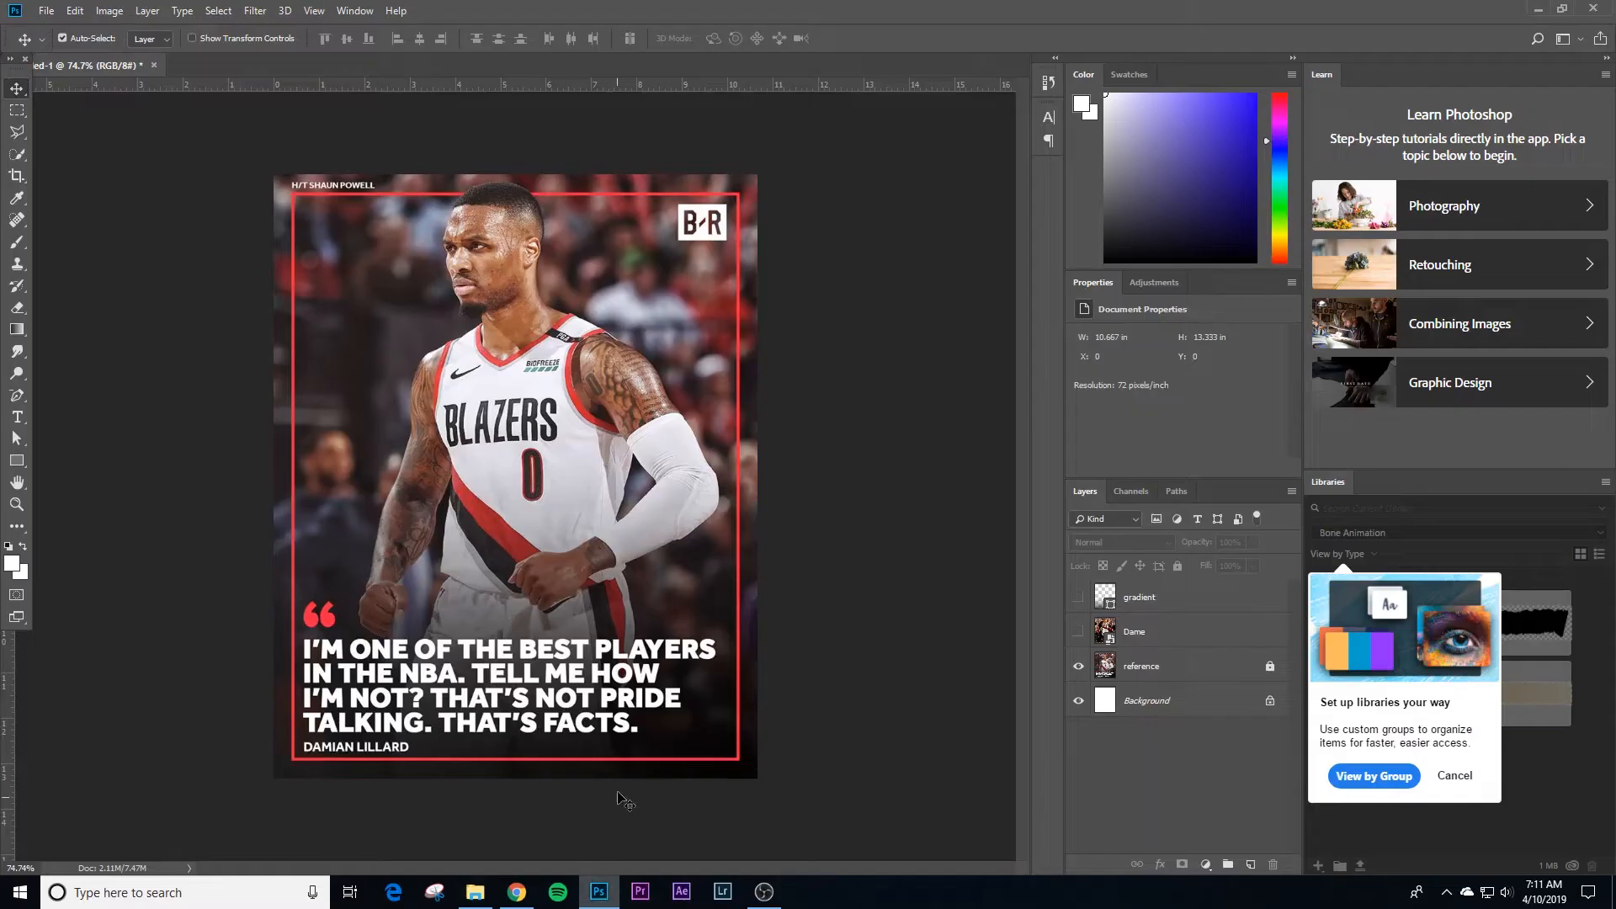
Step: Create a paragraph text layer containing the reference post's full quote and move it up over the player's face
key("t")
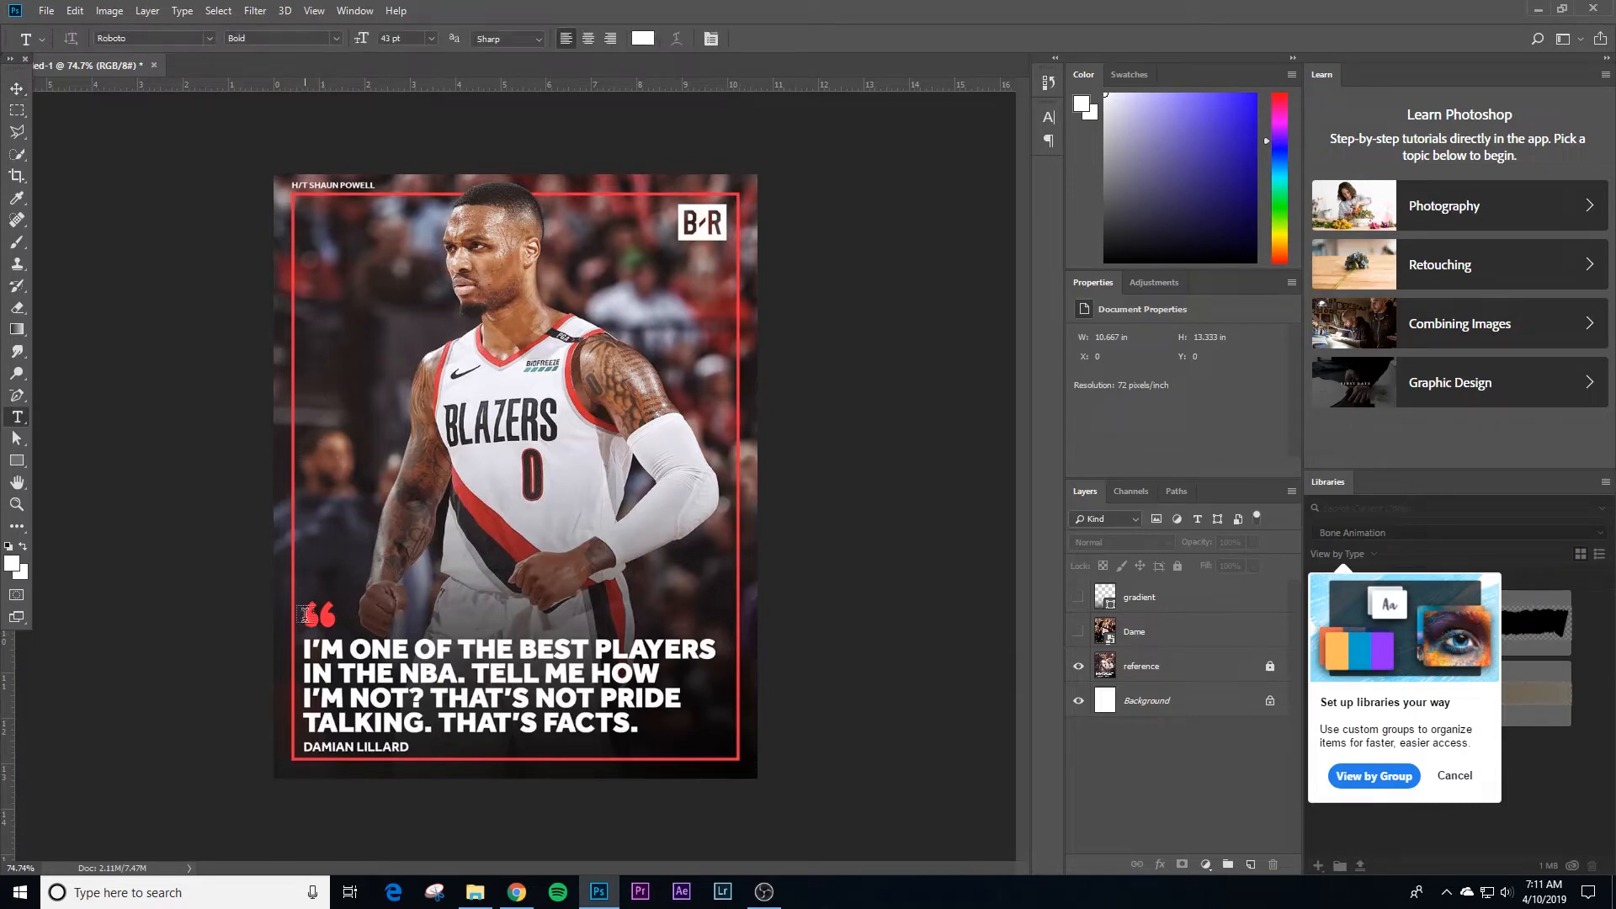
left_click_drag(304, 635, 715, 738)
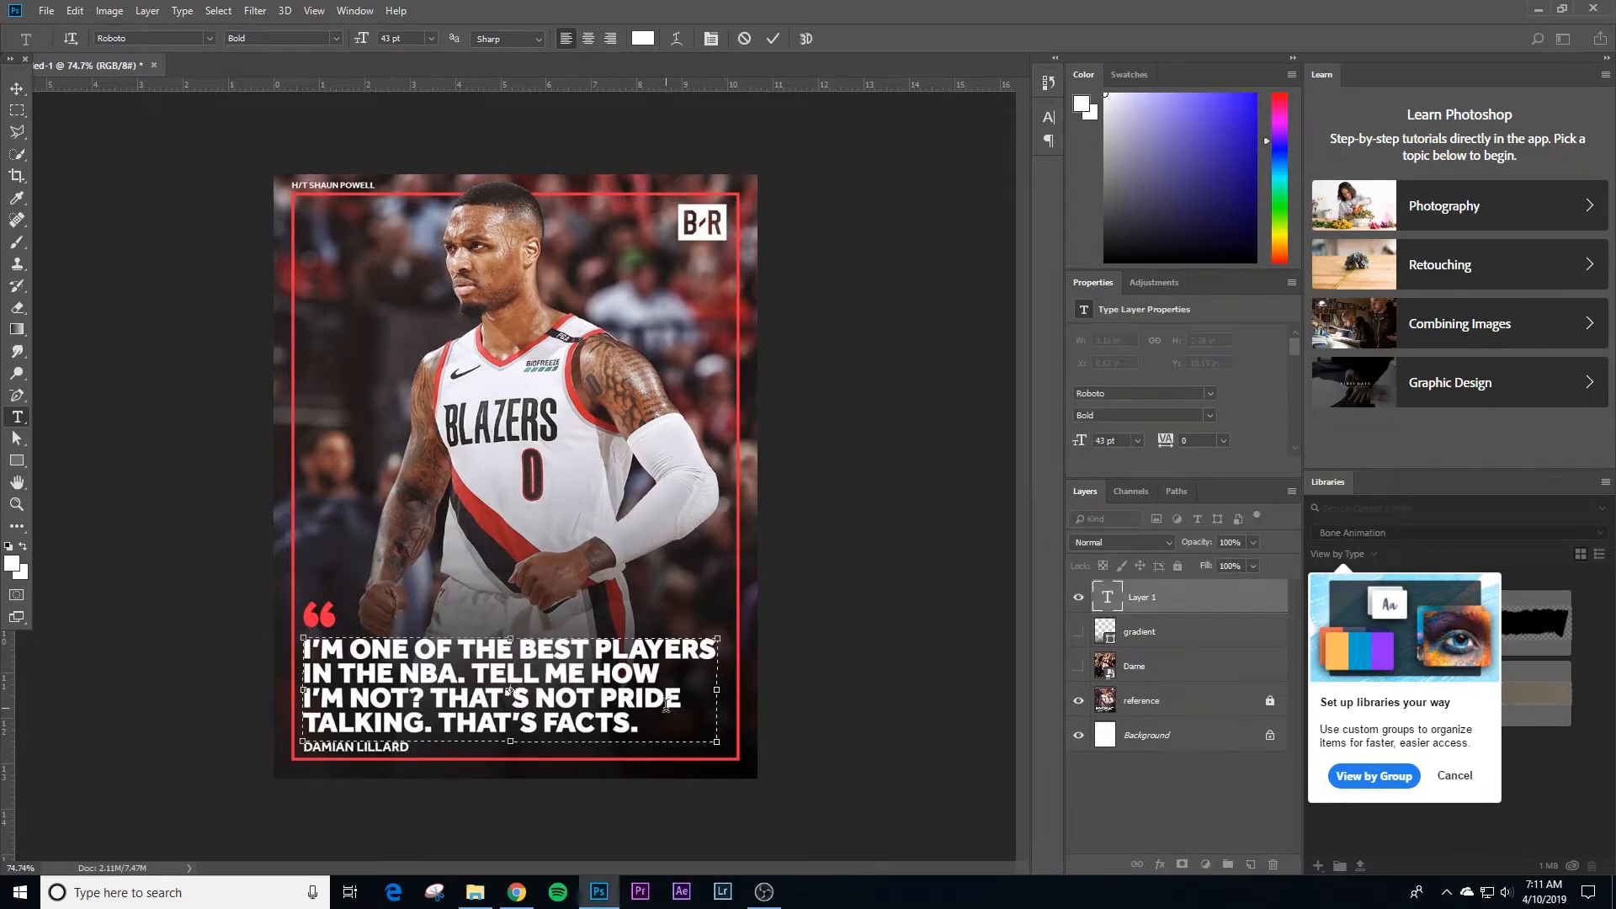
type("I'M ONE OF THE BEST PLAYERS IN THE NBA. TELL ME")
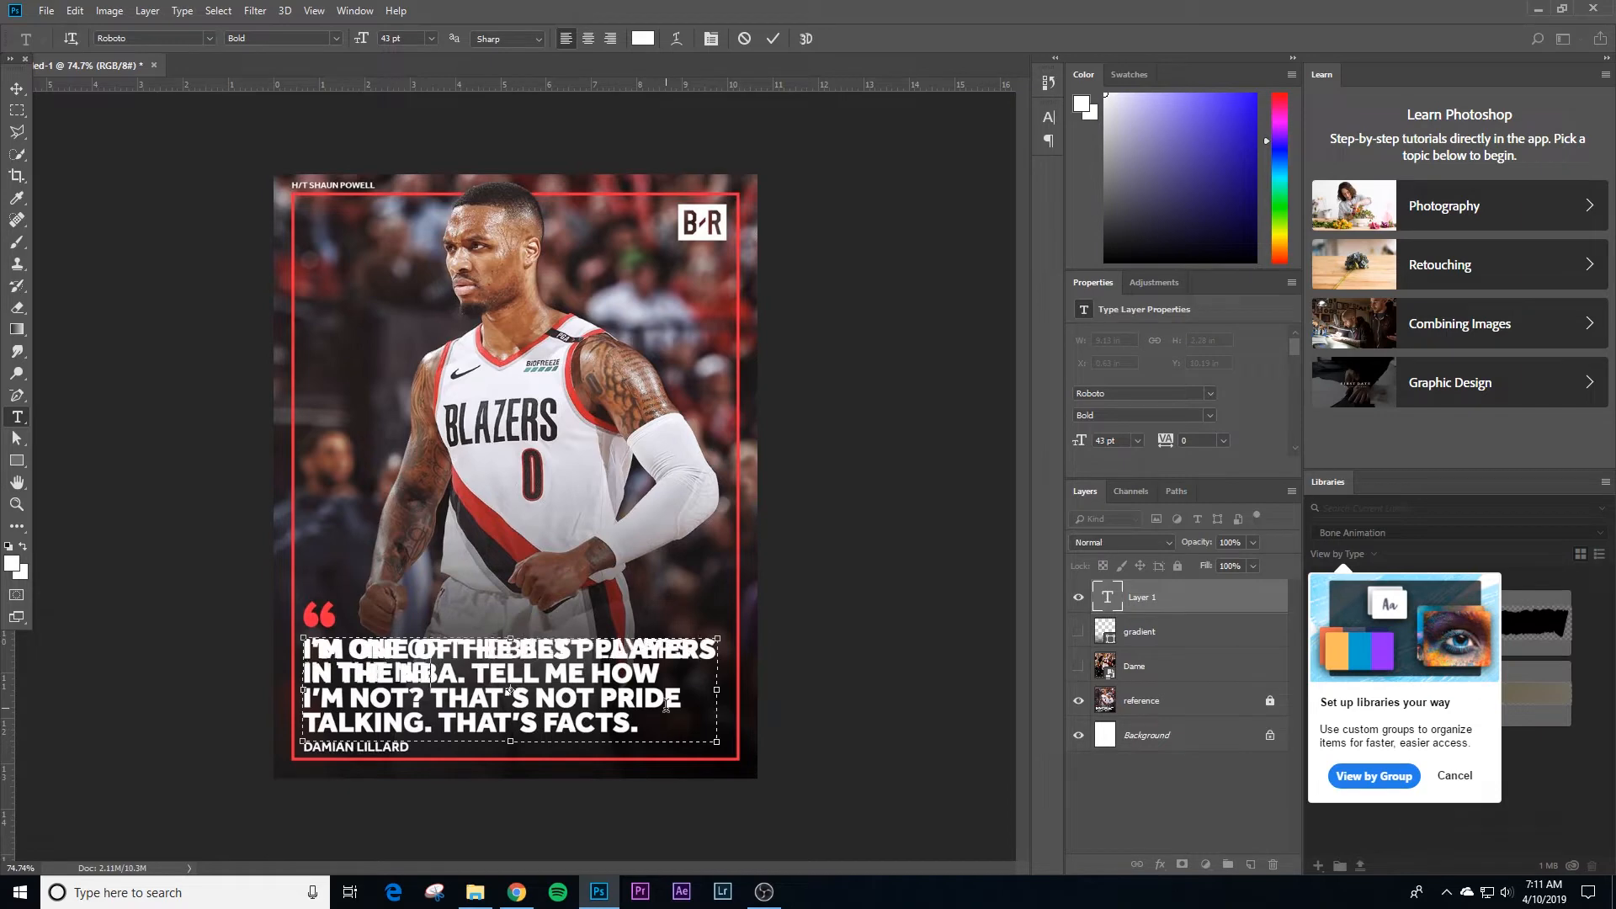
type(" HOW I'M NOT? THAT'S NO")
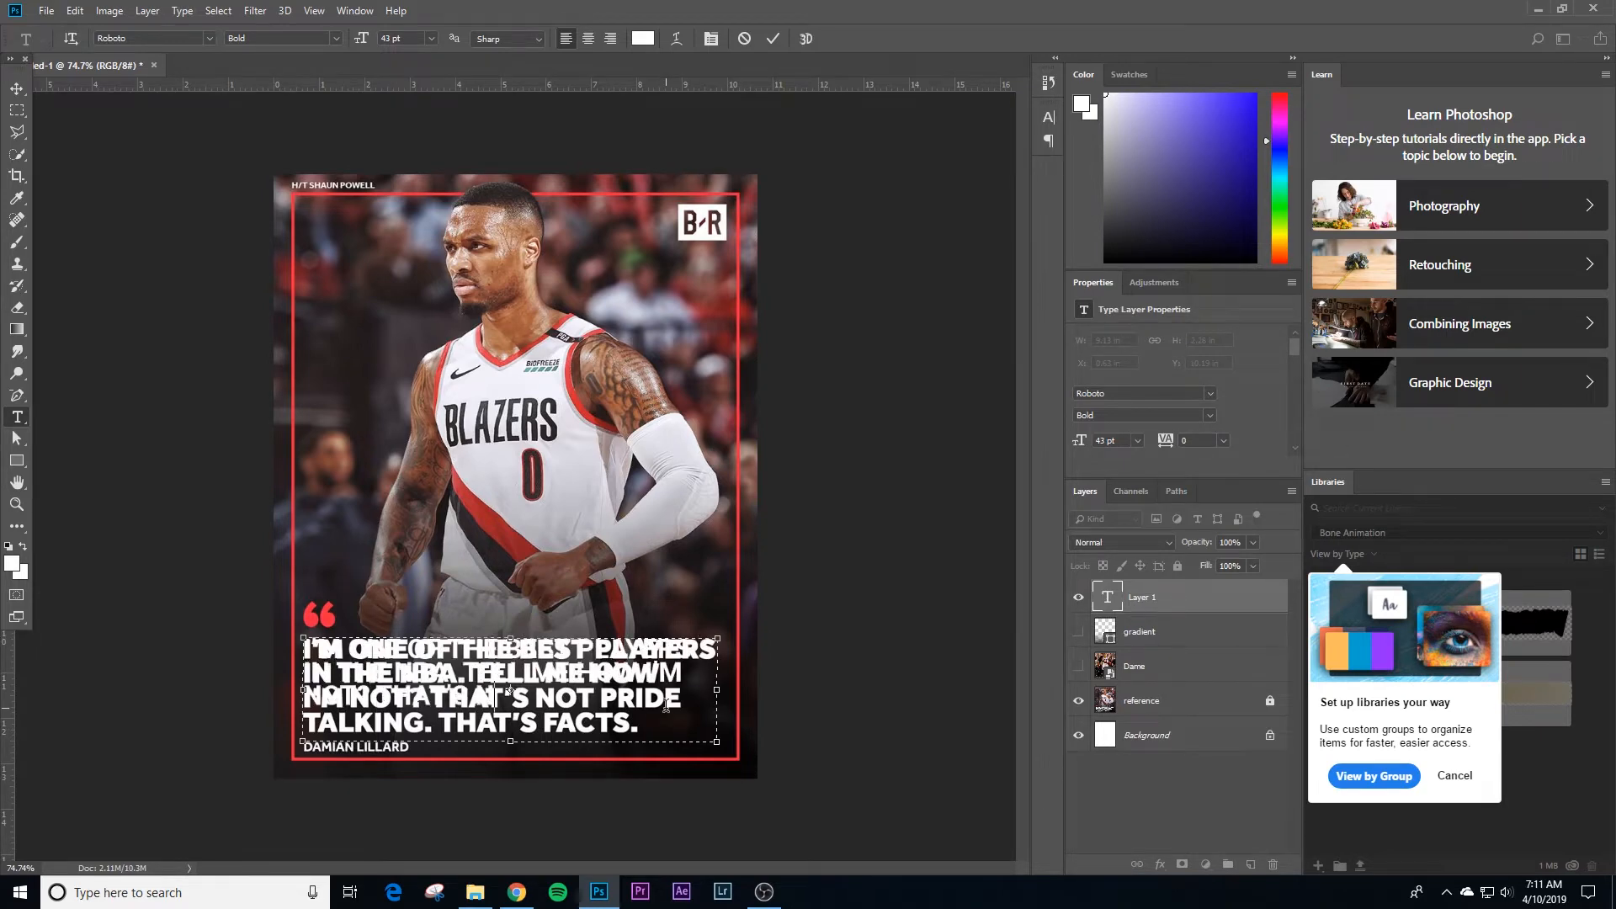
type("t pride talking. that's facts.")
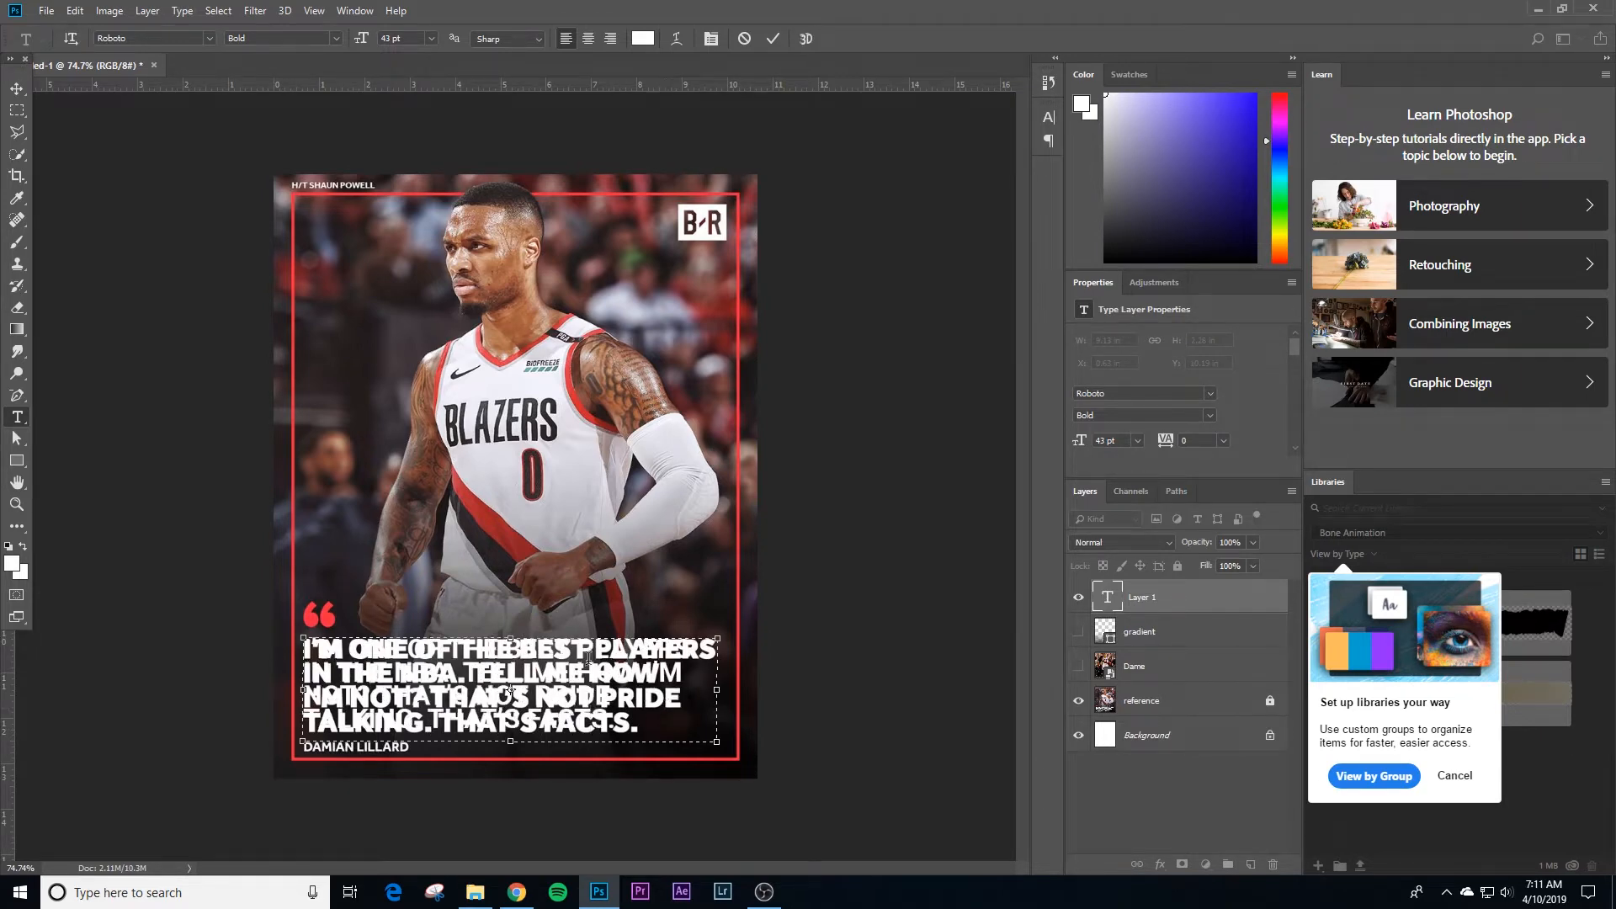
left_click(17, 88)
left_click_drag(524, 650, 577, 287)
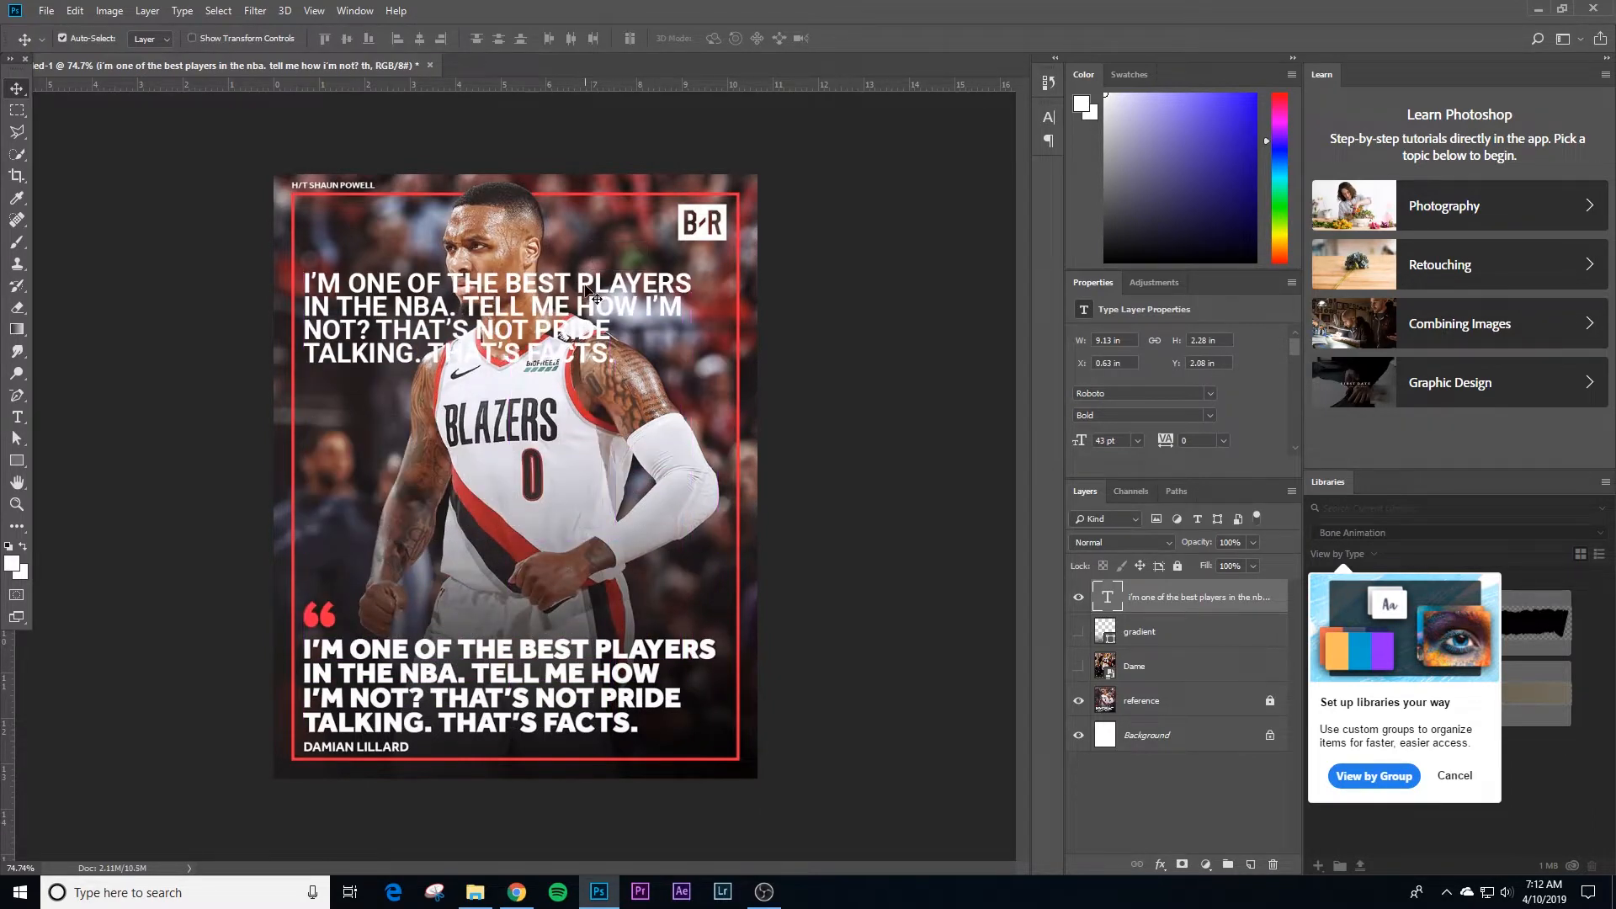
Step: Set the quote text's font to Santana-Black Regular and move the text slightly higher on the canvas
double_click(592, 294)
key("ctrl+a")
left_click(1042, 118)
left_click(923, 137)
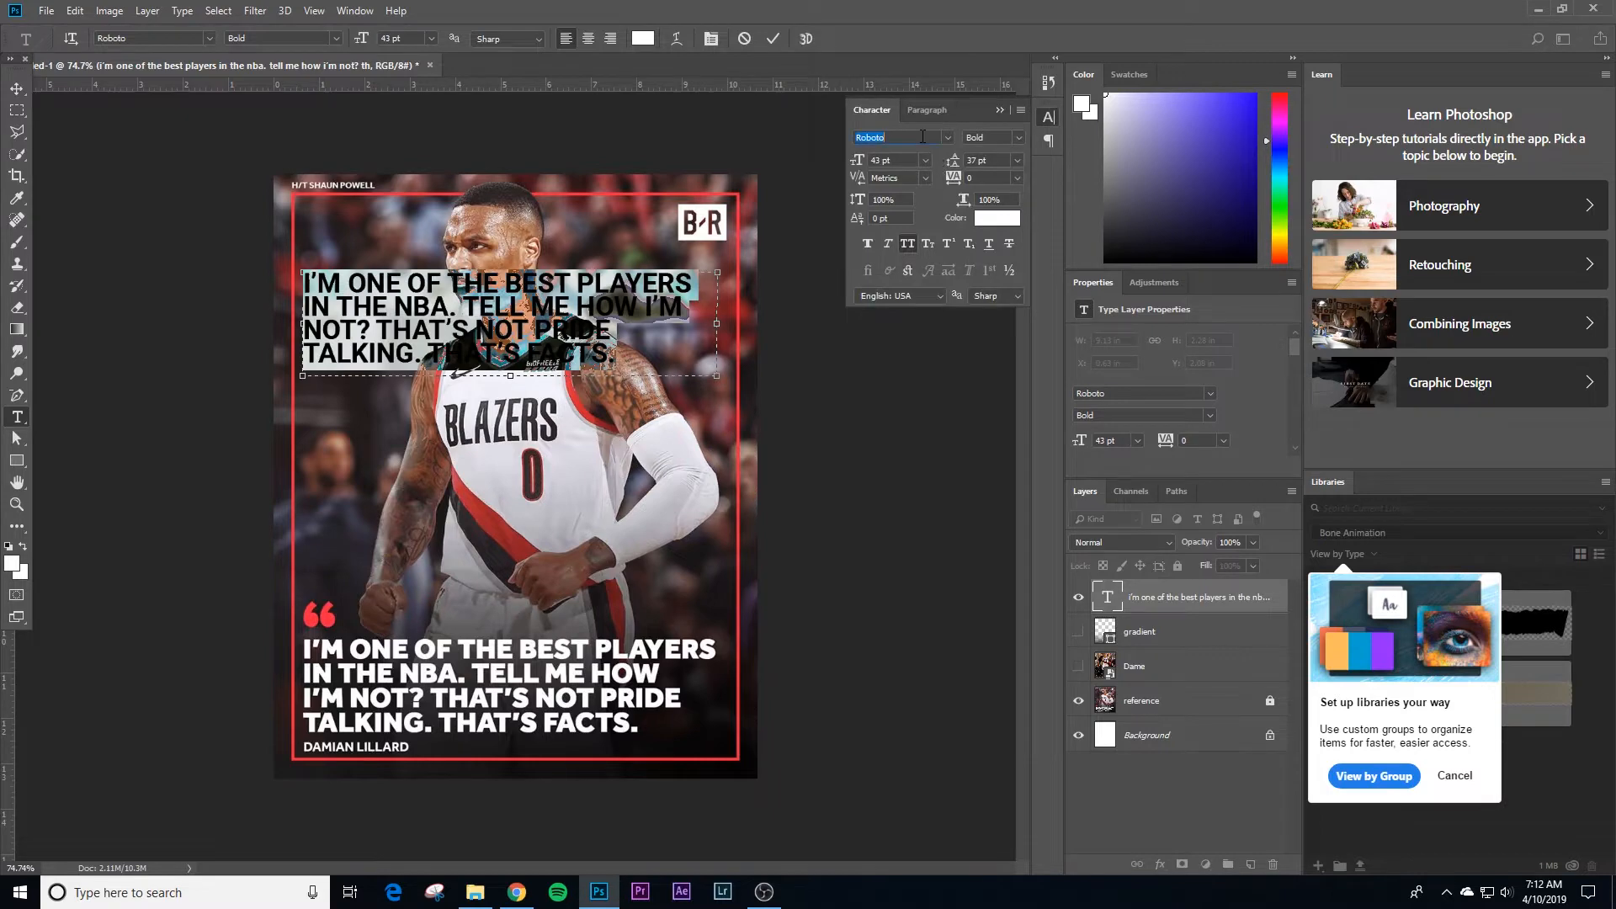
type("santa")
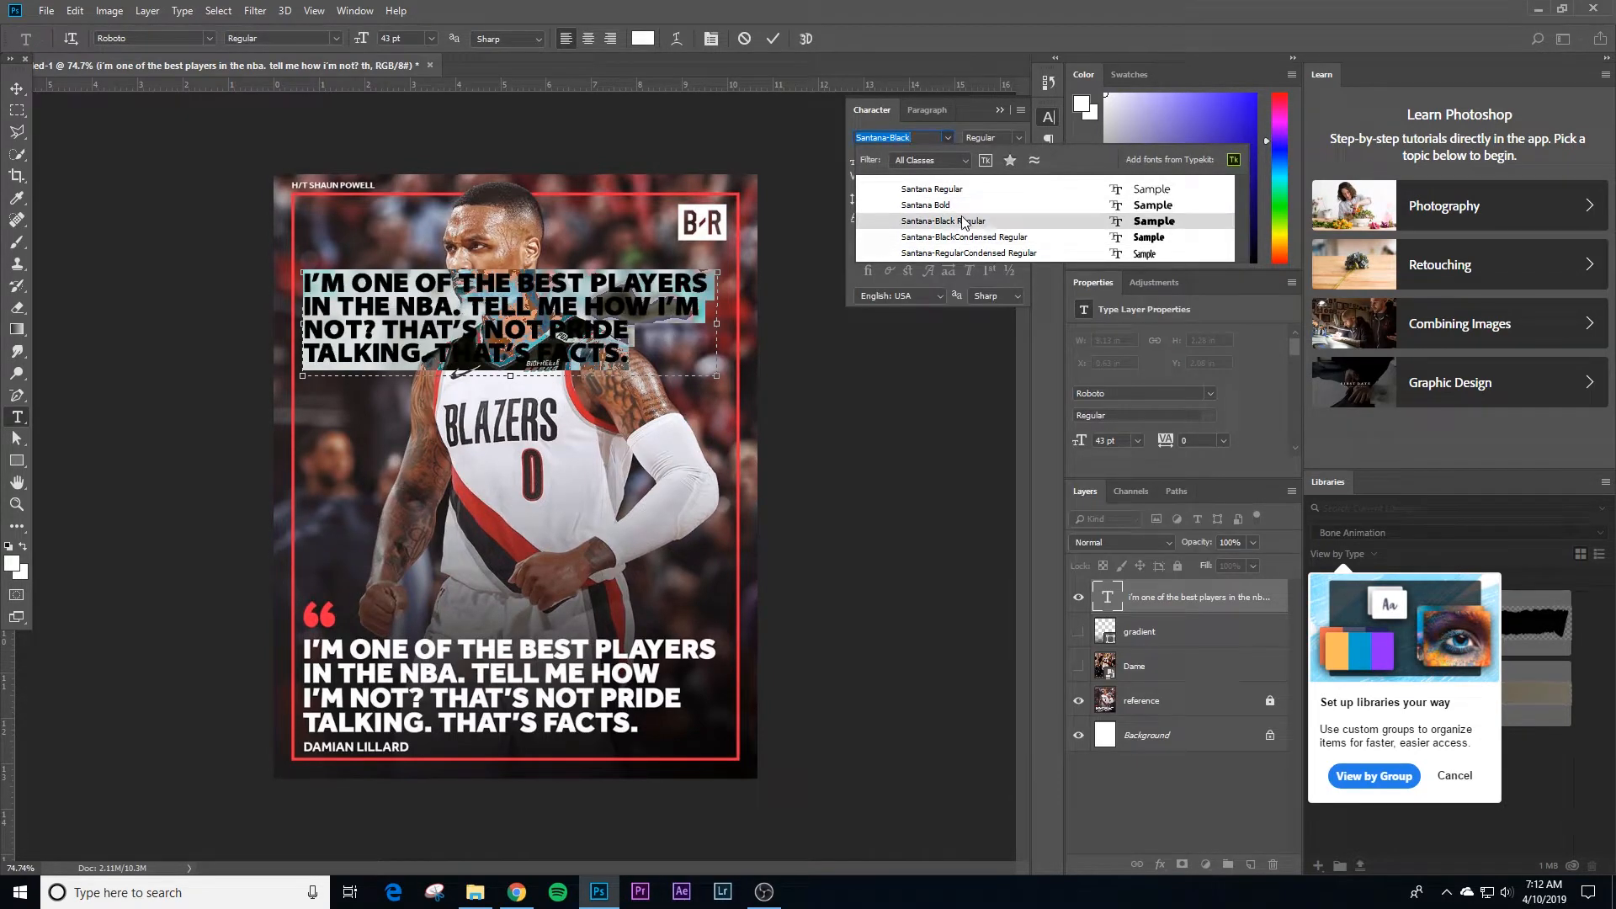
left_click(973, 222)
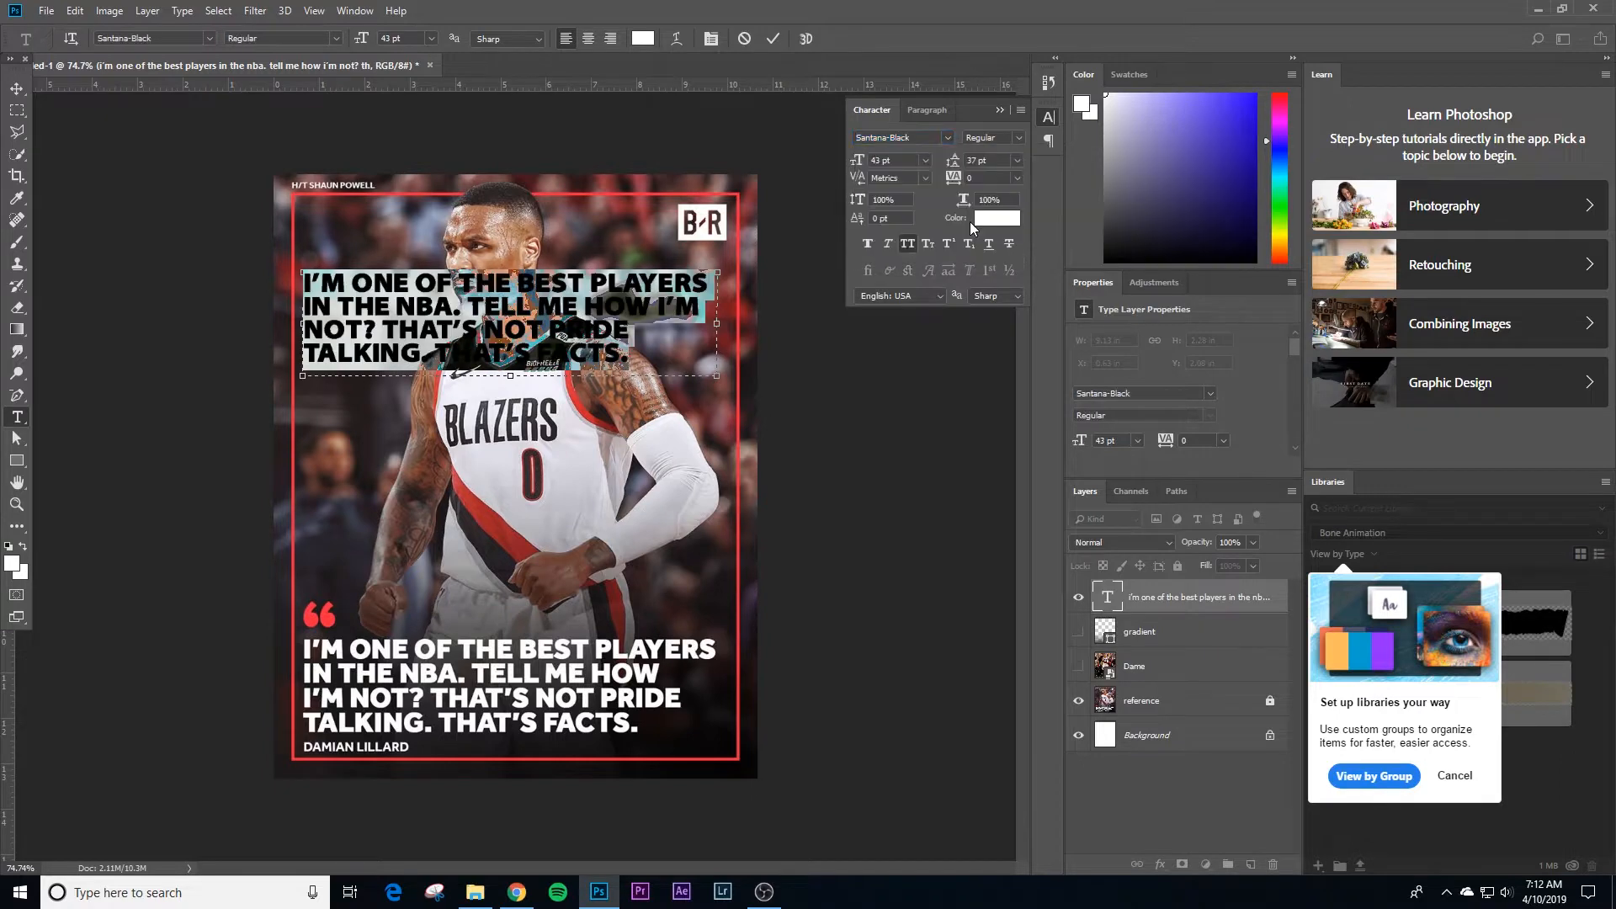
left_click(17, 88)
left_click_drag(440, 286, 488, 243)
Step: Set the quote text's leading to Auto and extend its text box downward to fit all four lines
key("t")
left_click(593, 263)
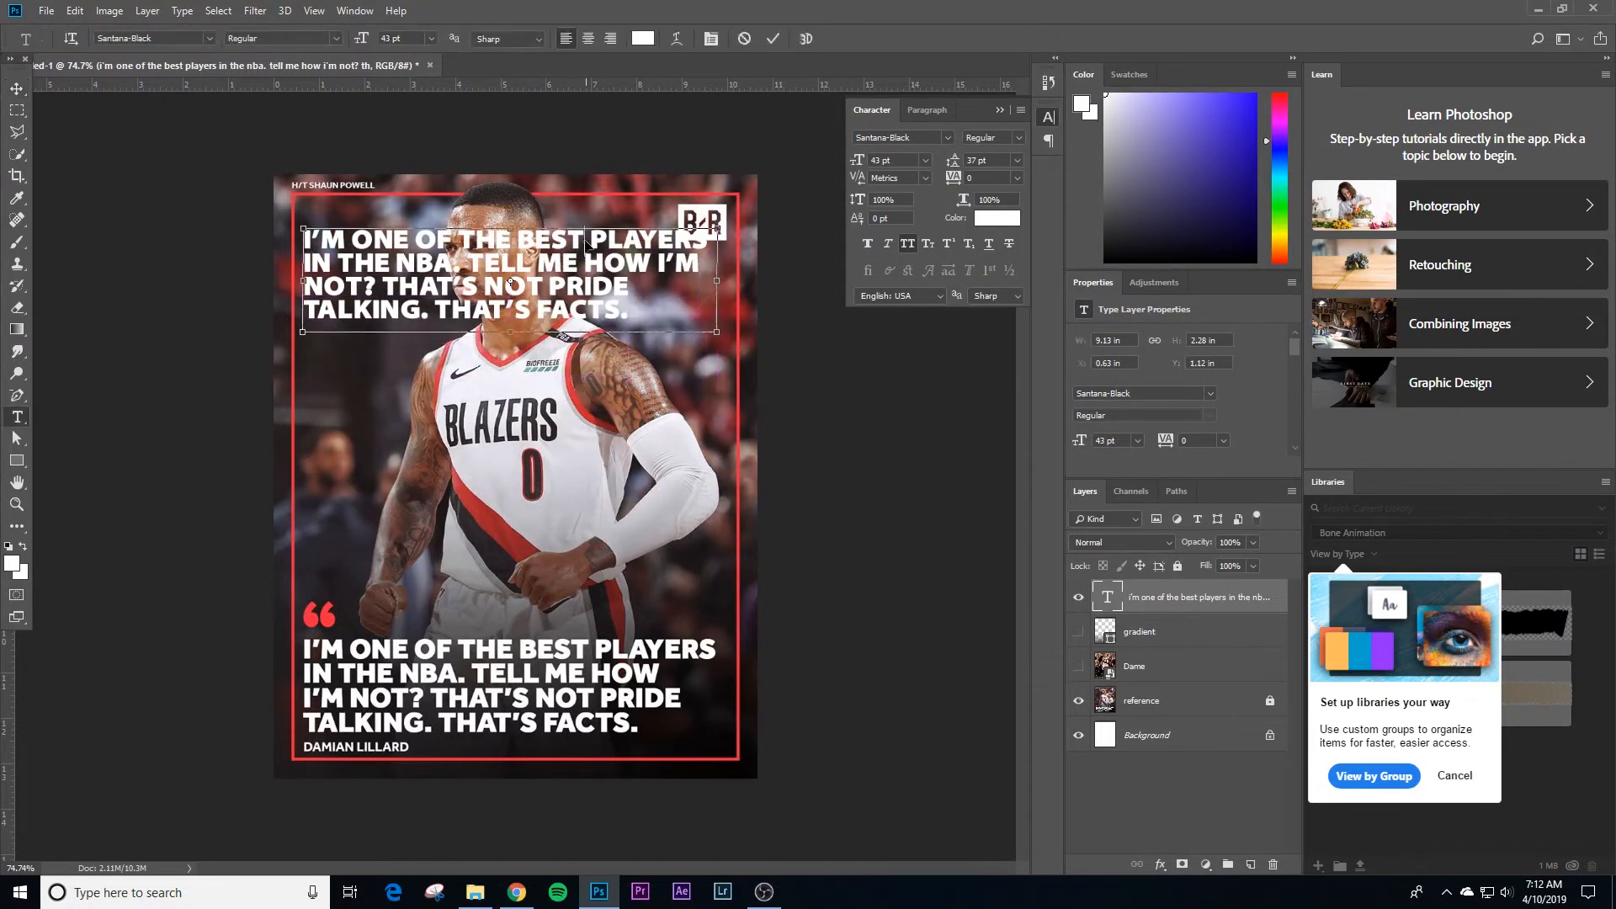
key("ctrl+a")
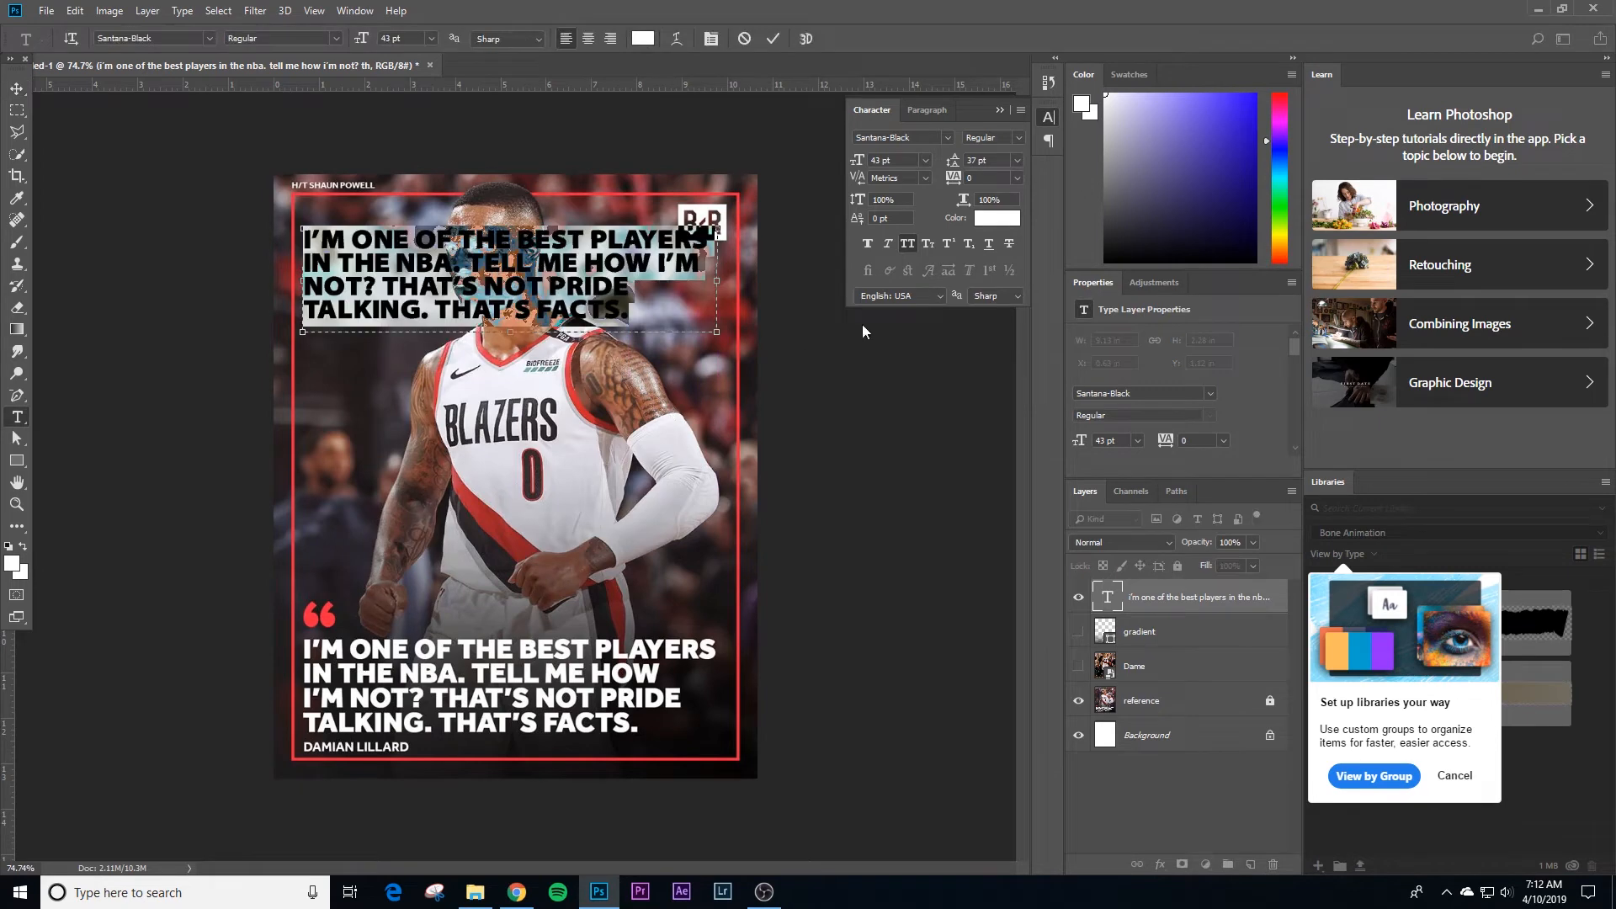
left_click(1018, 160)
left_click(989, 174)
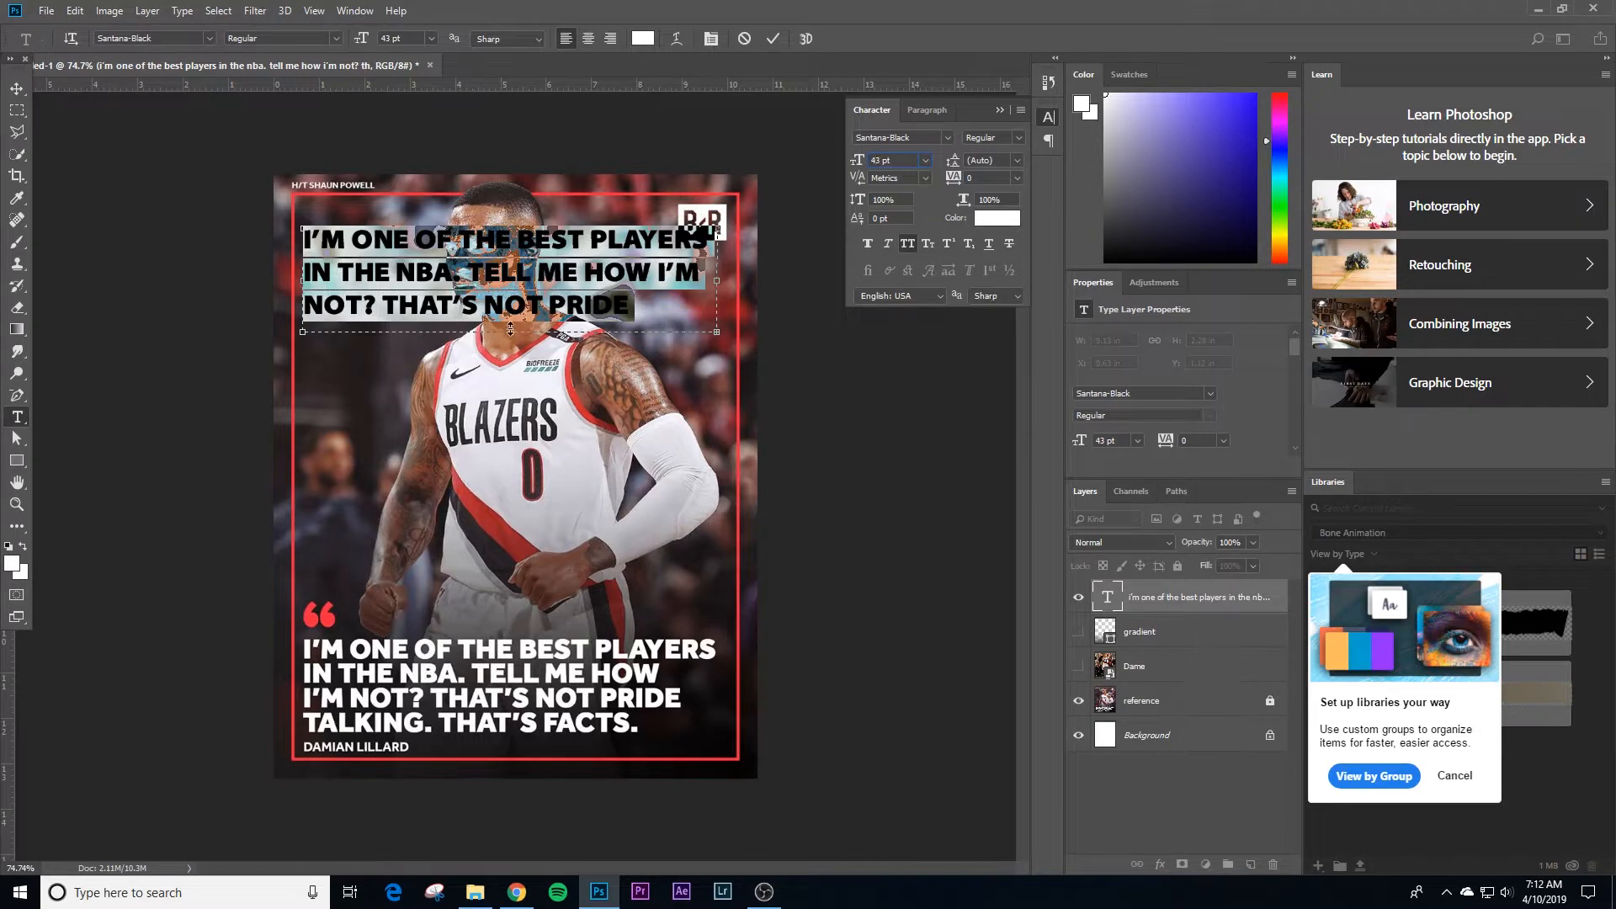
left_click_drag(510, 329, 510, 386)
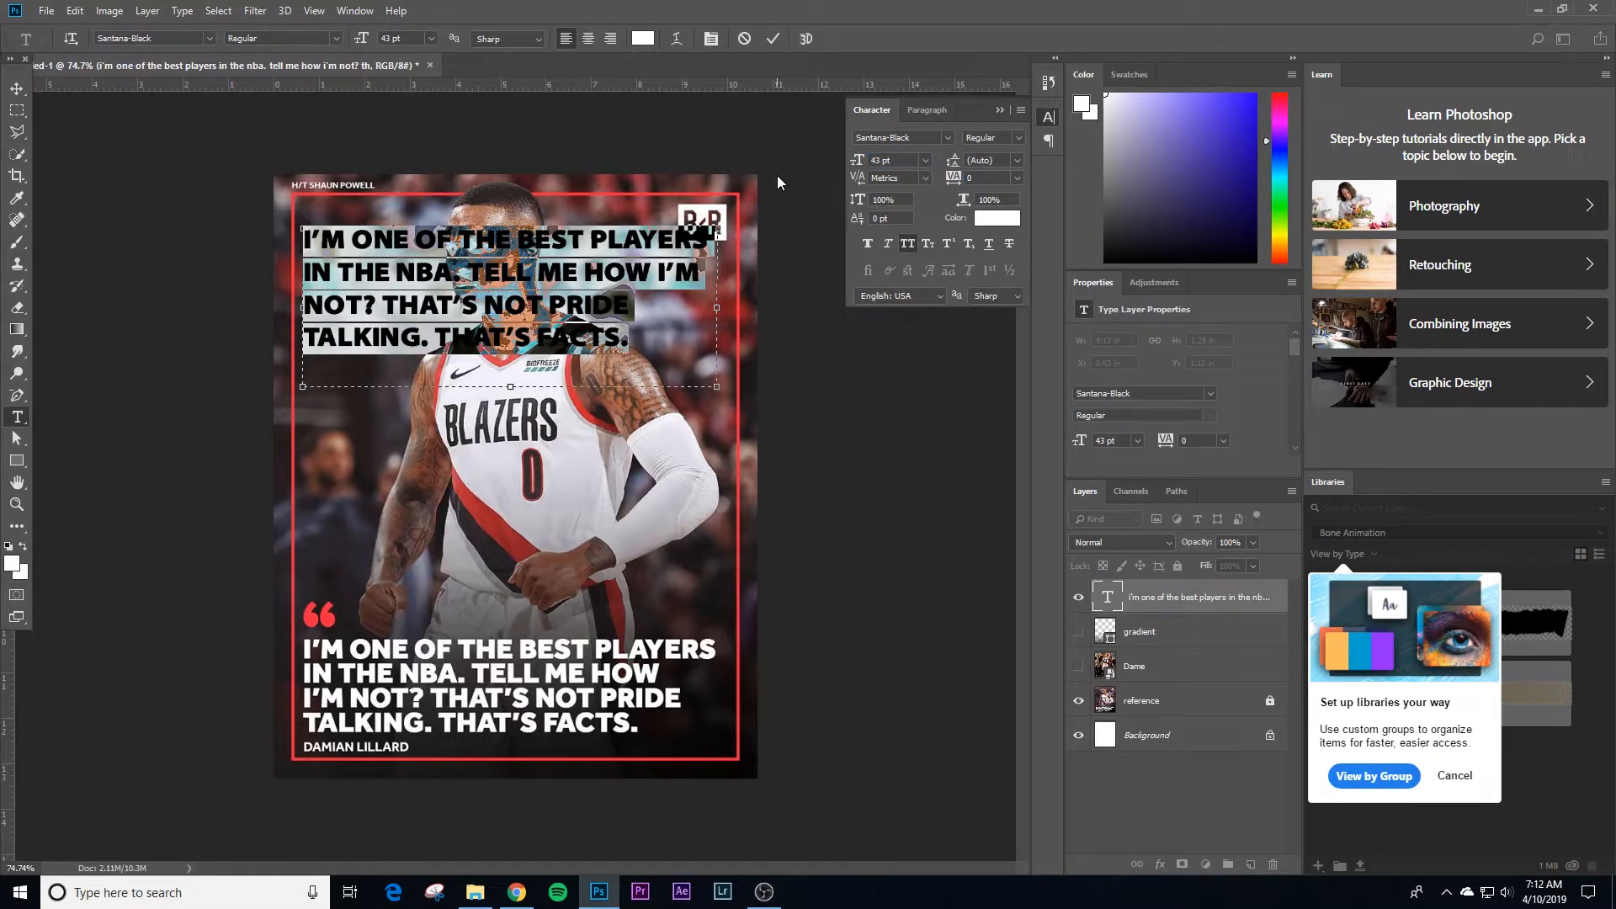
Step: Insert a line break before "I'M NOT?" in the quote and set the leading of the whole text to 36 pt
left_click(875, 159)
left_click(662, 272)
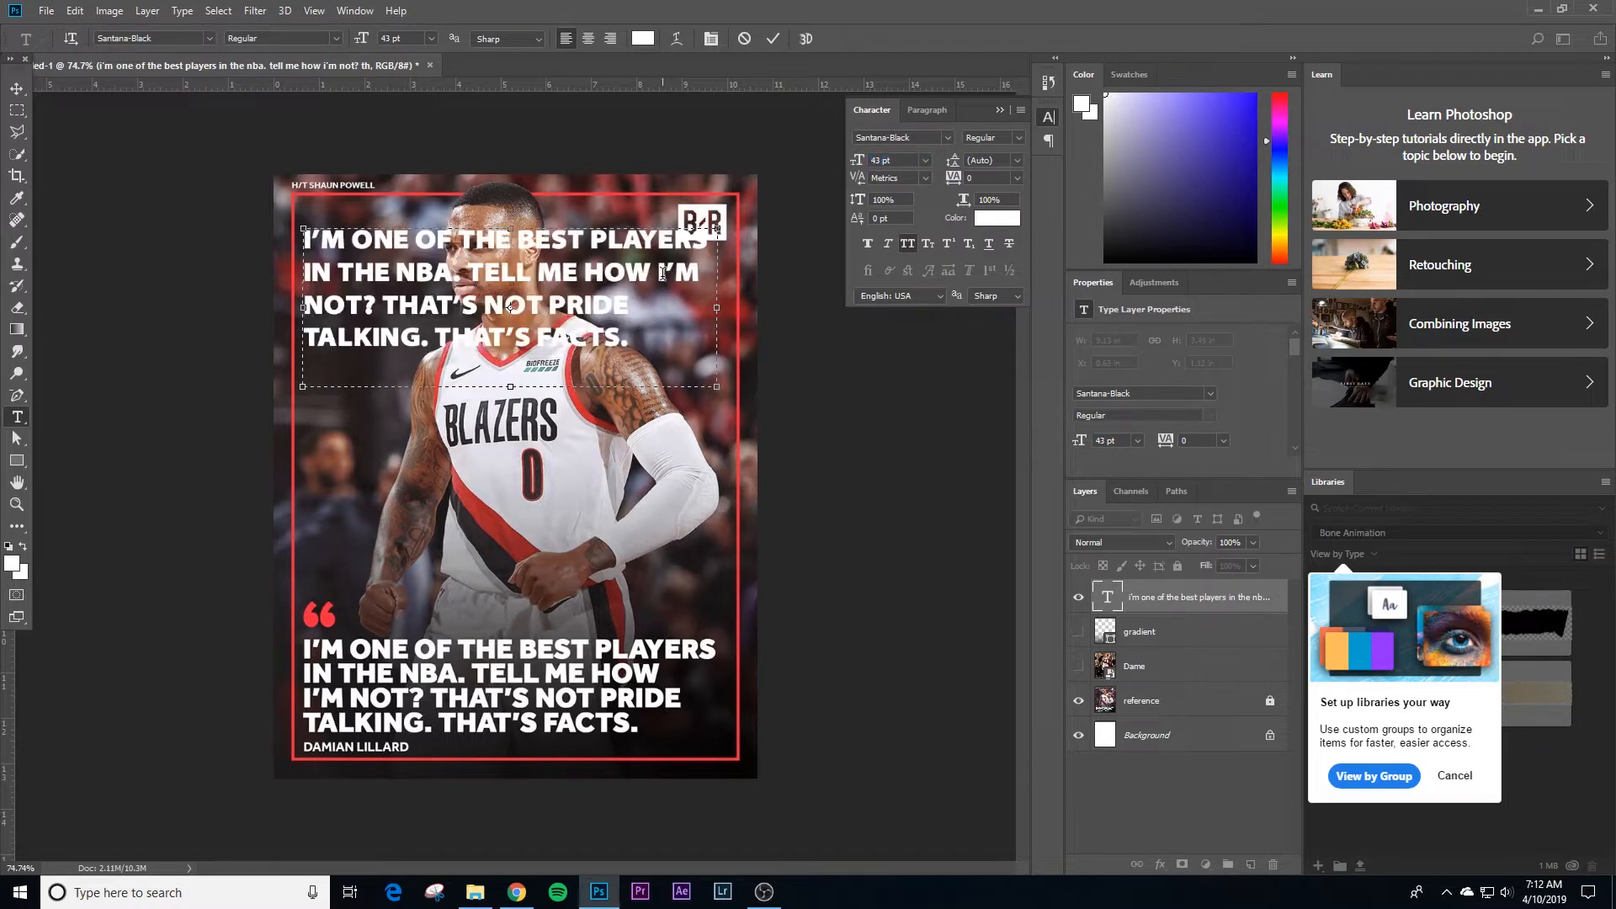
key("Return")
key("ctrl+a")
left_click(1016, 160)
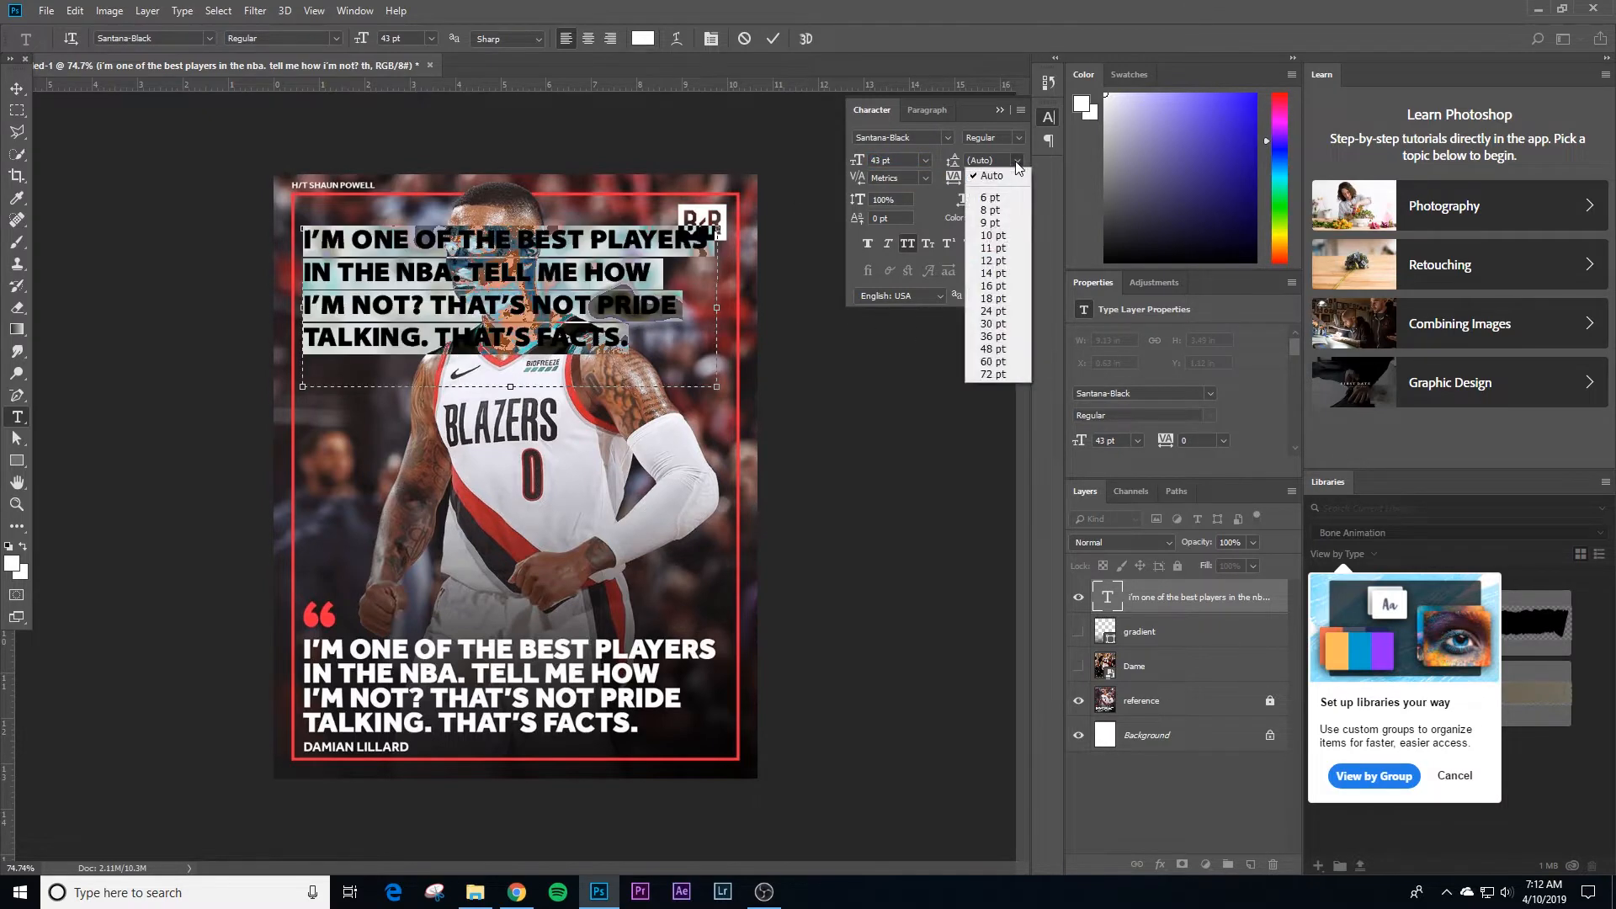
left_click(1006, 328)
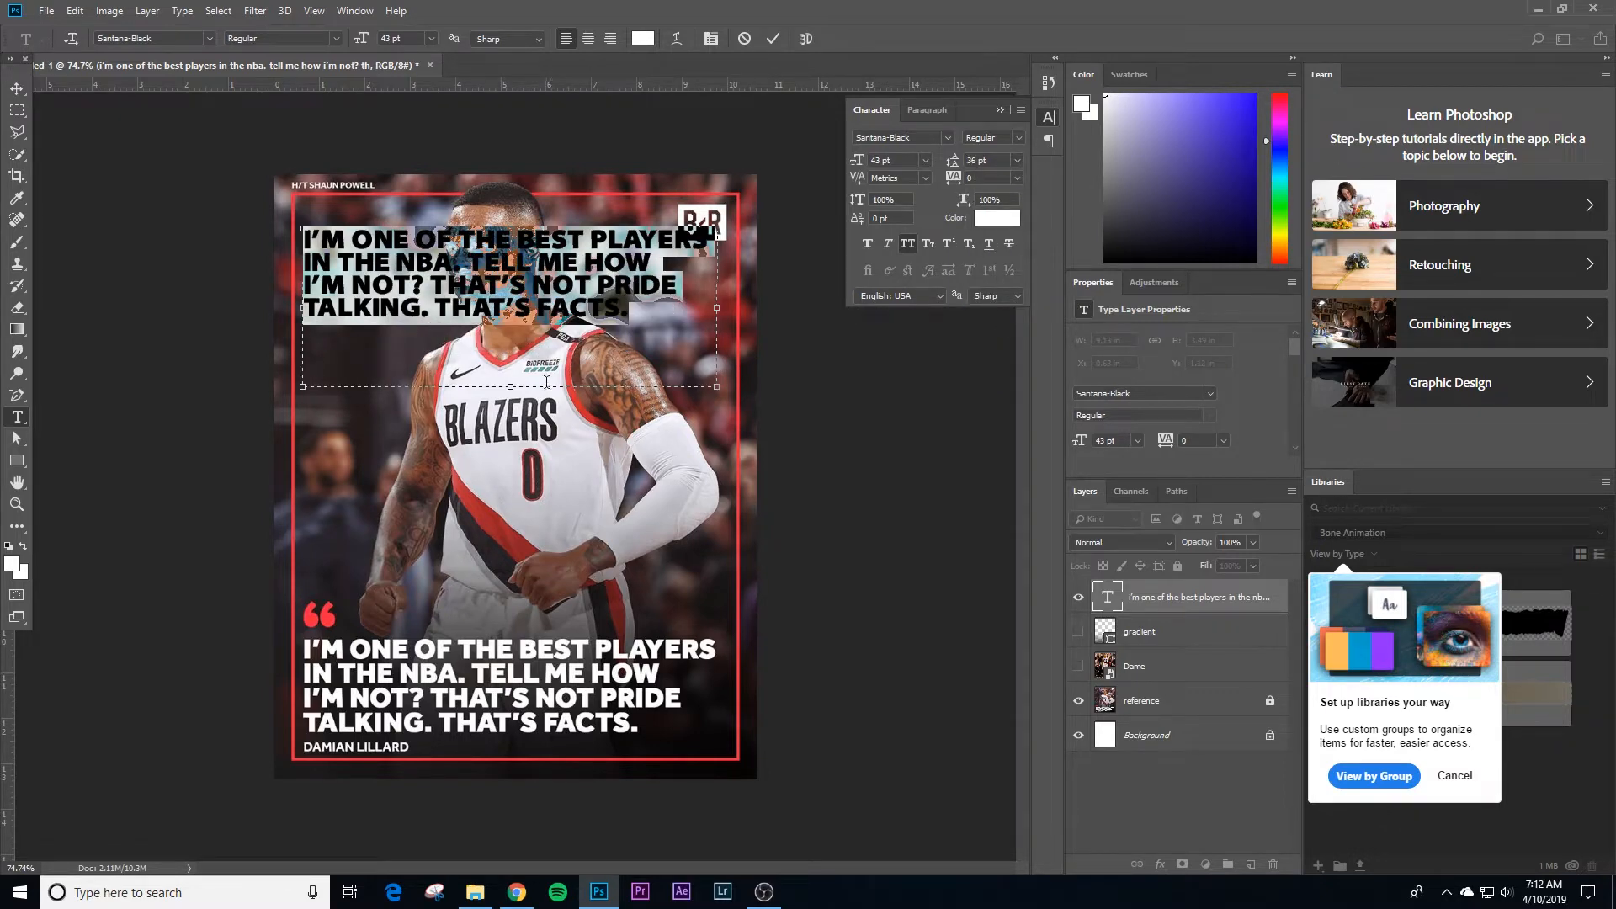
Step: Shorten the quote's text box to fit its lines and move it down over the reference quote
left_click_drag(546, 384, 569, 323)
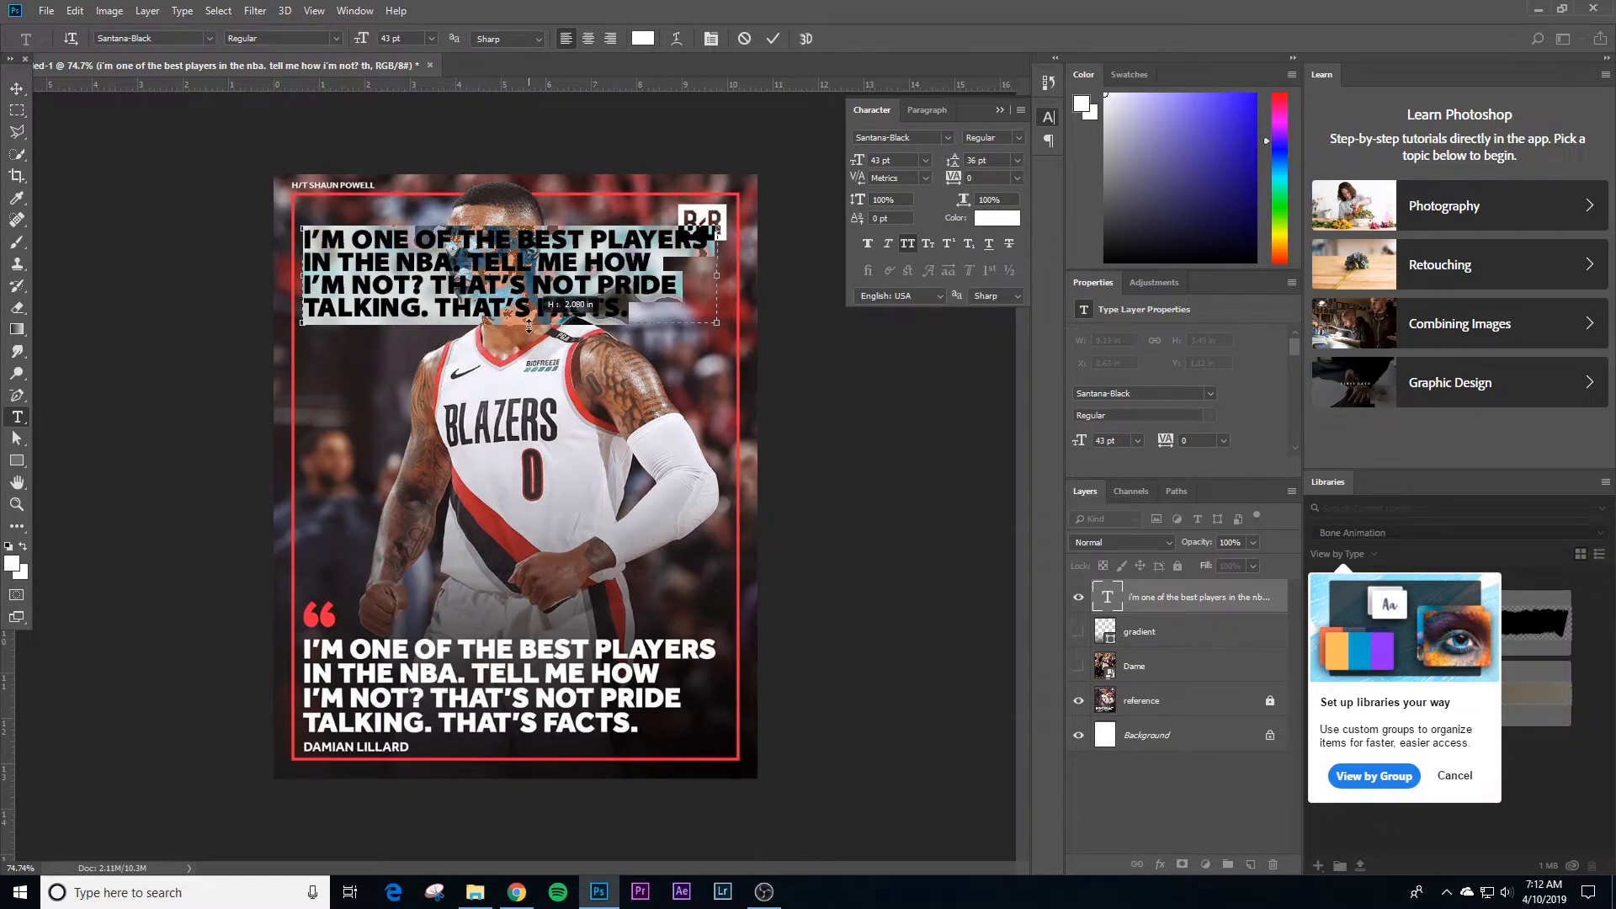
left_click(15, 89)
left_click_drag(536, 262, 486, 663)
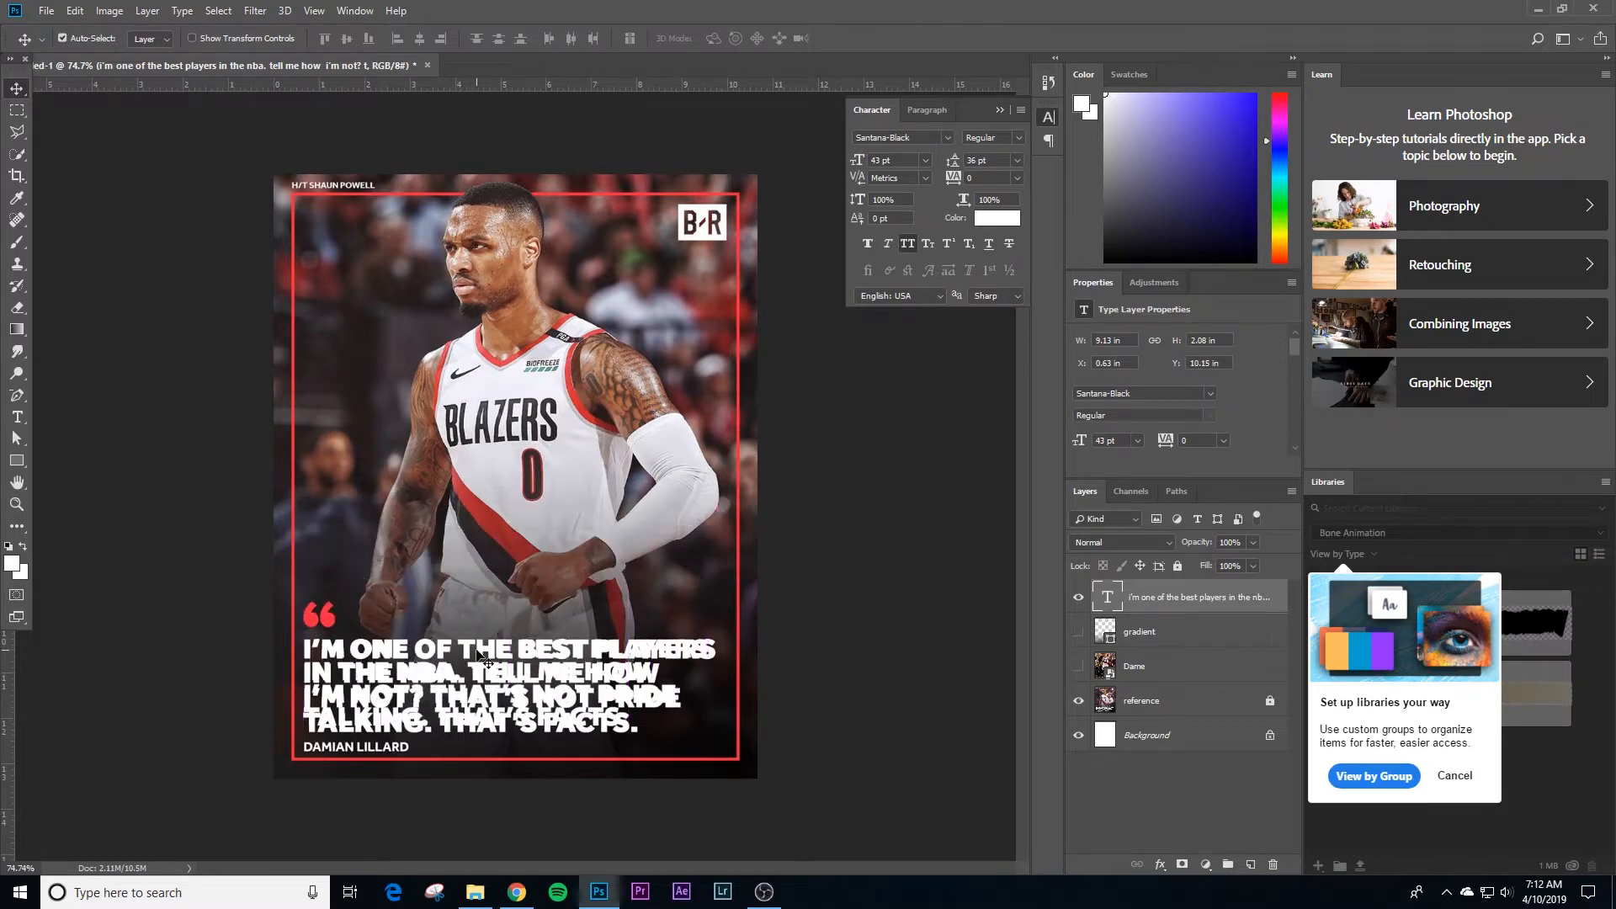
key("Down")
key("Down")
key("Up")
key("Up")
Step: Center the quote text horizontally against the Background layer, and hide the quote layer
left_click(1143, 737)
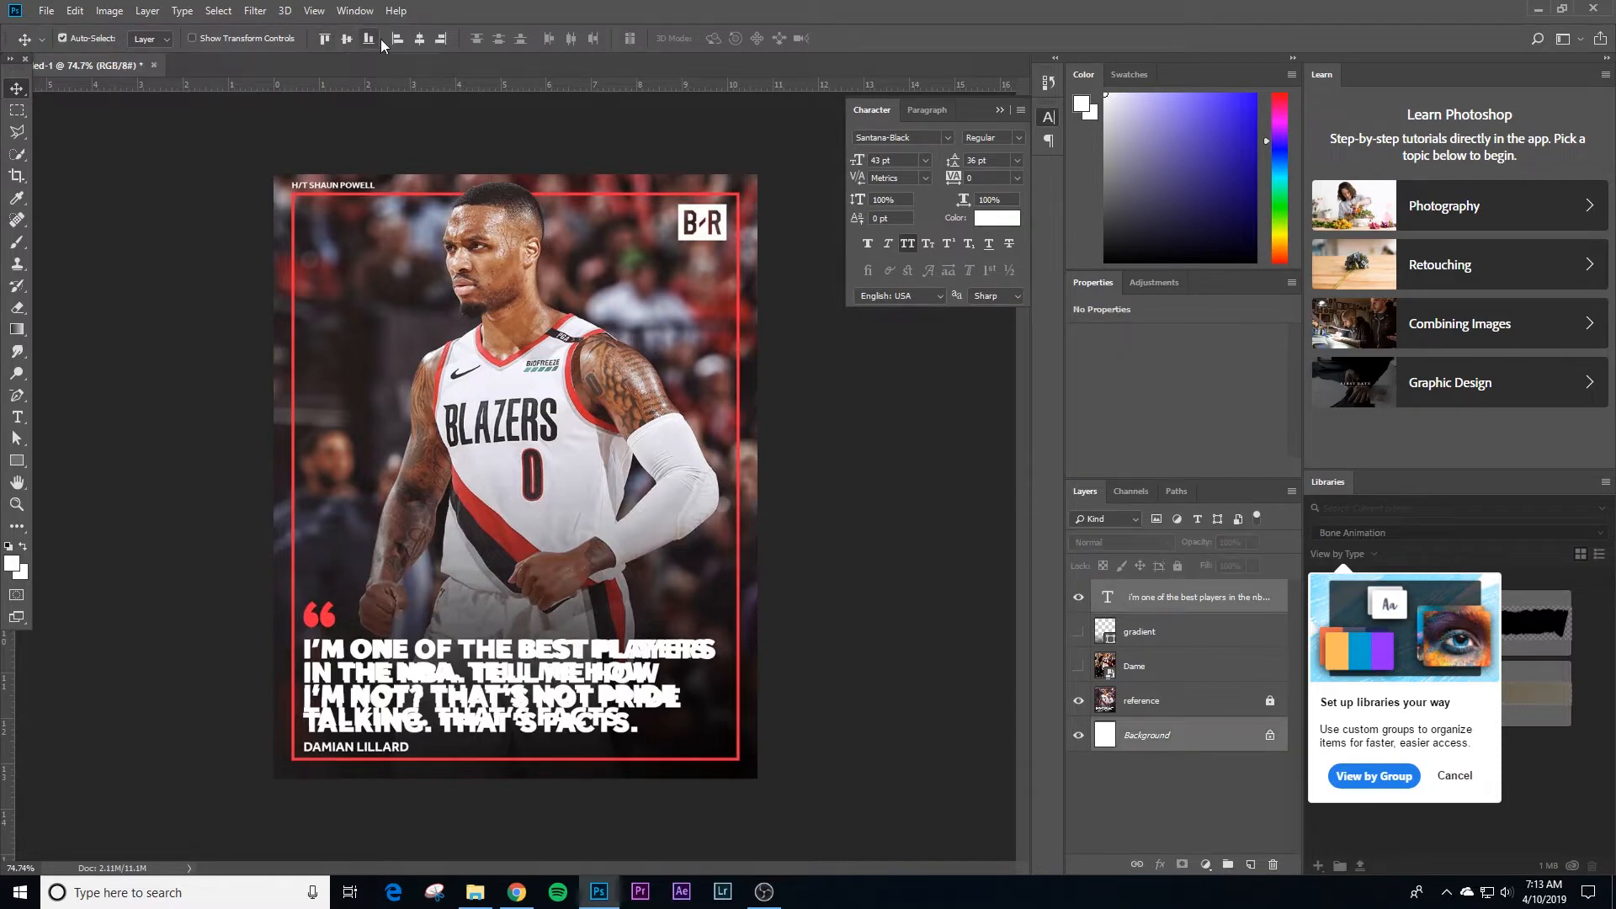
left_click(420, 42)
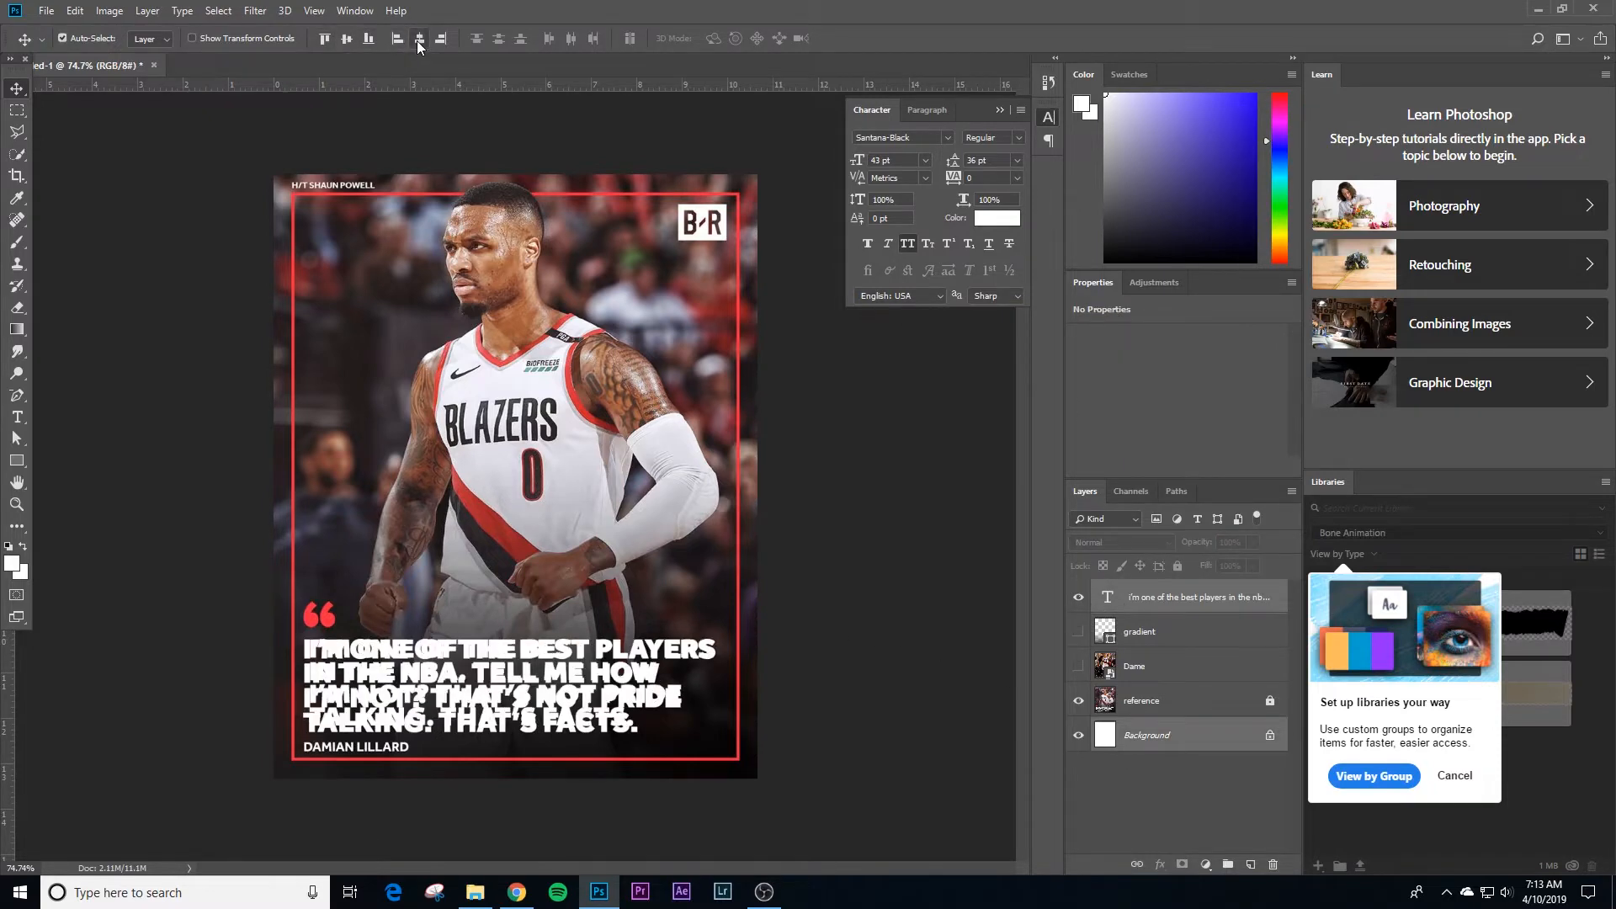
left_click(859, 606)
left_click(1144, 600)
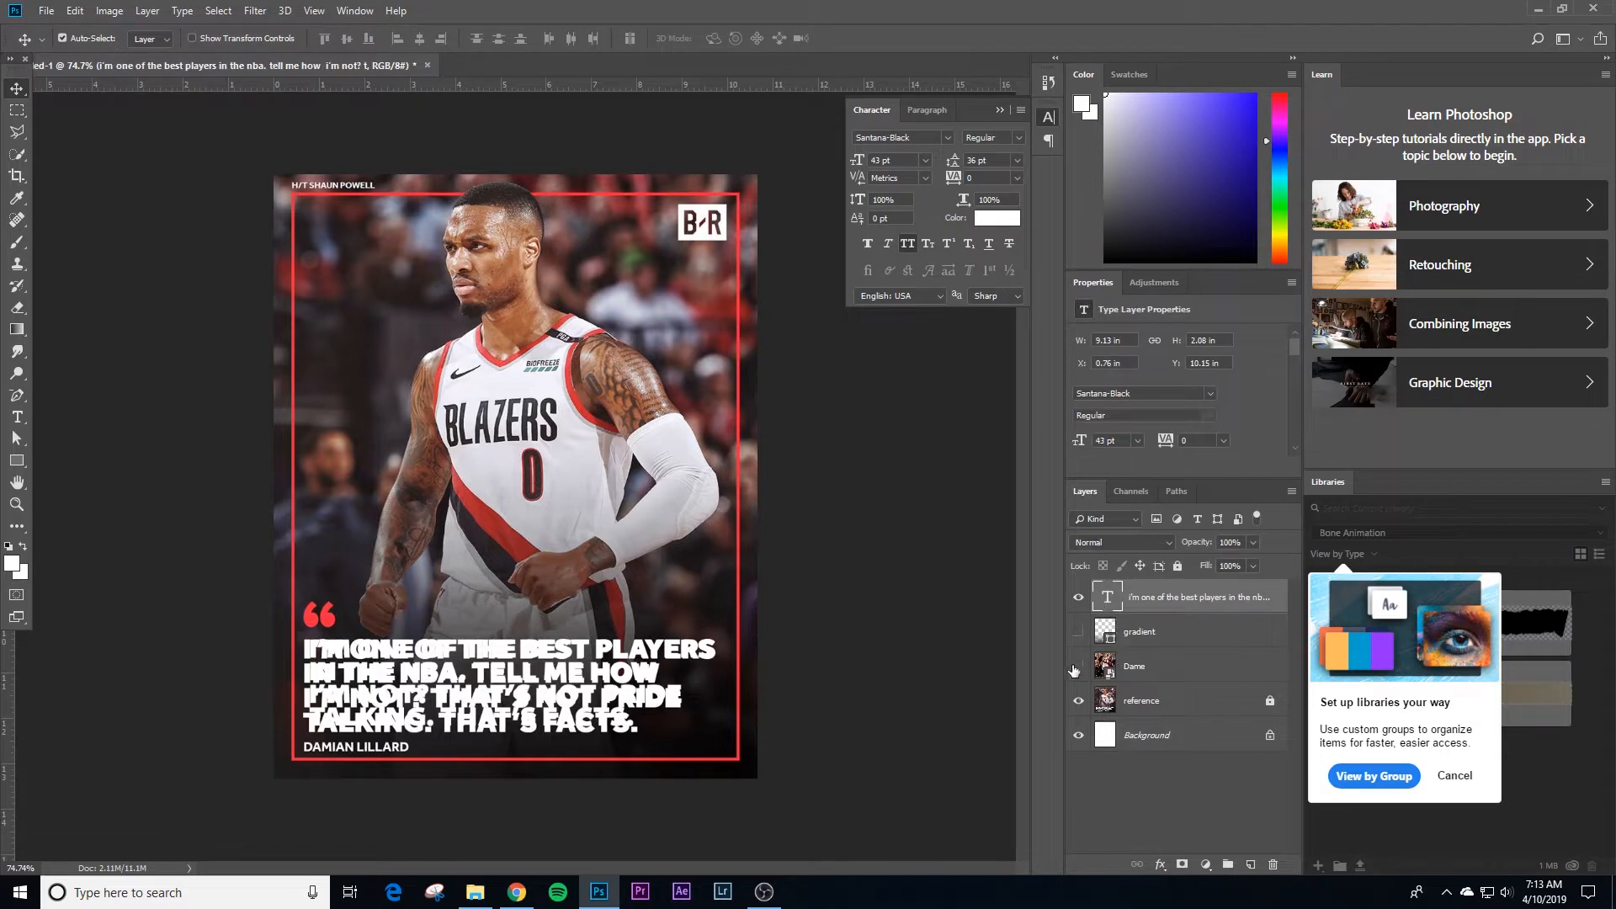
left_click_drag(1083, 664, 1084, 604)
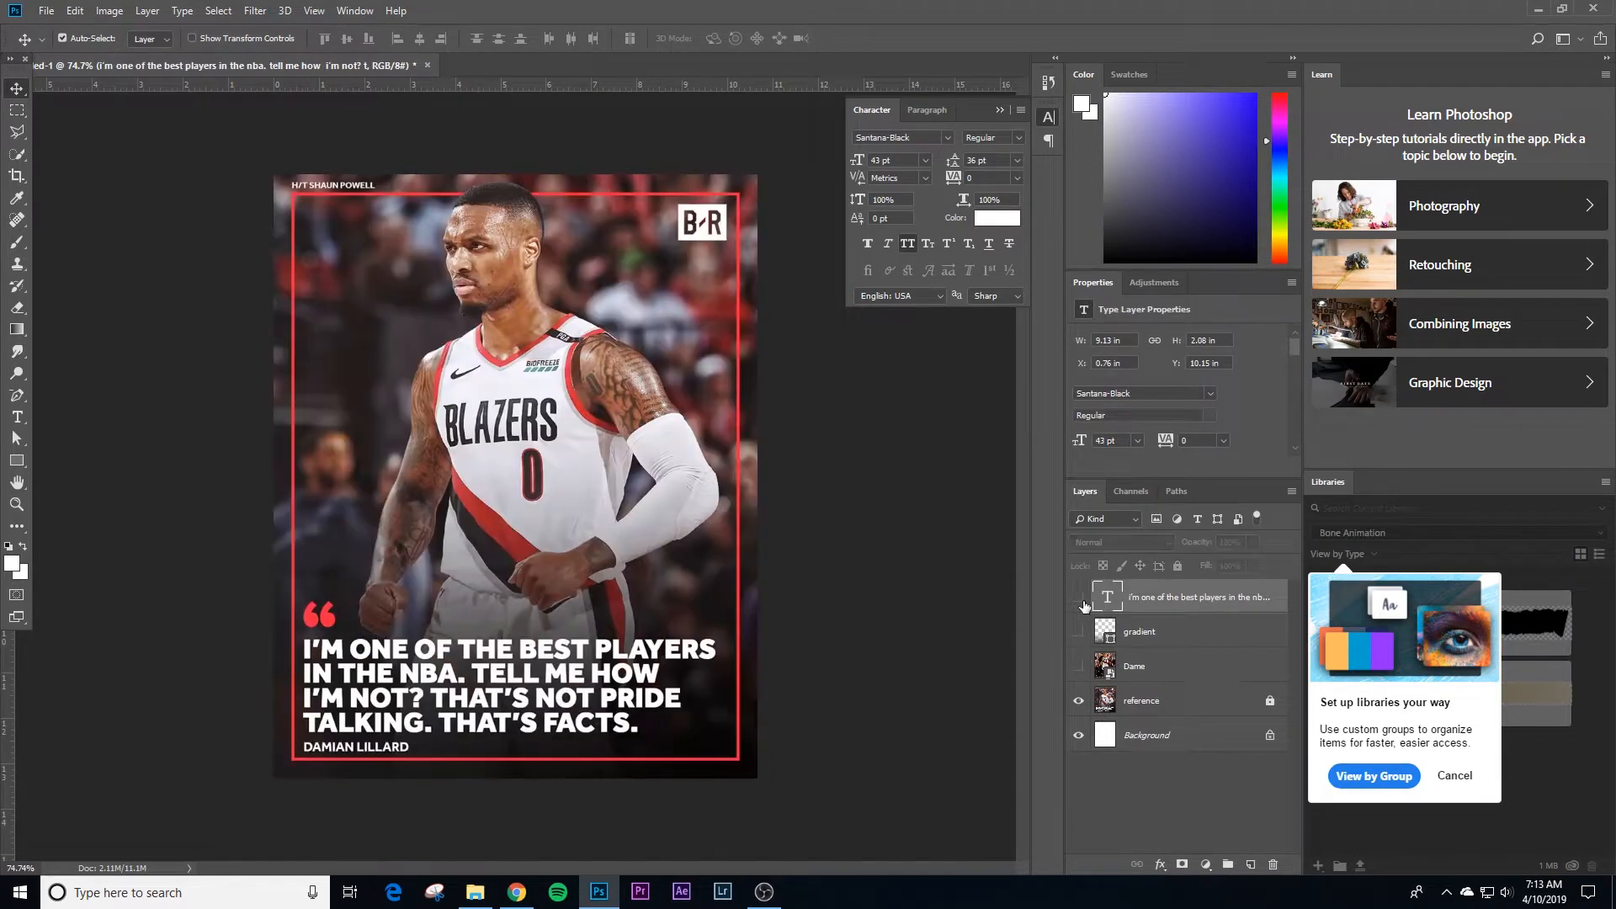
left_click(830, 553)
Step: Add a separate text layer reading "DAMIAN LILLARD" across the middle of the image
key("t")
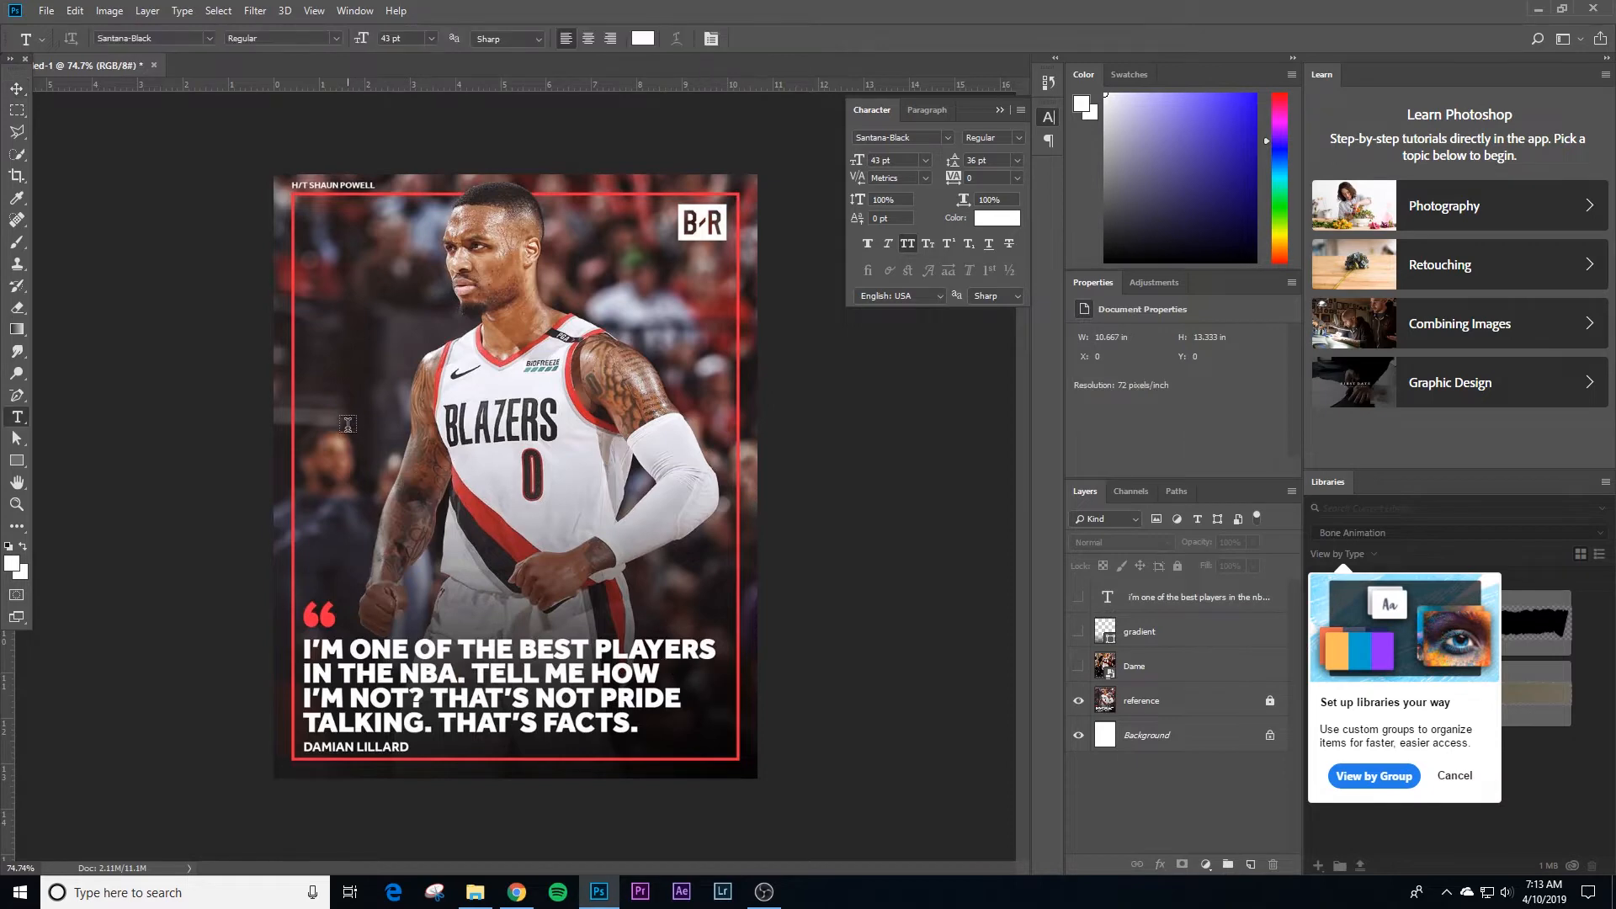
left_click(347, 423)
type("DAMIAN")
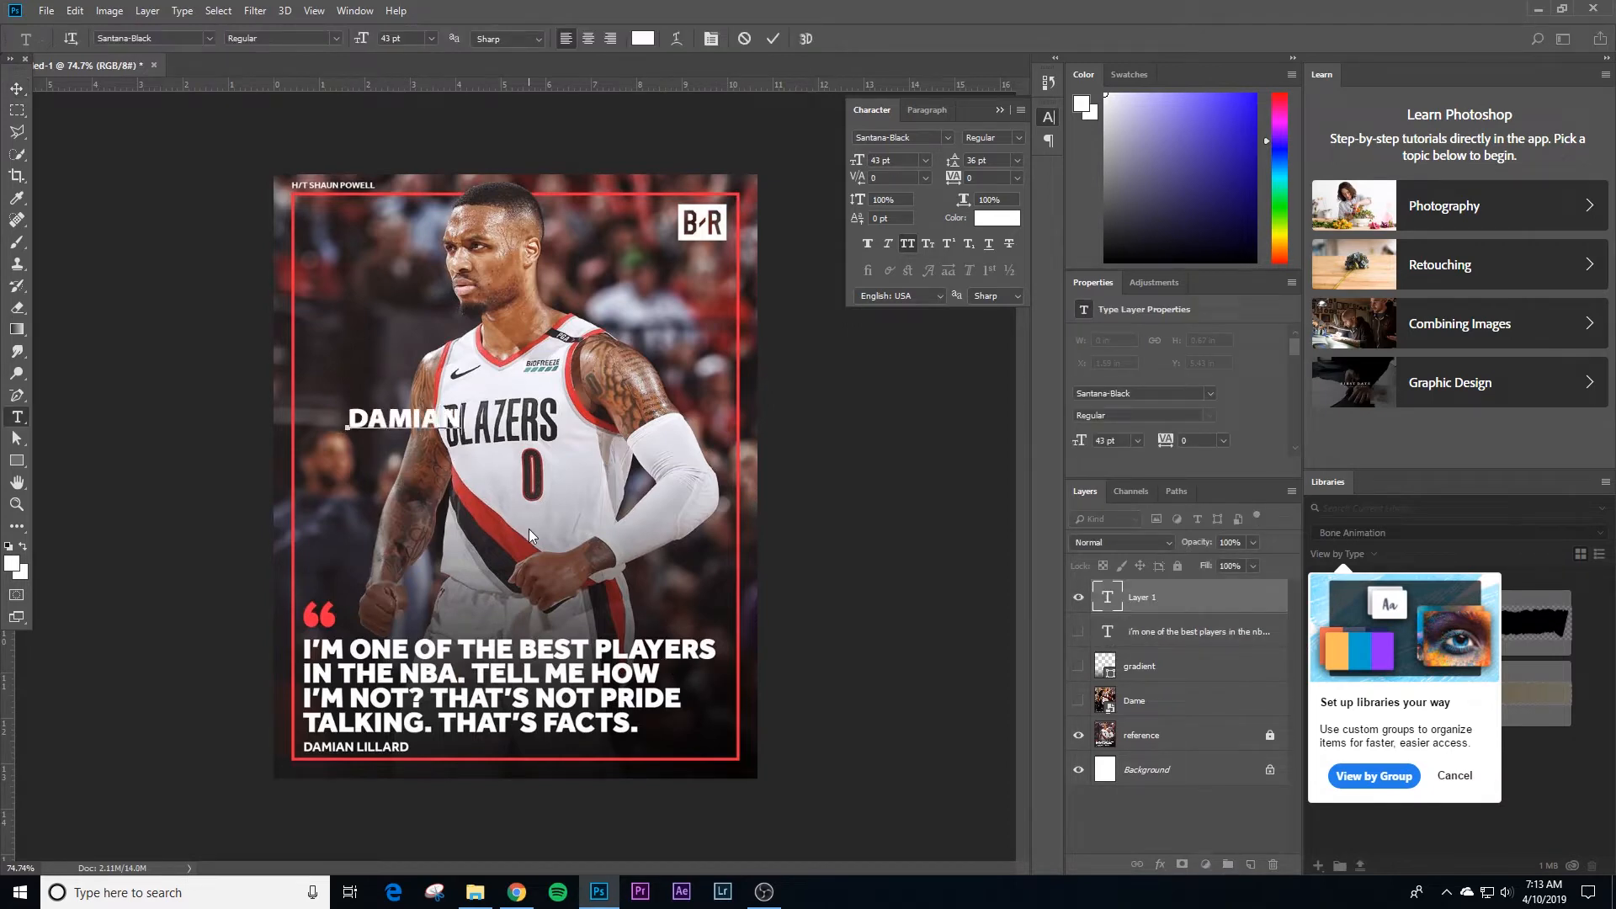
type(" LILLARD")
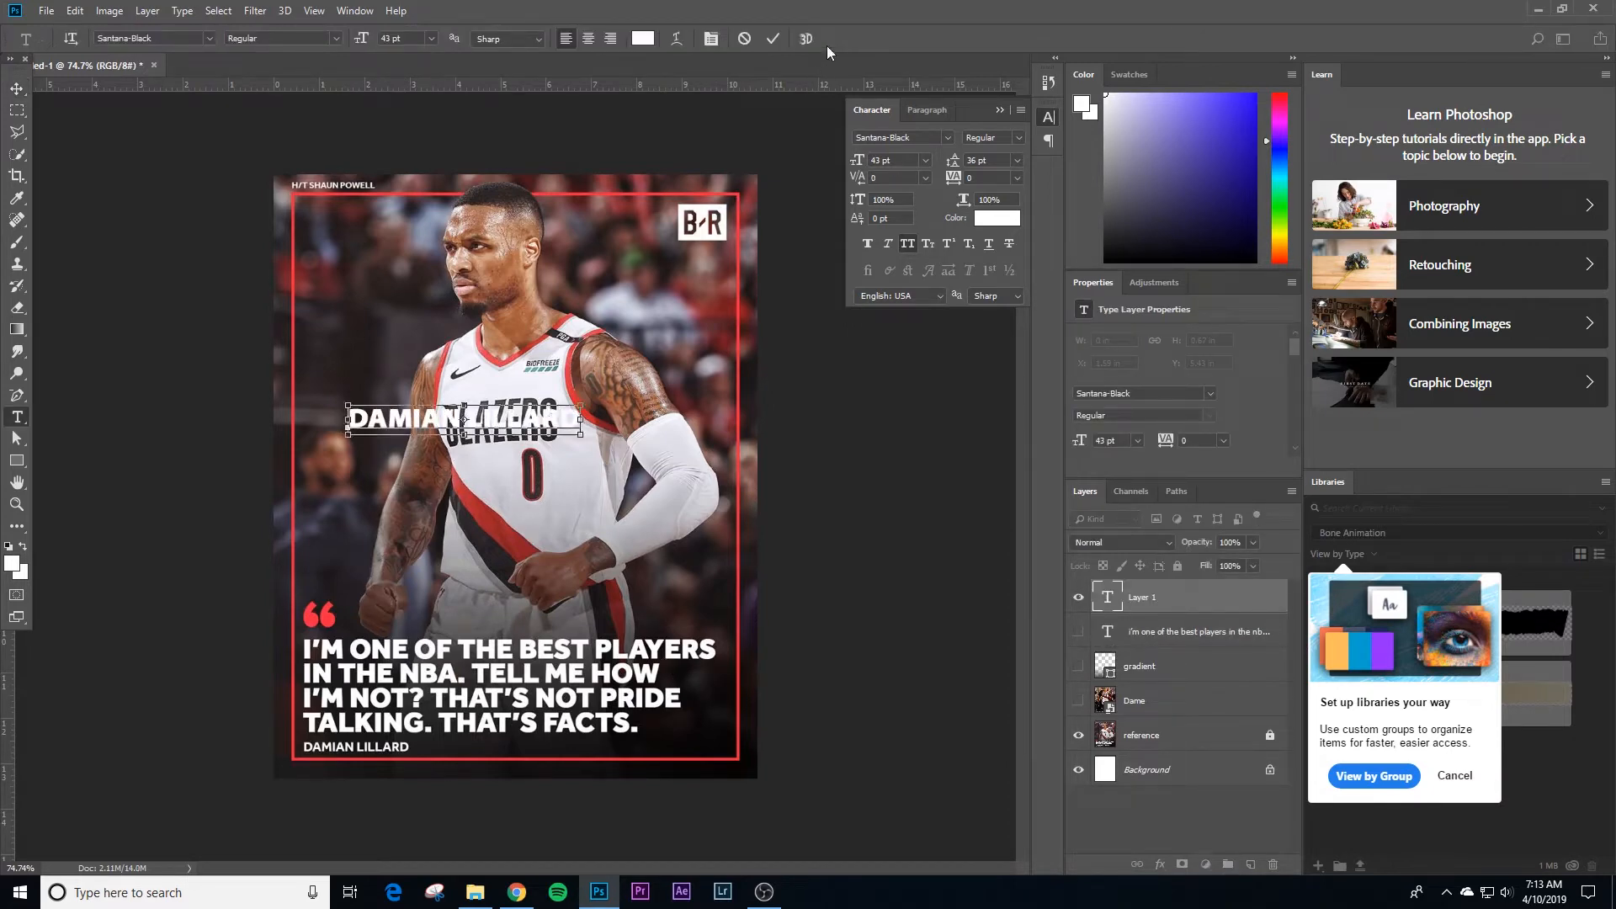
key("ctrl+a")
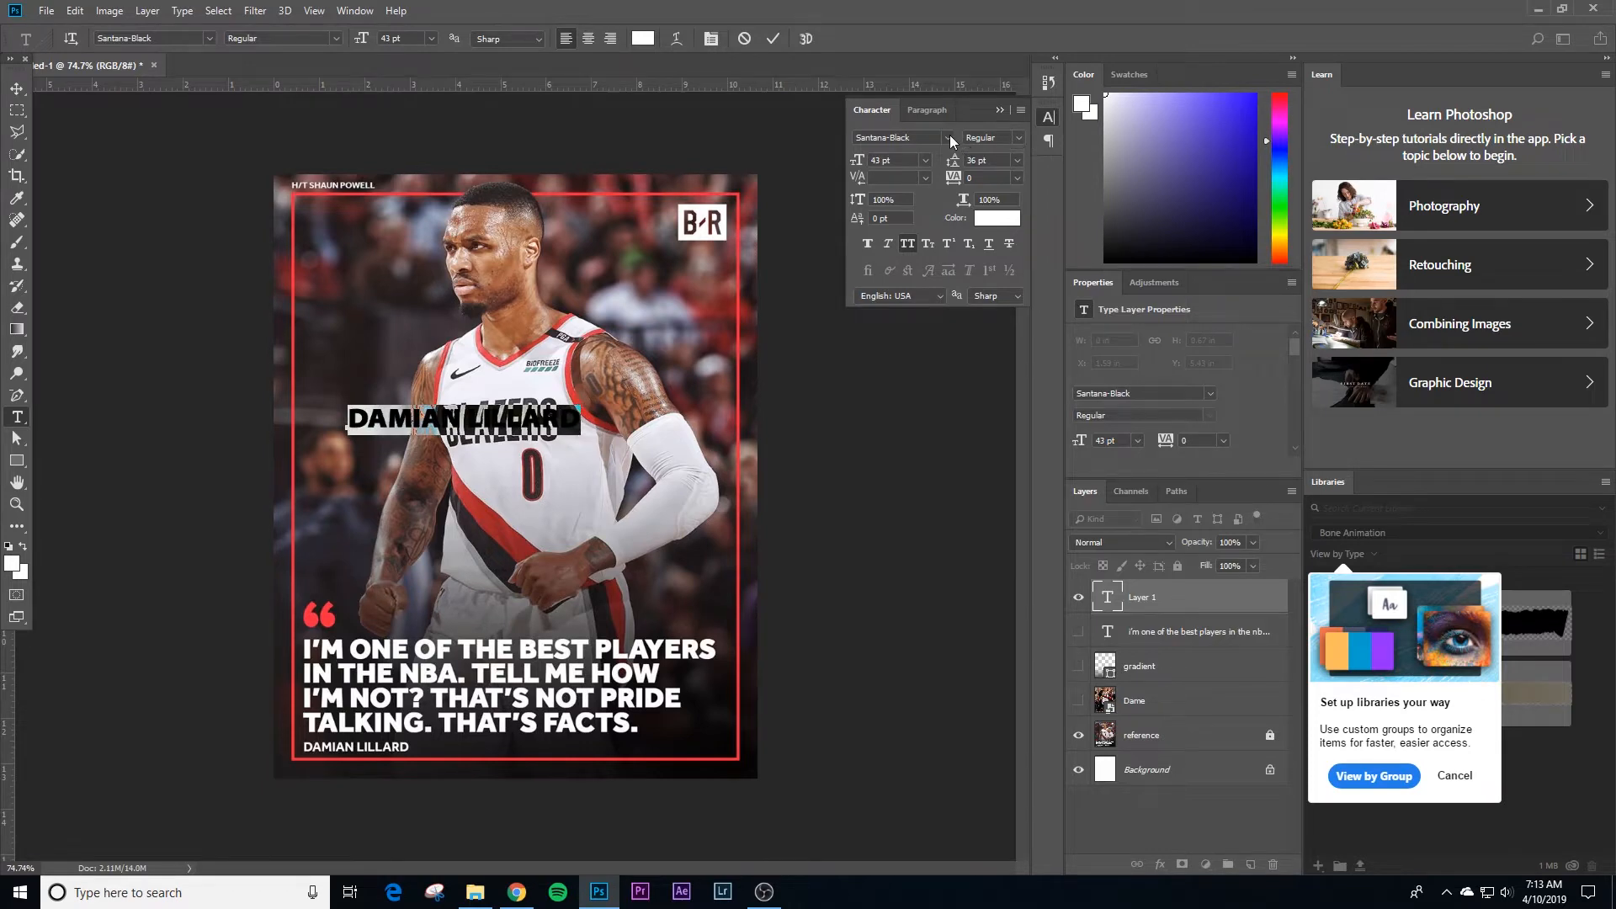
left_click(947, 138)
type("santana")
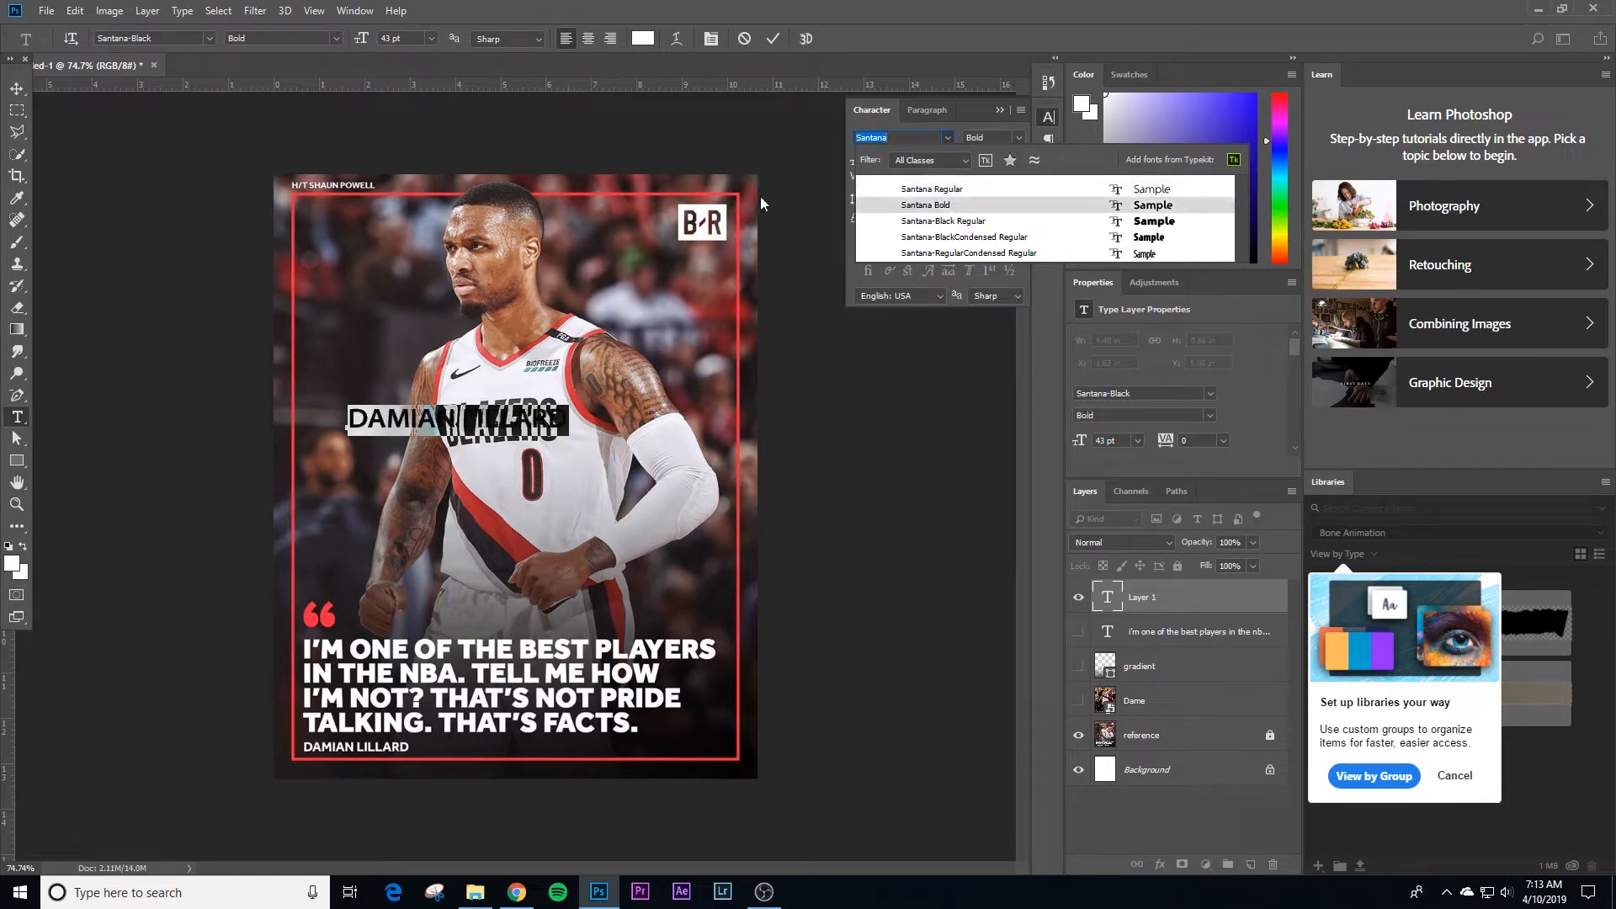
left_click(17, 89)
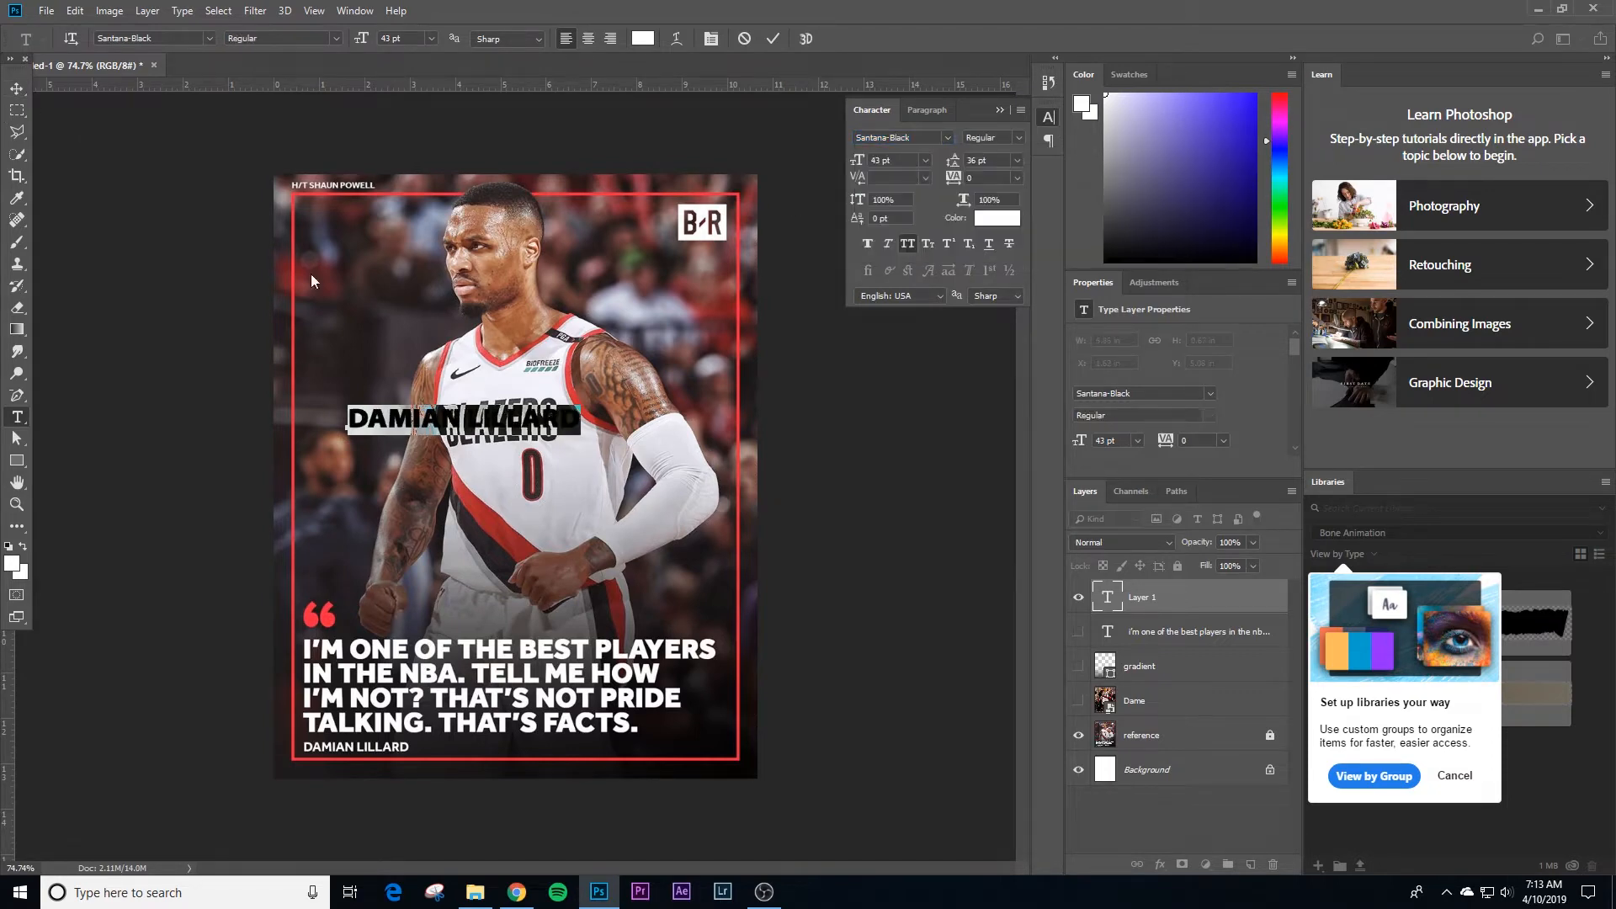
Step: Move the DAMIAN LILLARD text below the reference quote and scale it down to about 22.78 pt
left_click(12, 94)
left_click_drag(534, 425, 581, 740)
key("ctrl+t")
key("Return")
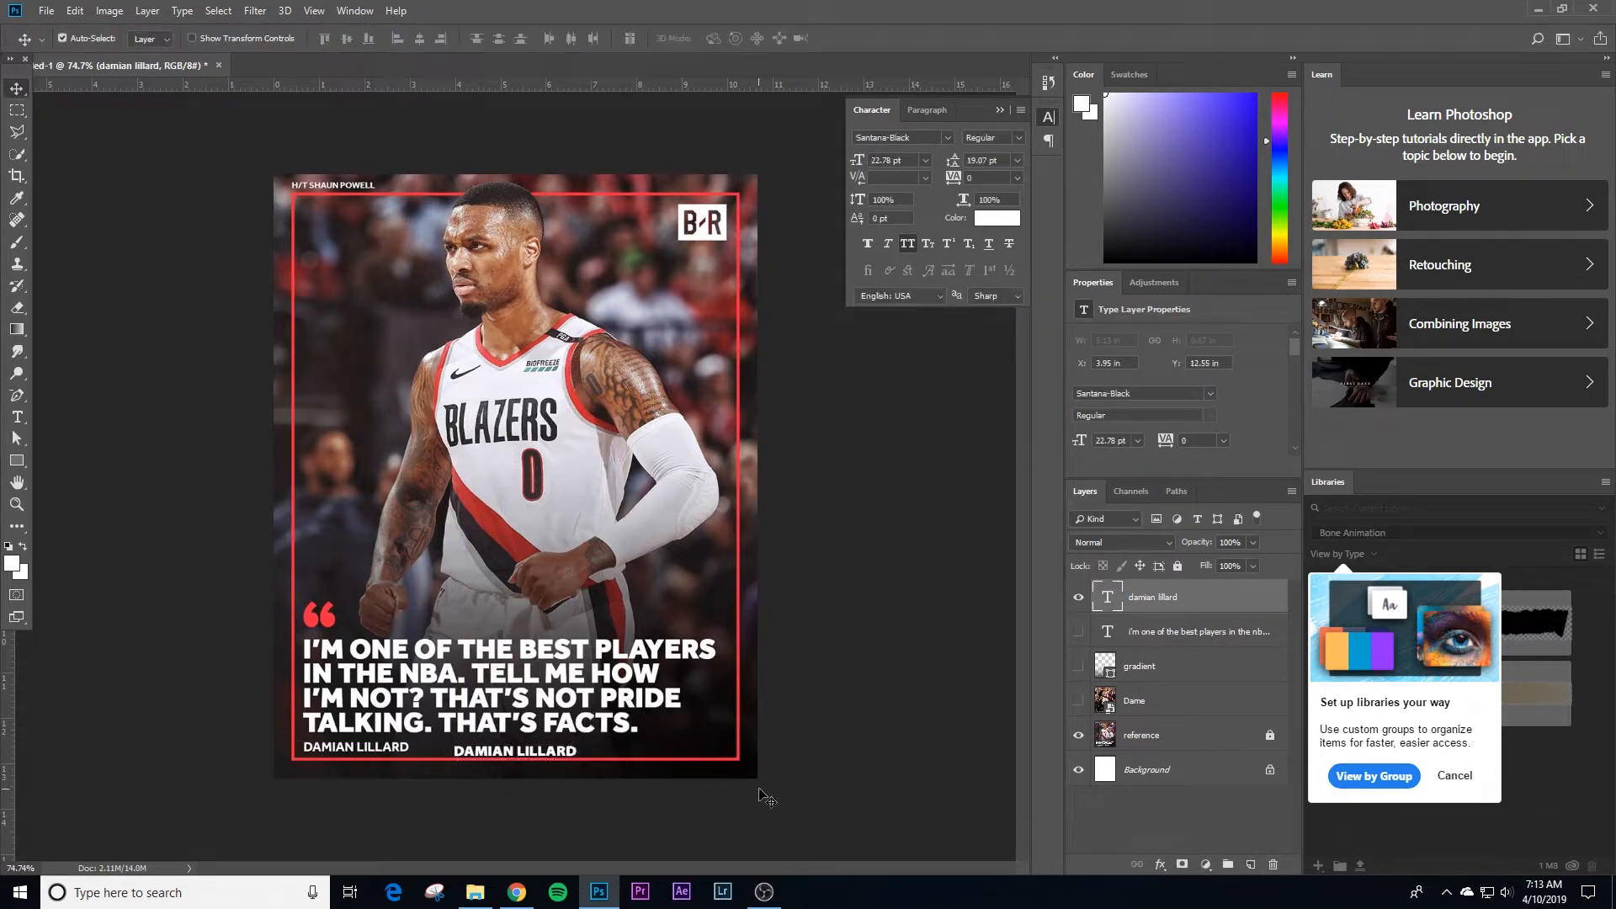
Step: Set the font of the DAMIAN LILLARD text to Roboto Bold
left_click(913, 139)
type("robo")
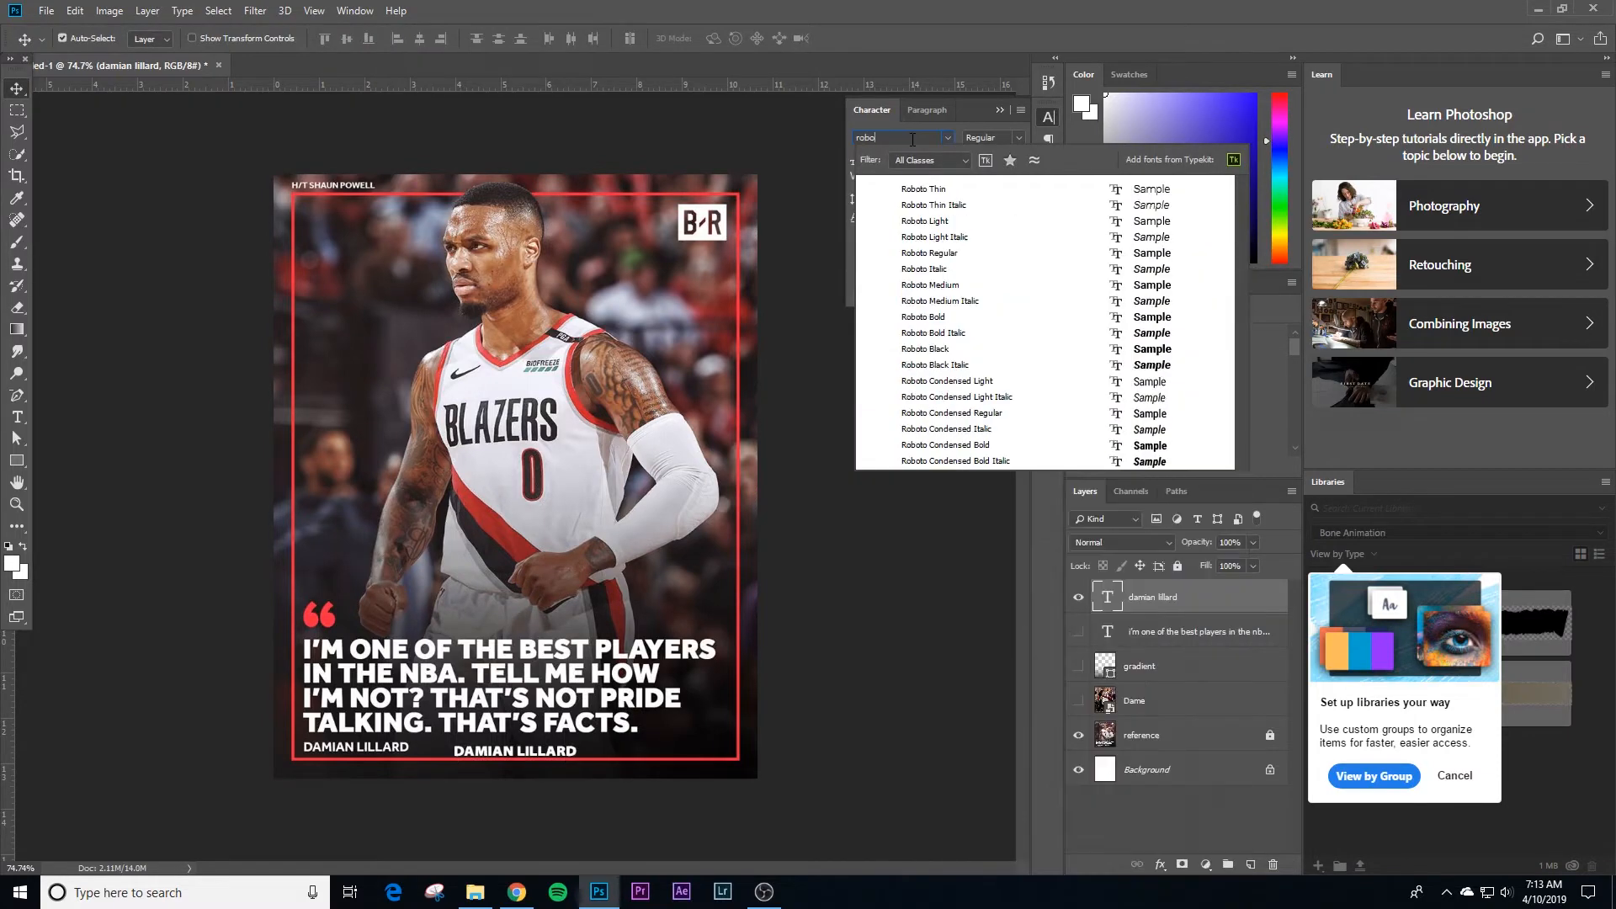
type("to")
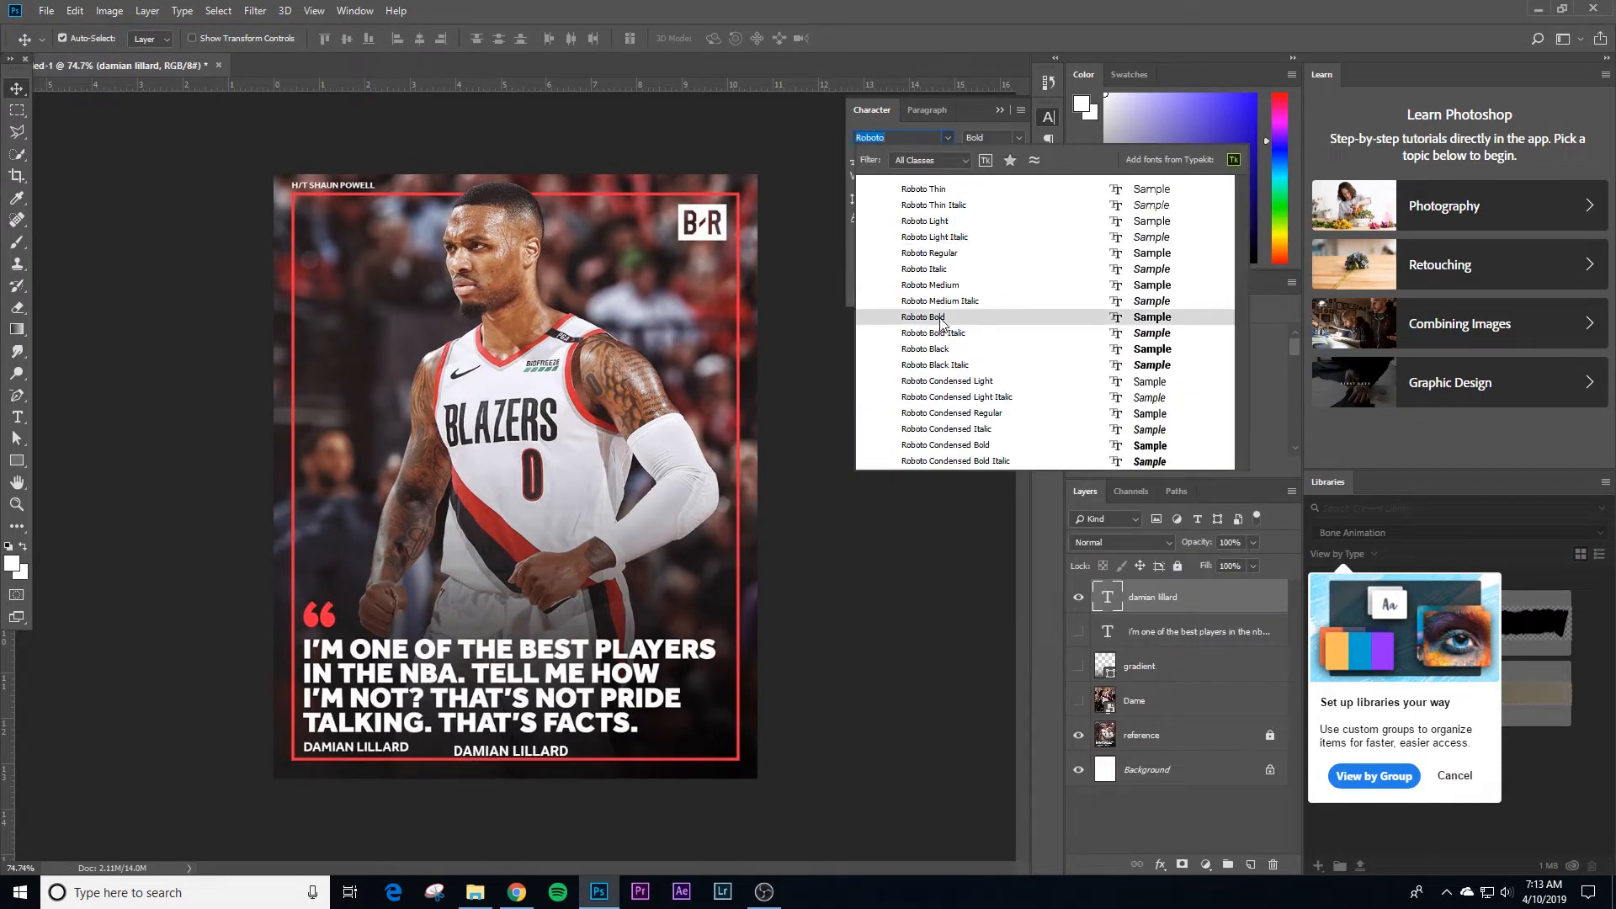
left_click(940, 319)
Step: Place the DAMIAN LILLARD text directly beside the reference name and scale it down to about 20.97 pt
key("z")
left_click_drag(513, 654, 718, 531)
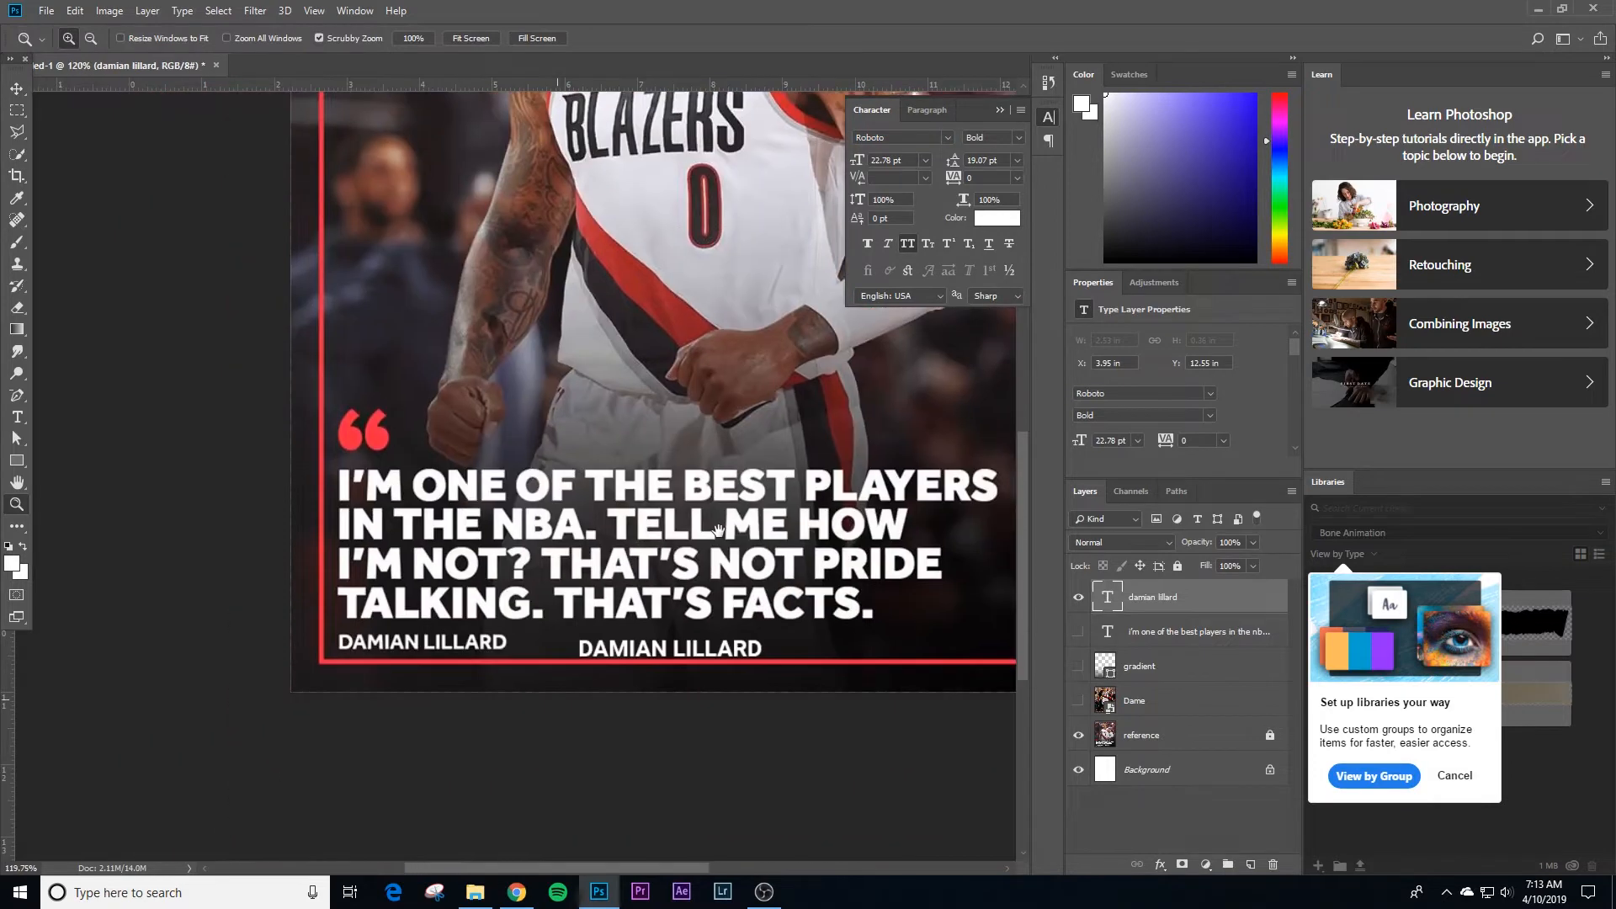
left_click_drag(530, 661, 560, 662)
key("v")
left_click_drag(707, 648, 623, 640)
key("ctrl+t")
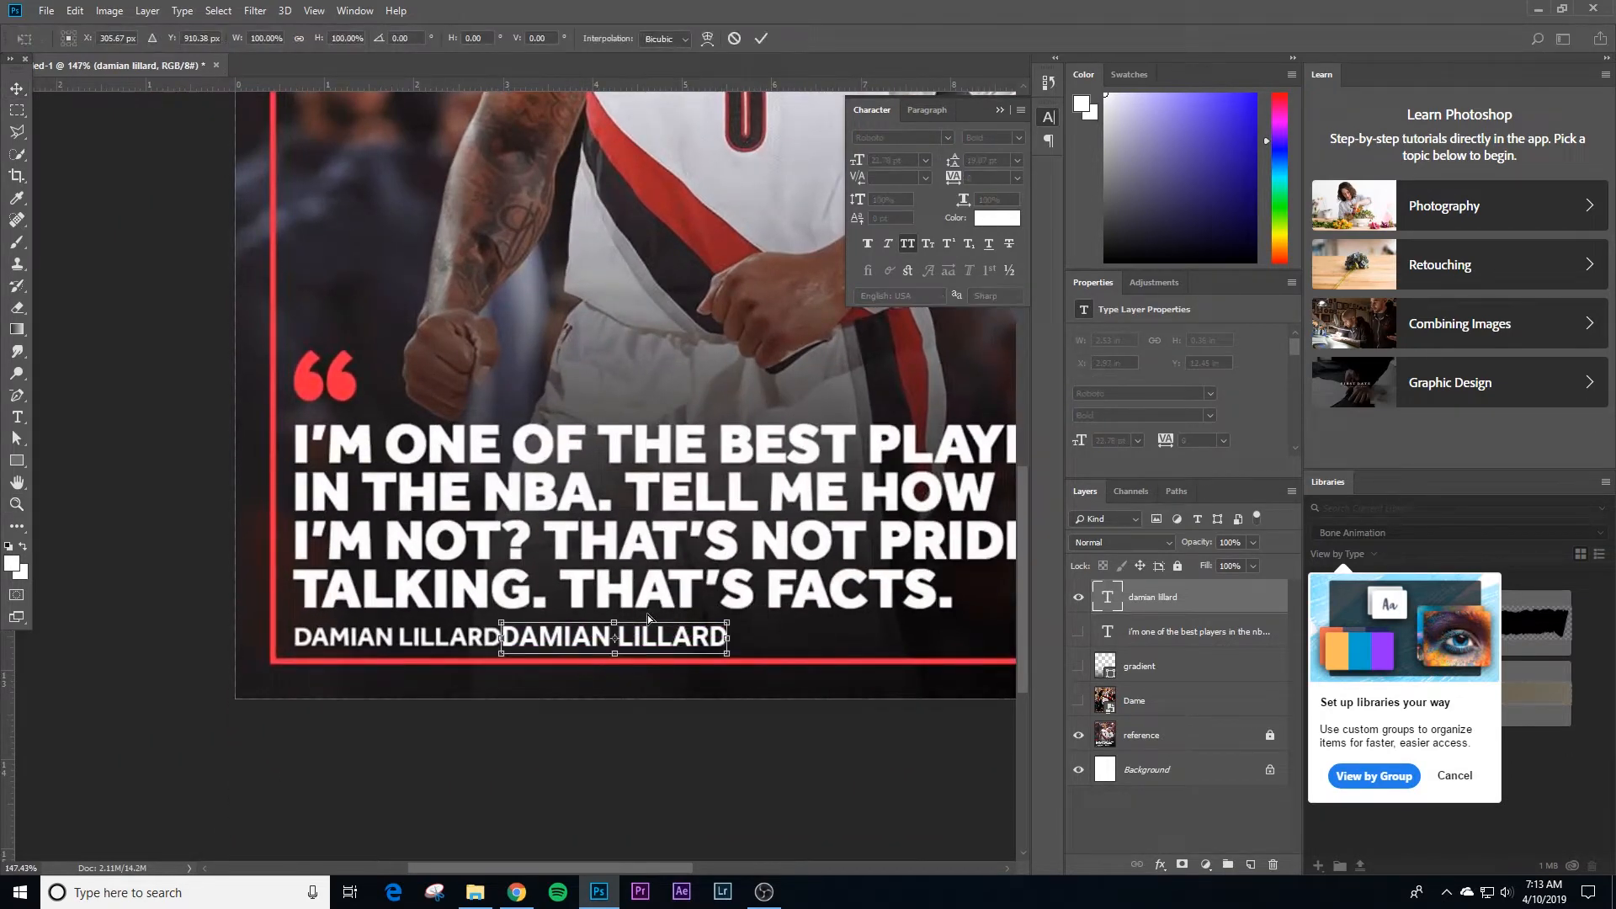
left_click_drag(724, 619, 709, 626)
key("Return")
Step: Nudge the DAMIAN LILLARD text until it lines up exactly over the reference name under the quote
key("shift+Left")
key("shift+Left")
key("shift+Left")
key("shift+Left")
key("shift+Left")
key("shift+Left")
key("shift+Left")
key("shift+Left")
key("shift+Left")
key("shift+Left")
key("shift+Left")
key("shift+Left")
key("shift+Left")
key("shift+Left")
key("shift+Left")
key("shift+Left")
key("shift+Left")
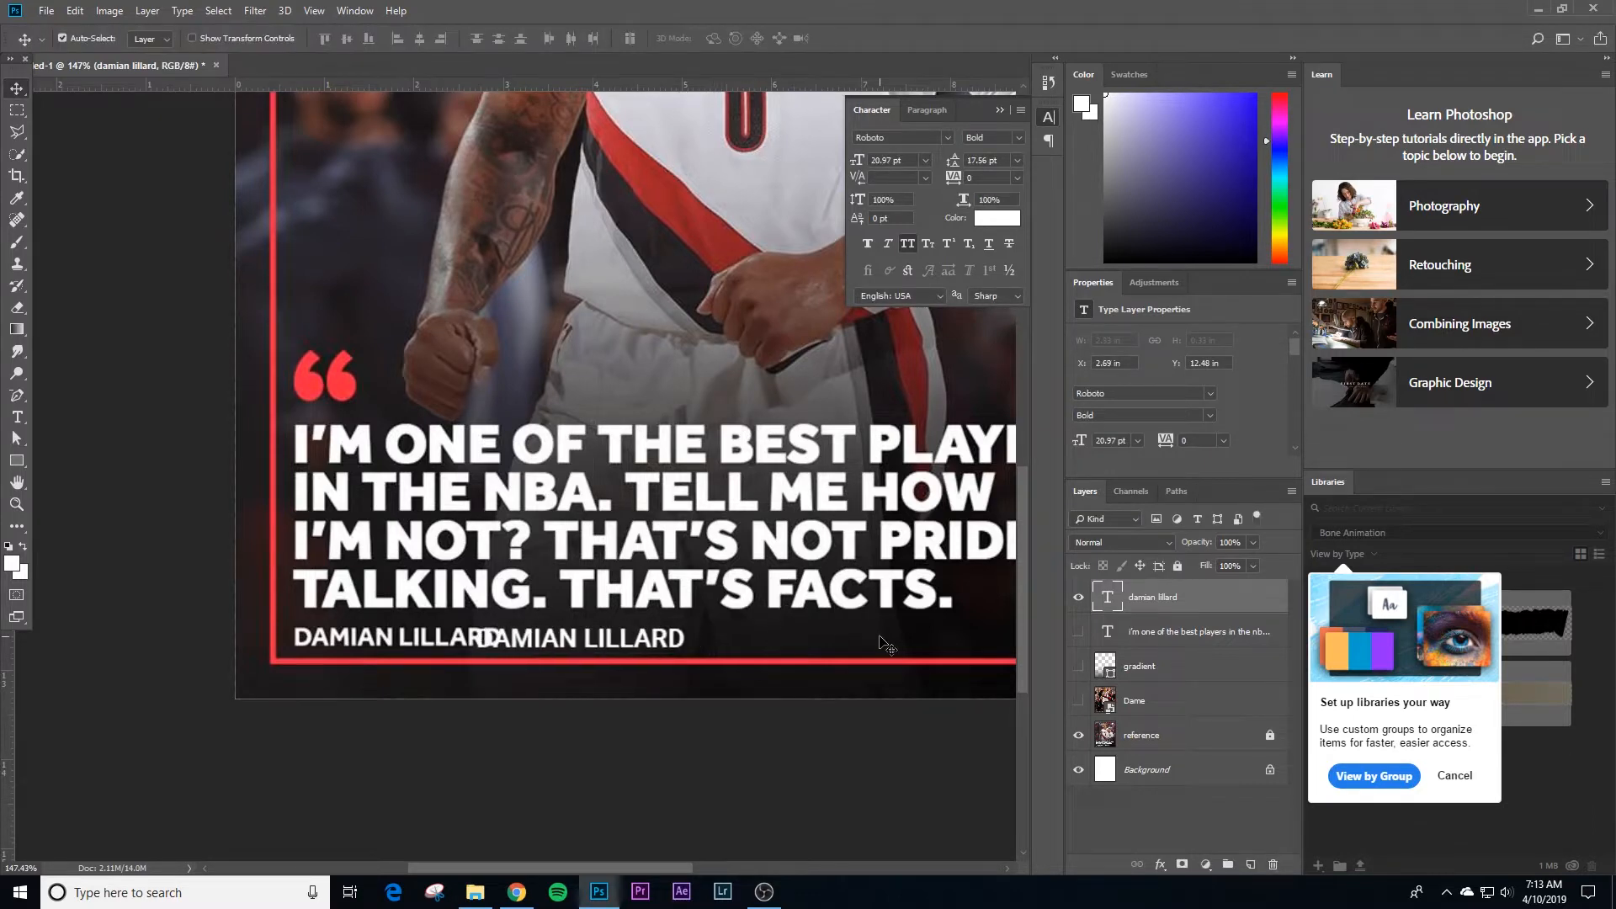
key("Right")
key("Right")
key("Right")
key("Up")
key("Up")
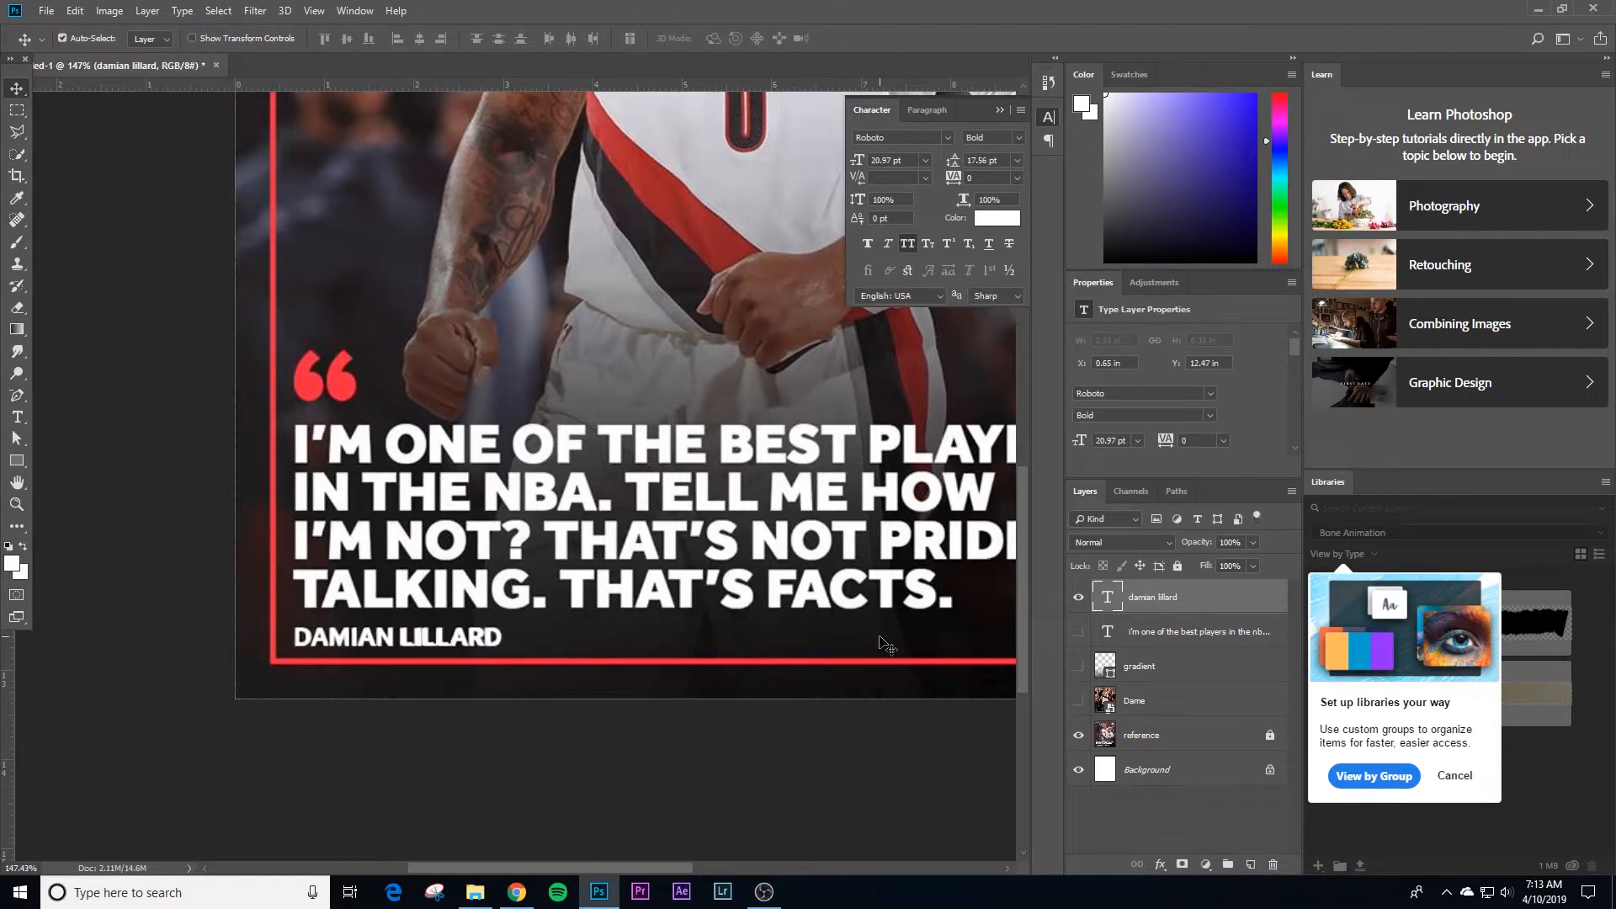
key("Down")
key("z")
left_click(412, 38)
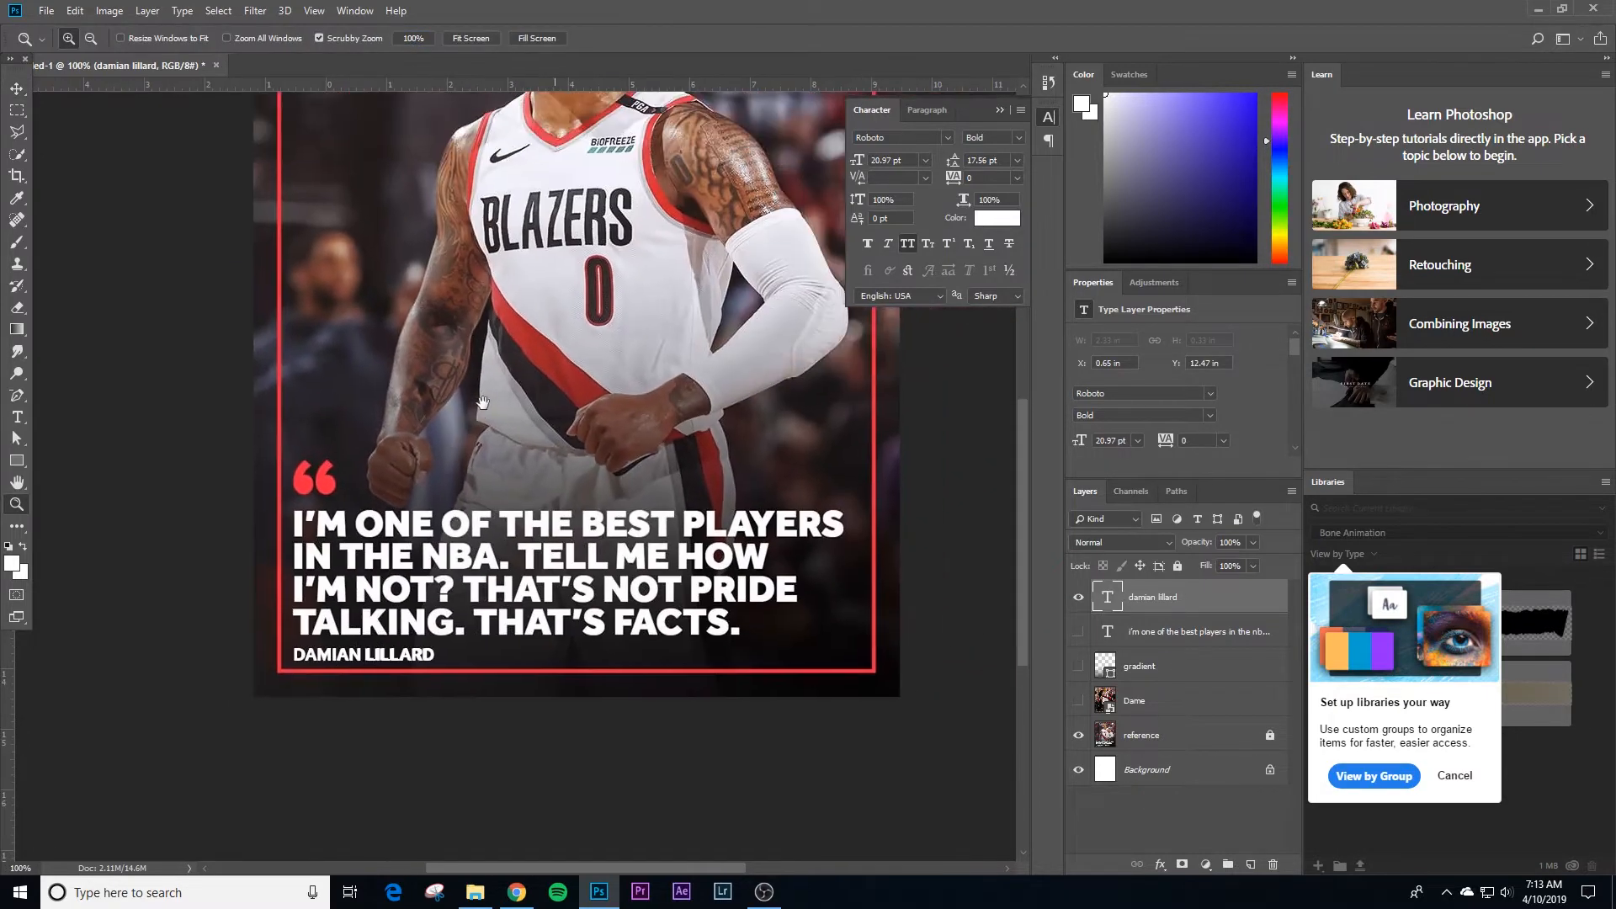
Step: Show the hidden quote text, gradient and Dame layers again
key("v")
left_click(733, 791)
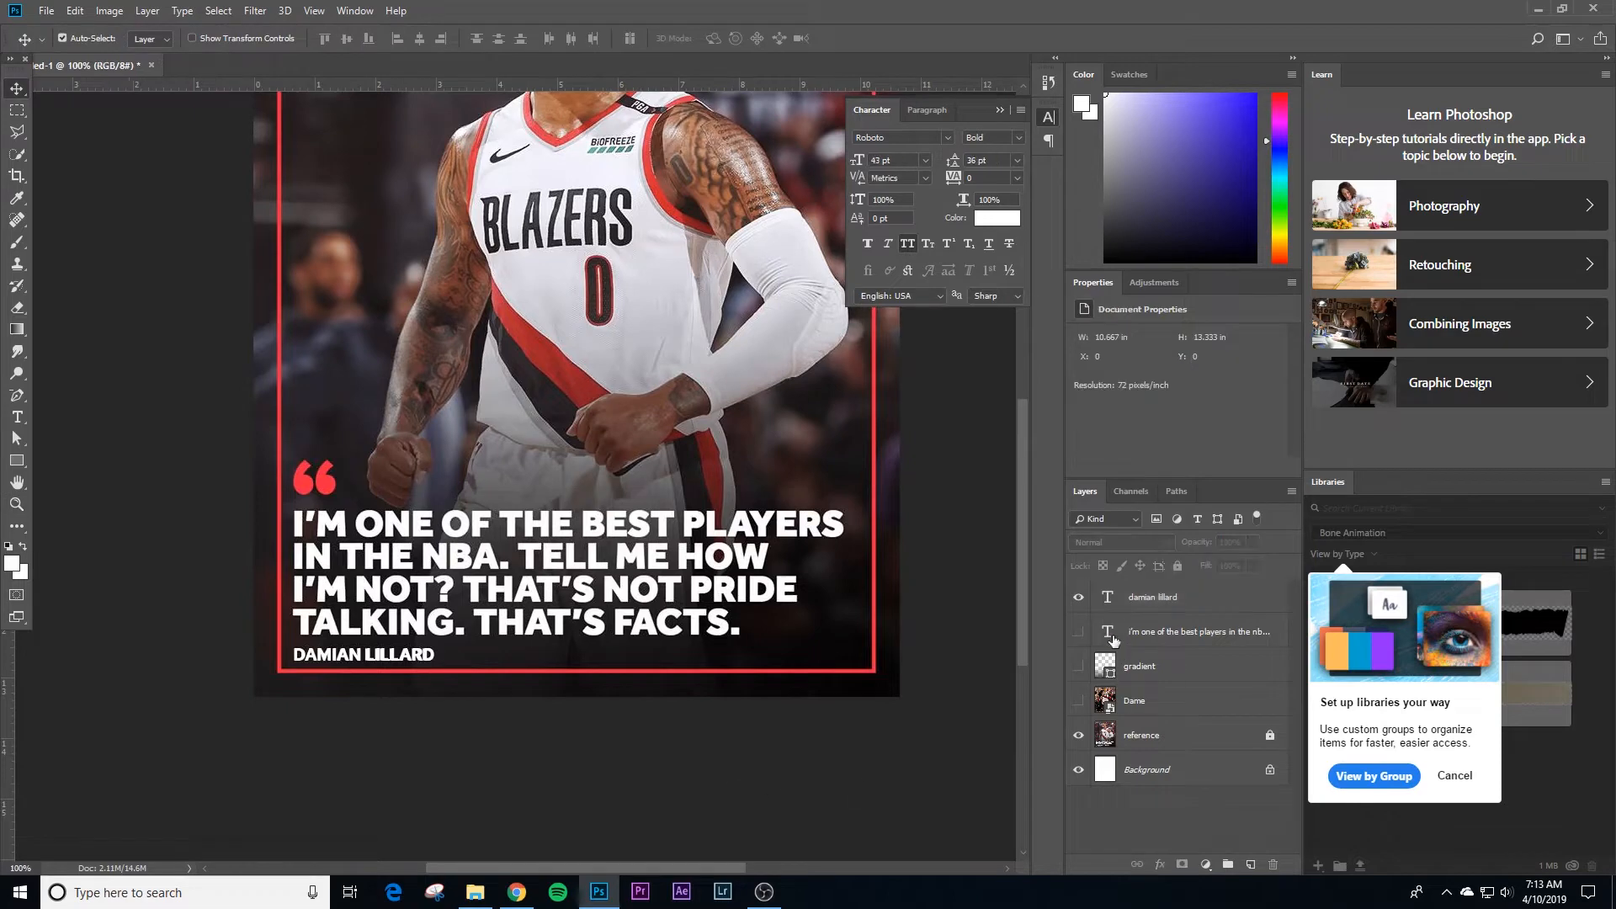
left_click(1079, 700)
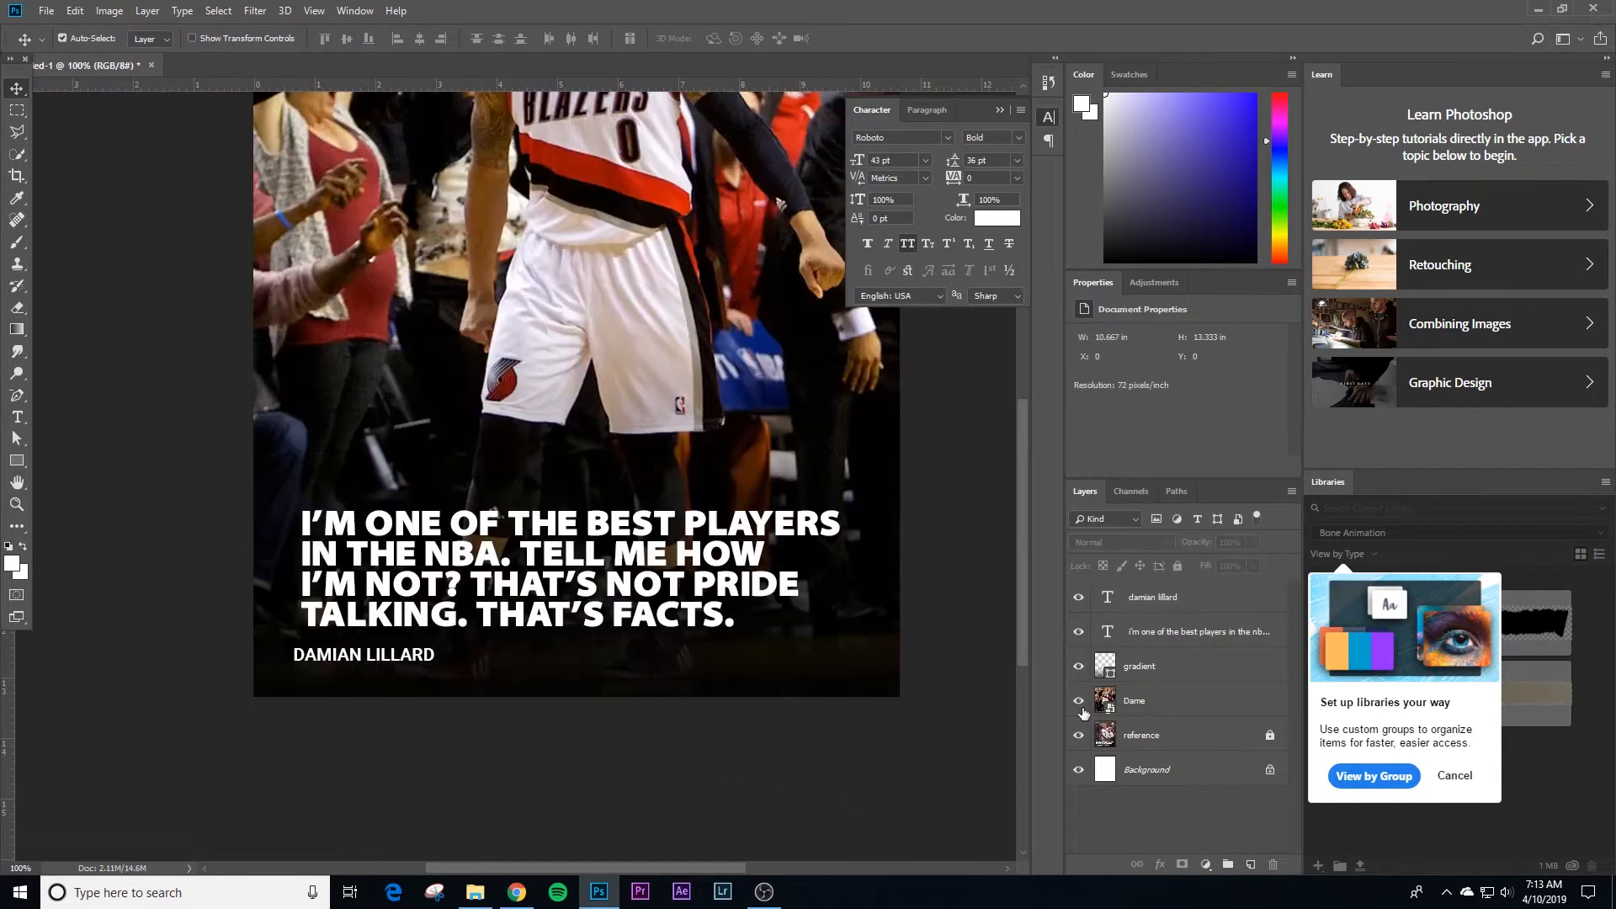
Step: Align the left edges of the quote text and the DAMIAN LILLARD text
left_click(694, 558)
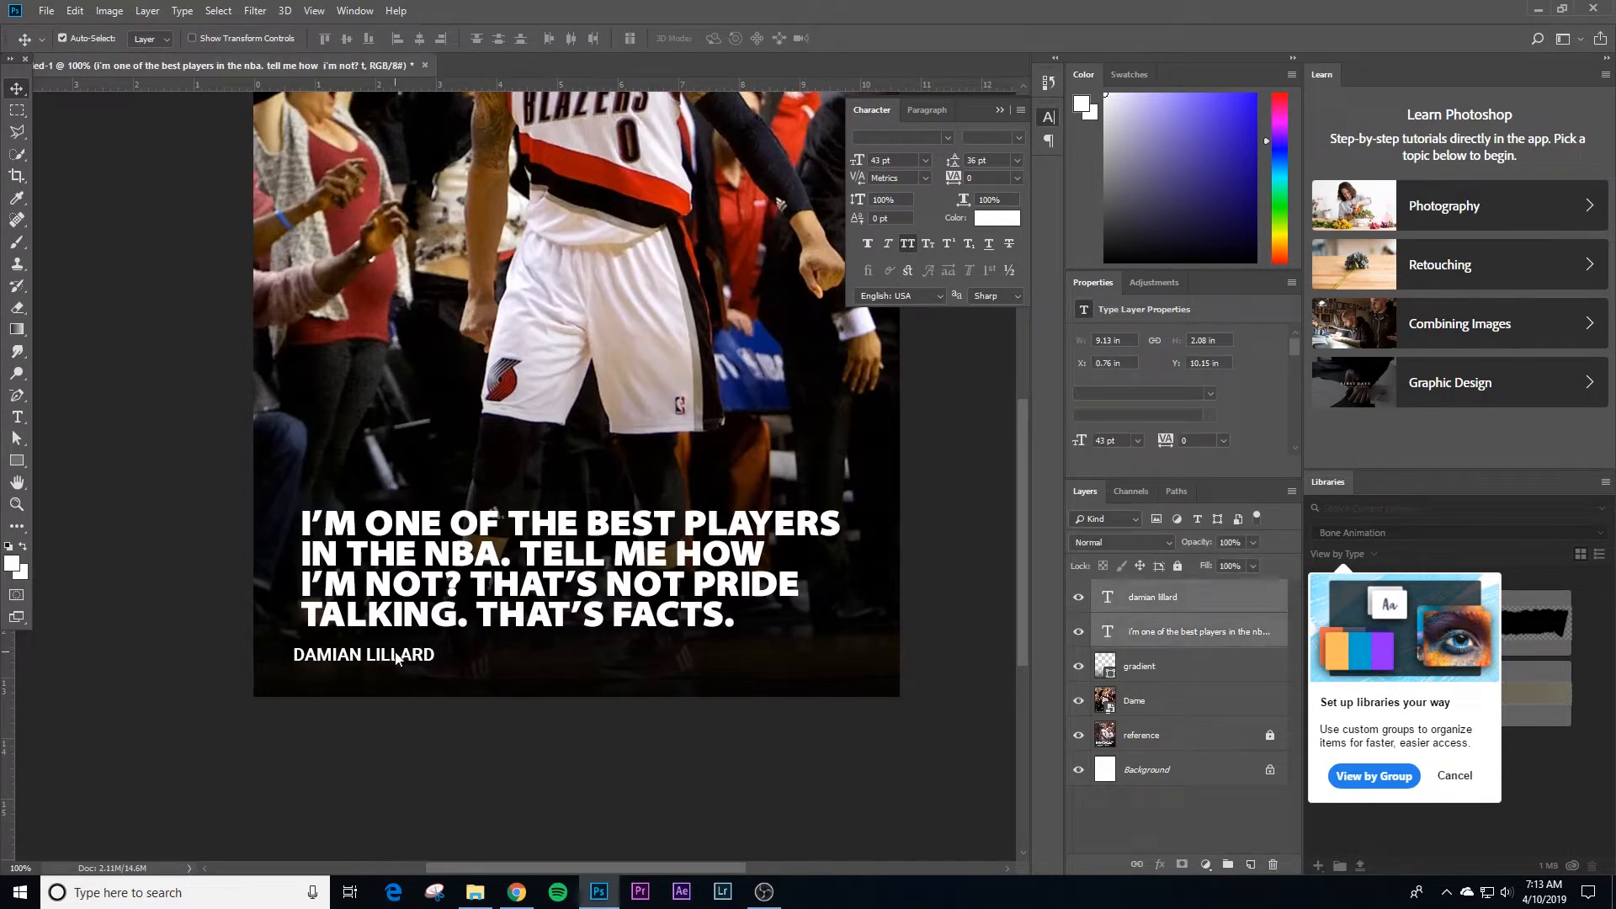
left_click(397, 657, "shift")
left_click(402, 38)
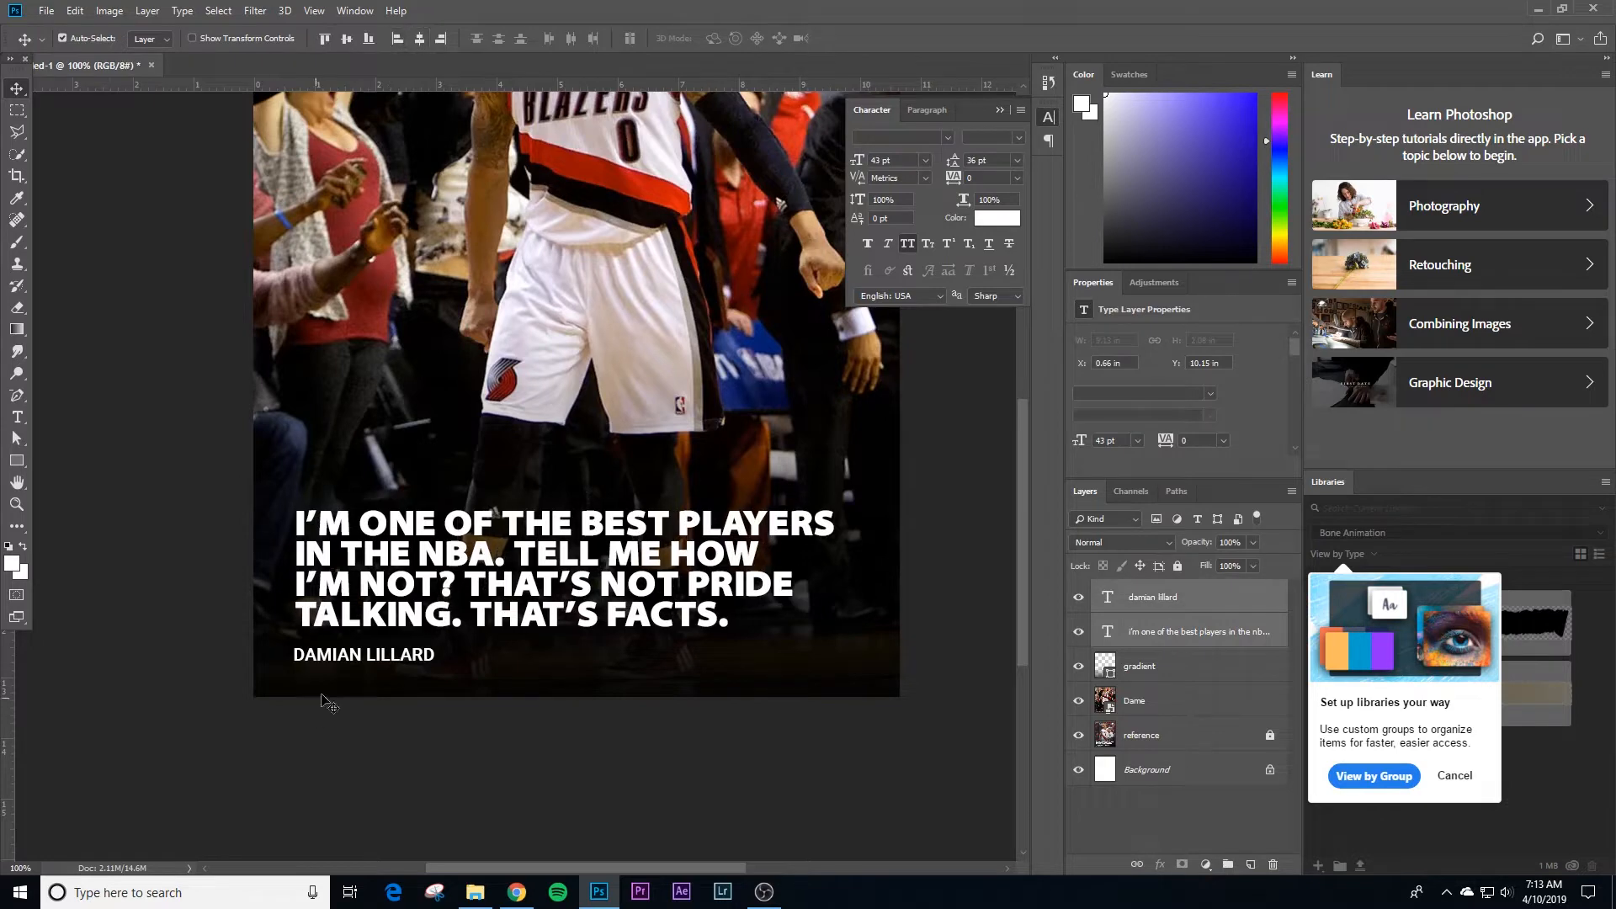
left_click(485, 766)
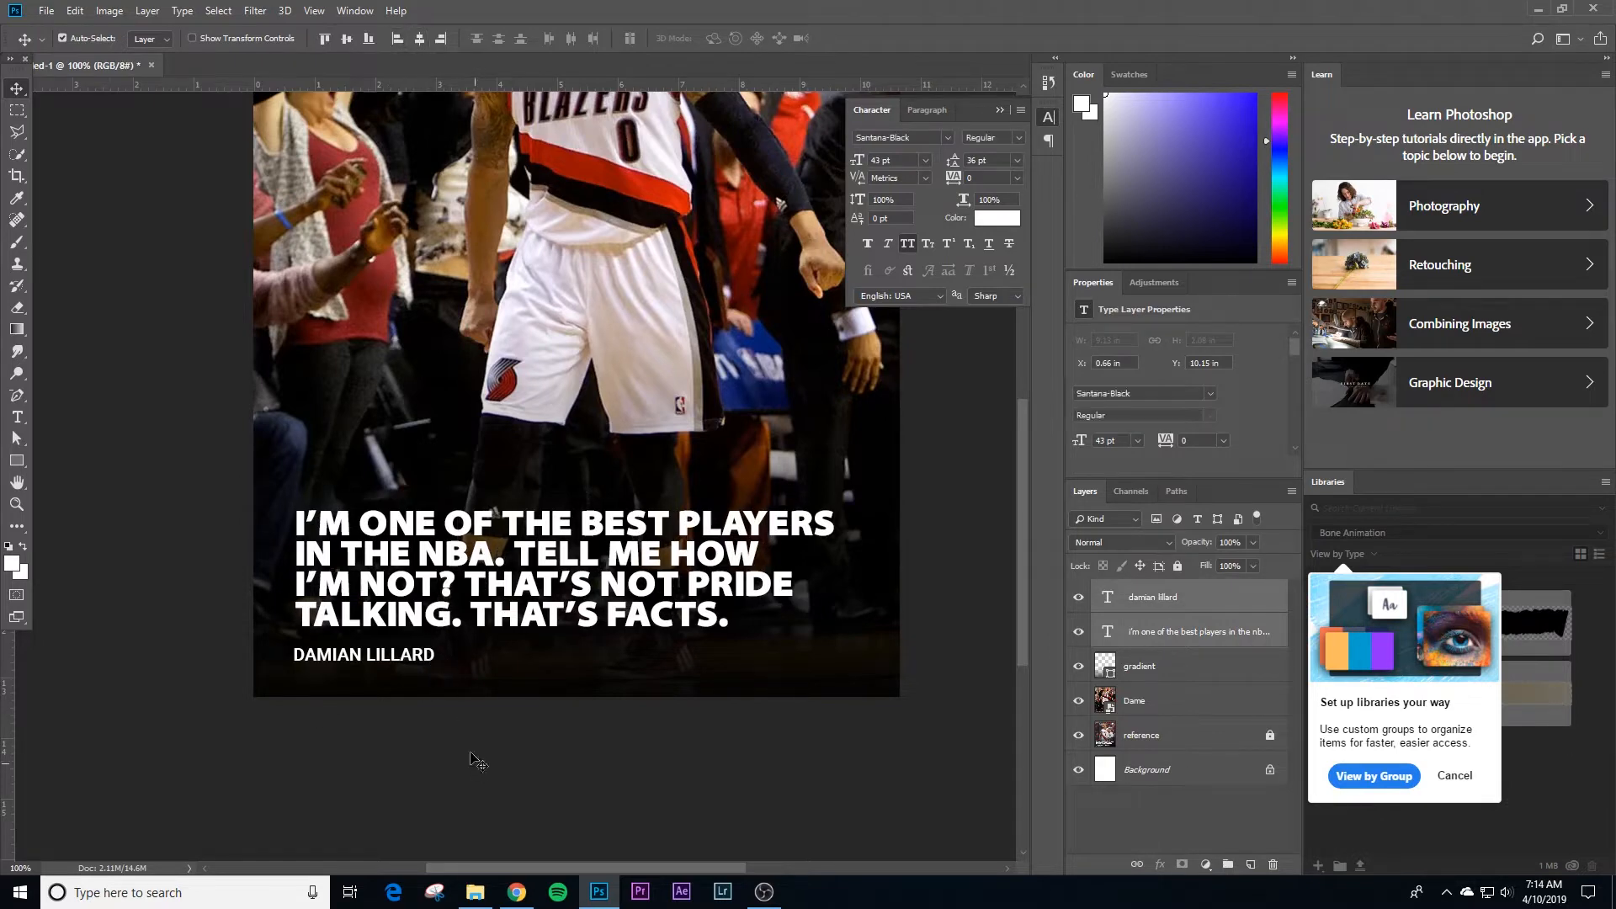
Step: Center the quote text horizontally on the canvas by aligning it with the Background layer
left_click(389, 661)
left_click(449, 571)
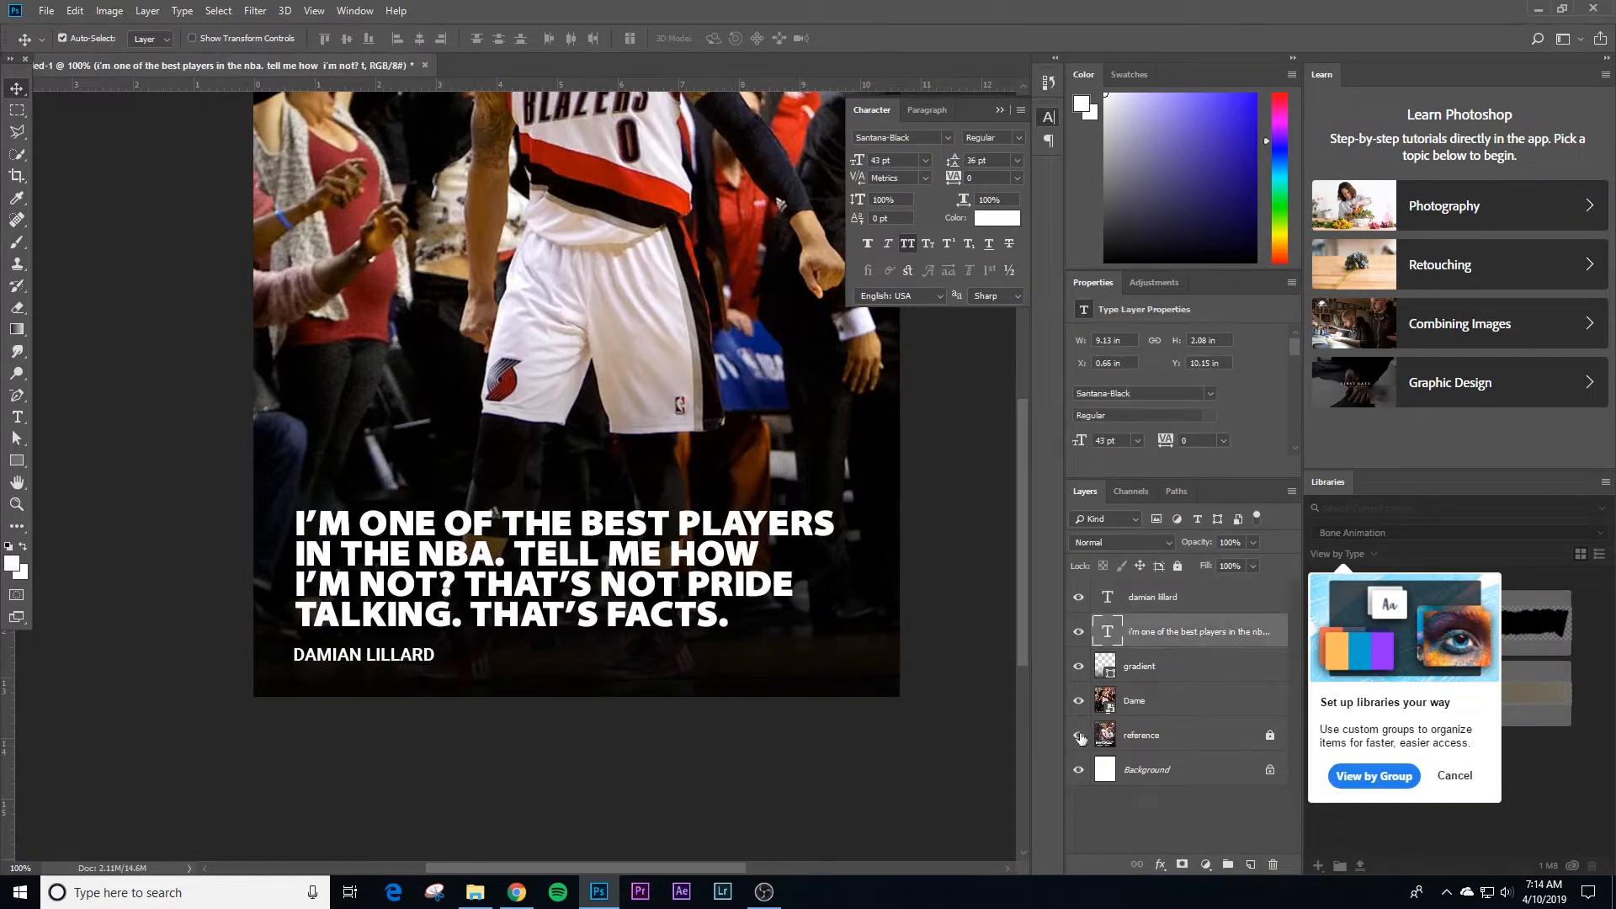
left_click(1165, 773)
left_click(420, 41)
Step: Move the DAMIAN LILLARD text slightly to the right, so it starts roughly under the quote's left edge
key("ctrl+space")
left_click_drag(259, 681, 371, 669)
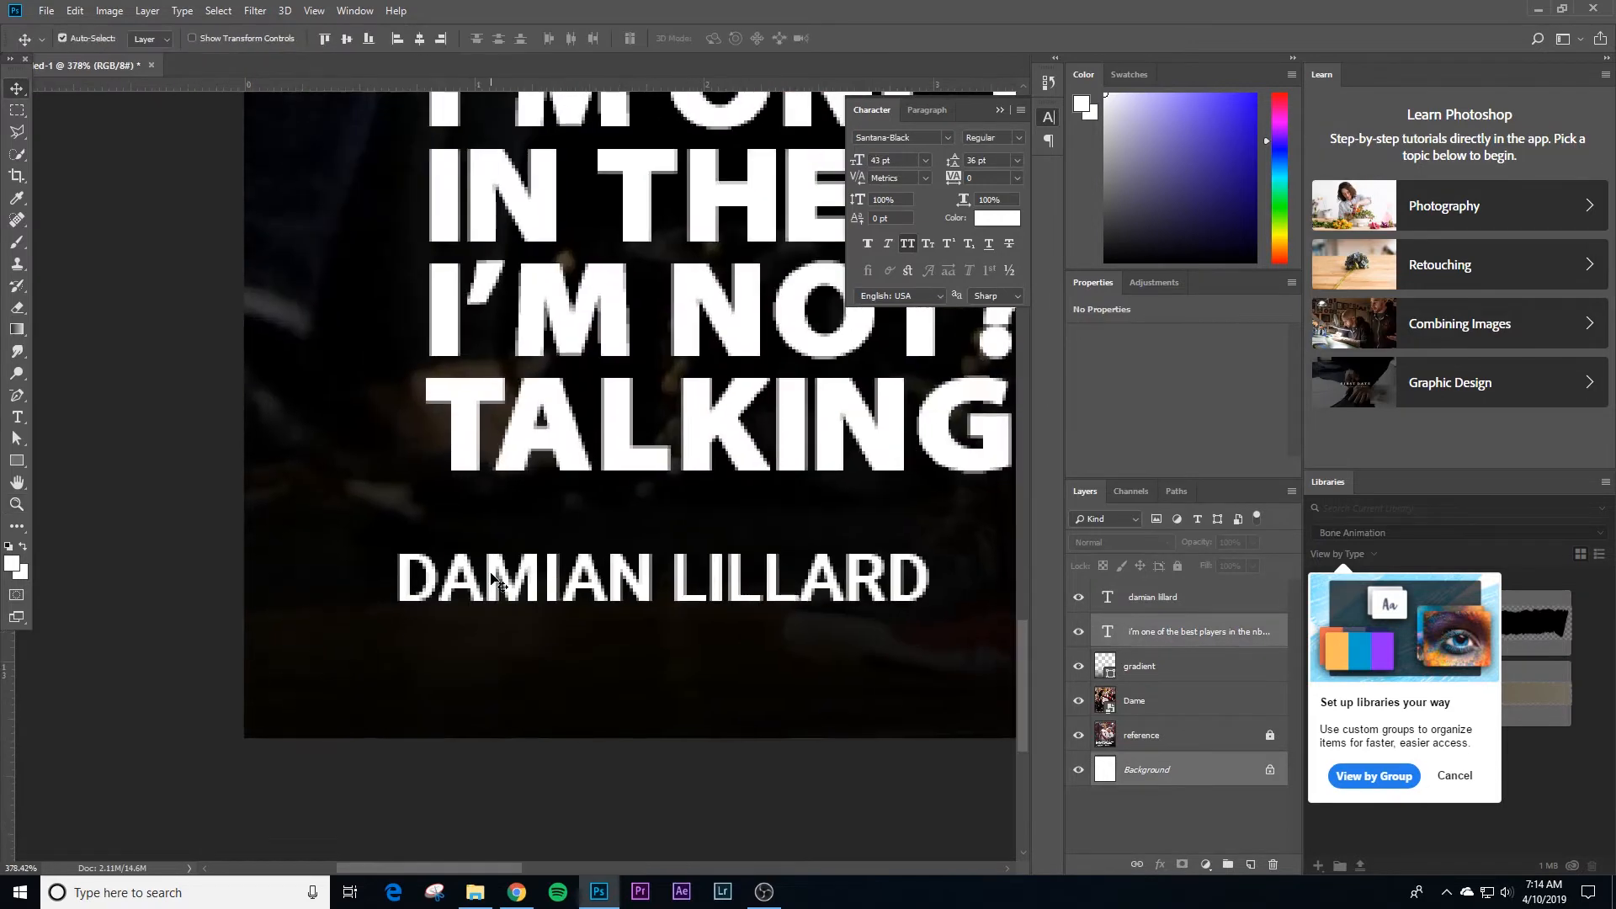
left_click_drag(492, 581, 515, 580)
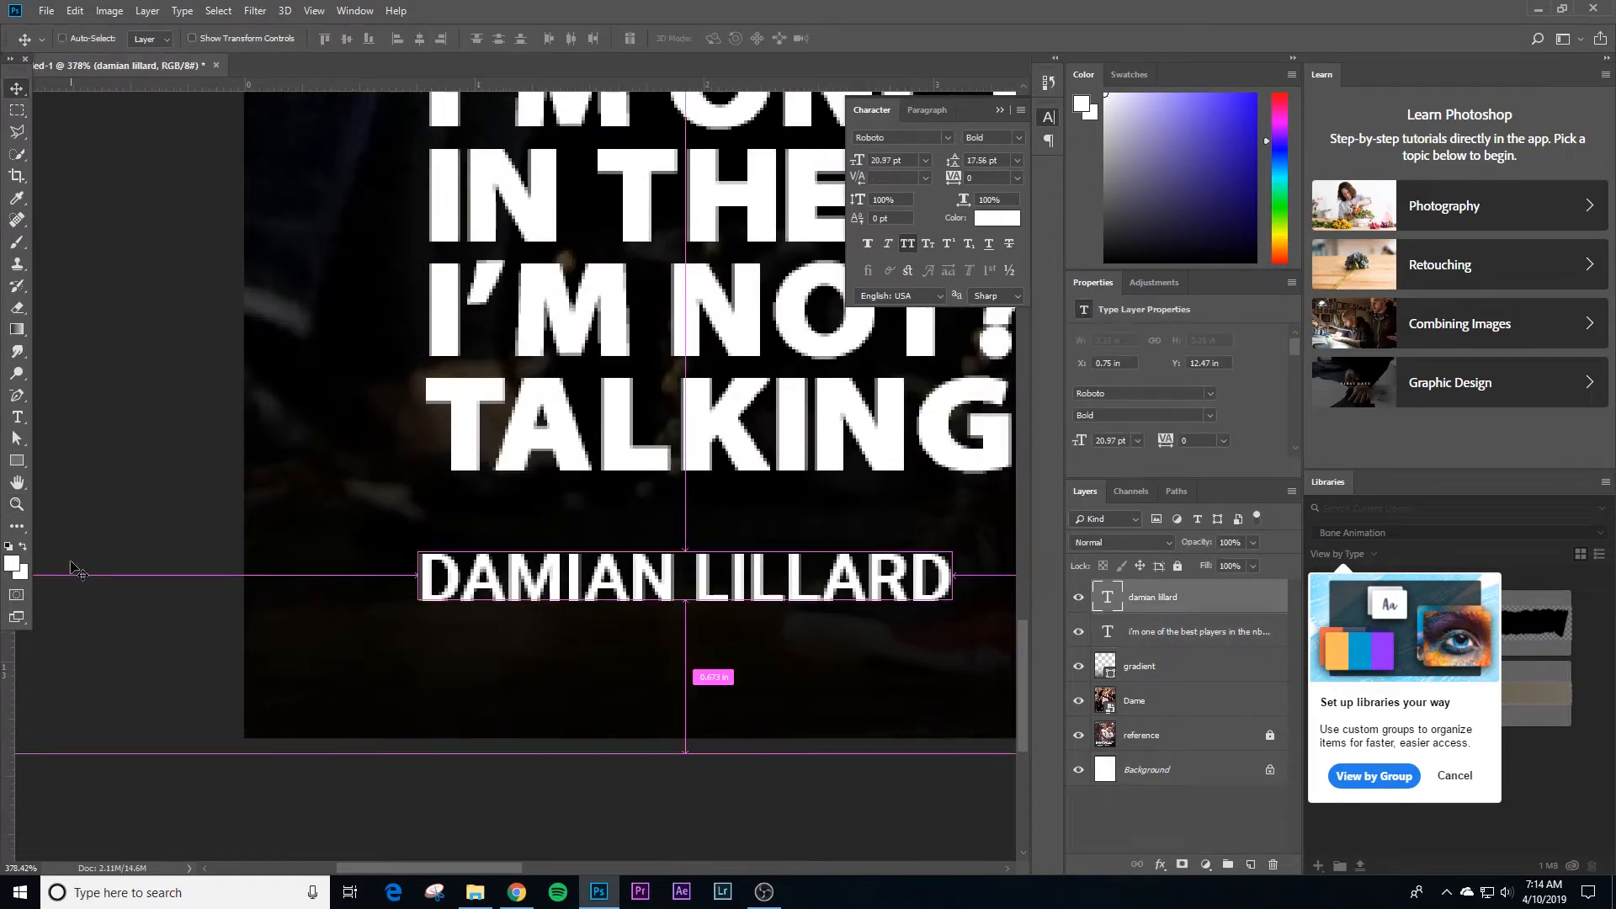
Step: Place a vertical guide along the left edge of the quote text
key("ctrl+r")
key("ctrl+r")
left_click_drag(8, 681, 429, 351)
left_click_drag(442, 340, 384, 359)
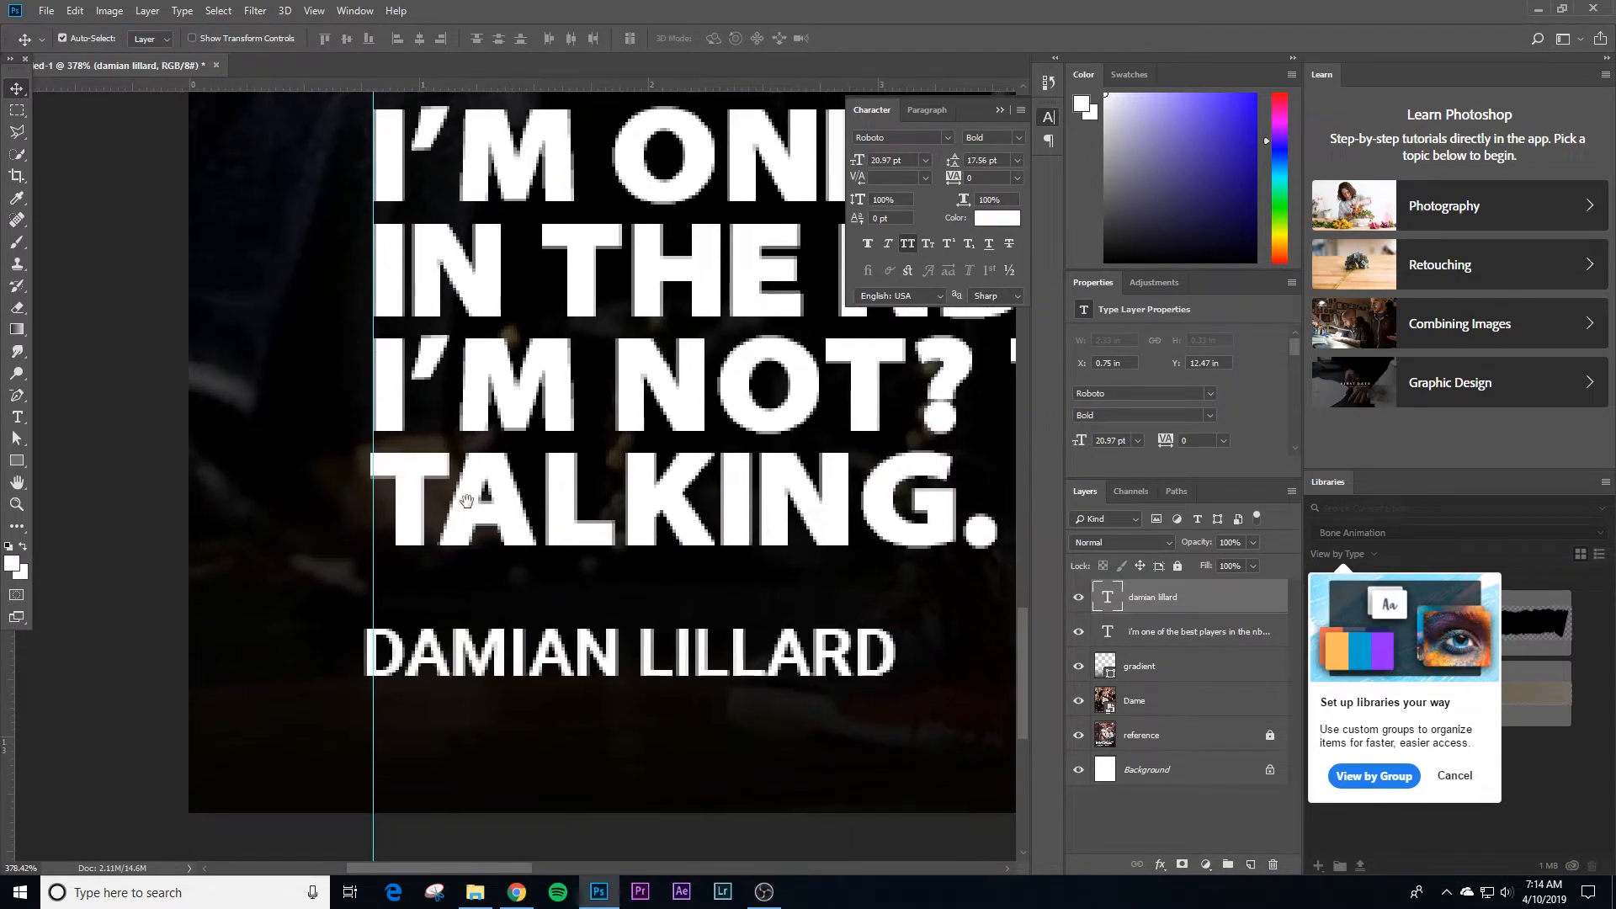
Step: Nudge the DAMIAN LILLARD text to the right until its first letter meets the vertical guide
left_click_drag(477, 499, 446, 461)
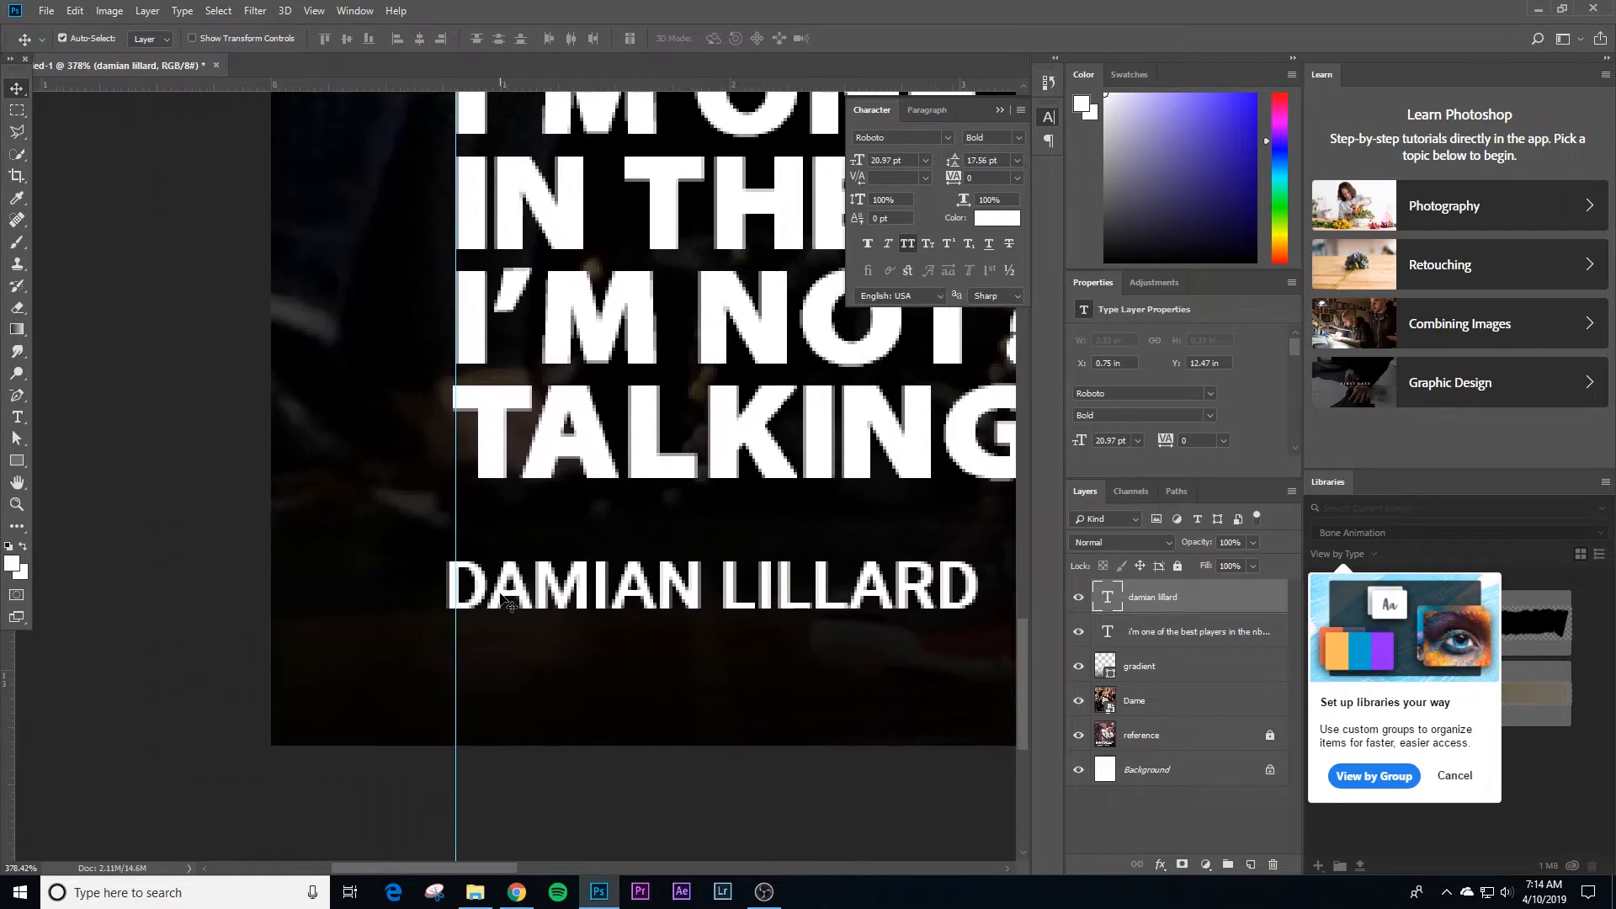
key("Right")
key("Right")
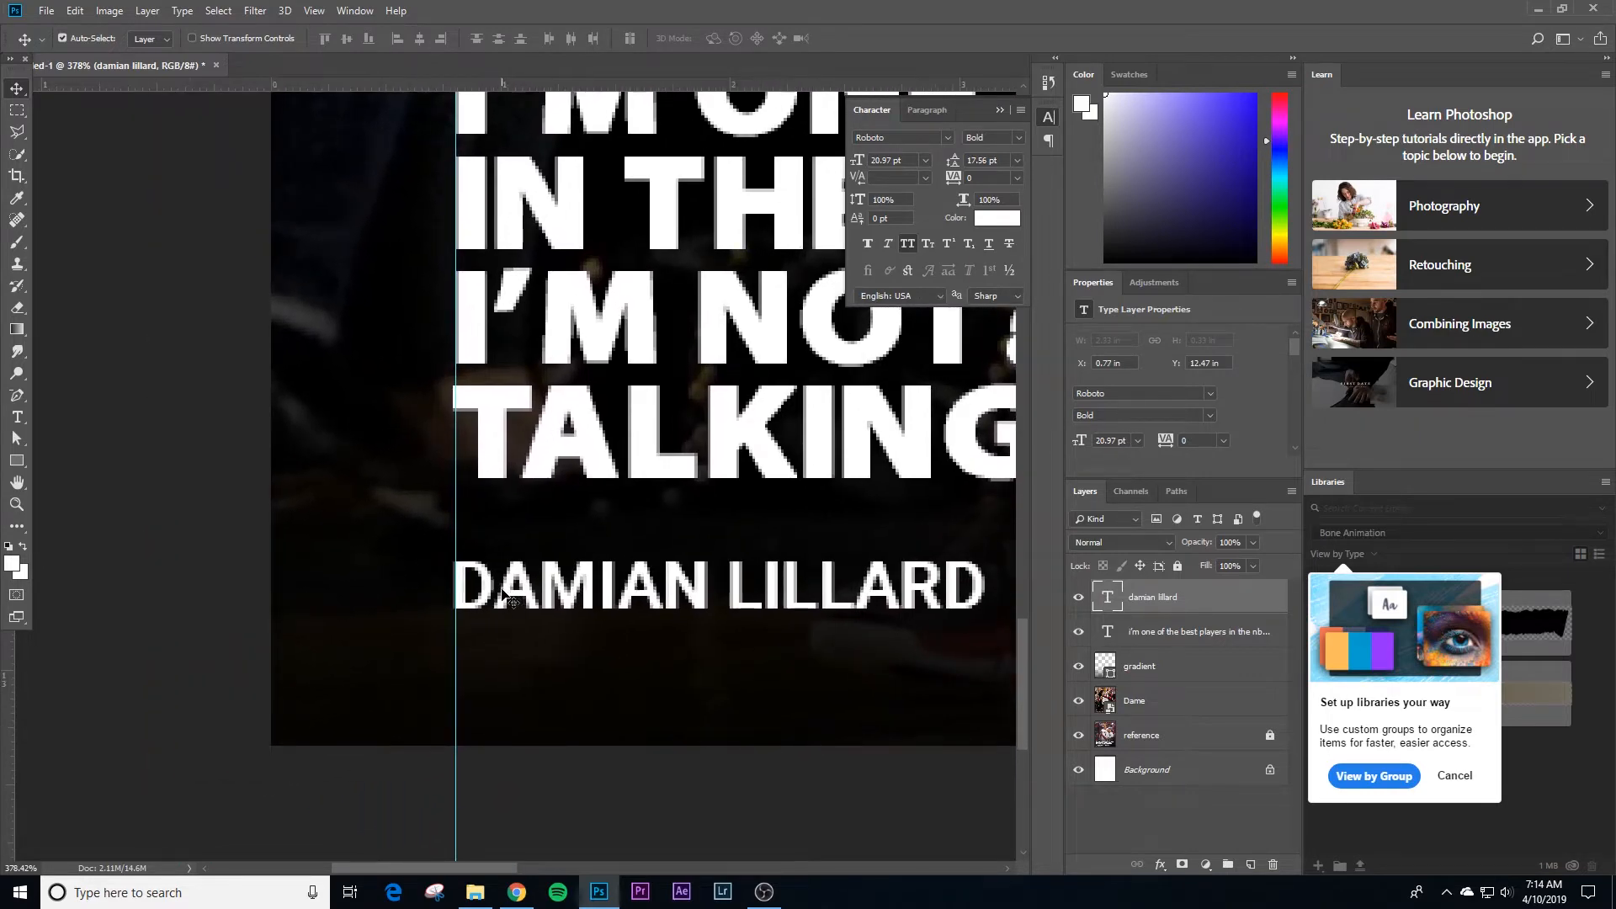
Step: Try to adjust the kerning at the start of the quote's TALKING line to line it up with the guide
key("t")
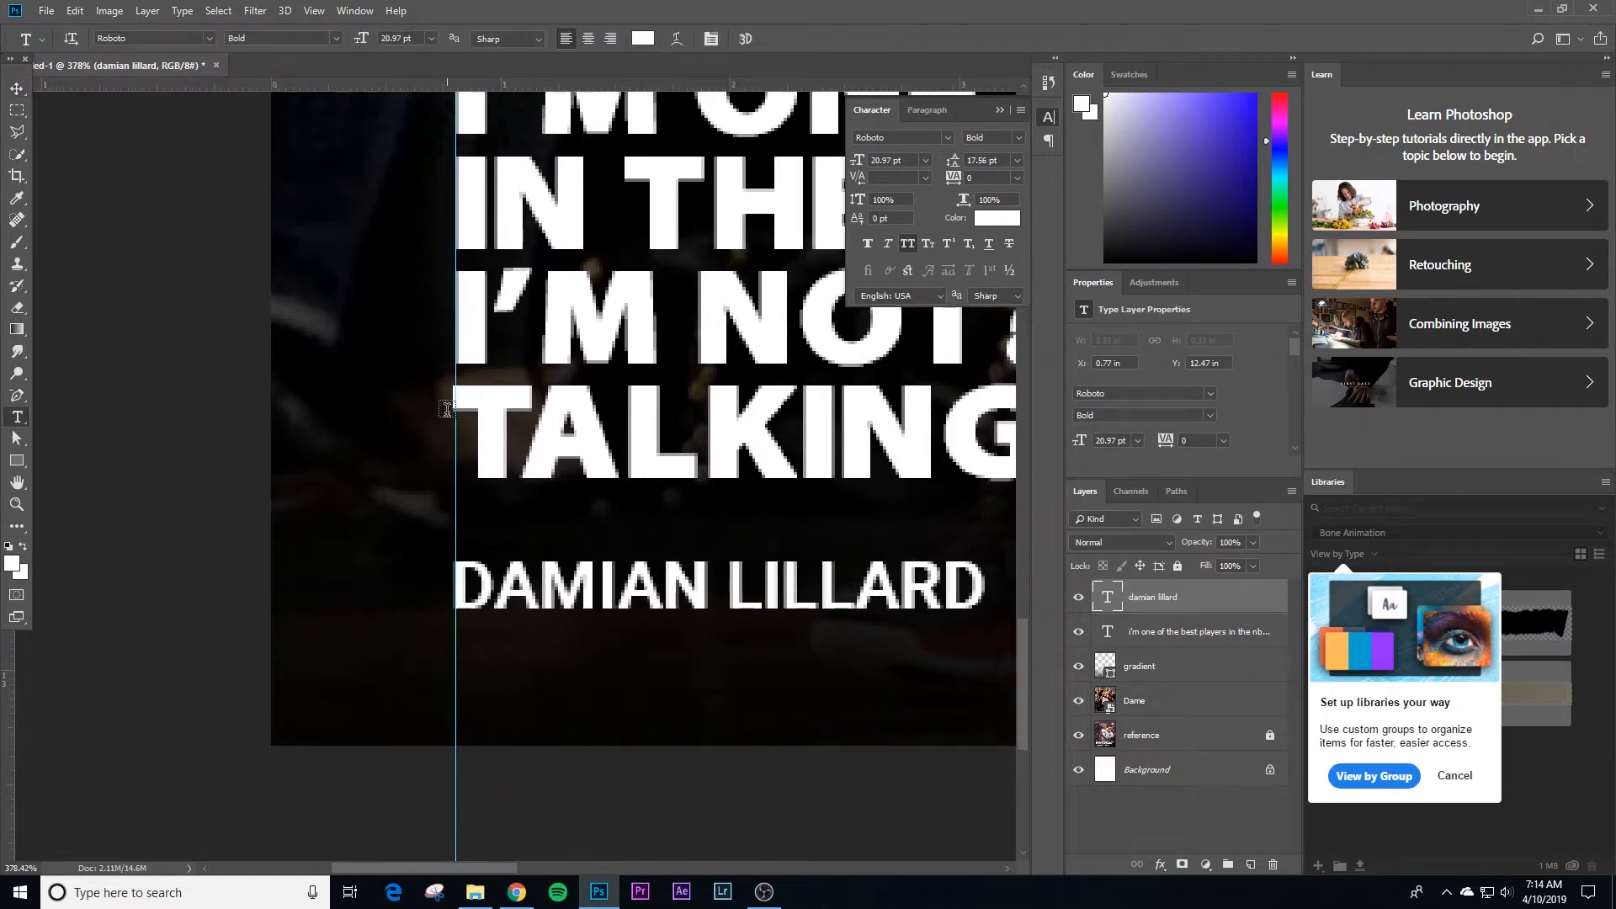
left_click(449, 409)
key("alt+Right")
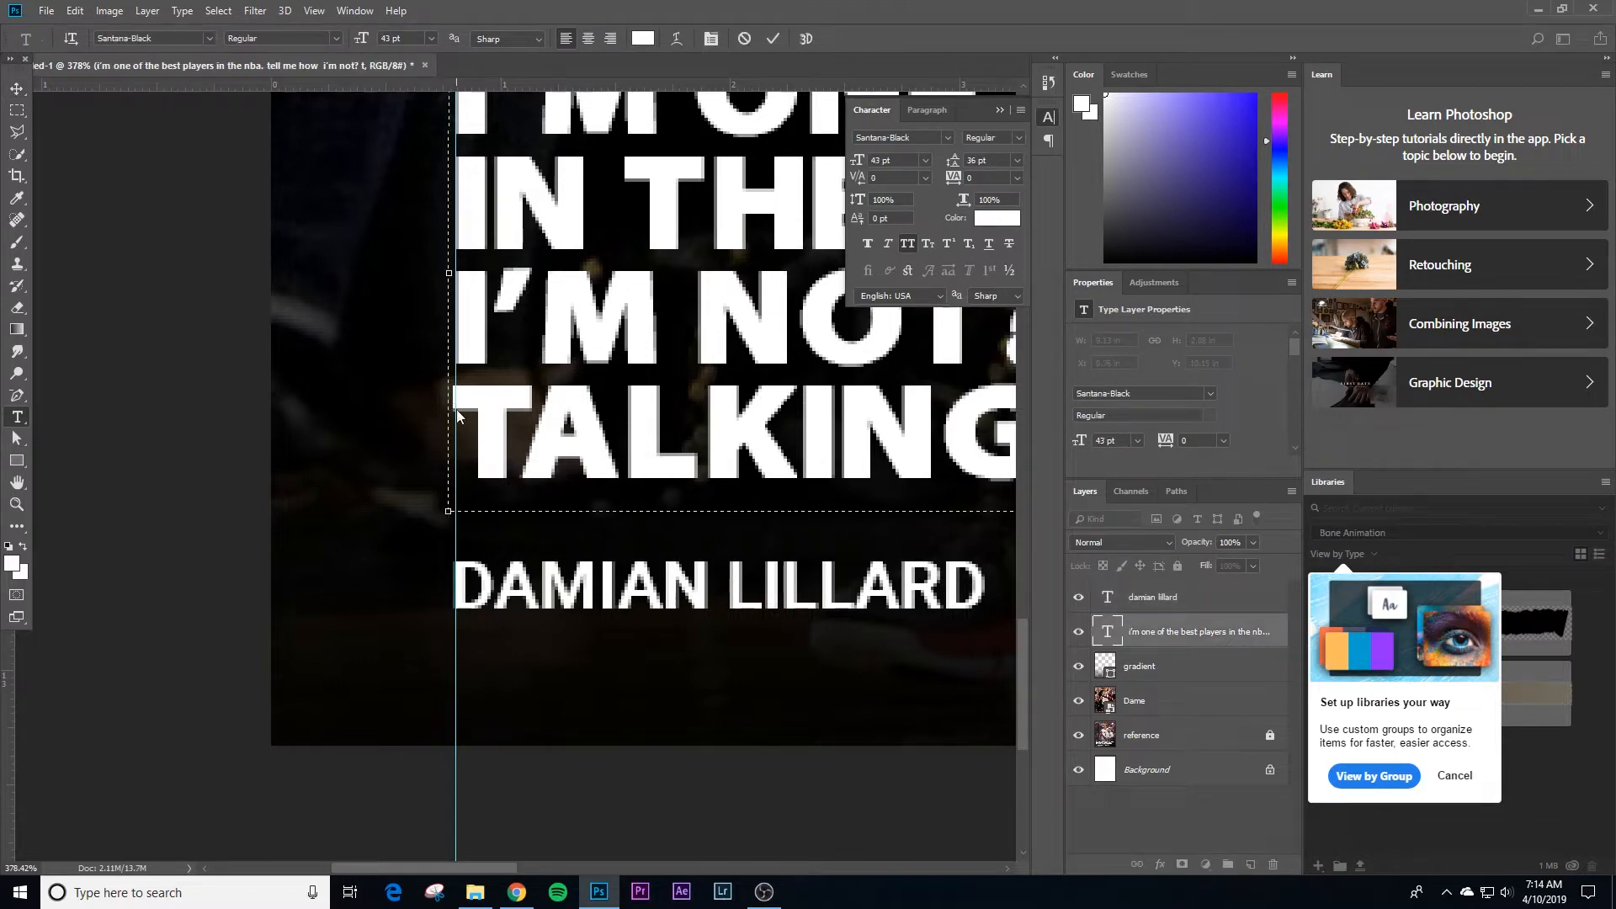
left_click_drag(523, 350, 439, 415)
left_click_drag(438, 414, 256, 586)
key("v")
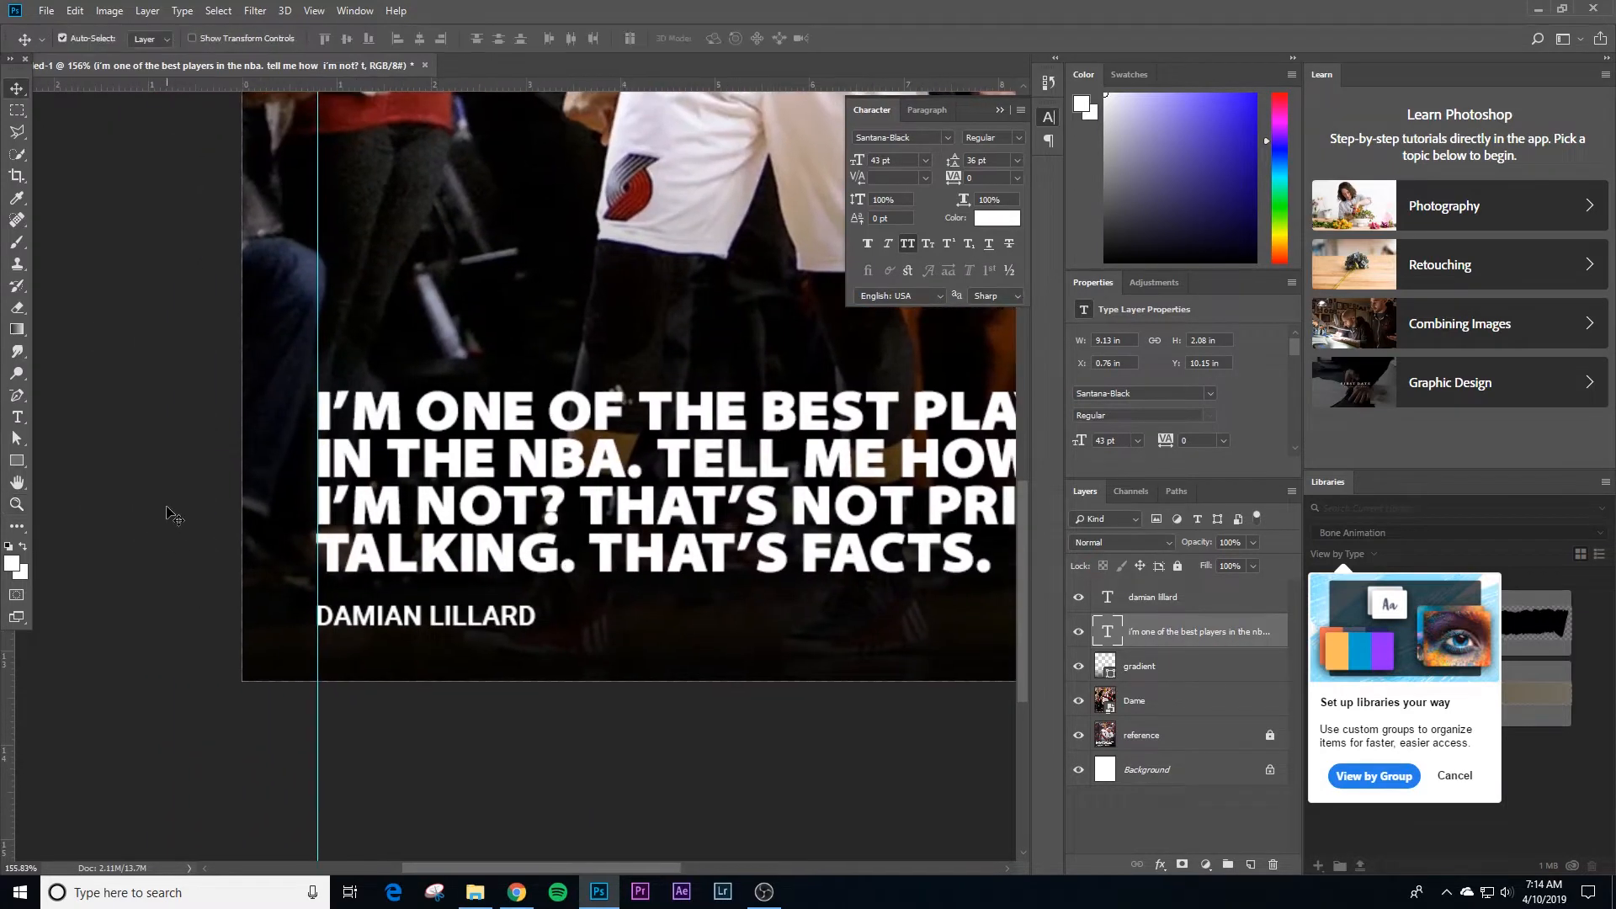
Step: Deselect the quote text layer and hide the guides
left_click(169, 511)
key("ctrl+semicolon")
key("z")
left_click(602, 493, "alt")
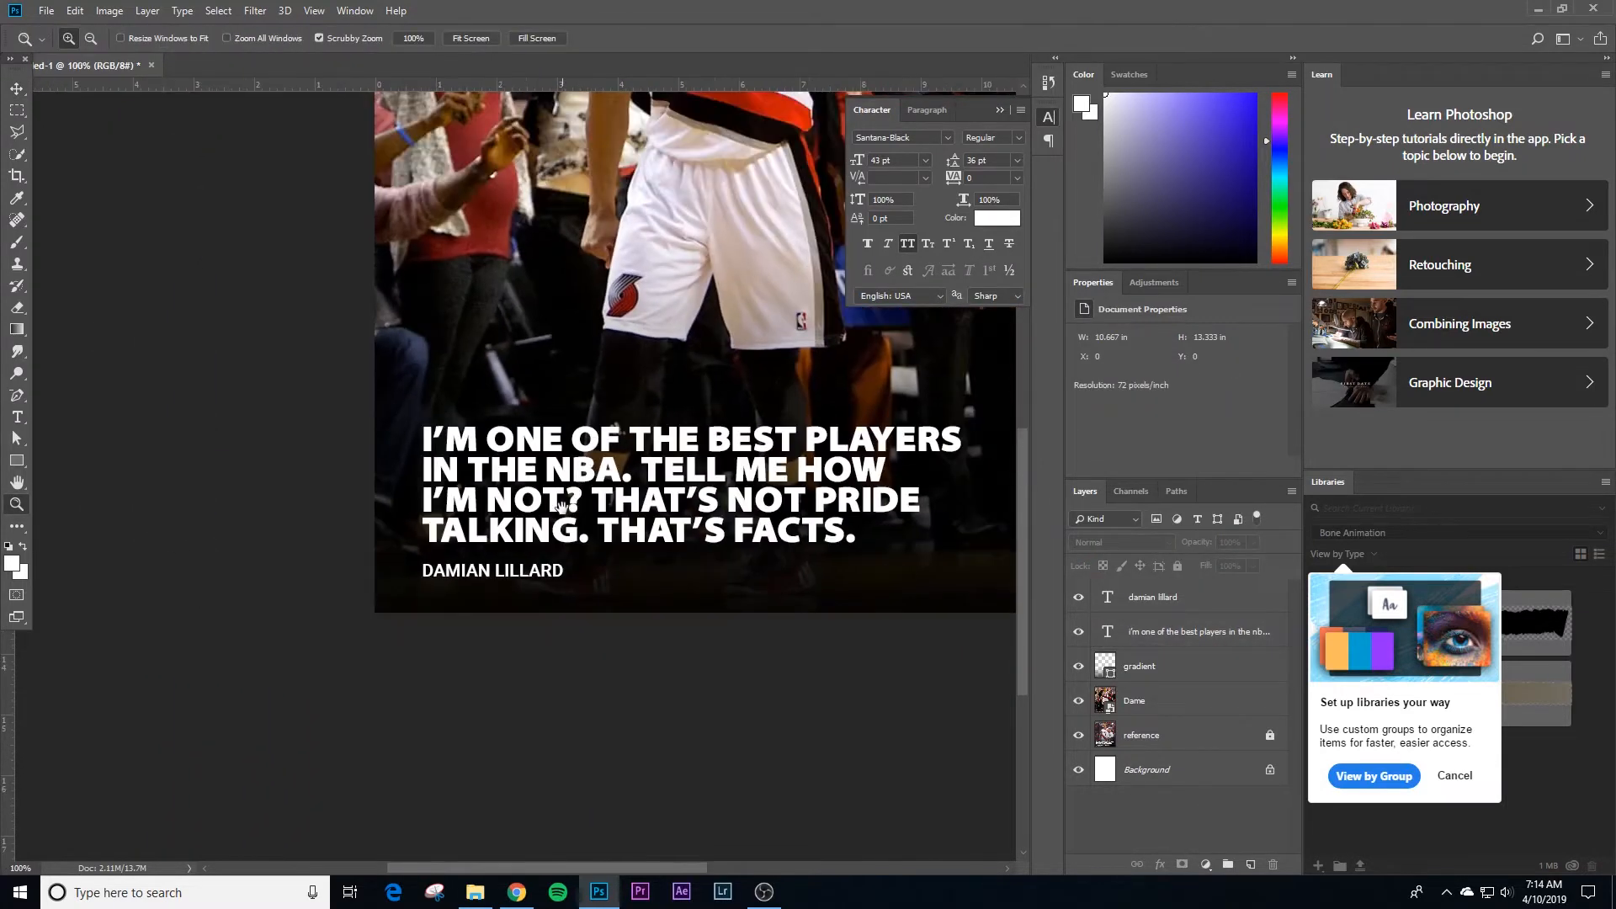
left_click_drag(514, 489, 308, 583)
key("v")
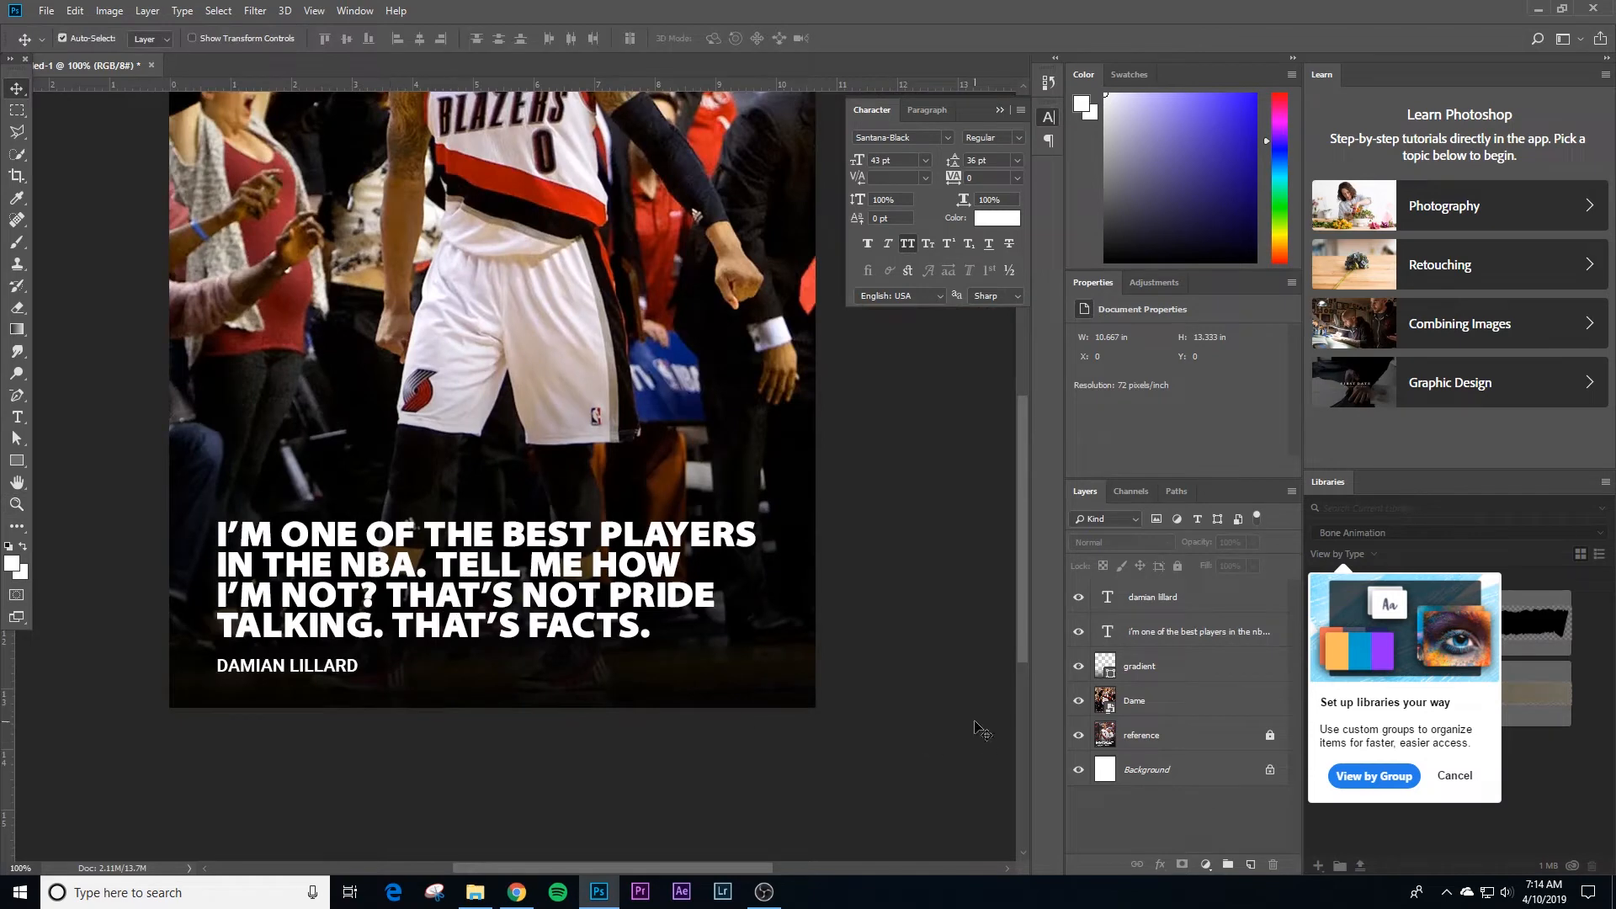
Step: Hide the name, quote, gradient and Dame layers so that only the reference graphic shows
key("ctrl+0")
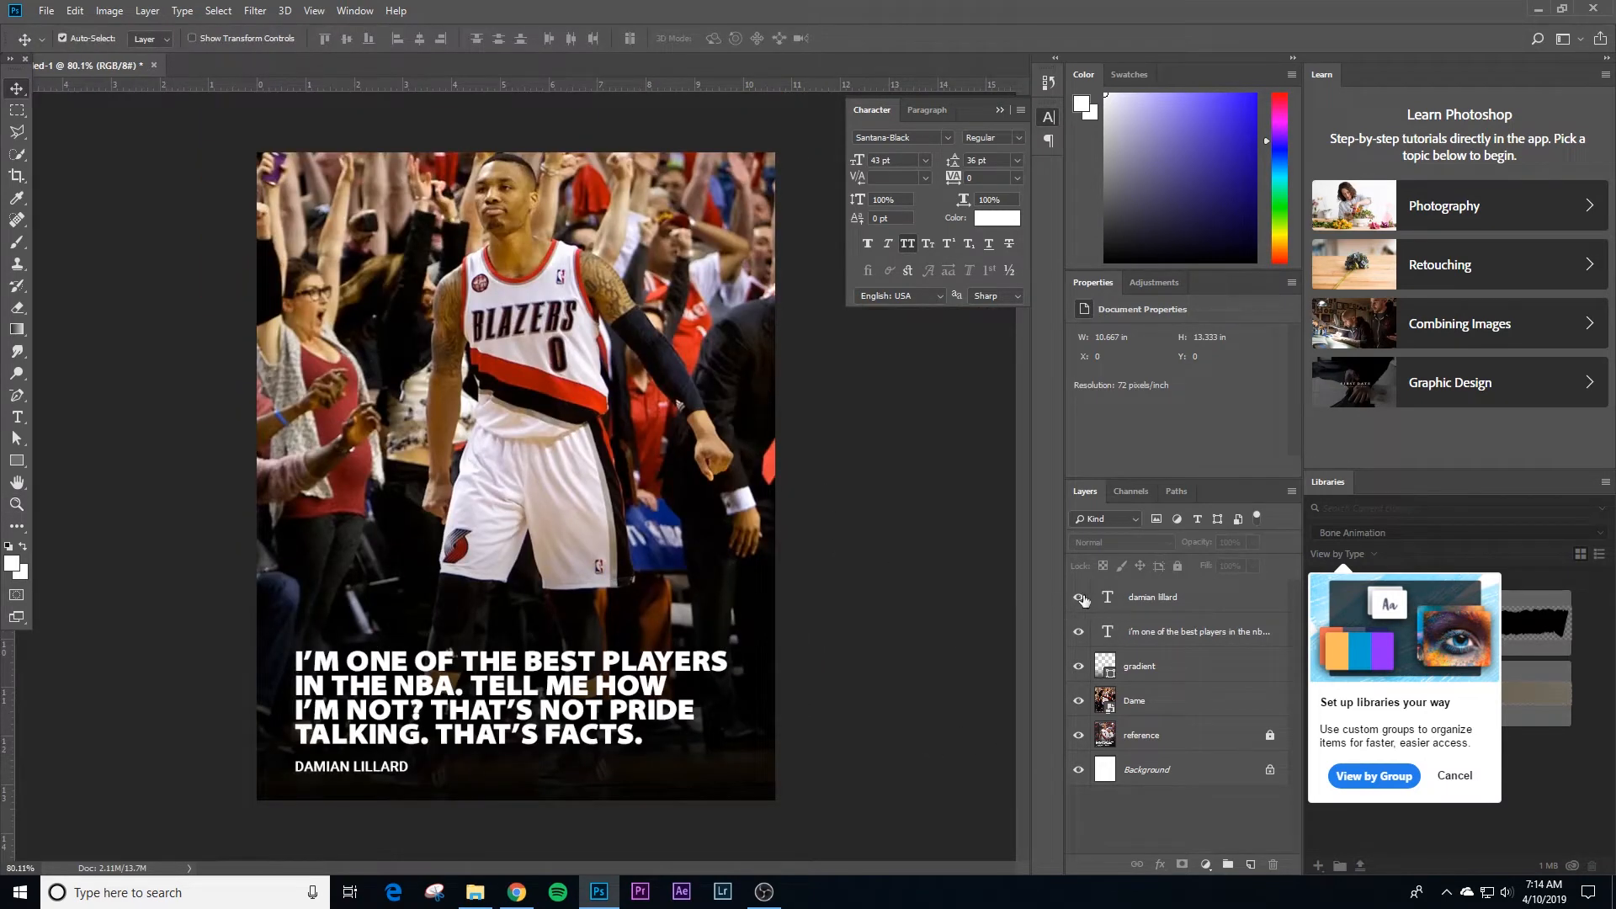
left_click(1084, 630)
left_click(1081, 667)
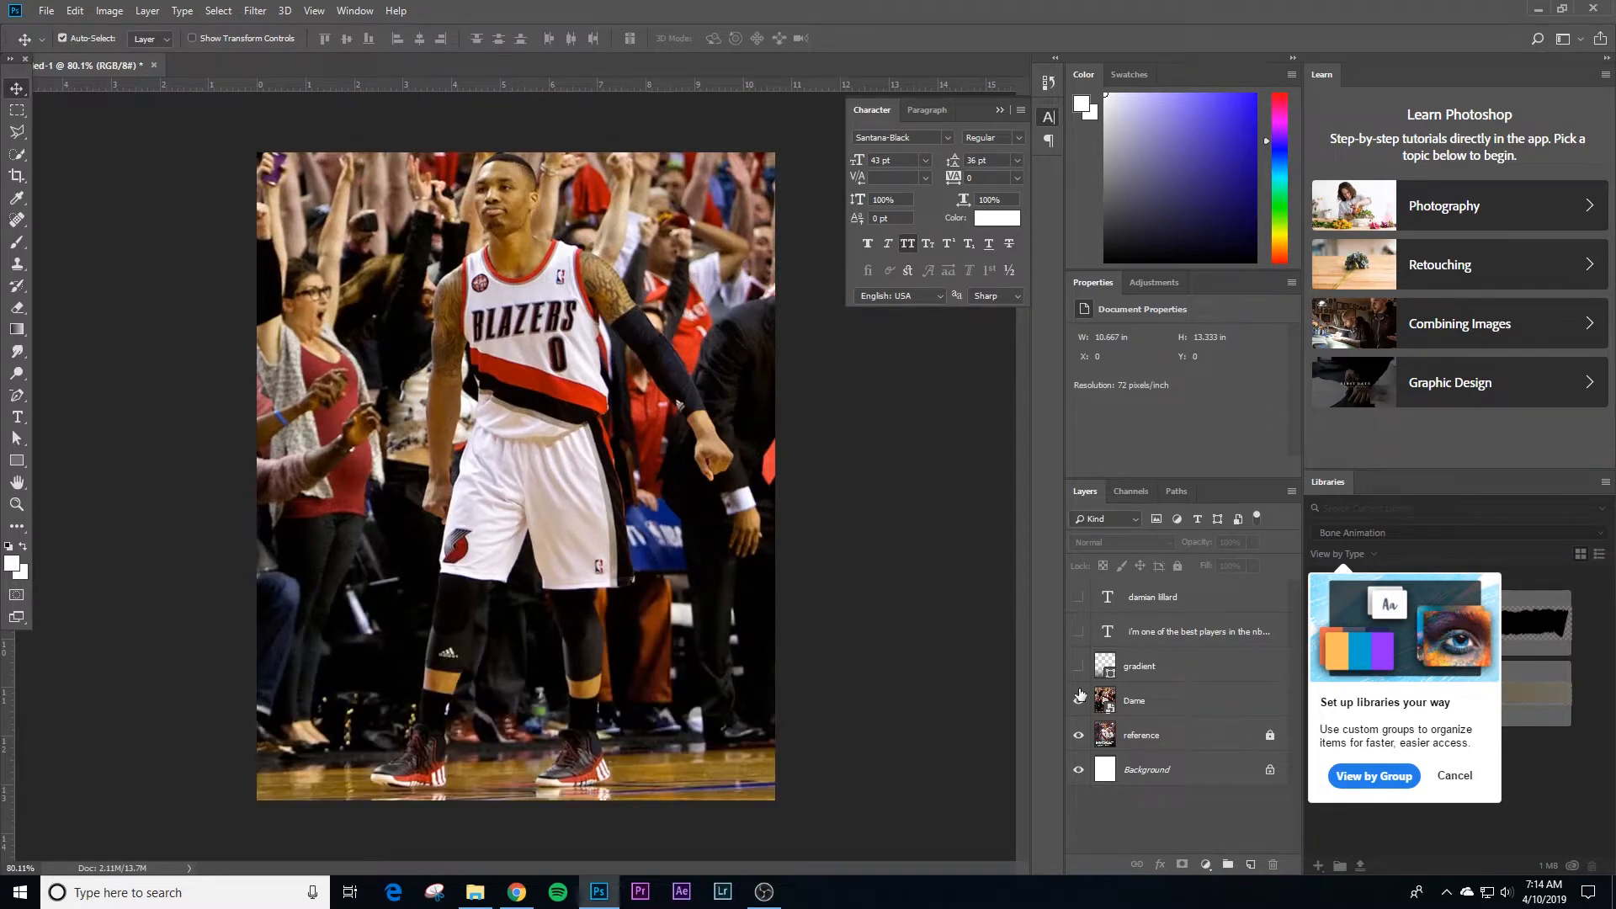
left_click(1079, 699)
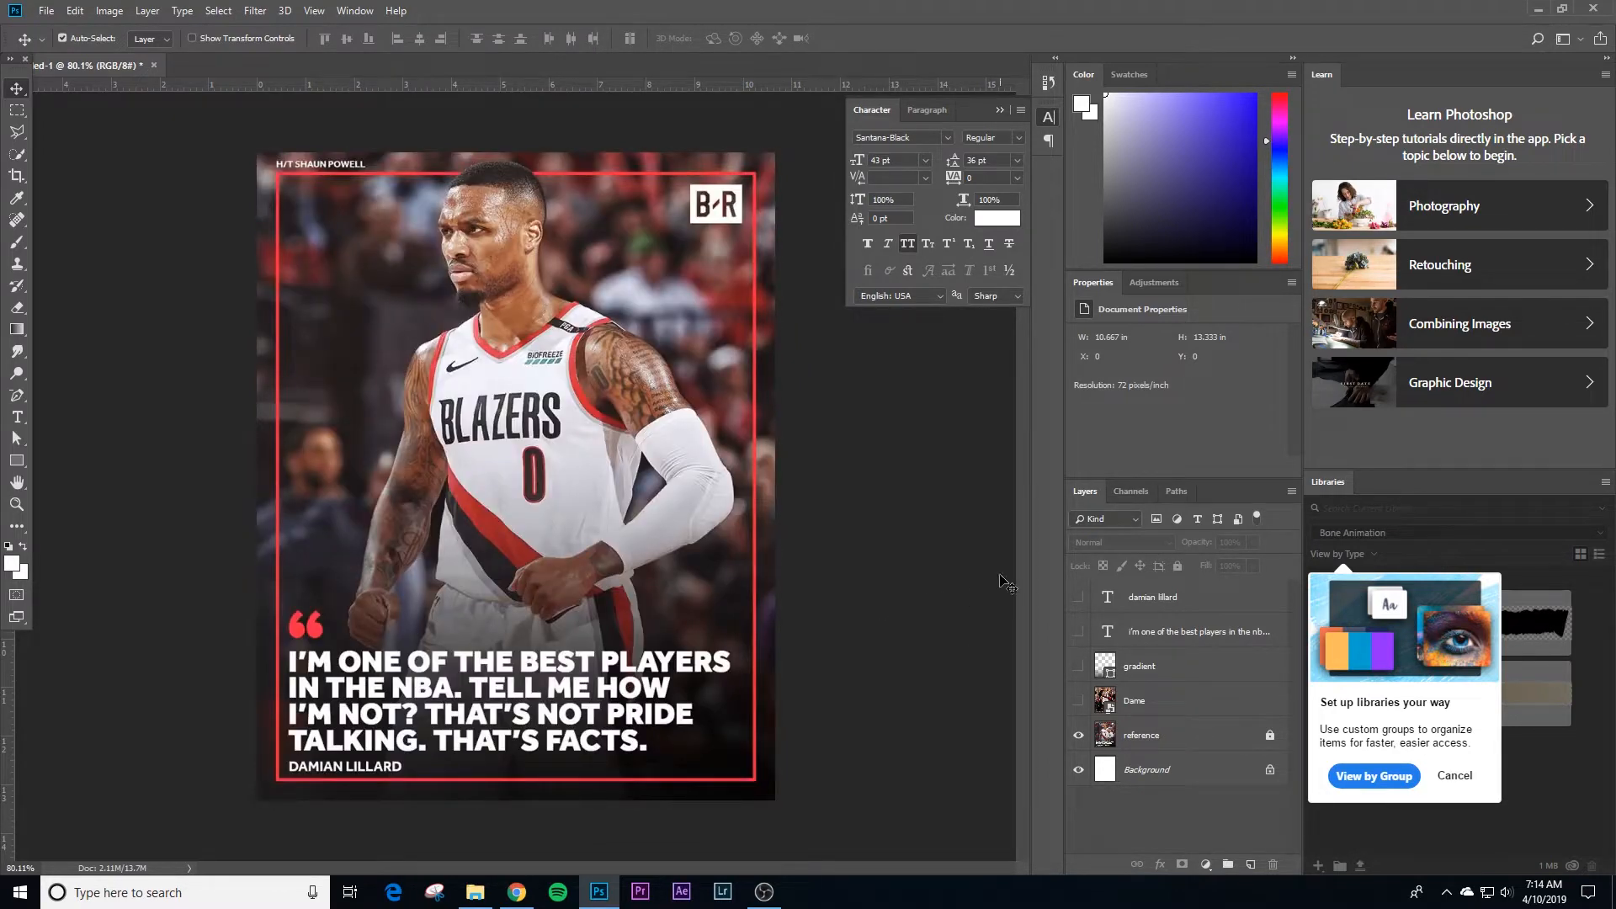
left_click(1077, 700)
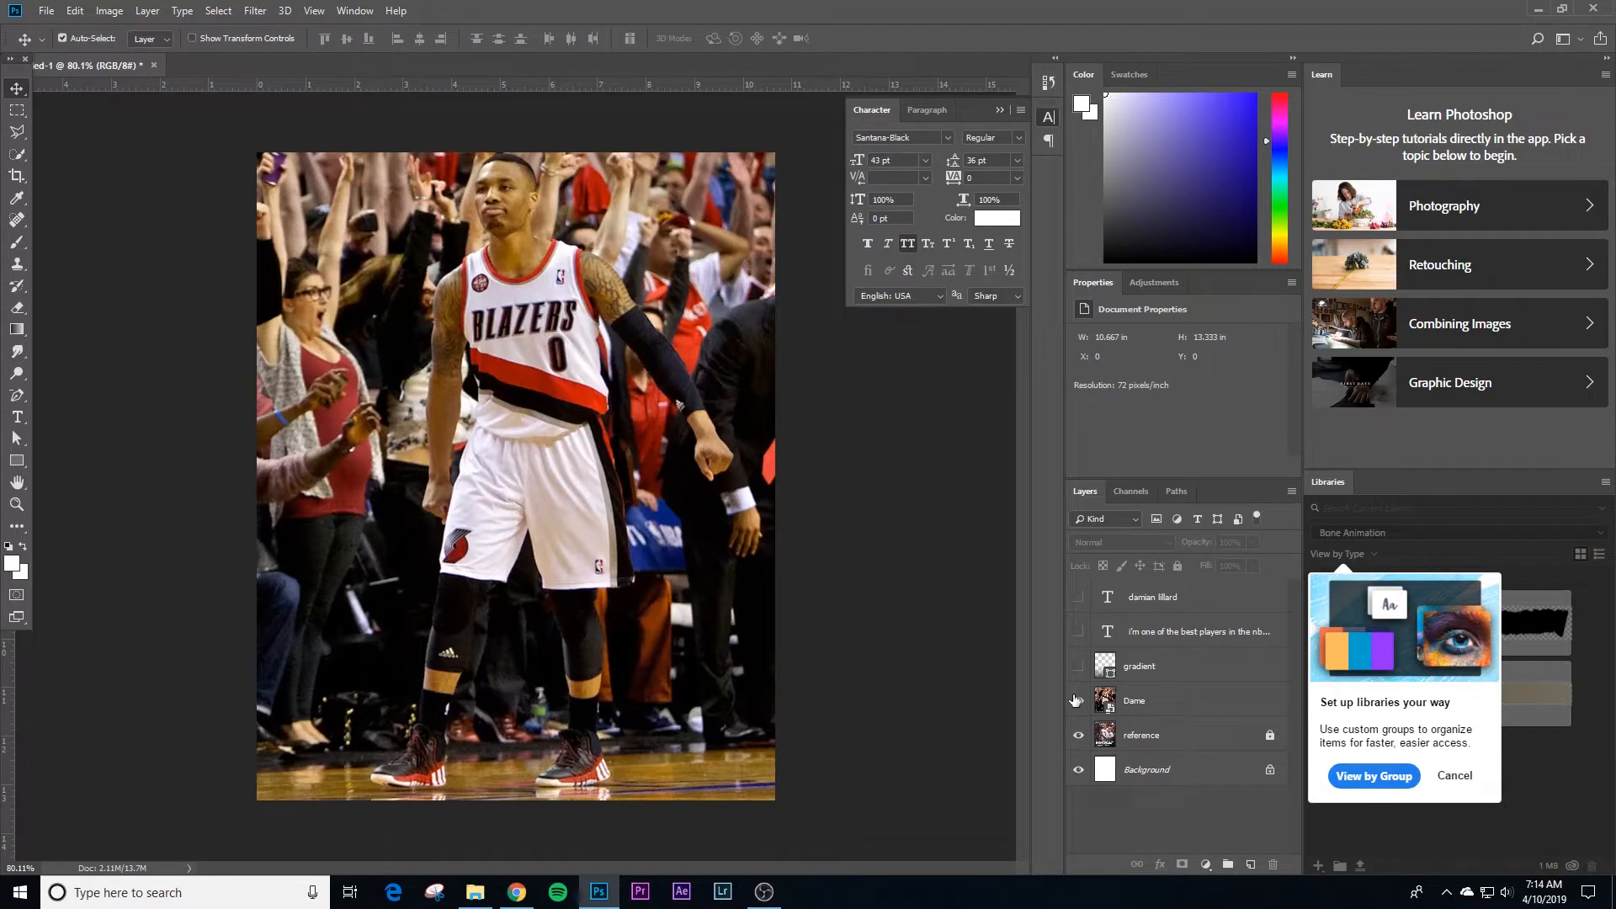
left_click(1077, 699)
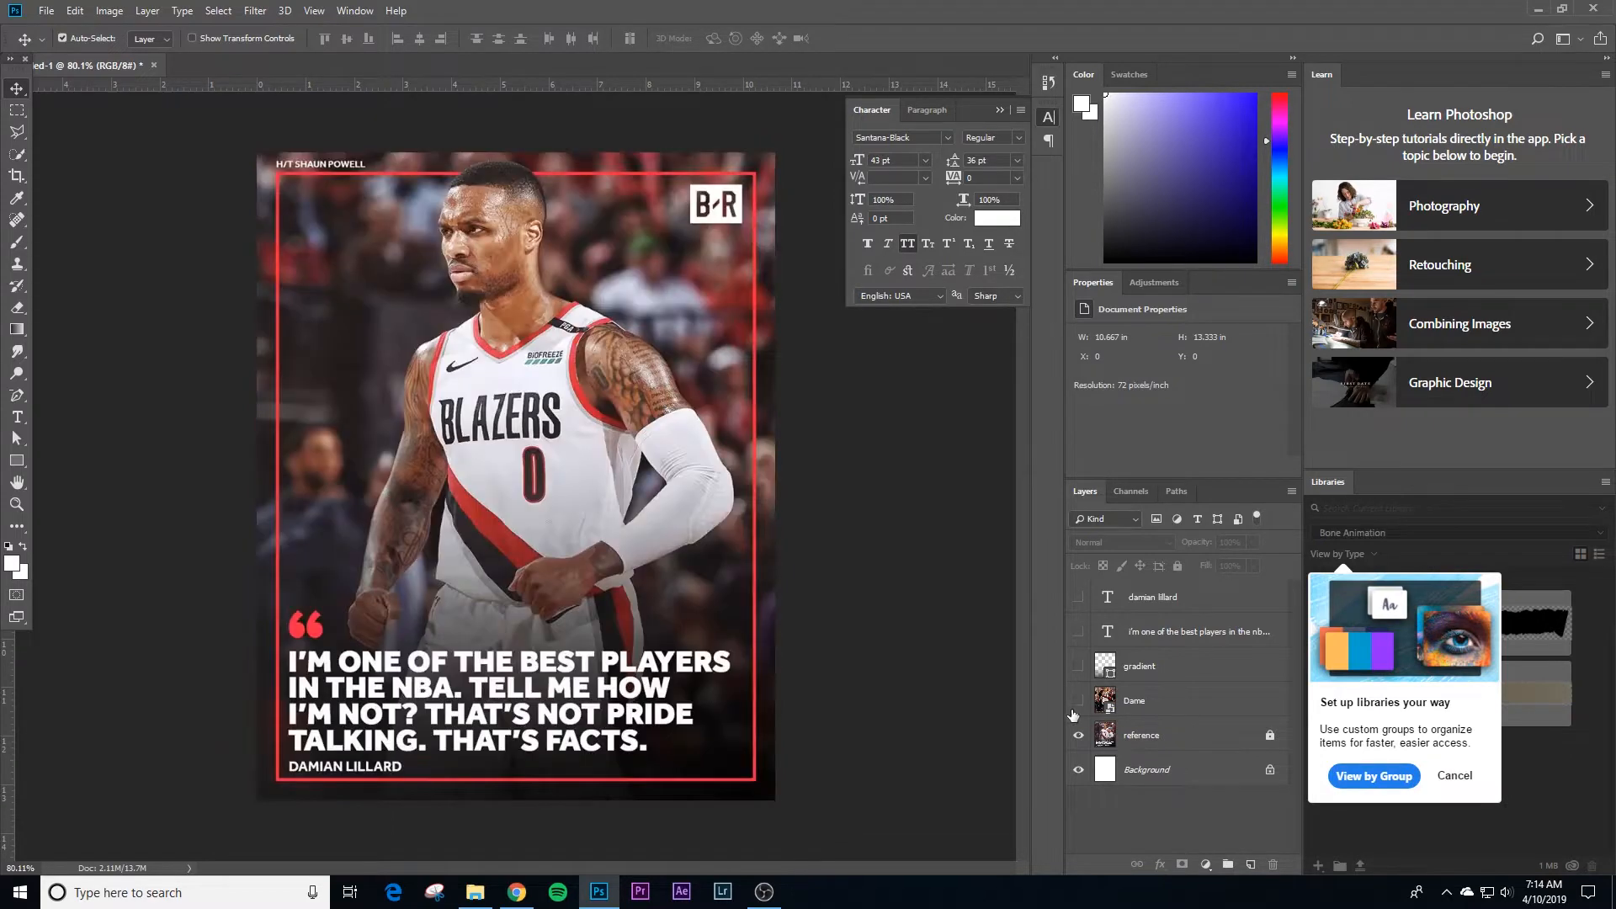
Step: Draw a rectangle of about 708 by 900 px over the reference's red border and remove its fill
left_click(17, 461)
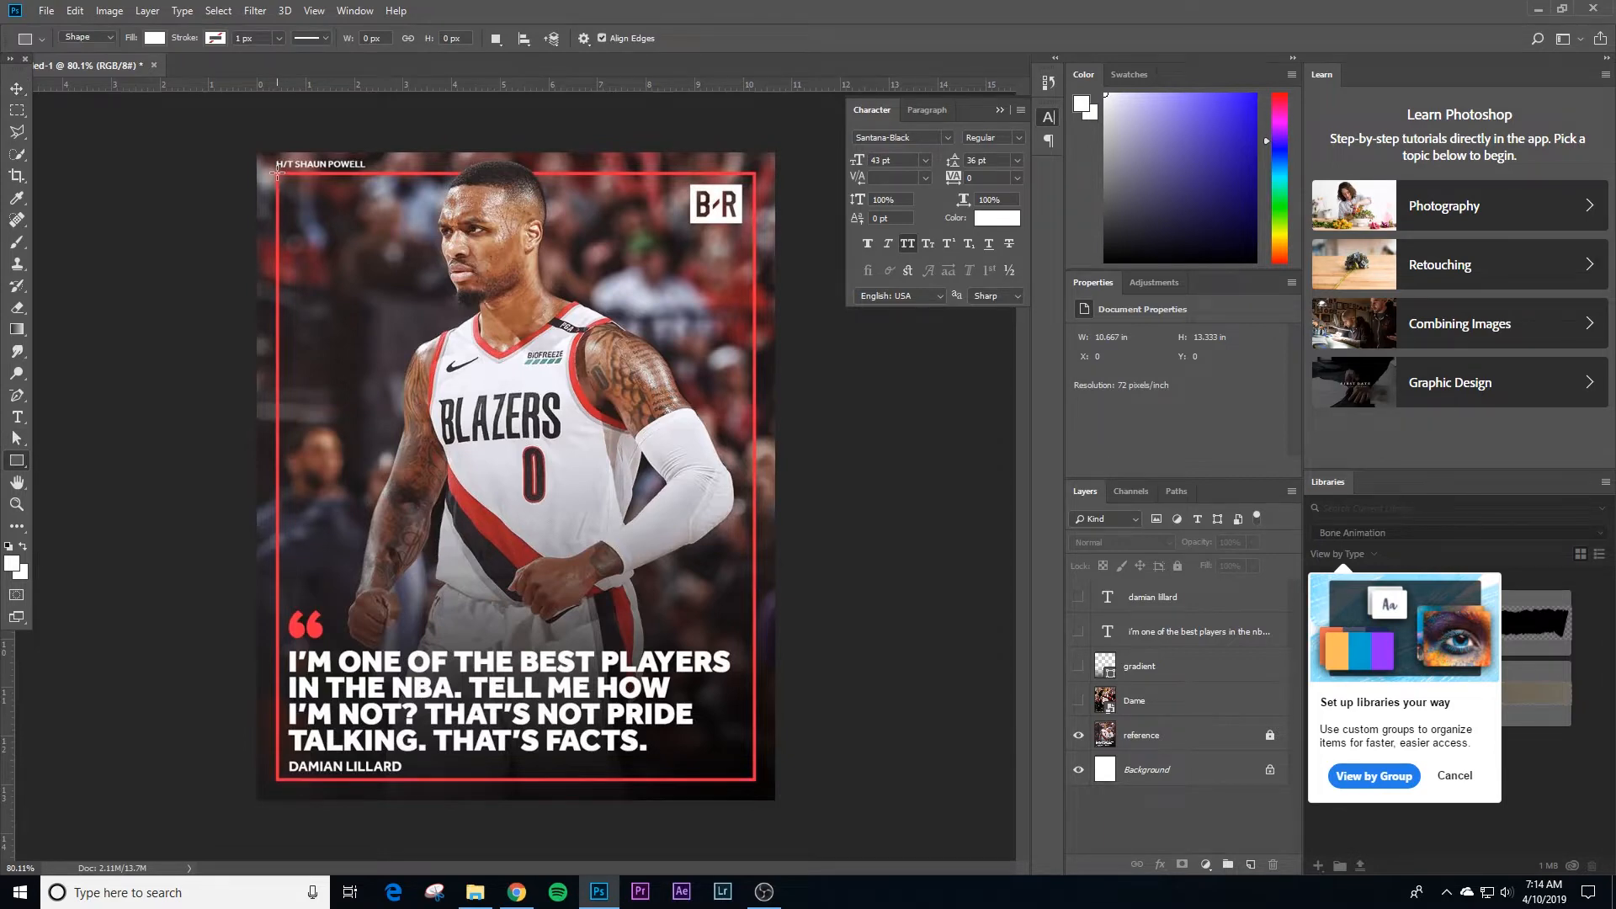
left_click_drag(277, 174, 753, 780)
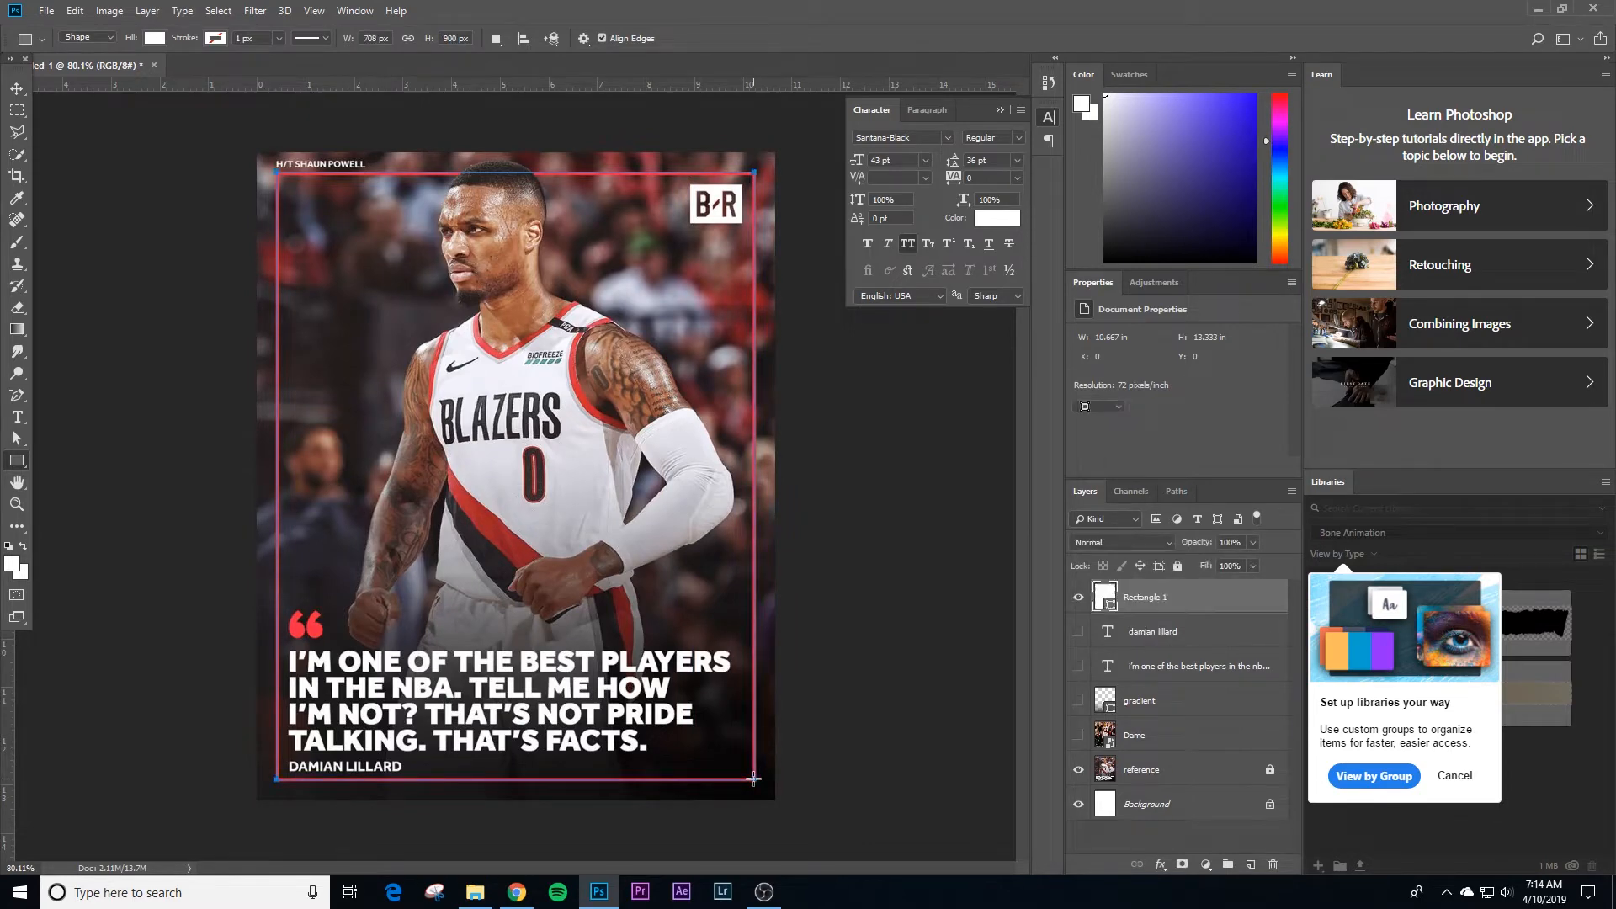
left_click(155, 38)
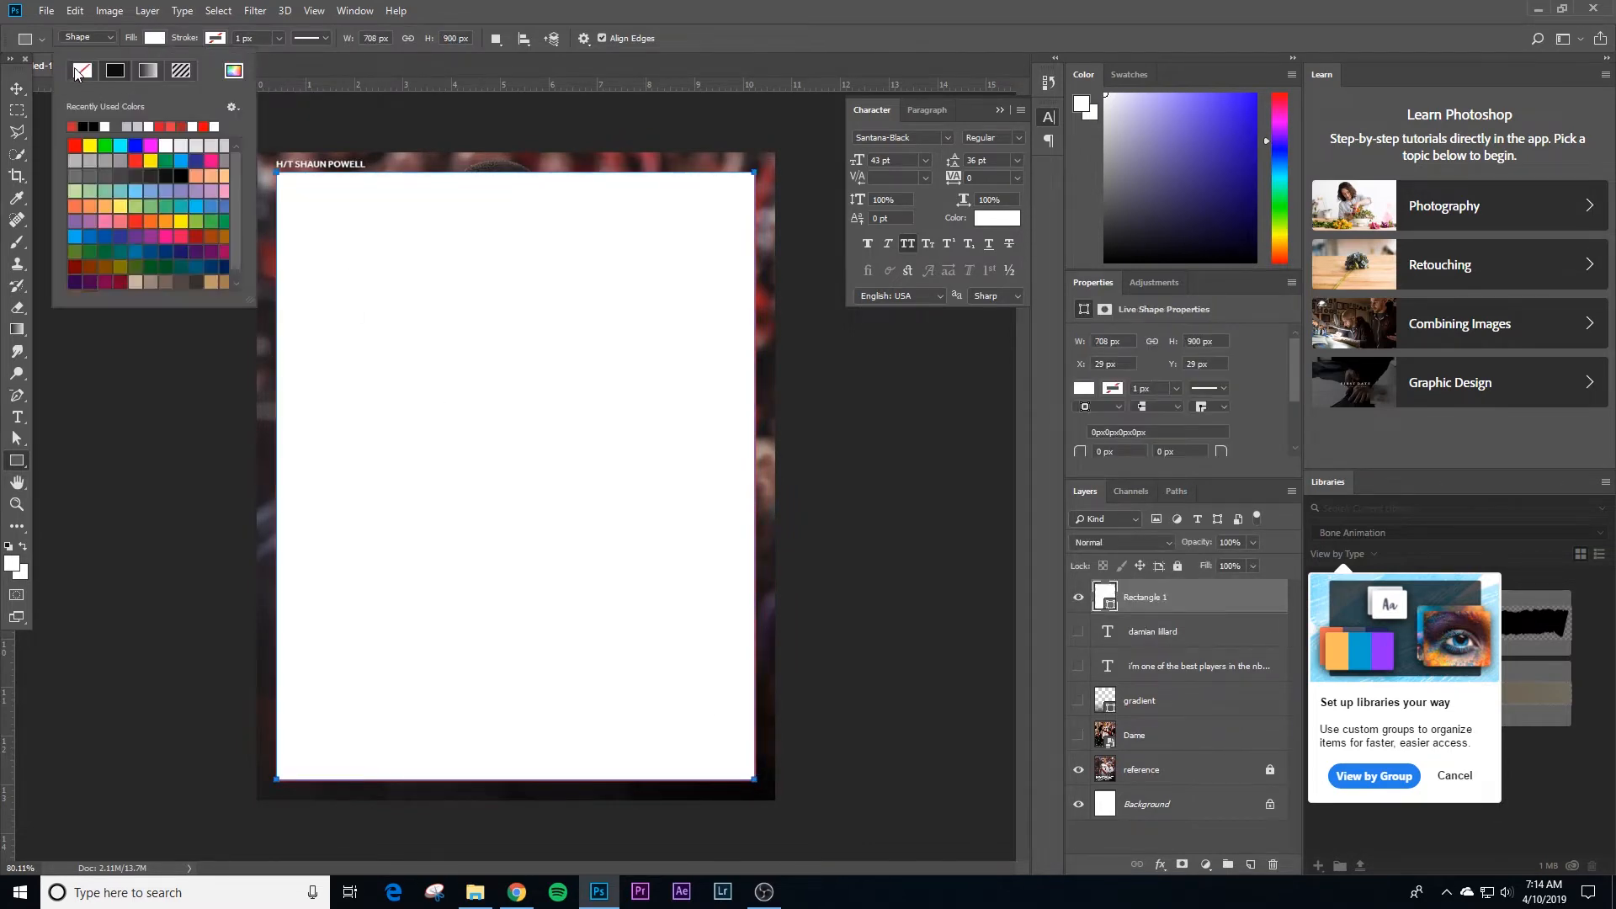
left_click(81, 71)
Step: Give the rectangle a 6 px stroke in the red cd3d34 sampled from the reference player's jersey trim
left_click(215, 38)
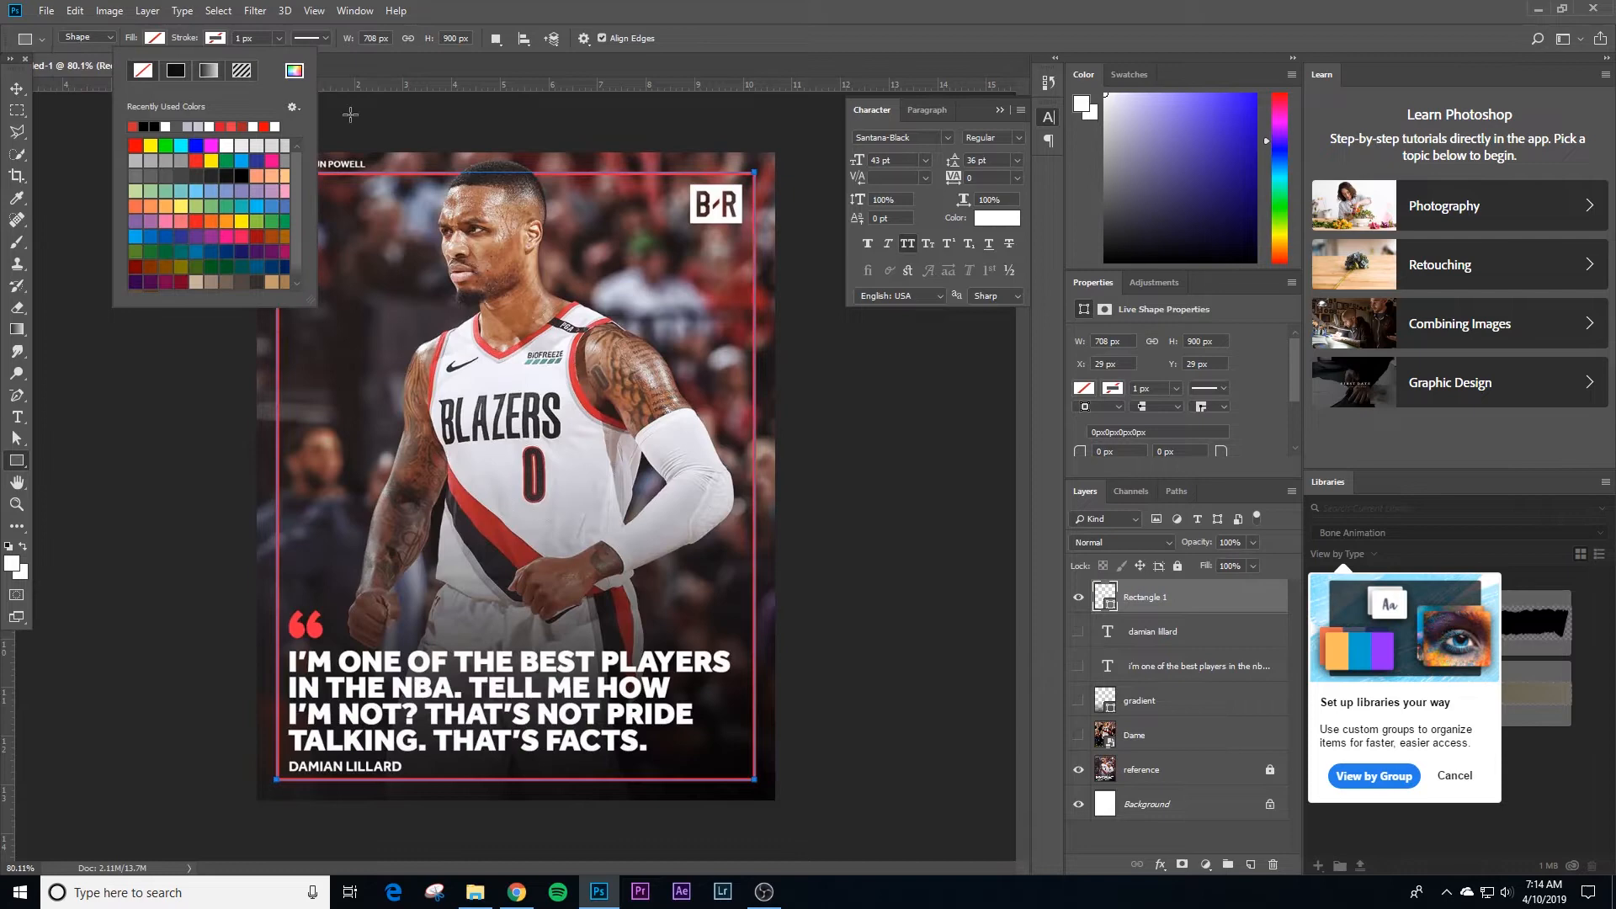
left_click(294, 70)
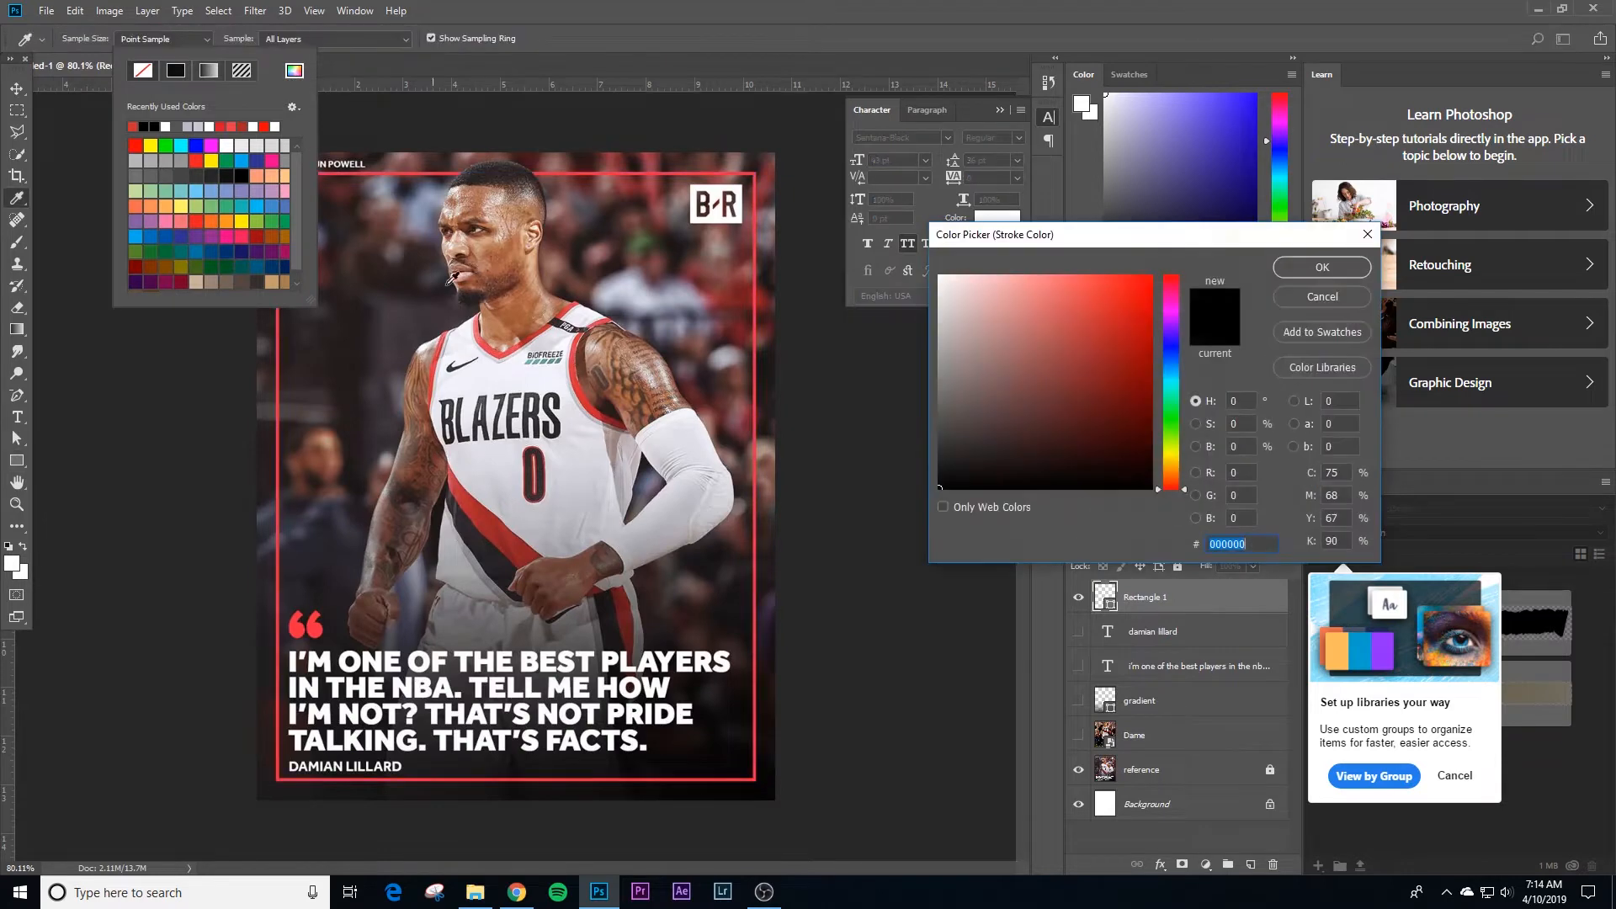
left_click(580, 373)
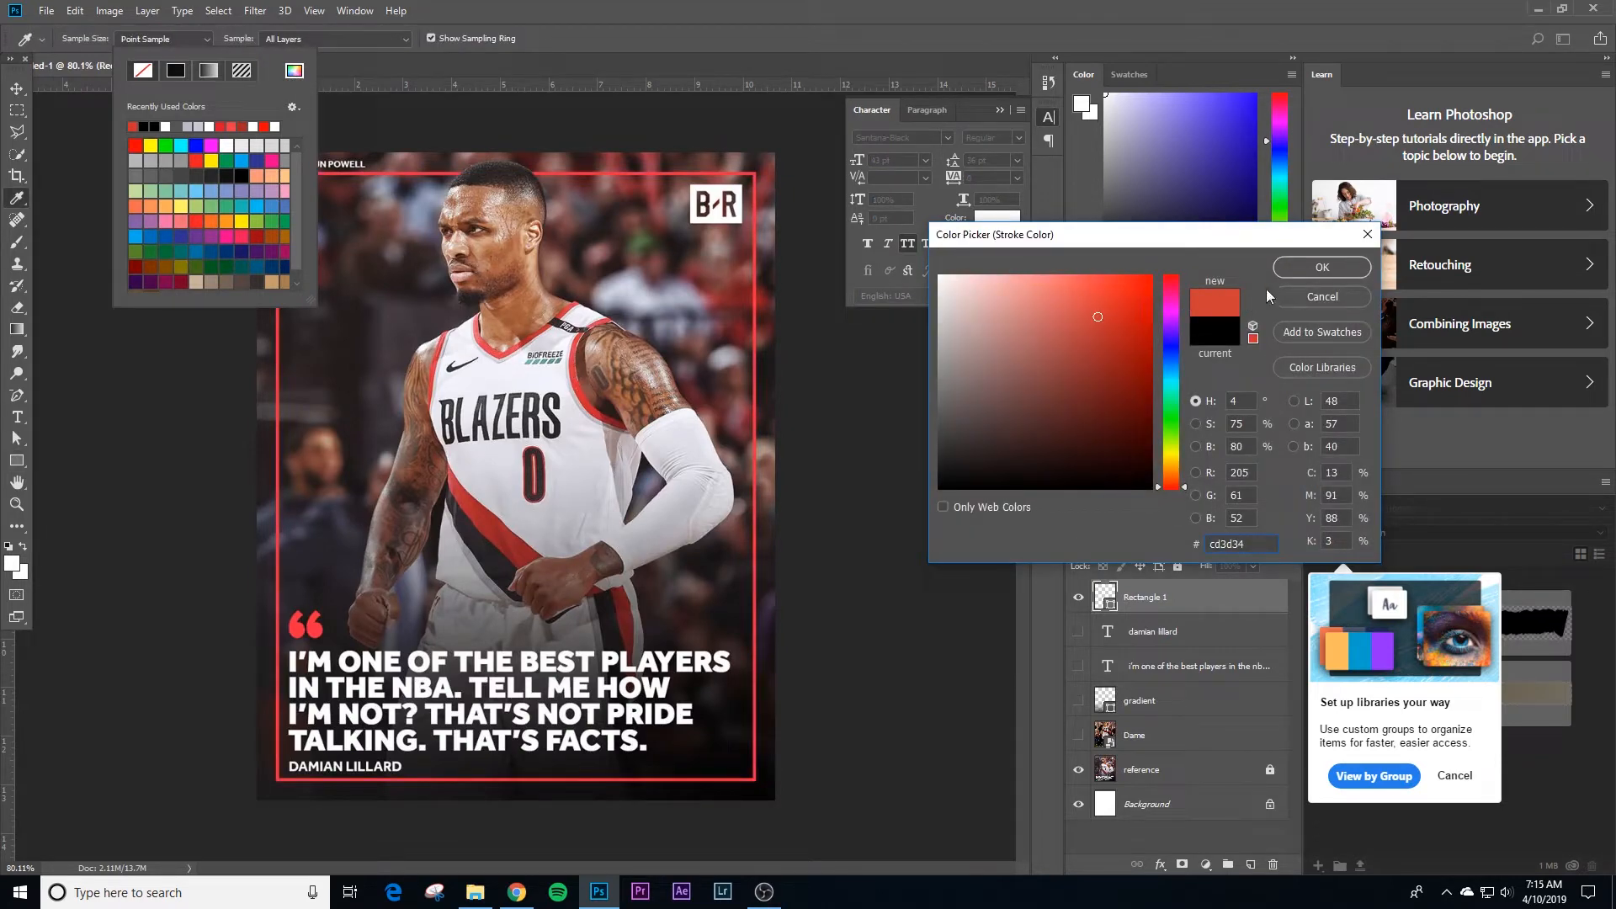
left_click(1297, 268)
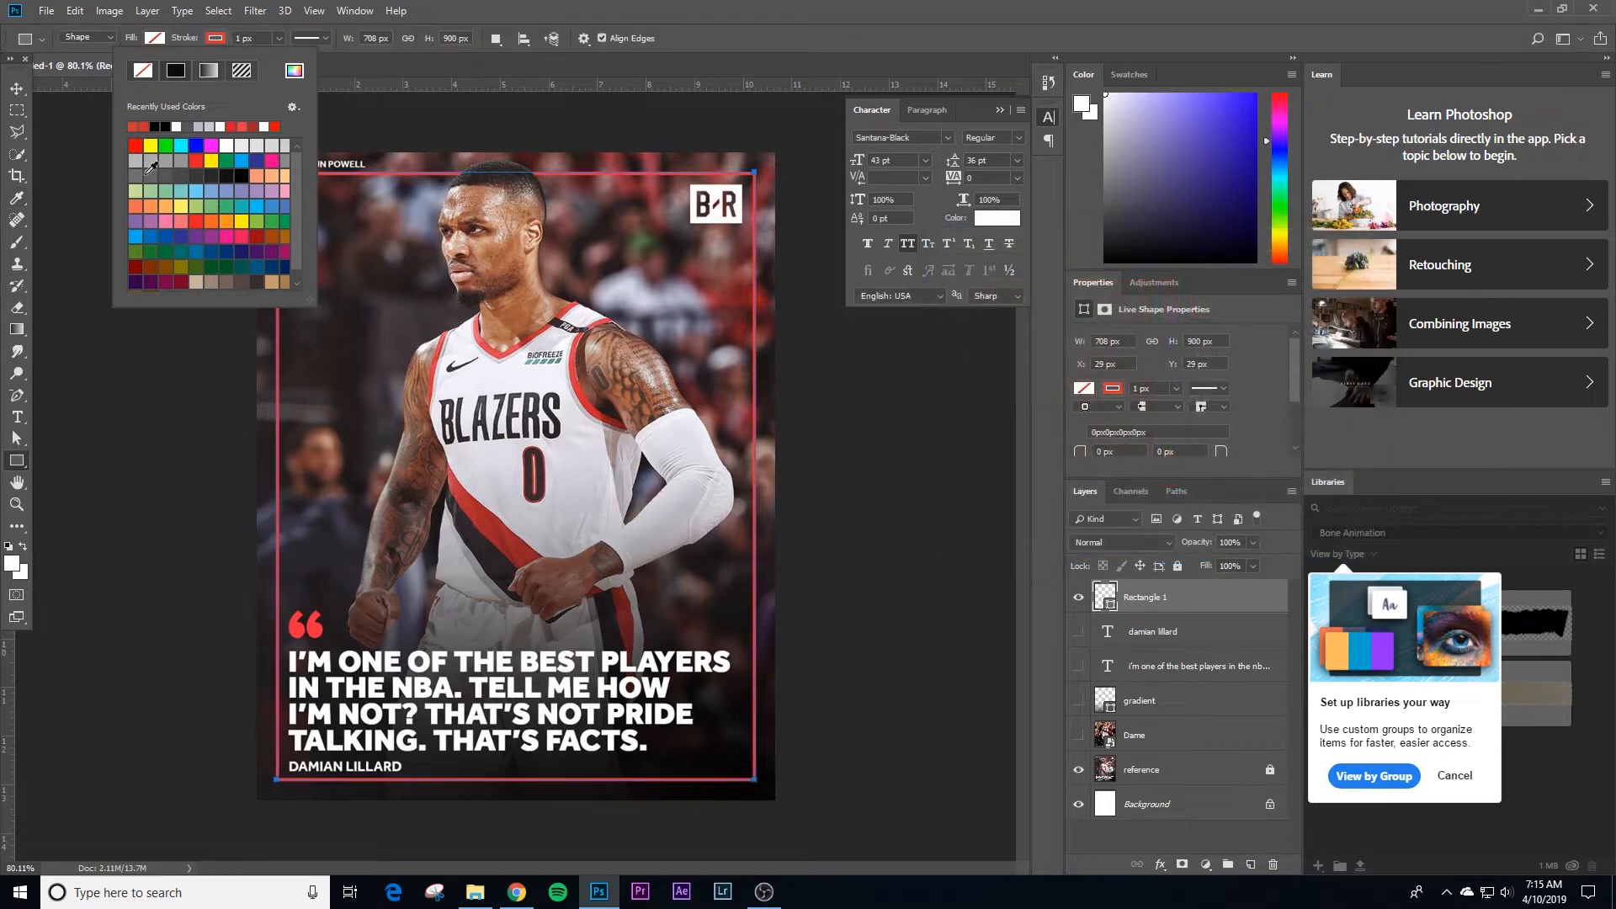
left_click(240, 36)
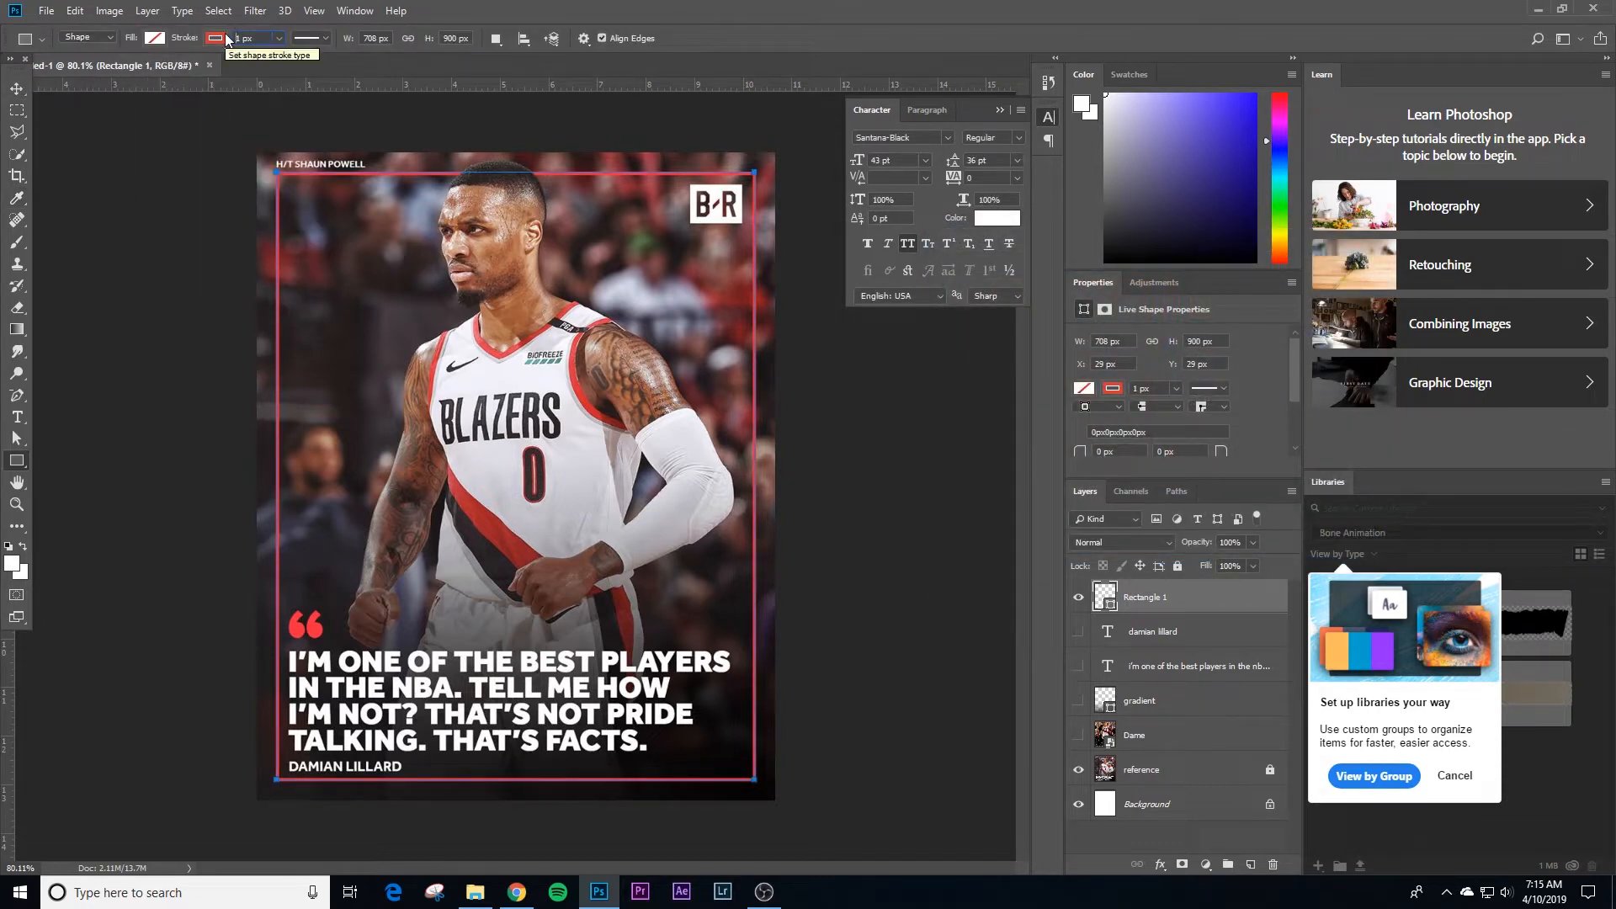
type("6")
key("Return")
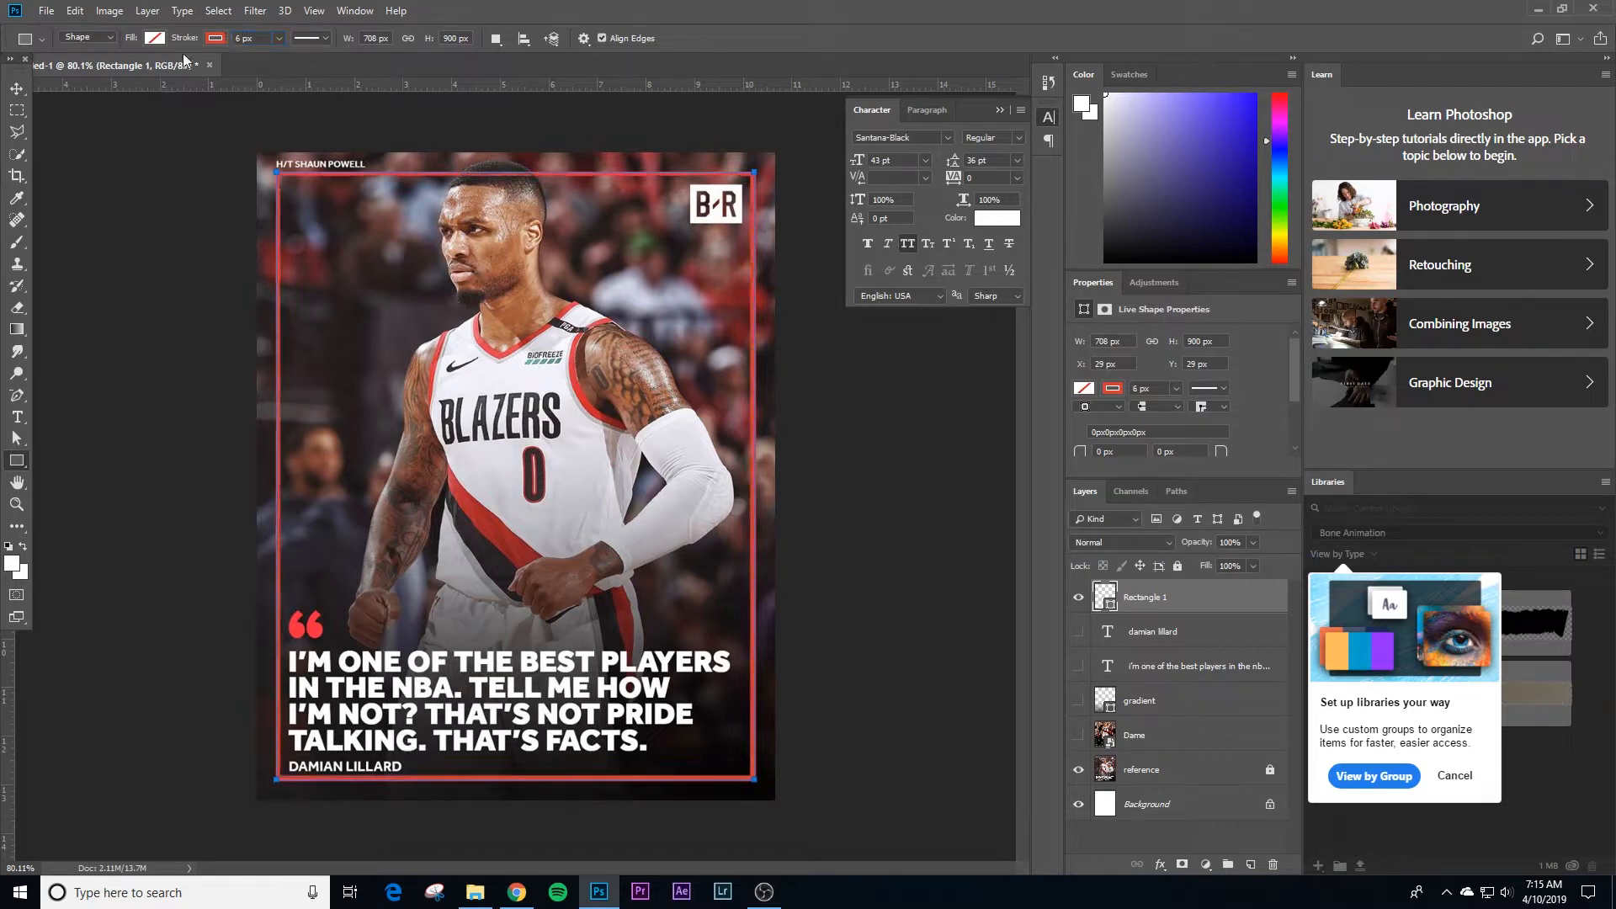
Step: Rename the rectangle layer as red box
left_click(19, 90)
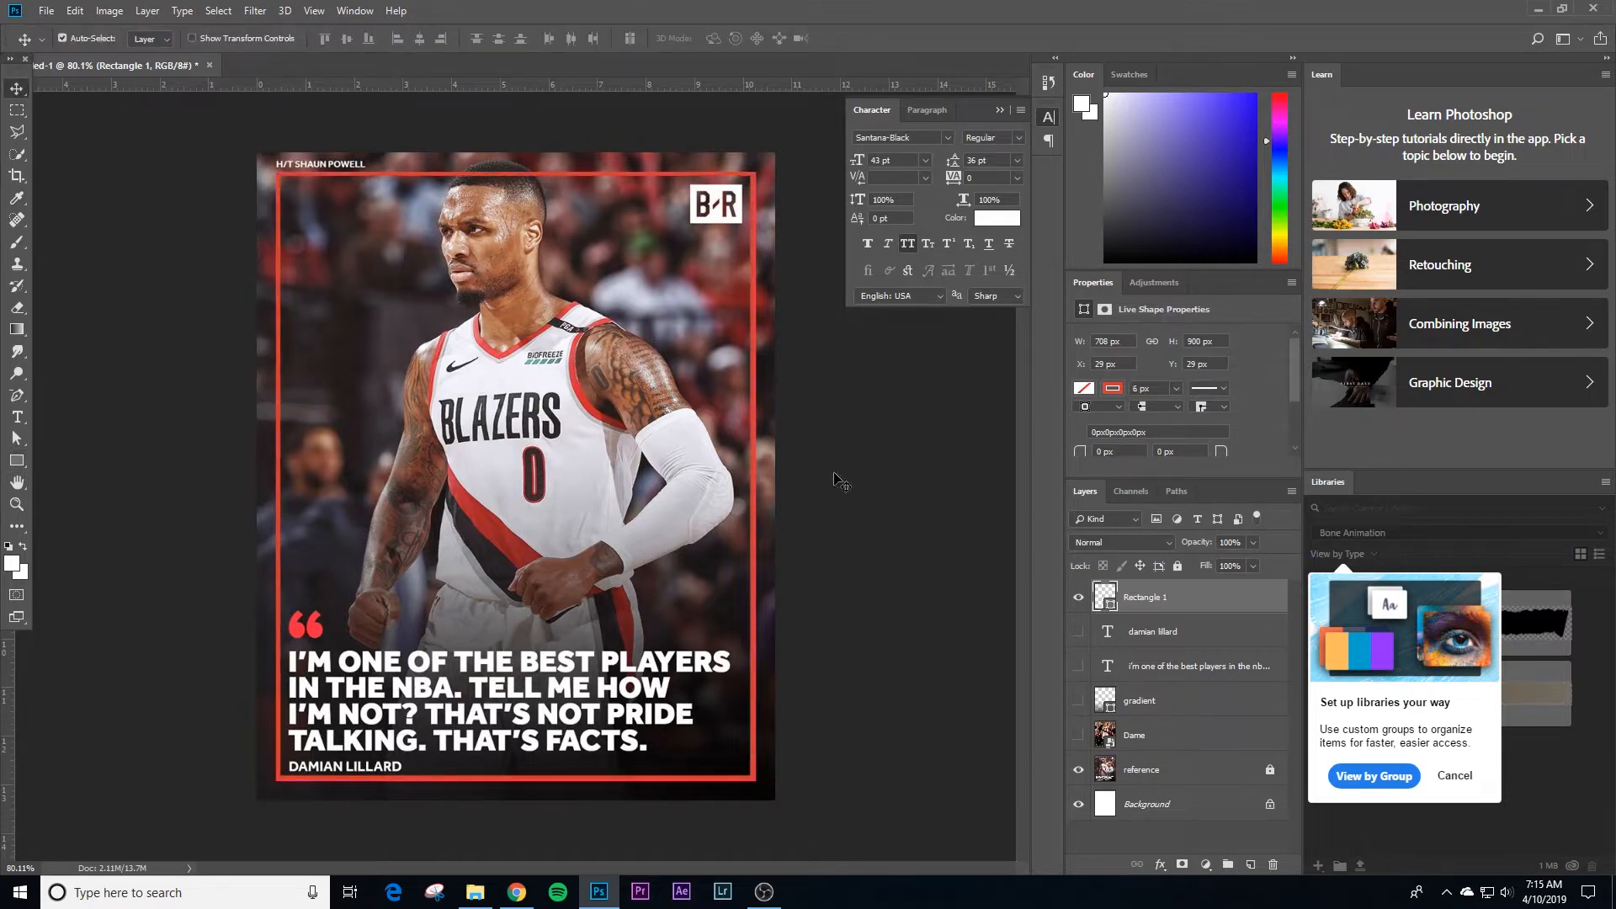
double_click(1160, 600)
type("red box")
key("Return")
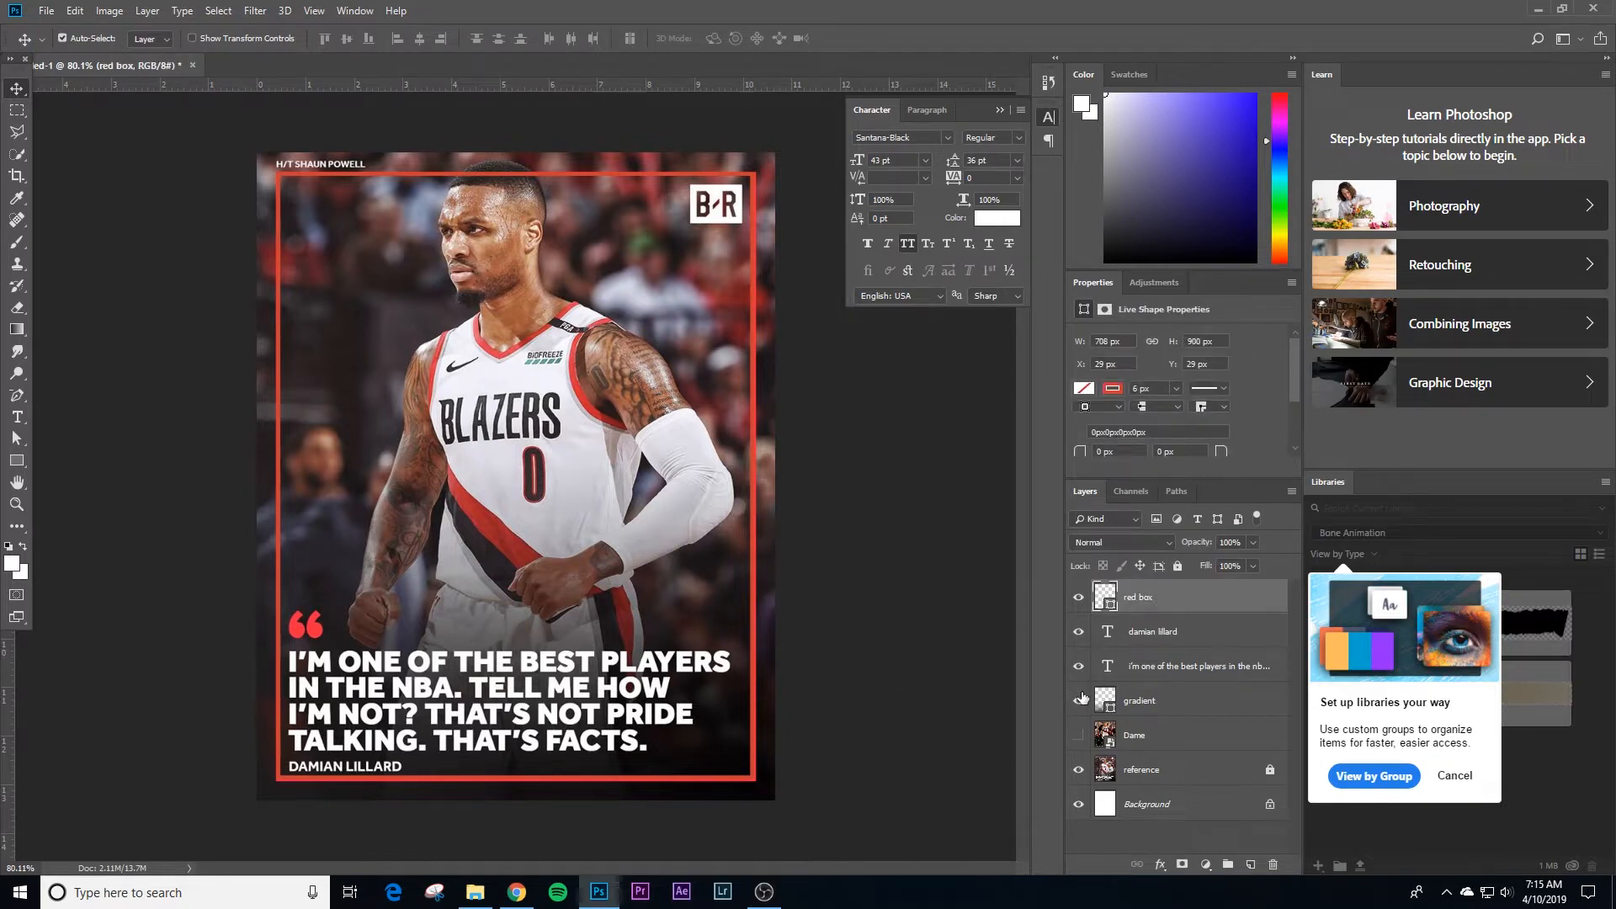
Step: Center the red box horizontally and vertically on the canvas by aligning it with the Background layer
left_click(1182, 805, "ctrl")
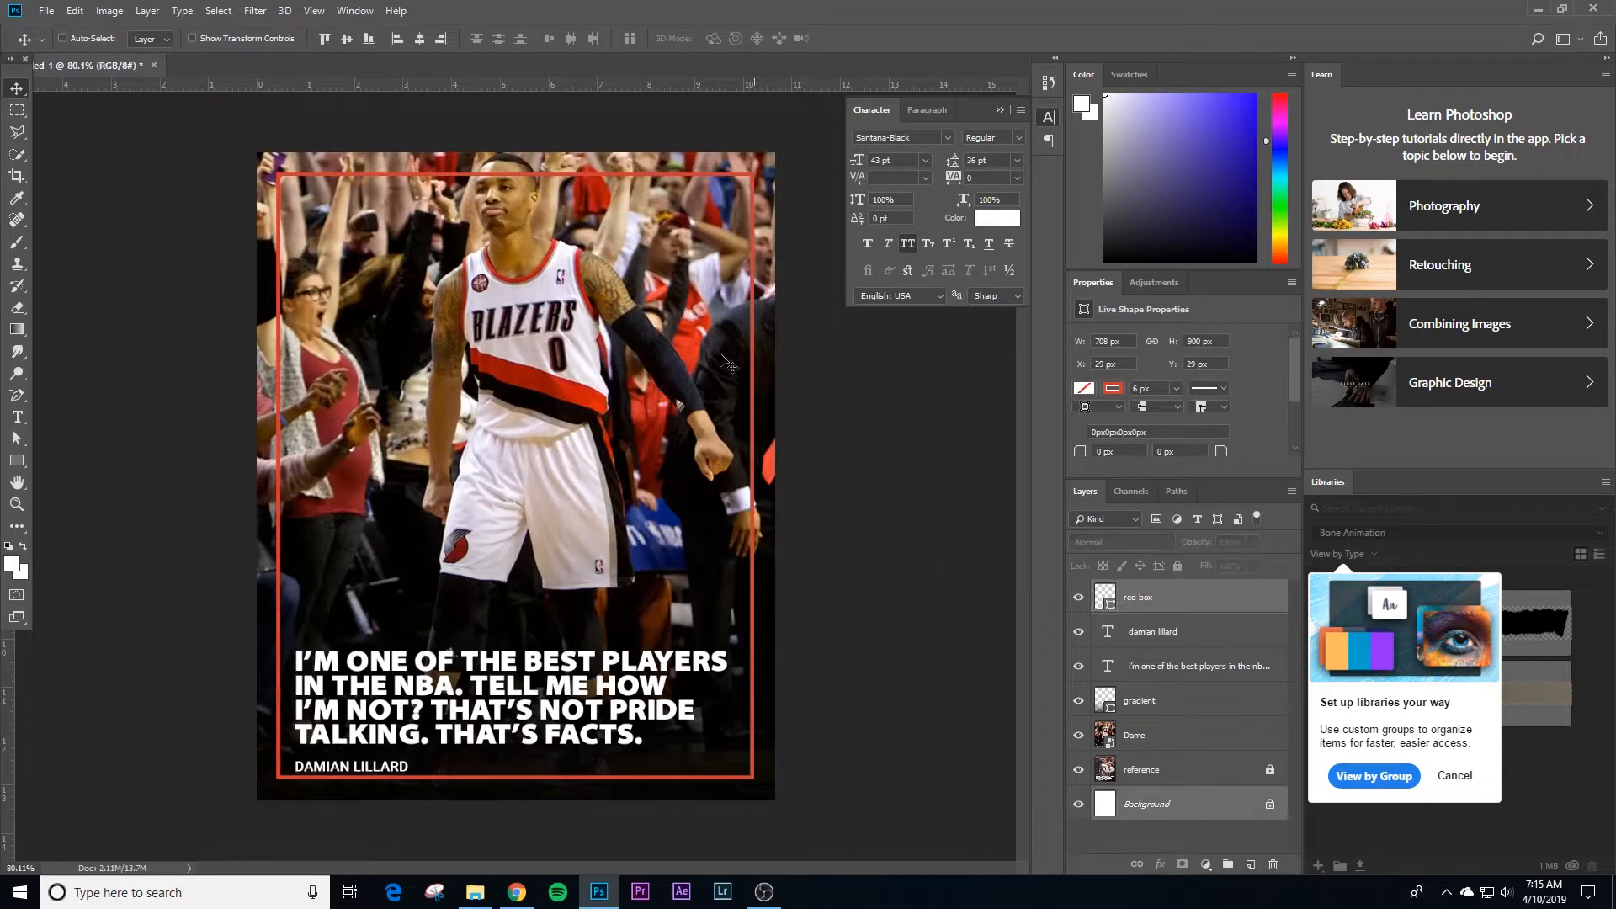
left_click(425, 43)
left_click(348, 40)
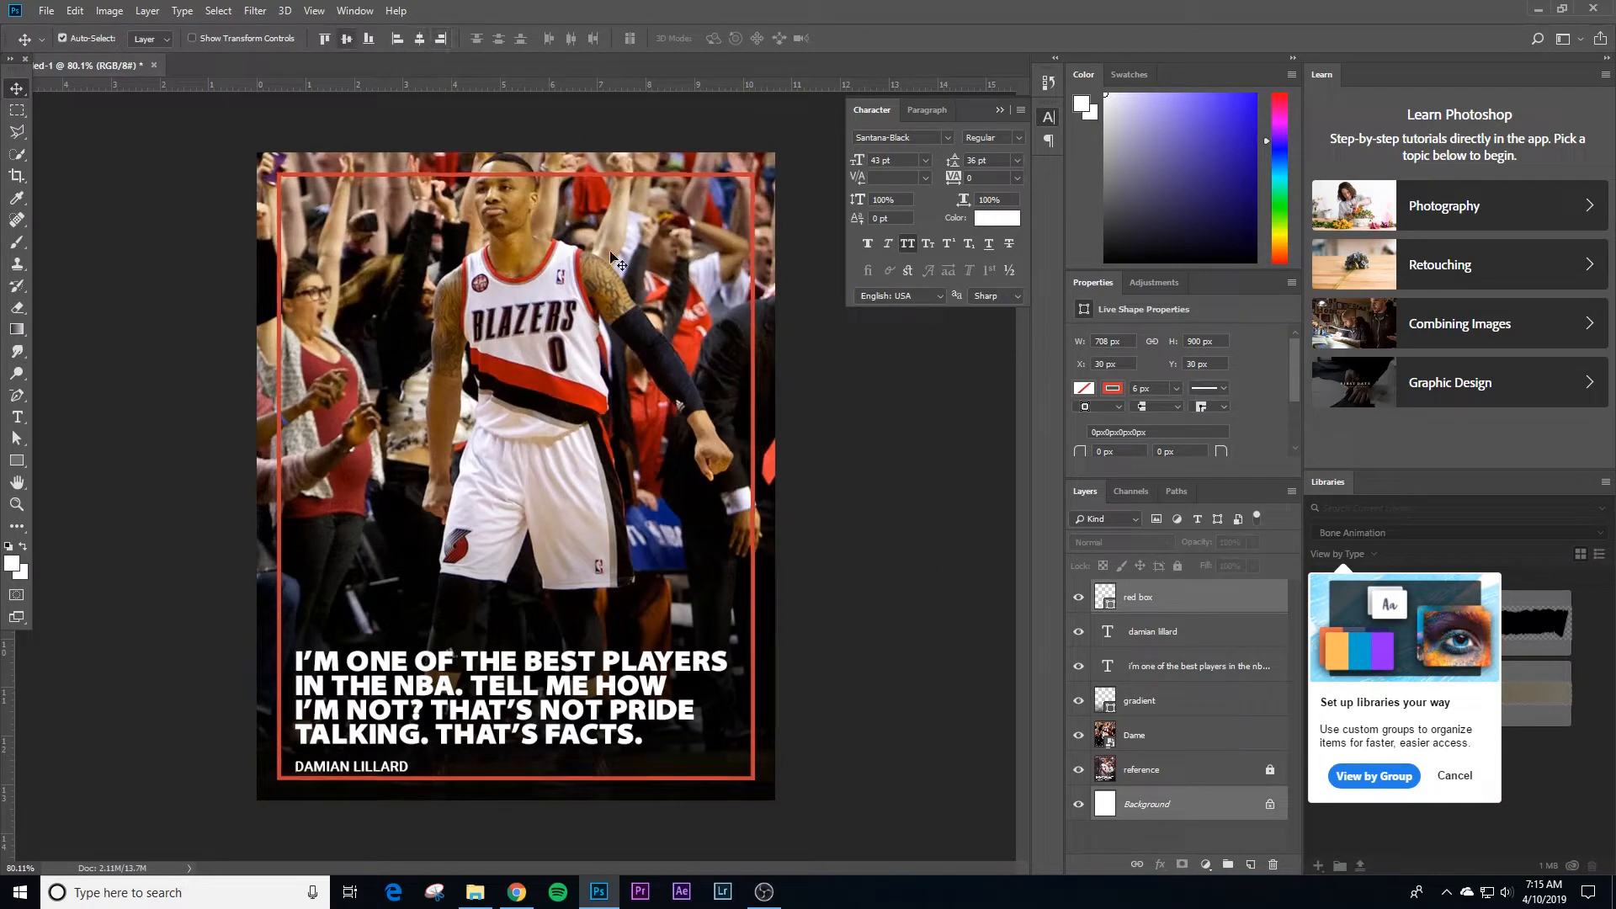
left_click(925, 491)
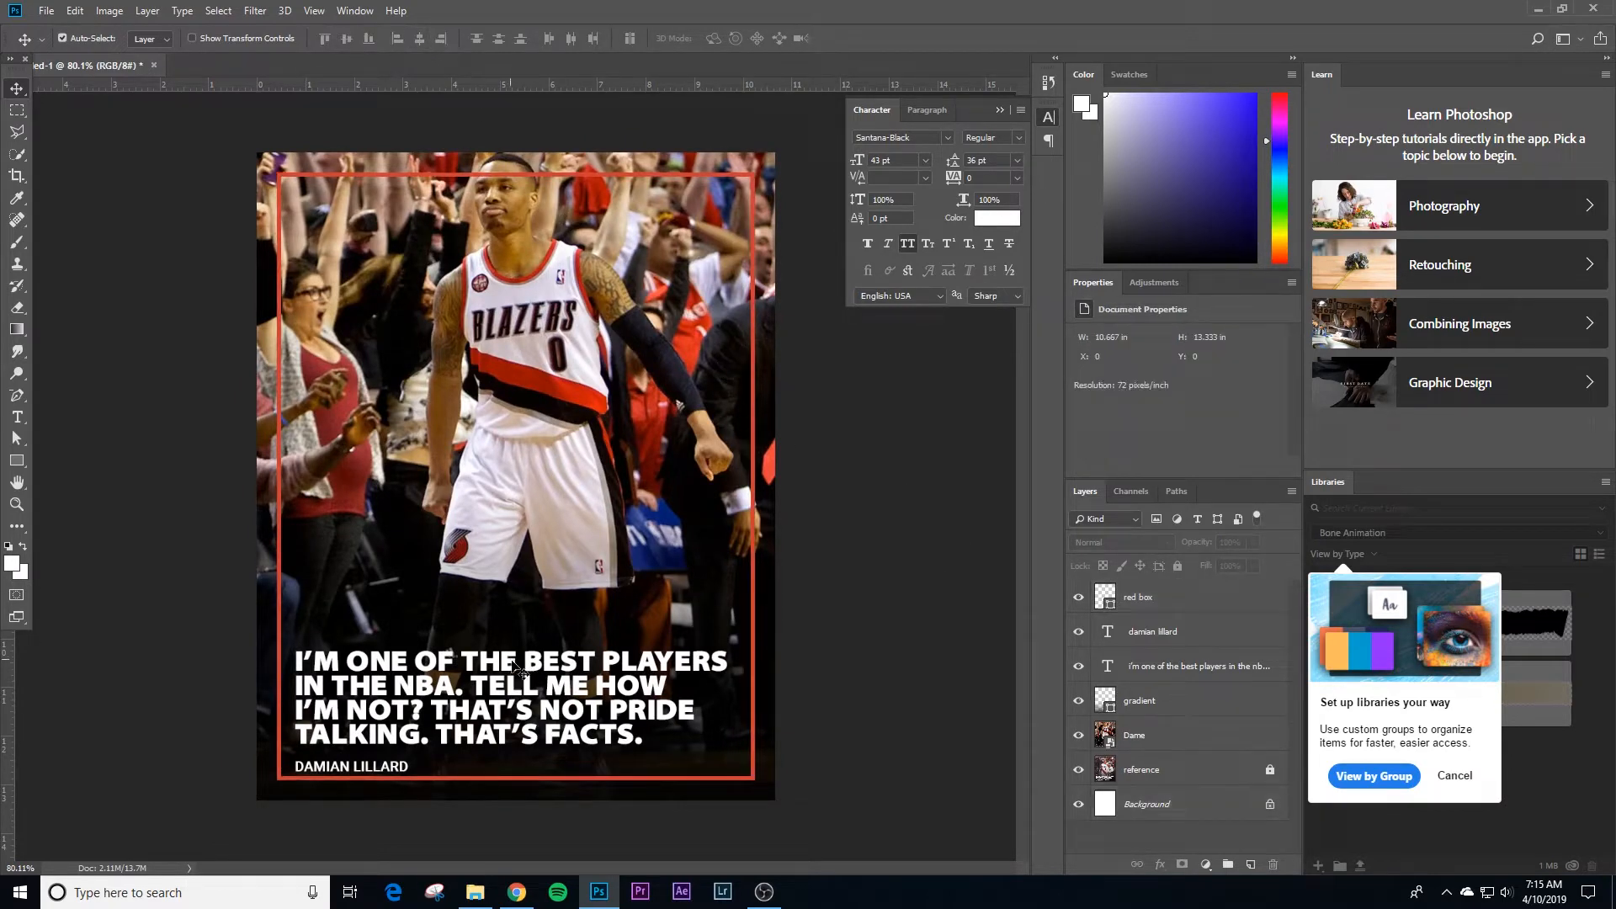
Step: Nudge the quote and name text layers up together a few pixels, away from the red box's bottom edge
left_click(421, 735)
left_click(375, 767, "shift")
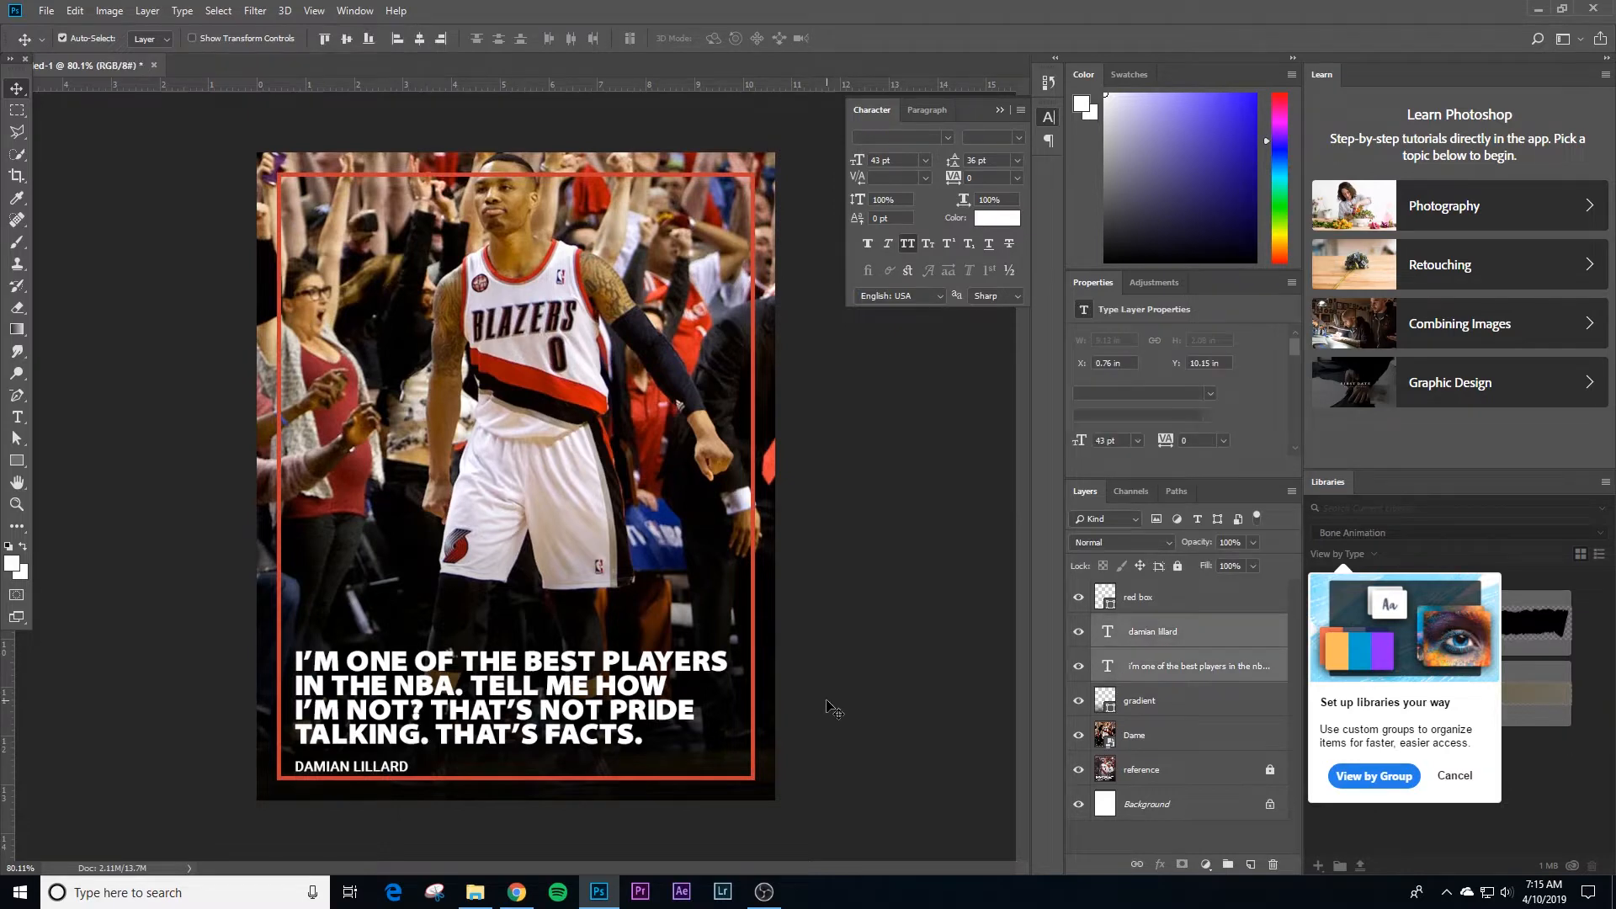
key("Up")
key("Up")
key("Up")
key("Up")
key("Up")
key("Up")
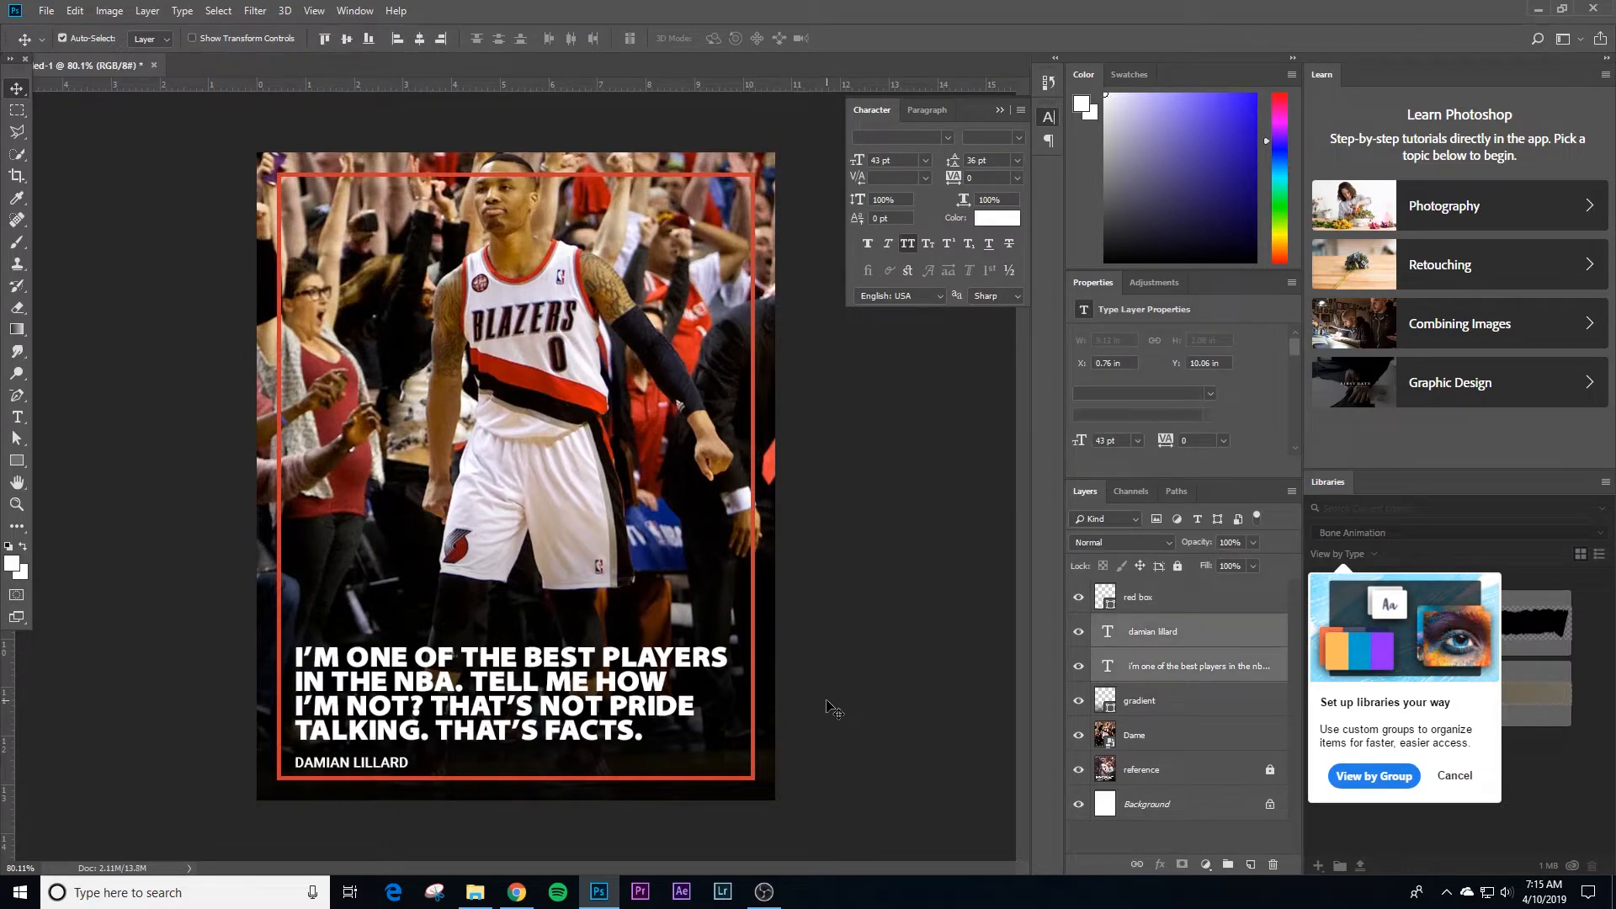
key("Up")
key("Up")
left_click(850, 577)
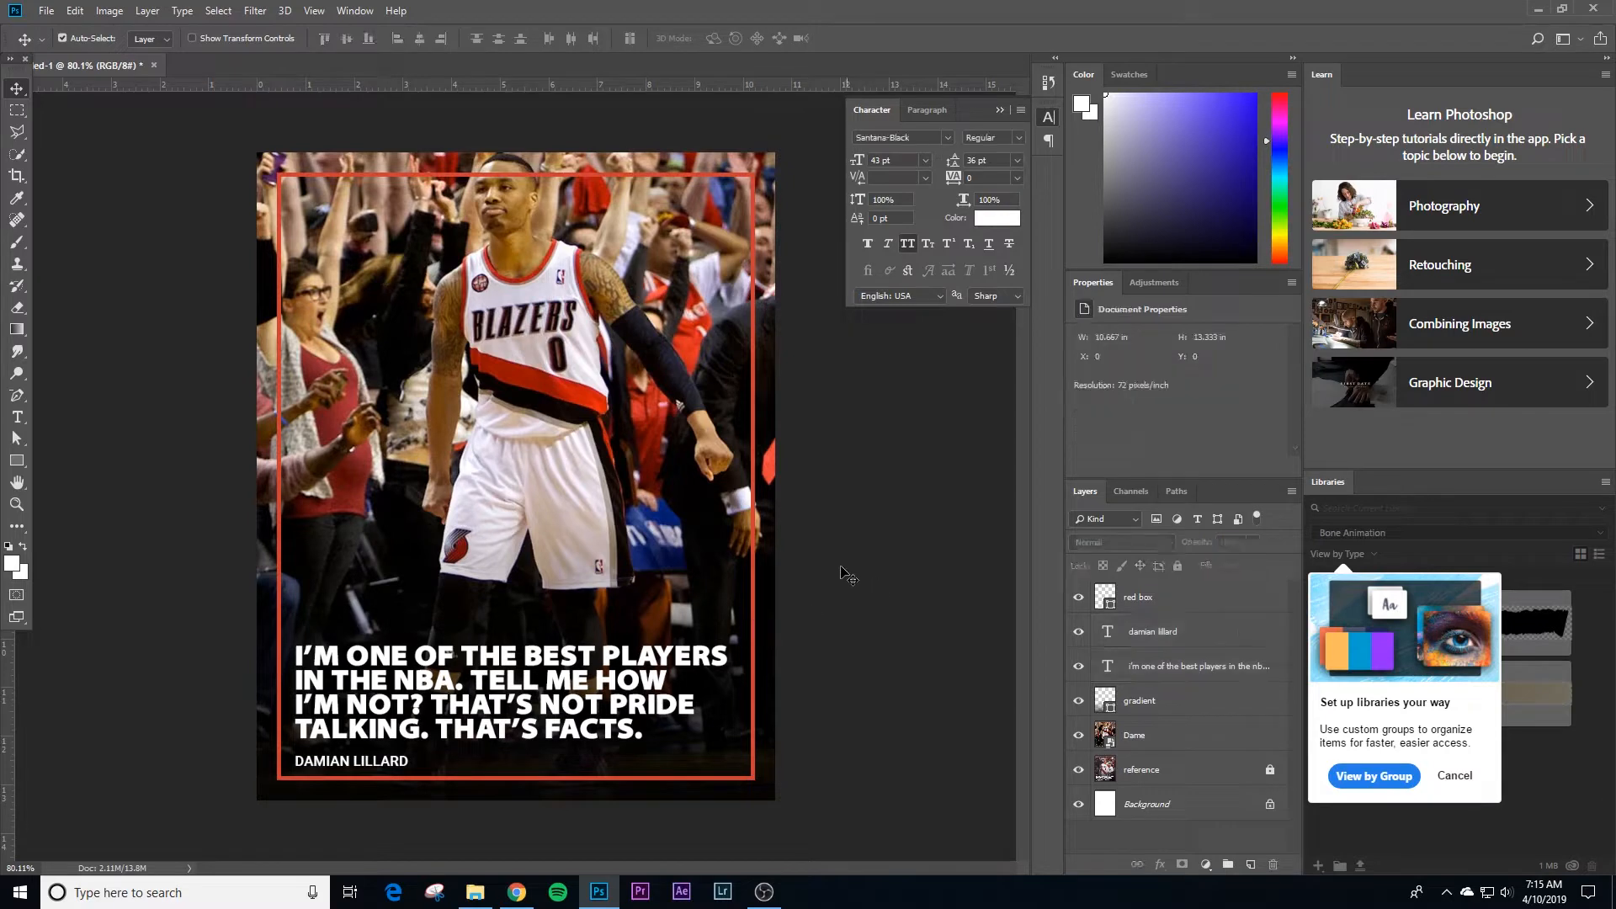
Step: Compare the image with and without the gradient layer
left_click(1075, 700)
left_click(1078, 702)
left_click(1081, 704)
left_click(1079, 701)
left_click(1132, 705)
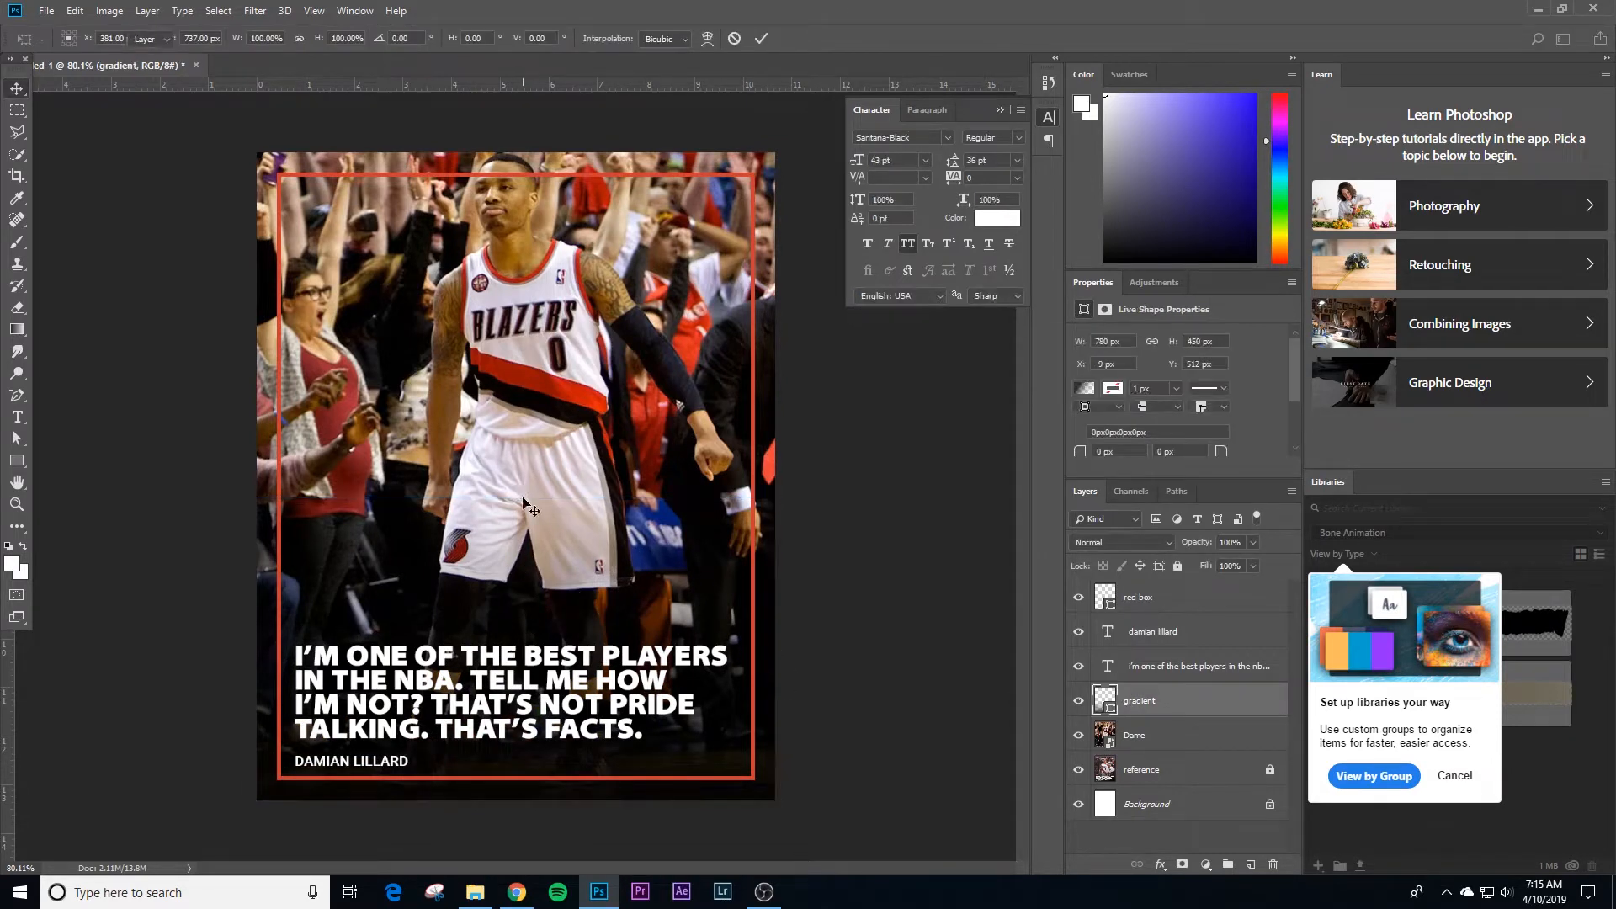
left_click(902, 472)
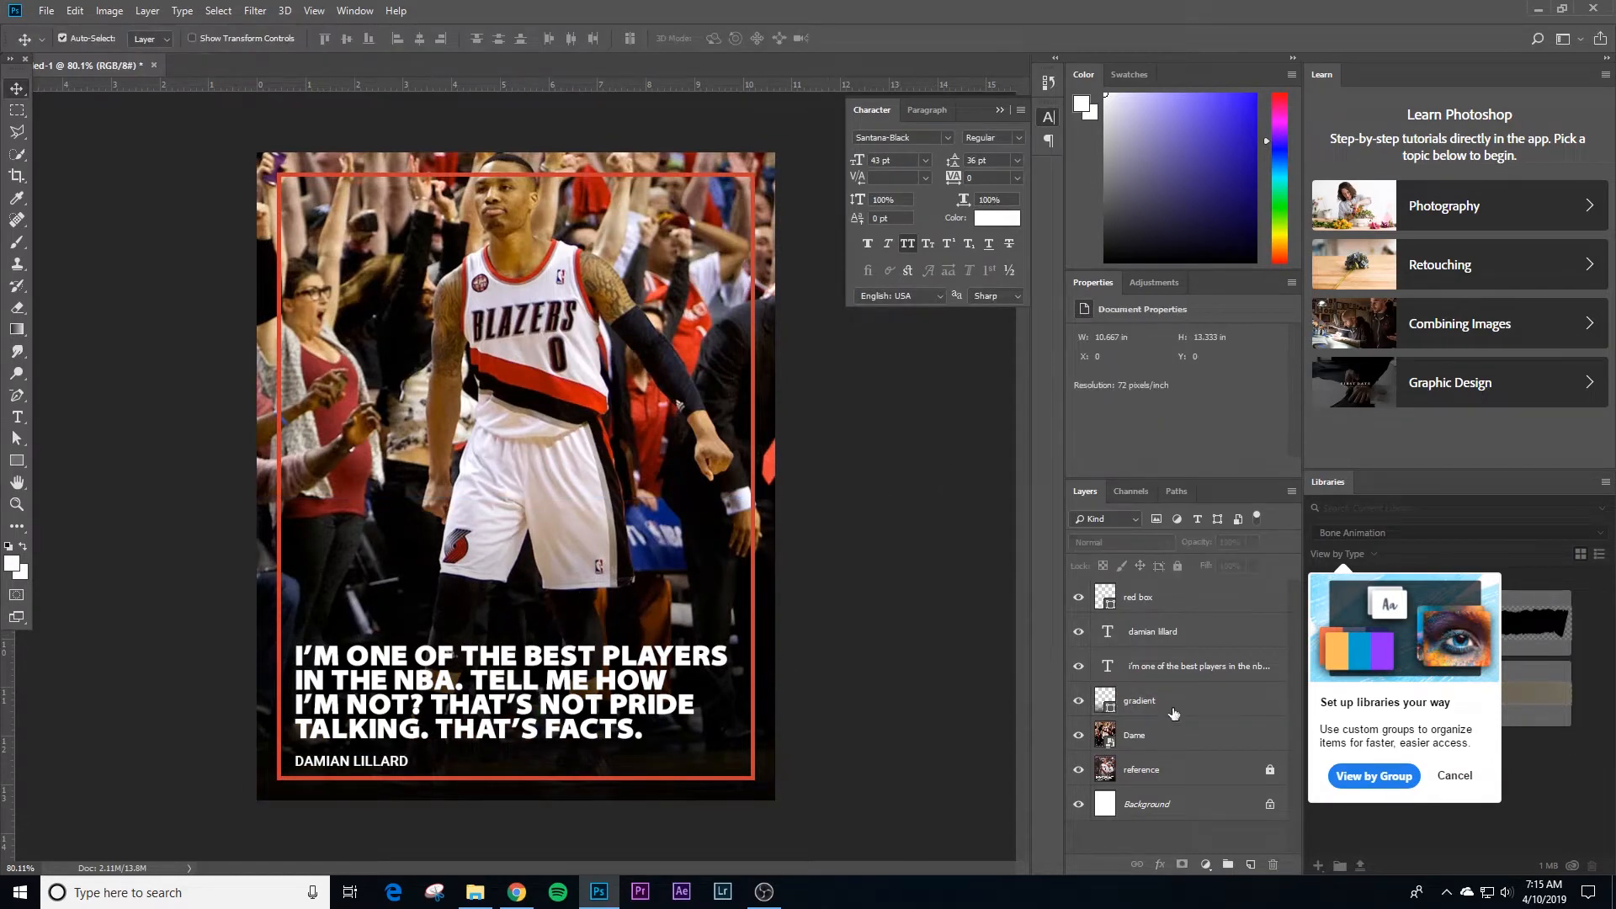
Step: Lock the gradient, Dame and red box layers
left_click(1173, 712)
left_click(1162, 741, "shift")
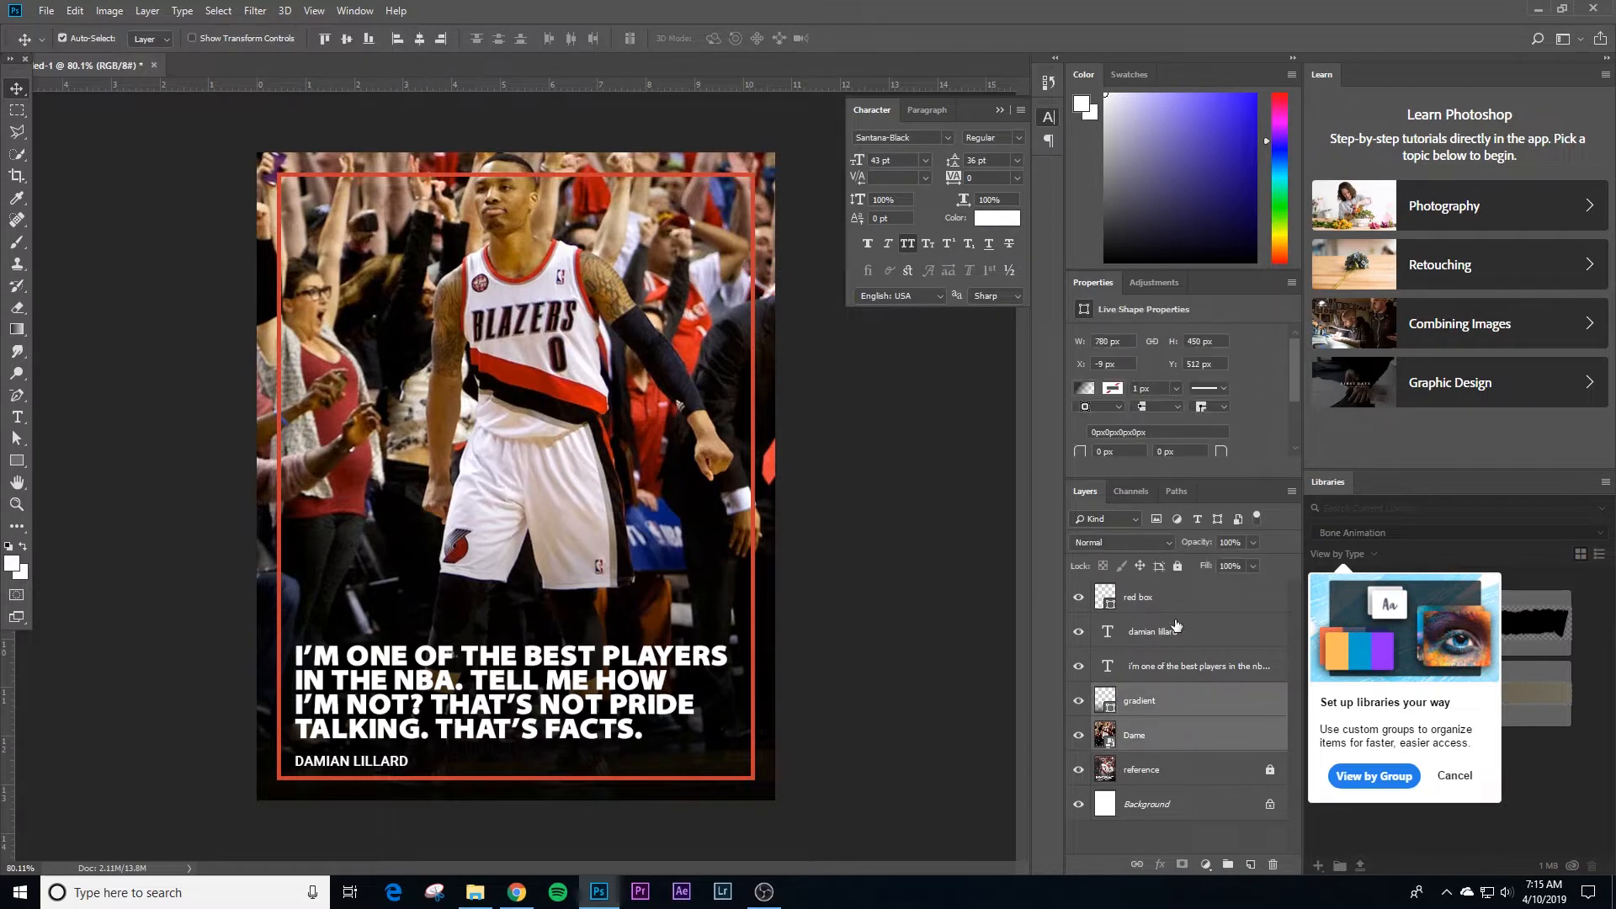
left_click(1182, 568)
left_click(929, 657)
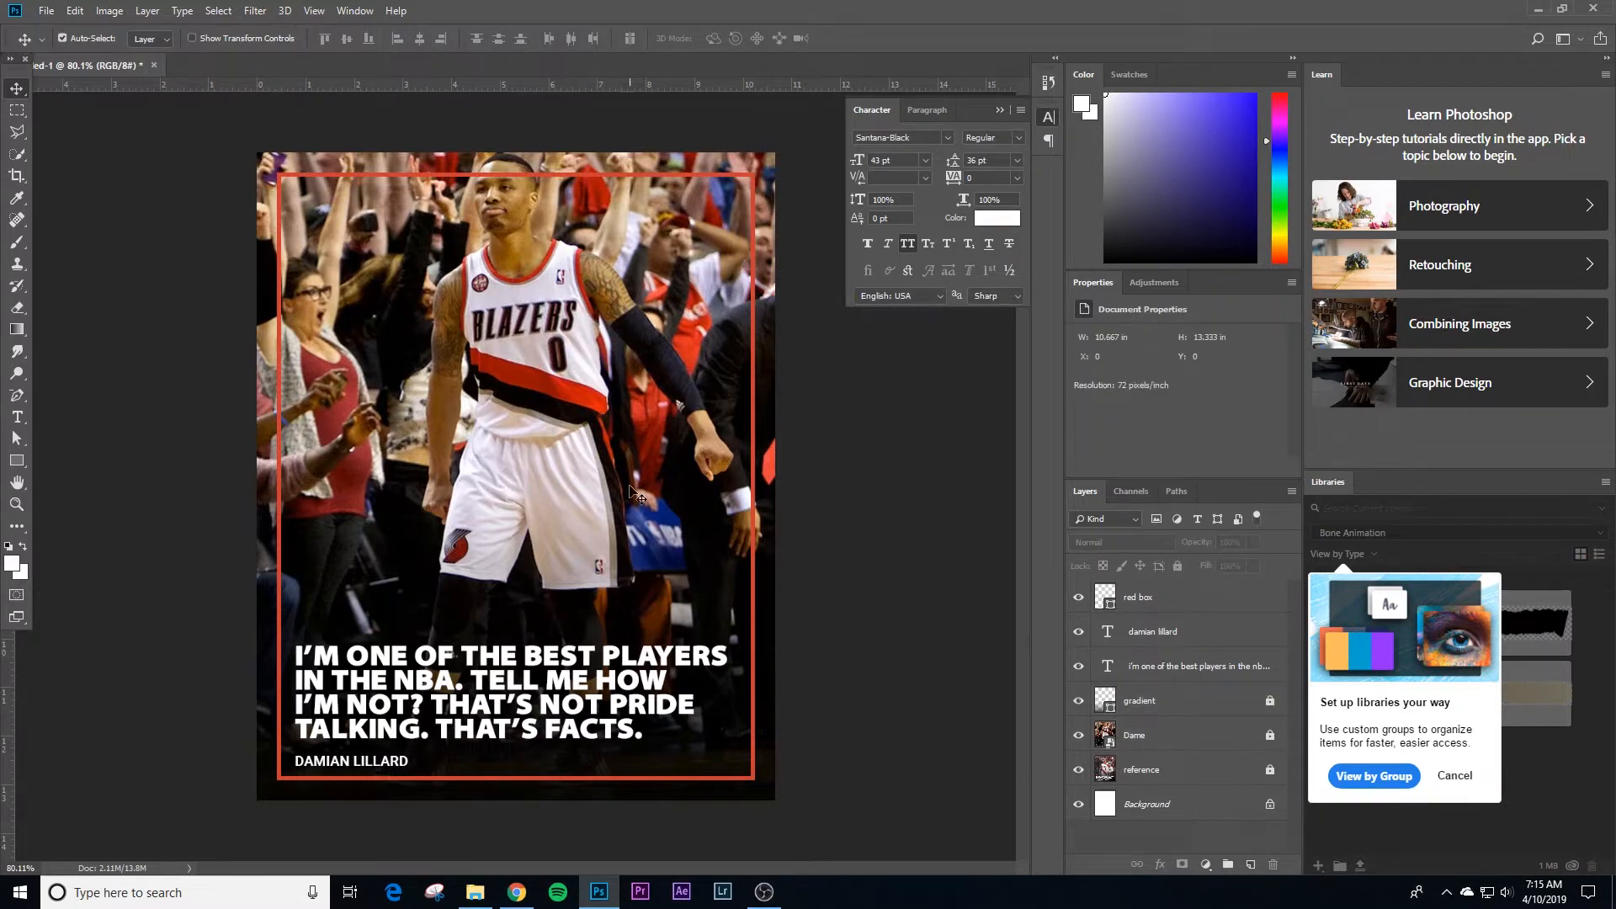
left_click(1188, 748)
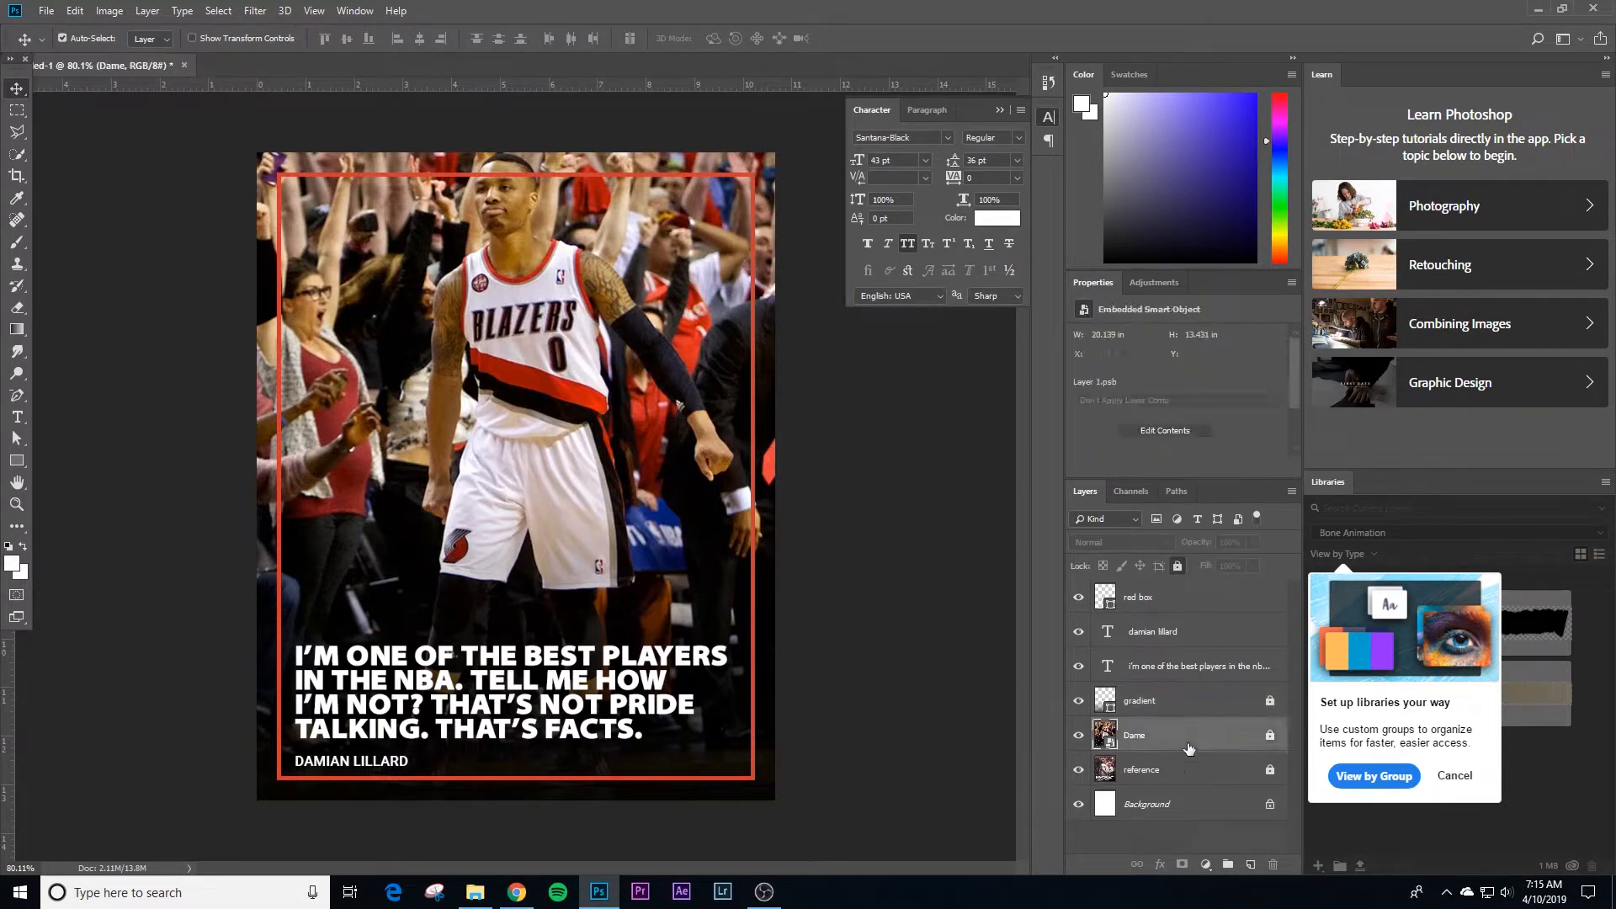
left_click(1142, 606)
left_click(1177, 569)
Step: Examine where the top edge of the red box crosses the player's head
key("z")
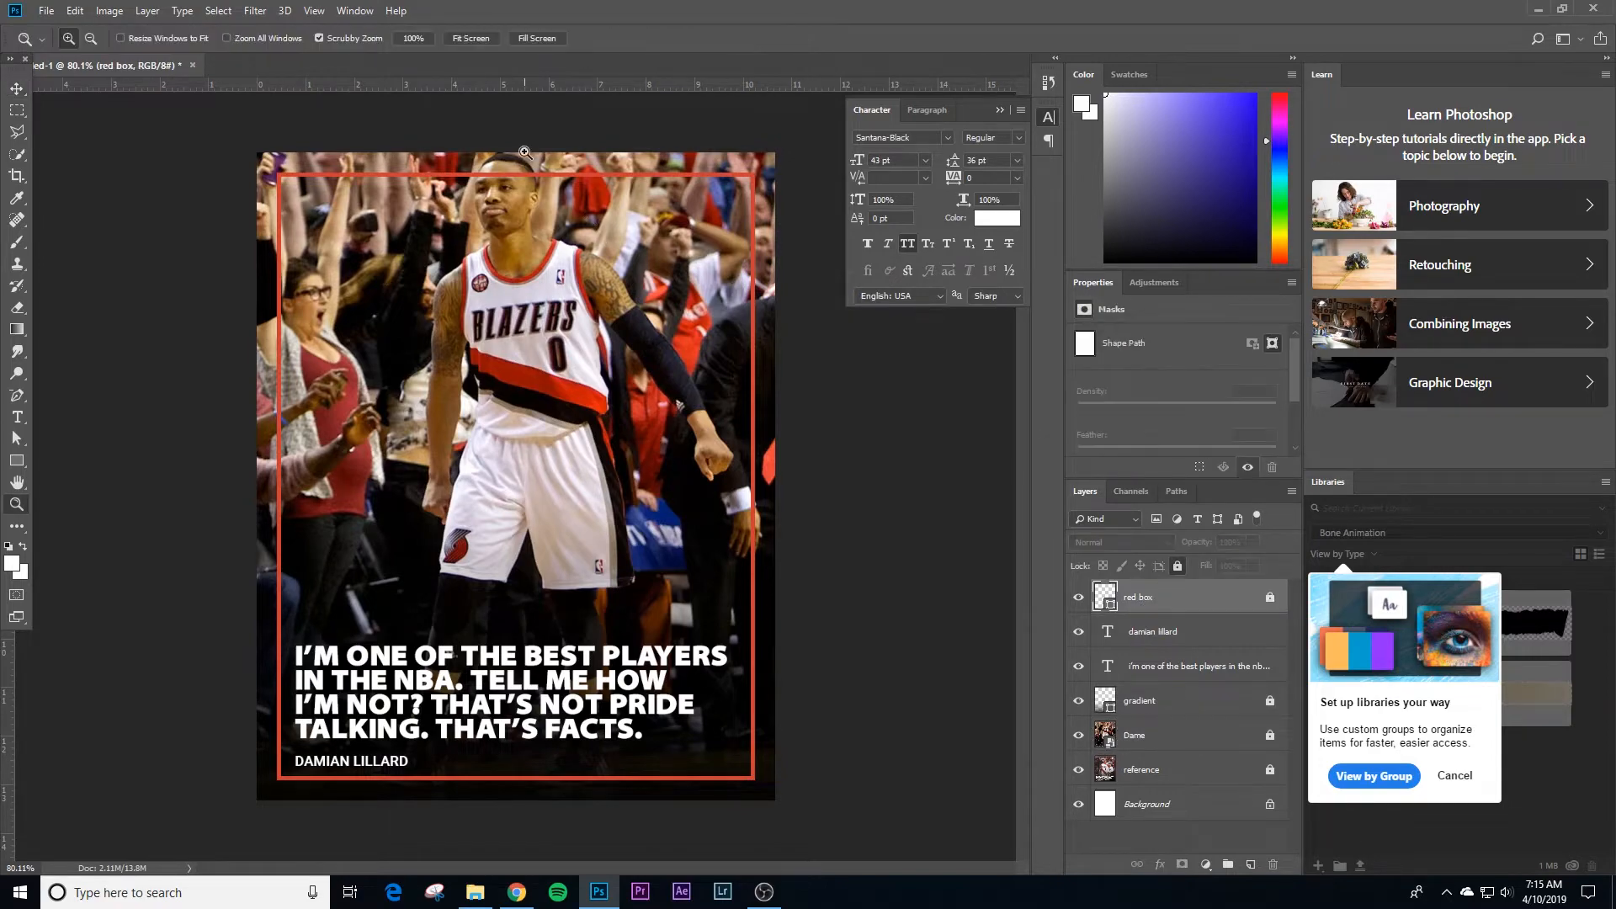
left_click_drag(526, 153, 531, 388)
left_click_drag(482, 331, 519, 342)
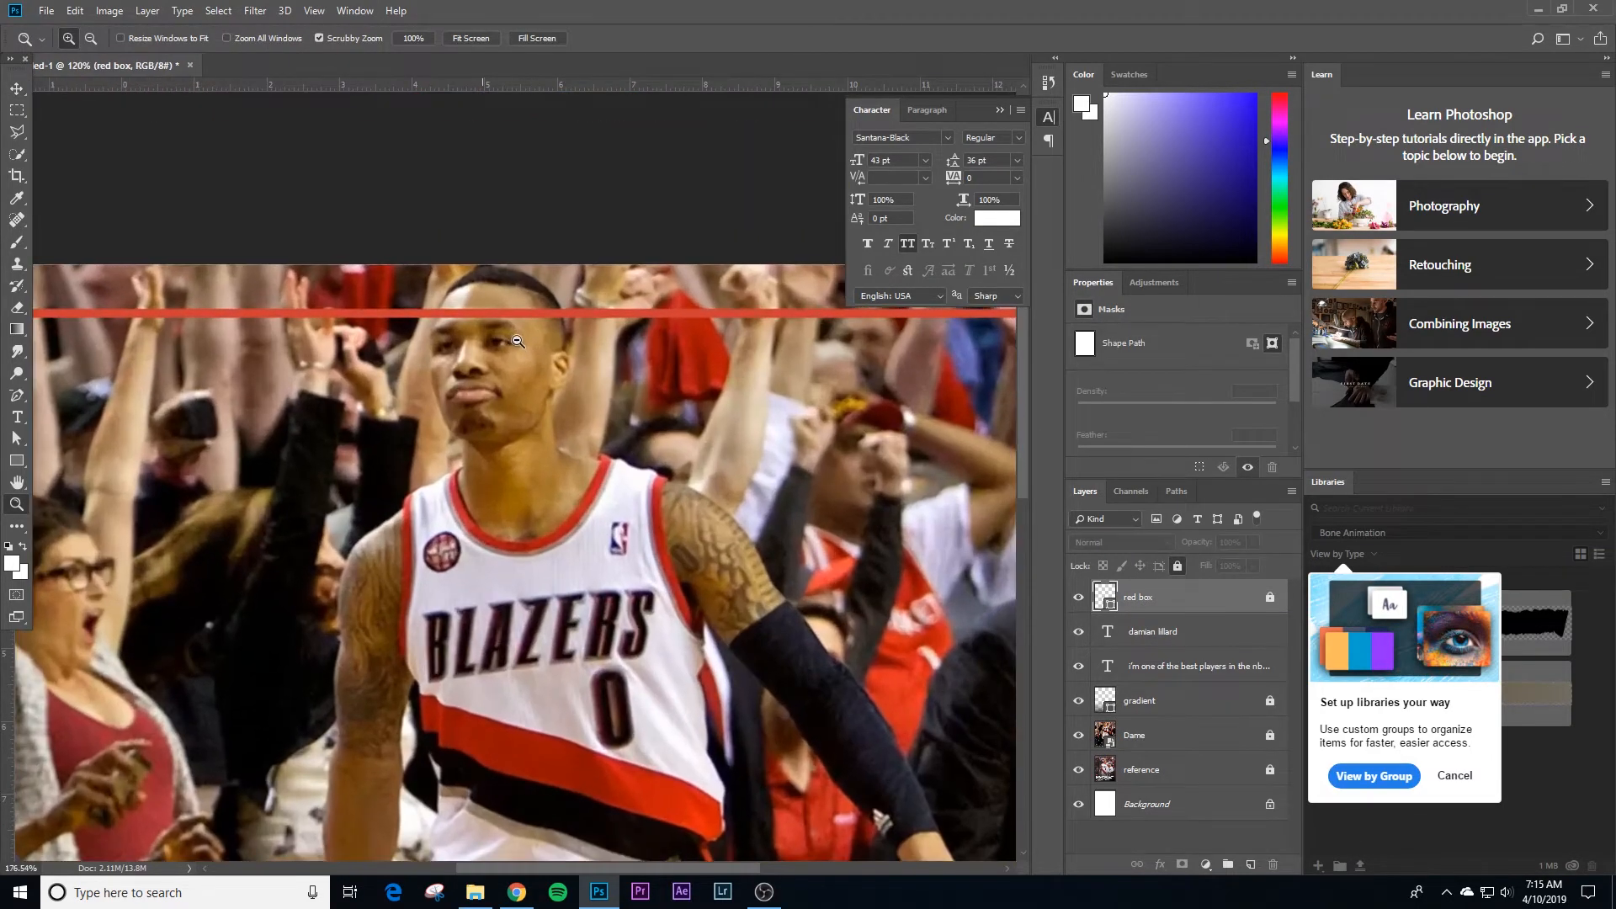
left_click_drag(600, 403, 483, 392)
left_click_drag(600, 369, 528, 329)
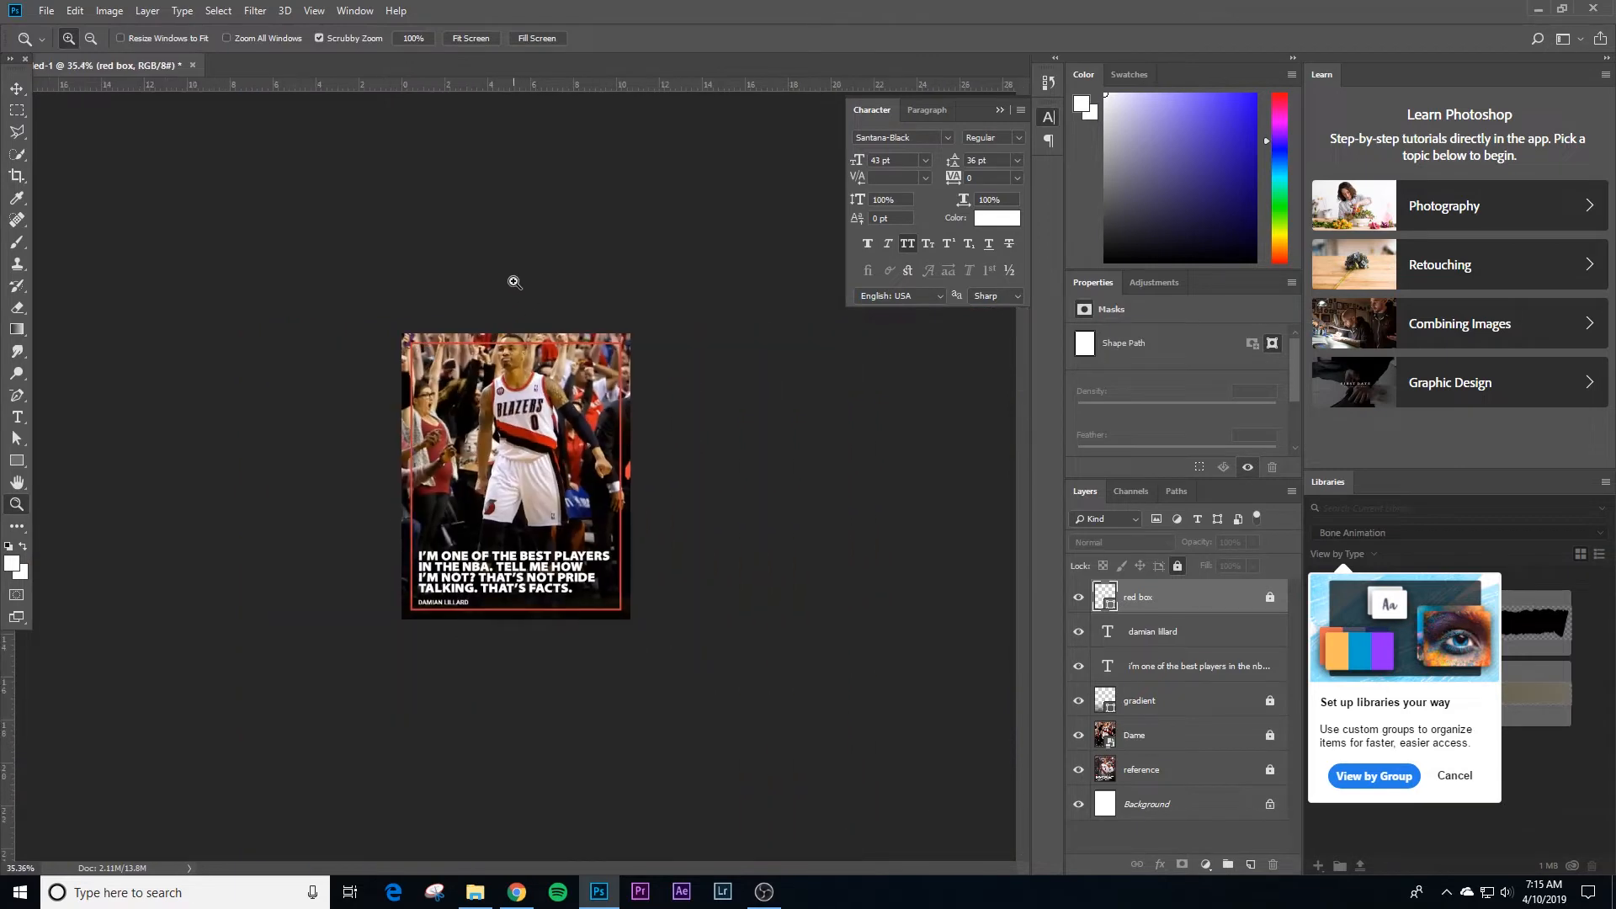
left_click_drag(528, 412, 623, 396)
left_click_drag(564, 288, 580, 488)
key("v")
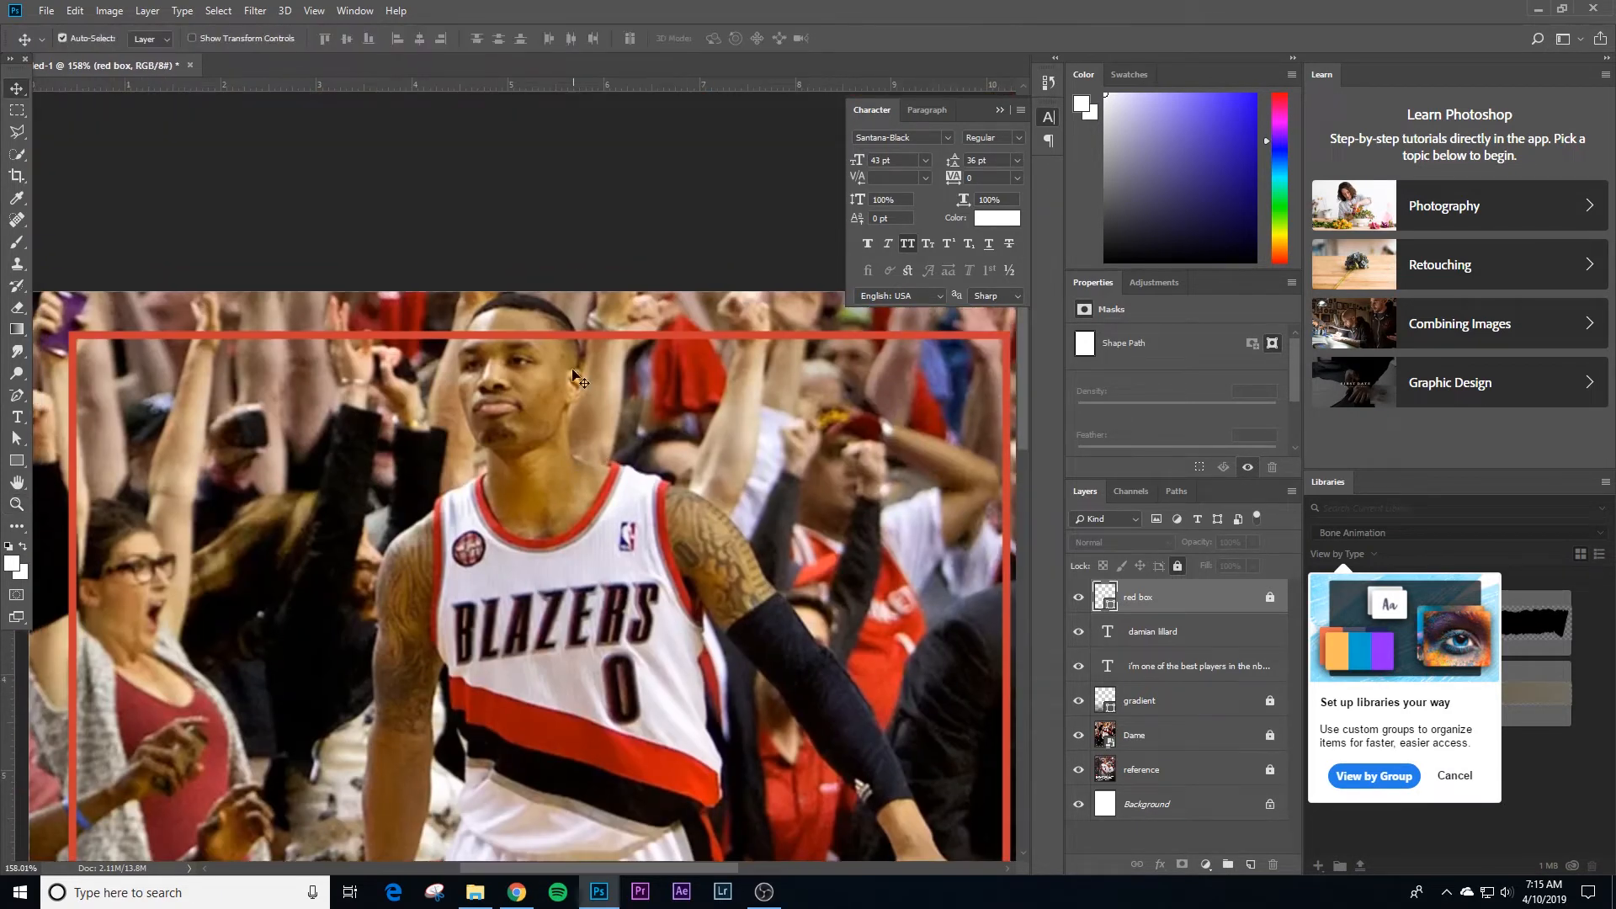
left_click(1151, 736)
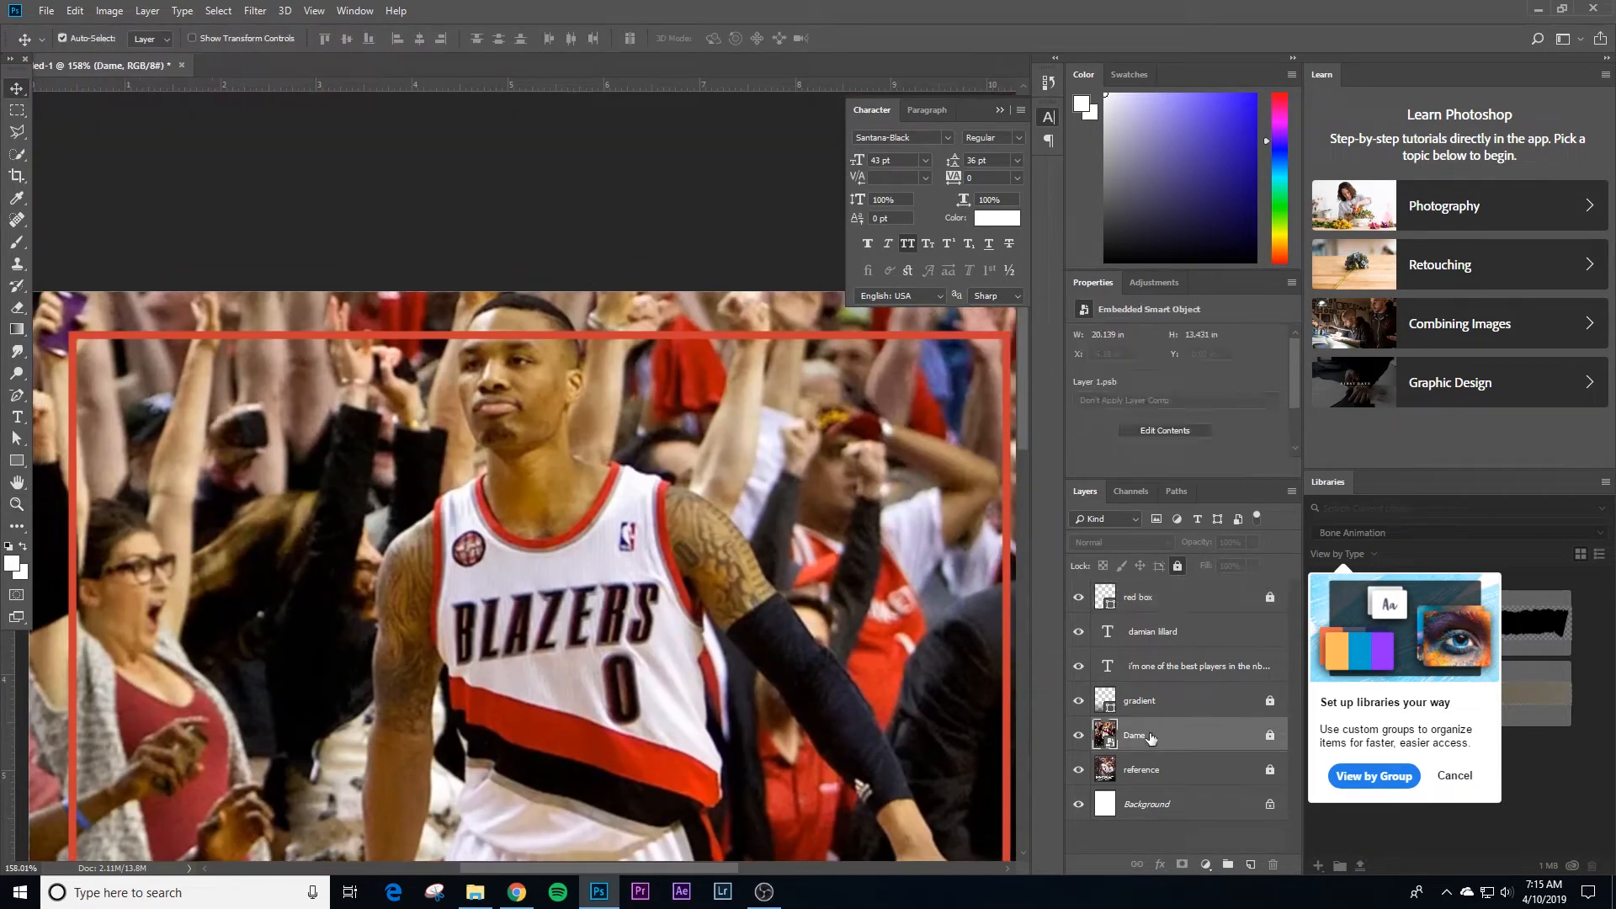
left_click(15, 155)
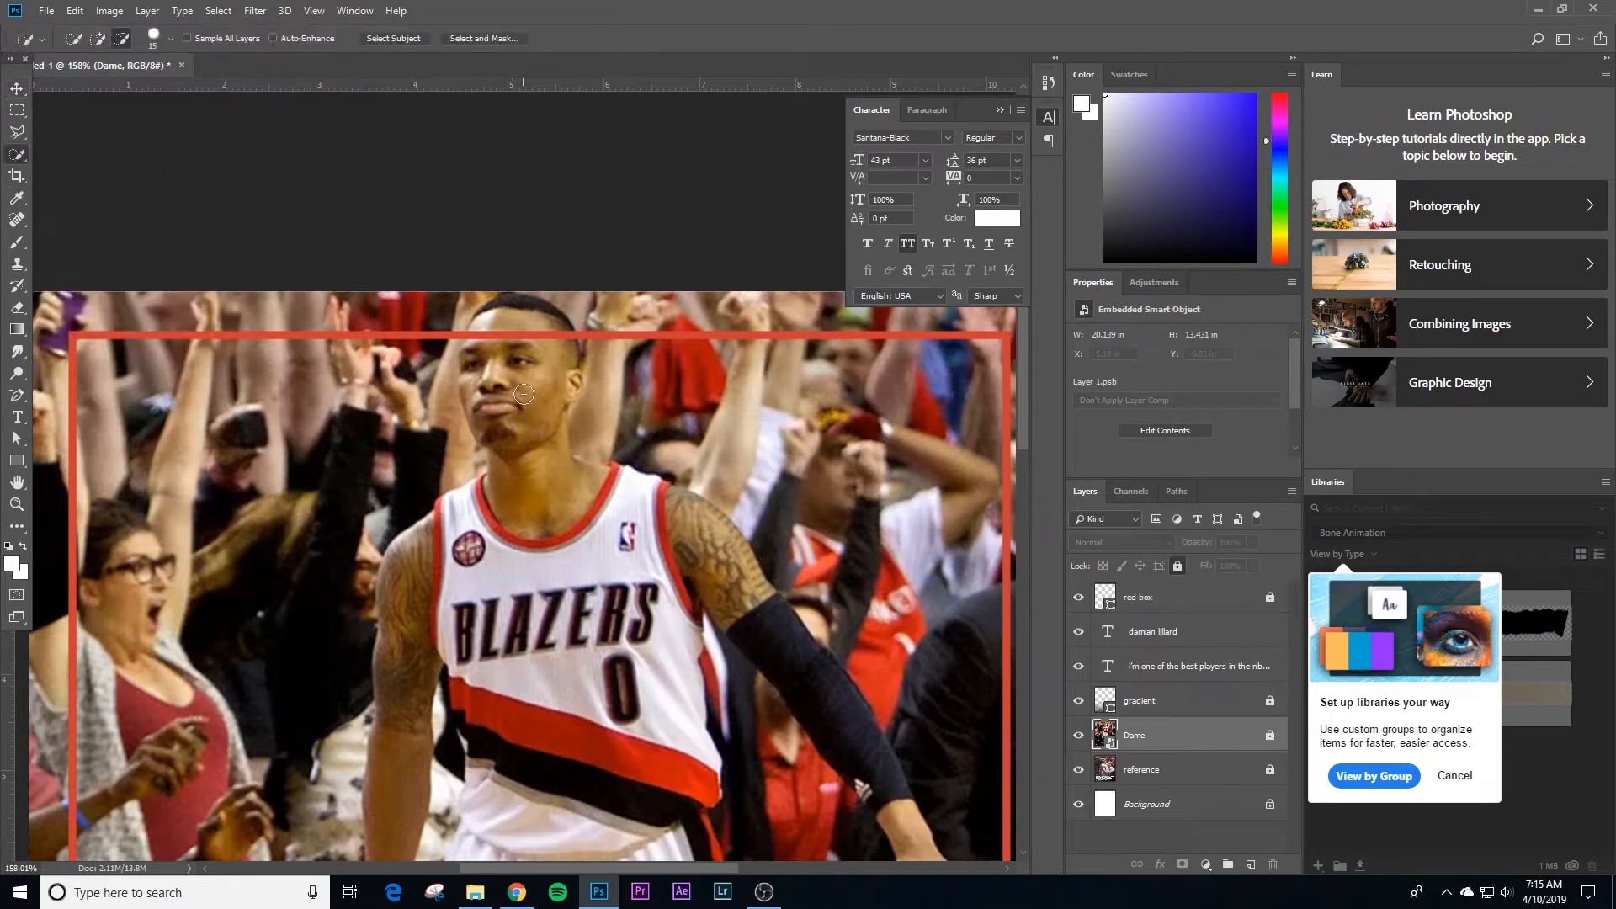
mouse_move(524, 394)
left_mouse_down()
mouse_move(505, 430)
mouse_move(576, 362)
mouse_move(539, 383)
mouse_move(528, 340)
left_mouse_up()
key("alt")
scroll(524, 353, "up", 3)
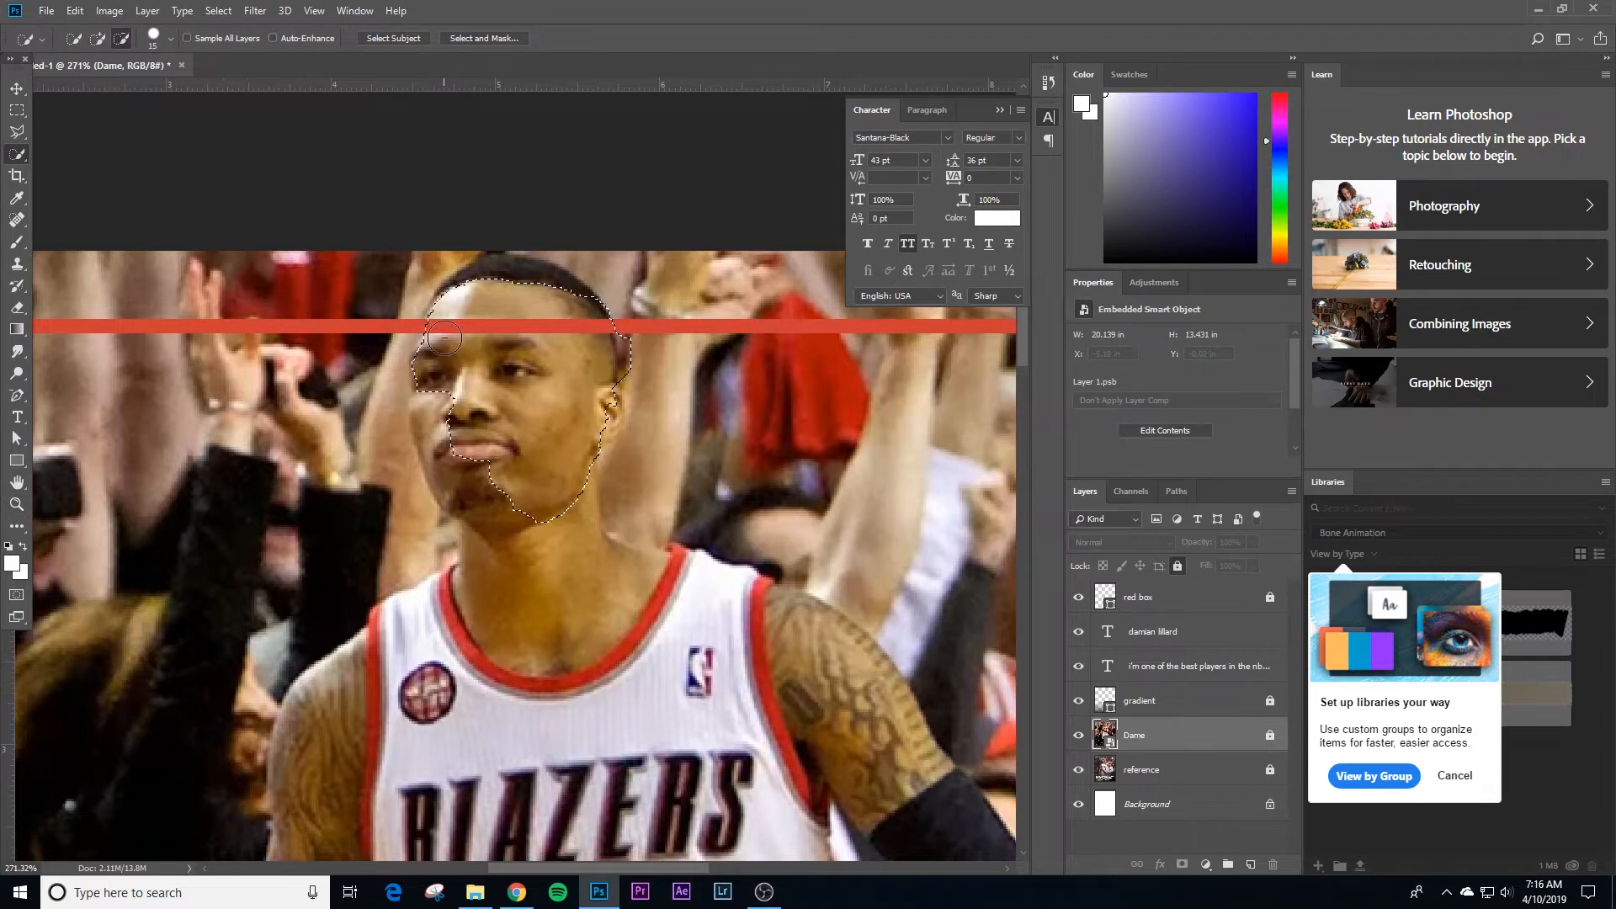
key("bracketleft")
key("bracketleft")
key("bracketleft")
key("bracketleft")
key("bracketleft")
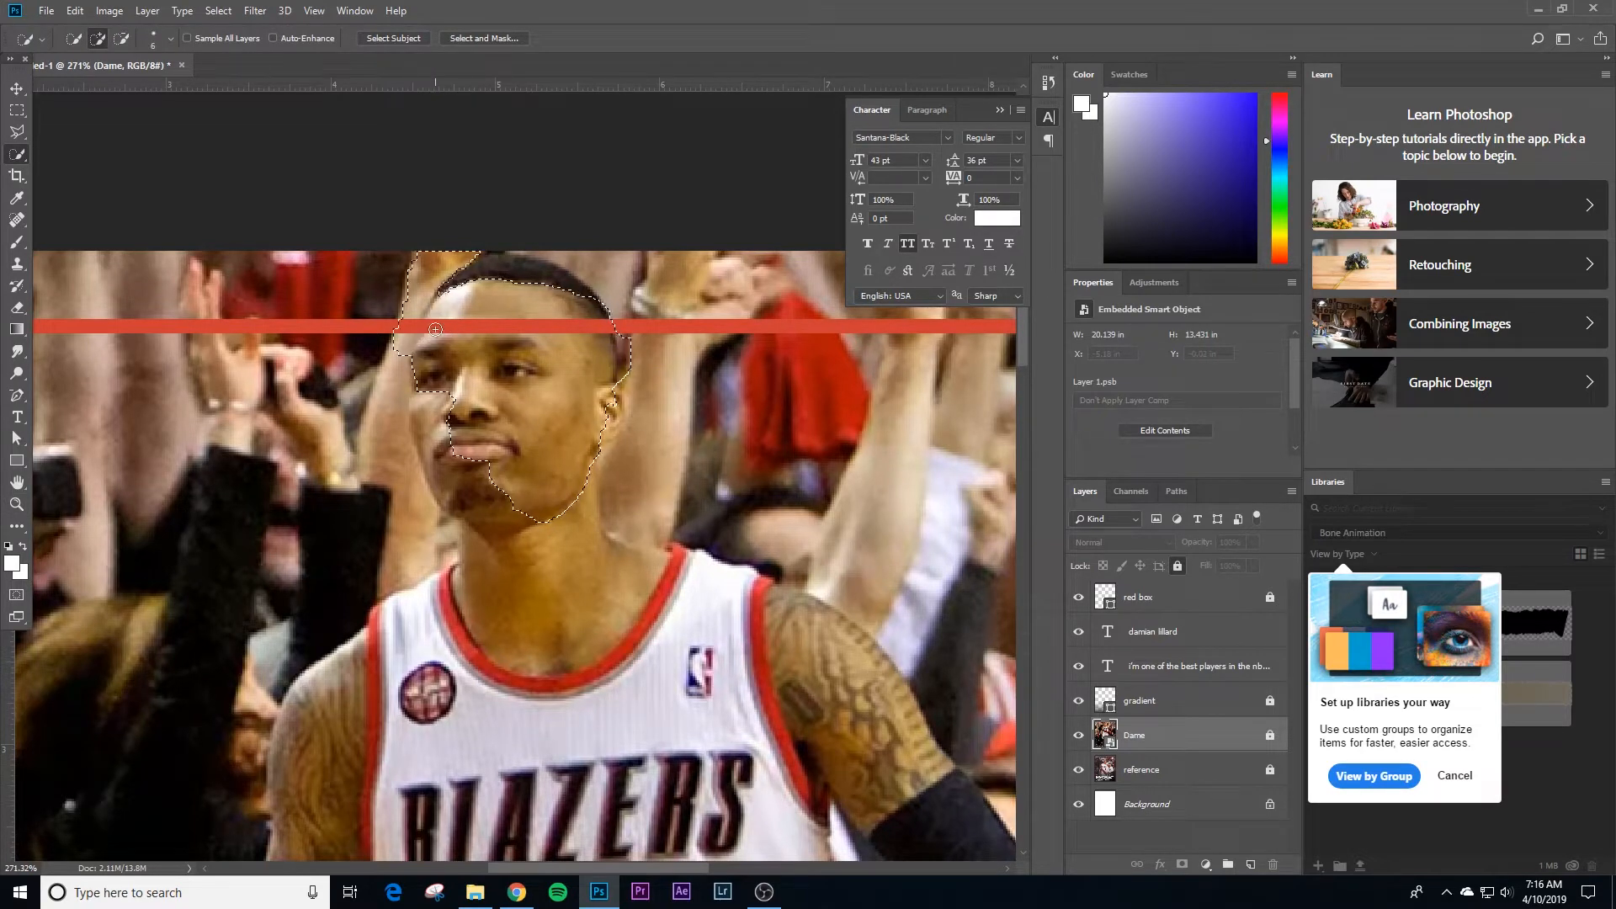
key("ctrl+alt+z")
key("z")
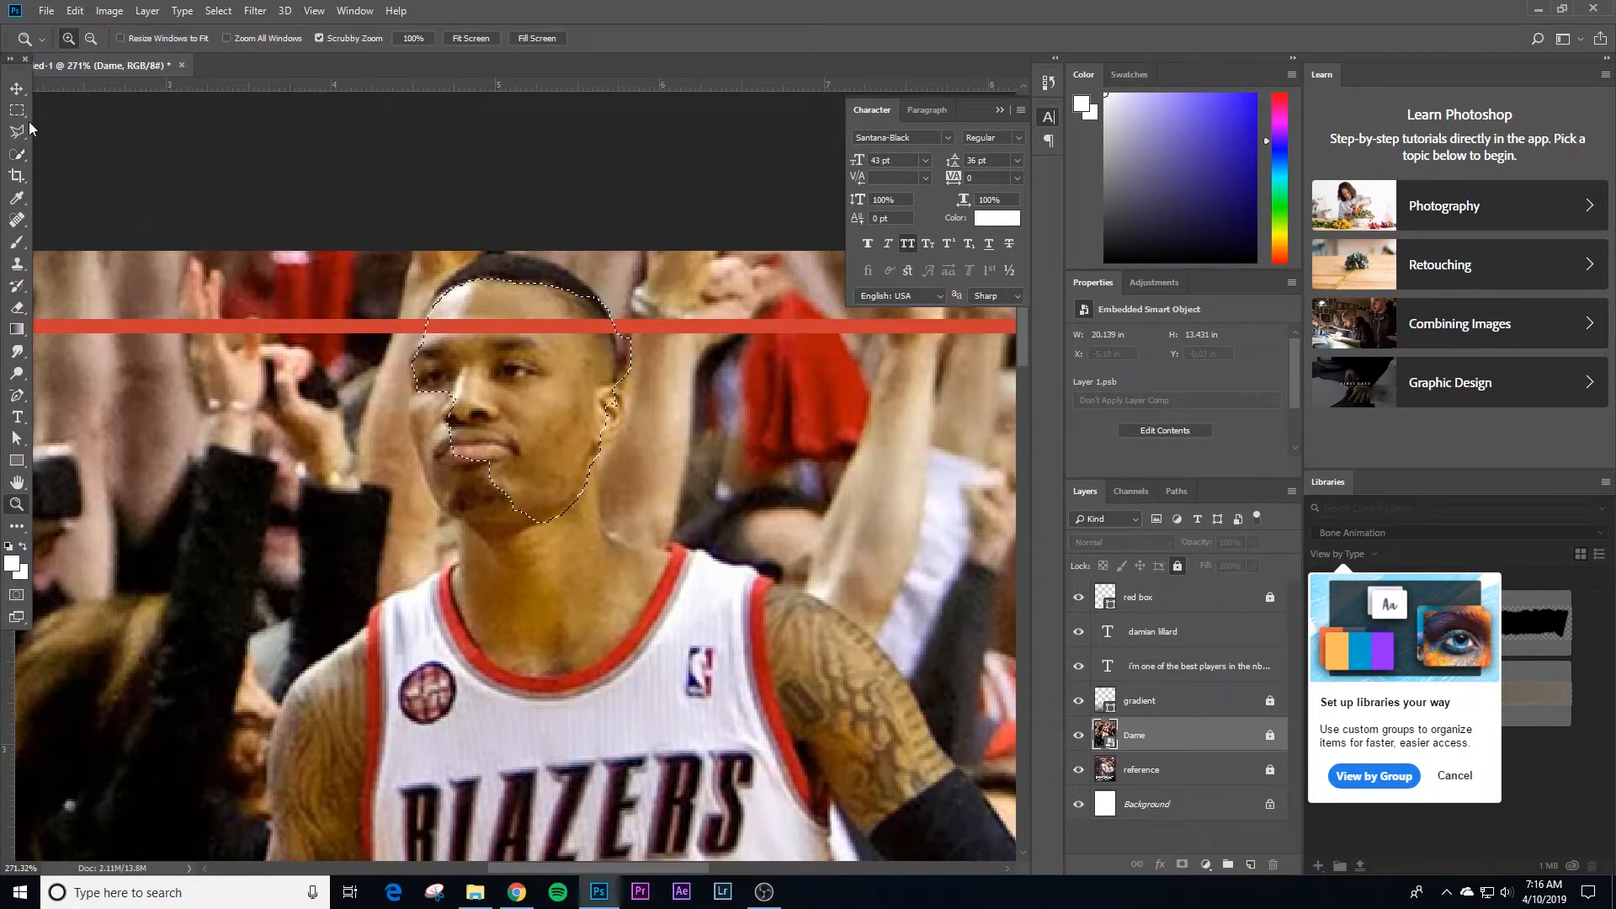
key("ctrl+0")
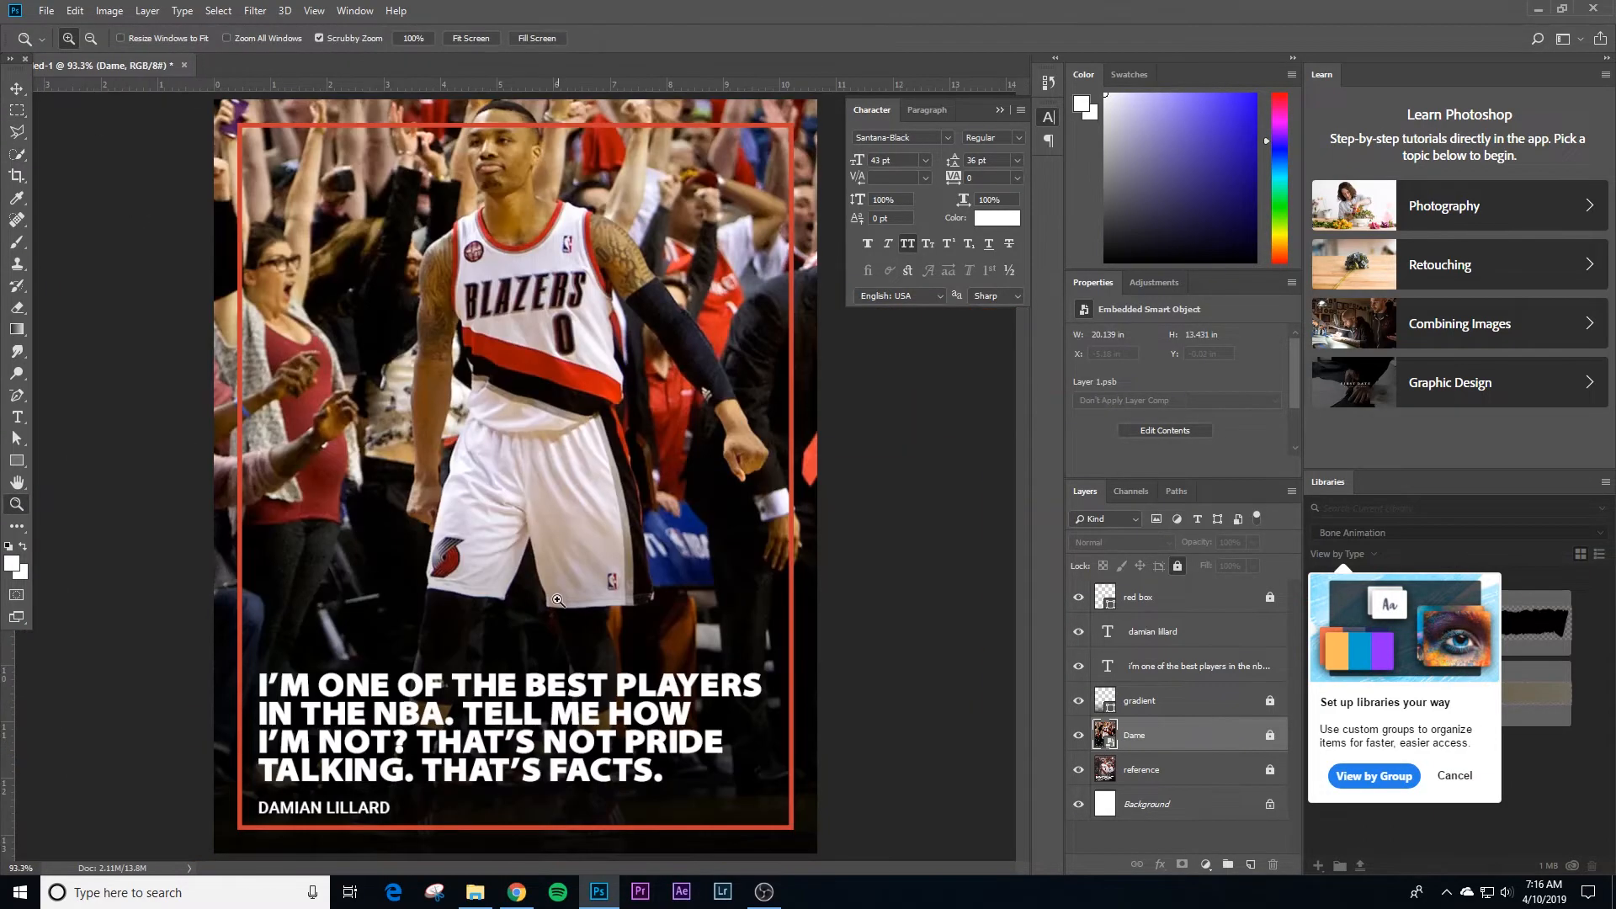
Step: Quick-select the player's forehead and face on the Dame layer, undoing the stroke that spills beyond the head
left_click_drag(700, 545, 688, 543)
left_click_drag(492, 198, 589, 230)
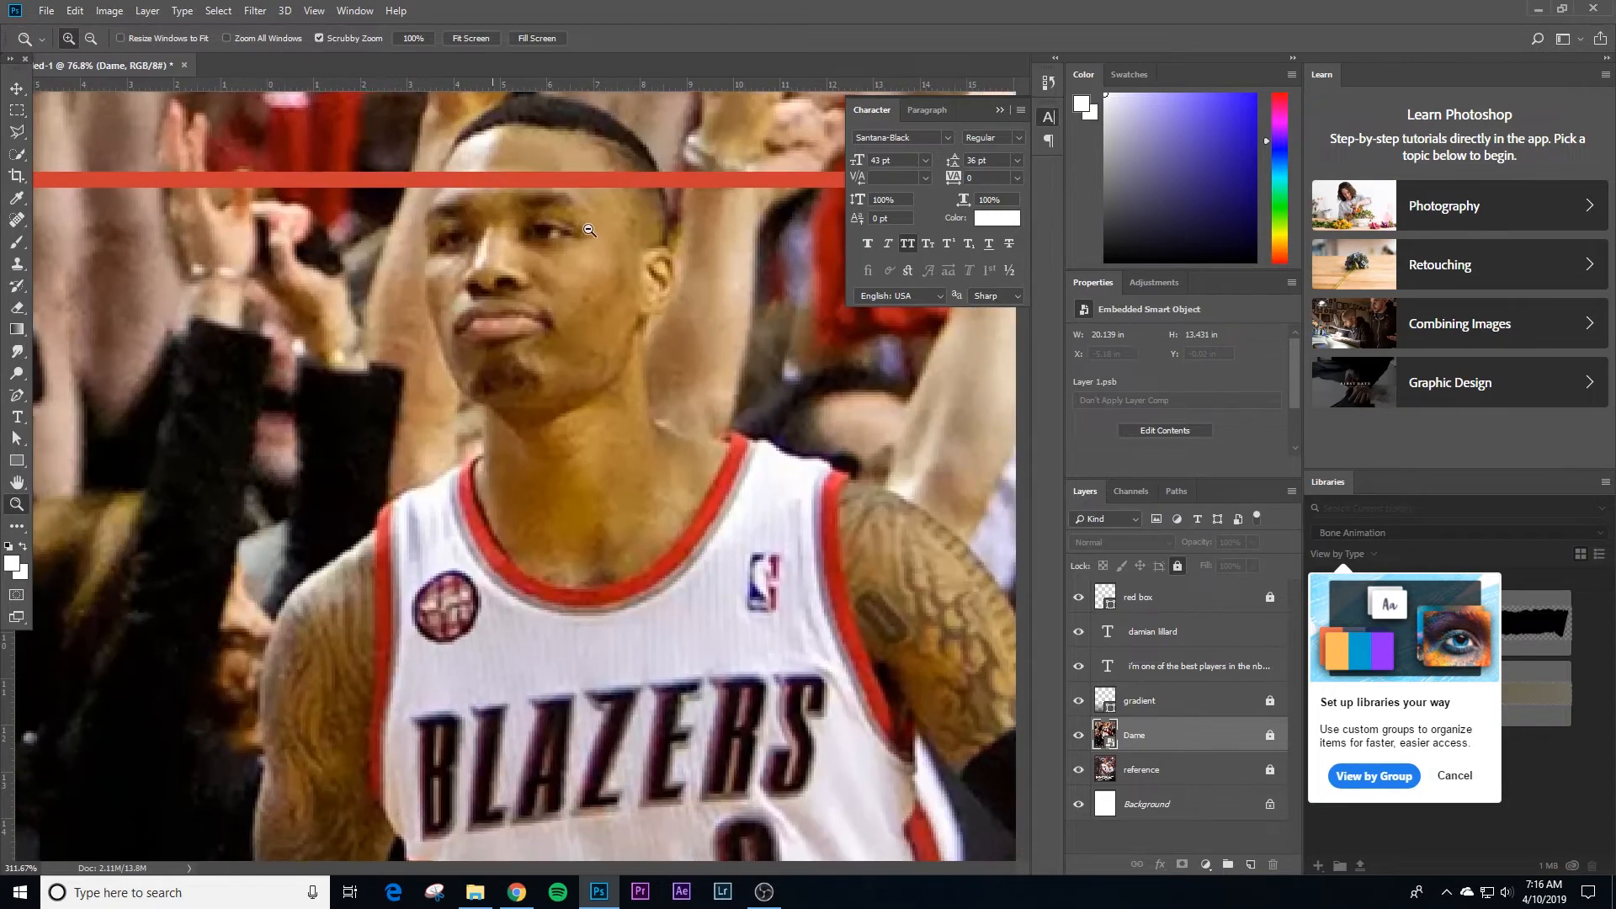
key("w")
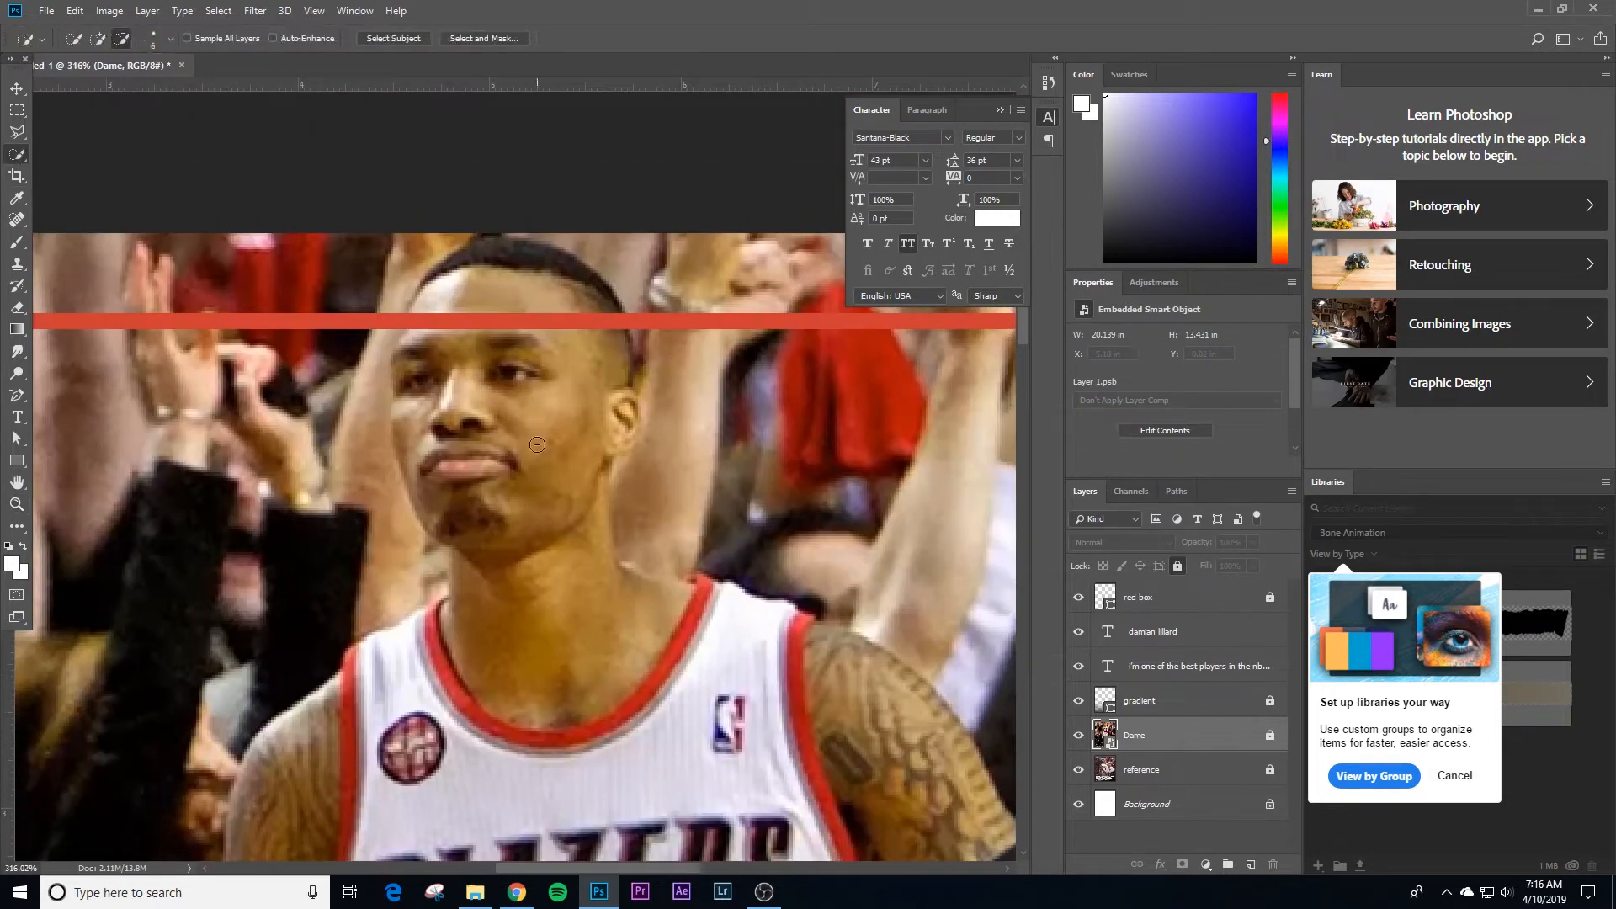
mouse_move(537, 444)
left_mouse_down()
mouse_move(470, 425)
mouse_move(630, 395)
left_mouse_up()
mouse_move(417, 394)
left_mouse_down()
mouse_move(405, 335)
mouse_move(405, 361)
mouse_move(505, 255)
left_mouse_up()
key("ctrl+alt+z")
Step: Hide the red box and refine the head selection with the Lasso tool, adding along the face edge and removing the excess above the ear
left_click(1078, 597)
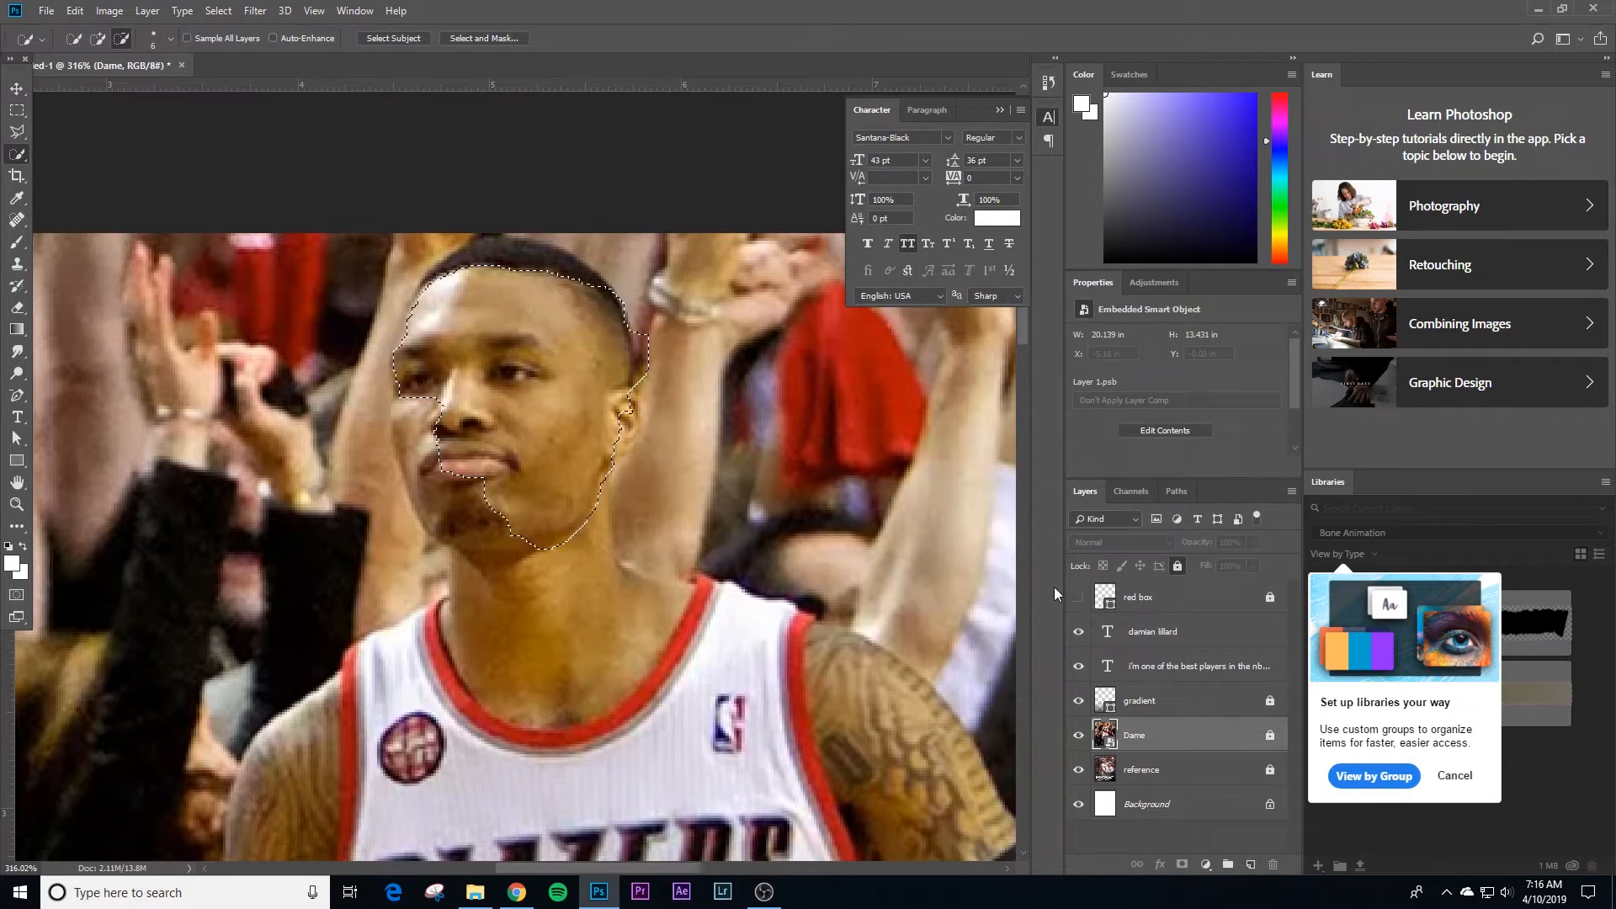
right_click(18, 136)
left_click(95, 133)
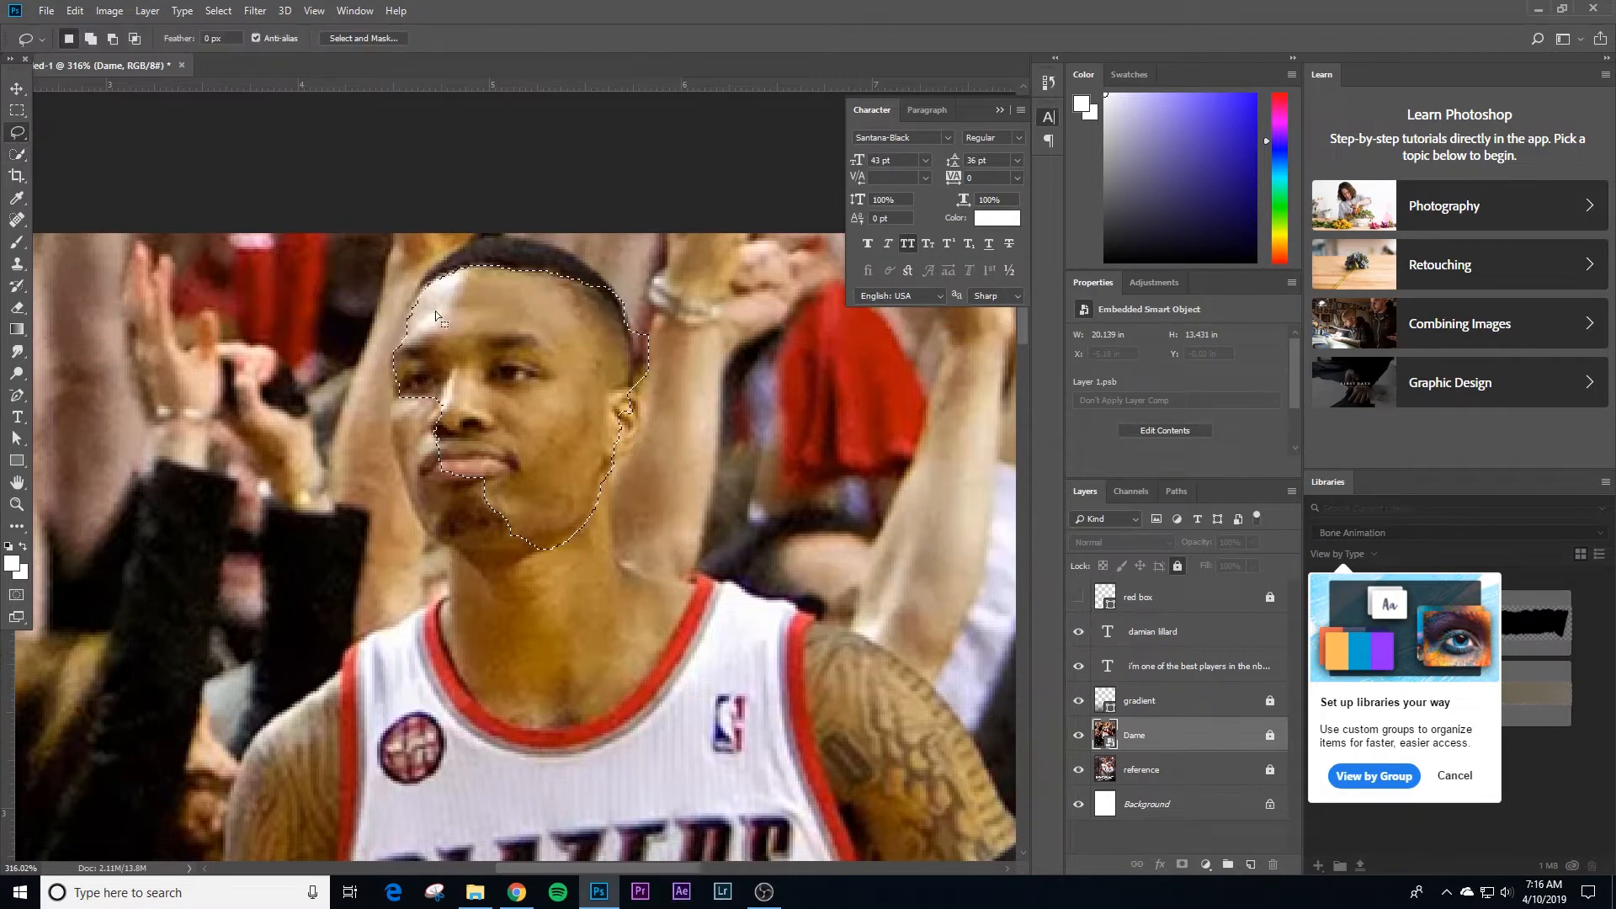
key("shift")
mouse_move(410, 325)
left_mouse_down()
mouse_move(393, 377)
mouse_move(400, 414)
mouse_move(425, 430)
mouse_move(463, 362)
mouse_move(467, 307)
left_mouse_up()
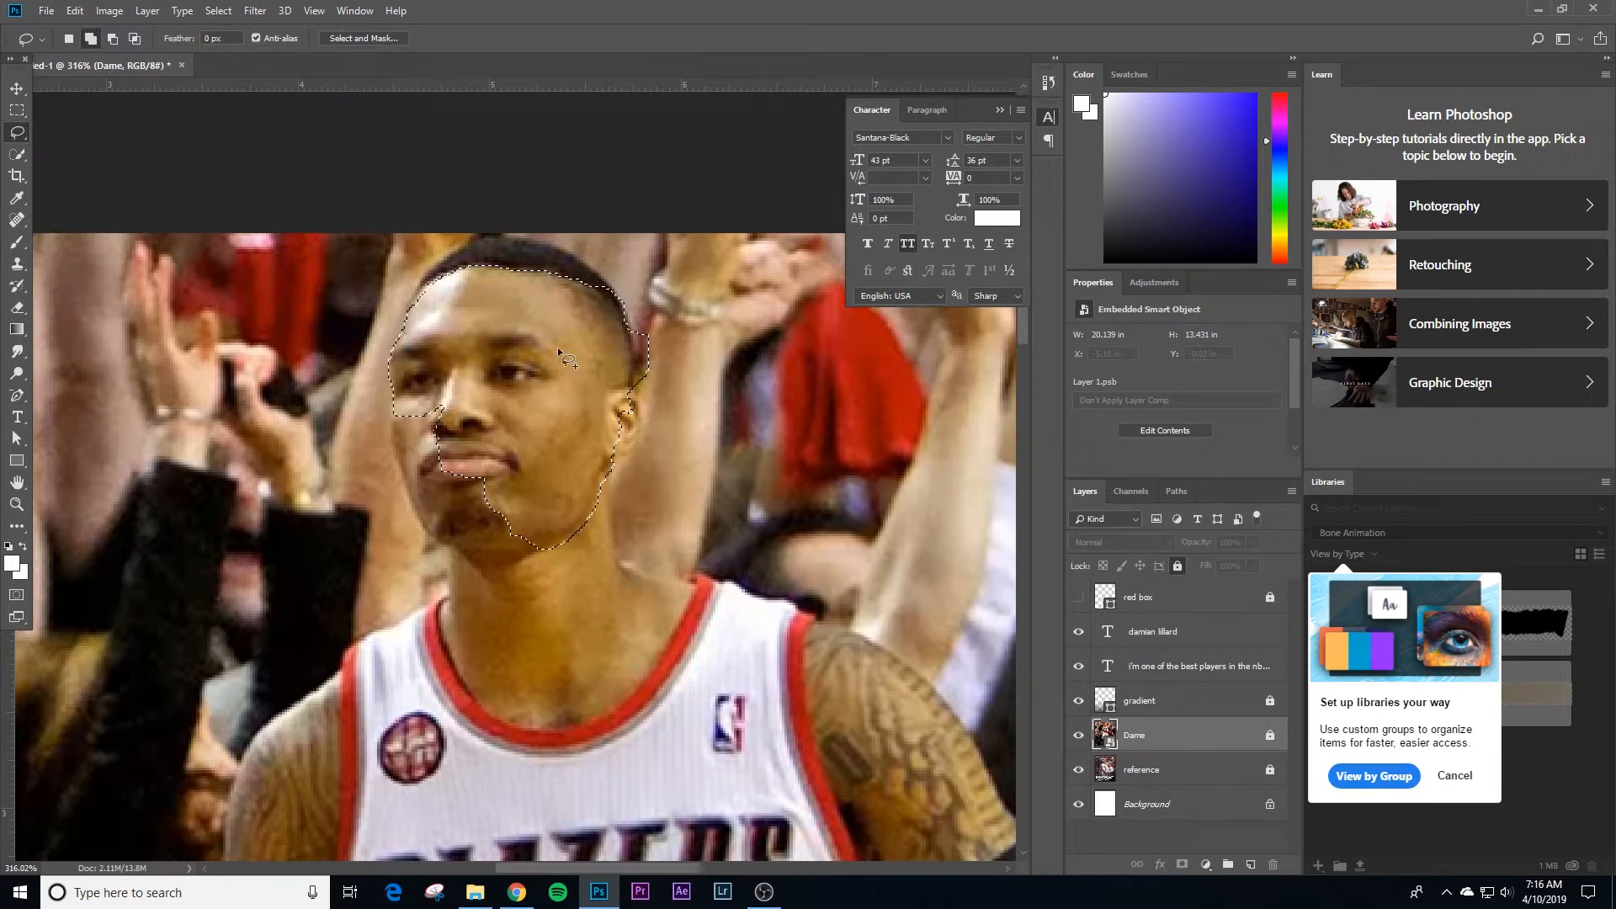
key("alt")
mouse_move(633, 326)
left_mouse_down()
mouse_move(670, 356)
mouse_move(667, 389)
mouse_move(633, 397)
left_mouse_up()
Step: Show the red box, invert the selection and mask the unlocked red box layer so the head overlaps the border, then relock it
left_click(1080, 597)
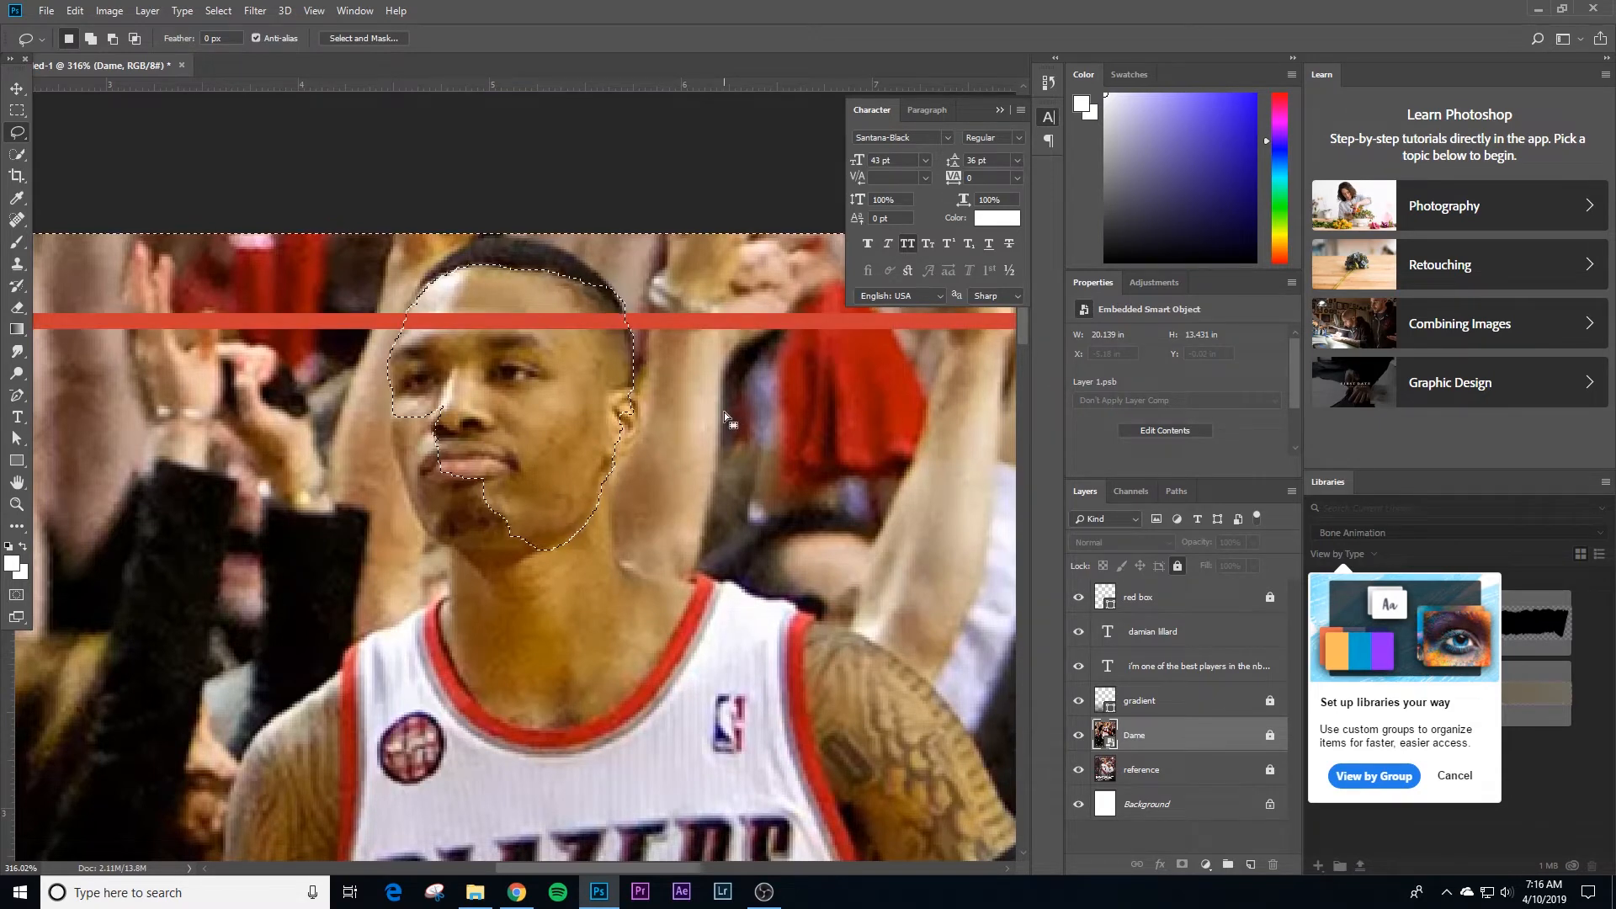
key("ctrl+shift+i")
left_click(1151, 602)
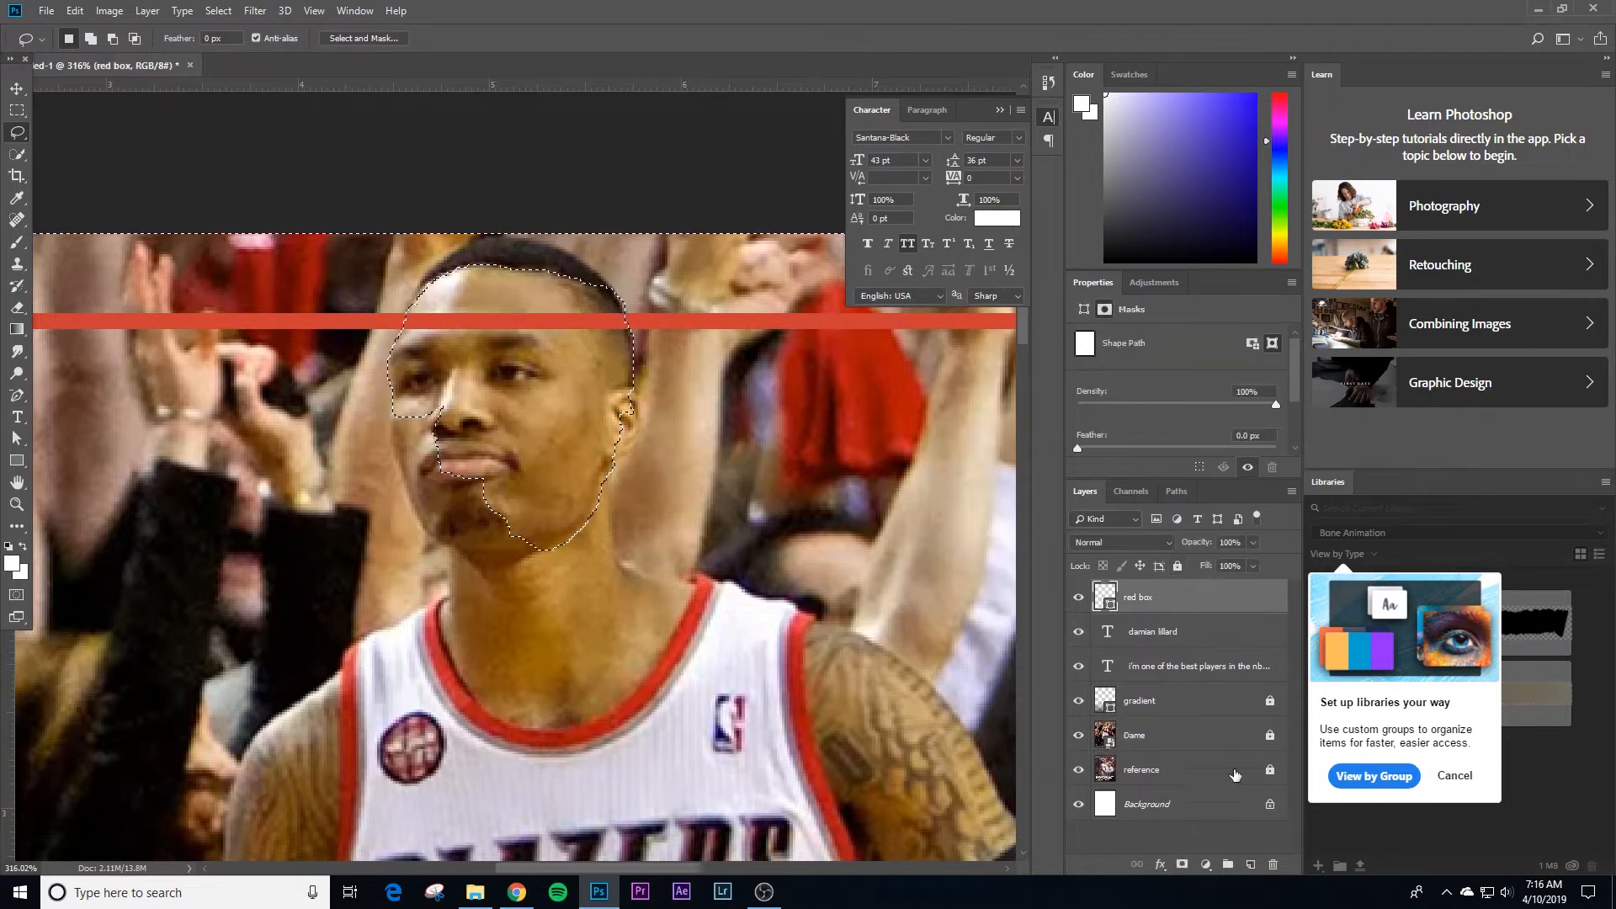
left_click(1182, 864)
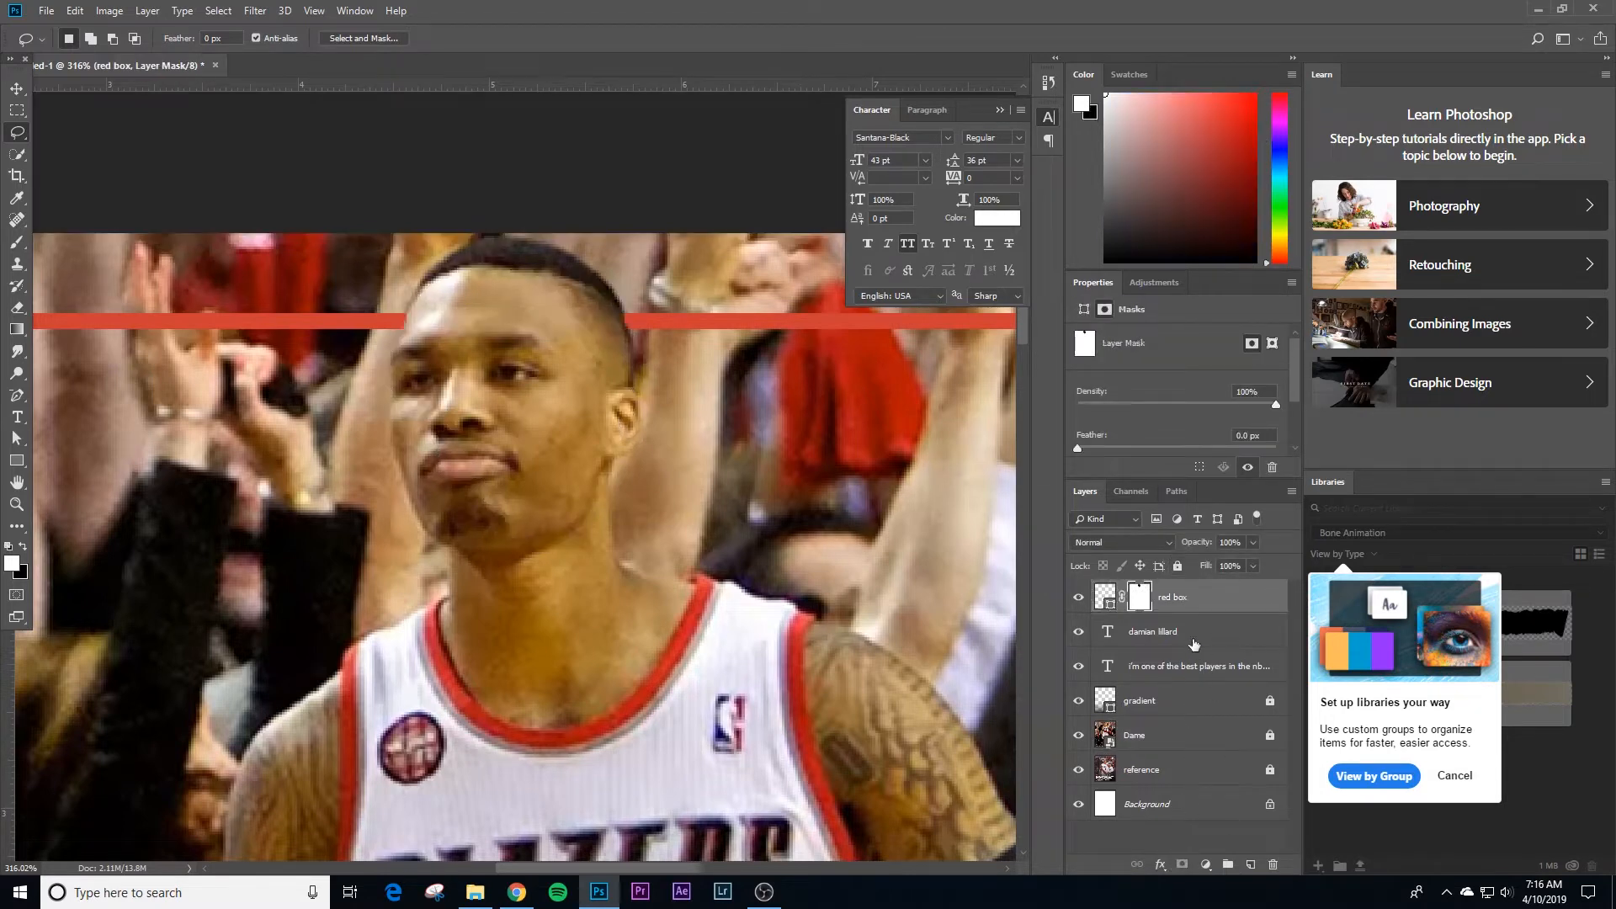
left_click(1175, 568)
Step: Activate the red box's layer mask with the Brush tool and unlock the layer for painting
key("z")
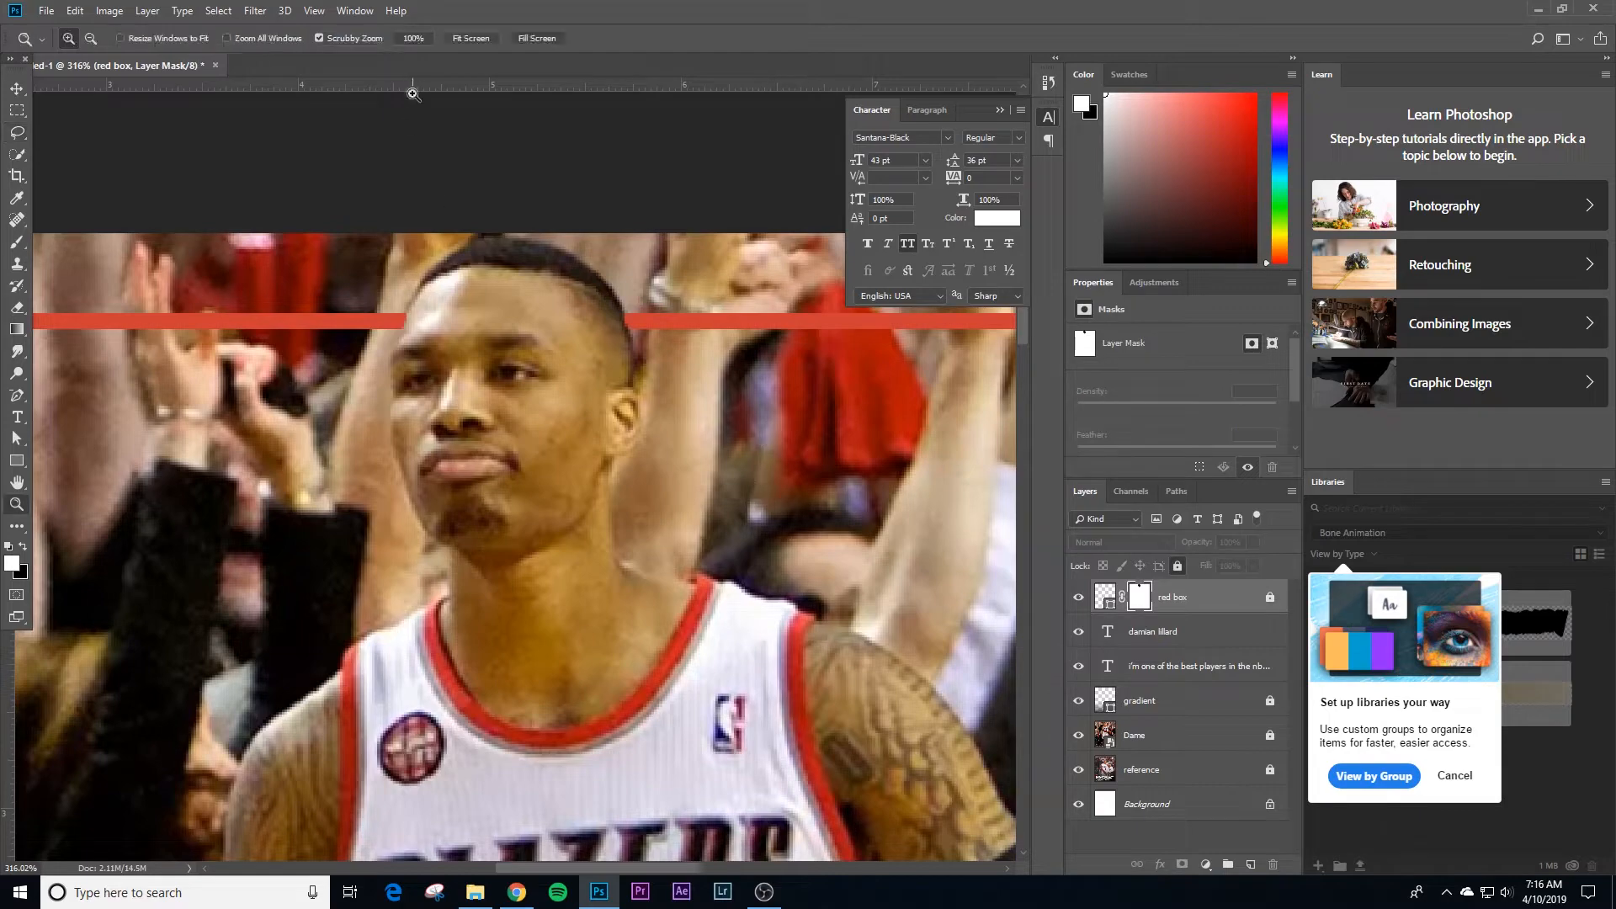
left_click(423, 38)
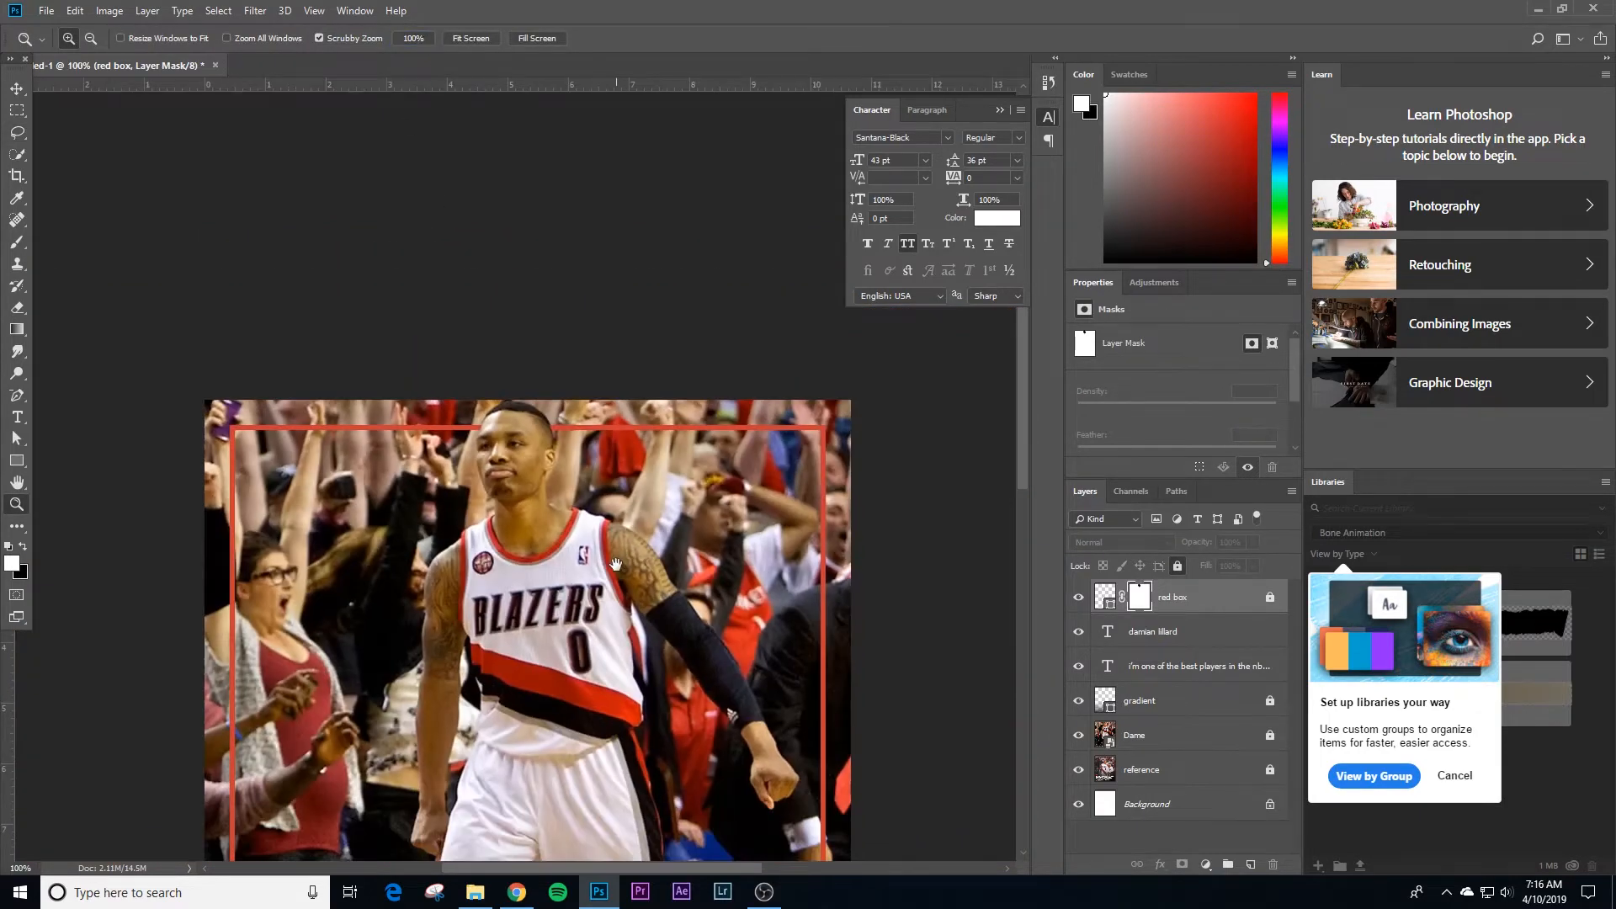
left_click_drag(503, 438, 609, 449)
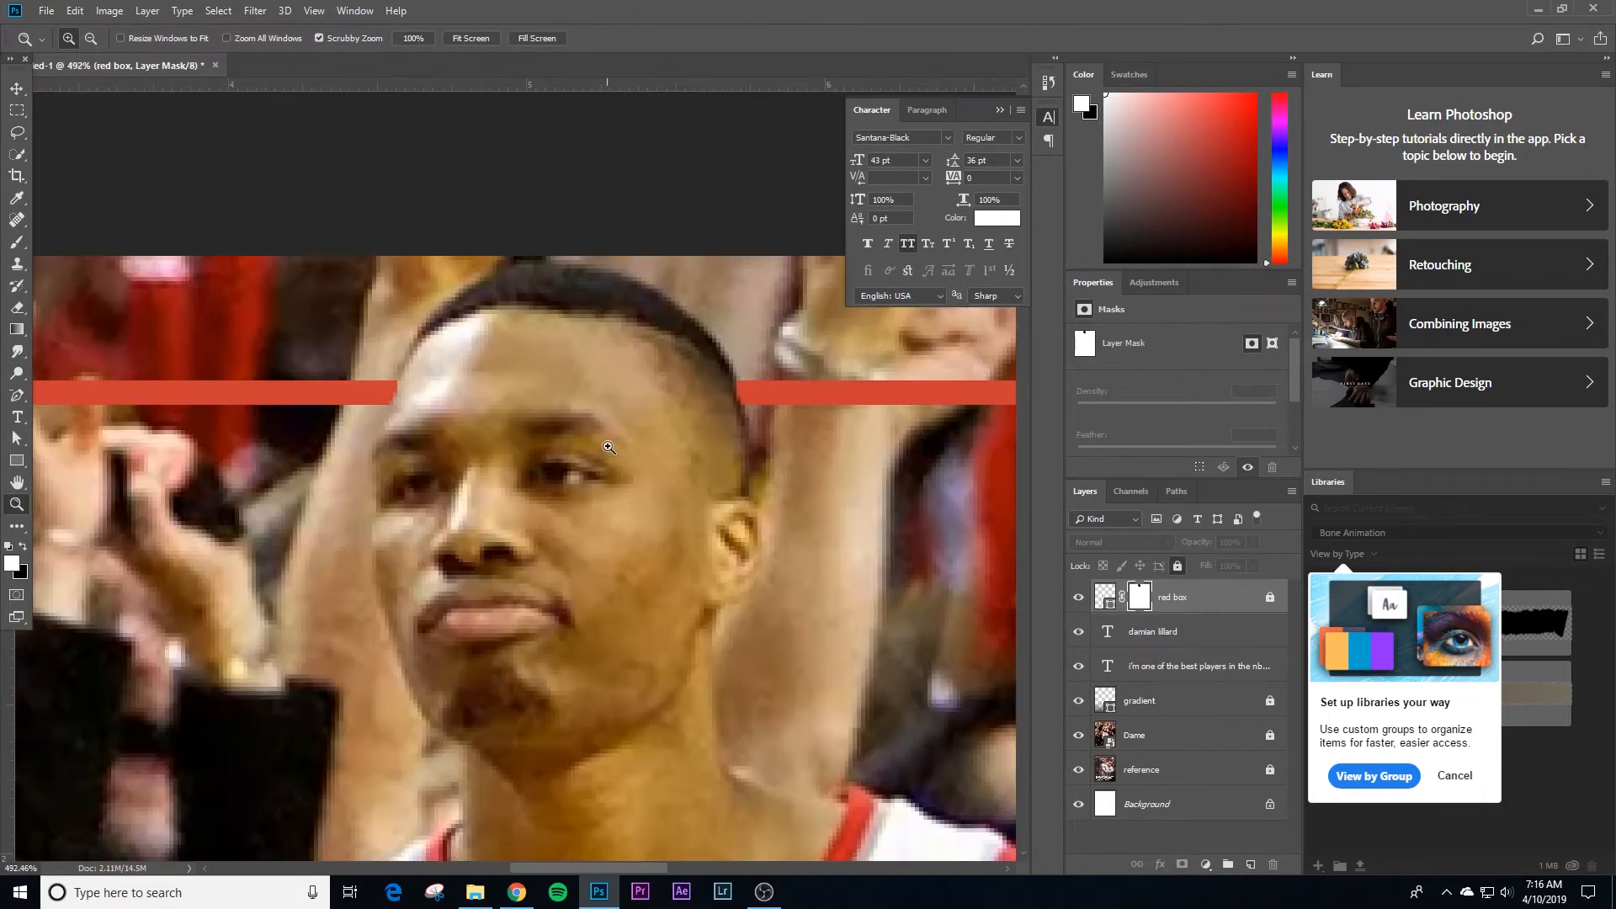
key("v")
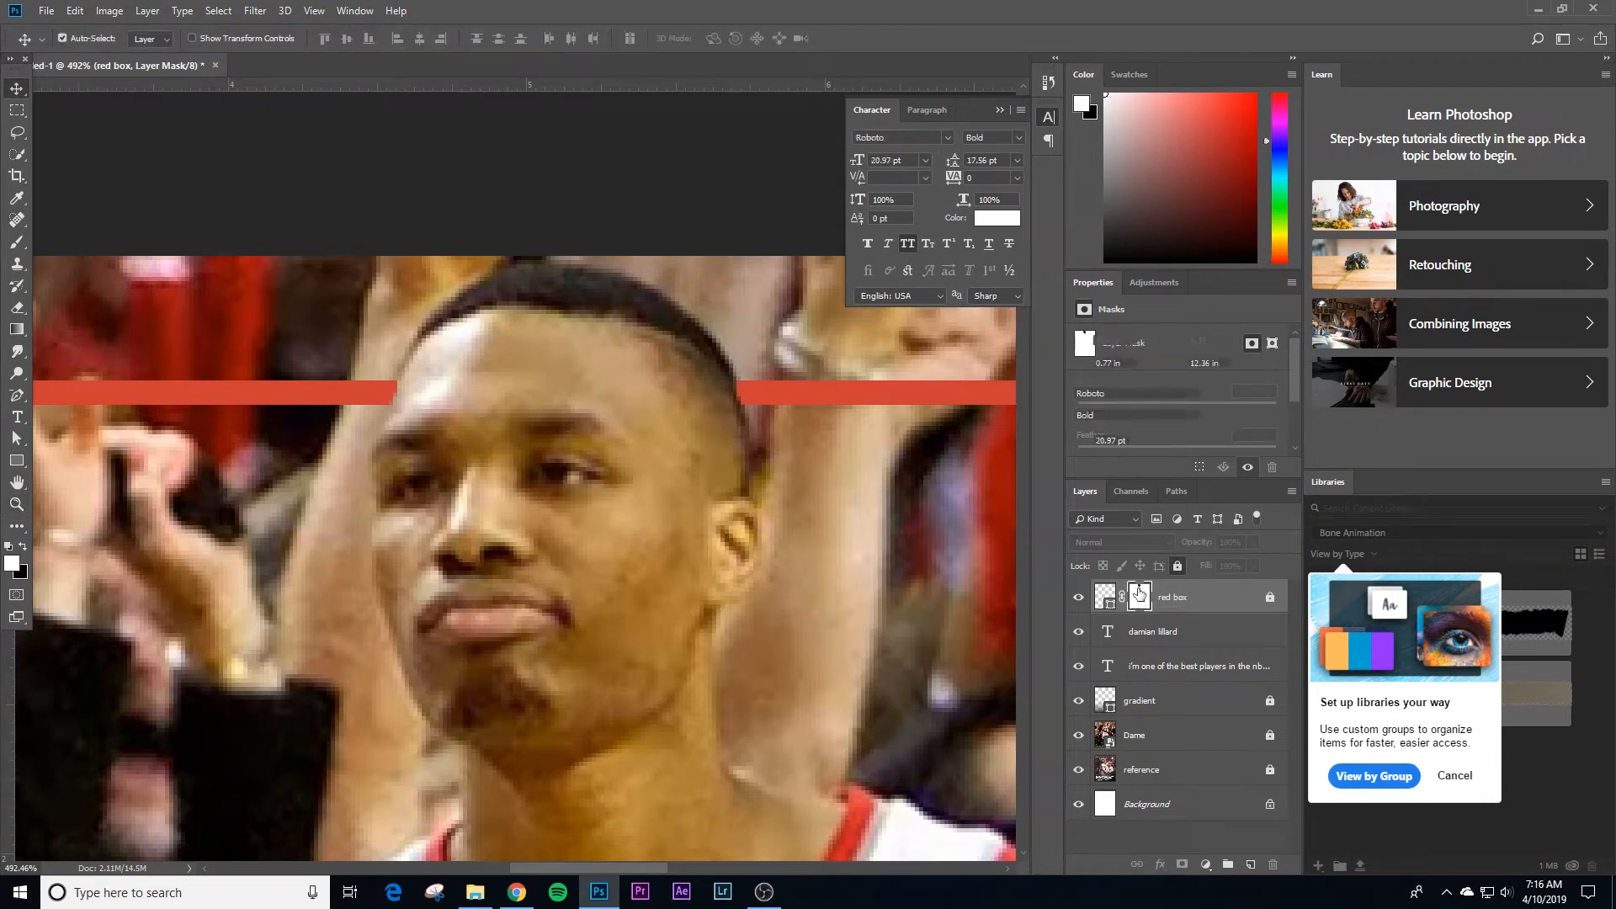
left_click(1148, 636)
left_click(1139, 596)
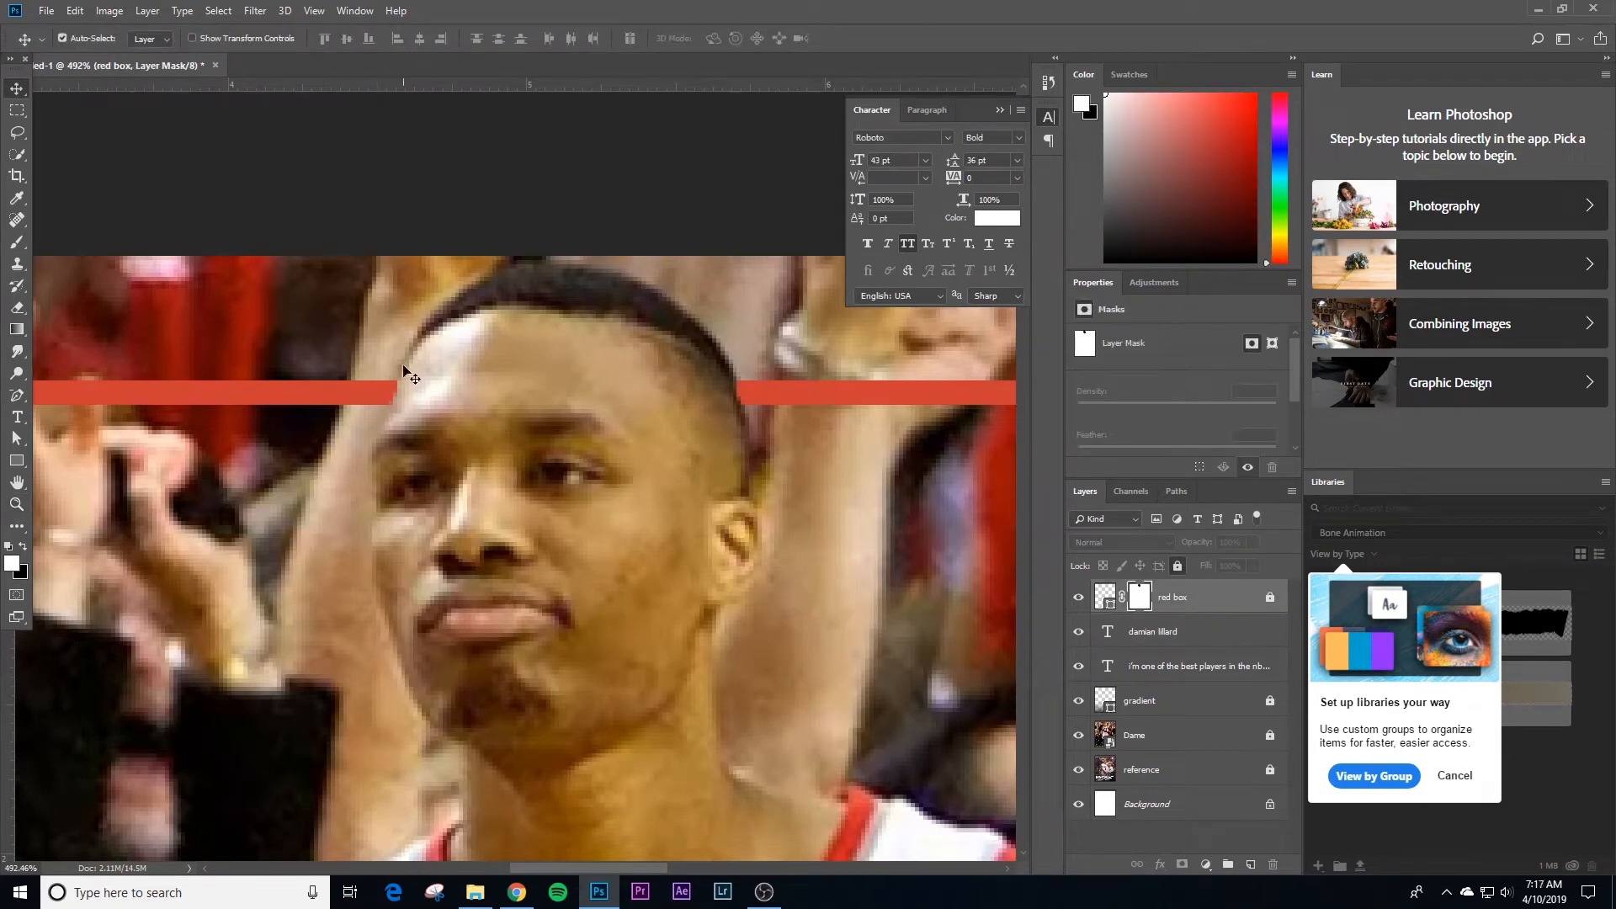
key("b")
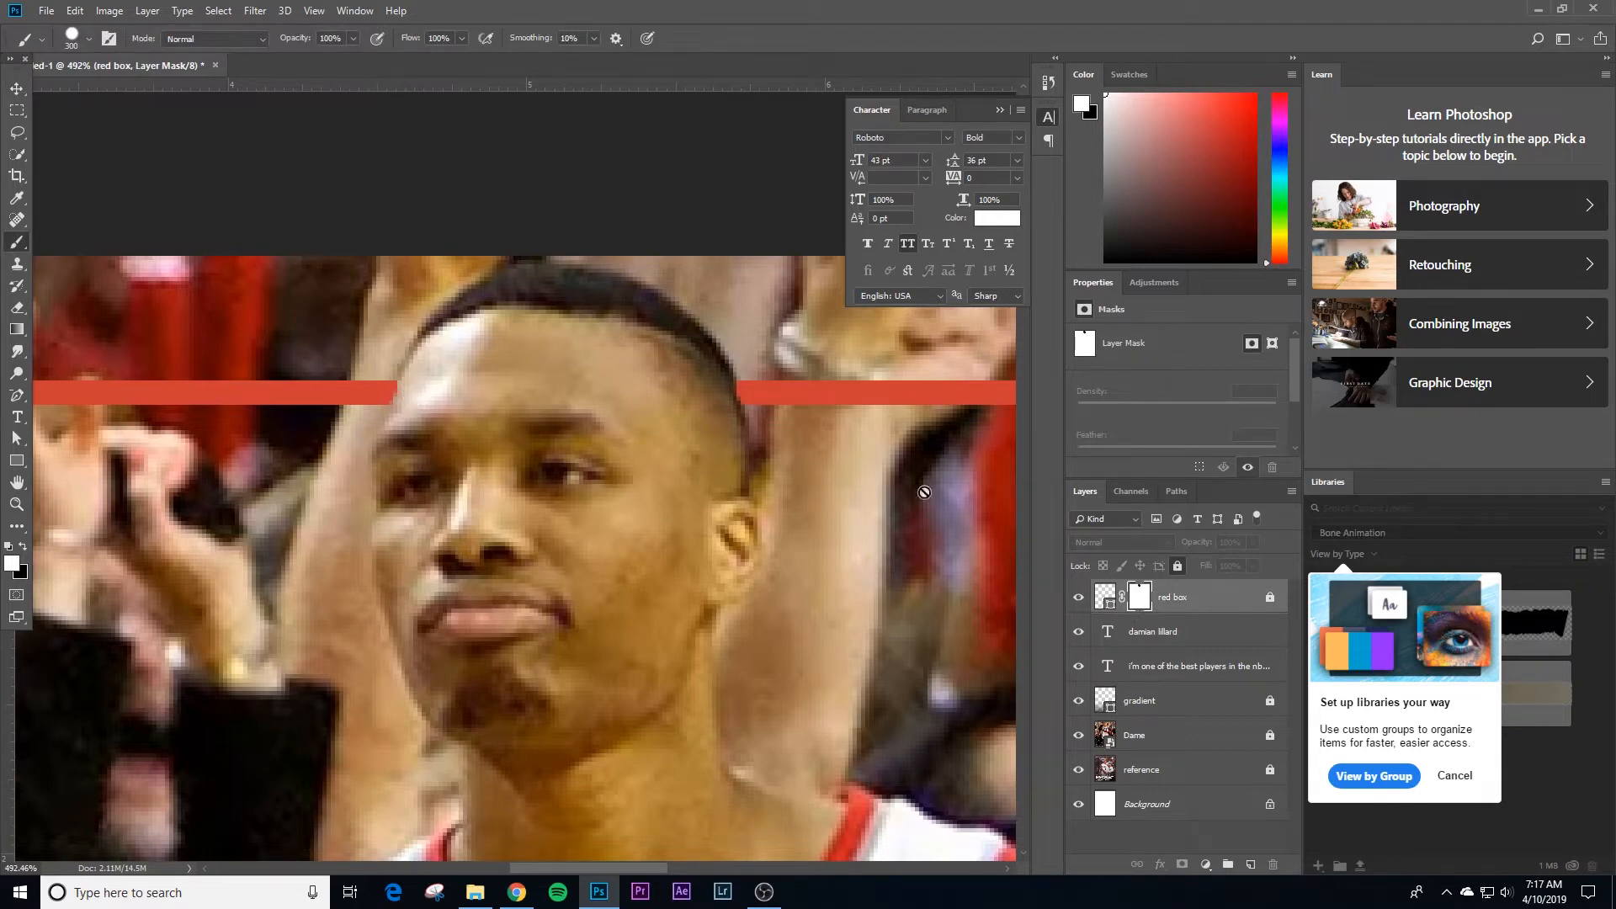
left_click(1083, 599)
left_click(1159, 566)
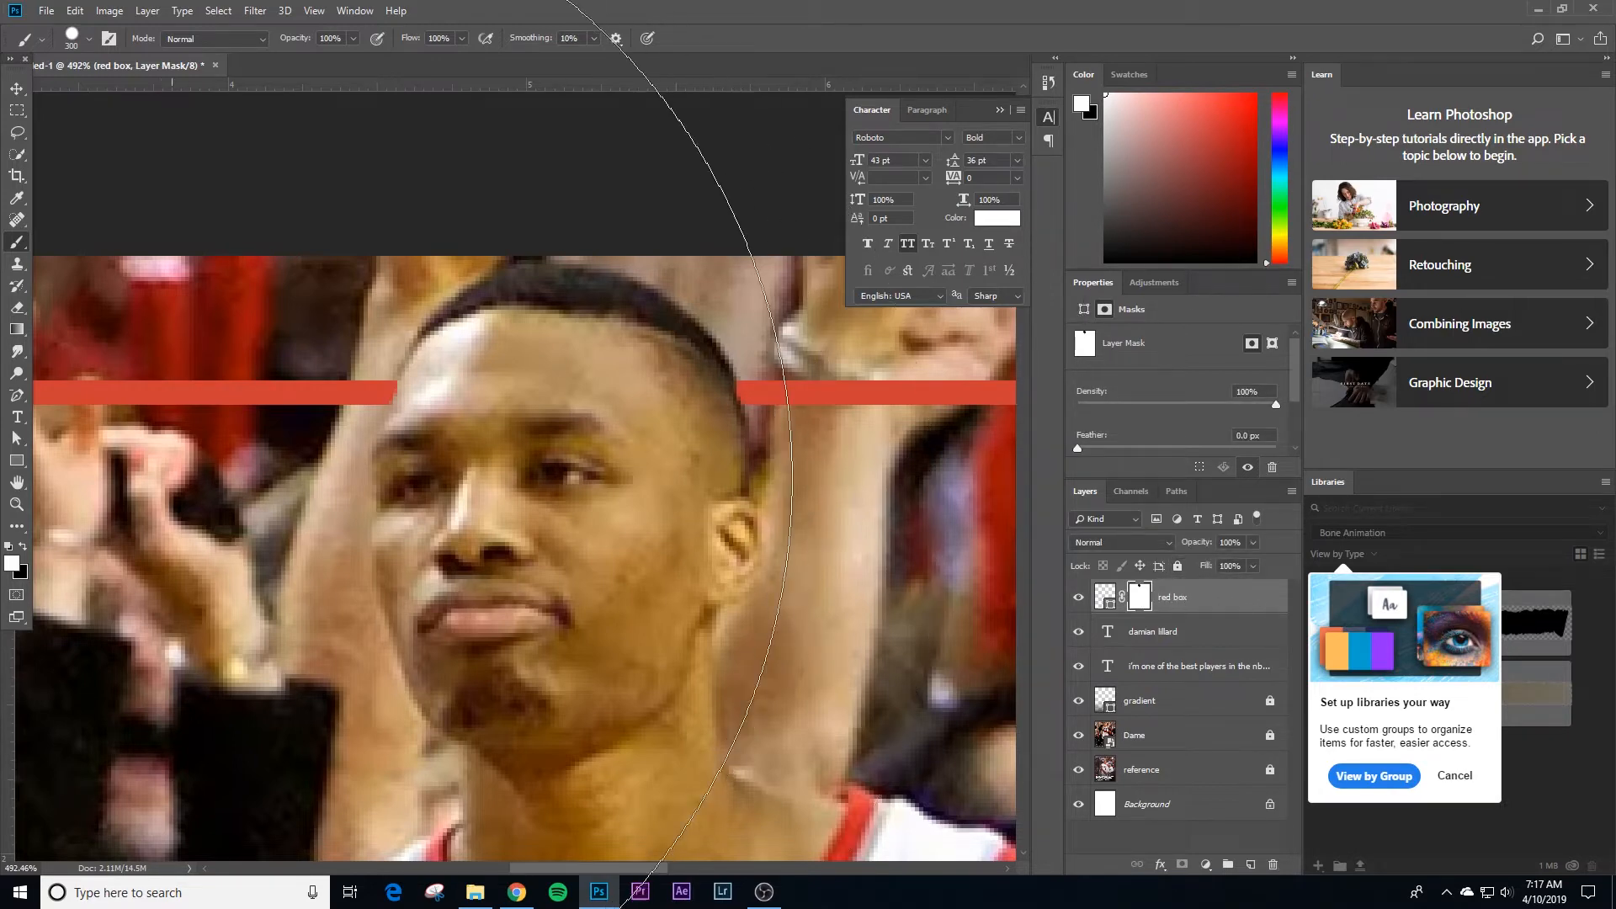
Step: Paint black with a much smaller brush on the red box's mask to trim the border ends beside the head
key("bracketleft")
key("bracketleft")
key("bracketleft")
key("bracketleft")
key("bracketleft")
key("bracketleft")
key("bracketleft")
key("bracketleft")
key("bracketleft")
key("bracketleft")
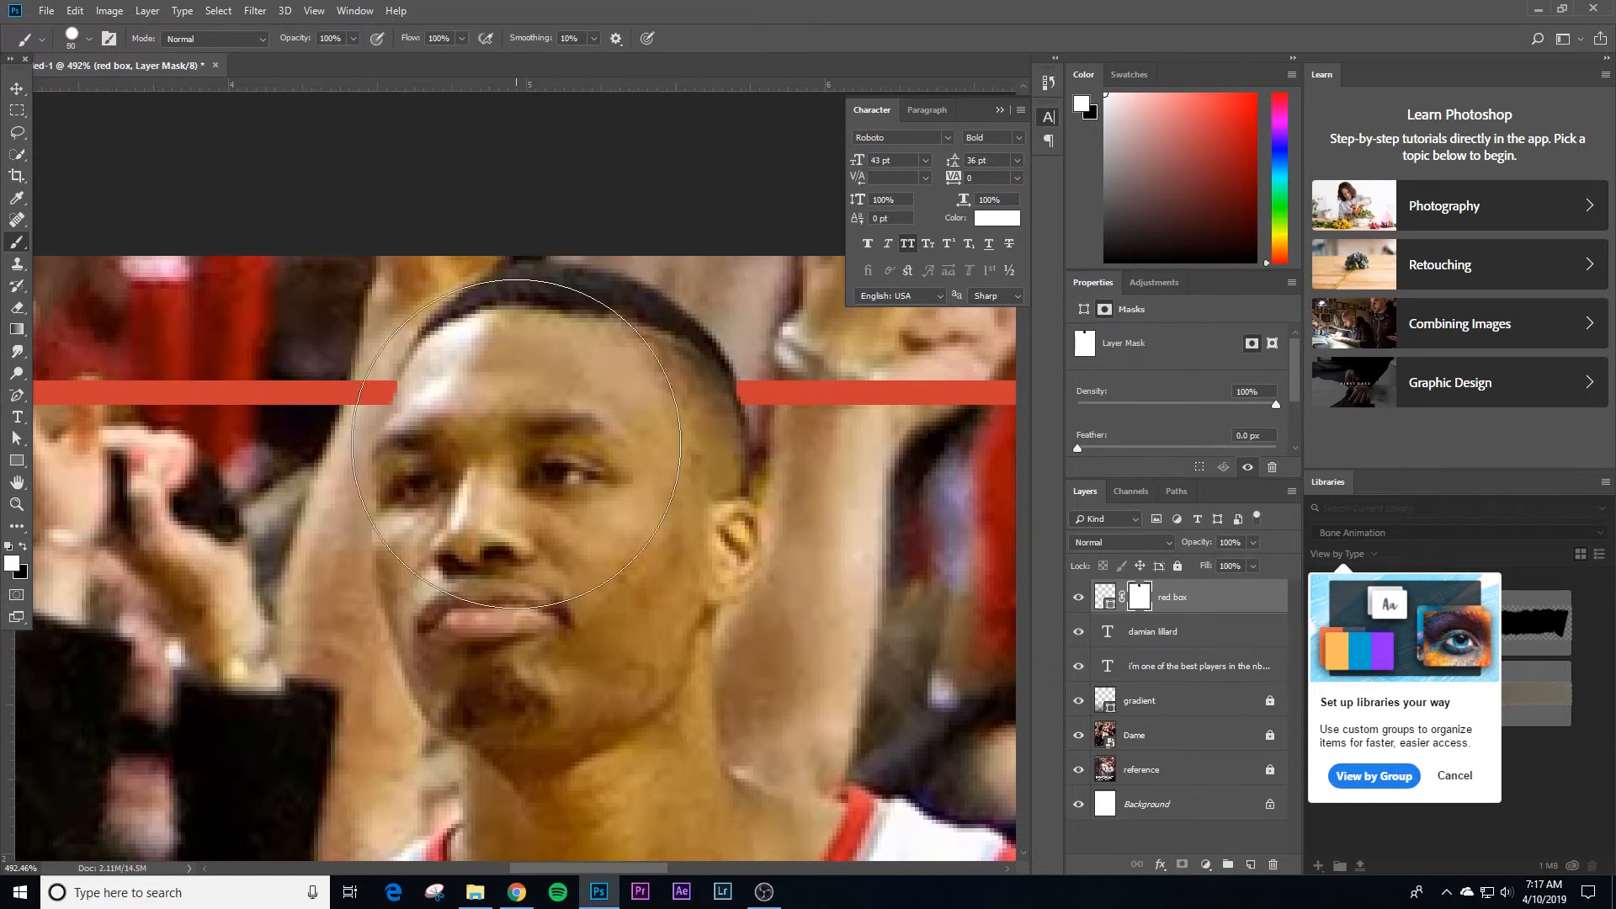
left_click(22, 546)
key("bracketleft")
key("bracketleft")
key("bracketleft")
left_click(89, 39)
left_click(89, 42)
key("bracketleft")
key("bracketleft")
key("bracketleft")
key("bracketleft")
key("bracketleft")
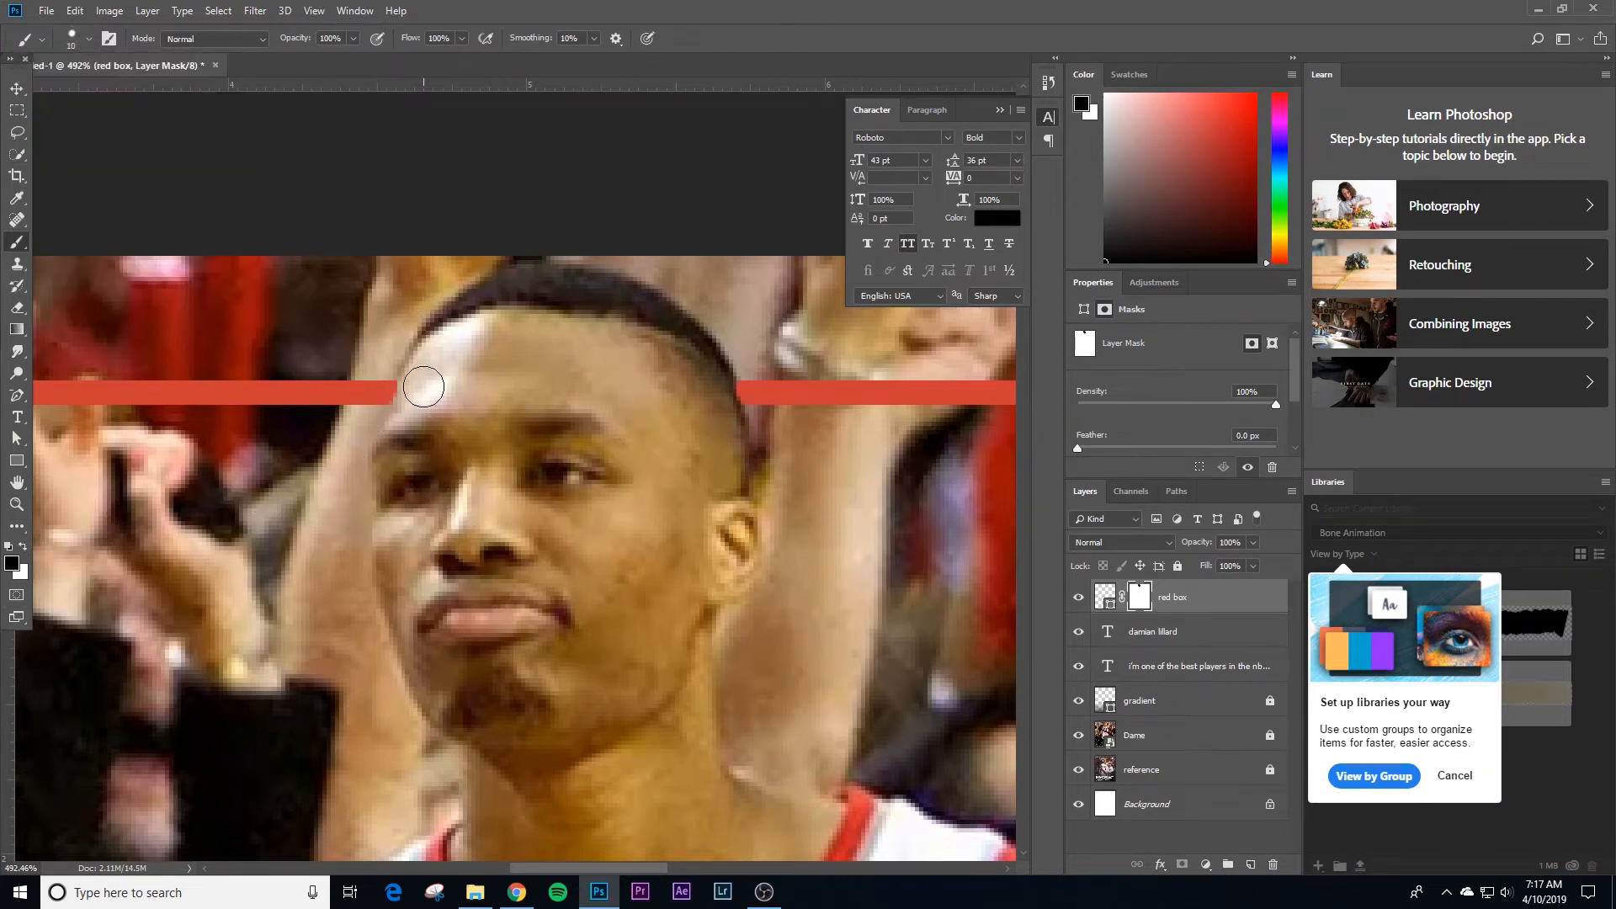
left_click_drag(411, 379, 403, 404)
mouse_move(760, 383)
left_mouse_down()
mouse_move(754, 406)
mouse_move(773, 405)
left_mouse_up()
Step: Touch up the mask in black where the border meets the forehead, return to the poster view and deselect the layer
key("x")
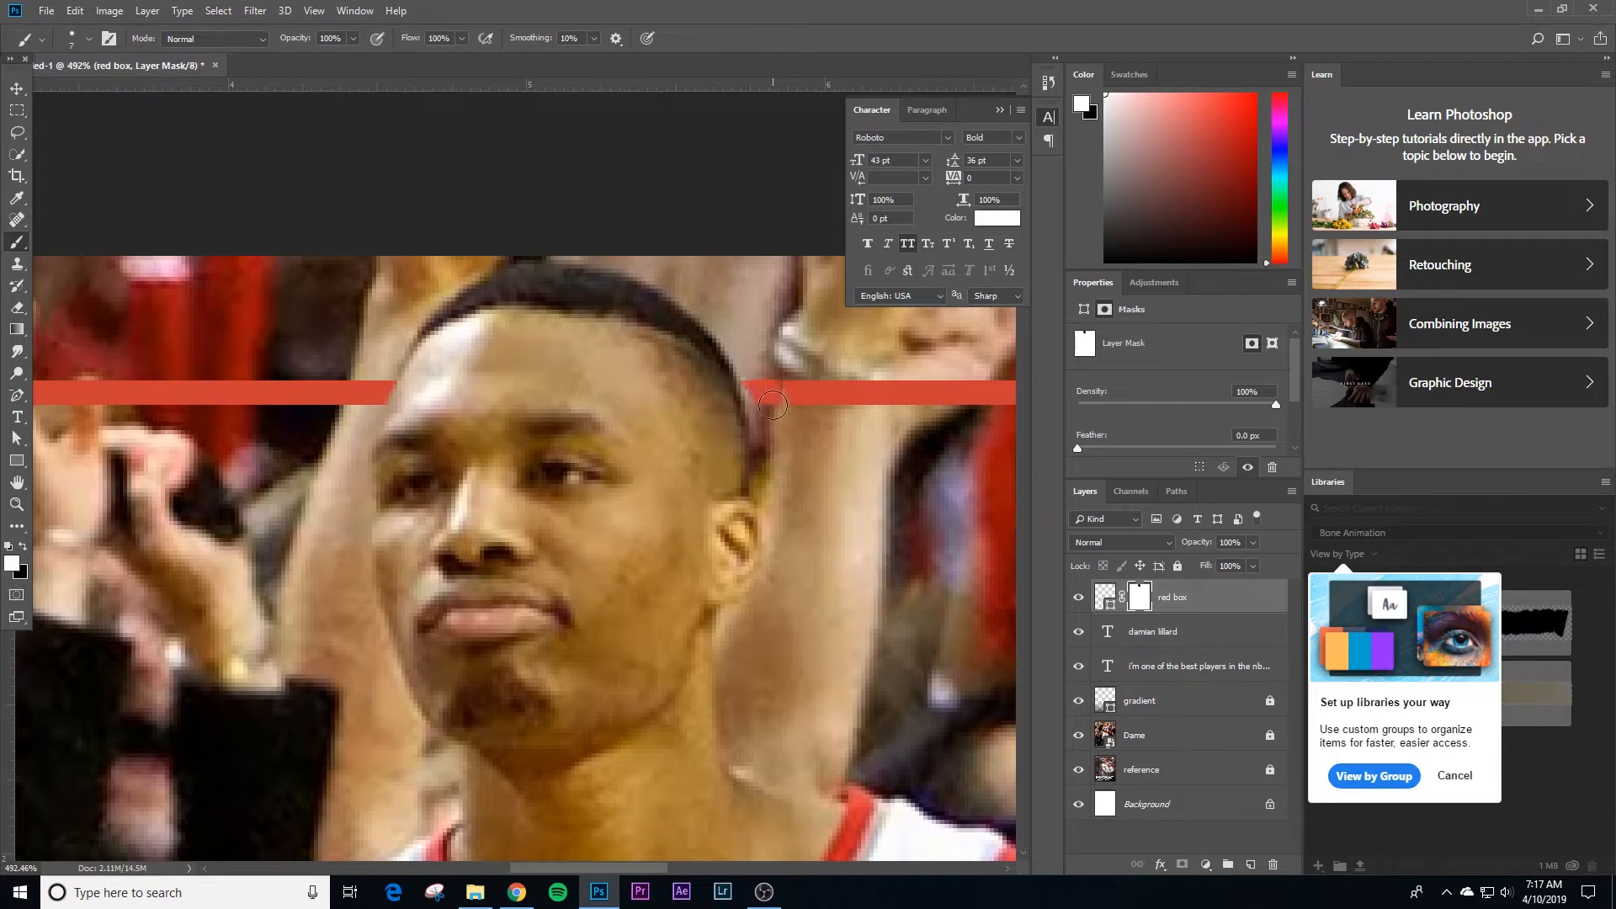
left_click(22, 546)
mouse_move(405, 386)
left_mouse_down()
mouse_move(400, 409)
mouse_move(377, 394)
left_mouse_up()
left_click(23, 547)
key("z")
left_click(413, 37)
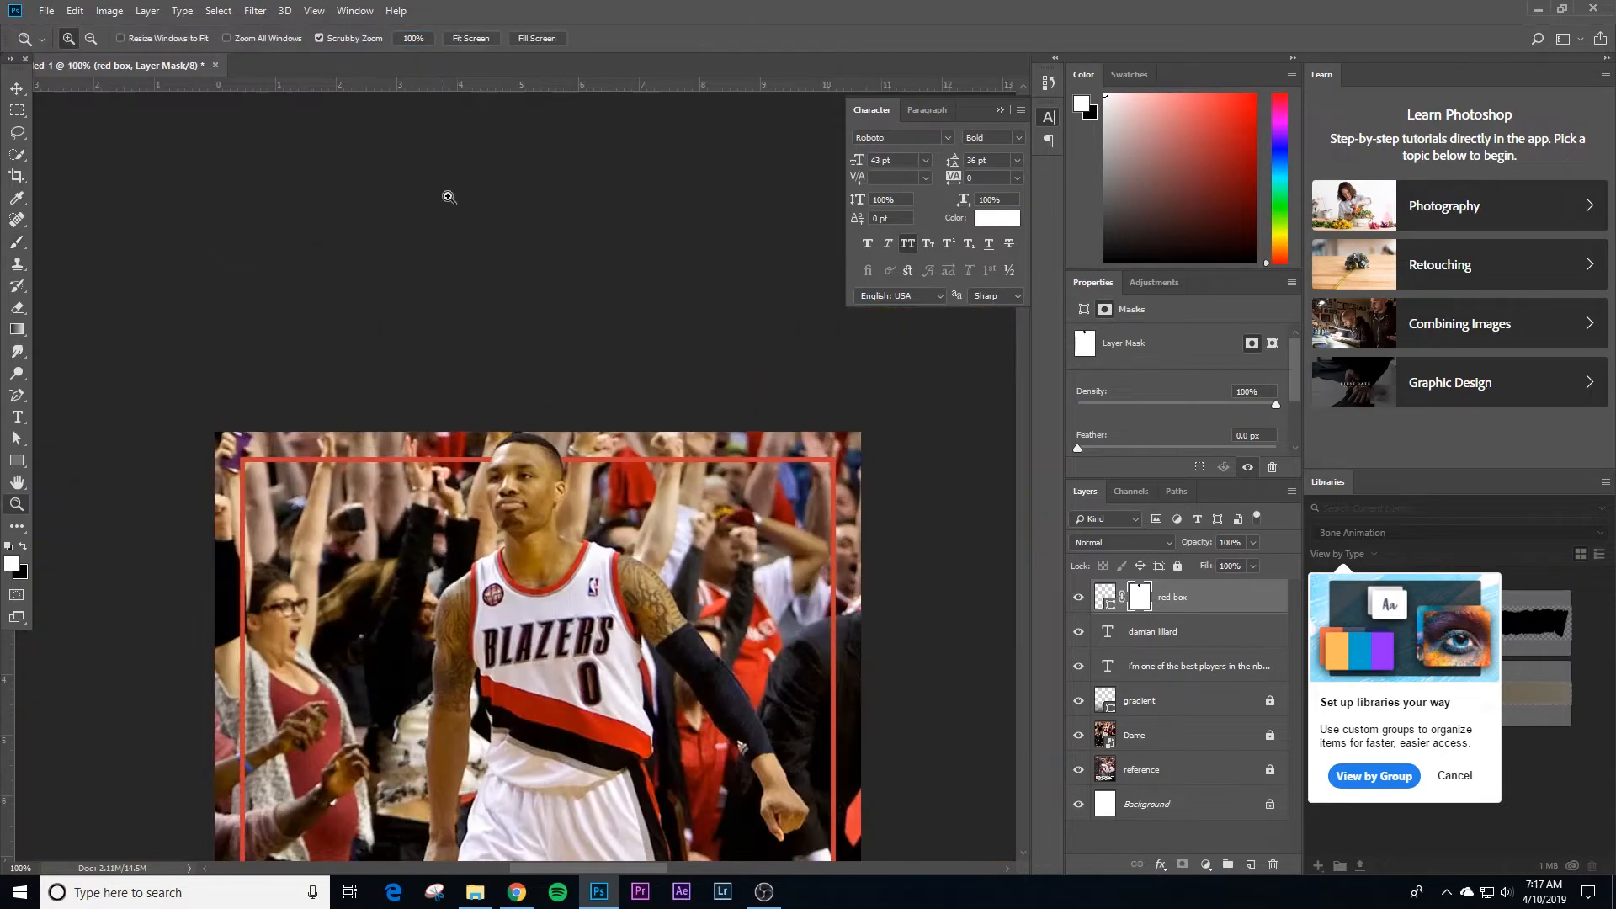
left_click_drag(569, 556, 541, 289)
left_click_drag(594, 423, 561, 360)
key("v")
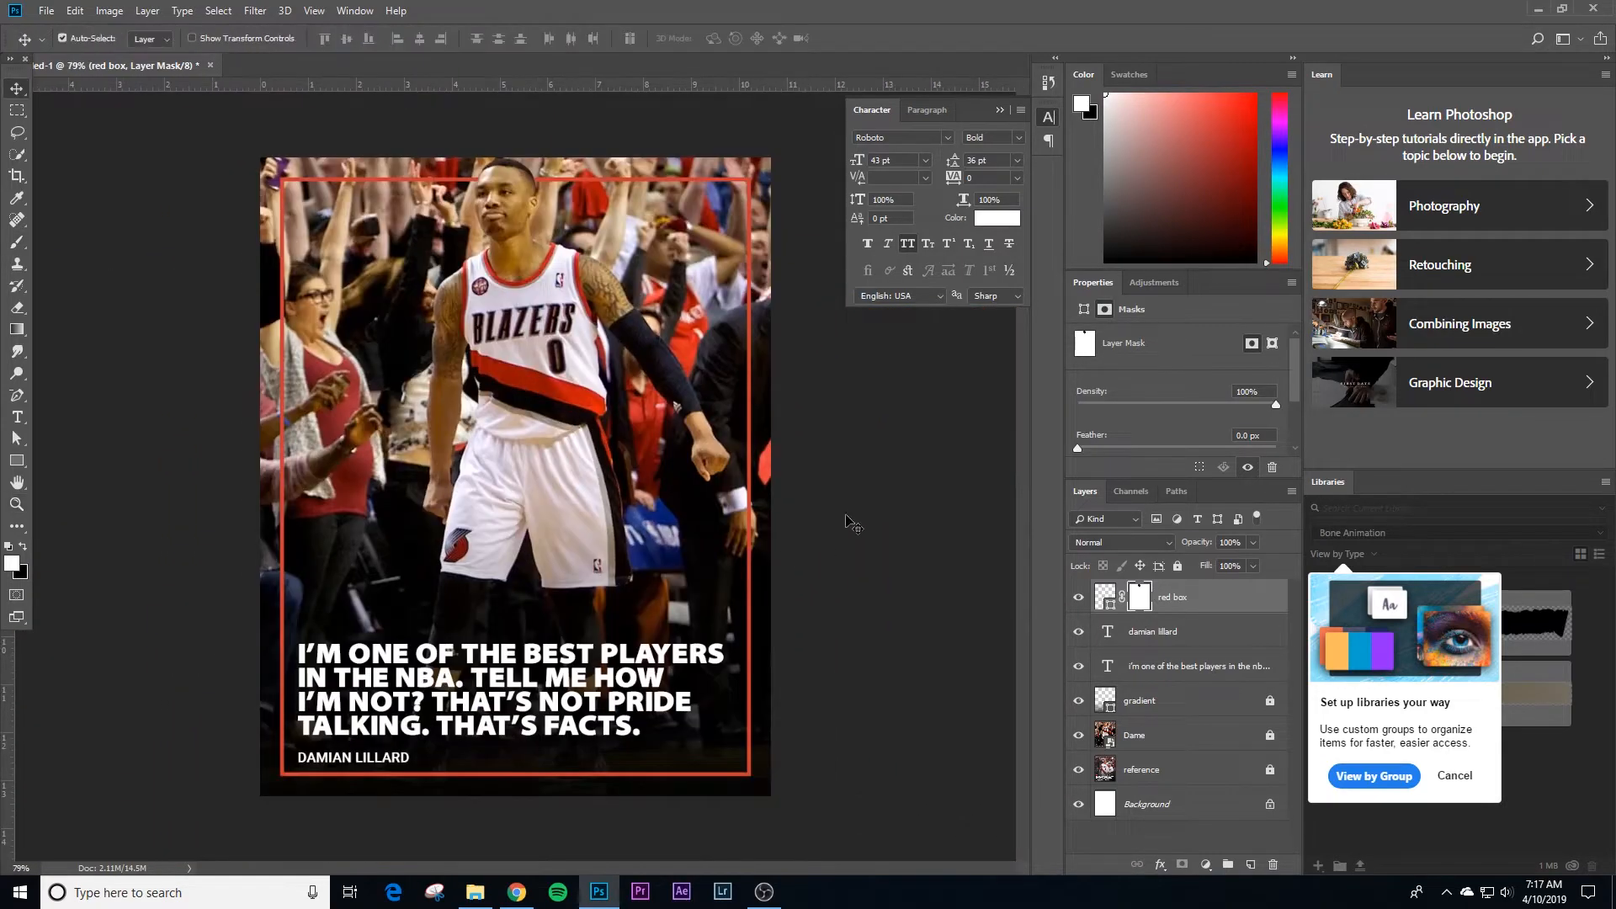
left_click(852, 516)
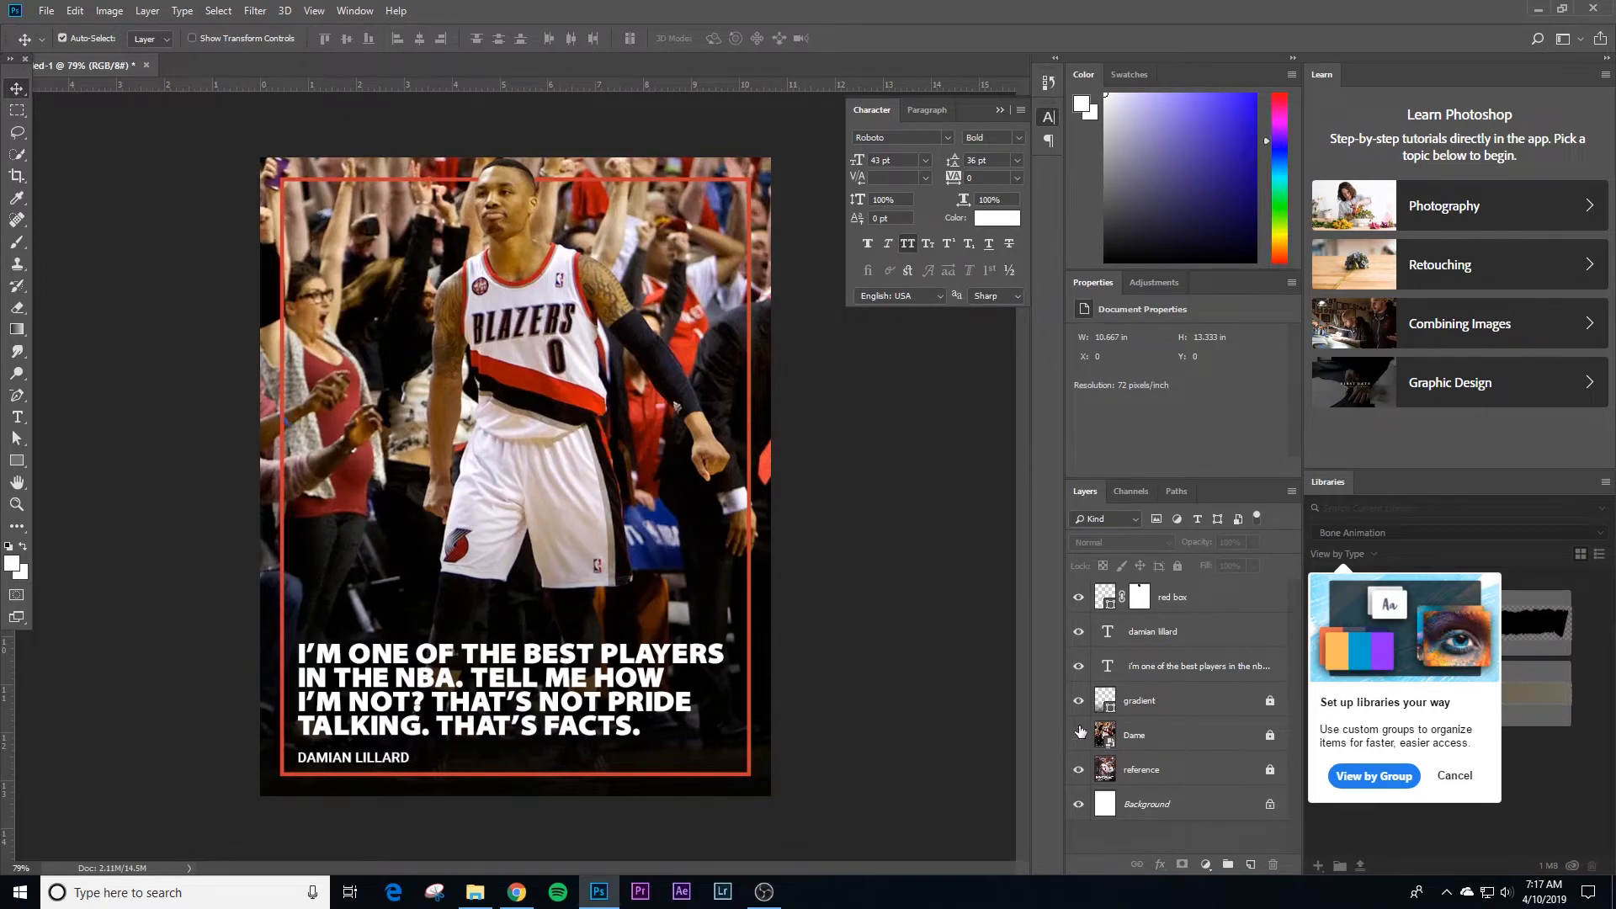
Step: Compare the recreated poster with the reference by temporarily hiding every layer above the reference
left_click_drag(1079, 734, 1074, 597)
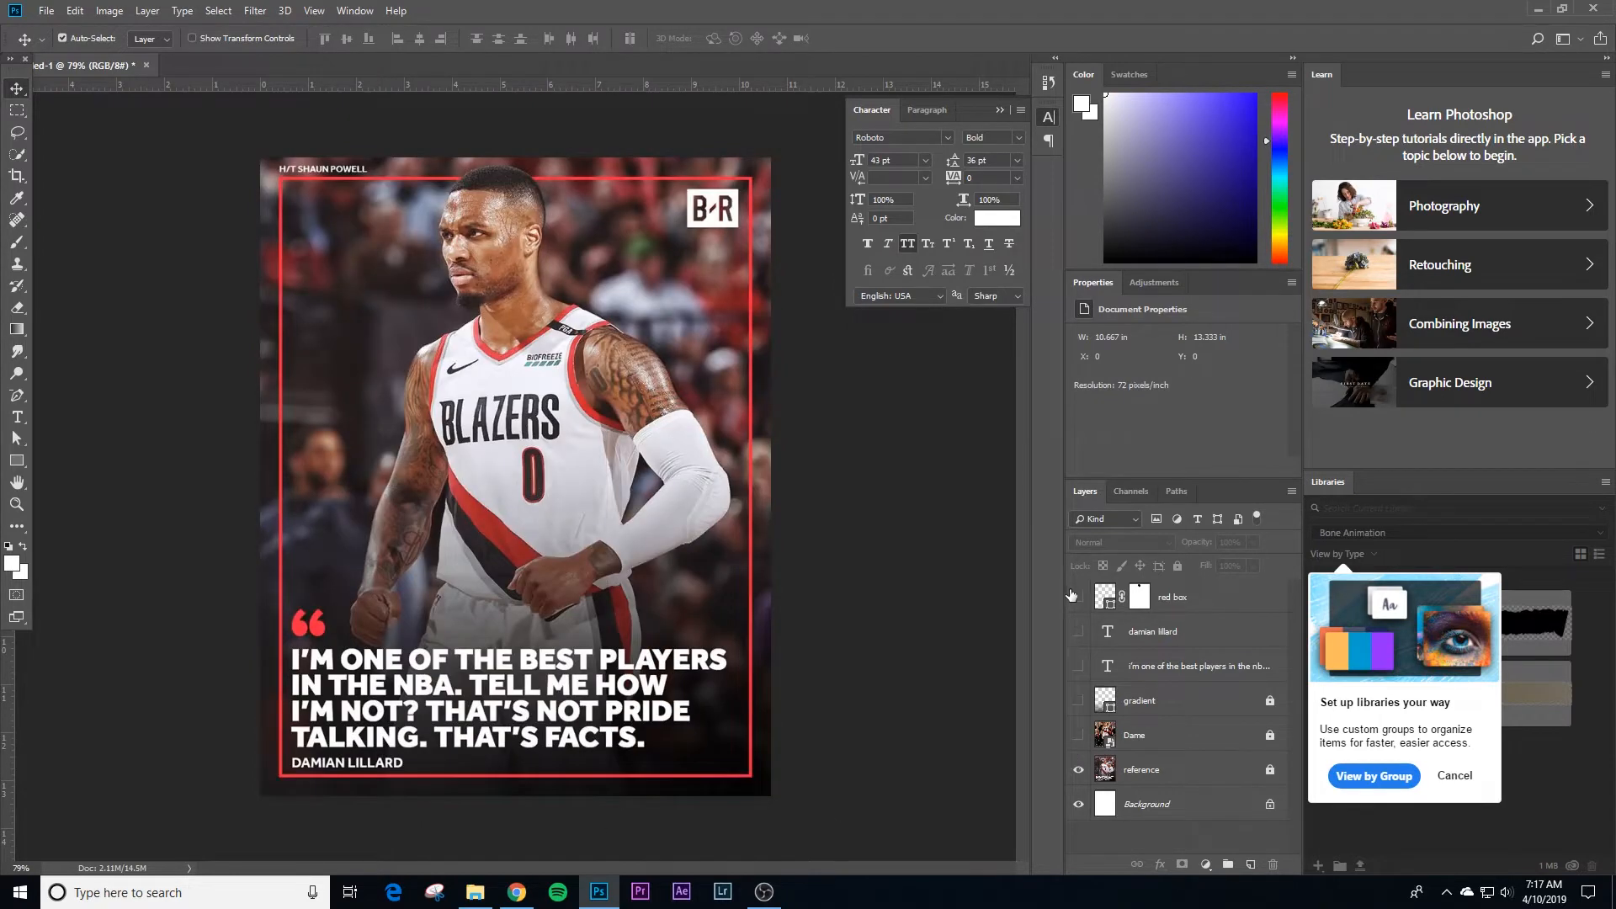
left_click_drag(1079, 596, 1074, 691)
left_click(1078, 733)
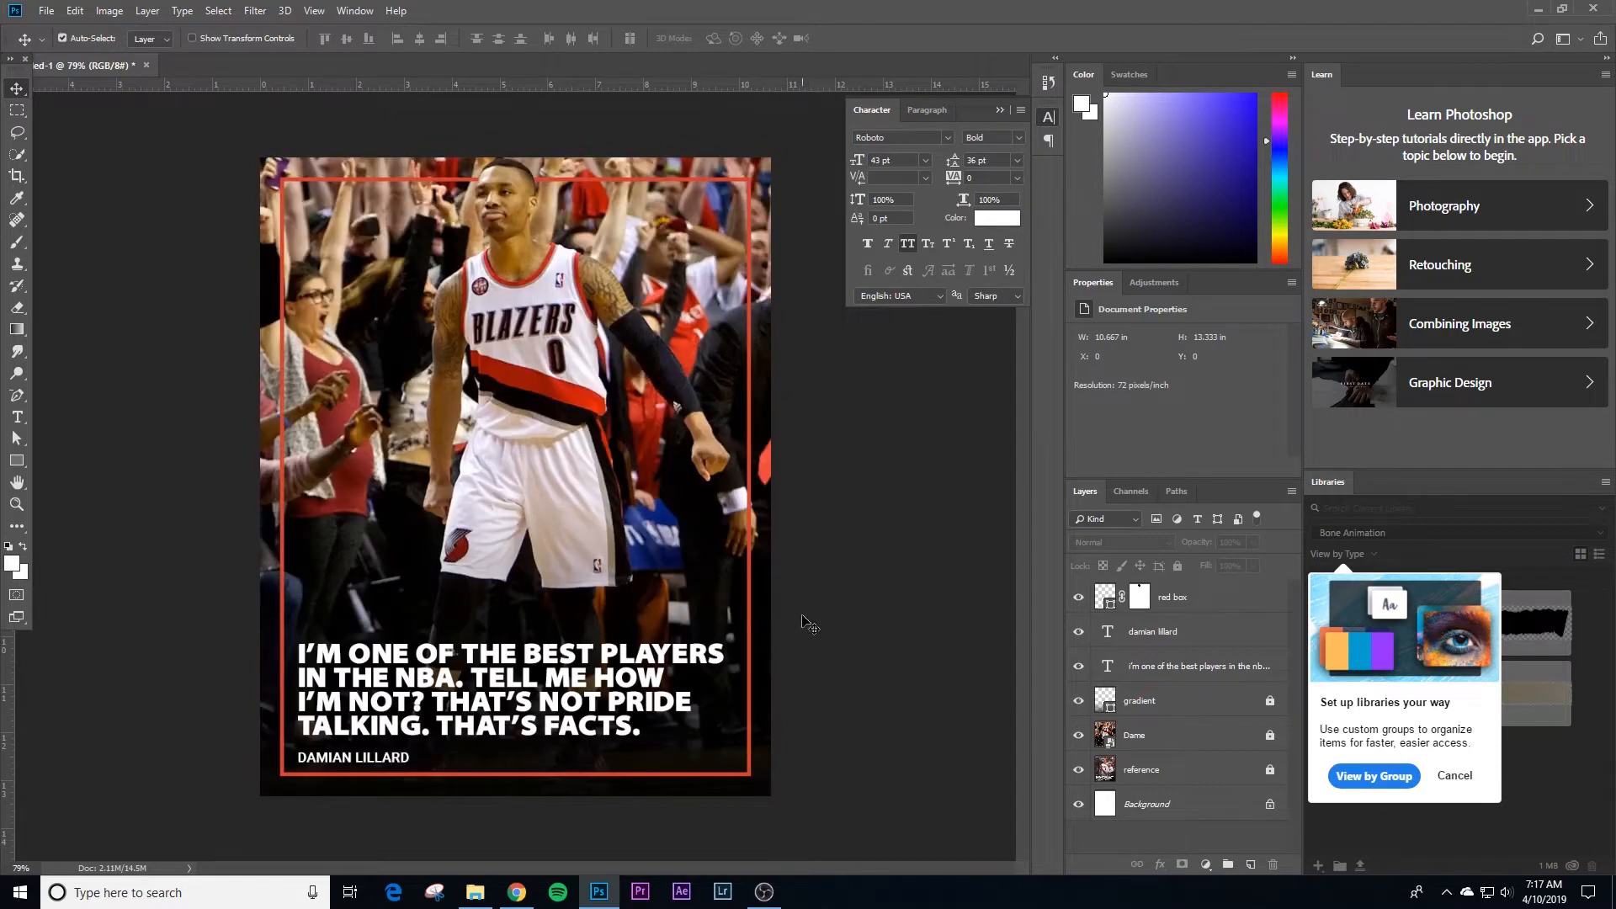
Step: Hide all layers above the reference so its opening quotation mark can be traced up close
key("z")
left_click_drag(371, 696, 412, 691)
left_click_drag(412, 691, 539, 587)
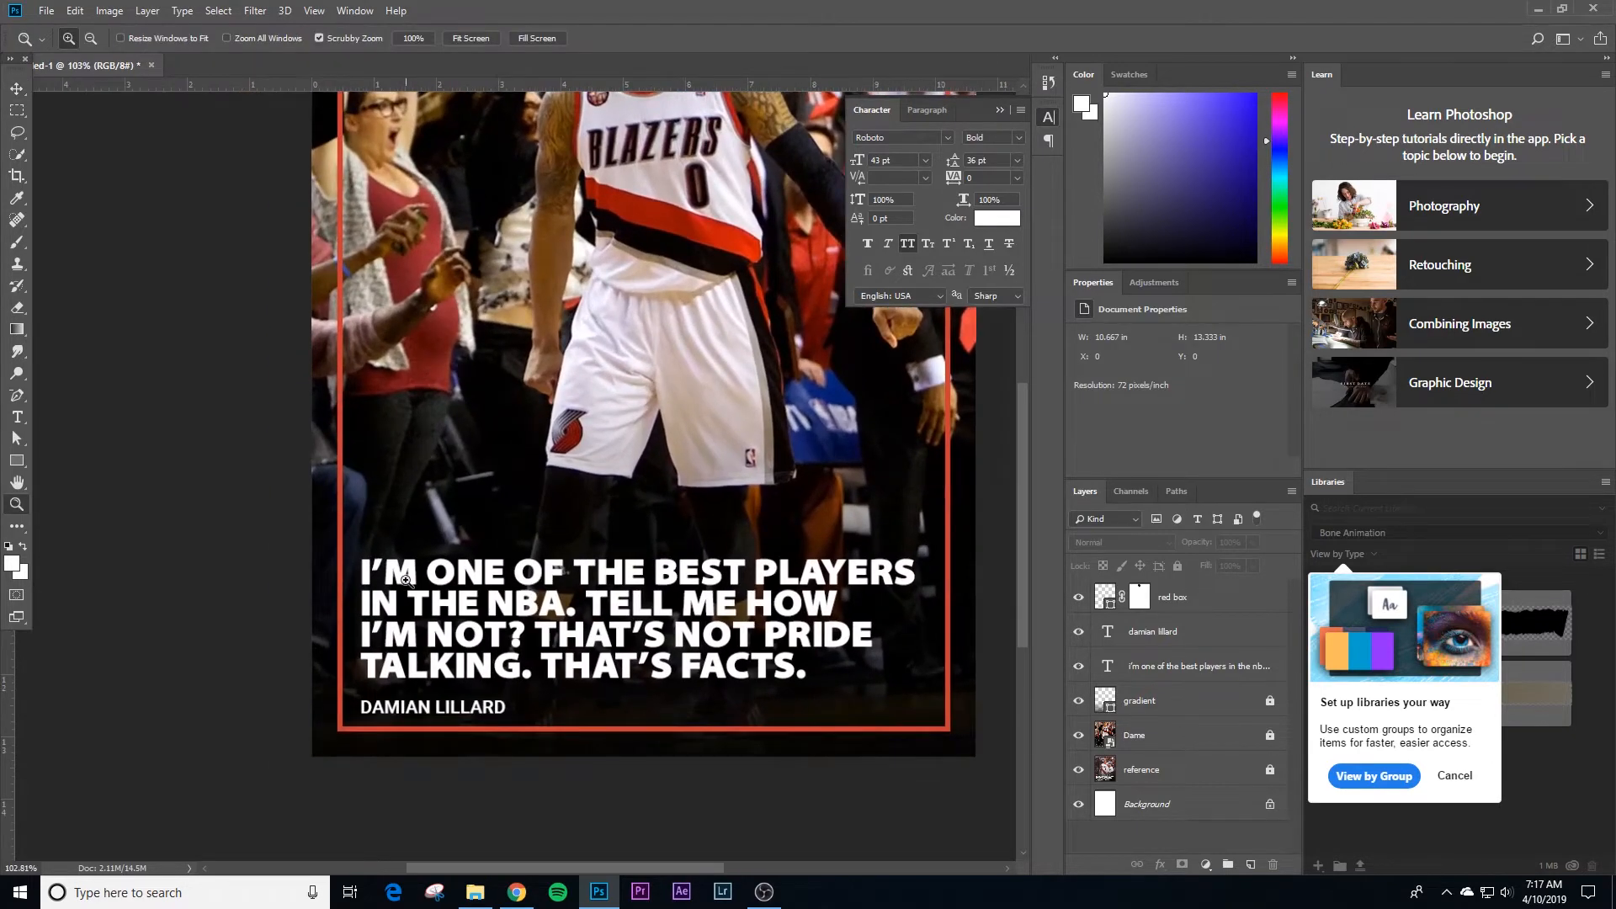
left_click_drag(336, 624, 388, 637)
key("v")
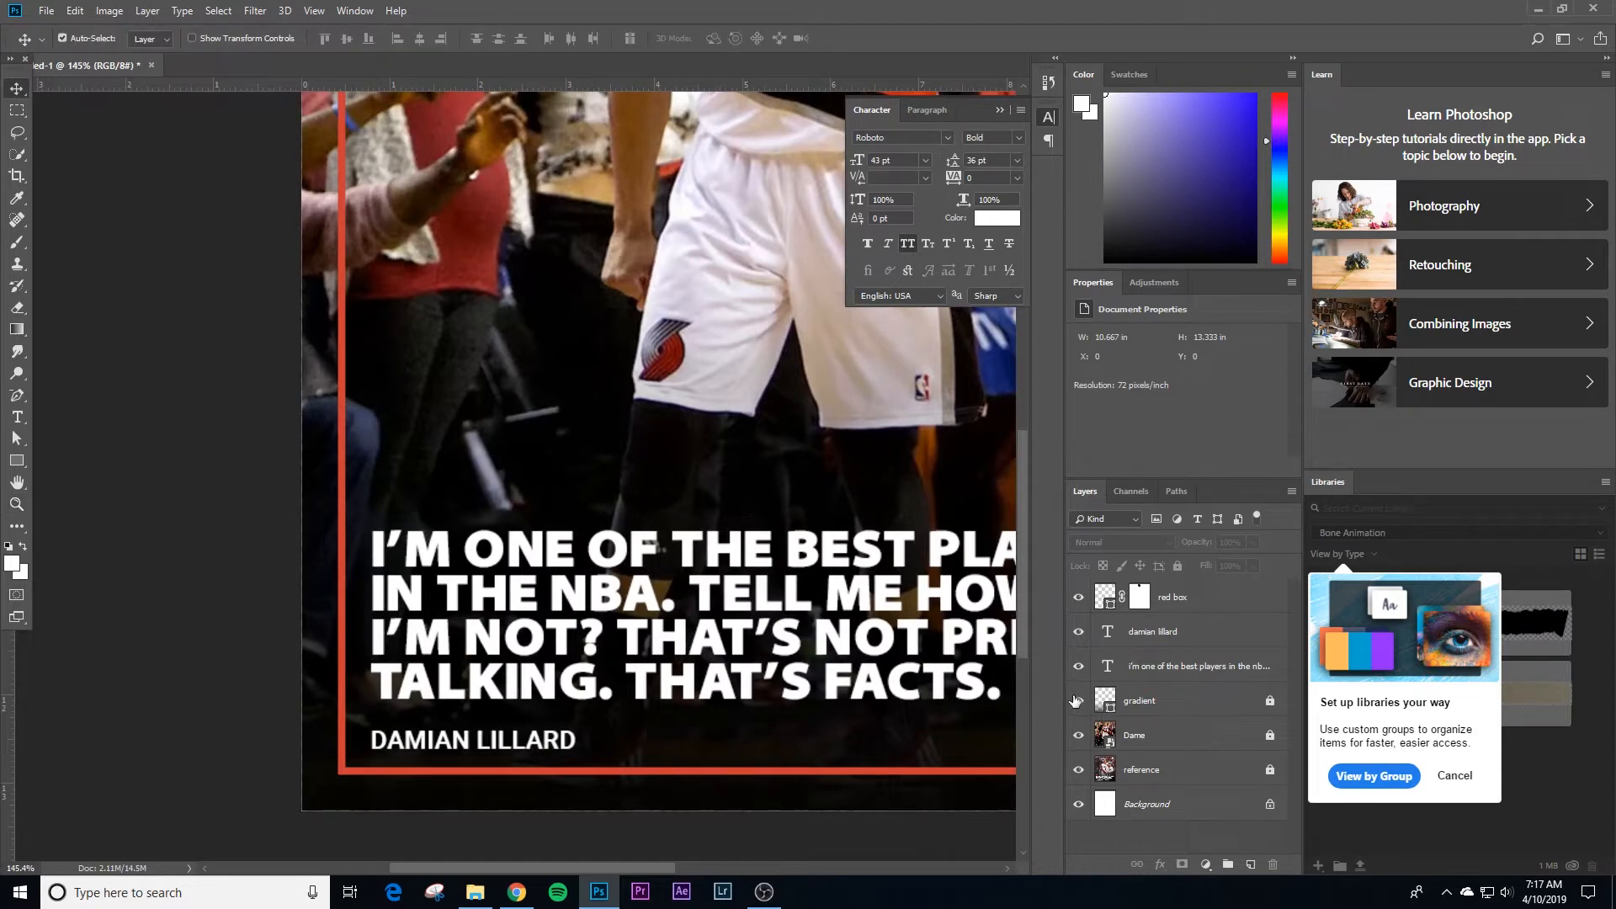
left_click_drag(1075, 700, 1079, 597)
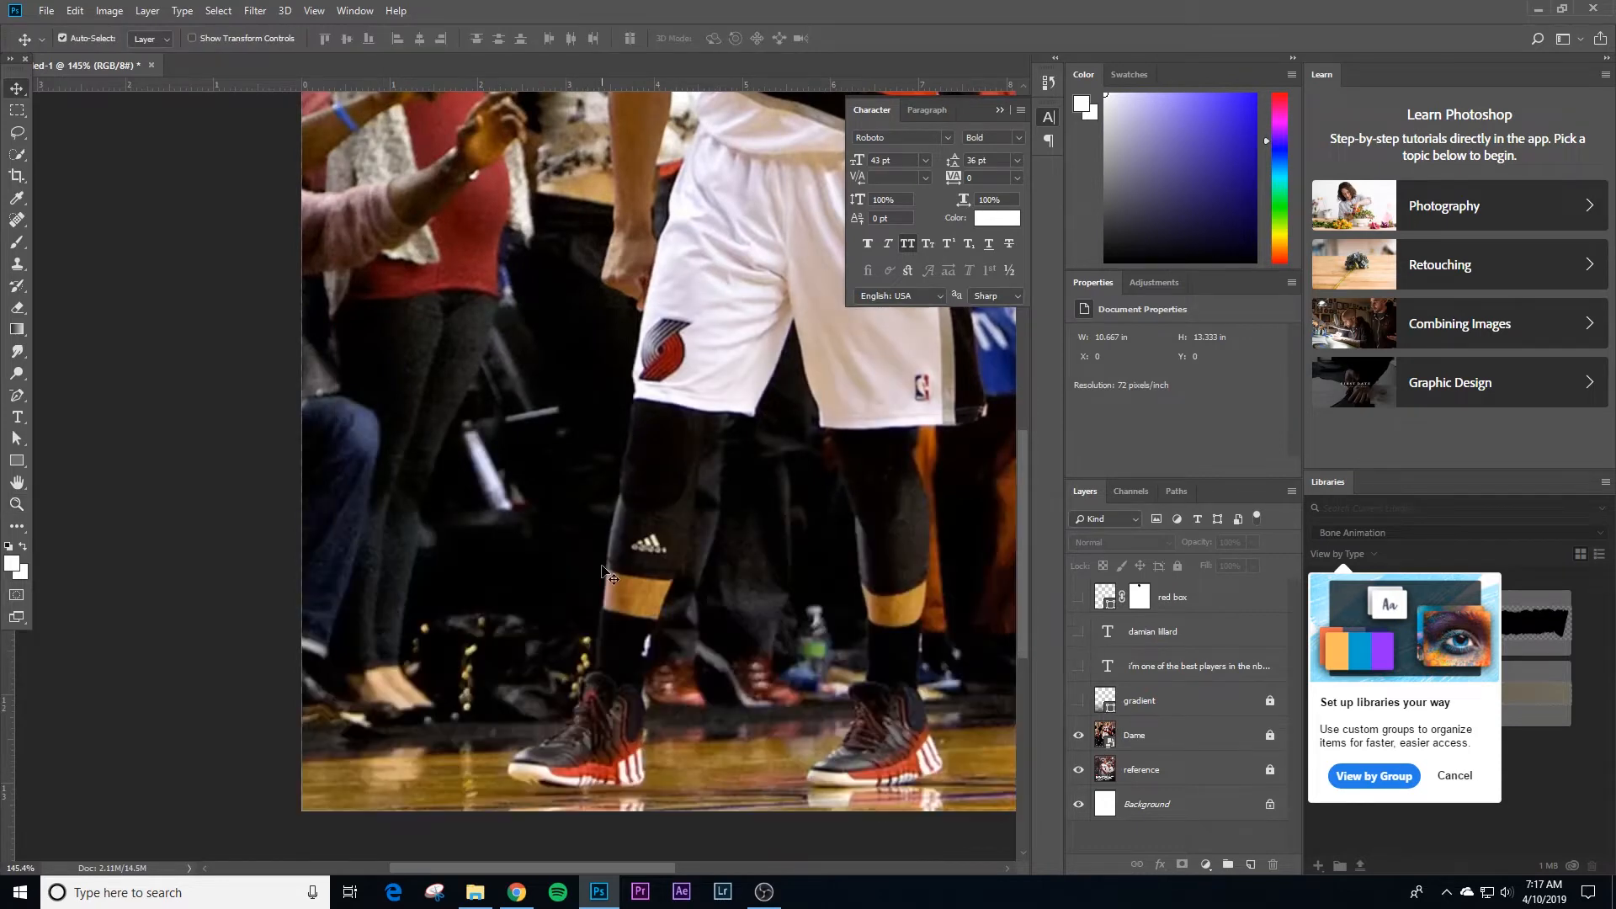
left_click(1078, 735)
scroll(396, 373, "up", 2)
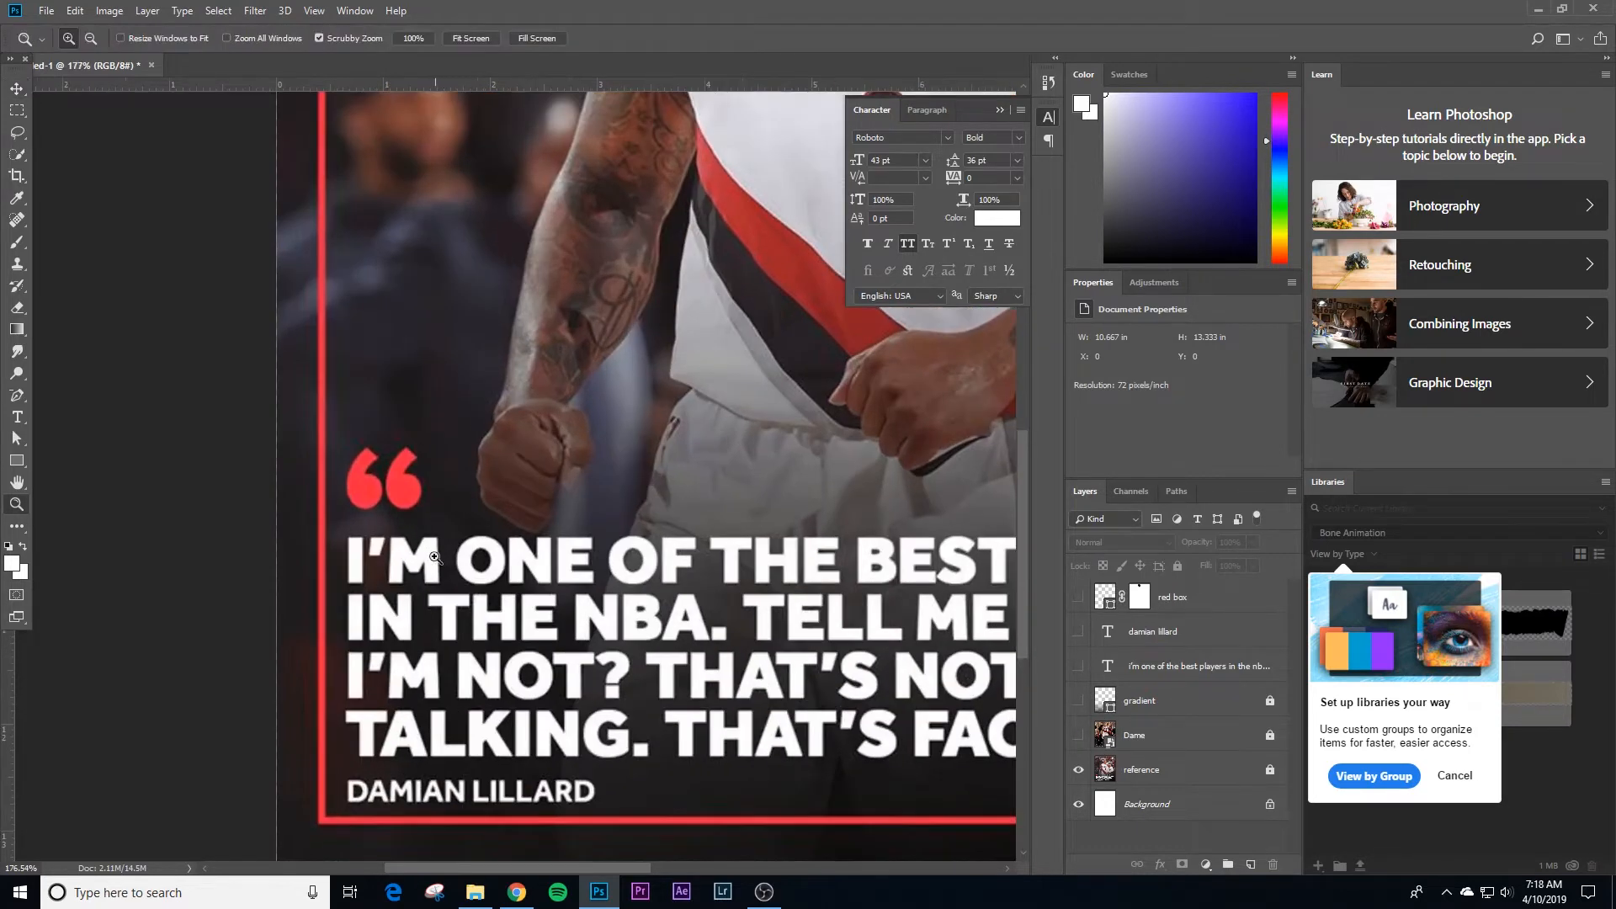
Step: Add an opening quotation mark as a new text layer above the reference's mark, set in Georgia Bold
key("t")
left_click(380, 365)
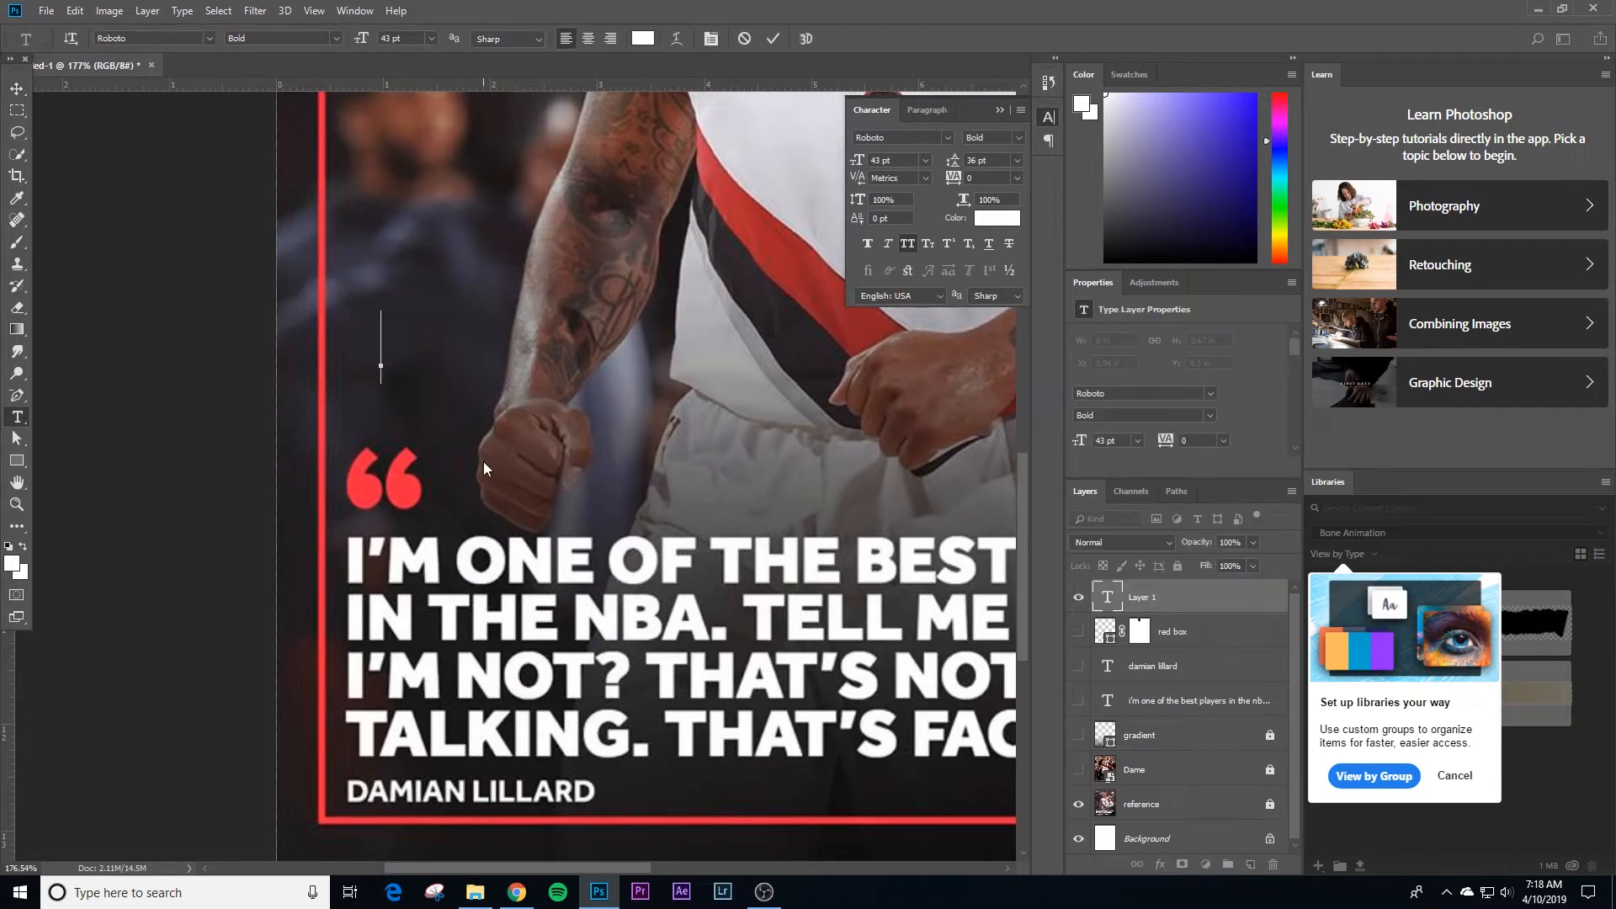
type("\"")
key("ctrl+a")
left_click(948, 137)
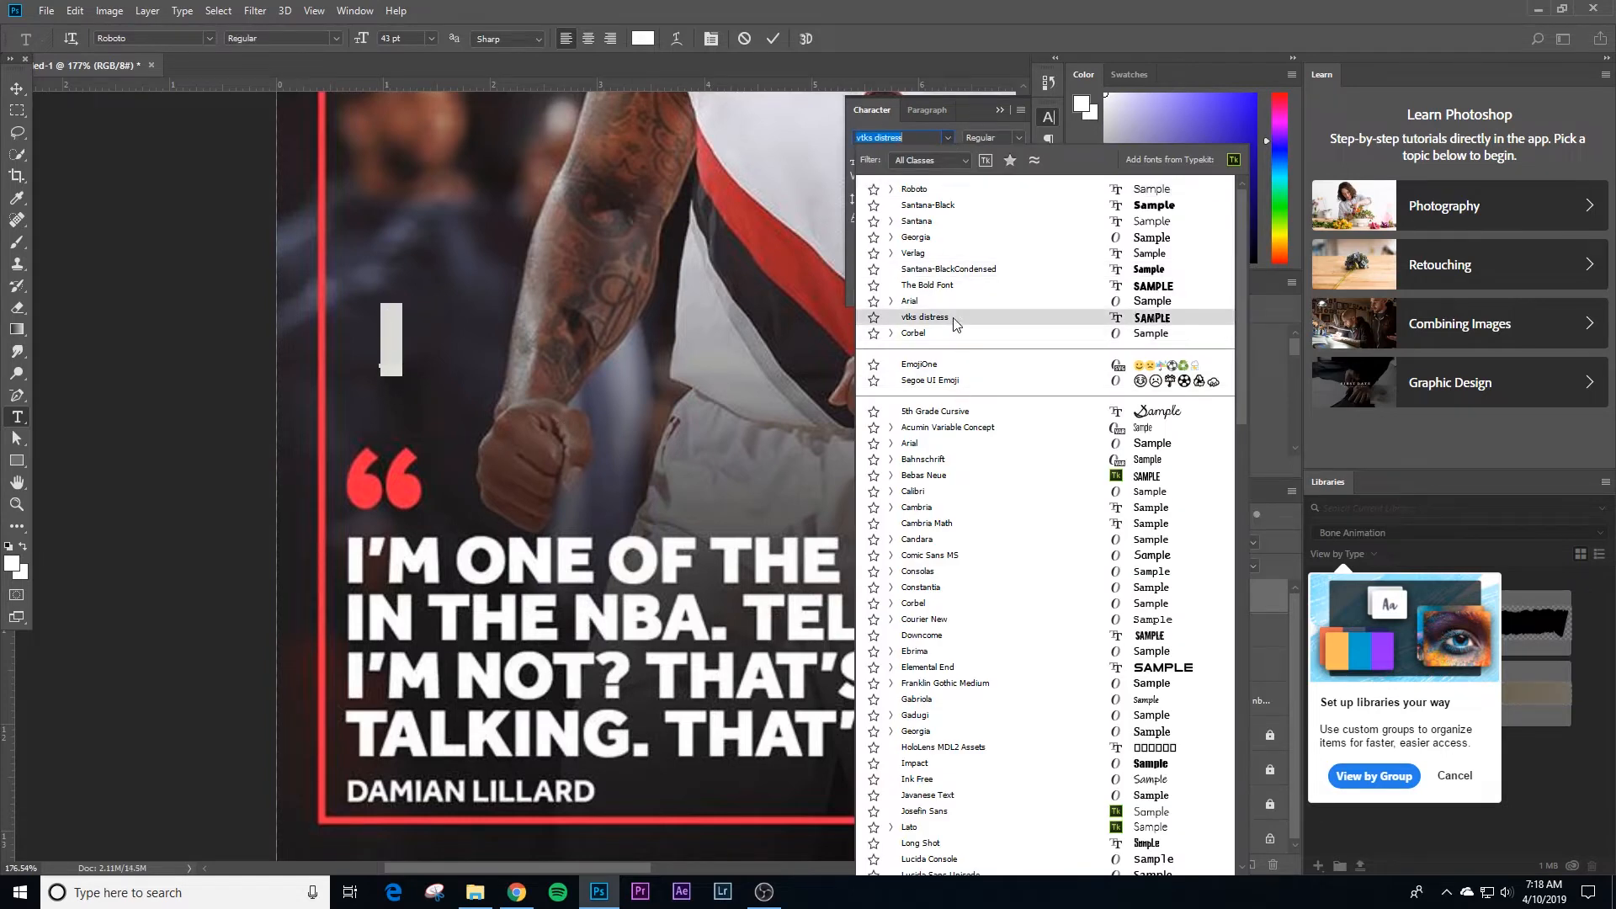
left_click(965, 249)
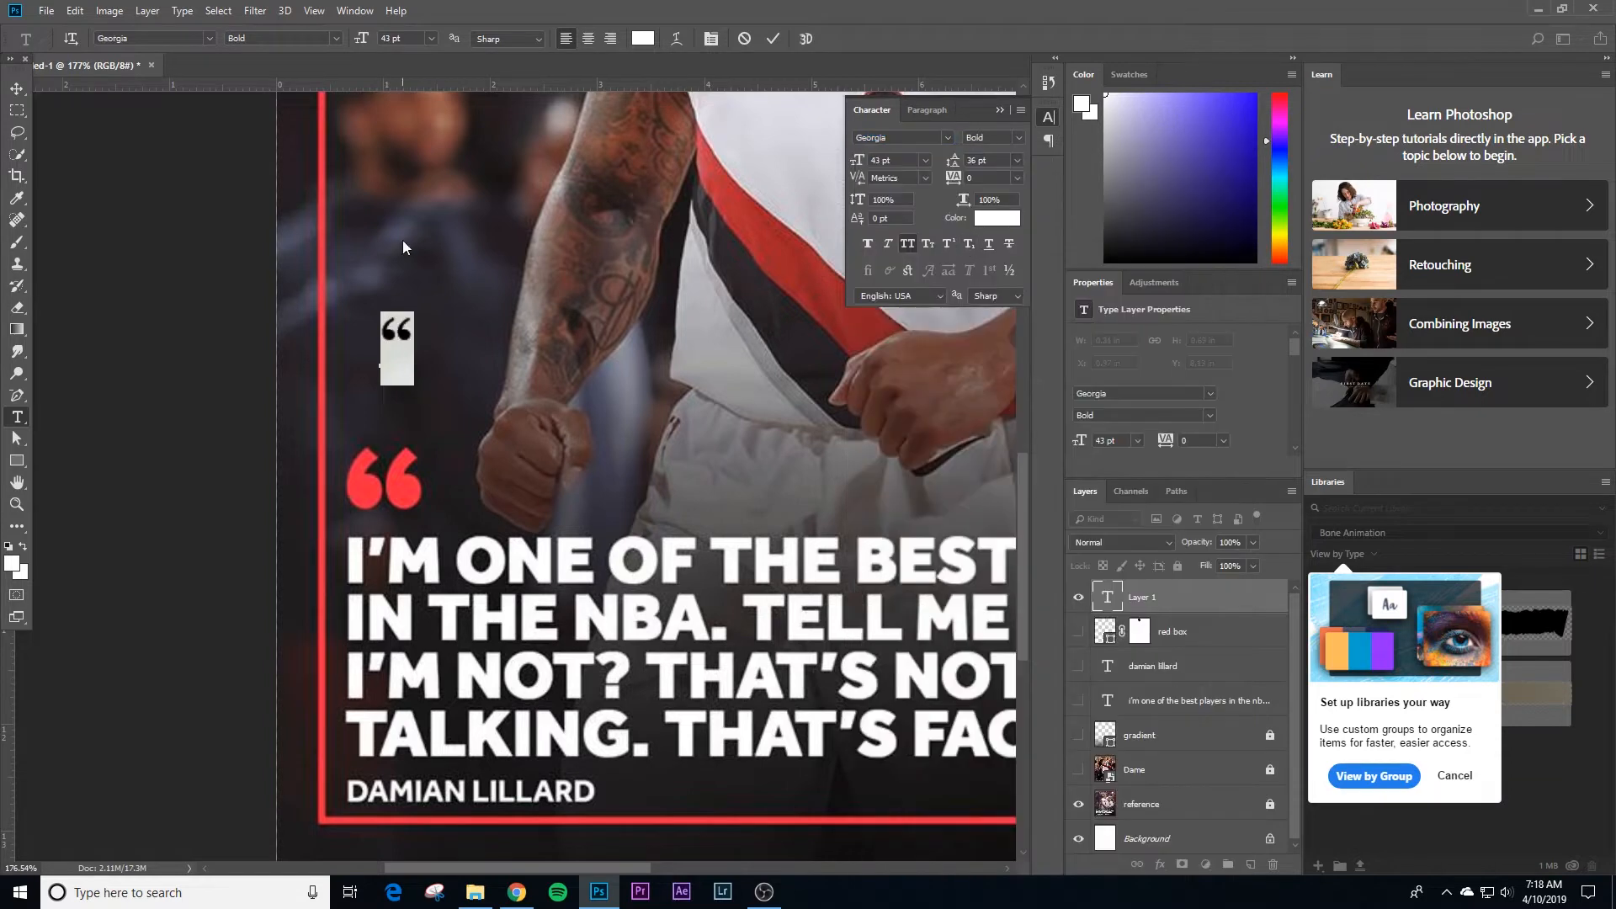
left_click(17, 90)
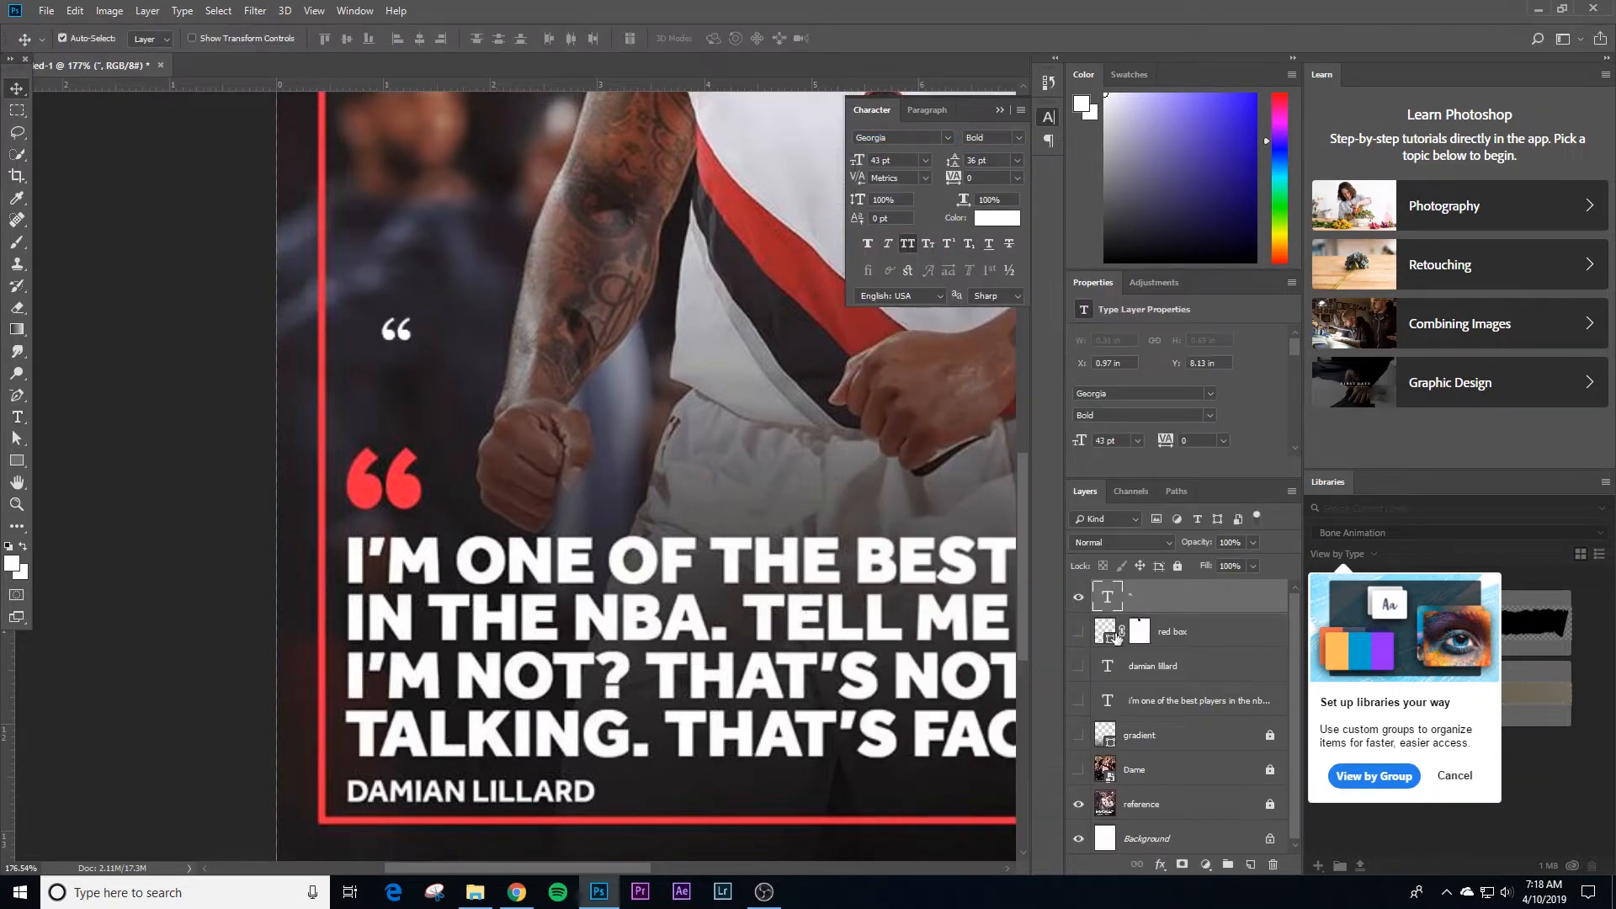
Step: Show the red box and recolor the quotation mark with the red sampled from its border
left_click(1079, 632)
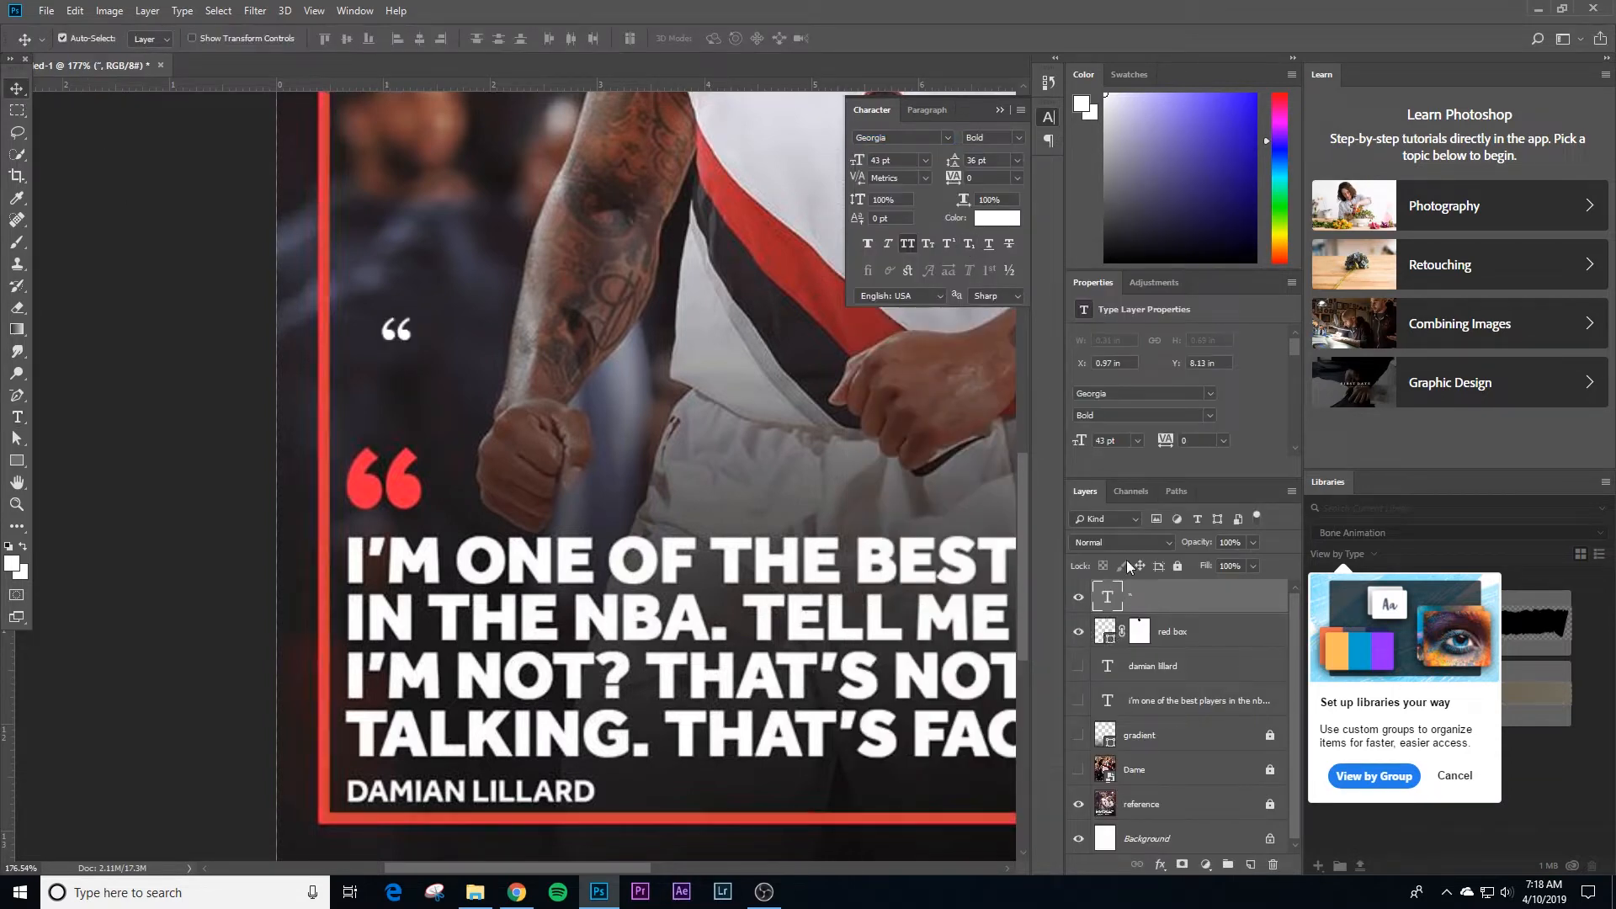
left_click(997, 218)
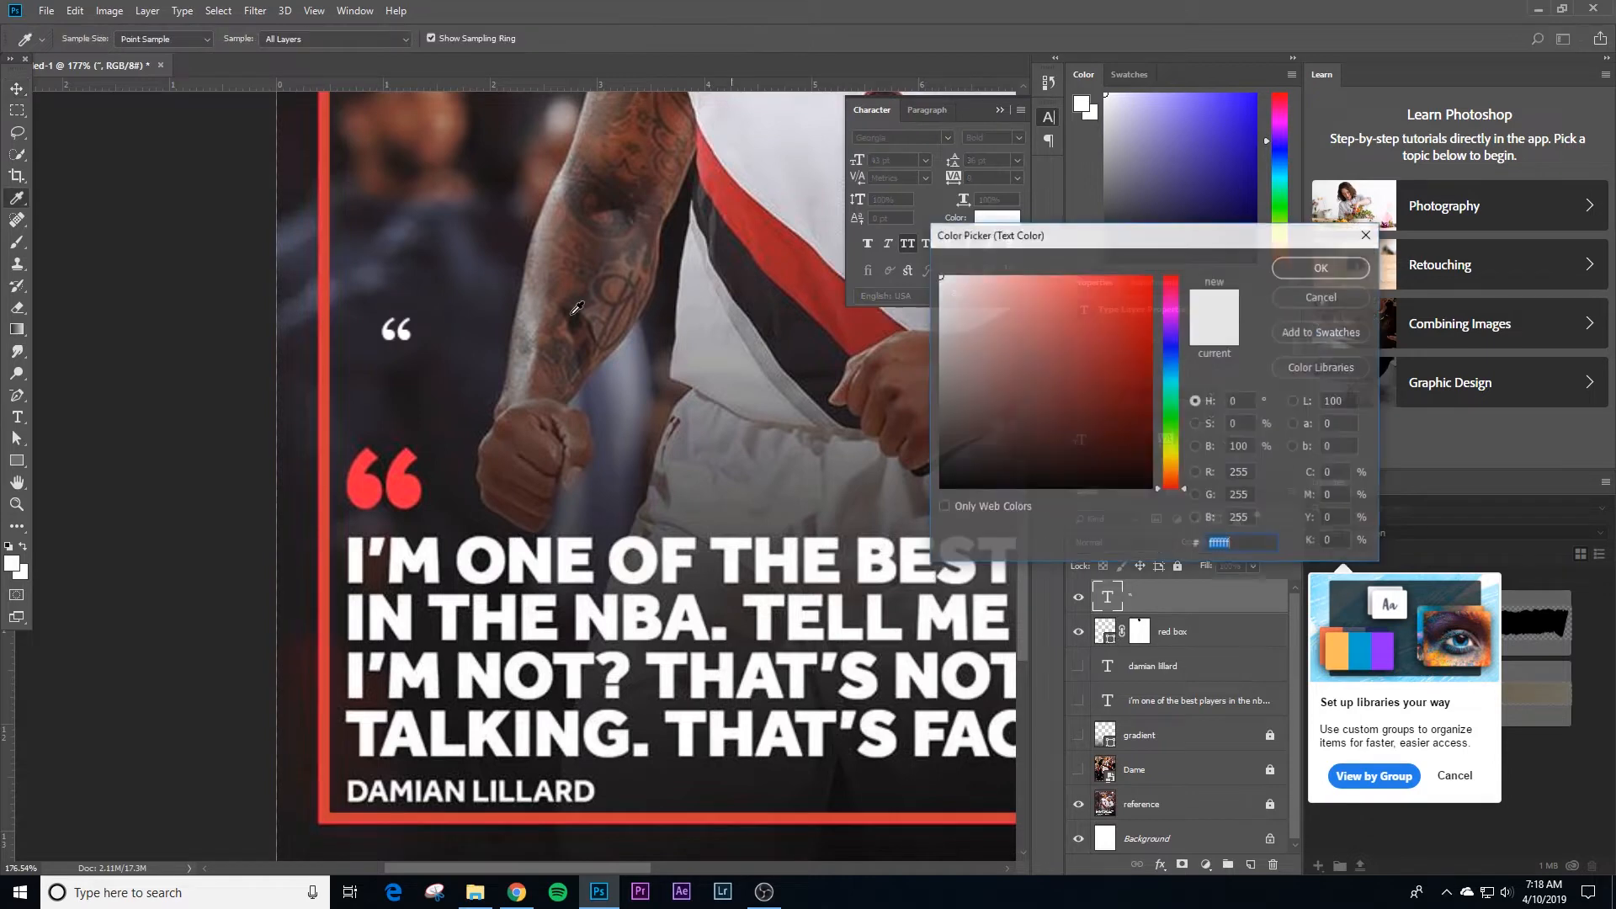
left_click(329, 343)
left_click(1308, 267)
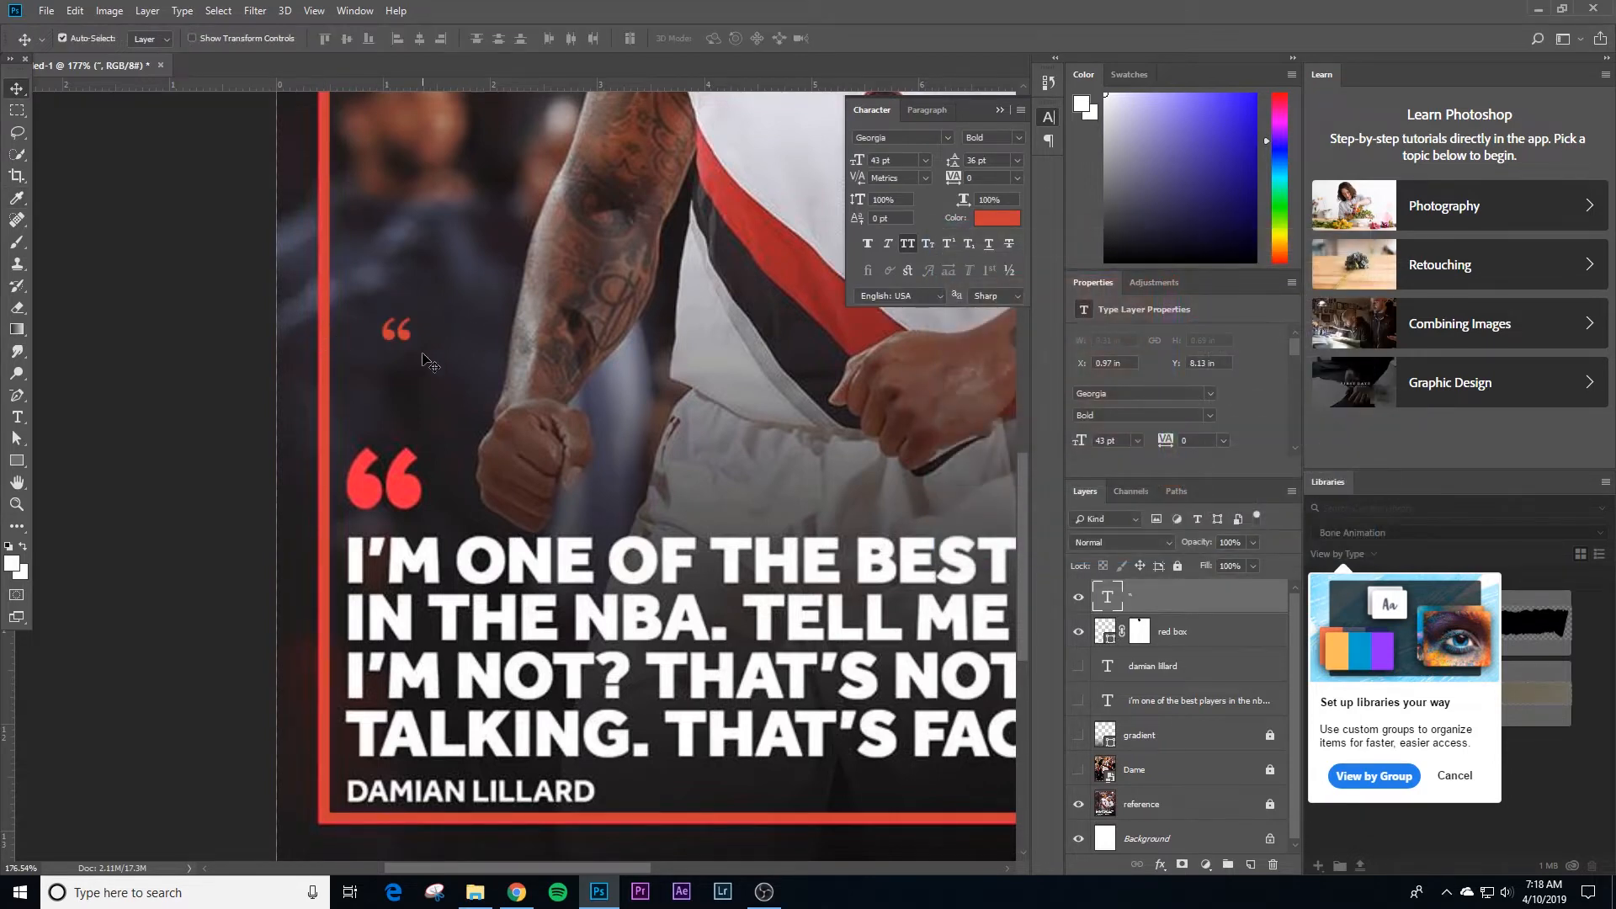
Step: Scale the quotation mark to about 269% and place it over the reference's quotation mark
key("ctrl+t")
left_click_drag(415, 310, 438, 261)
left_click_drag(420, 323, 406, 488)
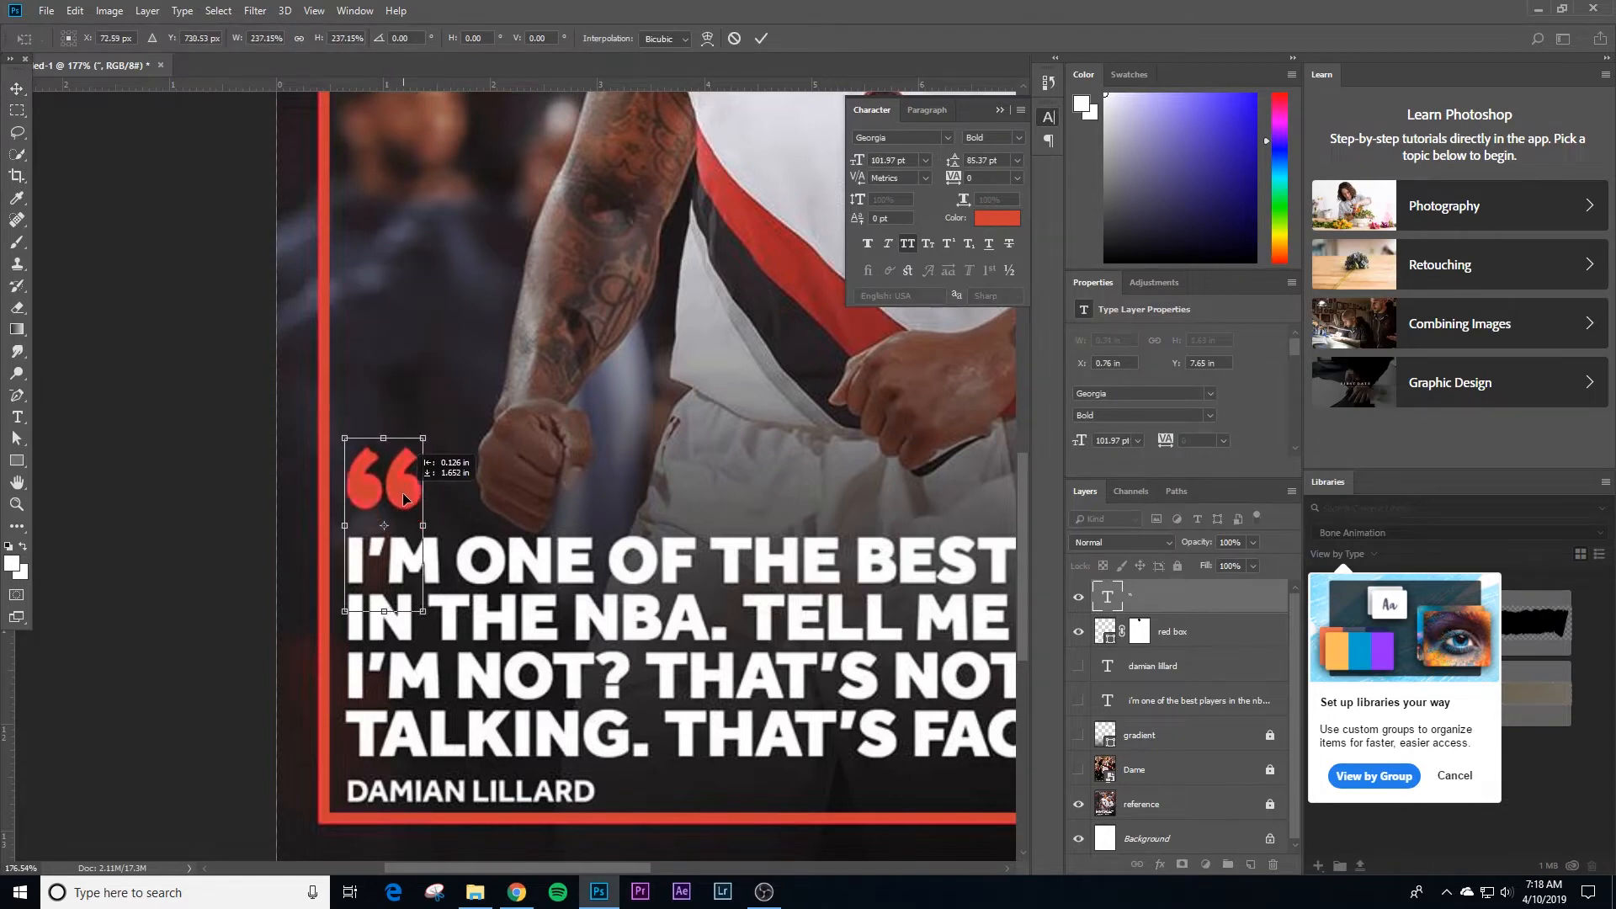
left_click_drag(421, 429, 420, 468)
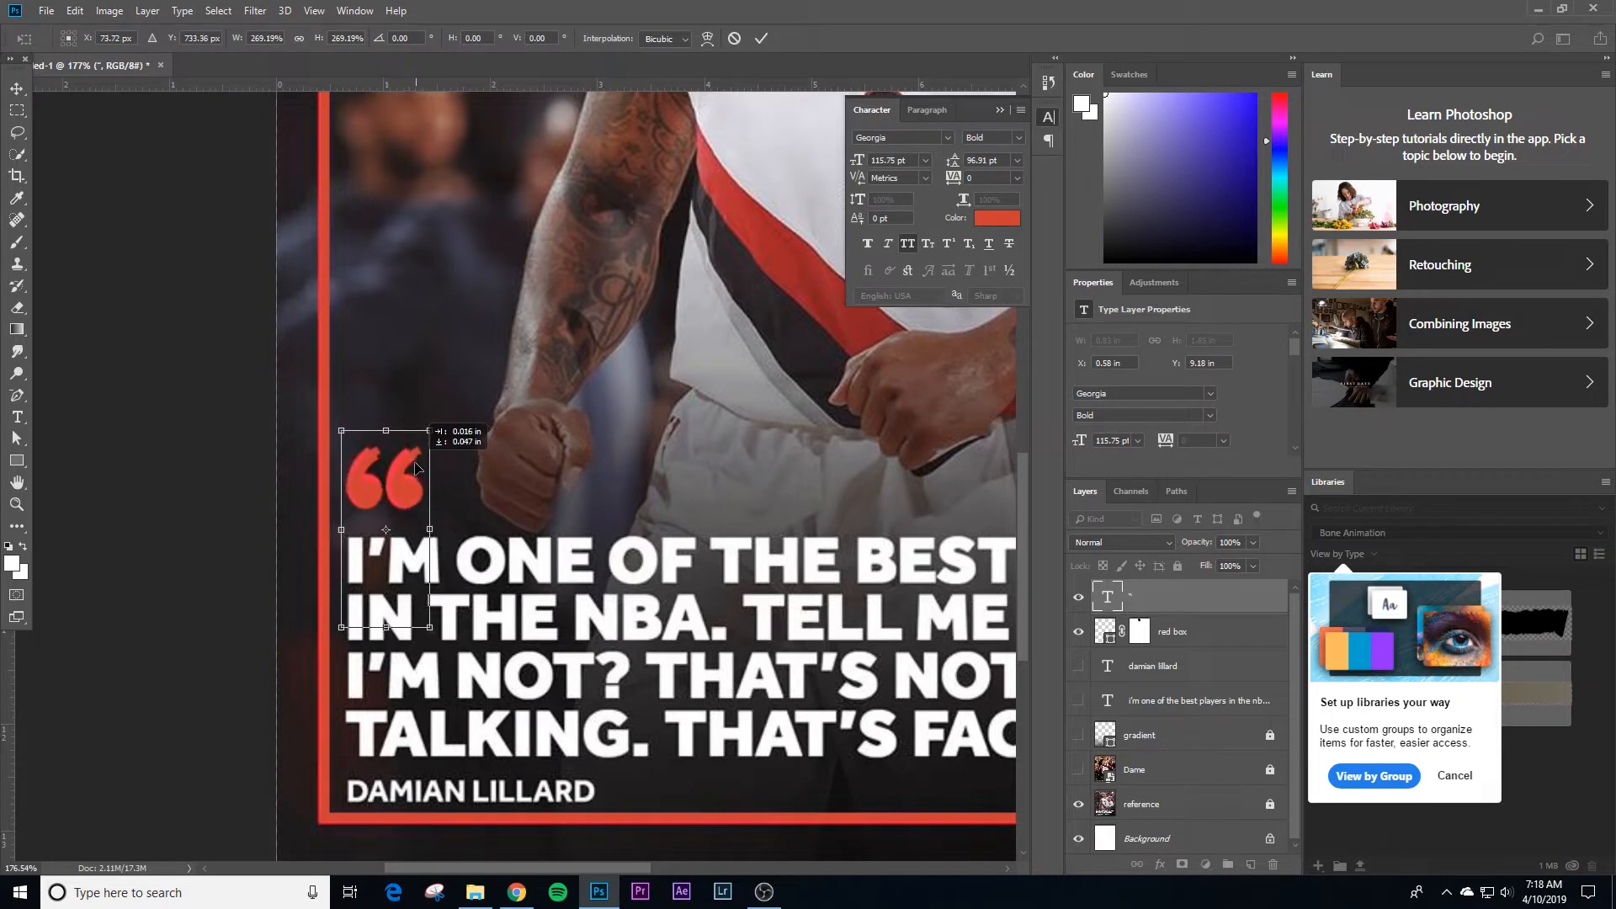
key("Return")
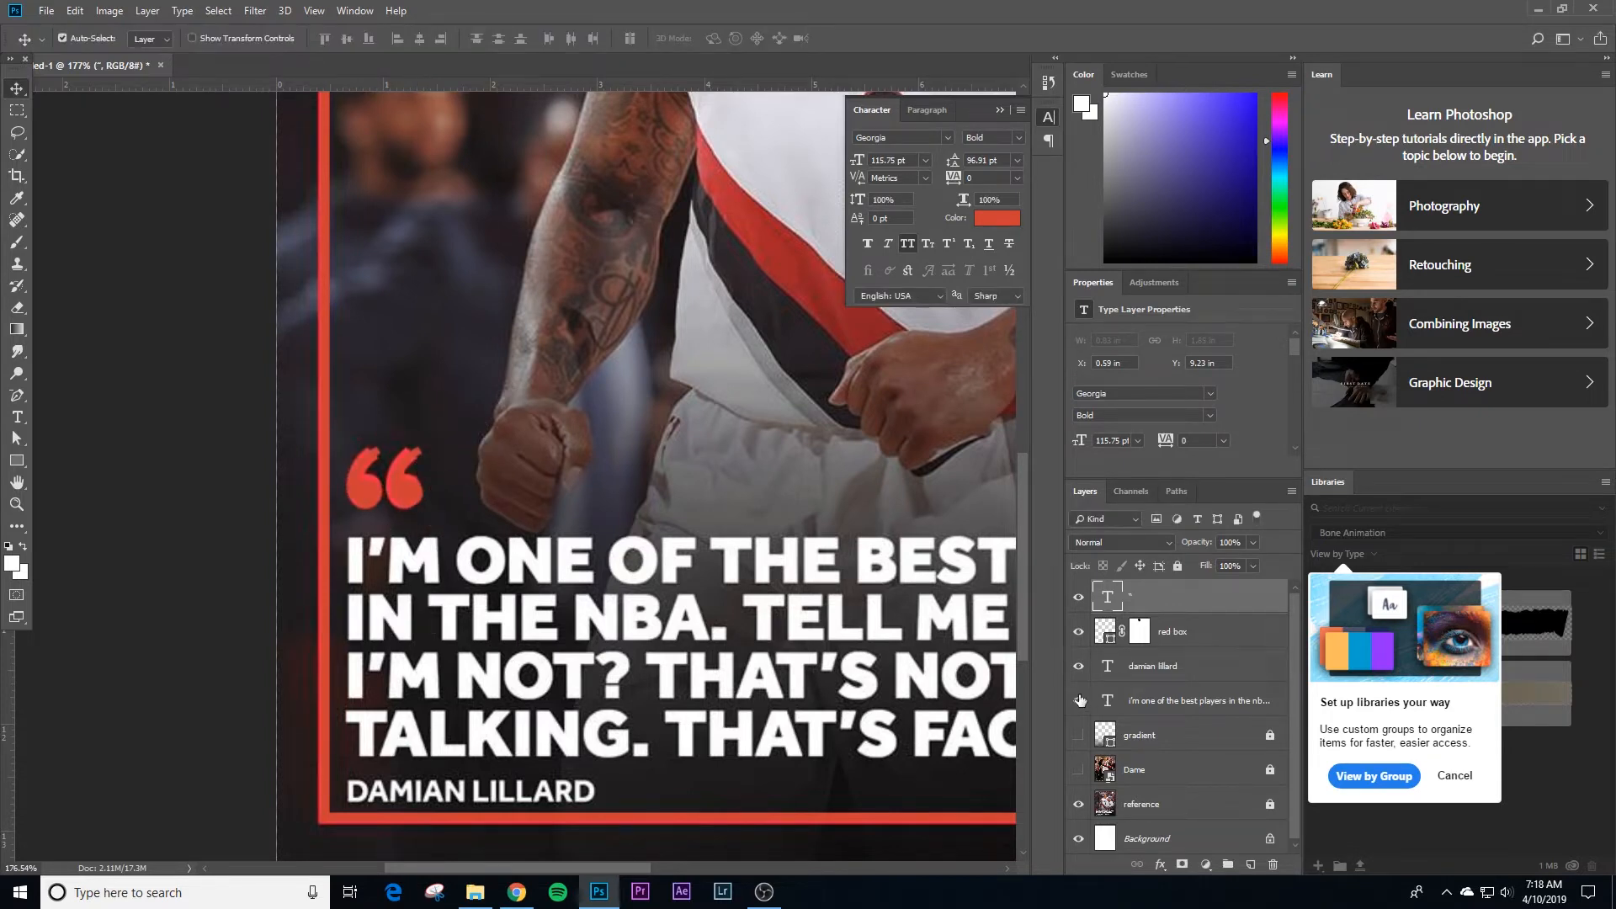
Step: Show the hidden layers and the guides, and nudge the quotation mark into line with the quote text's left edge
left_click_drag(1080, 701, 1083, 766)
key("ctrl+space")
left_click_drag(335, 543, 504, 451)
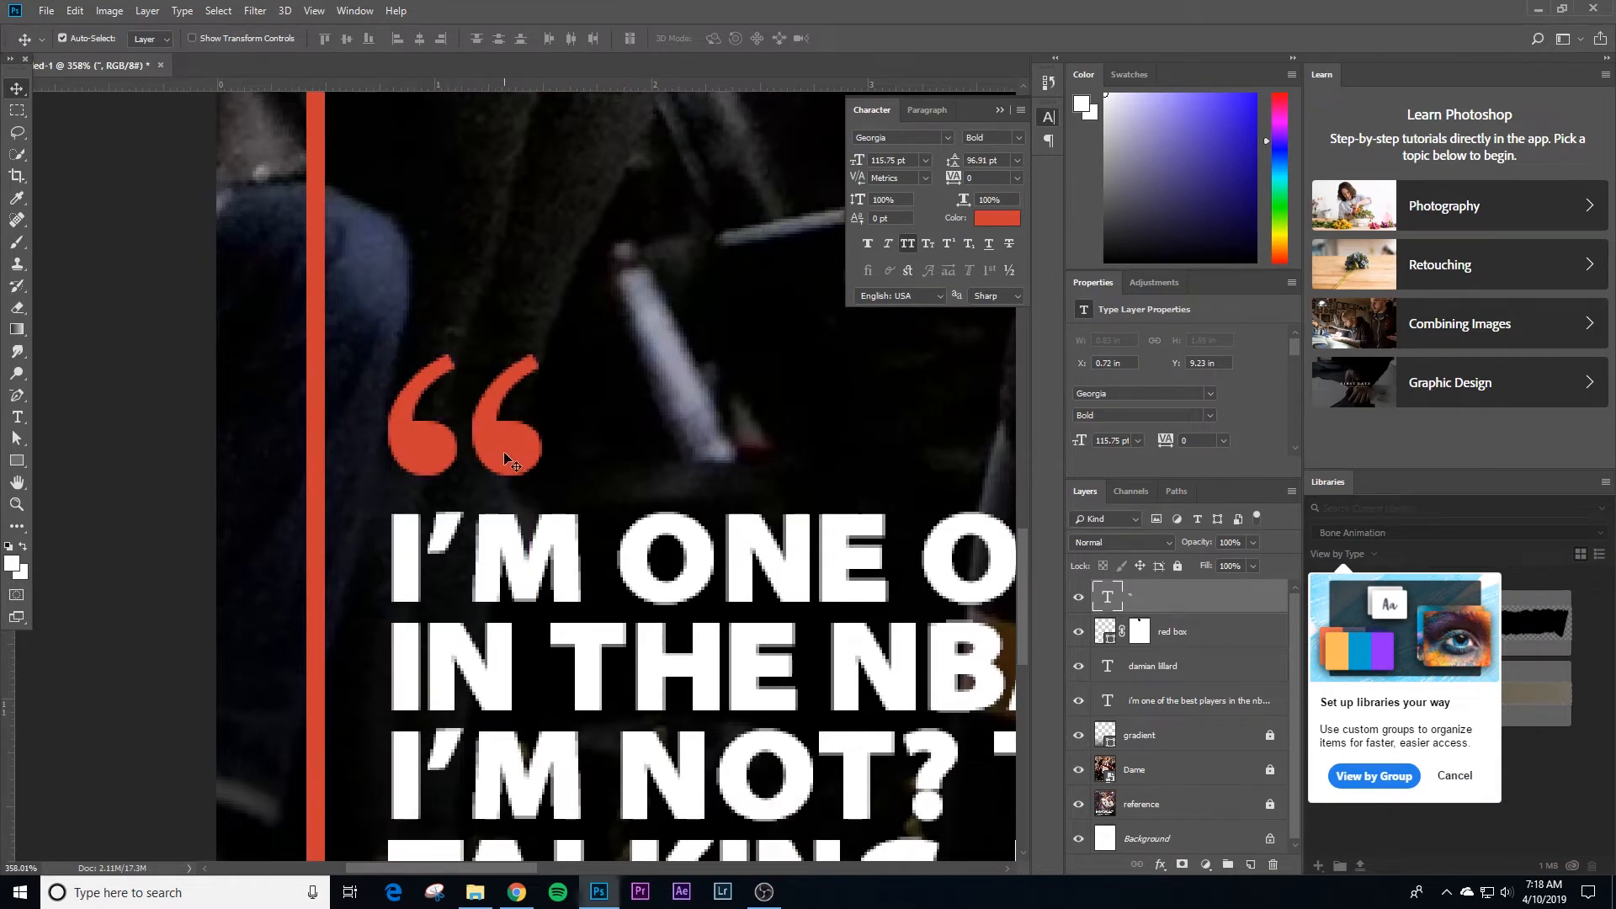
key("ctrl+;")
key("Right")
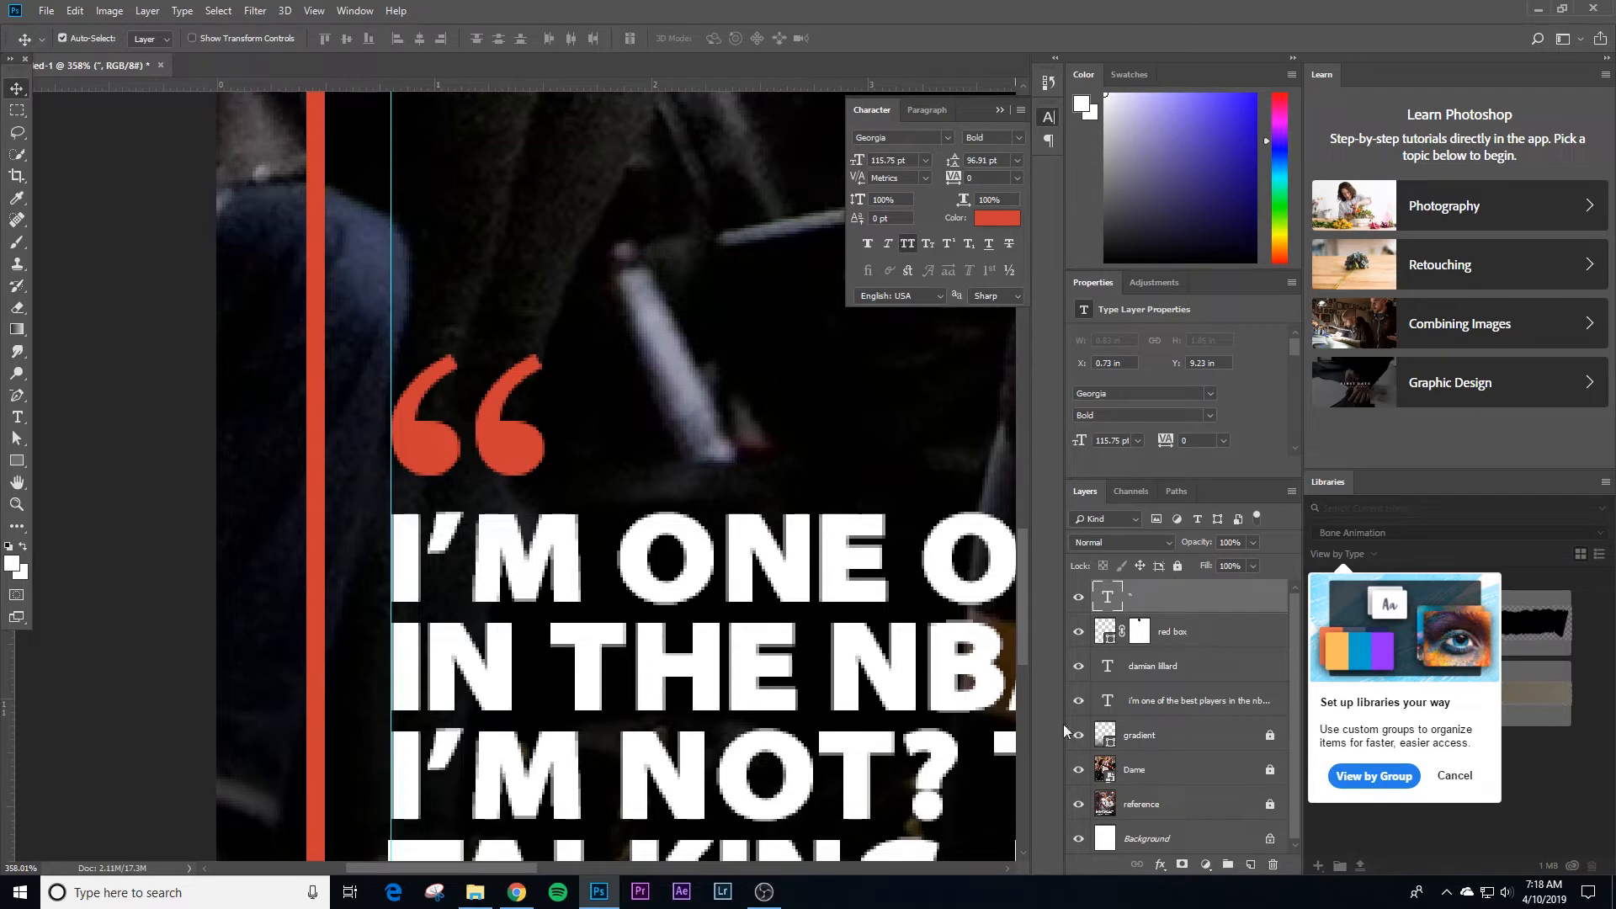
Step: Check the quotation mark against the reference by toggling the layers above it, both up close and across the whole poster
left_click_drag(1078, 596, 1078, 768)
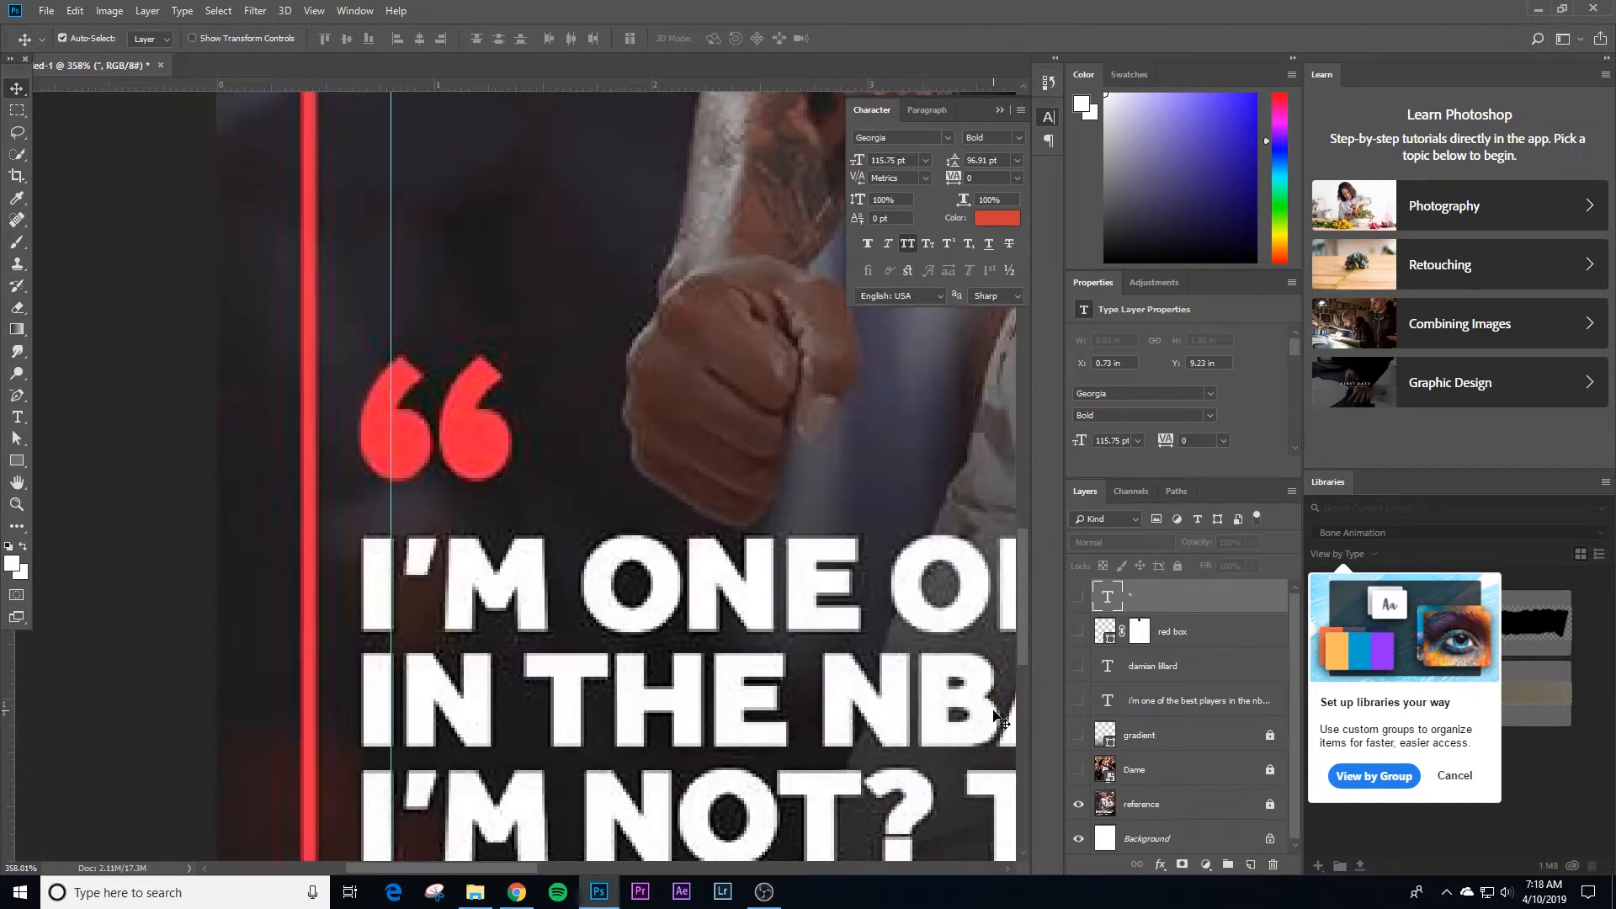
left_click_drag(1078, 596, 1078, 767)
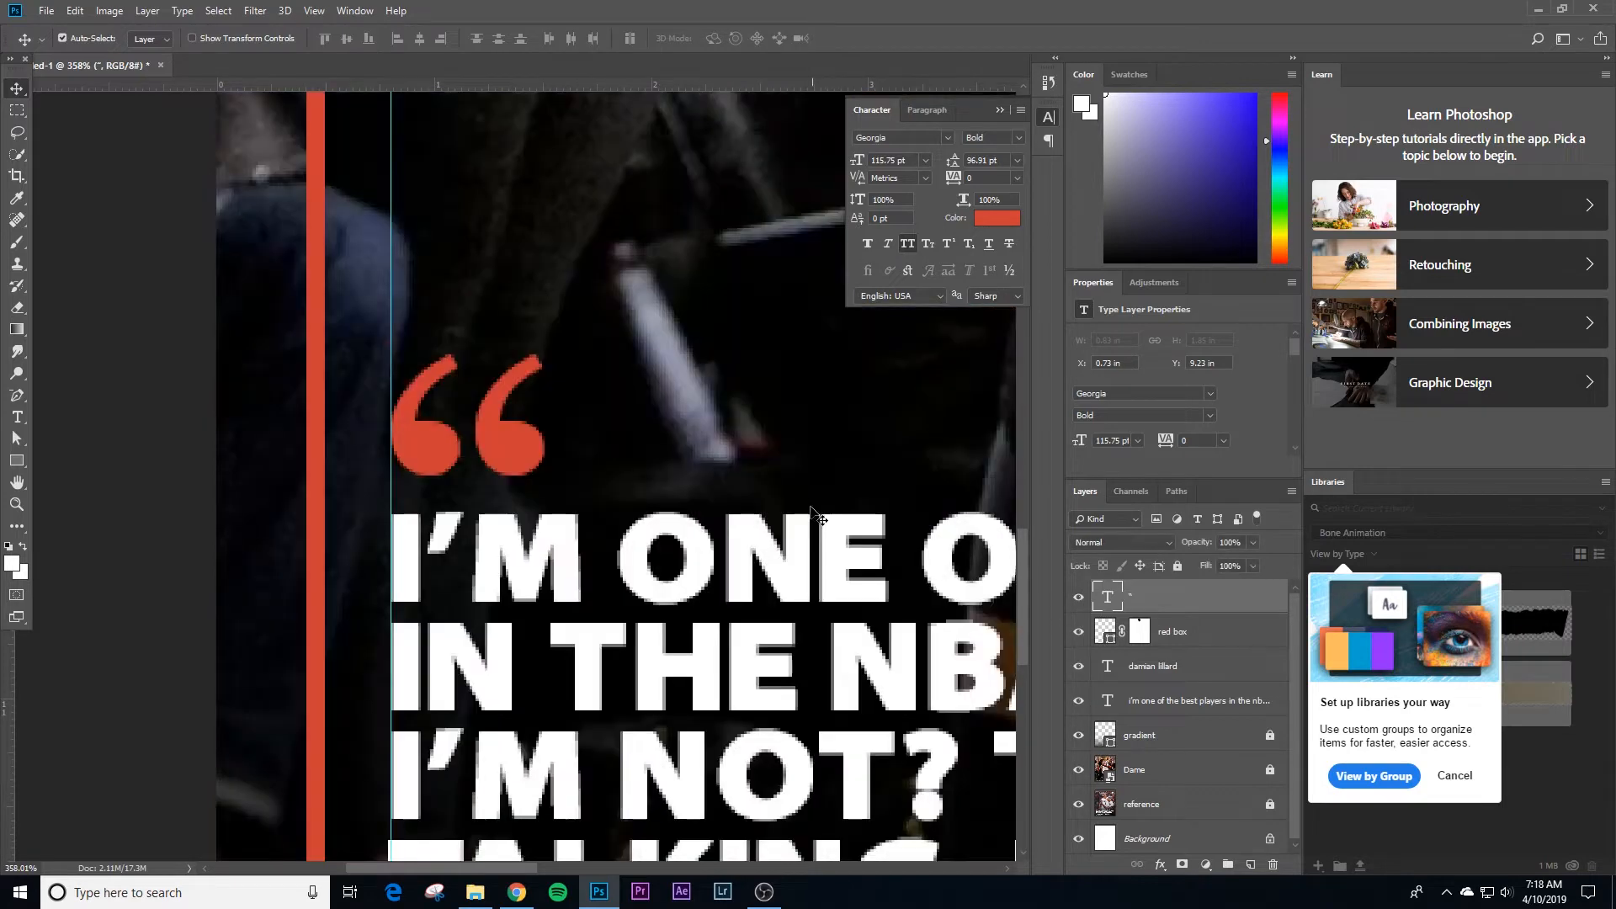
left_click(185, 446)
key("ctrl+space")
left_click_drag(590, 553, 496, 606)
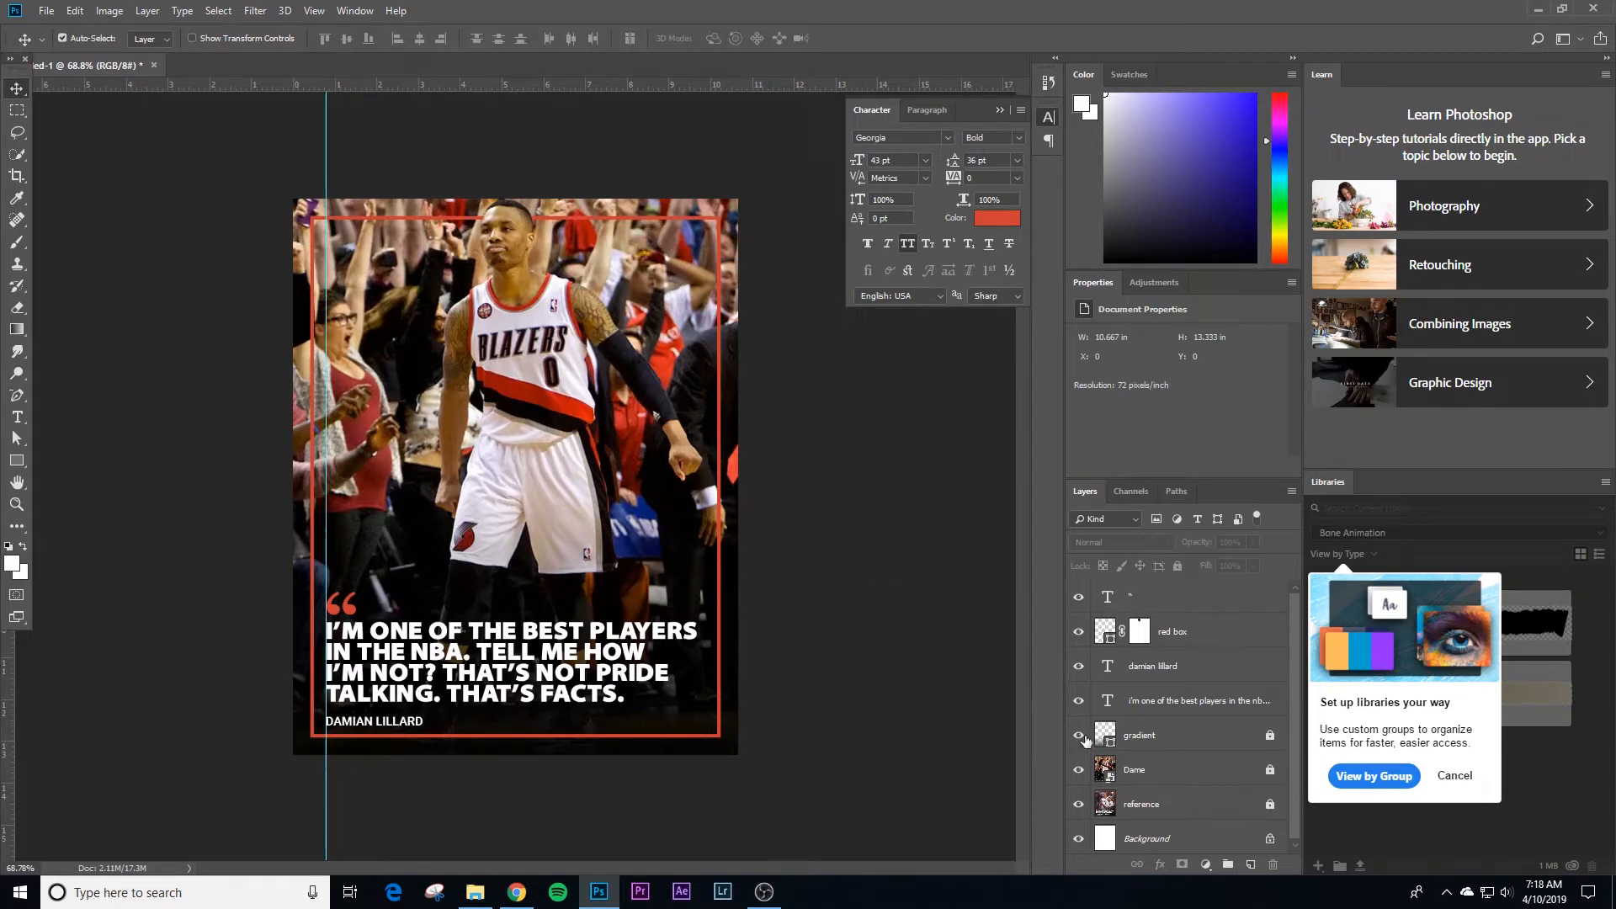
left_click_drag(1083, 769, 1082, 604)
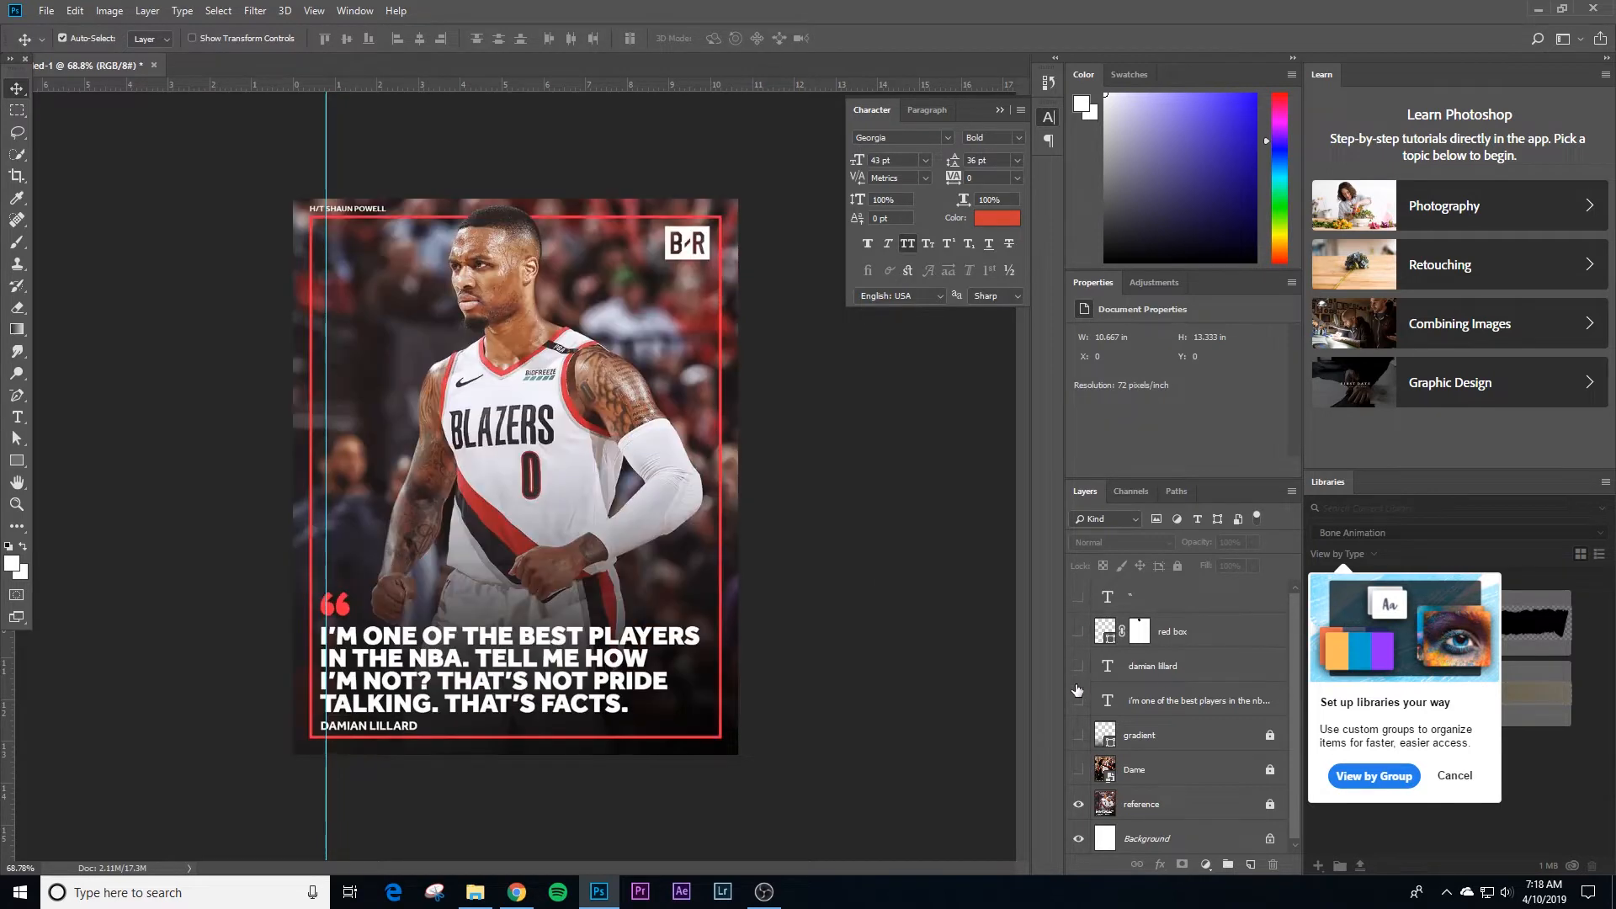
left_click_drag(1084, 769, 1081, 599)
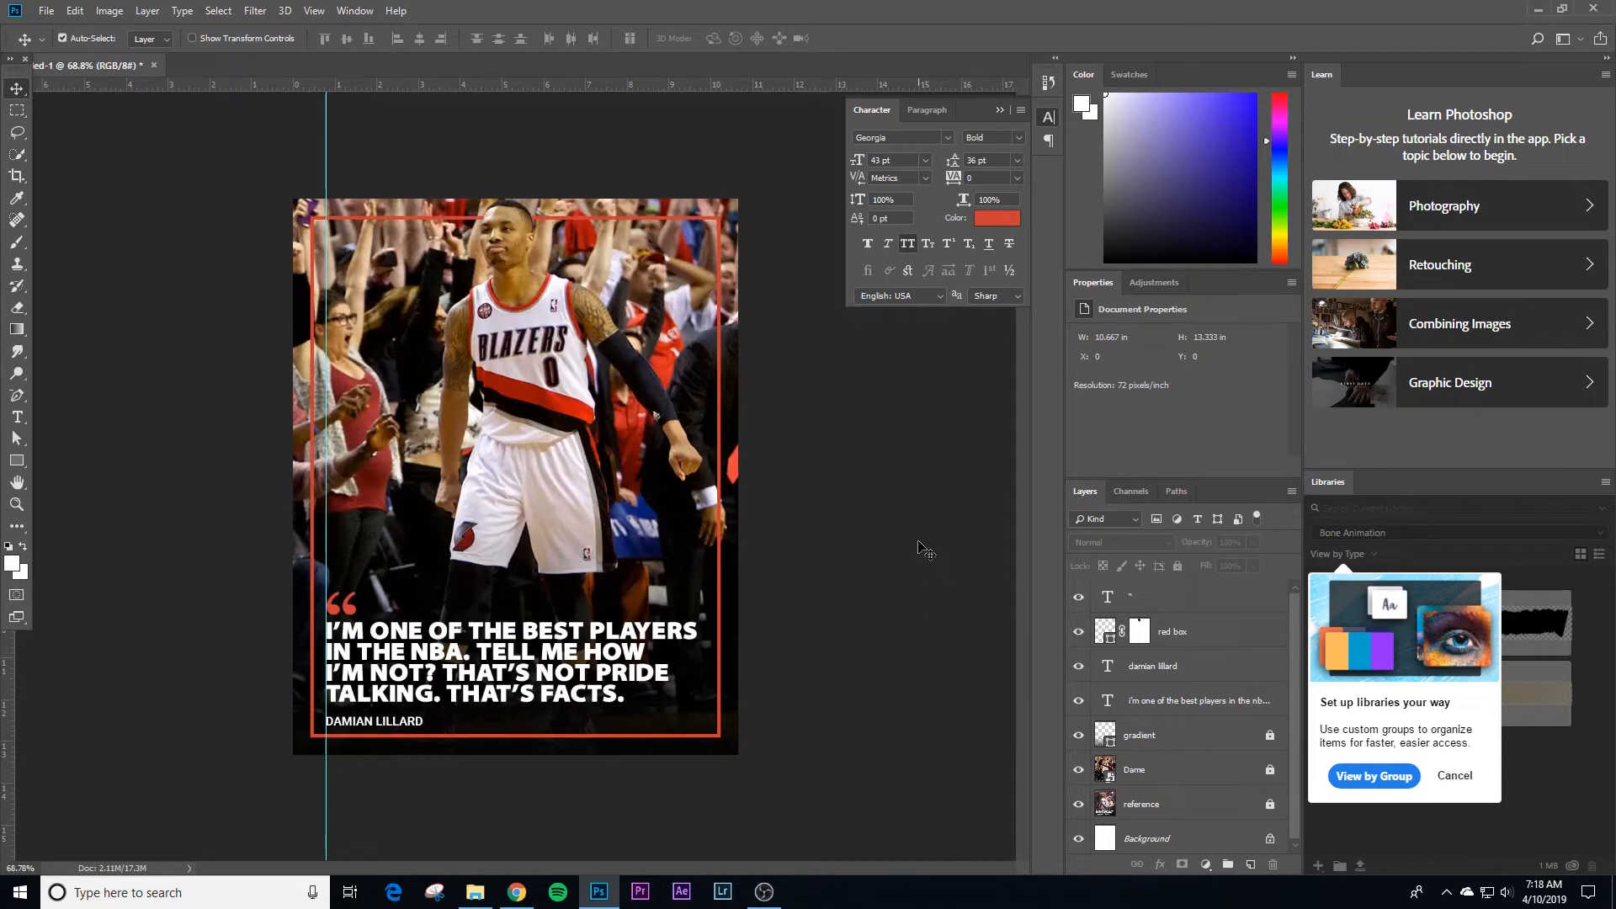
Step: Add a "photo credit" text layer at the poster's upper edge above the red border
key("t")
left_click(346, 200)
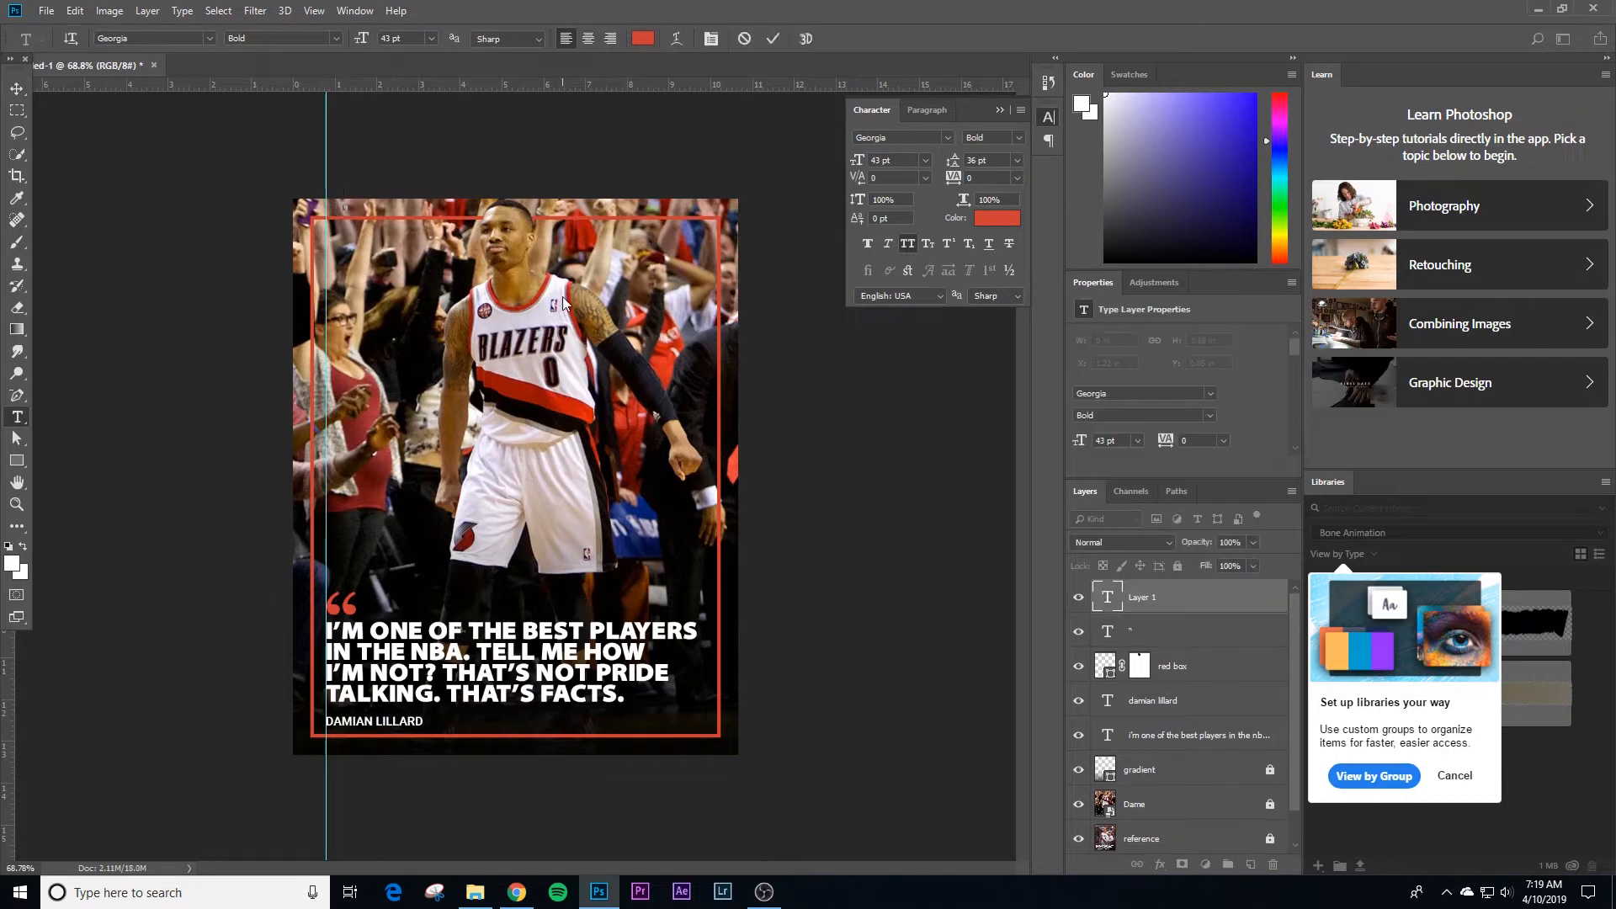
type("photo credit")
Step: Set the photo credit text to Roboto Bold in white (ffffff) and commit it
key("ctrl+a")
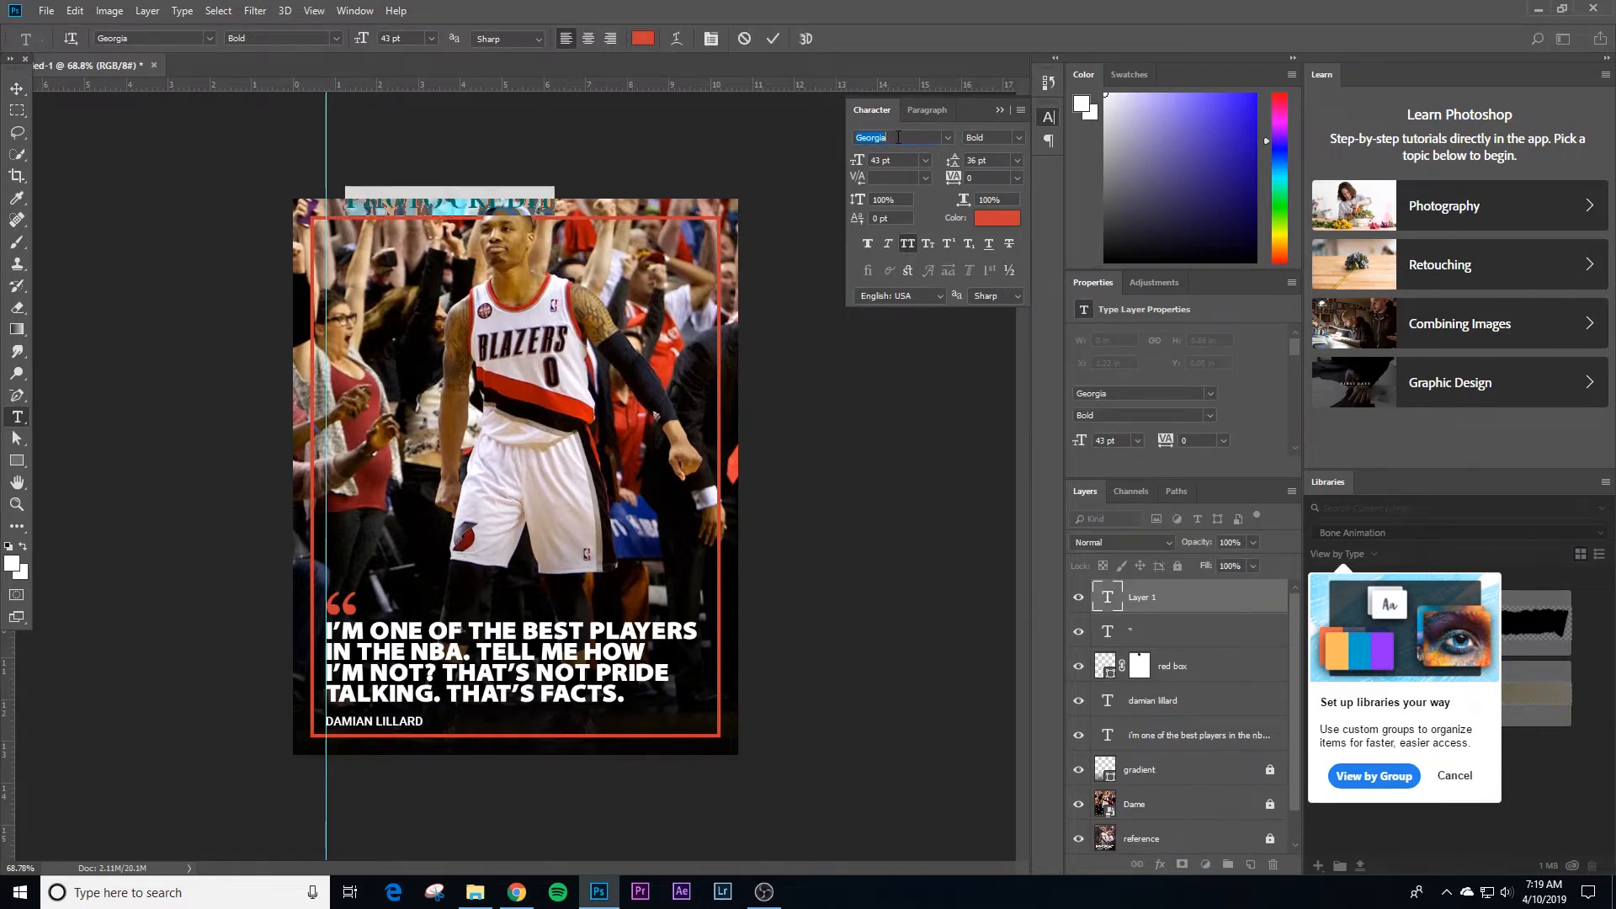
type("rob")
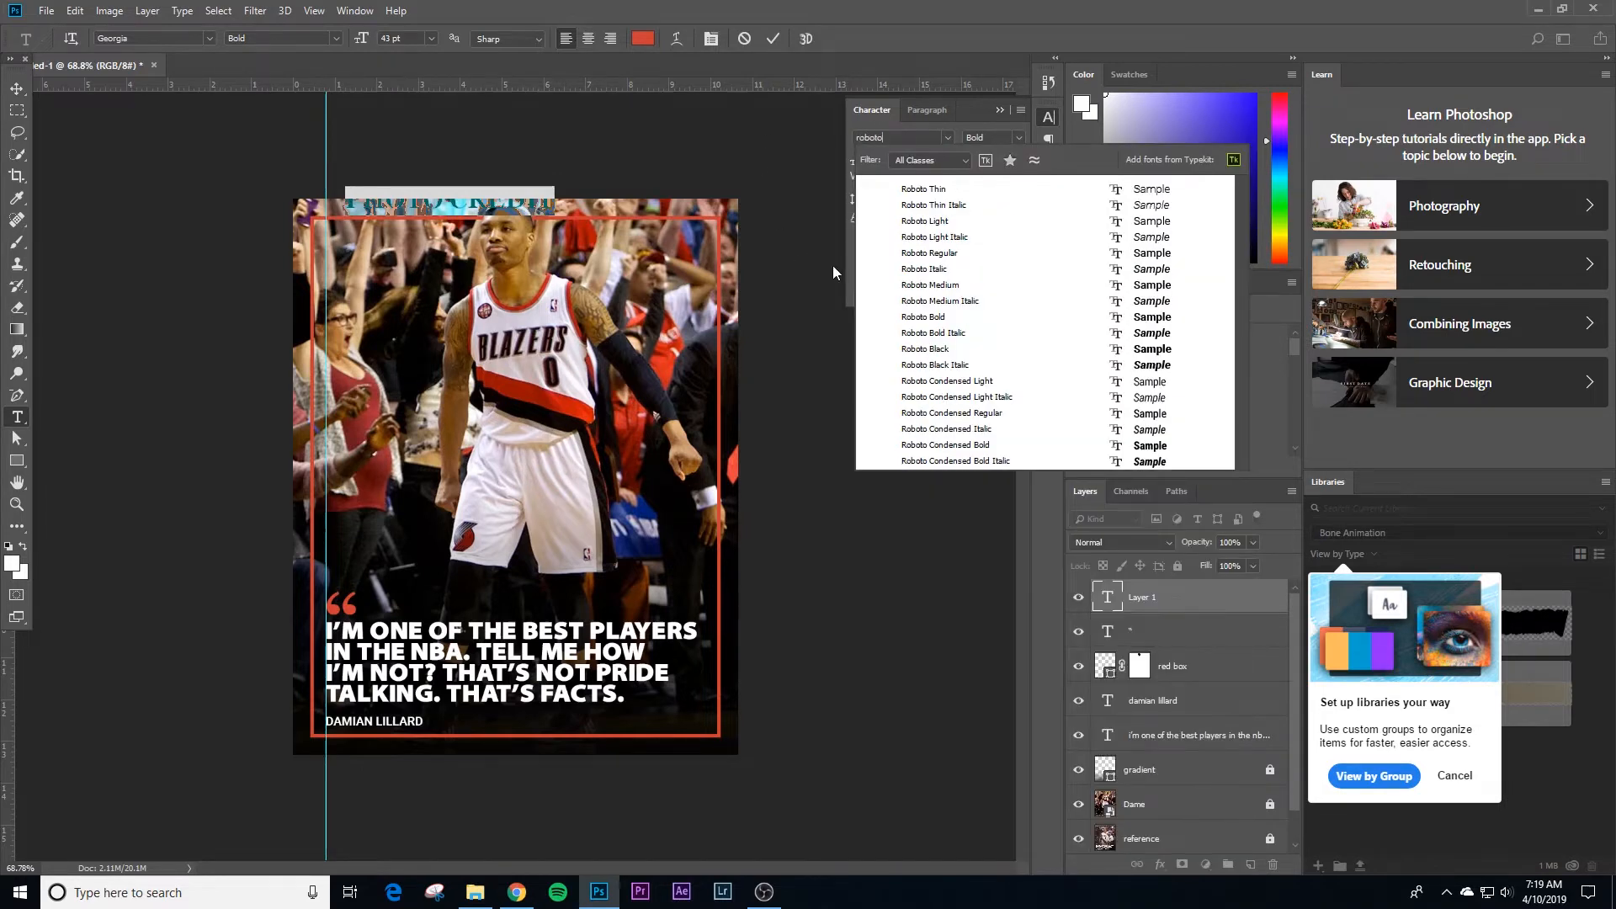
type("oto")
left_click(947, 321)
left_click(996, 218)
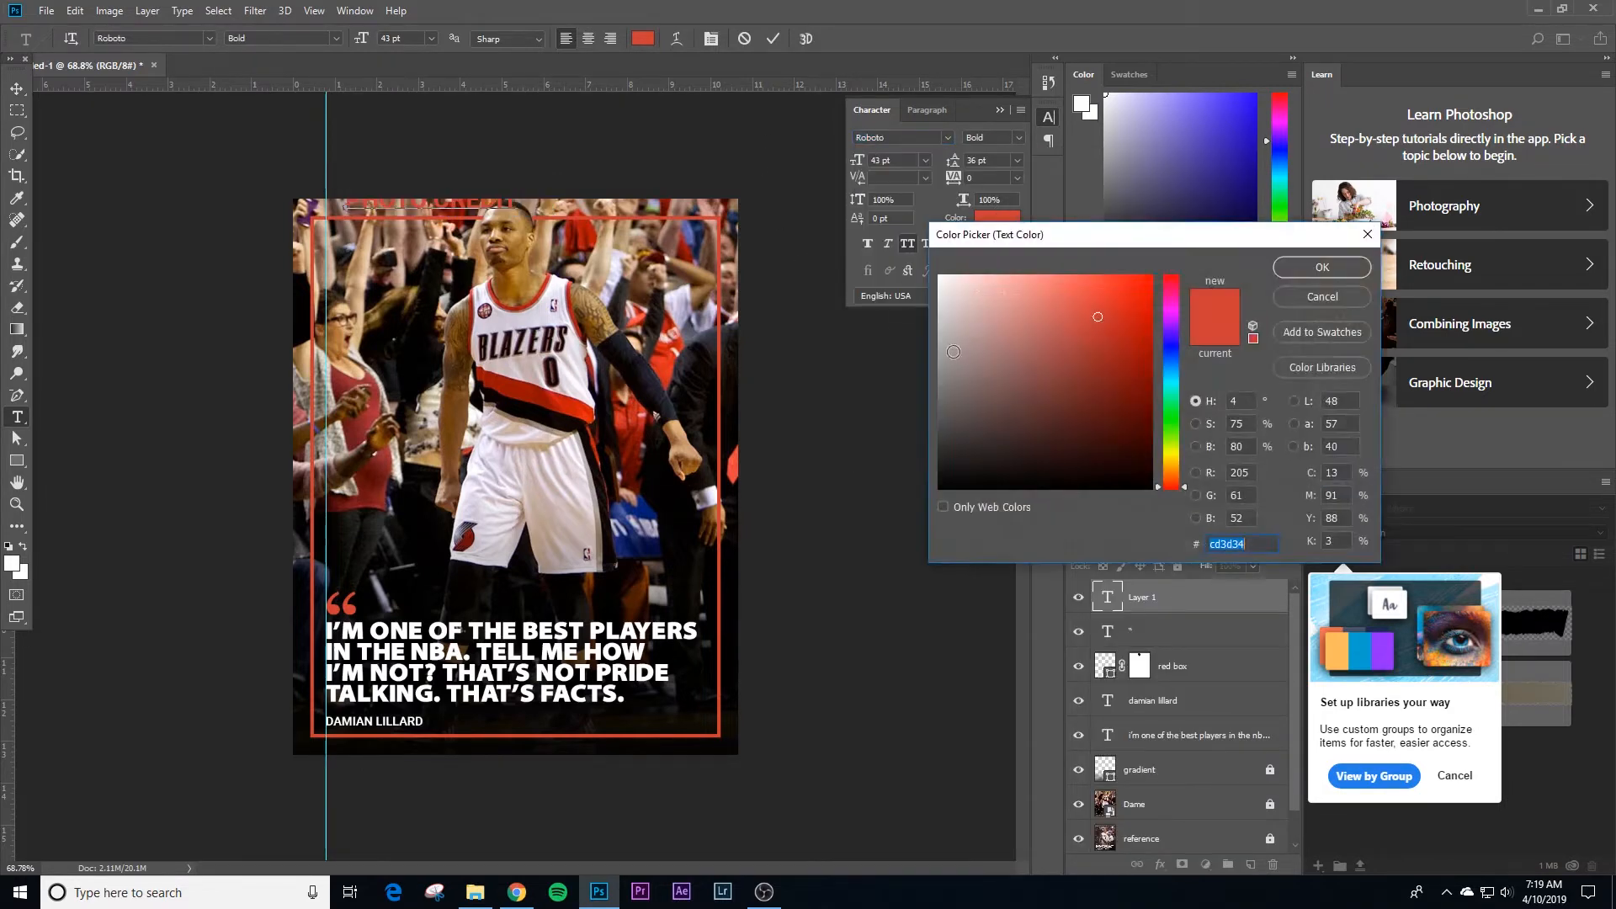
type("ffffff")
left_click(1323, 267)
left_click(17, 88)
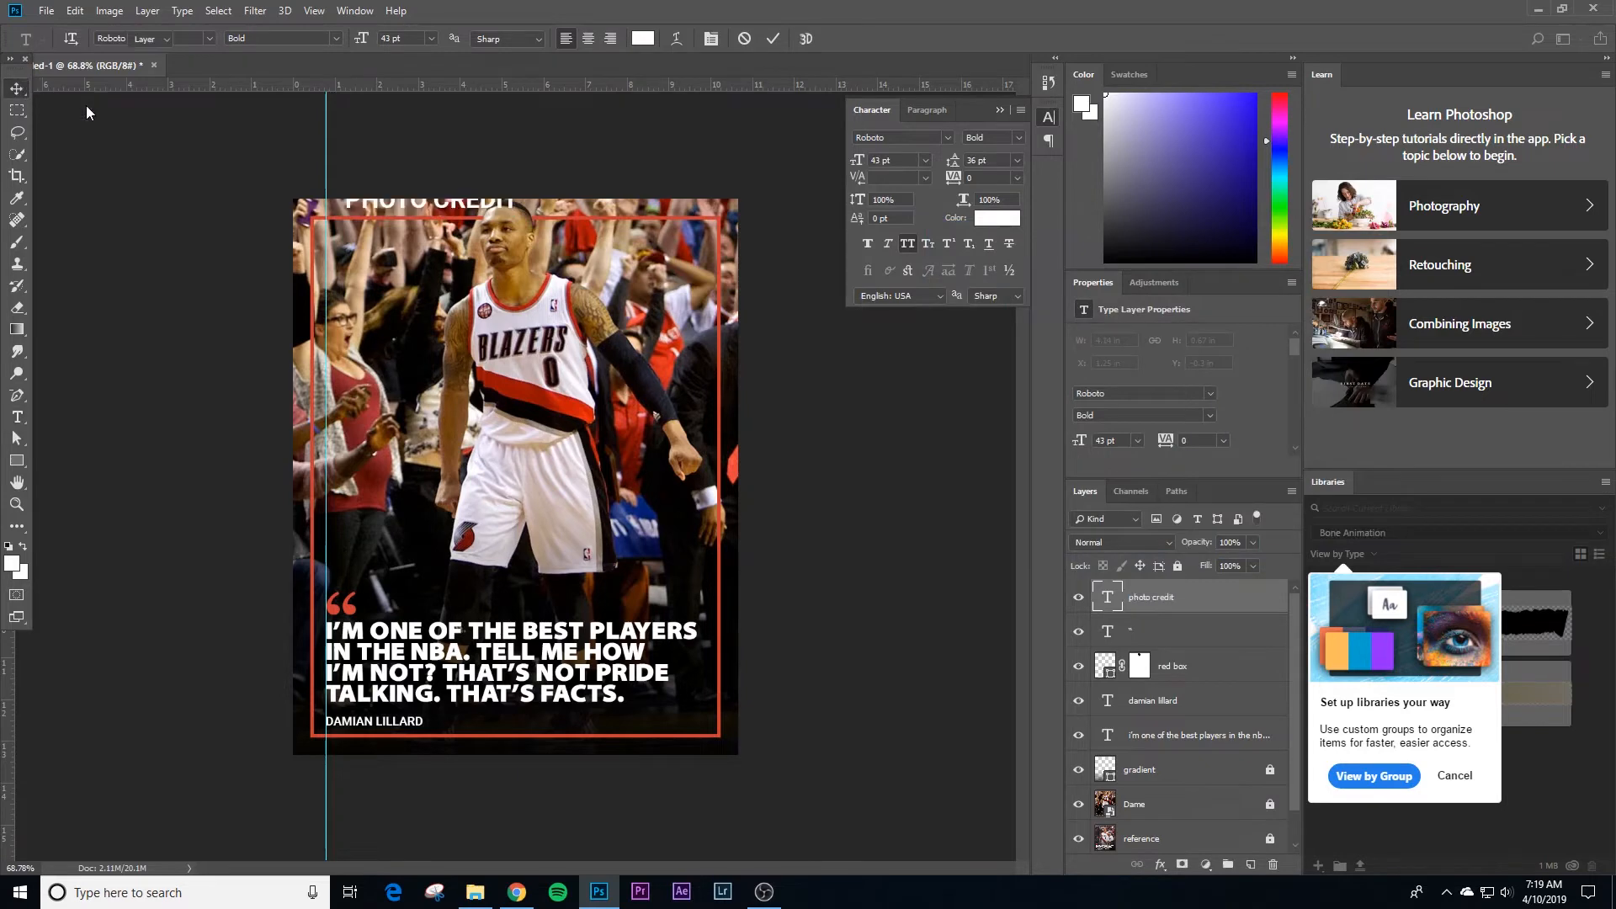
Step: Scale the photo credit text down to 14.82 pt and place it just above the red border's upper-left corner
key("ctrl+space")
left_click_drag(398, 239, 524, 395)
key("space")
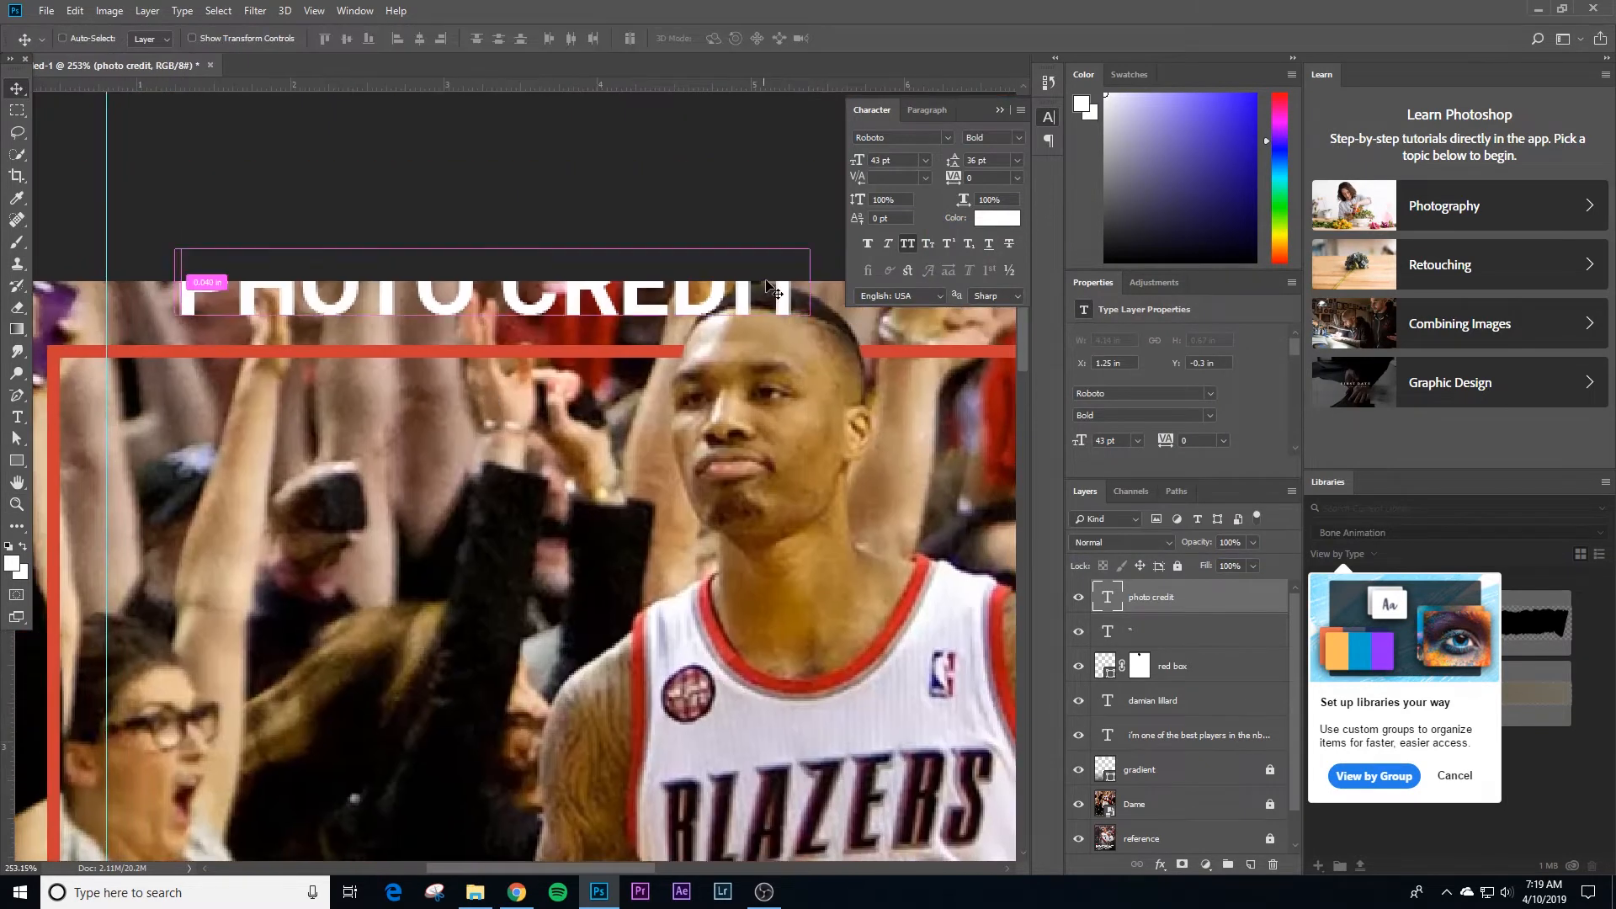
key("ctrl+t")
left_click_drag(809, 239, 229, 328)
key("Return")
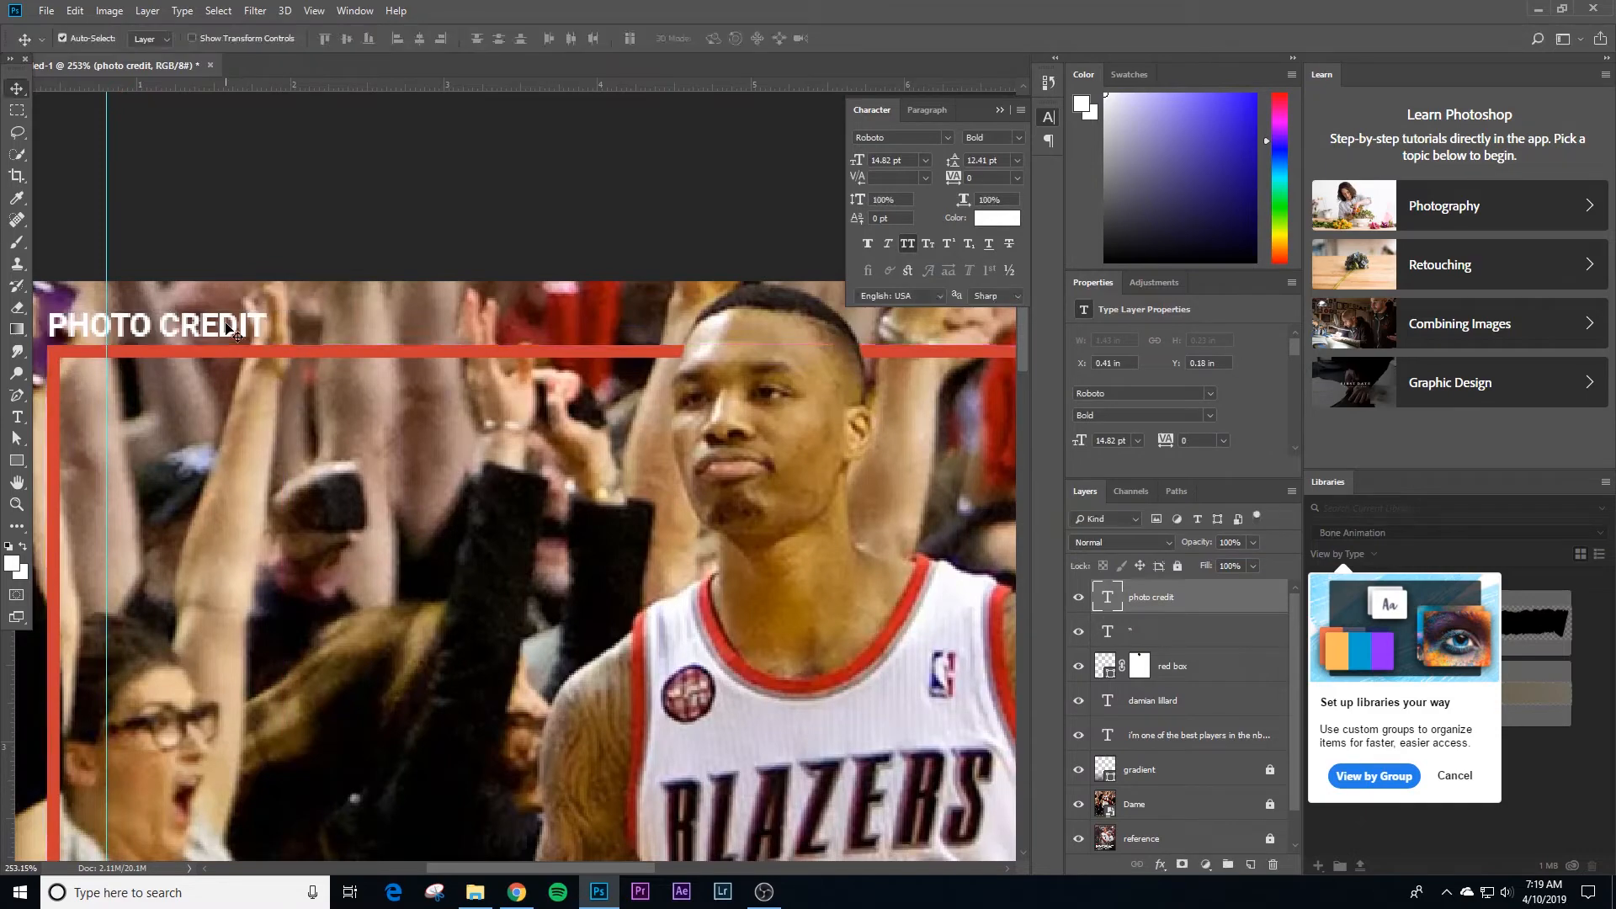
key("Up")
Step: Compare the font sizes of the damian lillard and photo credit text layers and view the whole poster
key("z")
left_click_drag(636, 500, 587, 604)
left_click_drag(483, 642, 547, 647)
key("v")
left_click(378, 745)
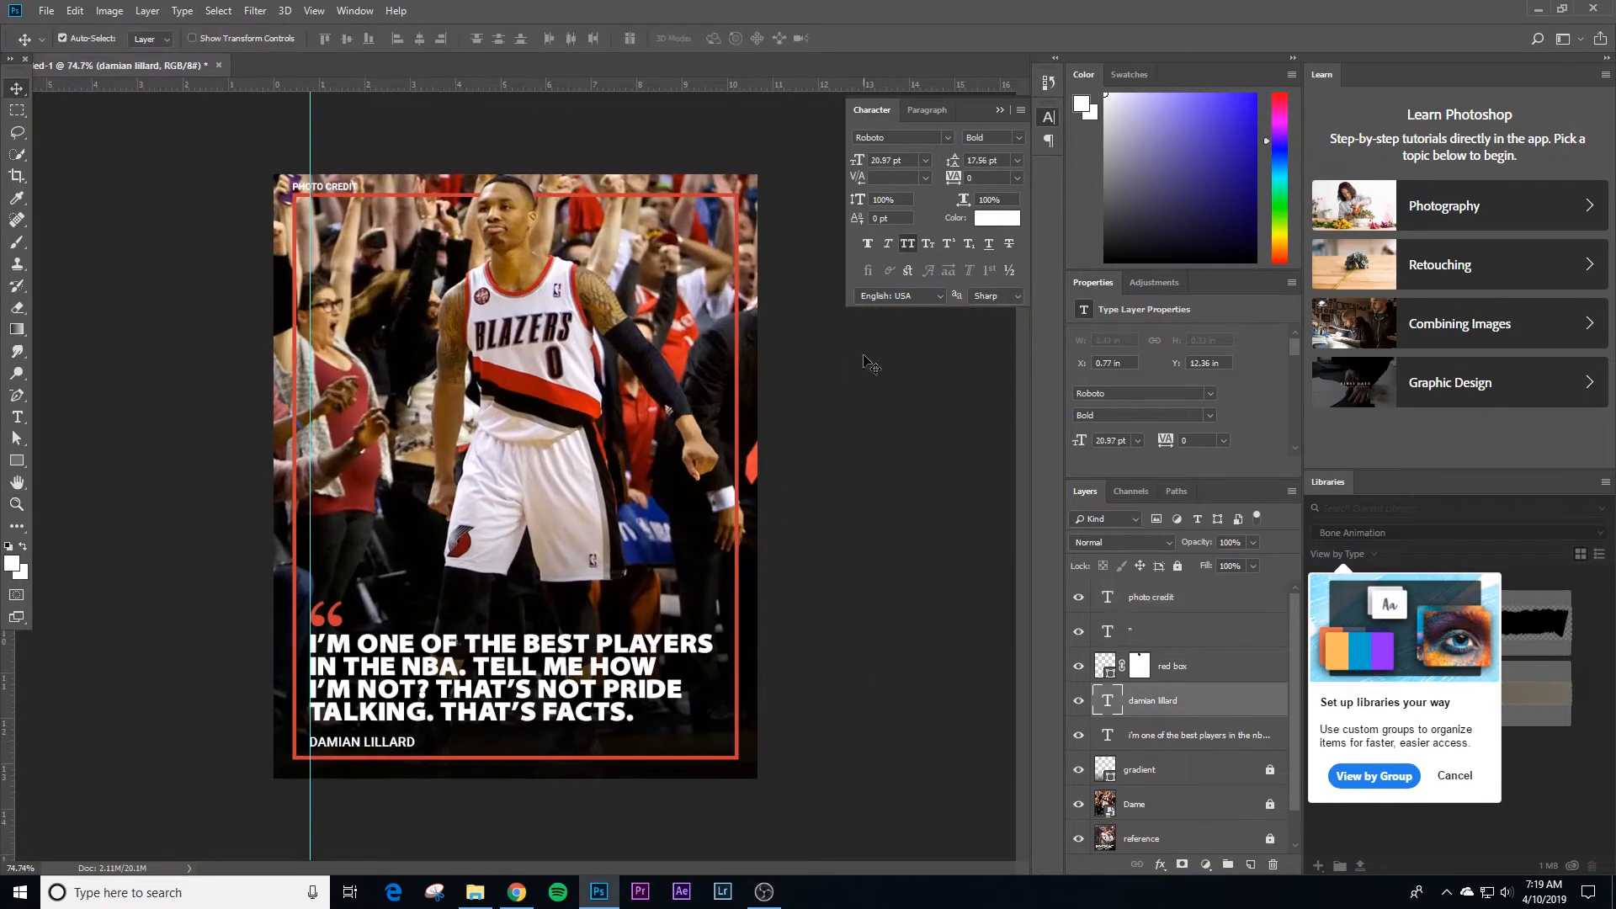
left_click(349, 190)
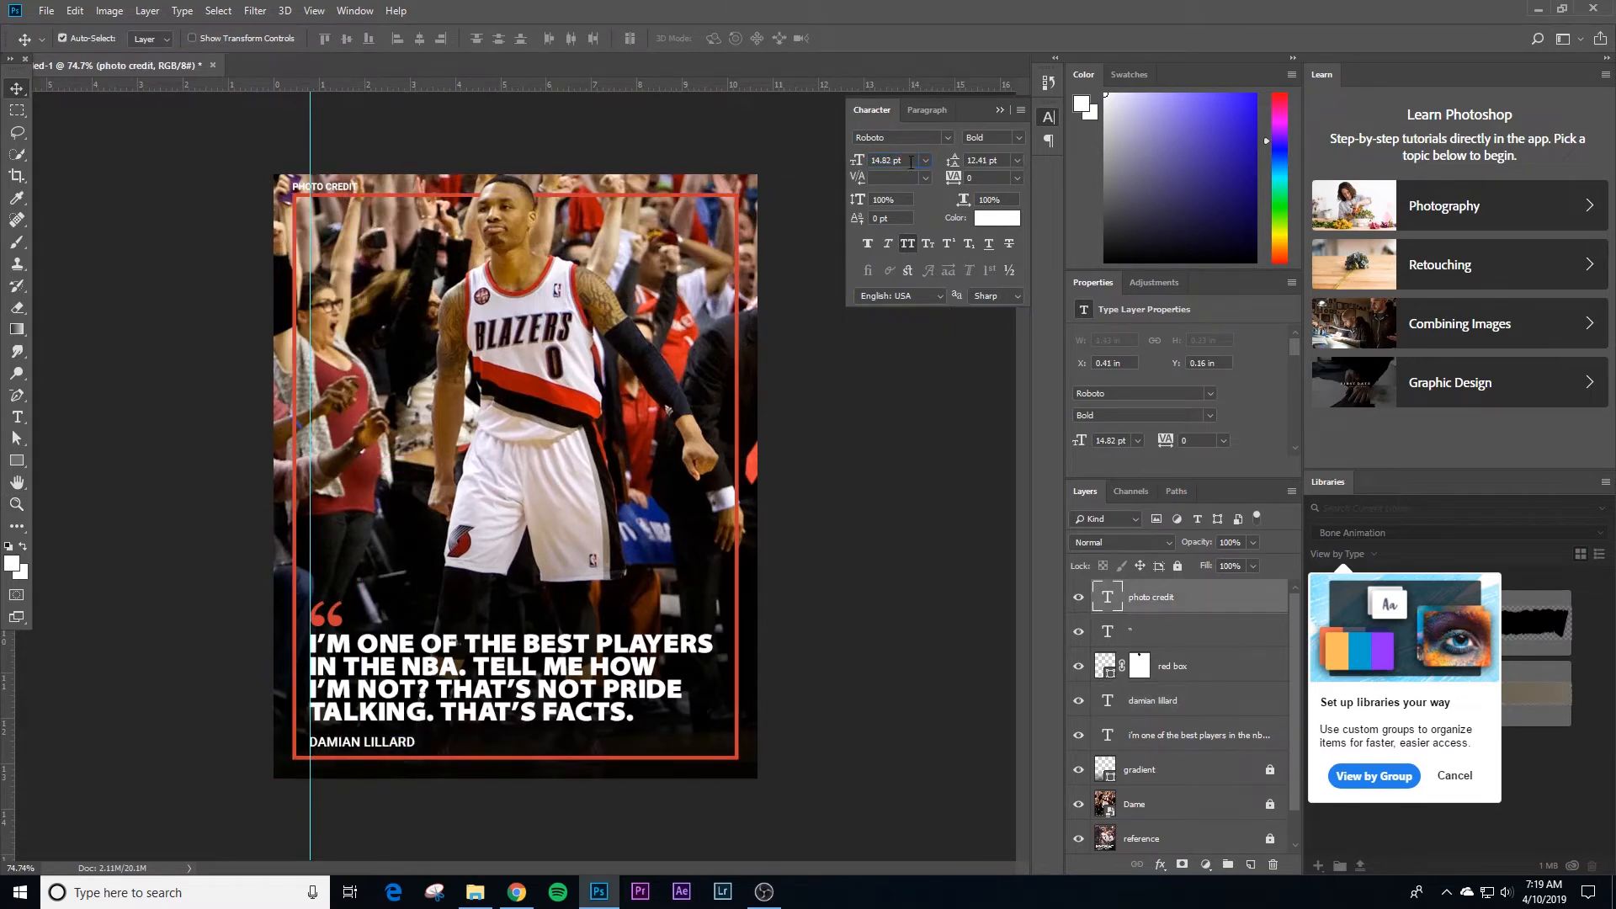
left_click(351, 190)
left_click(345, 189)
left_click(530, 144)
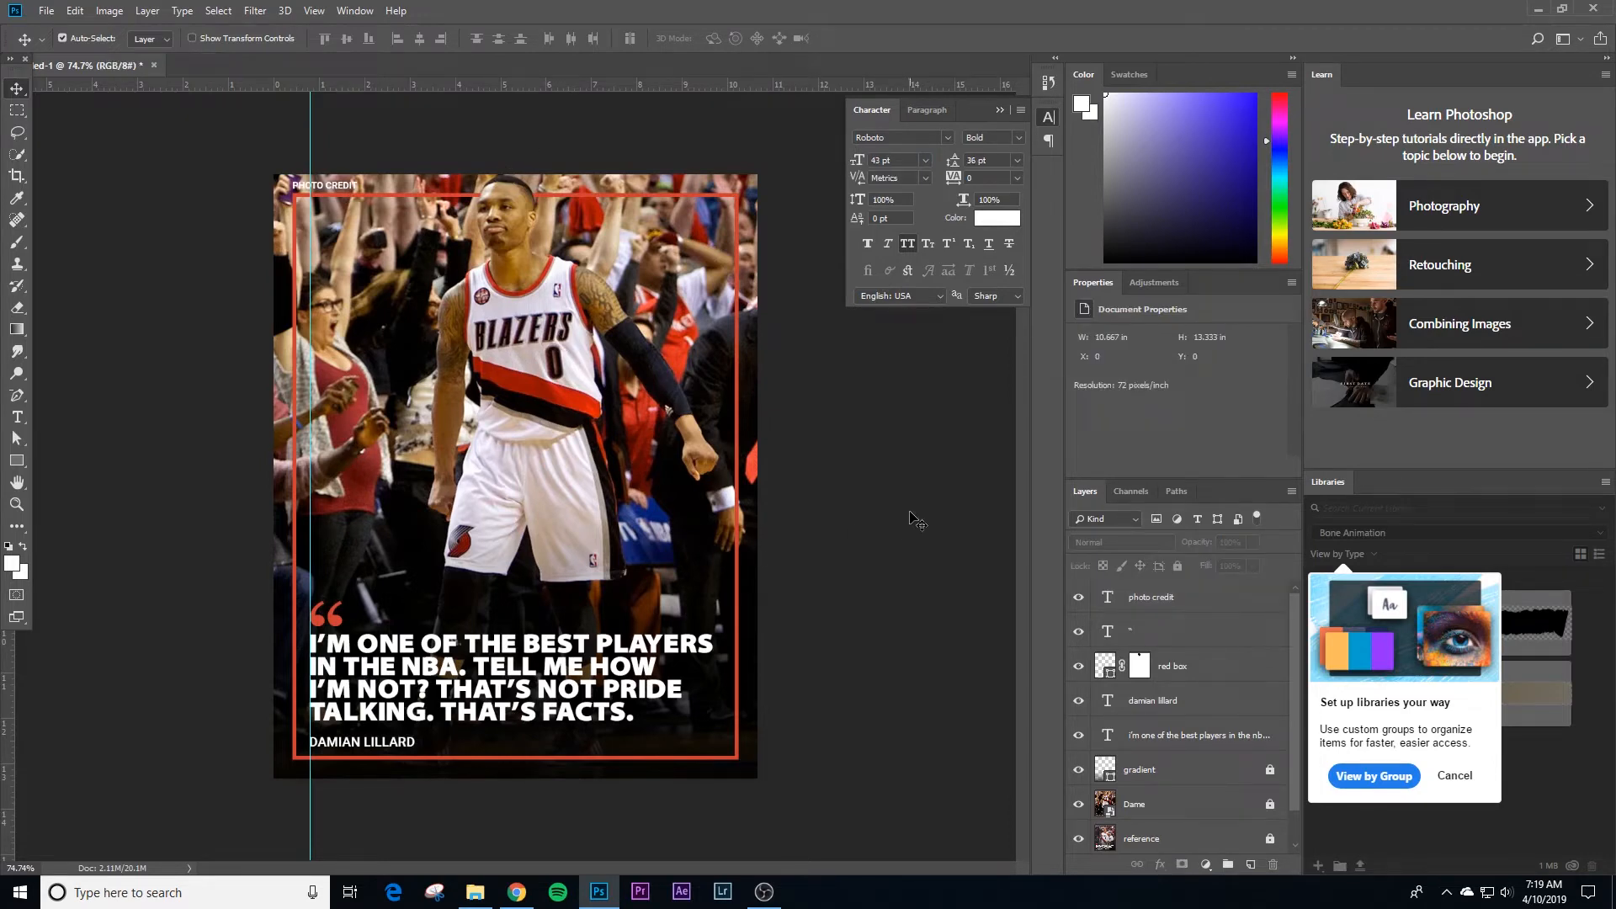
Step: Move the photo credit text to the right end of the border's upper line and view the whole poster
left_click_drag(351, 190, 732, 190)
left_click(872, 412)
key("z")
left_click(754, 408)
left_click_drag(911, 459, 892, 462)
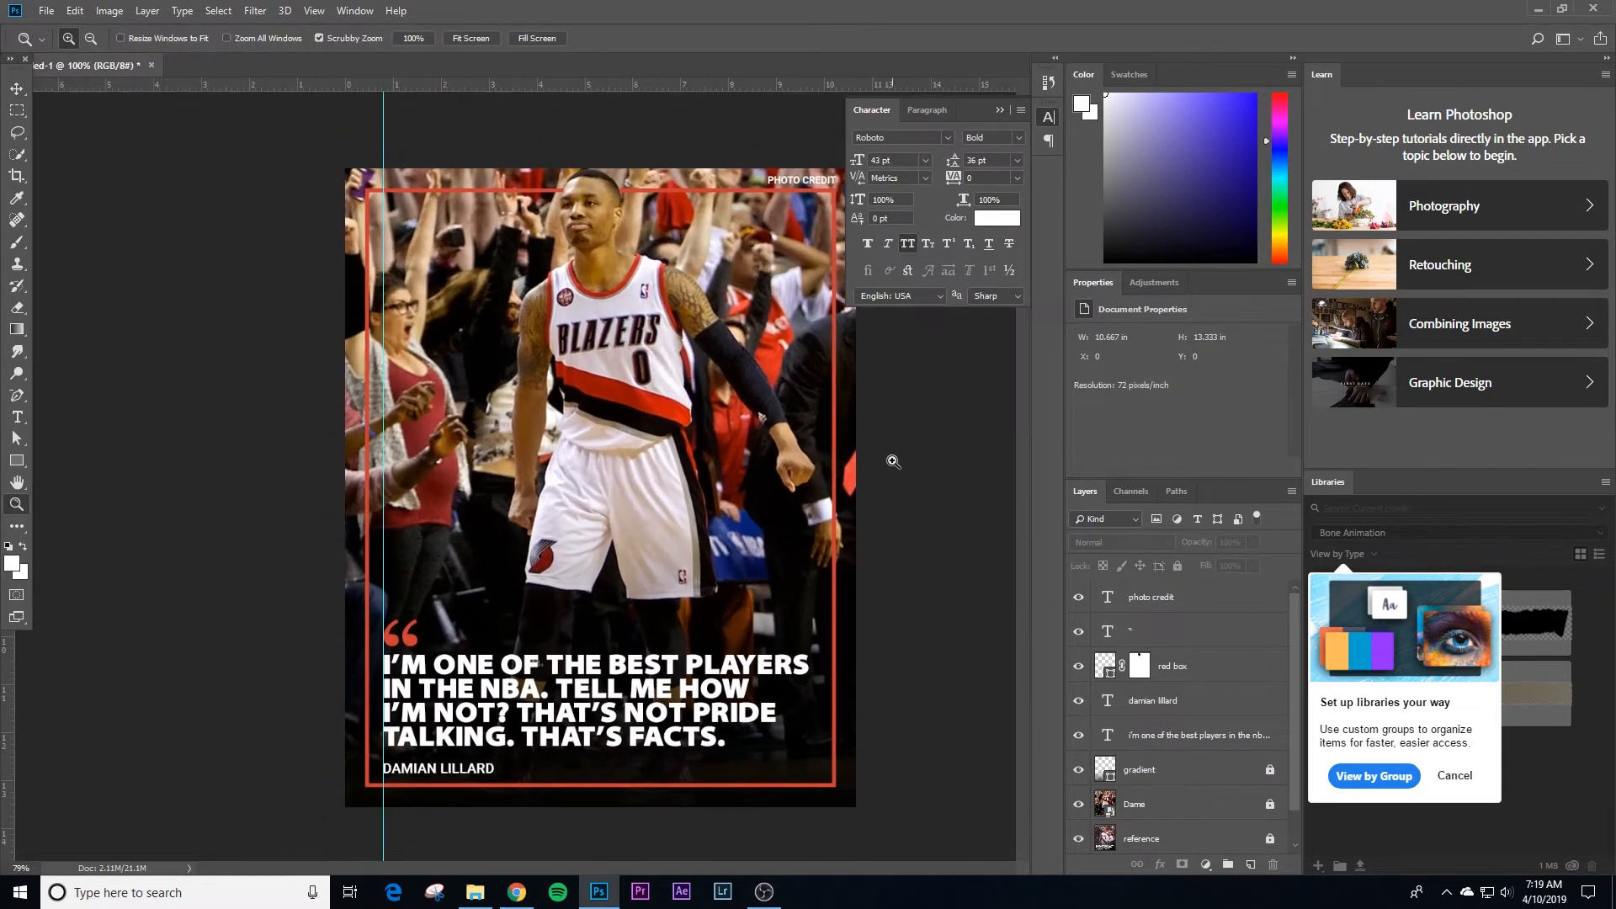
key("v")
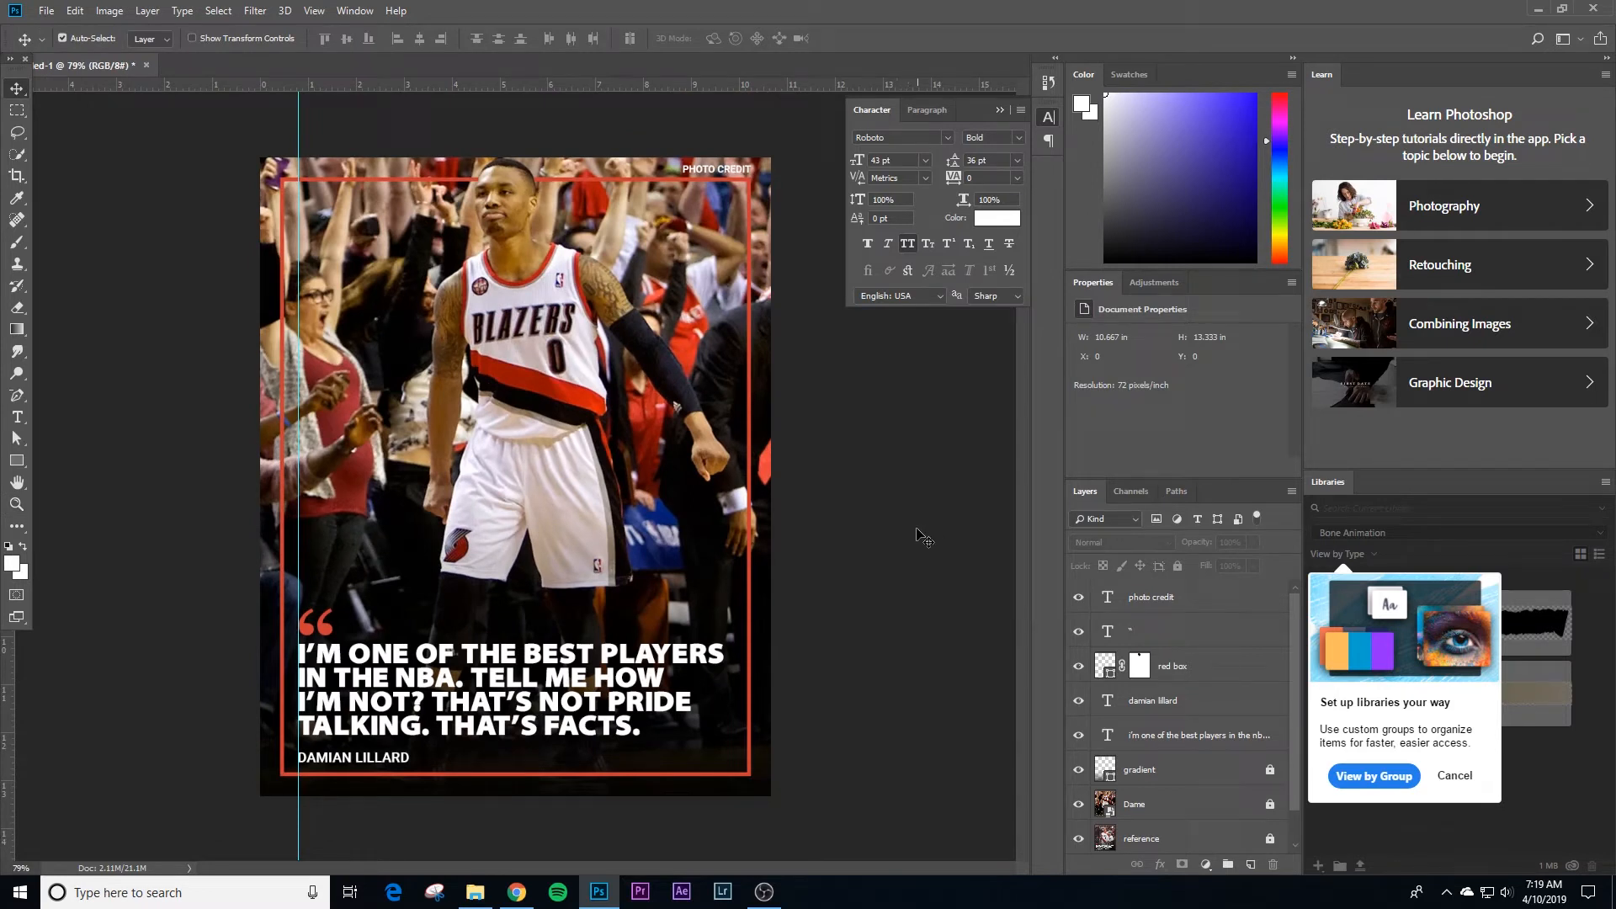
Step: Switch to Chrome, copy the "Damian Lillard Named To All-NBA Second Team" photo from the image results, and return to Photoshop
key("alt+Tab")
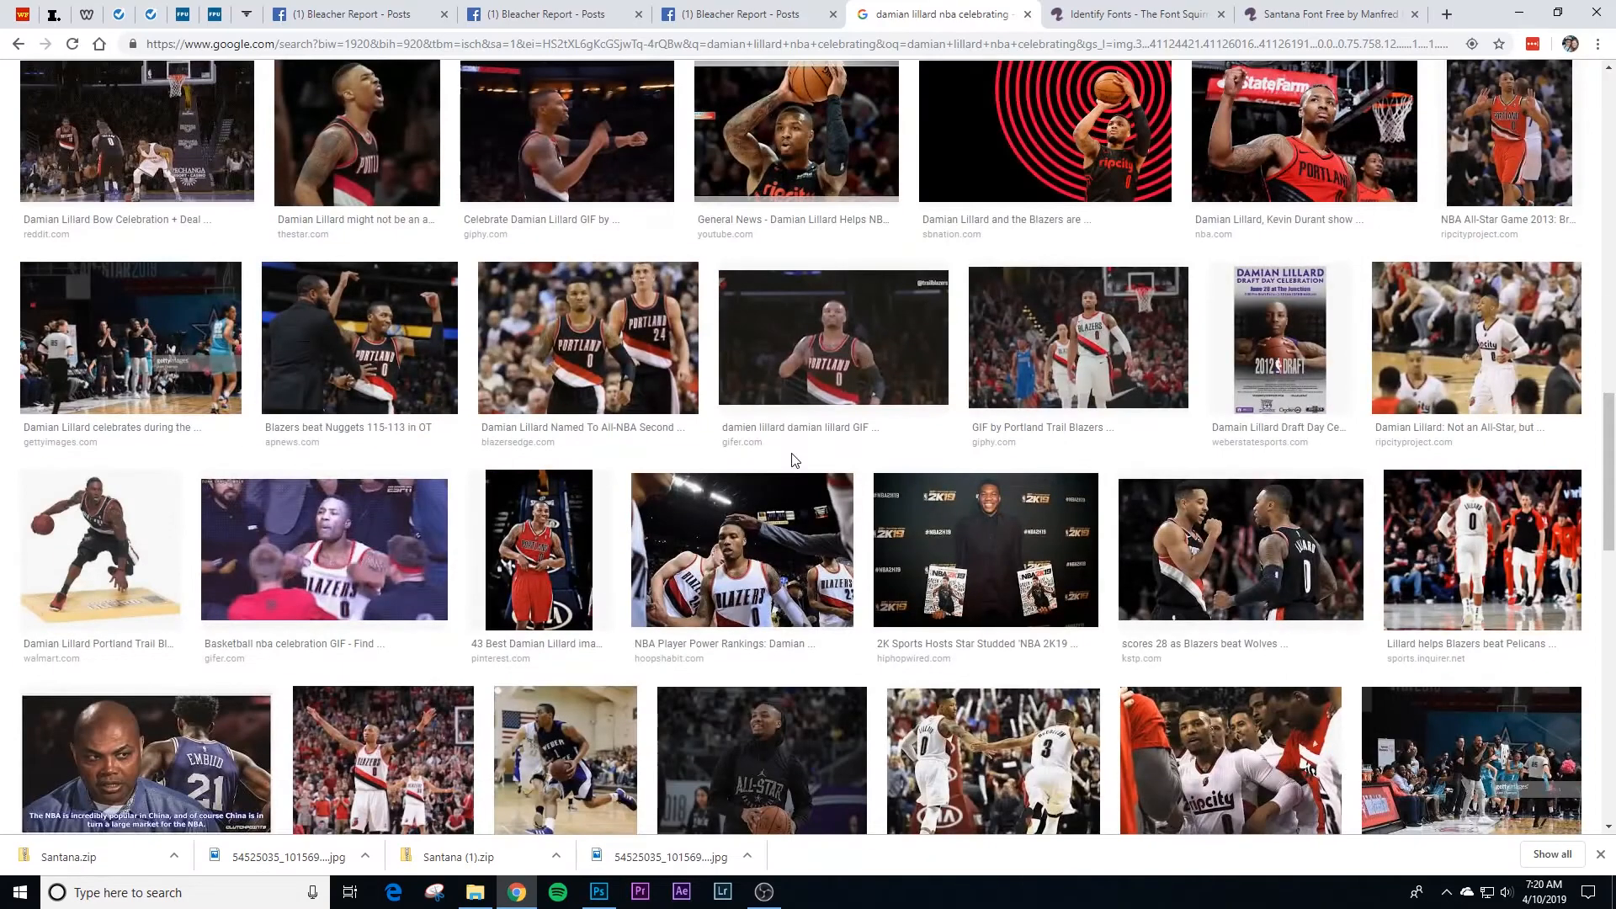
left_click(600, 364)
right_click(571, 522)
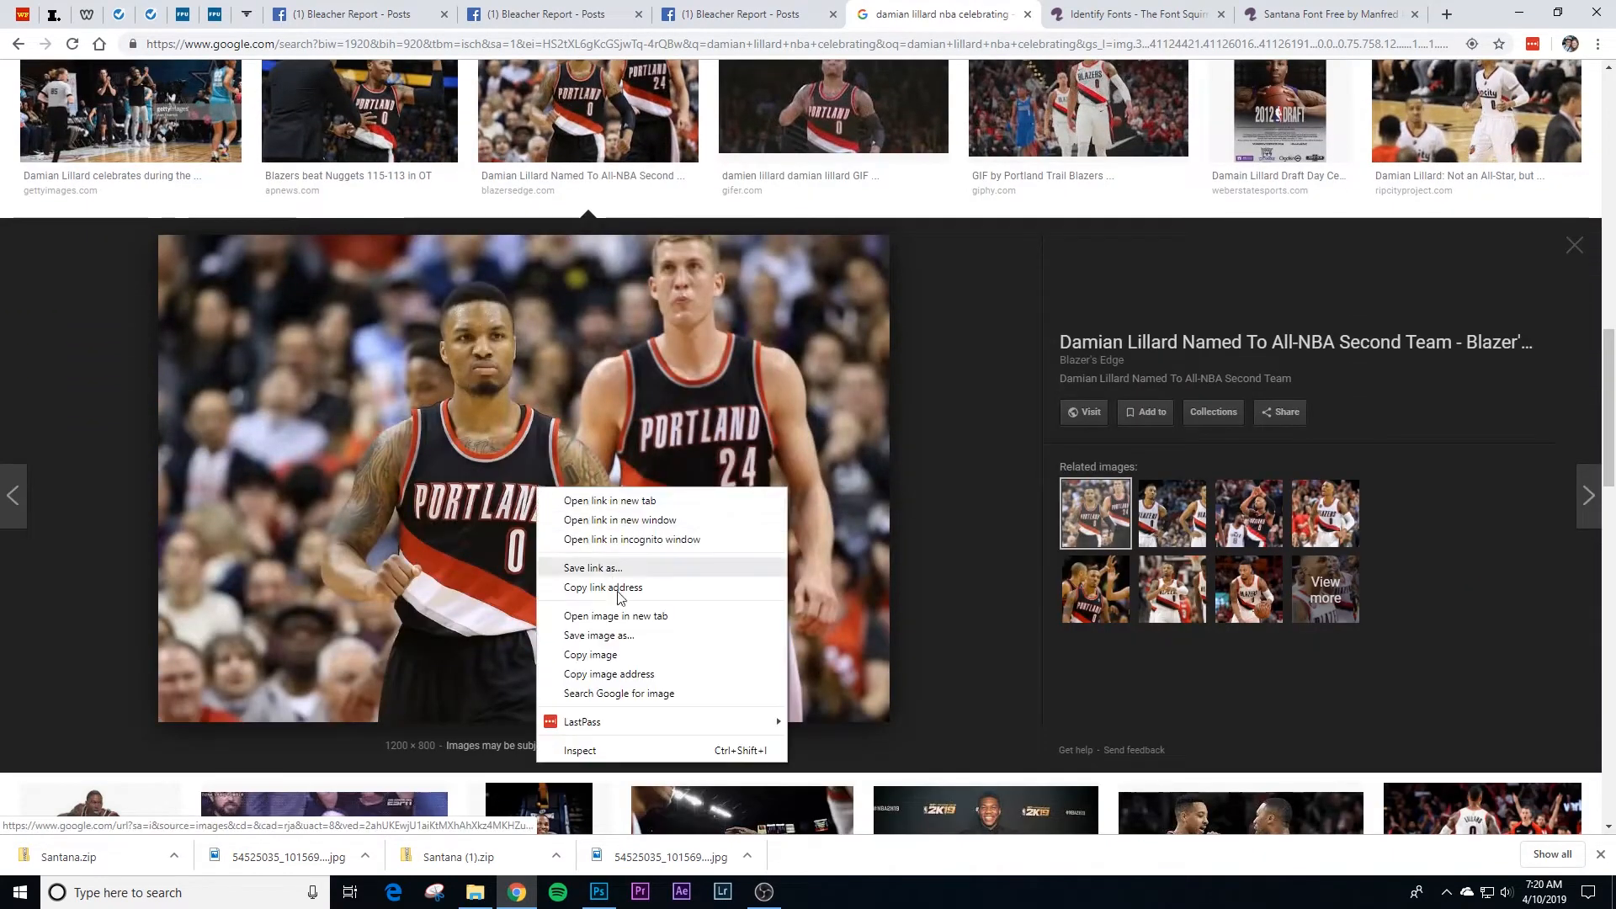
left_click(605, 657)
left_click(598, 891)
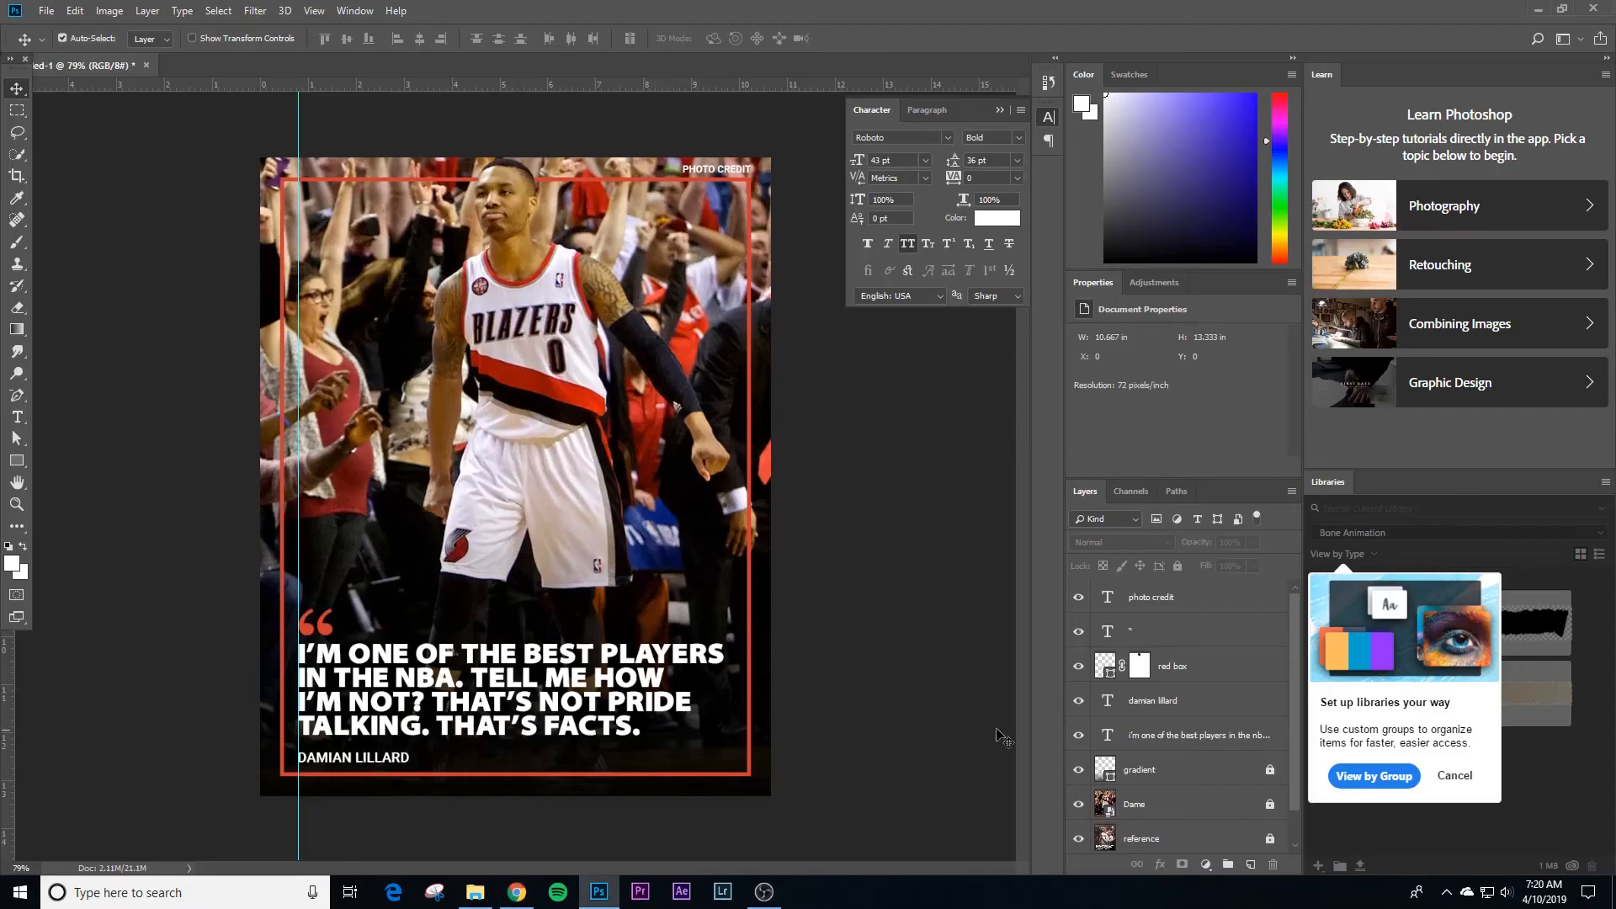
Step: Paste the copied photo on a layer above Dame, enlarge it to about 120.6% to fill the poster, and centre the player
scroll(1147, 752, "down", 1)
left_click(1153, 767)
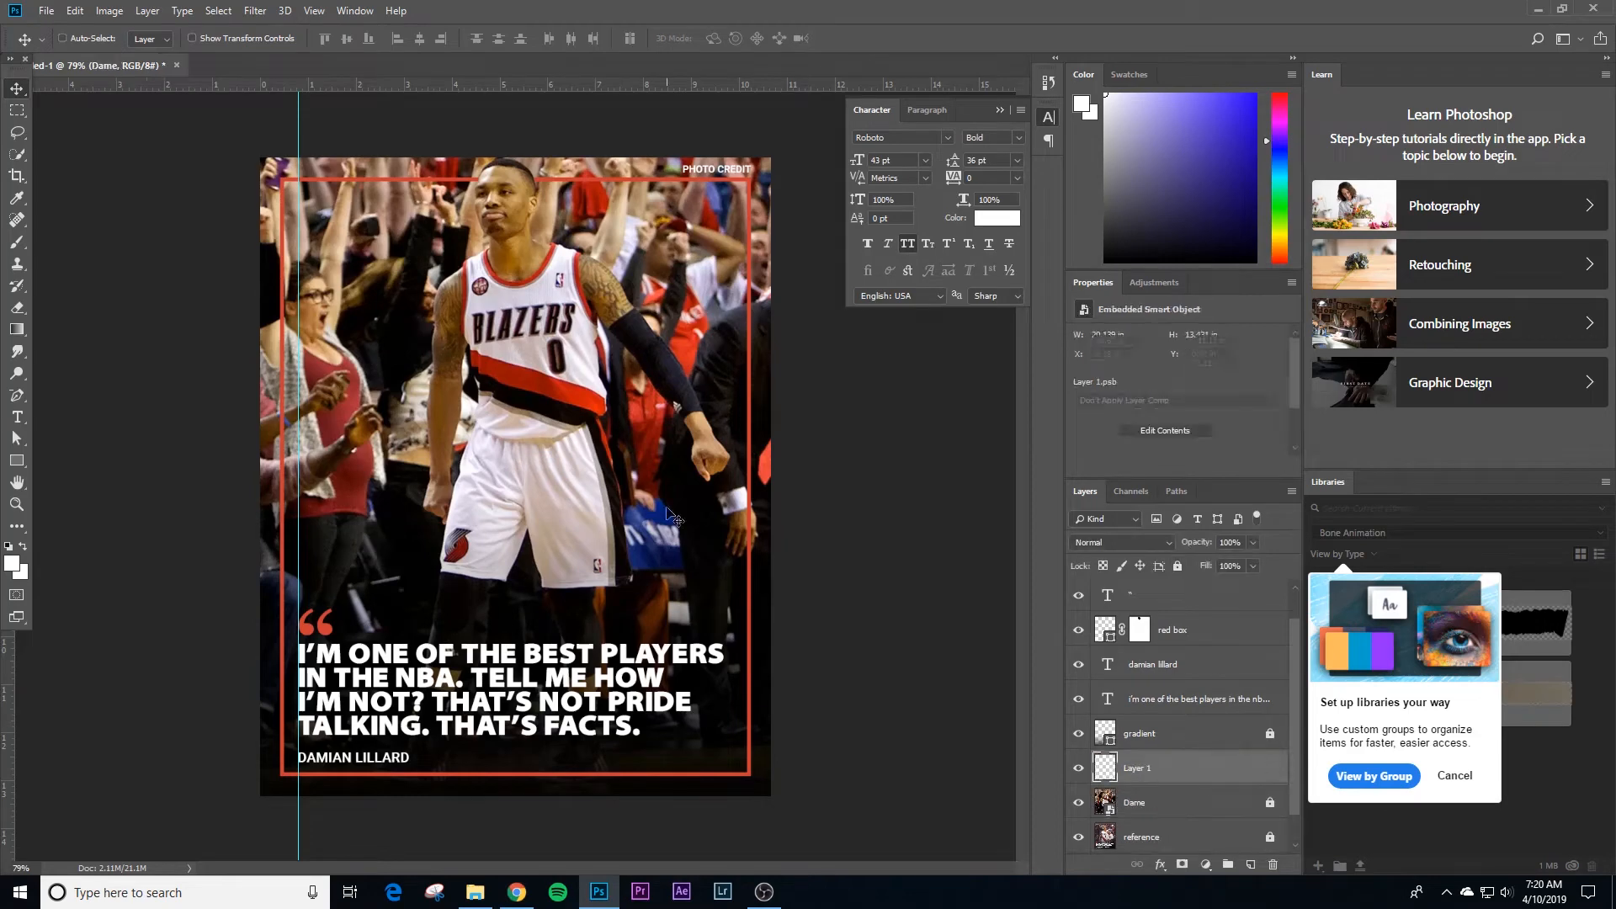
key("ctrl+v")
key("ctrl+t")
left_click_drag(808, 450, 693, 448)
left_click_drag(144, 211, 69, 148)
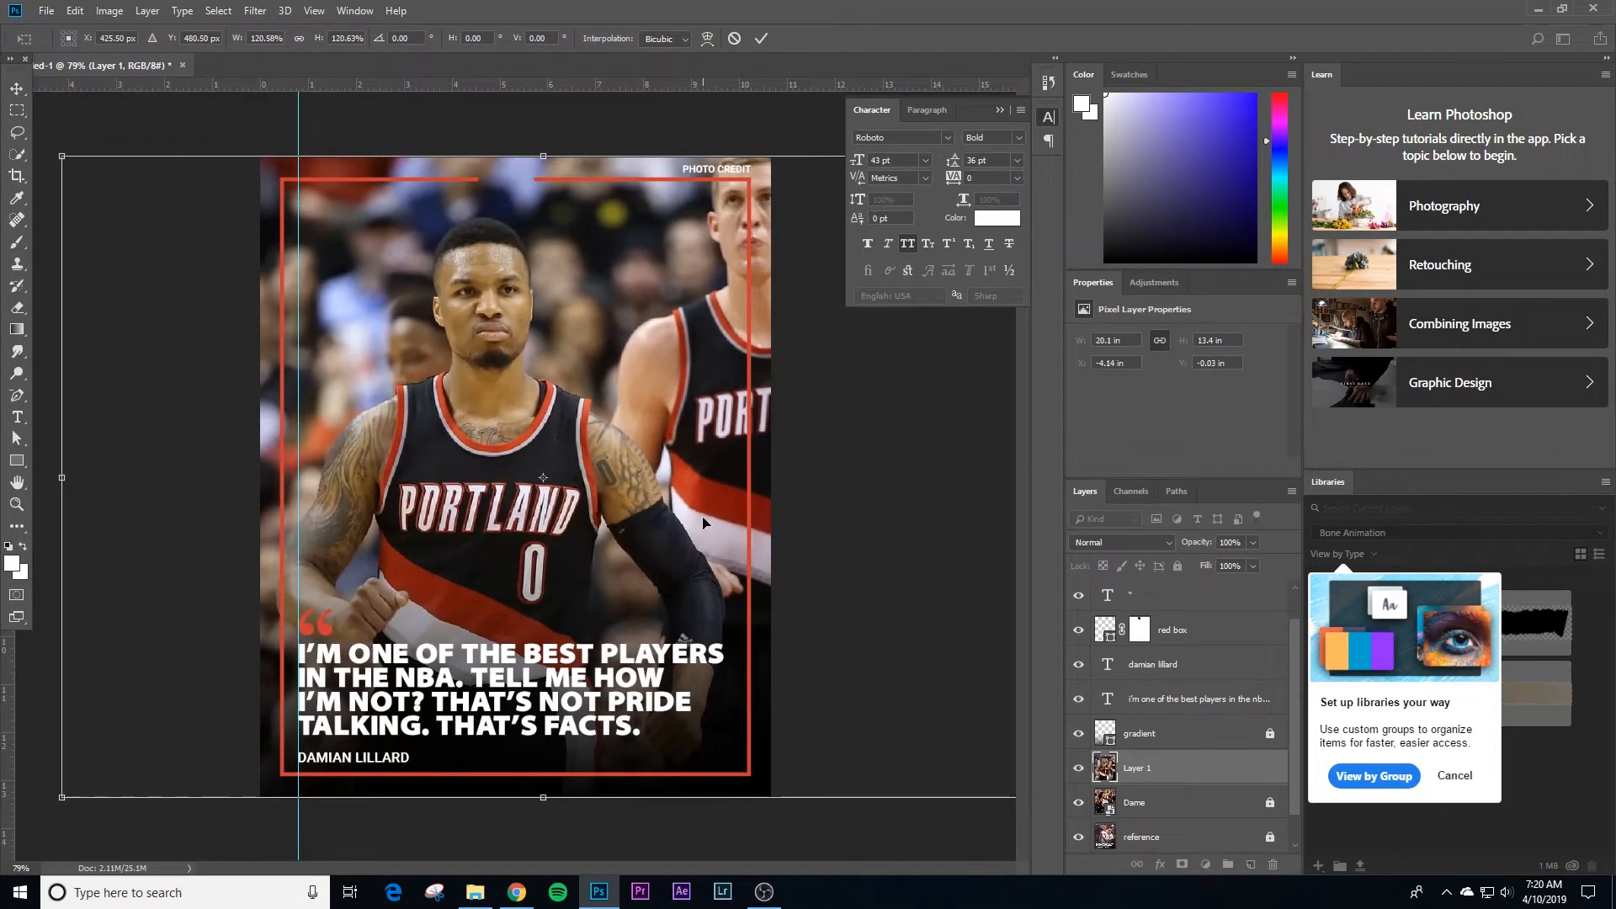
left_click_drag(752, 513, 768, 514)
key("Return")
Step: Convert the pasted photo layer to a smart object and rename it Dame 2
right_click(1170, 770)
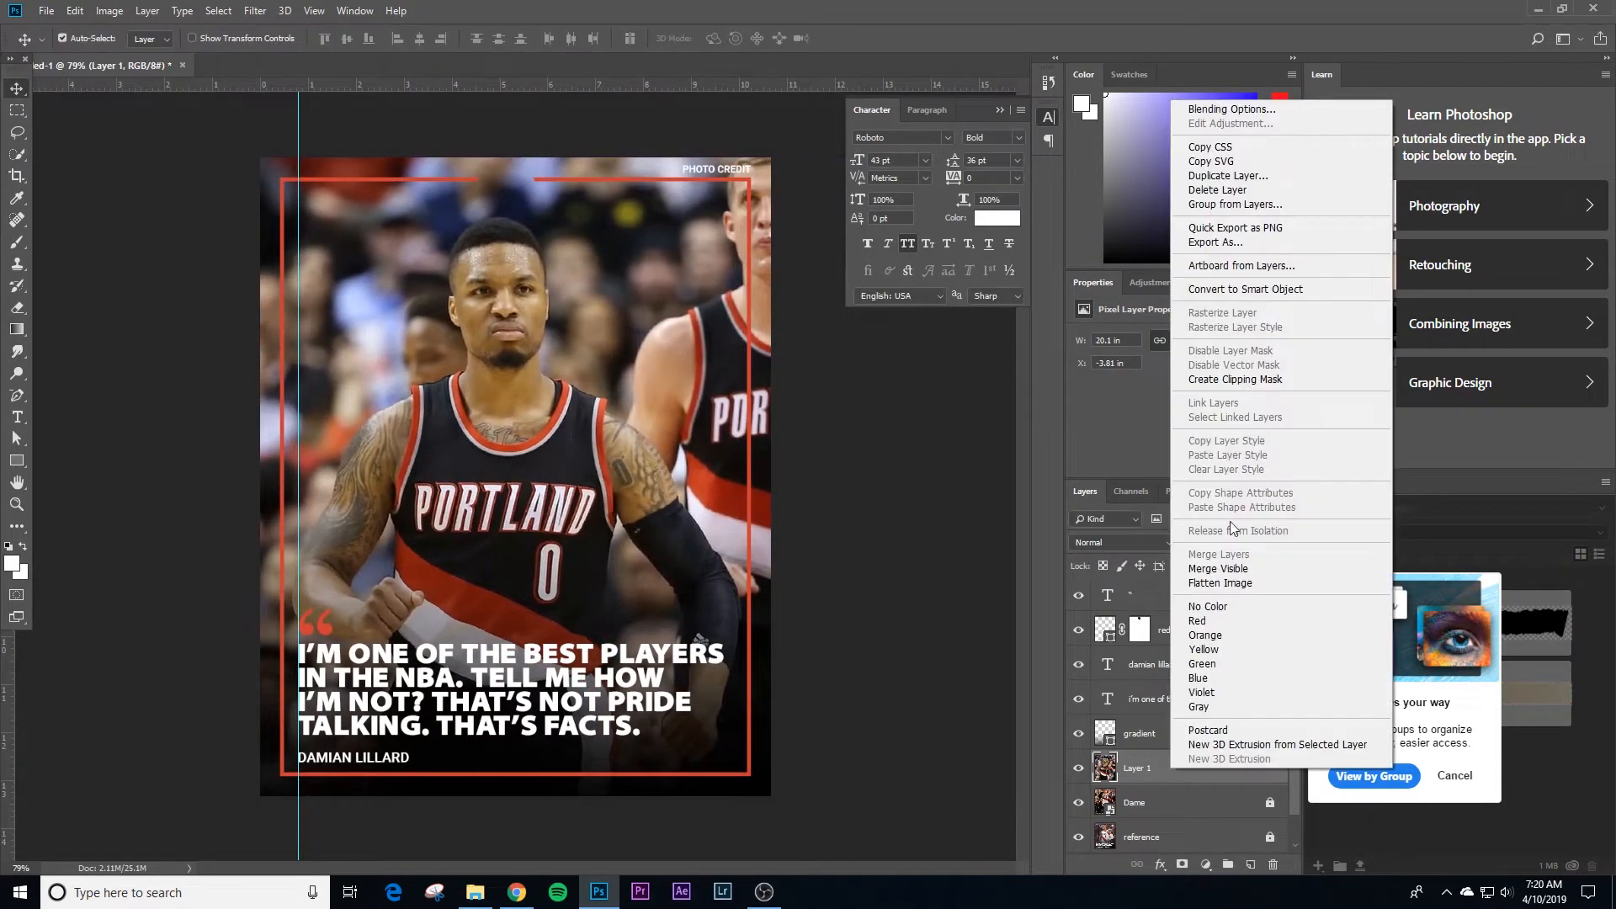
left_click(1229, 286)
double_click(1132, 770)
type("Dame 2")
key("Return")
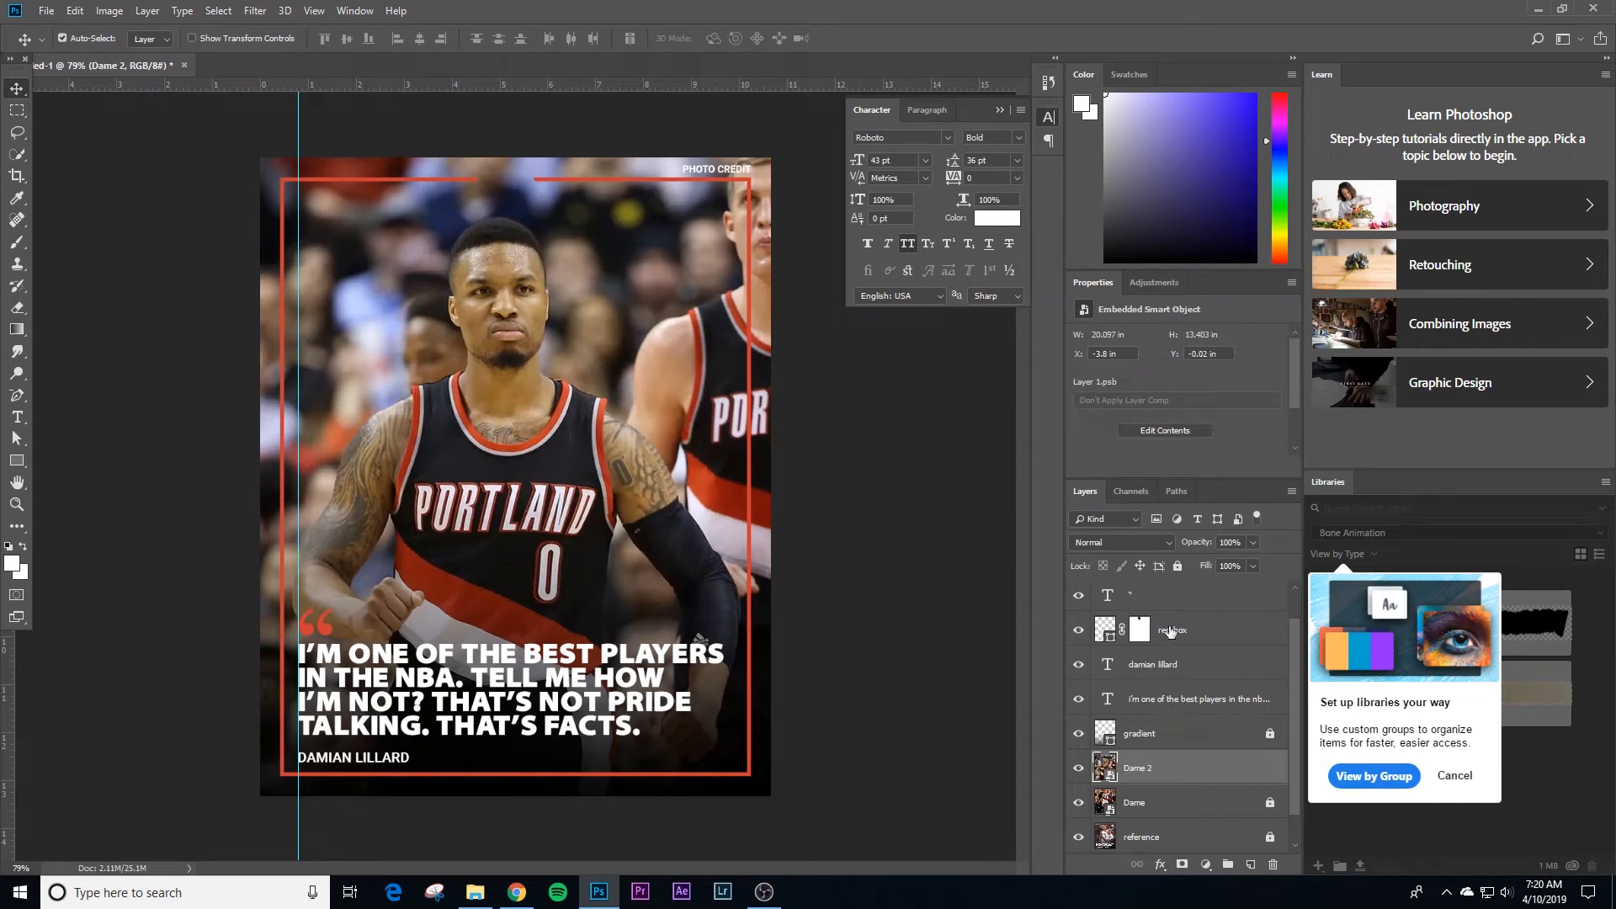
Step: Move the photo credit text to the left end of the border's upper line
left_click_drag(730, 164, 328, 158)
left_click(851, 447)
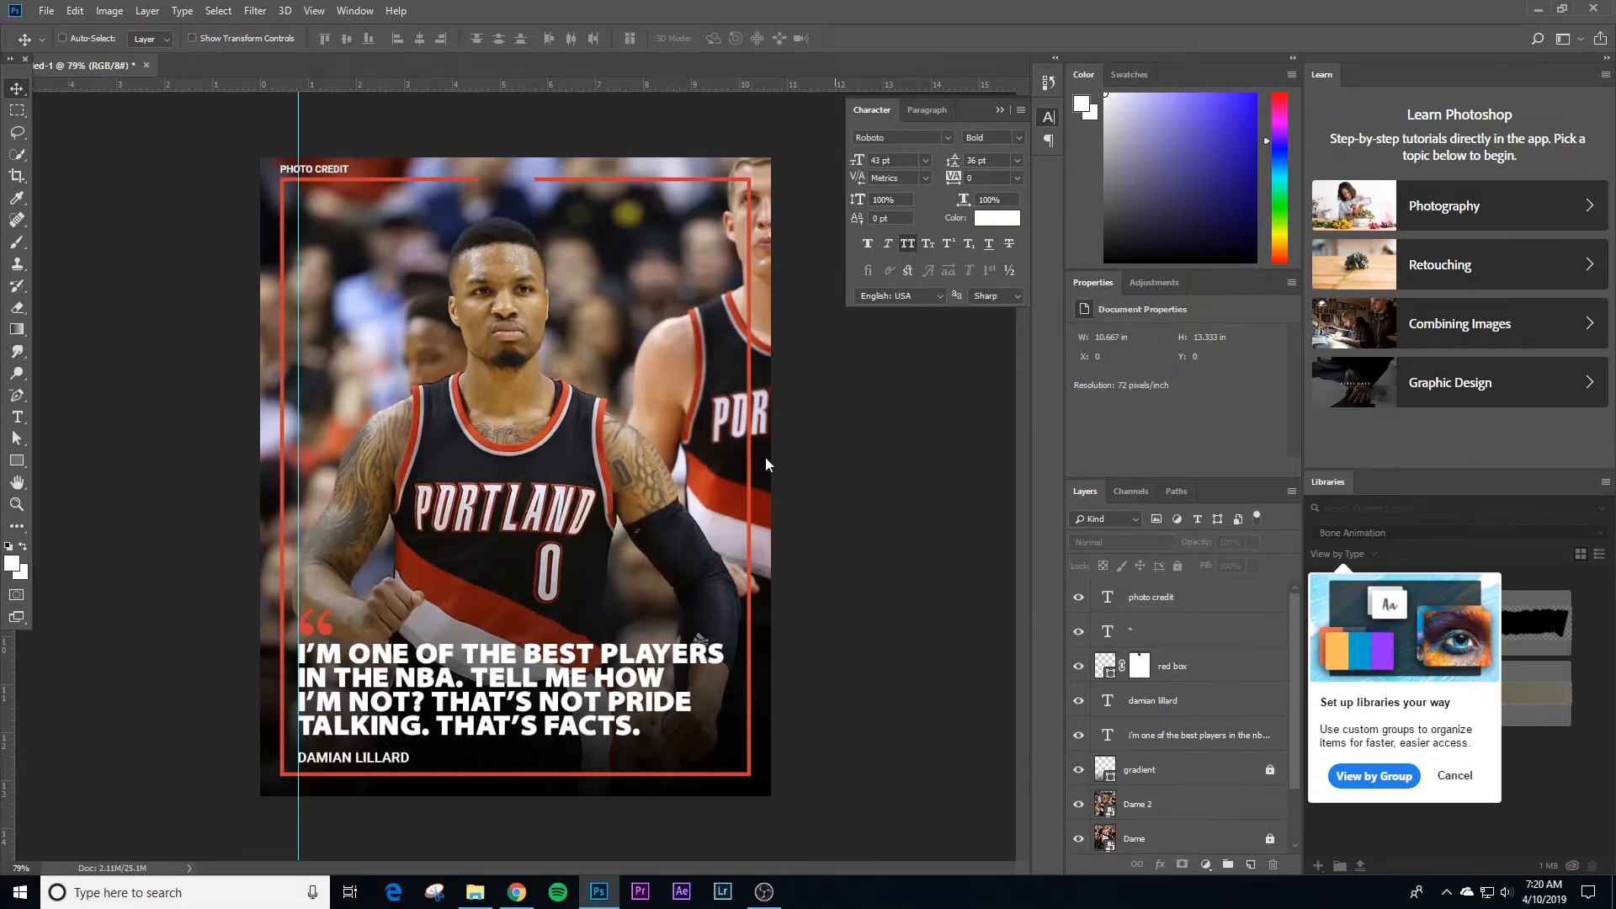
Step: Save the document to the Desktop as Bleacher-Report-Quote-Graphic-1 in Photoshop format with maximized compatibility
key("ctrl+s")
scroll(135, 186, "up", 5)
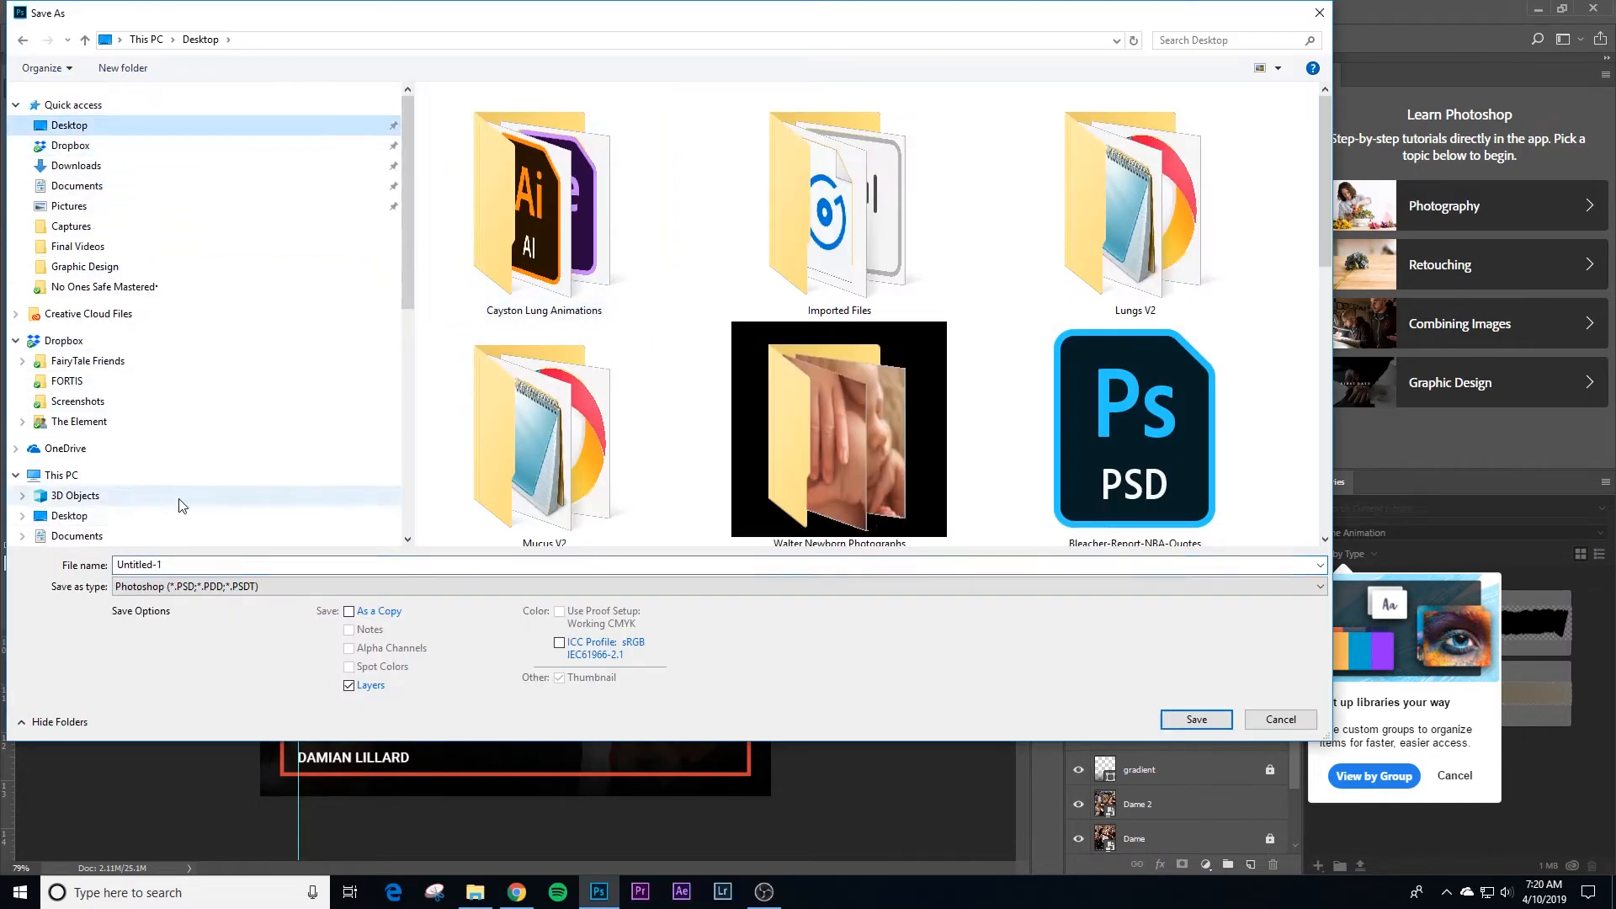
left_click(366, 564)
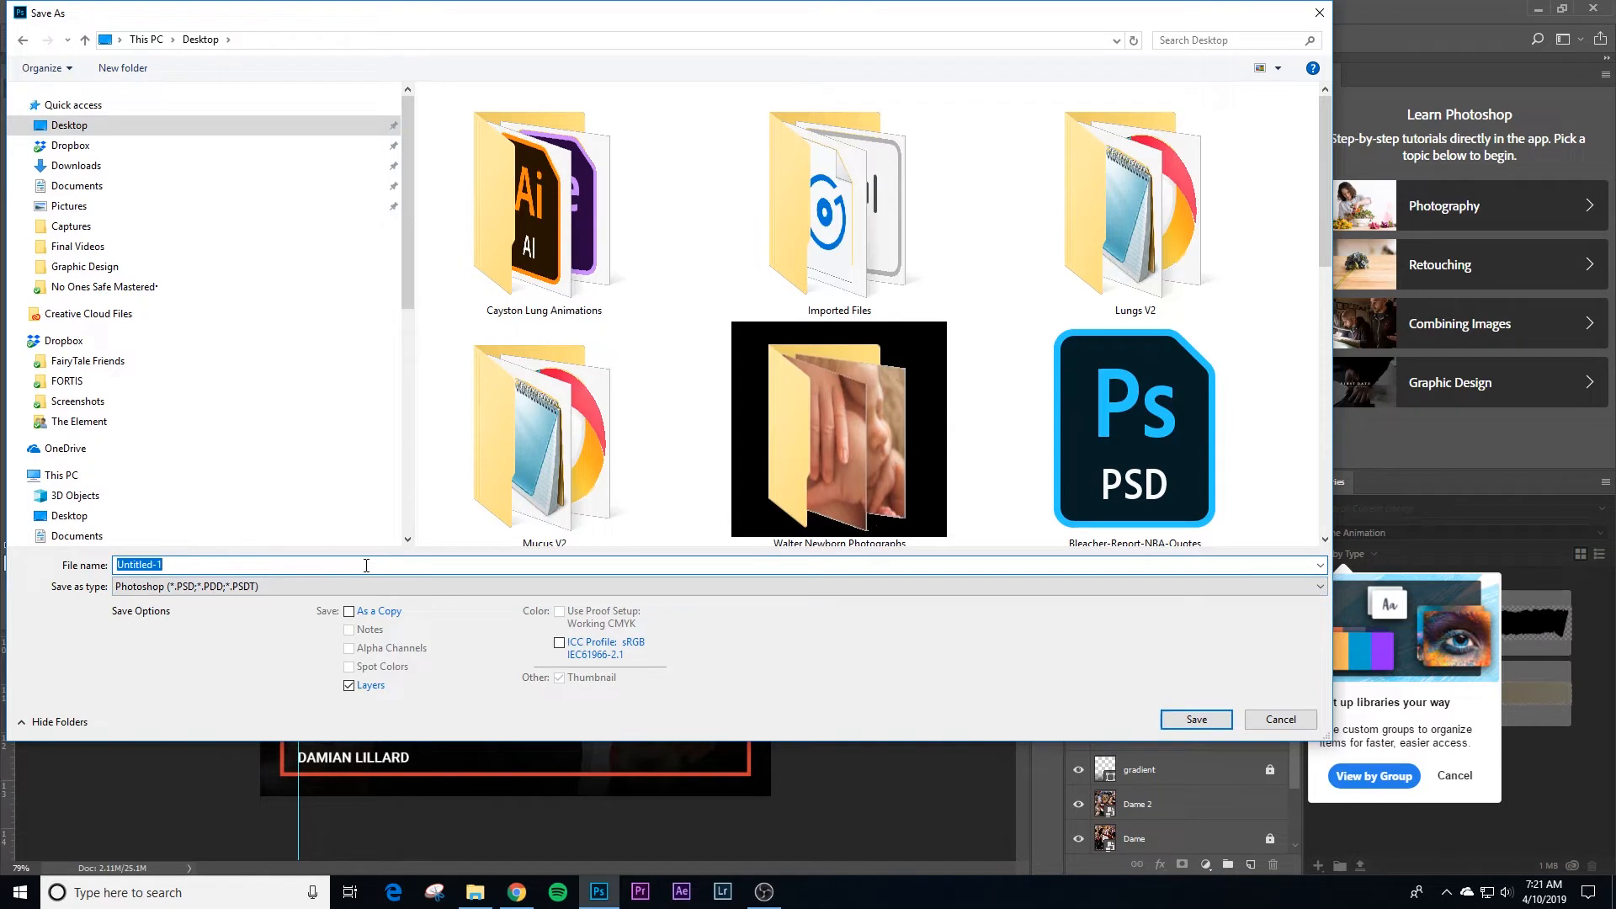
type("Bleacher-")
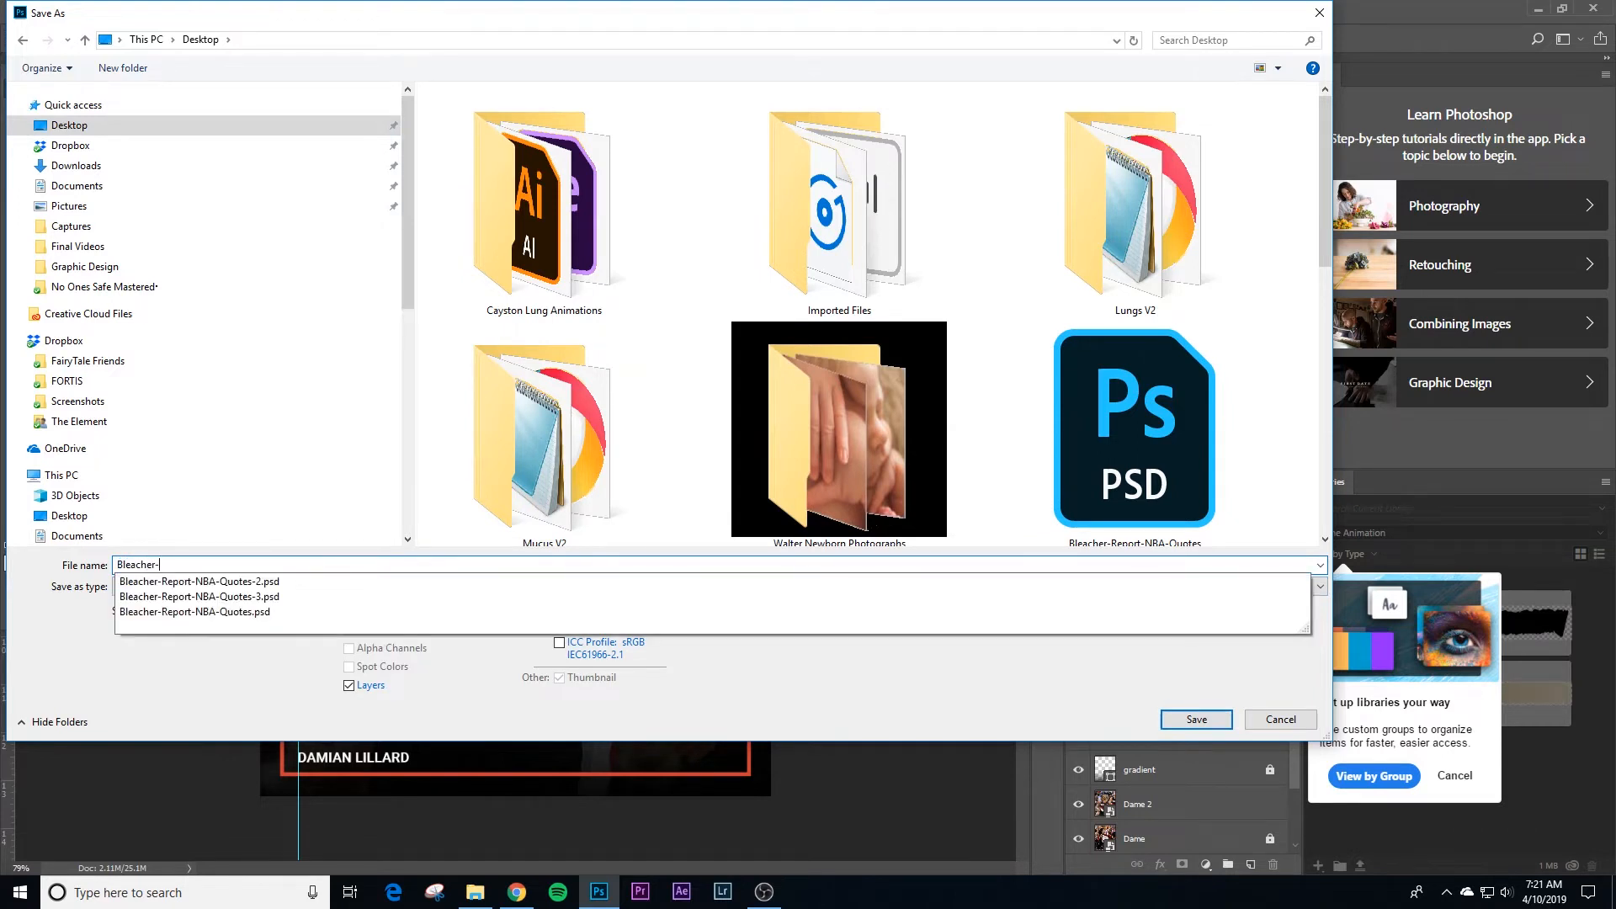
type("Report-Quote-Graphic-1")
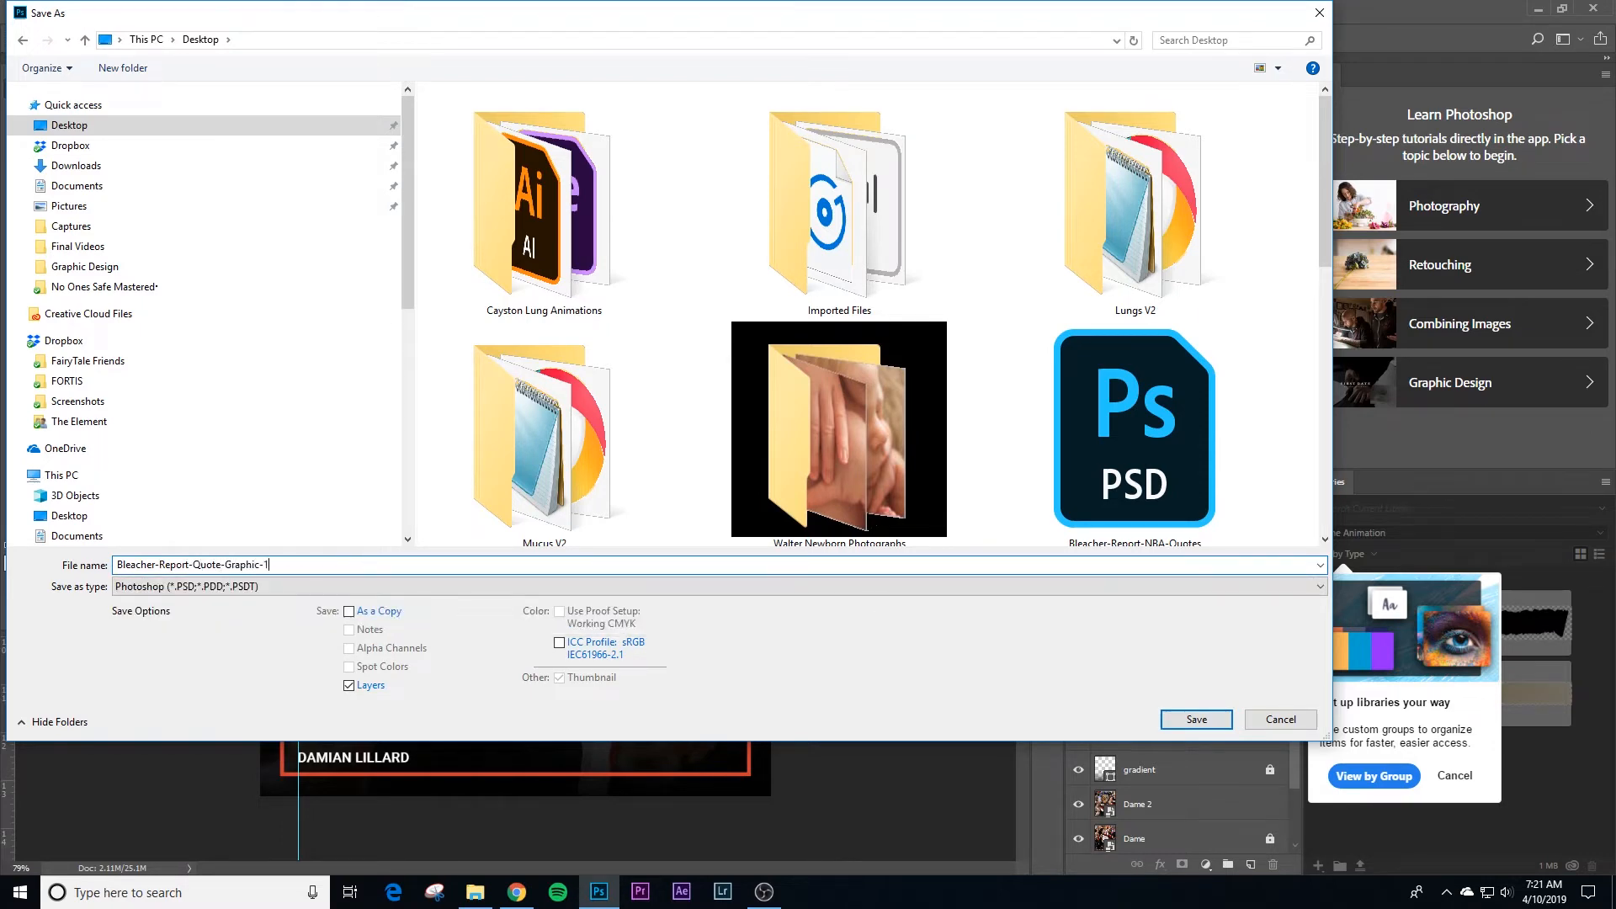
key("Return")
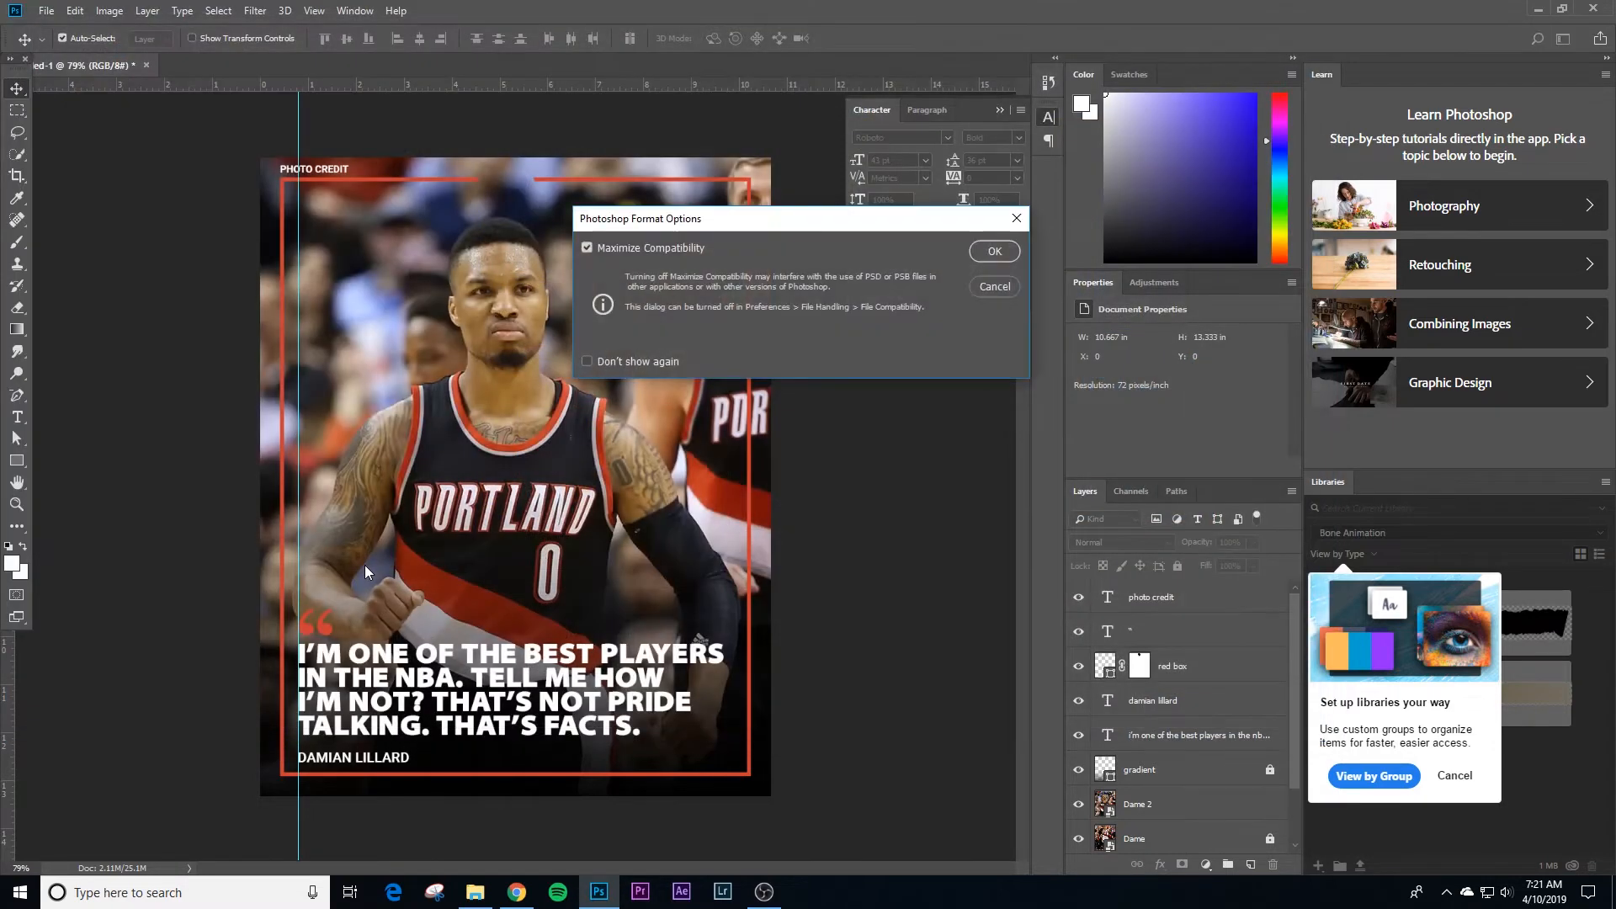
key("Return")
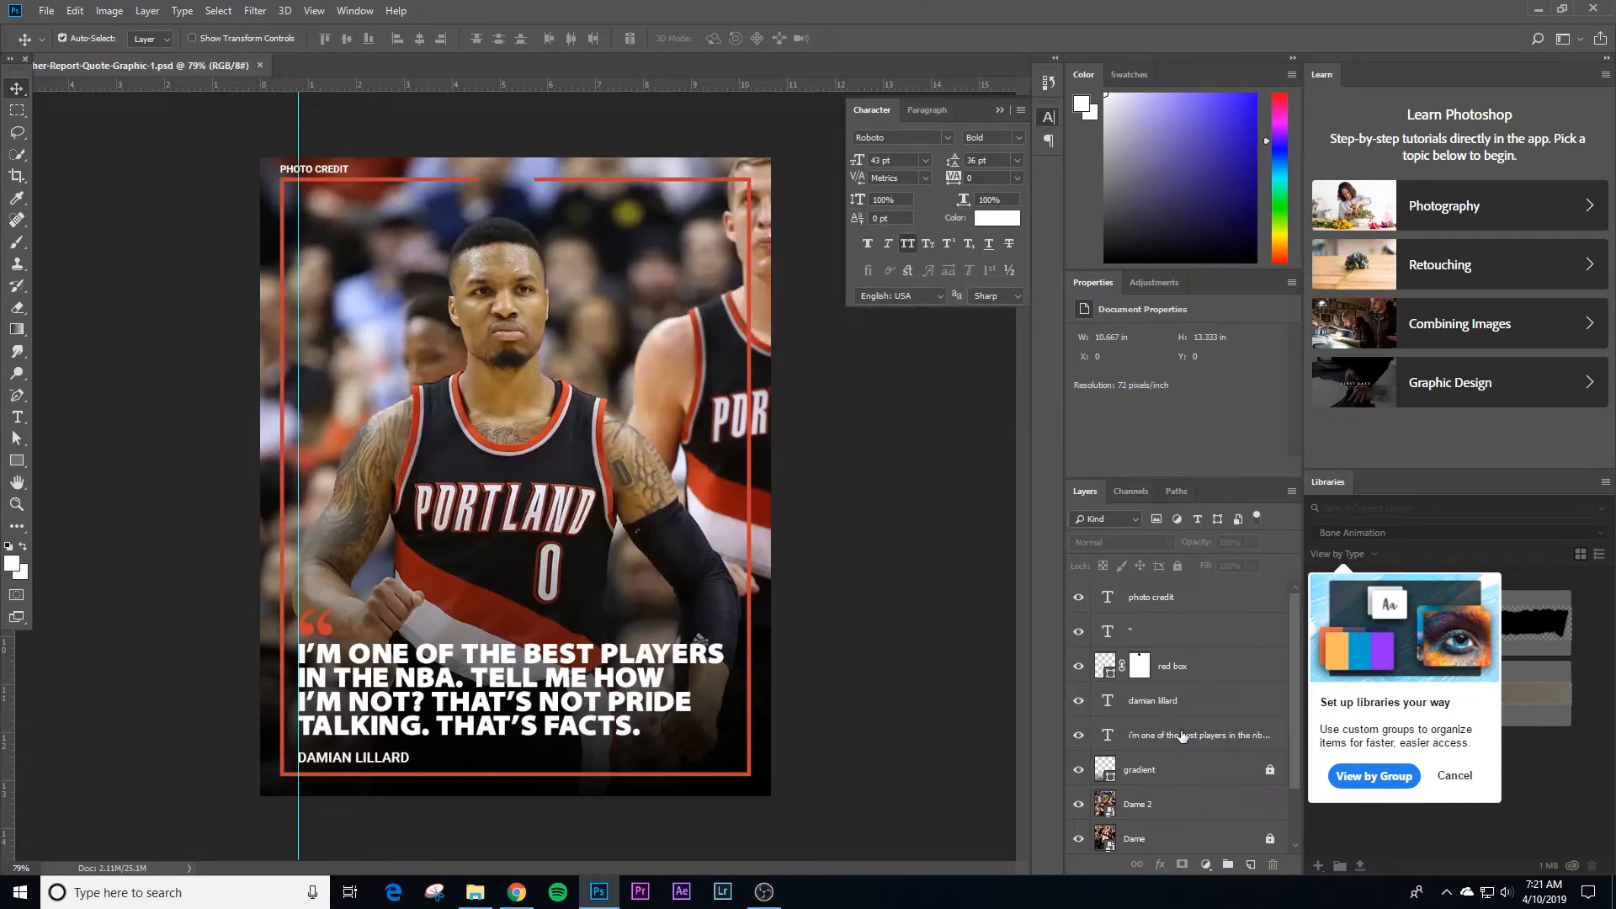
Step: Compare the two player photos by hiding the Dame 2 layer and showing it again
scroll(1179, 736, "down", 2)
left_click(1079, 736)
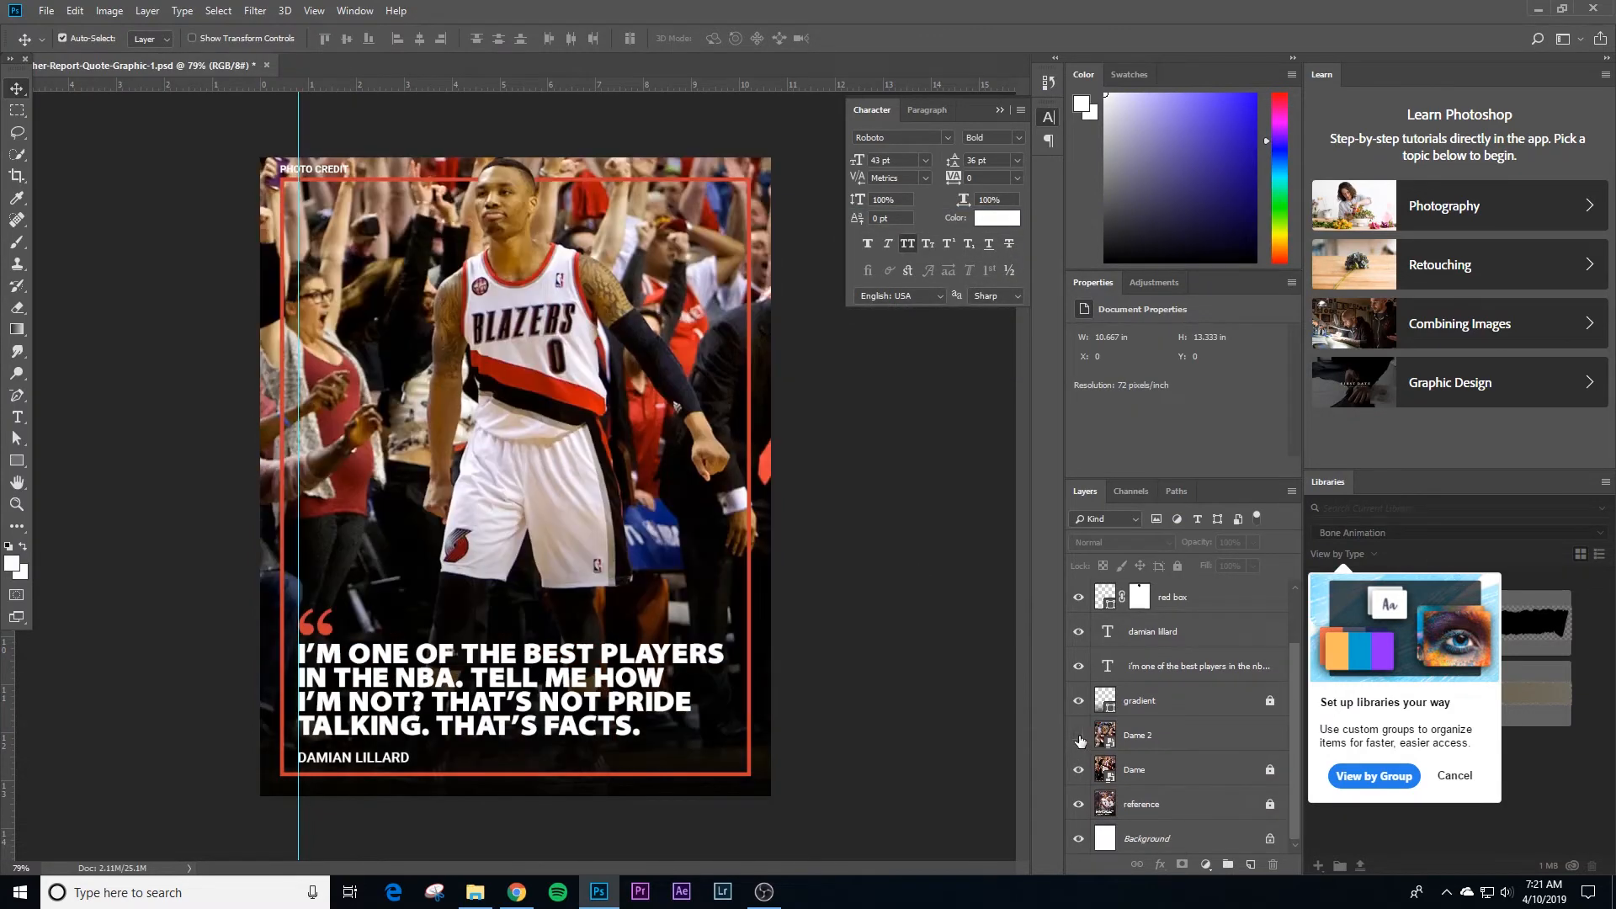
left_click(1080, 738)
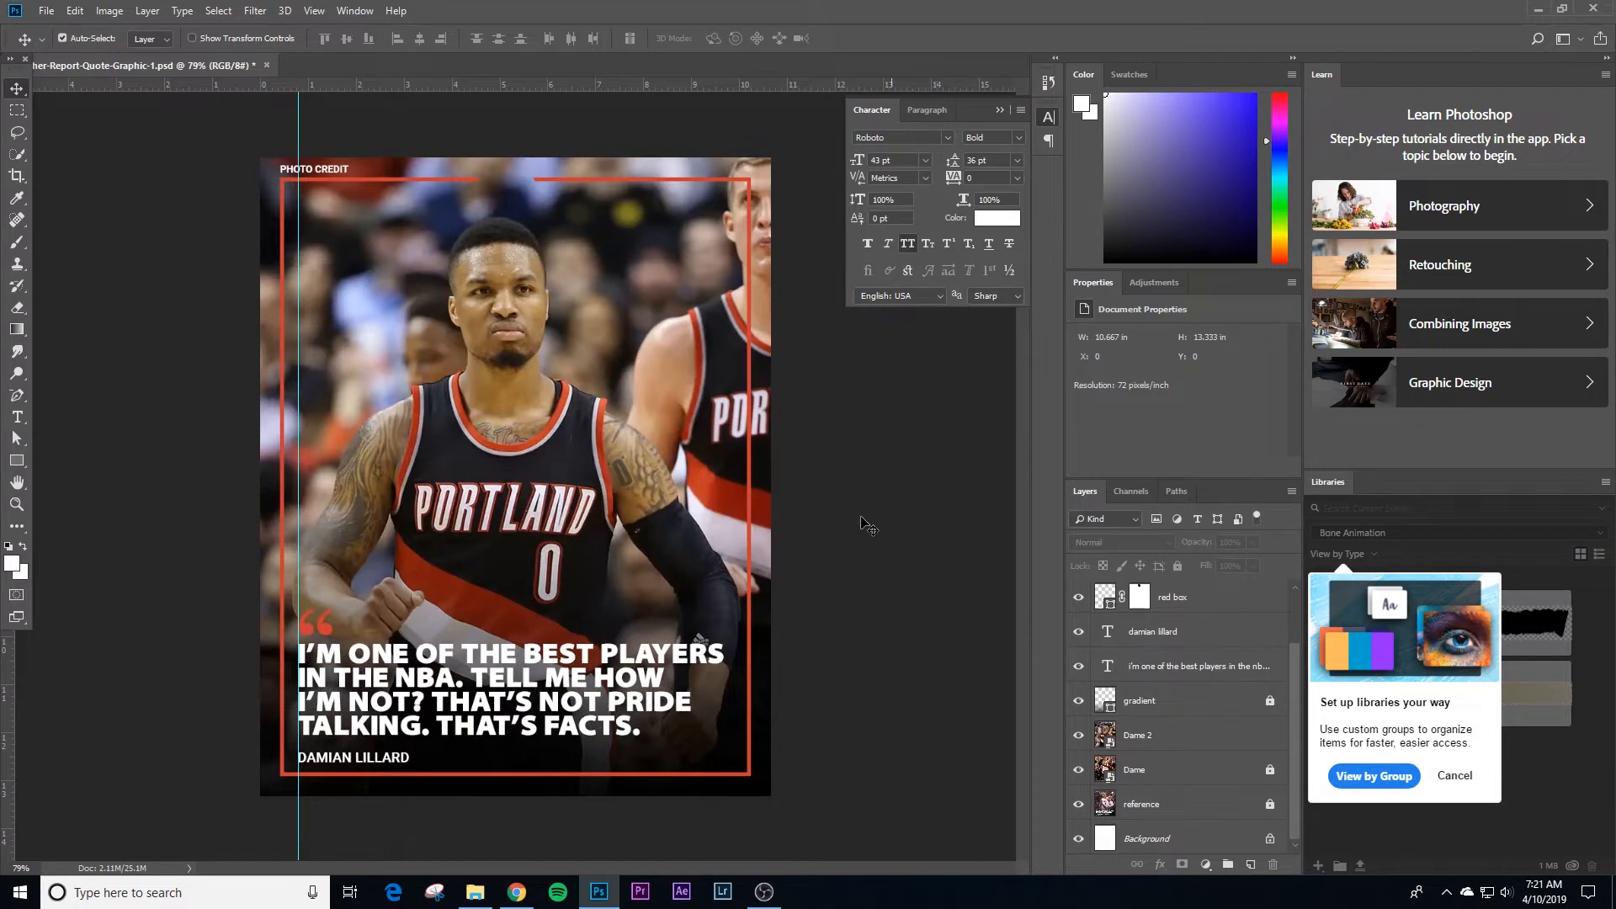
Step: Enlarge the Dame 2 photo to about 108.7% and position it so the player's head overlaps the border's upper line
left_click_drag(569, 557, 644, 442)
key("ctrl+z")
key("ctrl+t")
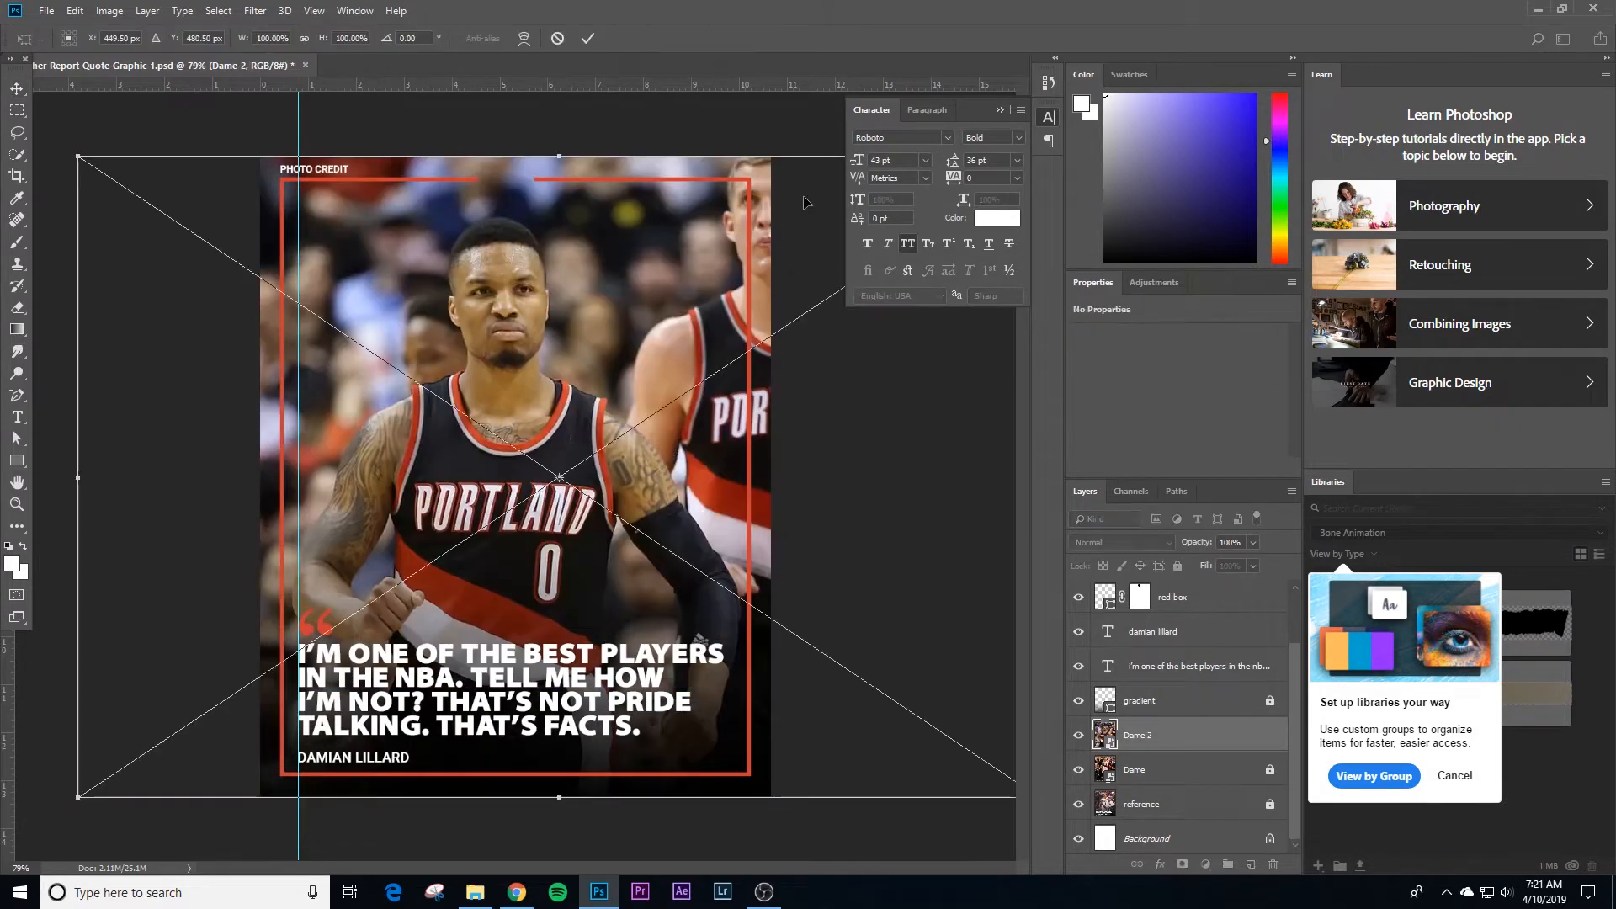
key("ctrl+minus")
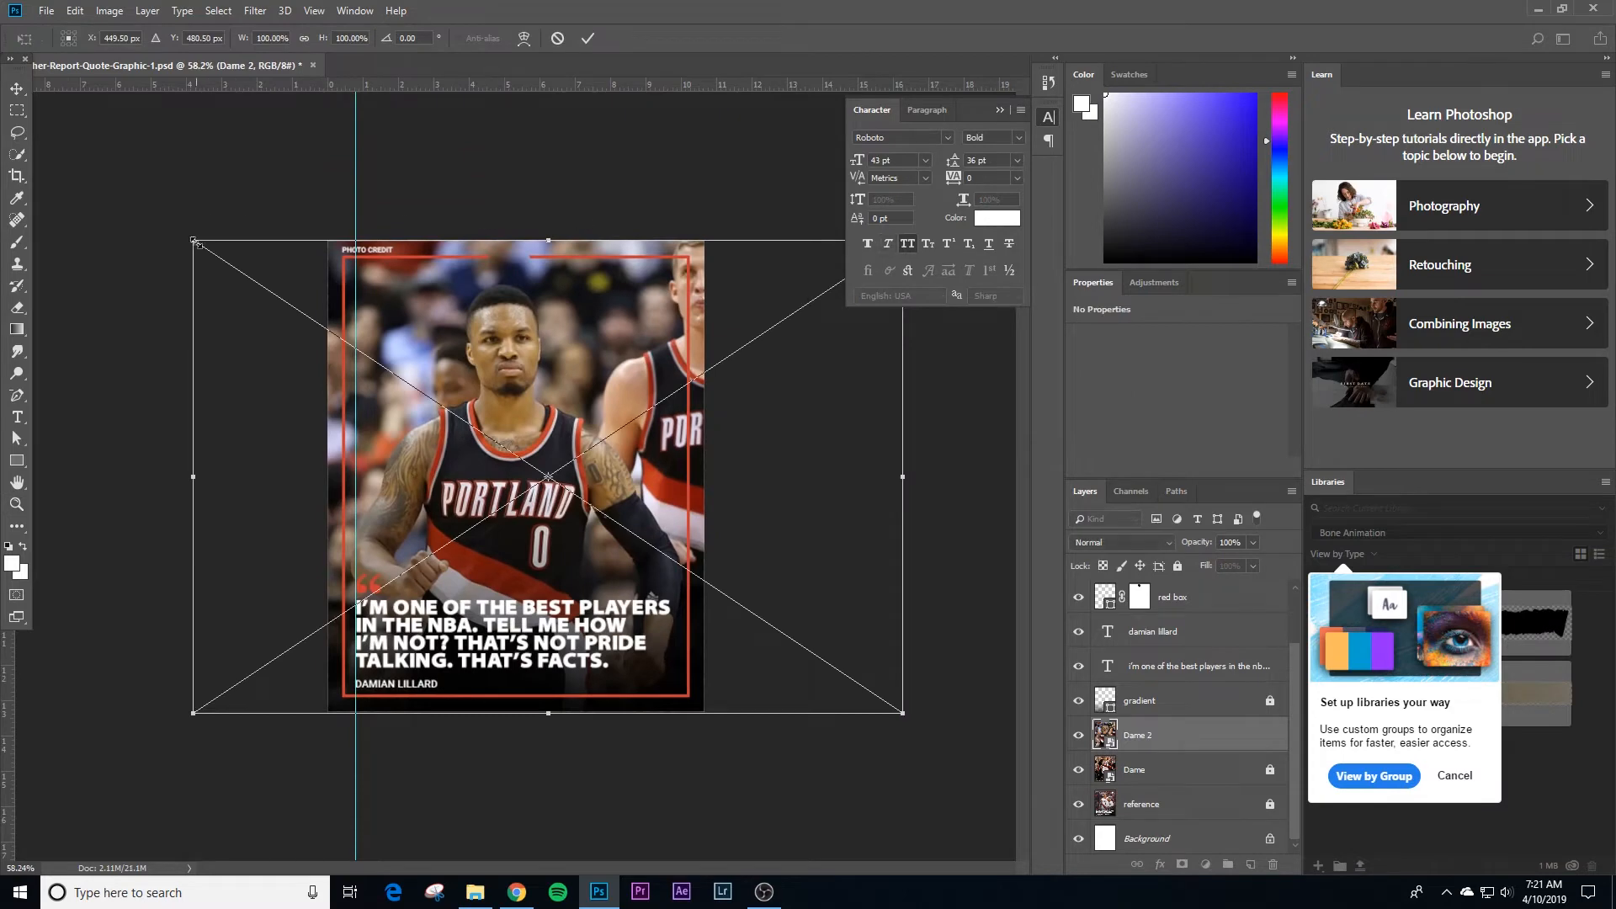
left_click_drag(195, 243, 131, 199)
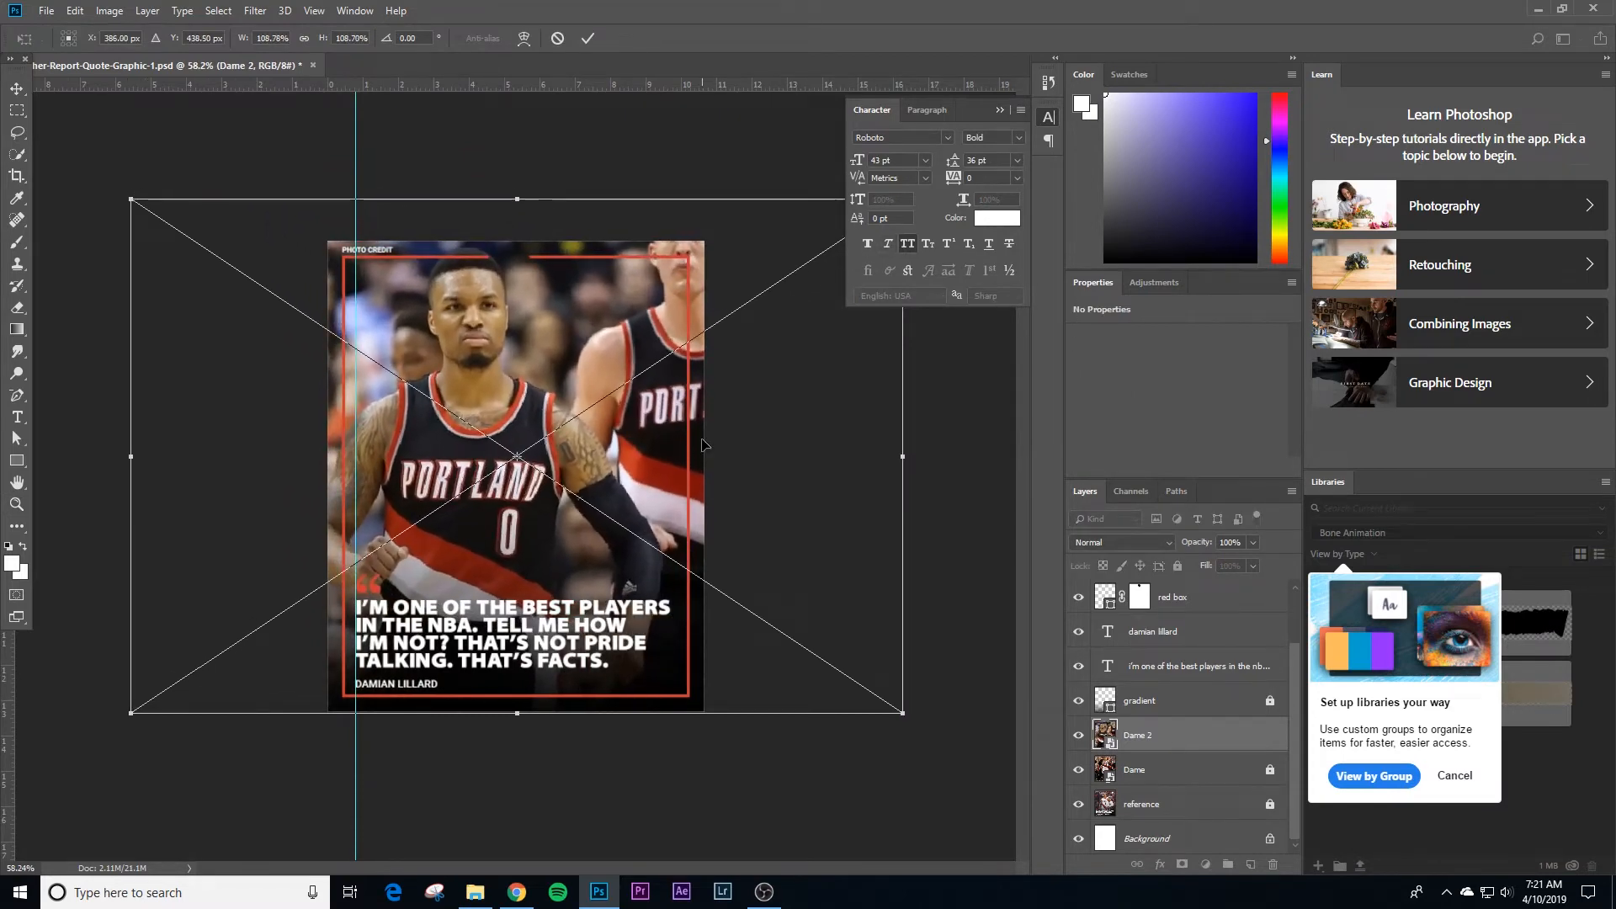
key("Return")
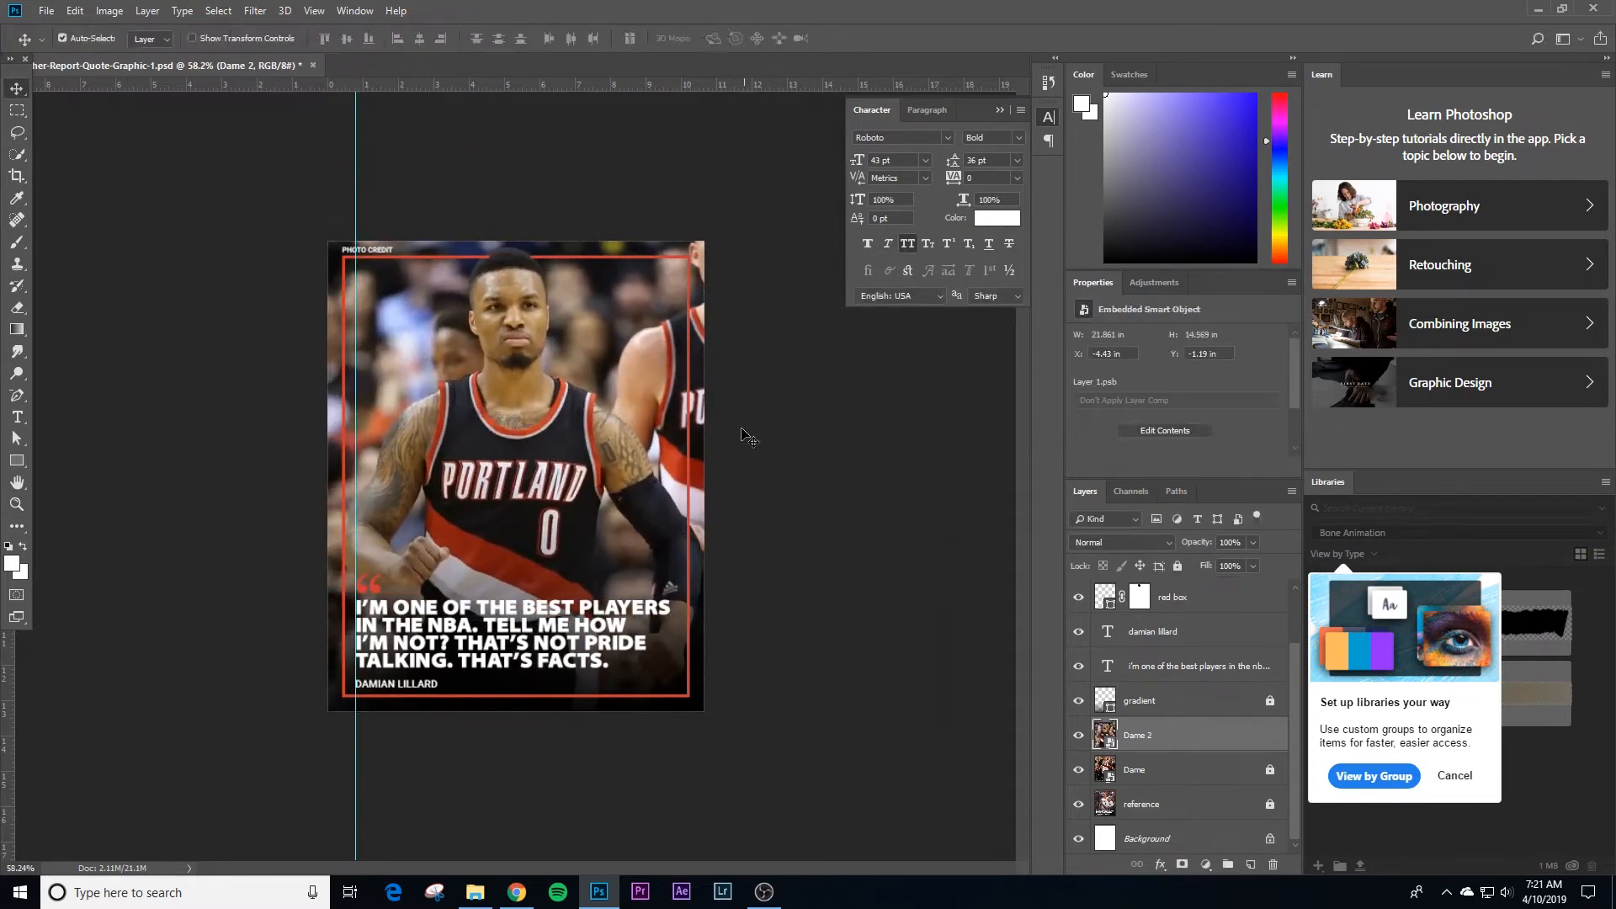
Step: Examine where the player's head crosses the red border, both up close and across the whole poster
scroll(505, 278, "up", 6)
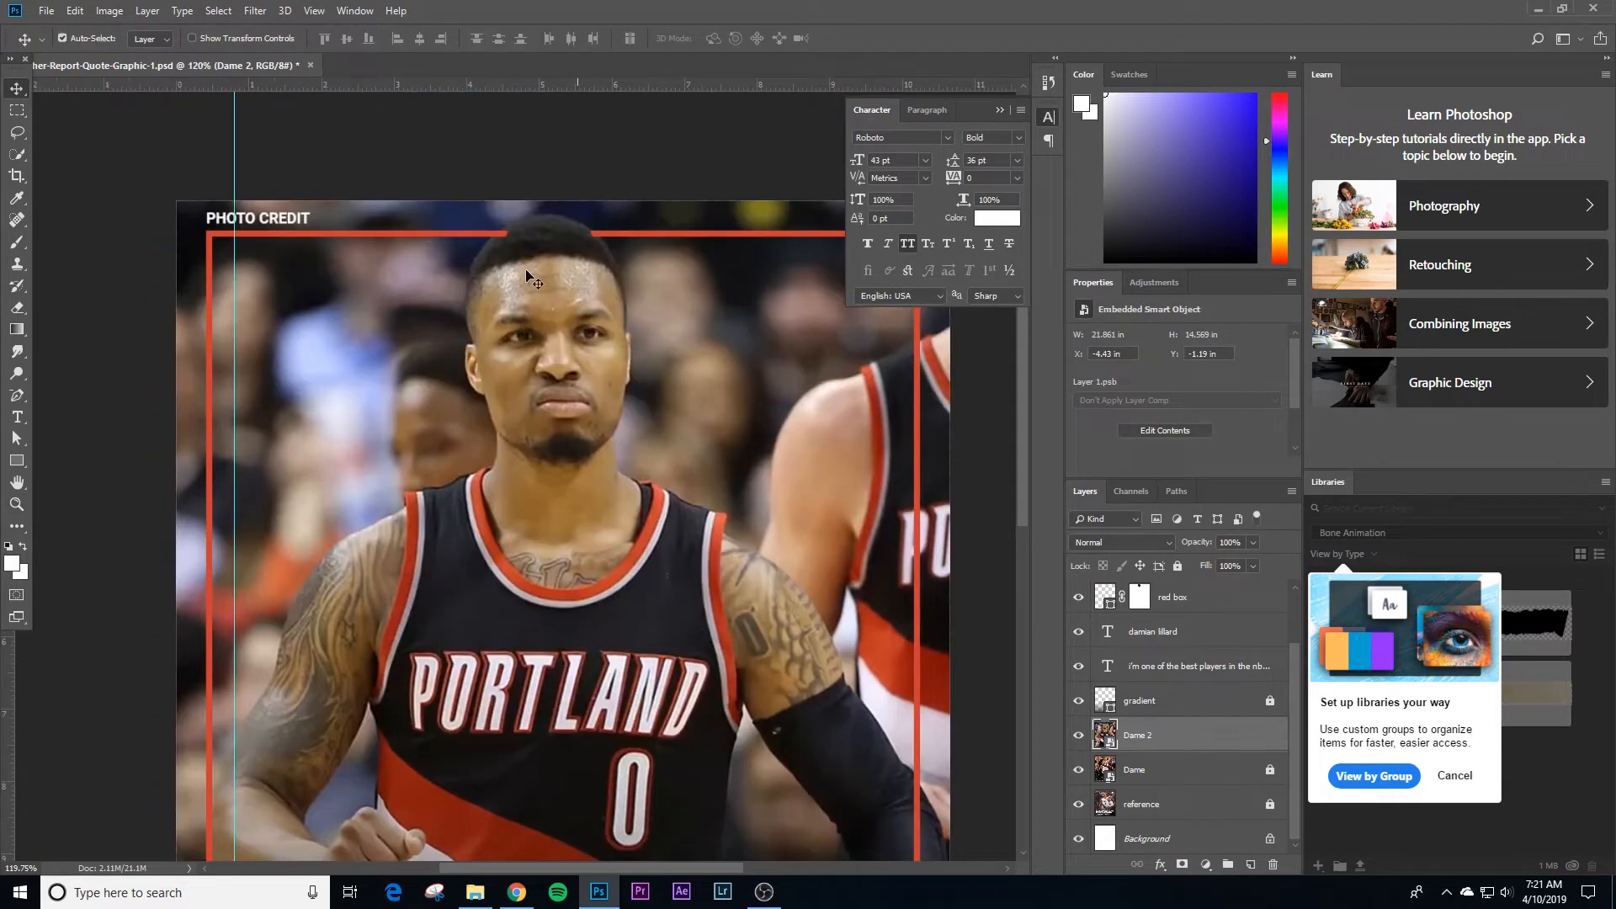
key("z")
left_click(413, 38)
left_click_drag(636, 336, 620, 346)
left_click_drag(504, 279, 547, 279)
key("v")
key("z")
left_click_drag(641, 423, 566, 393)
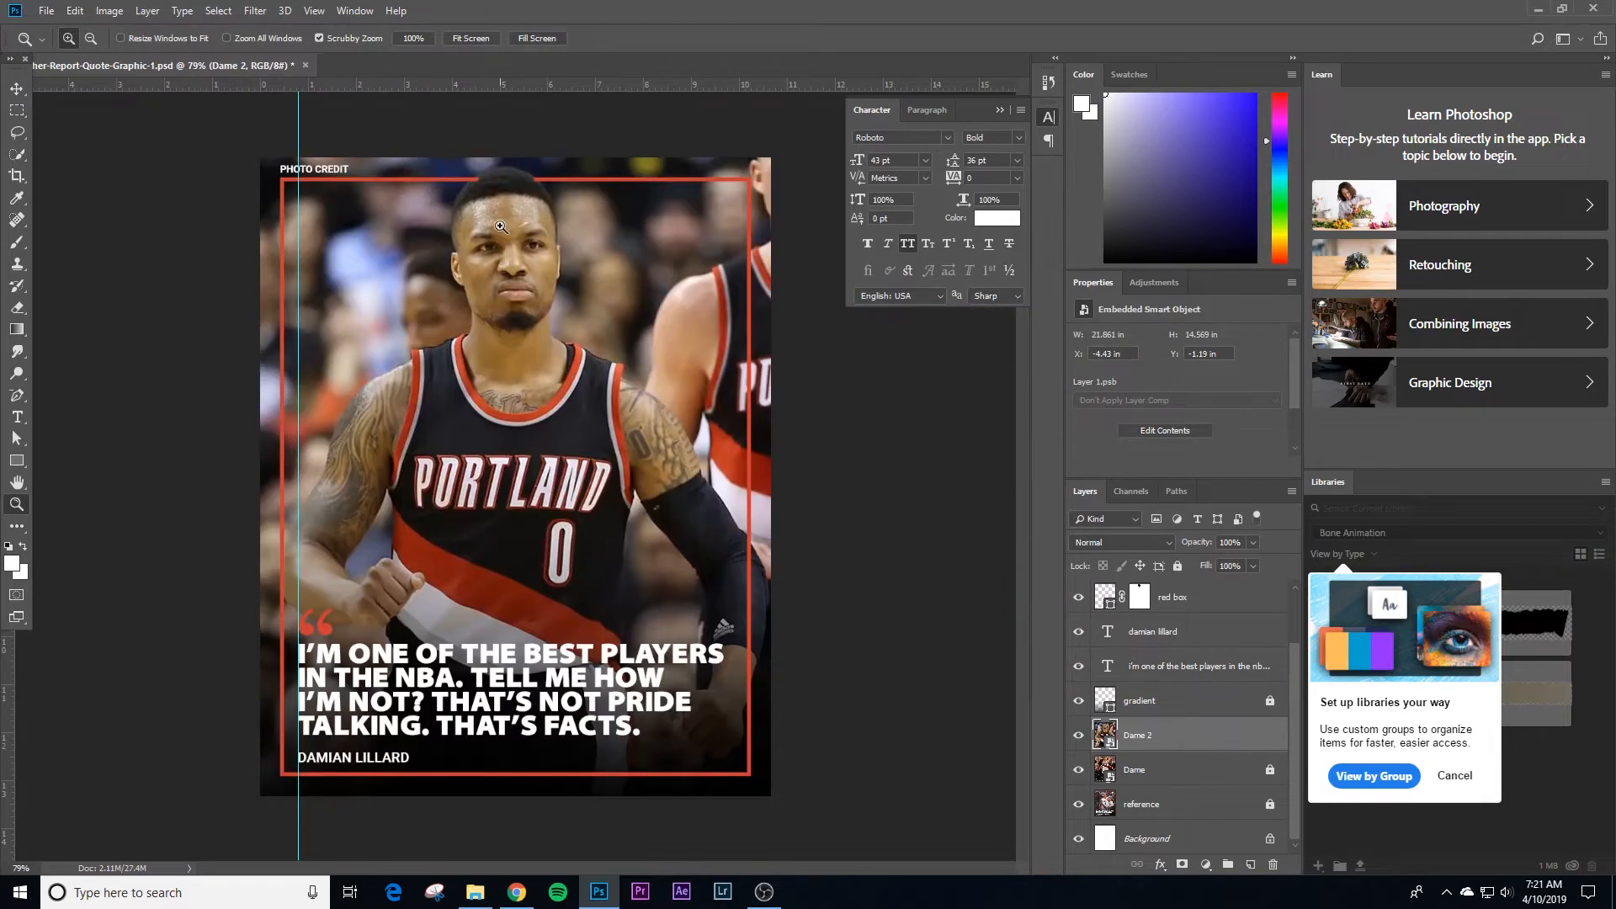
left_click_drag(499, 175, 586, 428)
key("v")
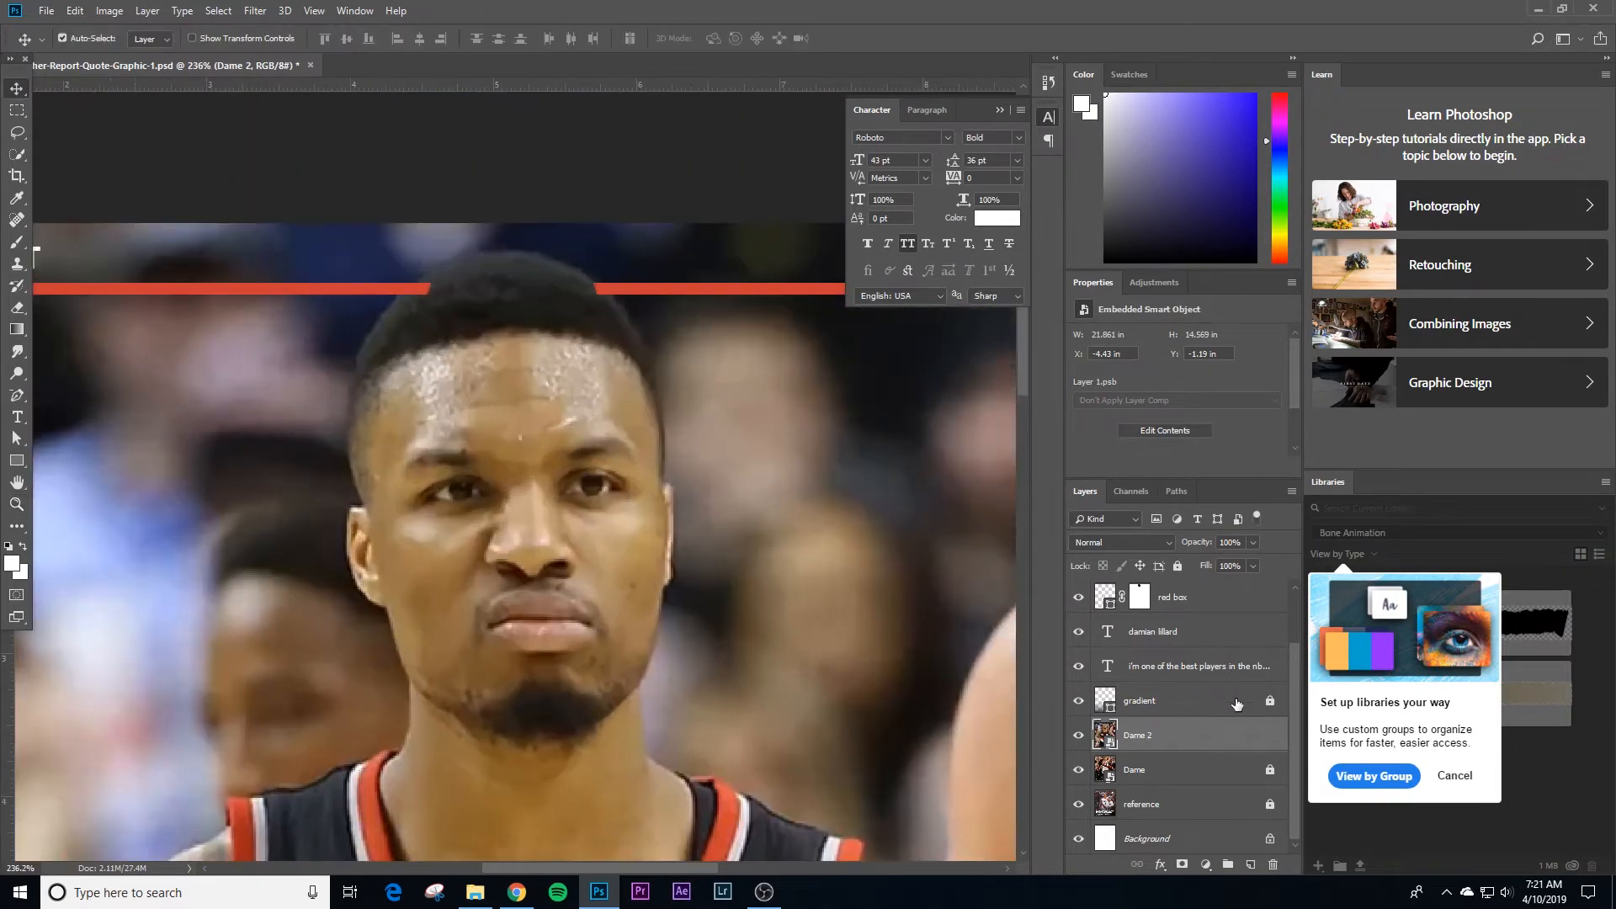
Step: Duplicate the red box layer, naming the copy red box 2 and the original red box 1
left_click(1139, 599)
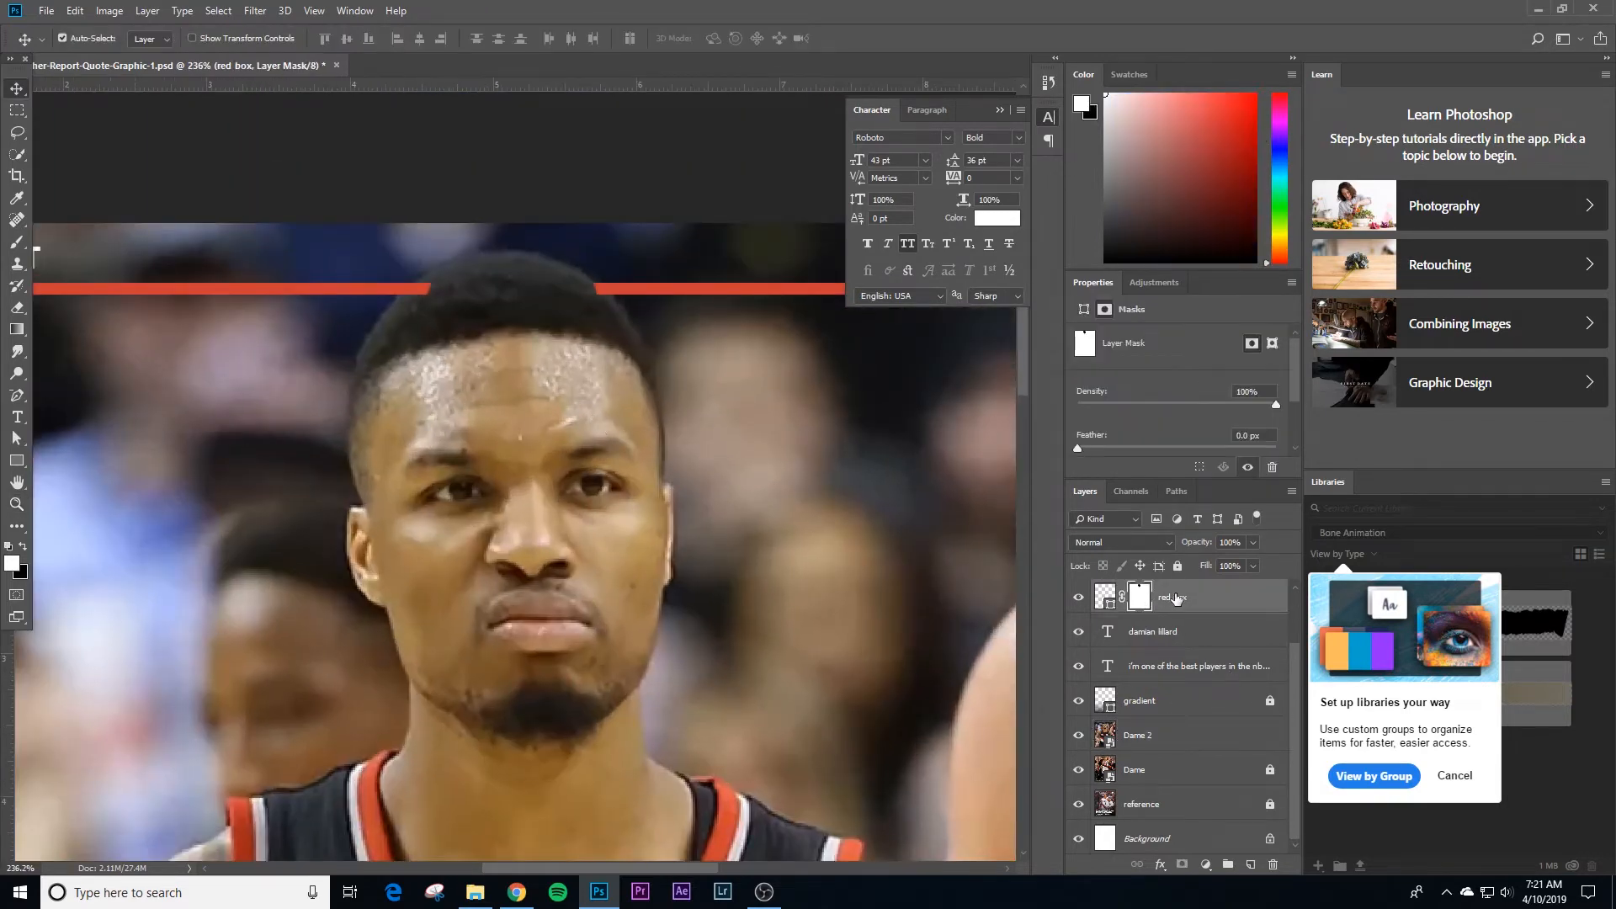
key("ctrl+j")
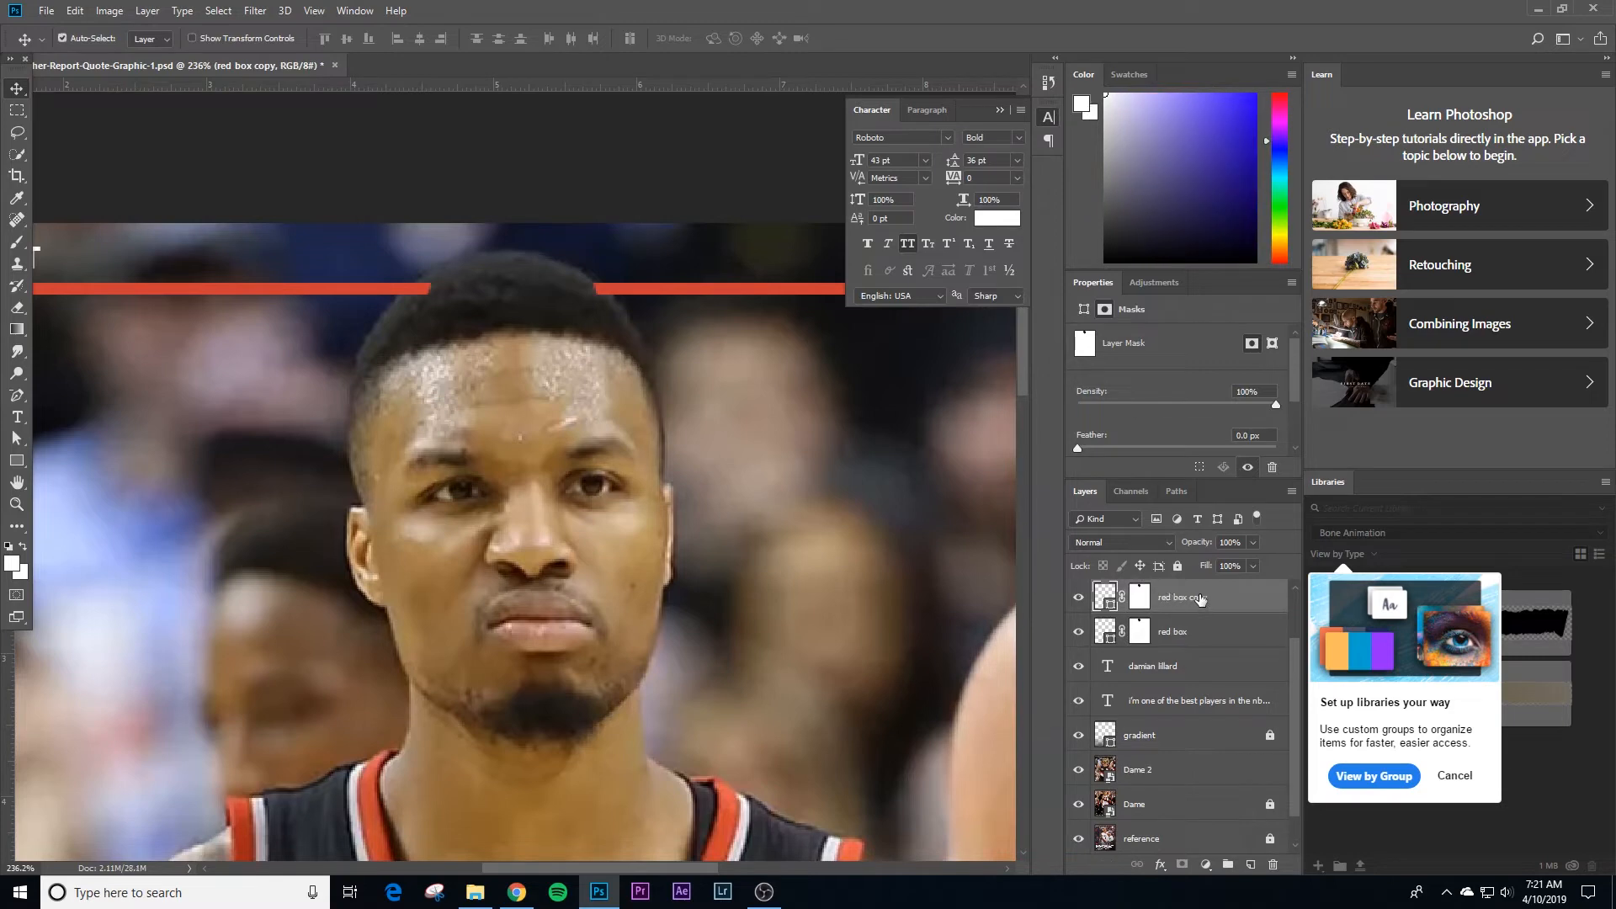
double_click(1199, 599)
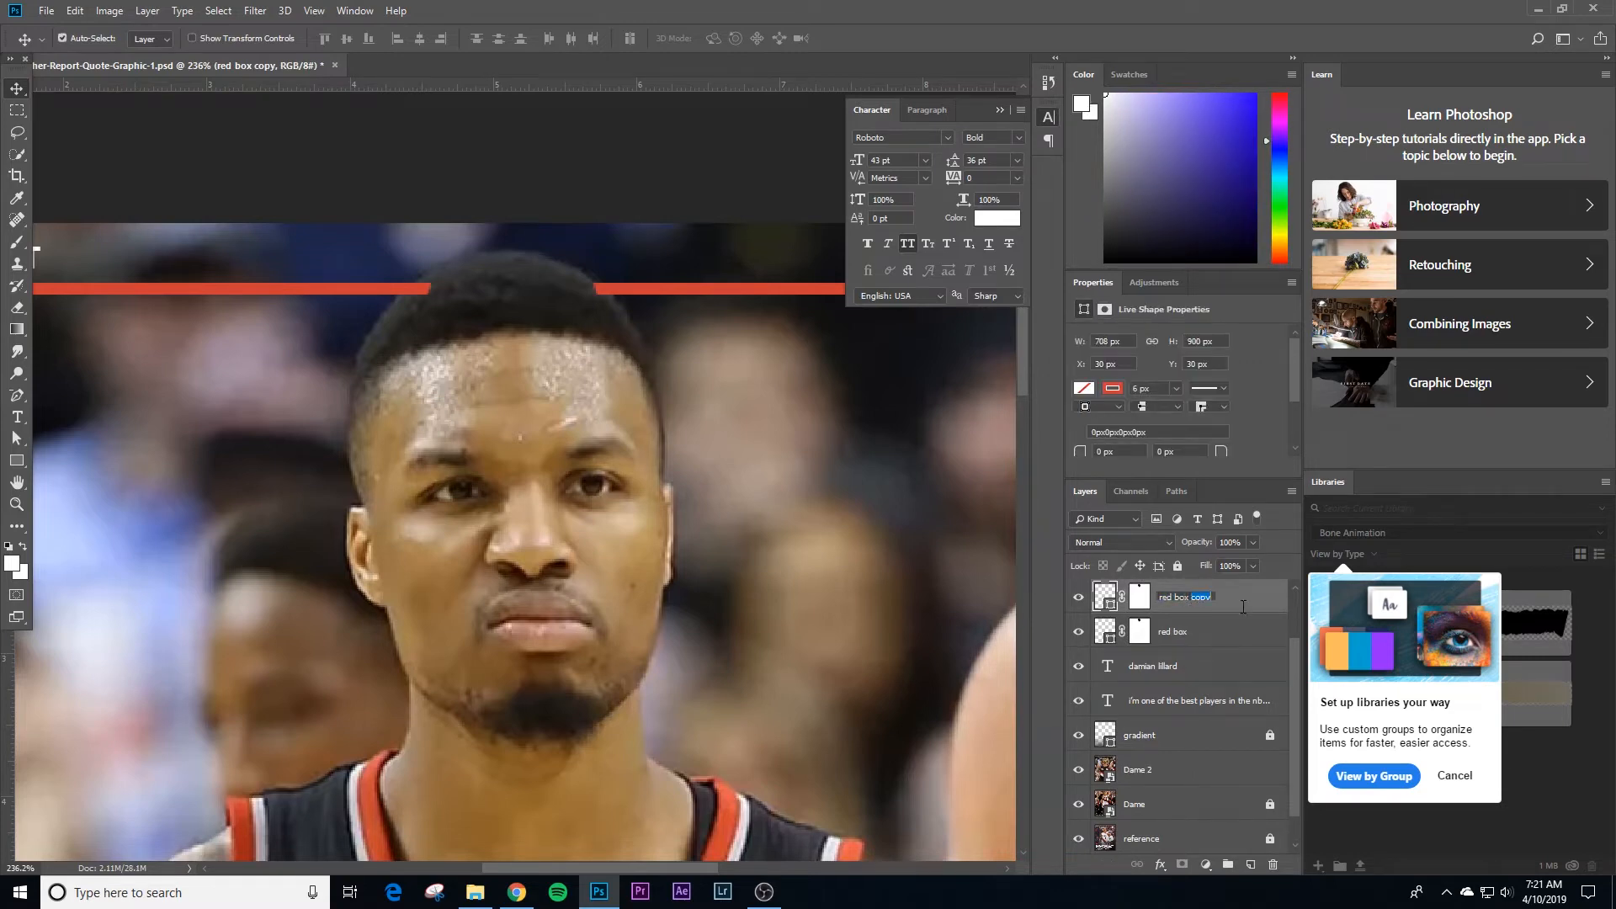
type("2")
double_click(1187, 633)
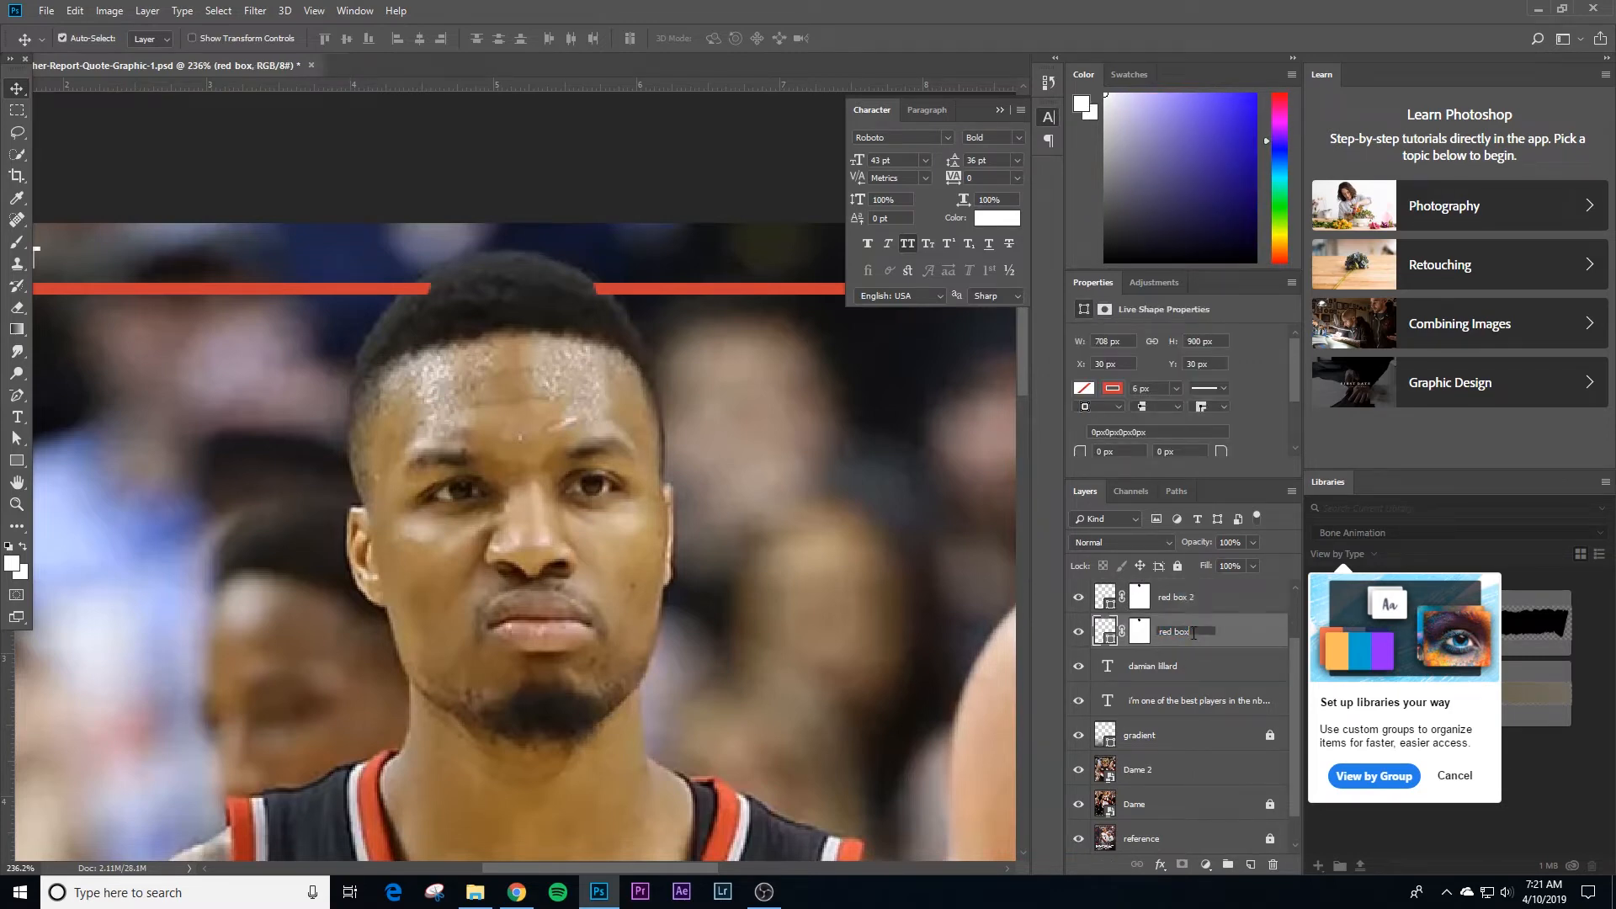
type("1")
left_click(1178, 597)
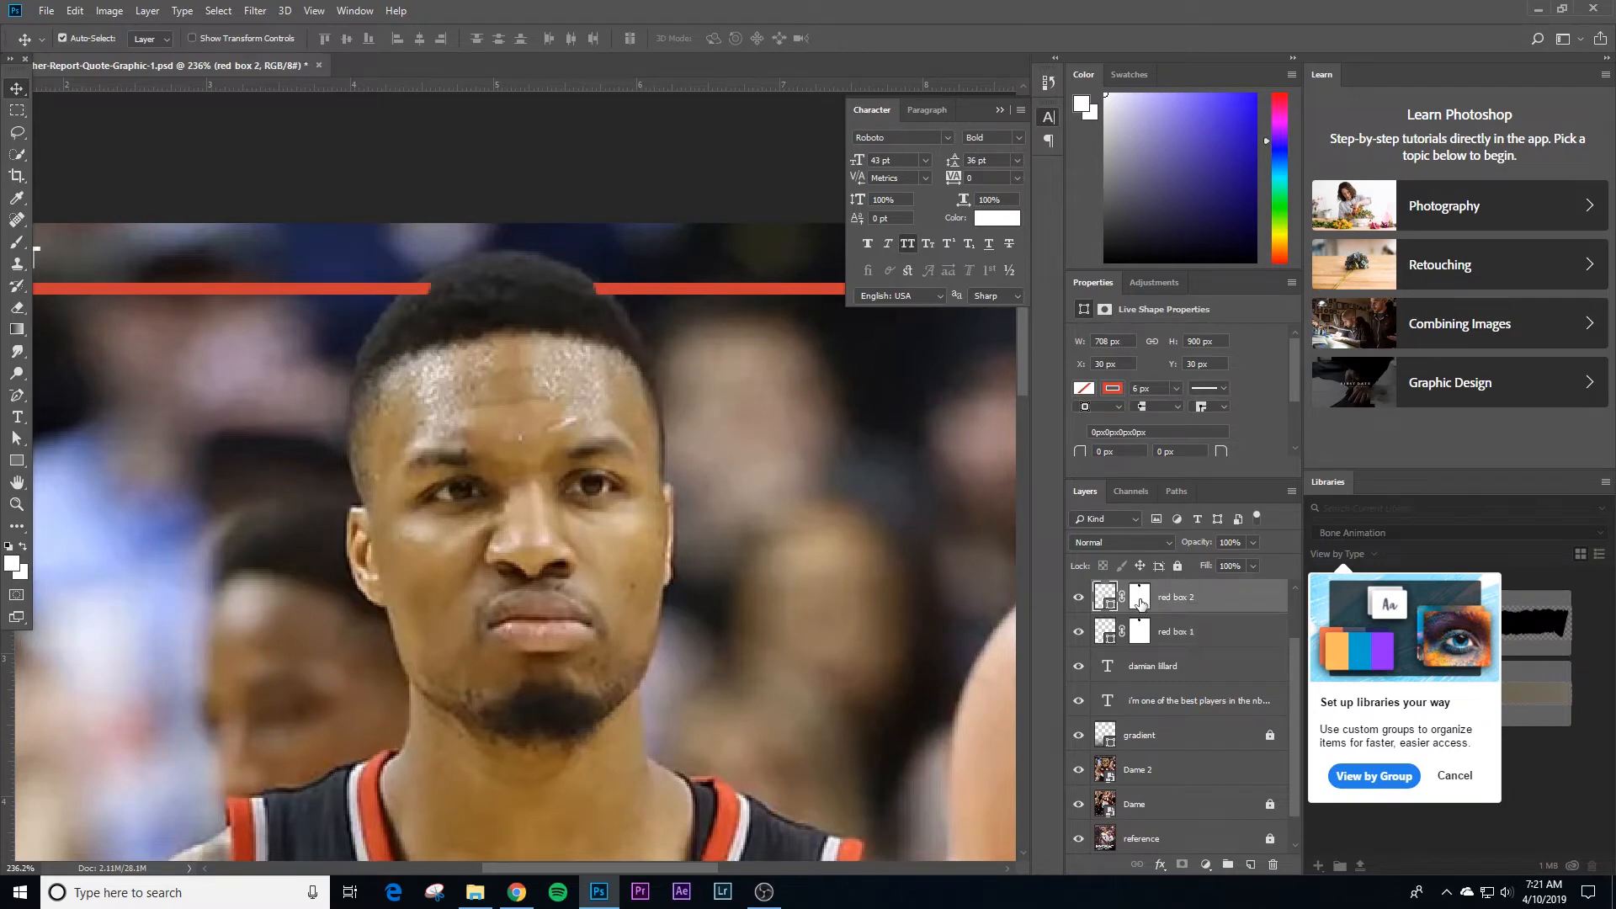
Step: Make the red box 2 layer mask active for painting with the Brush tool and hide the red box 1 layer
left_click(1141, 599)
key("b")
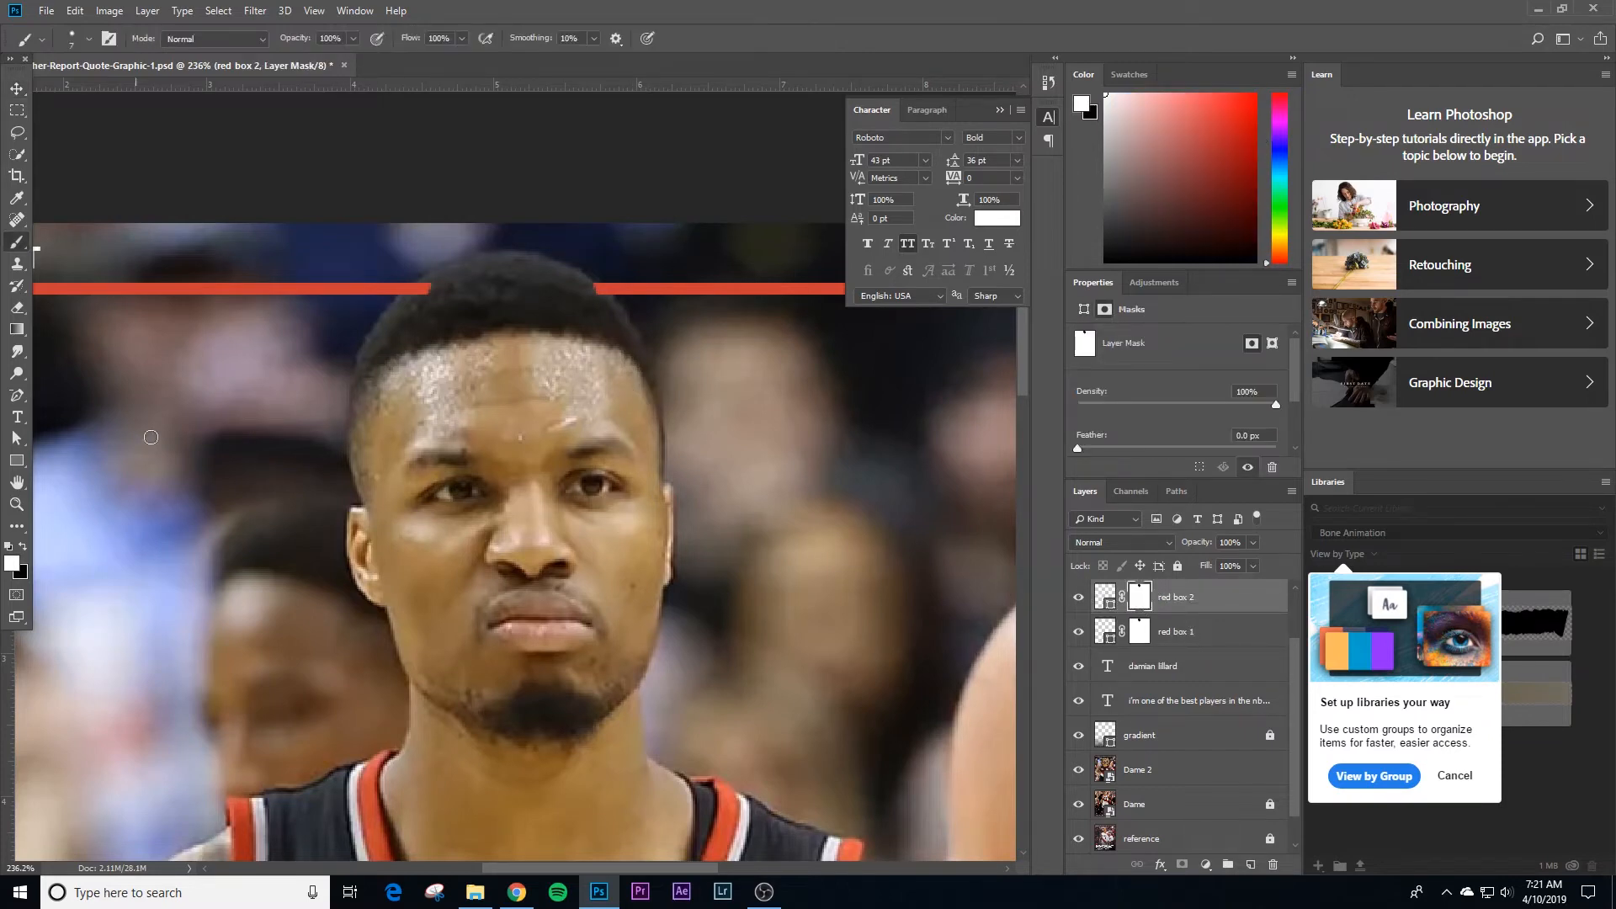
left_click(24, 545)
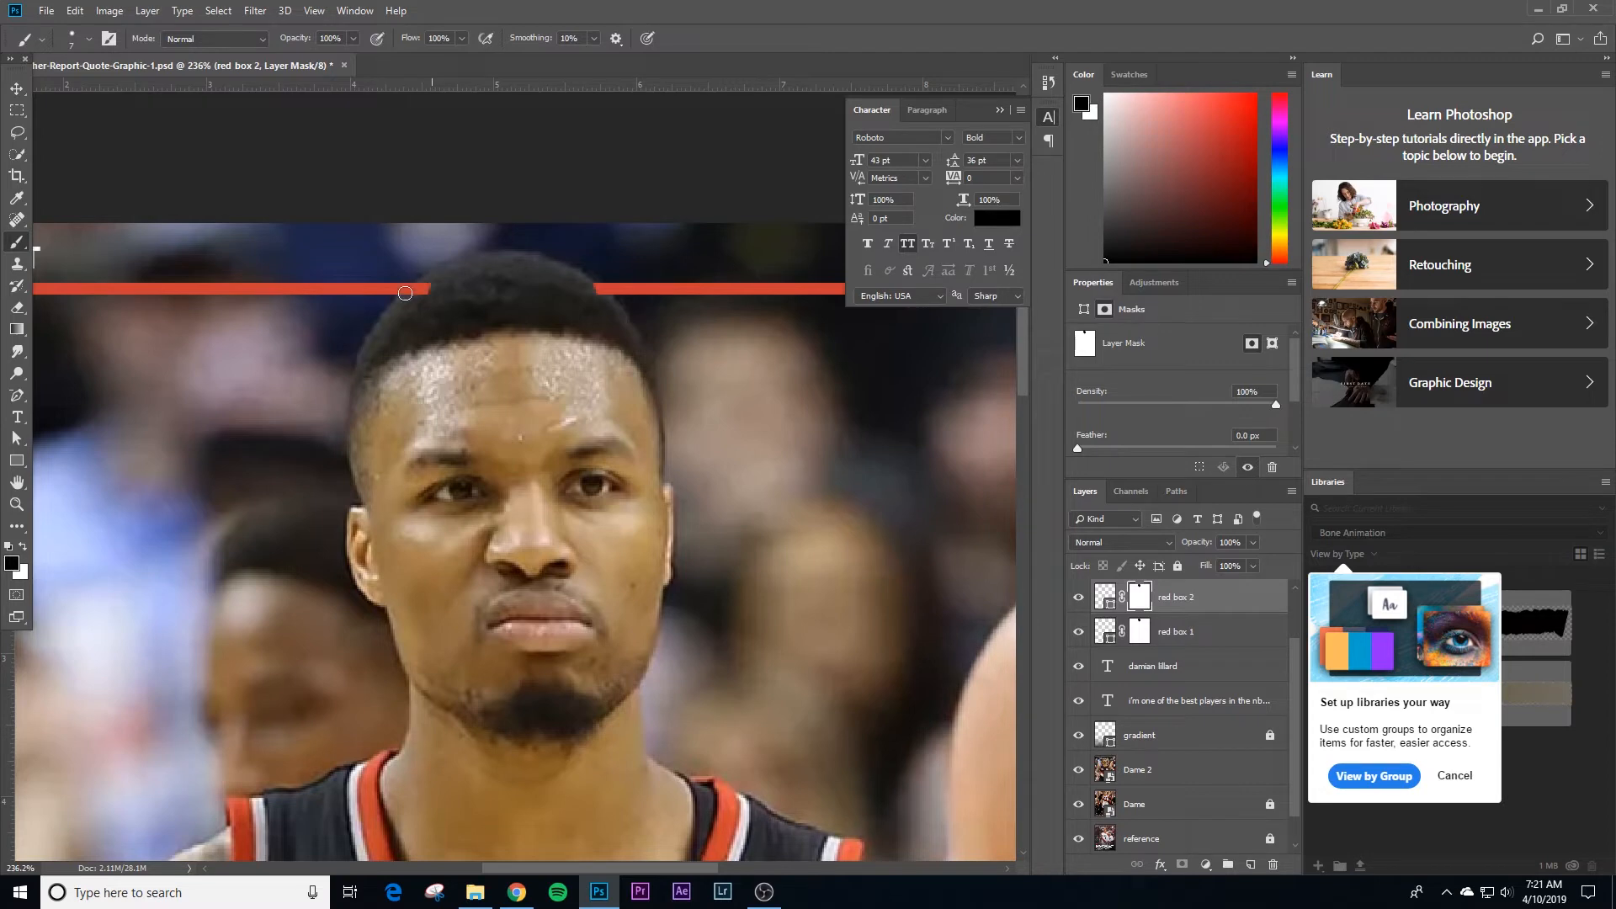
left_click(24, 547)
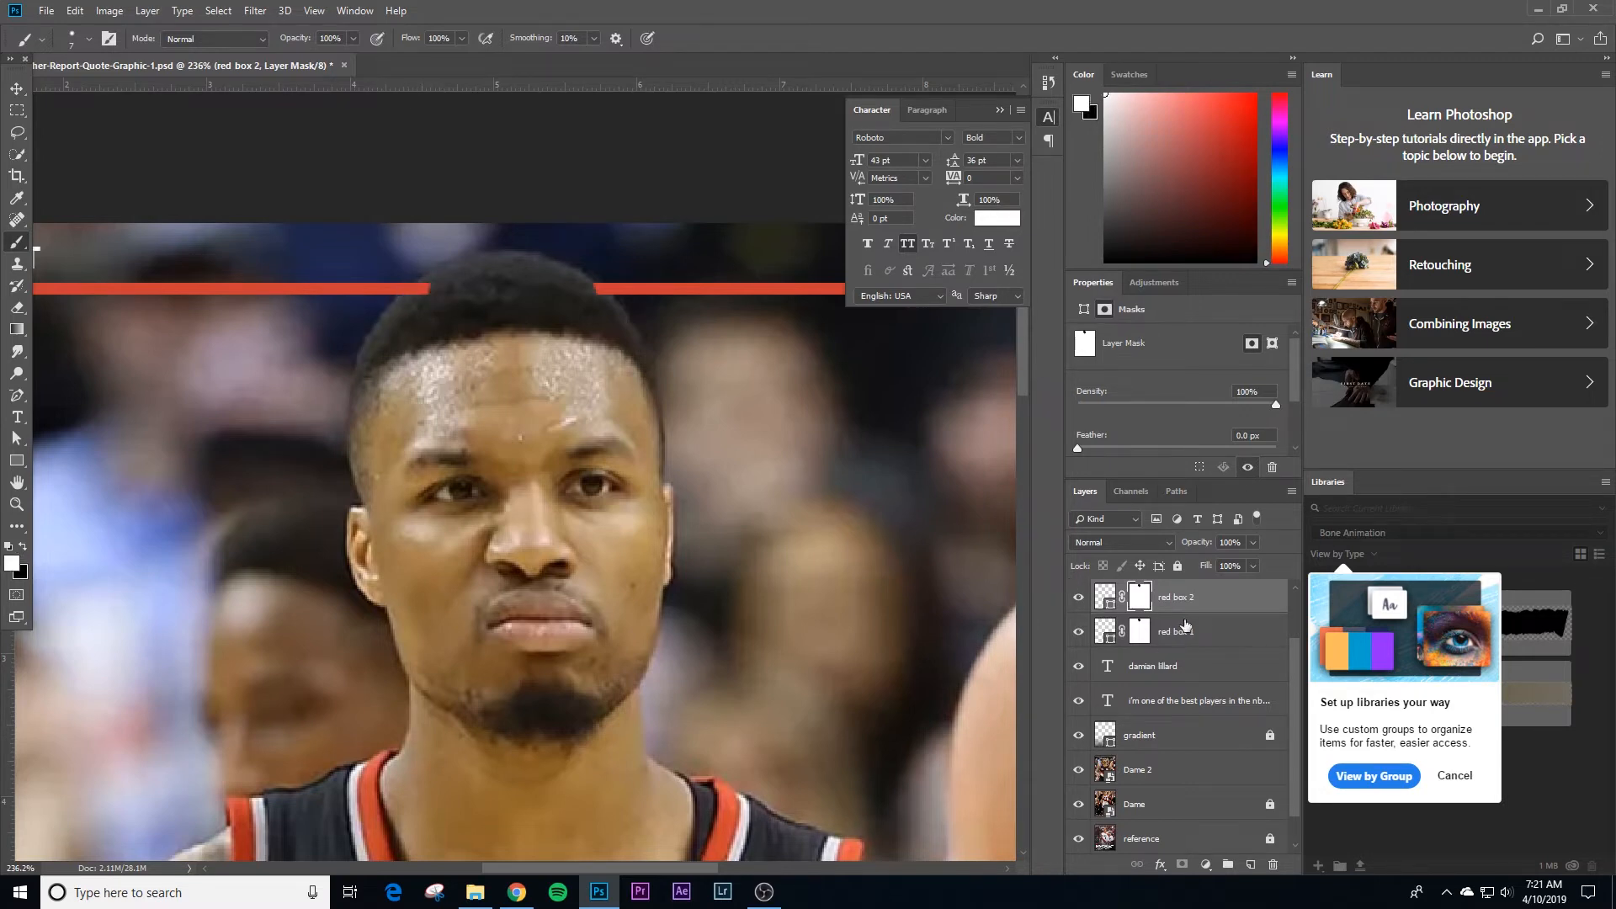
left_click(1080, 632)
Step: Brush black on the red box 2 mask at the line's end left of the head, restore it with white, and return to black
left_click(24, 552)
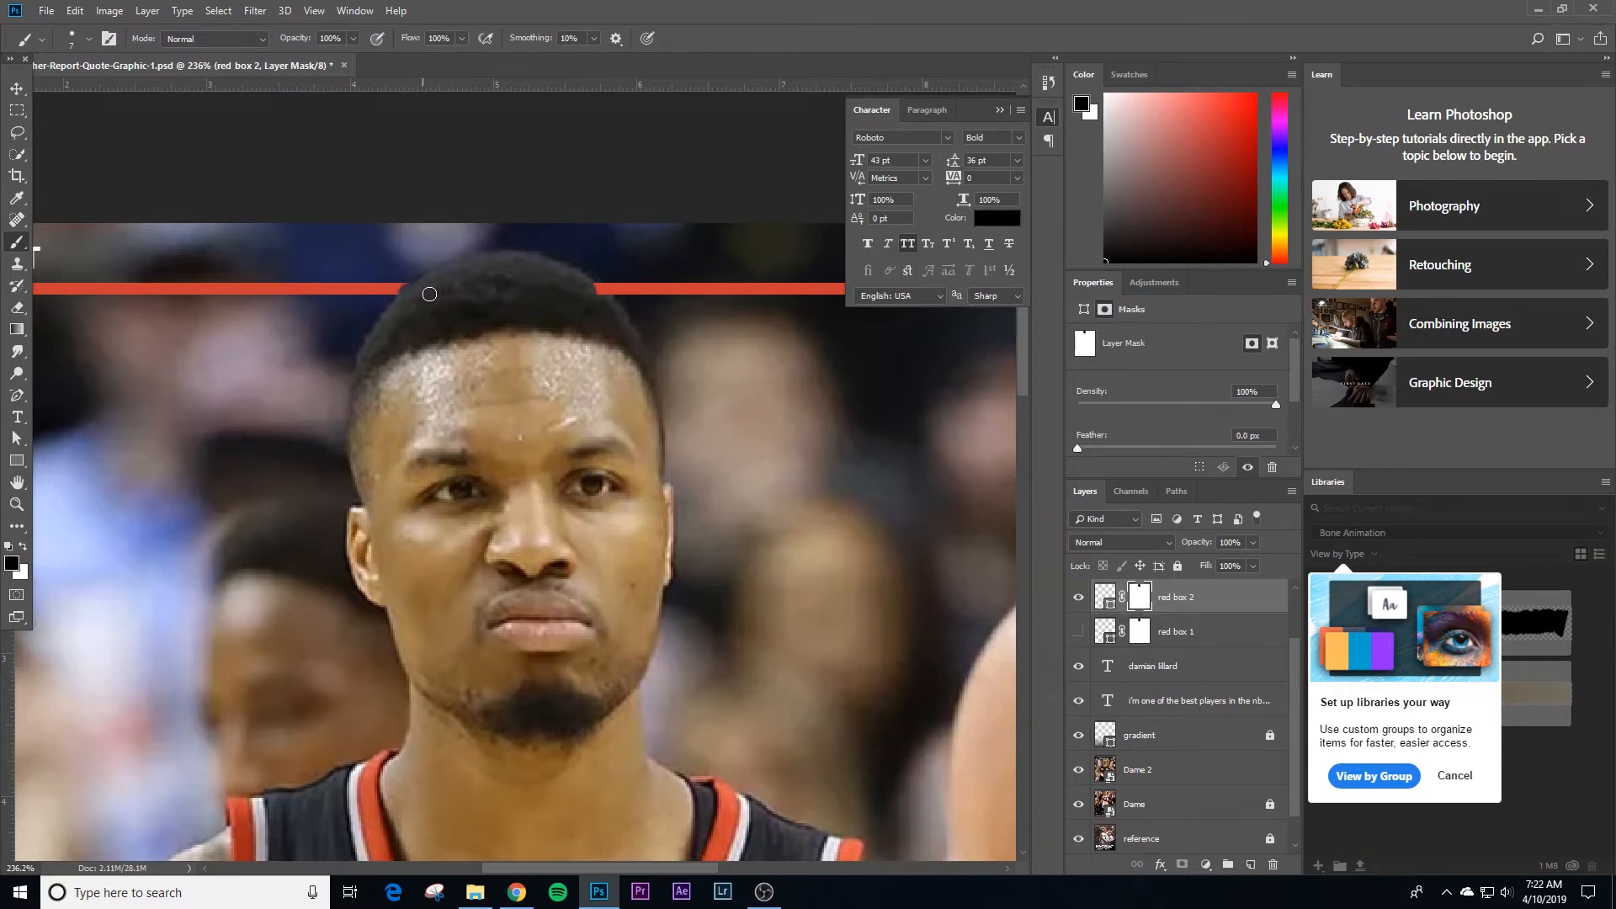
left_click(25, 547)
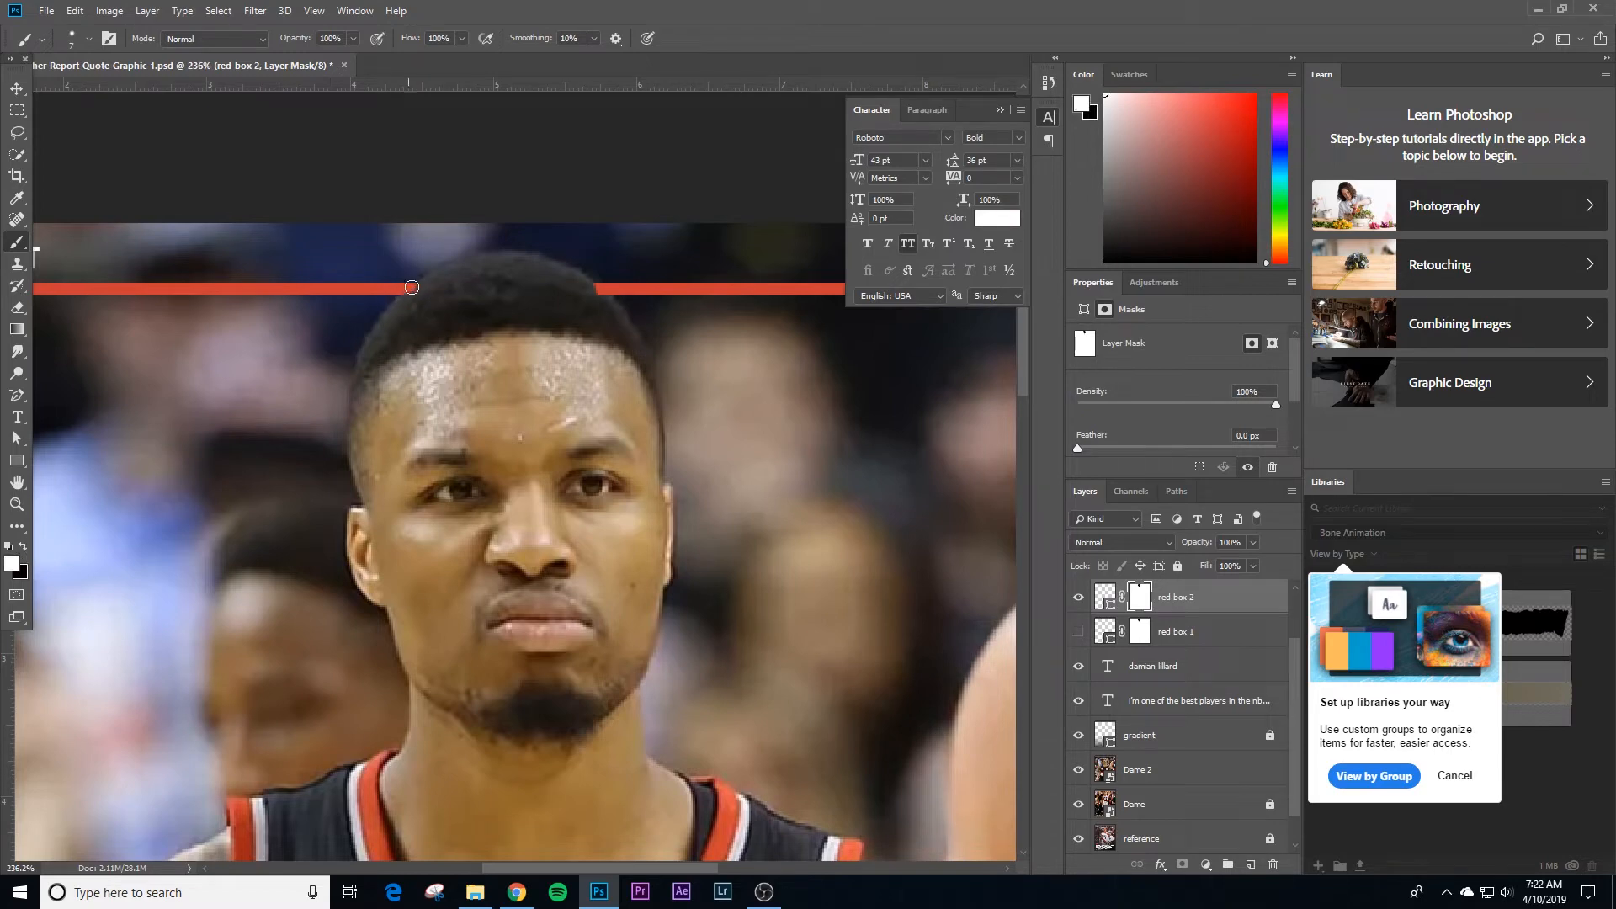
left_click(24, 550)
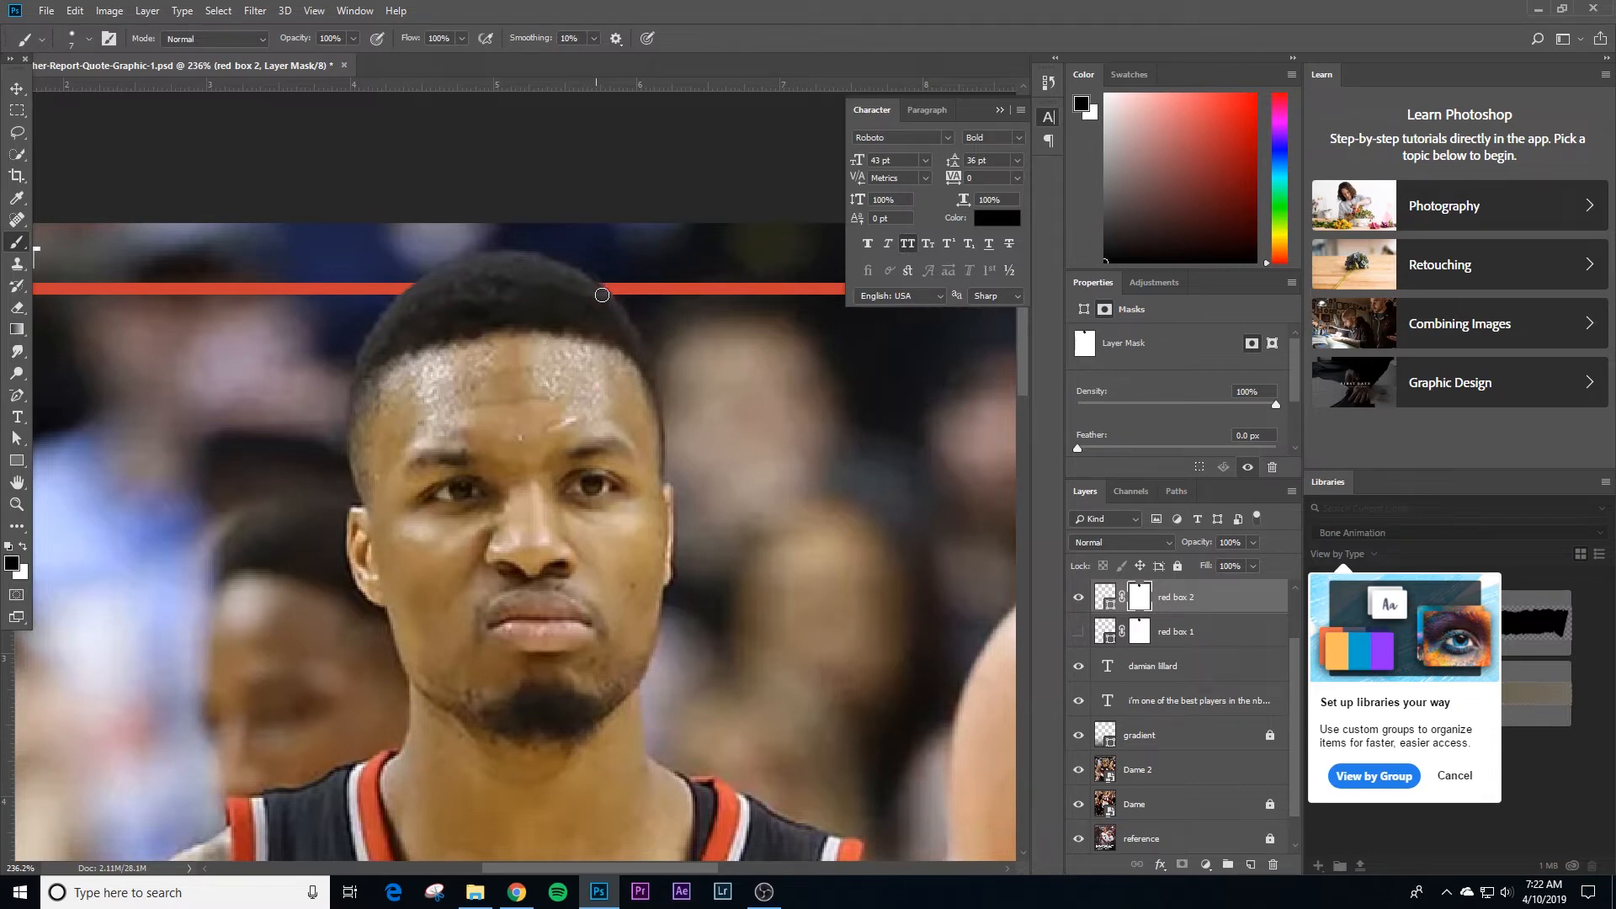
Step: Duplicate the red quotation mark text layer and the photo credit text layer
key("z")
left_click_drag(561, 362, 510, 409)
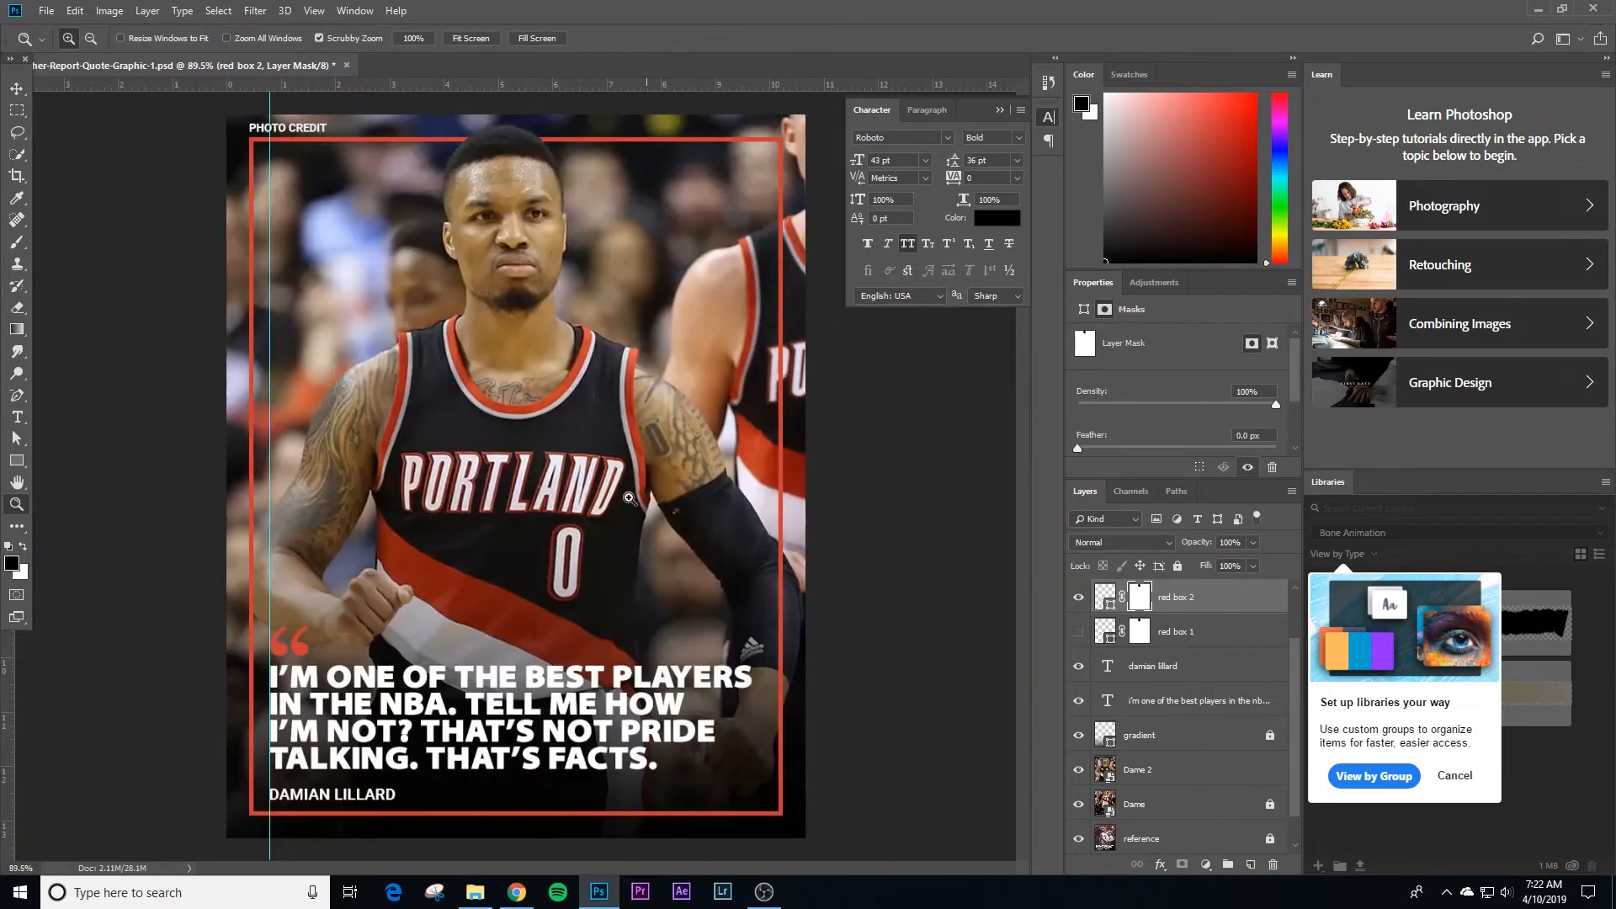
left_click_drag(630, 500, 617, 500)
key("v")
left_click(864, 483)
scroll(1141, 665, "up", 1)
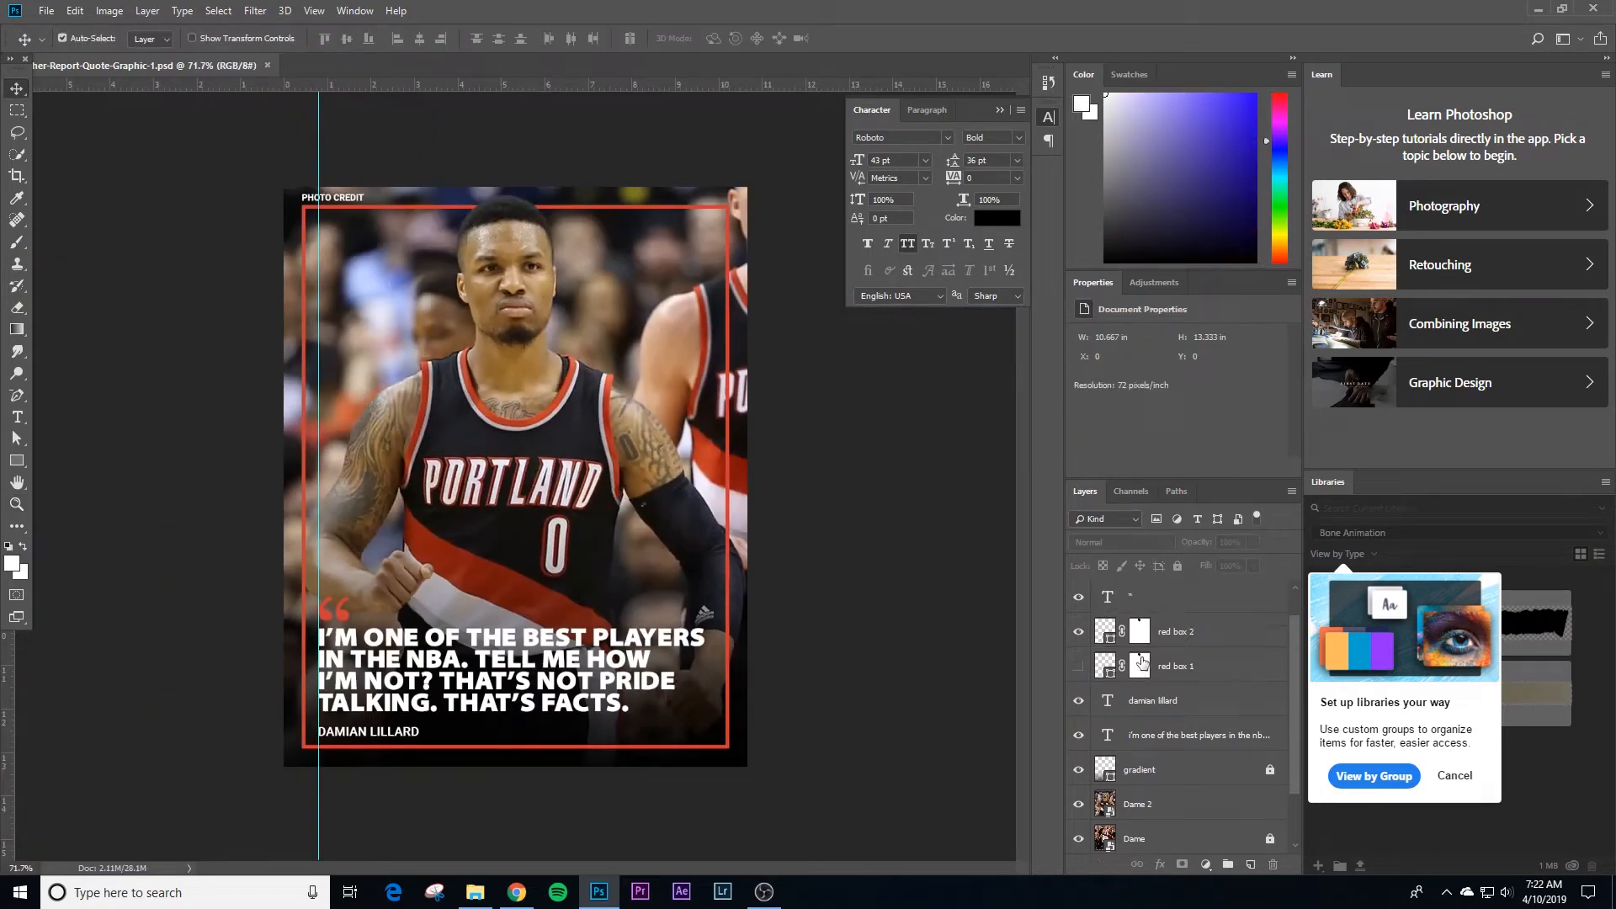
scroll(1100, 648, "up", 1)
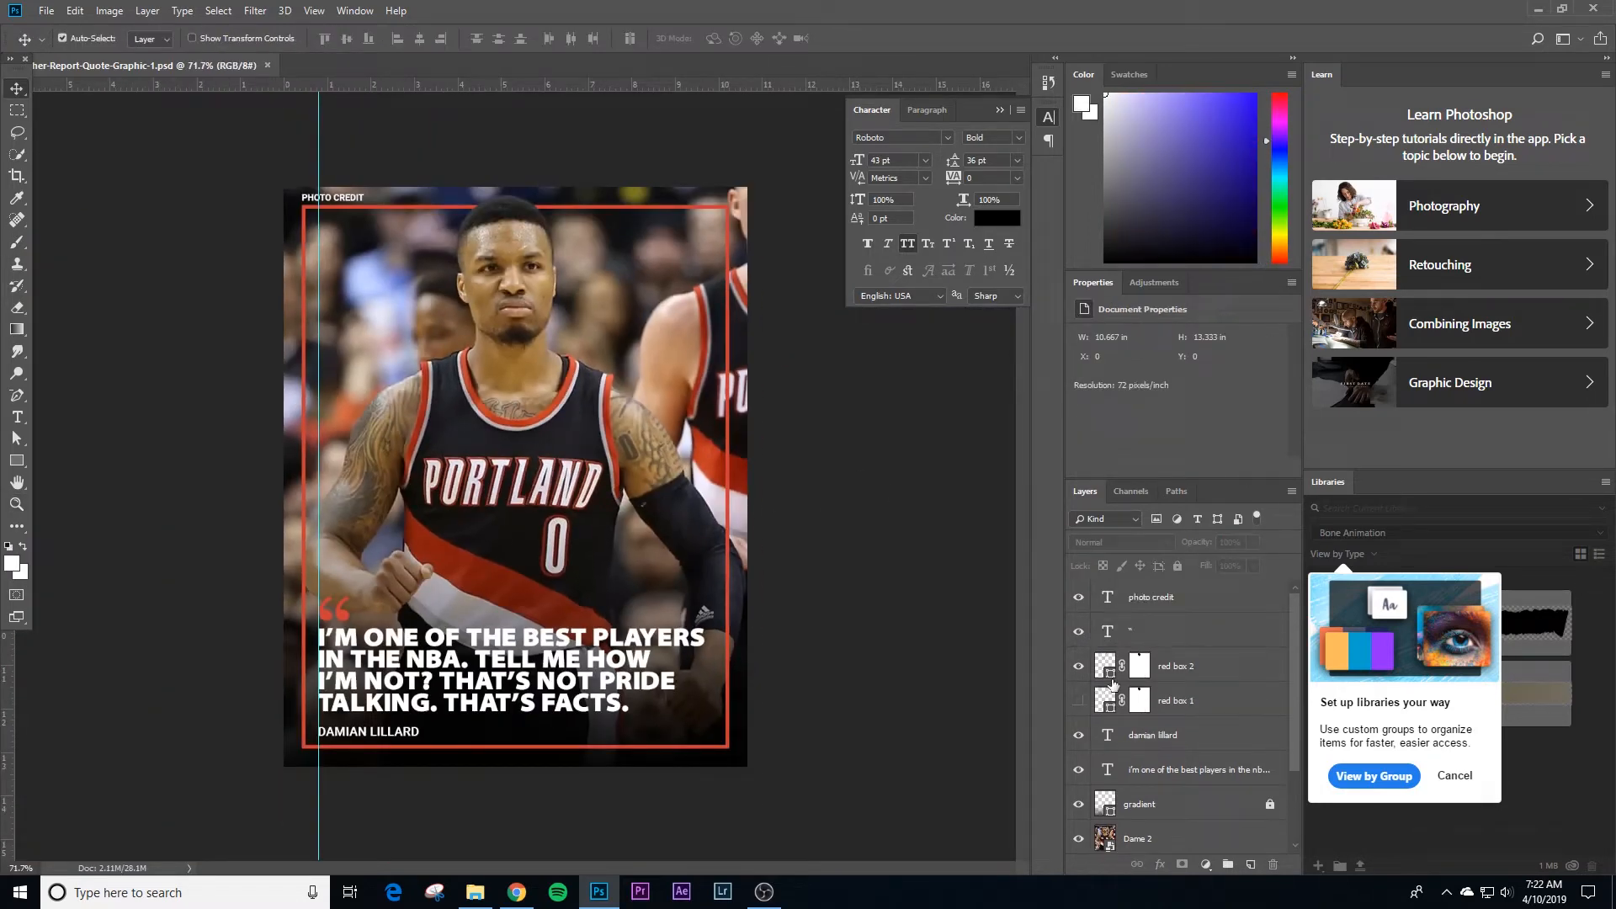
left_click(1143, 631)
key("ctrl+j")
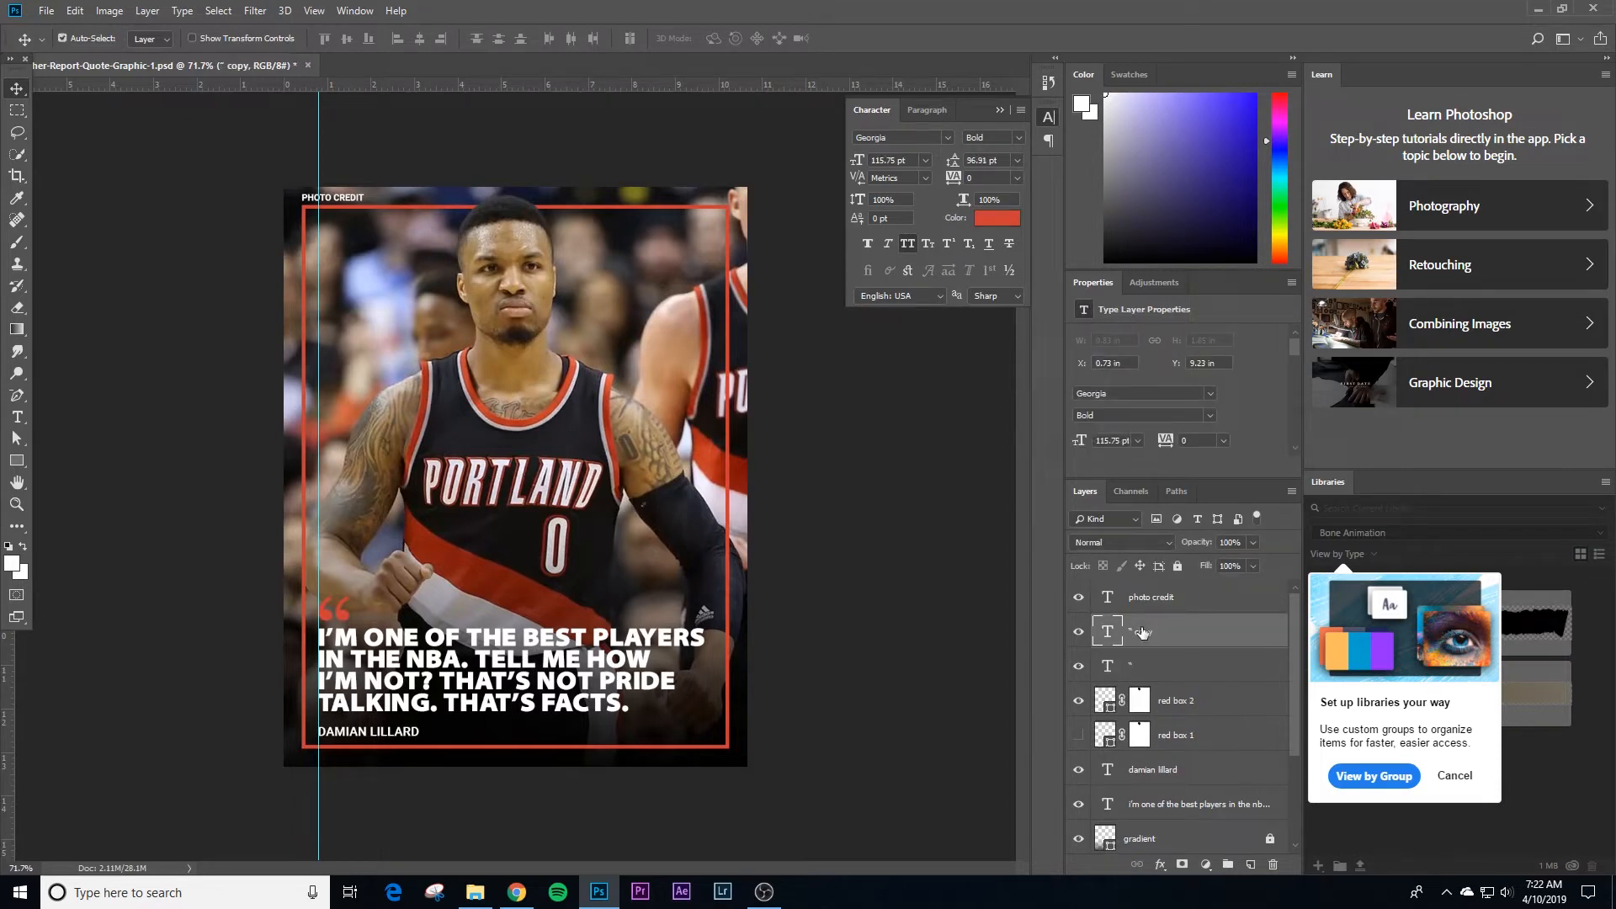
left_click(1168, 598)
key("ctrl+j")
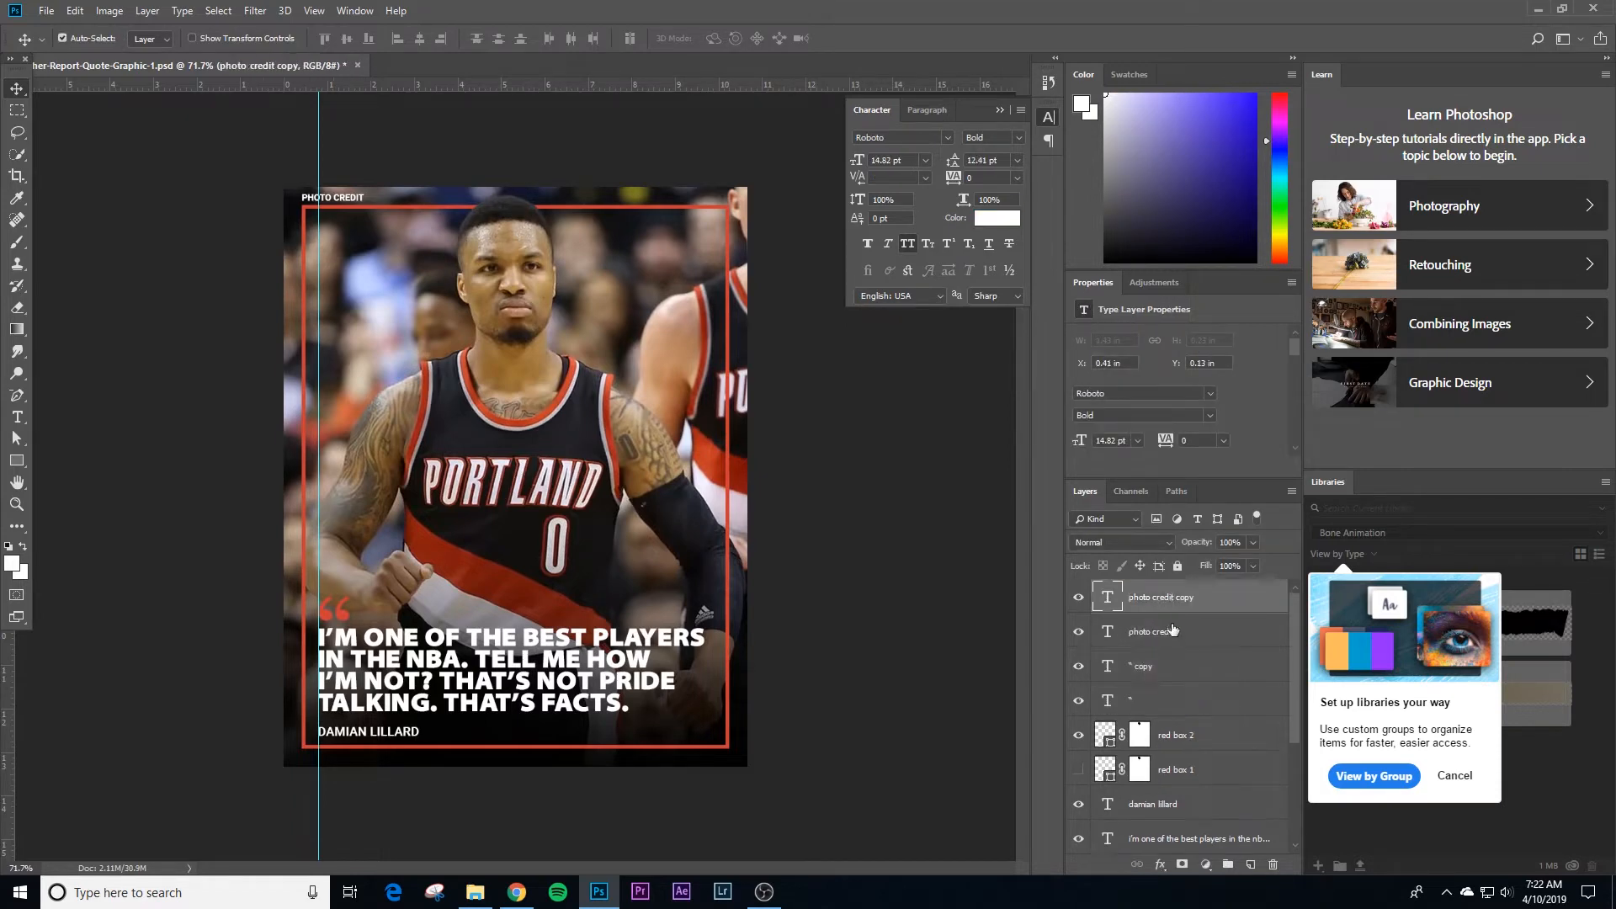
Step: Duplicate the "I'm one of the best players in the NBA" quote layer and the damian lillard text layer
scroll(1190, 726, "down", 3)
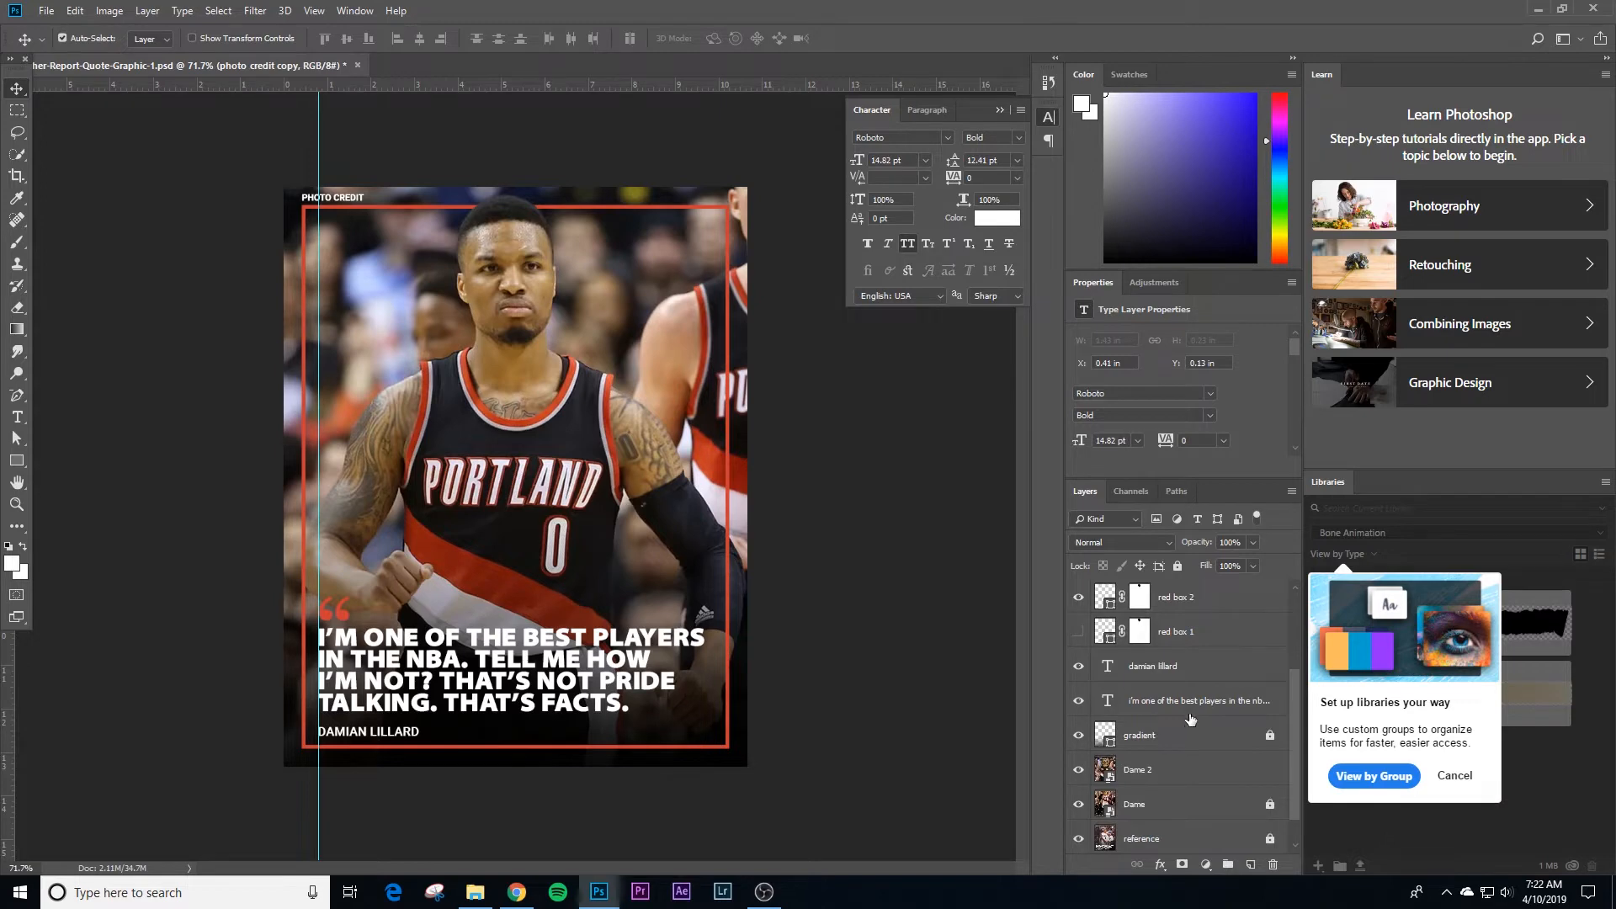
left_click(1192, 702)
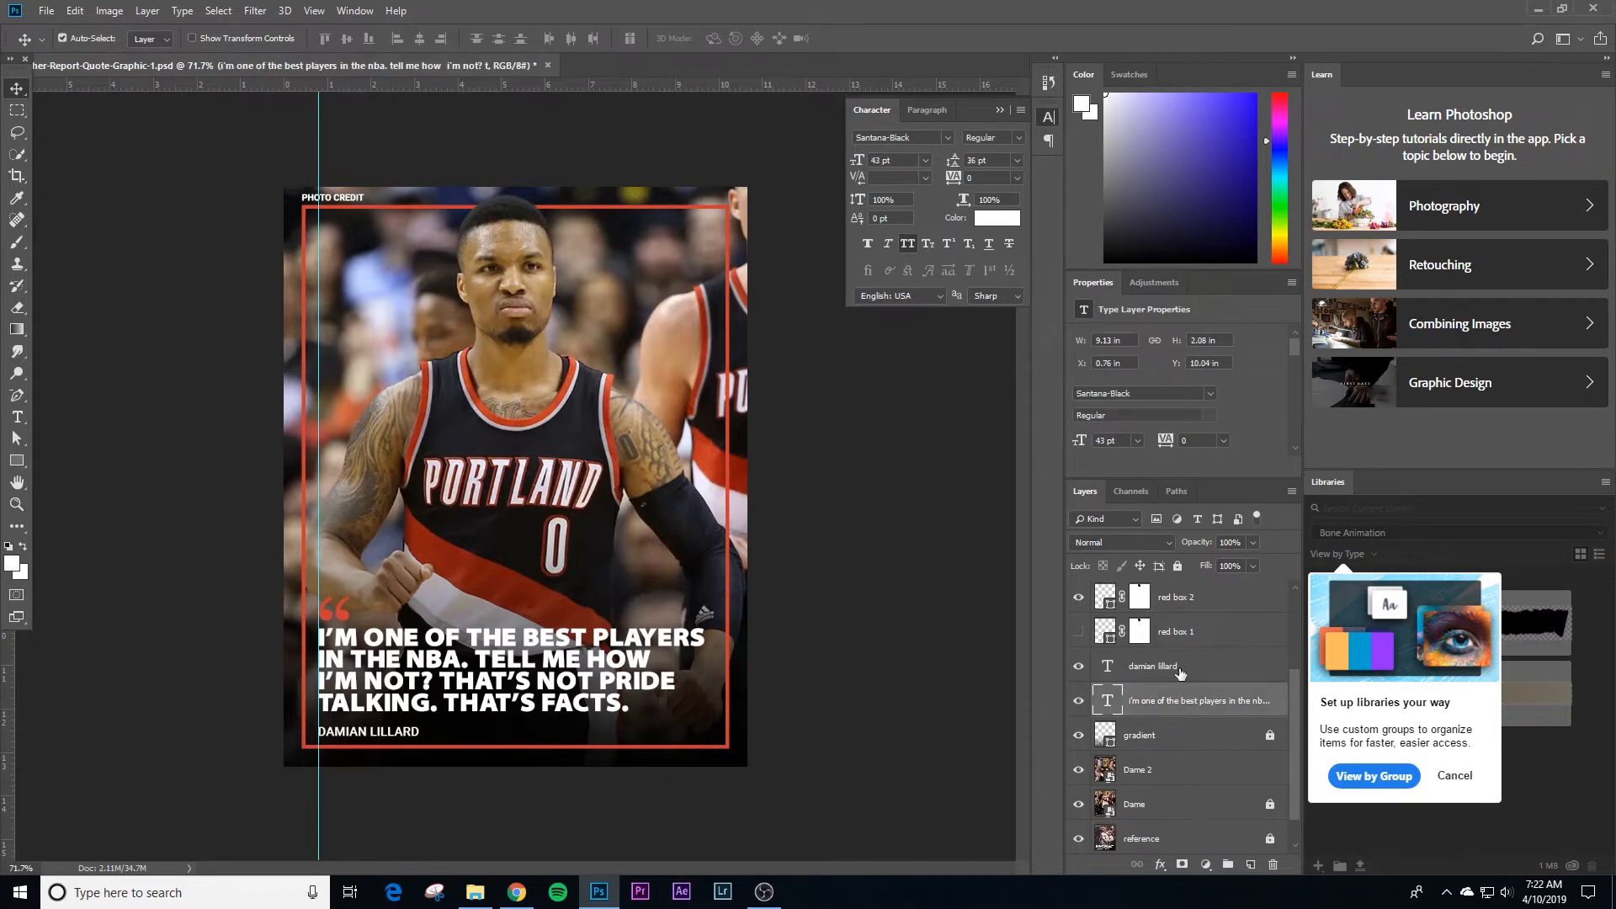
key("ctrl+j")
left_click(1180, 668)
key("ctrl+j")
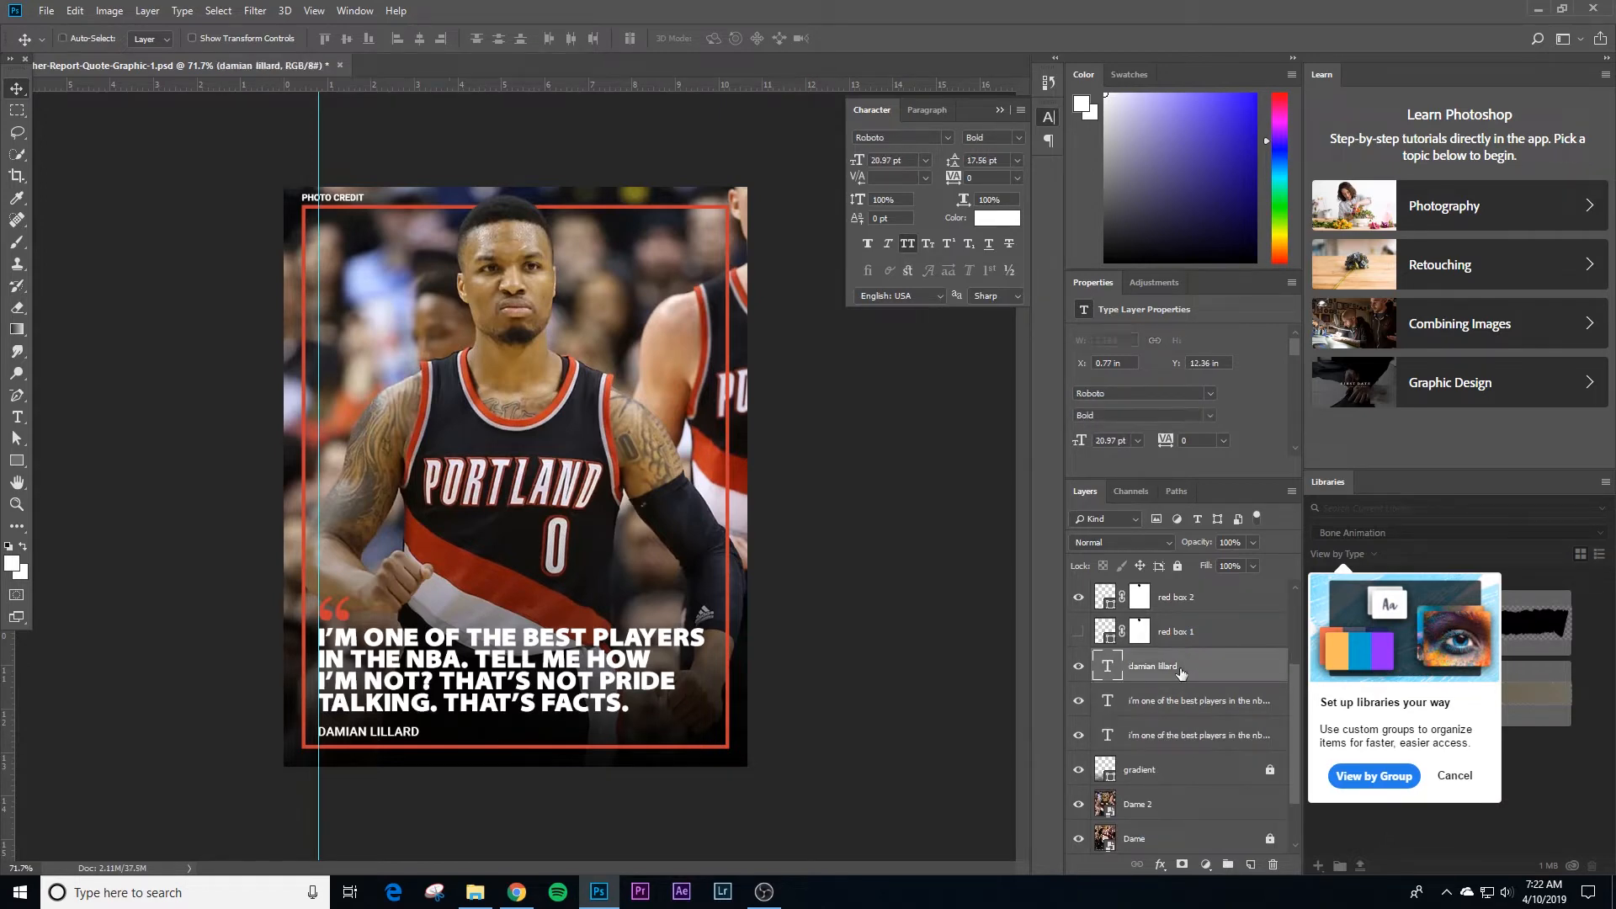
Step: Unlock the gradient and Dame layers and duplicate the gradient layer
scroll(1180, 668, "down", 3)
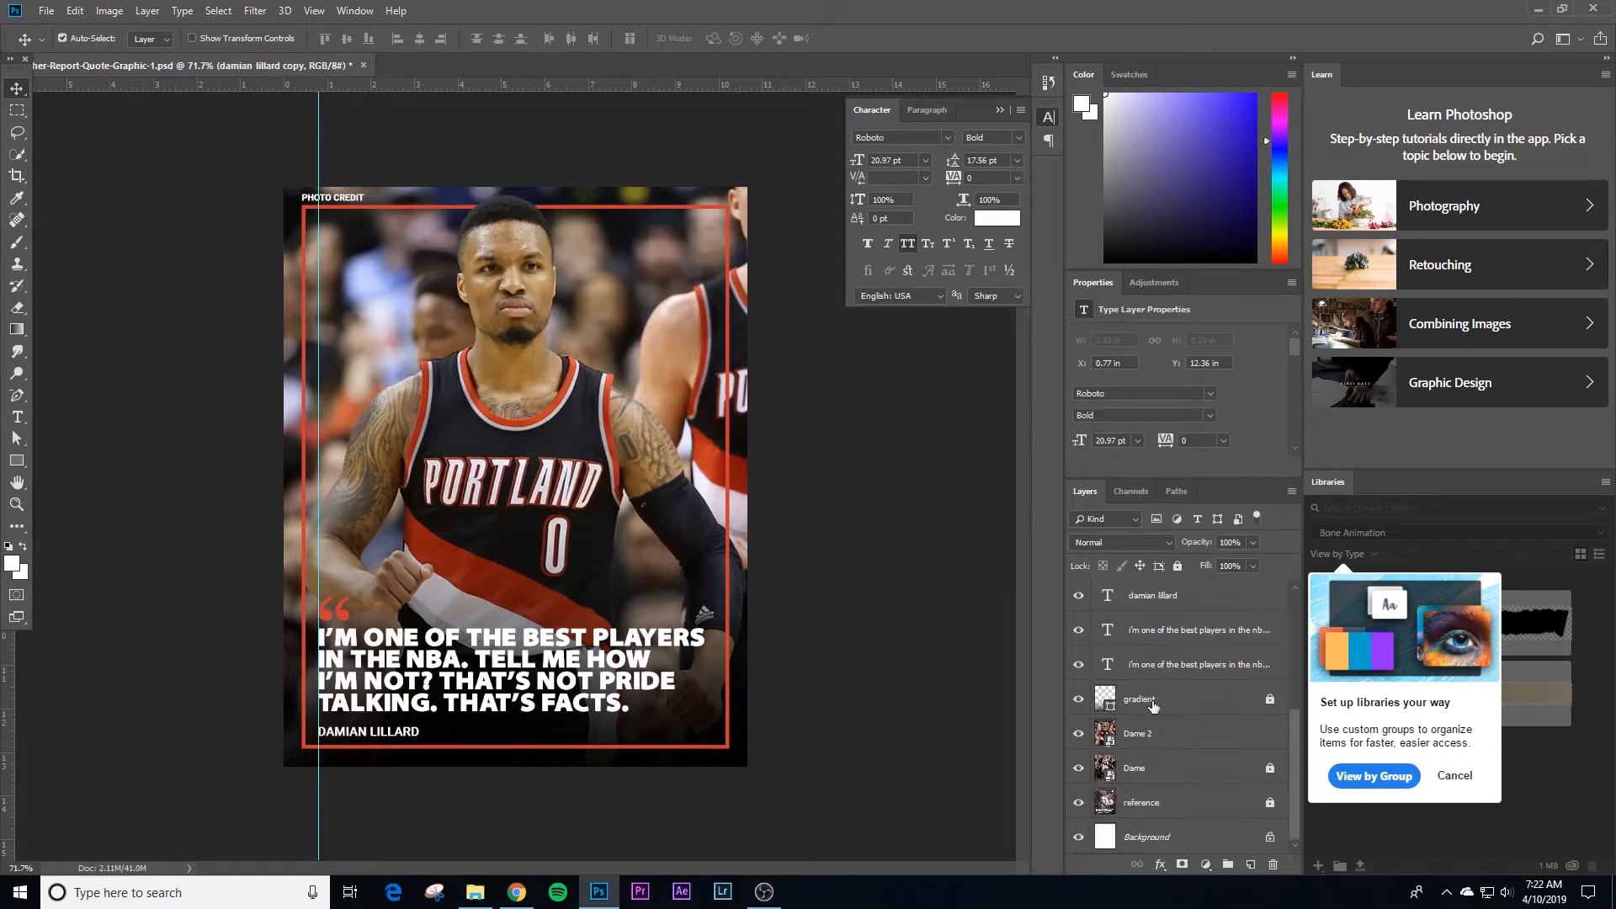
left_click(1156, 710)
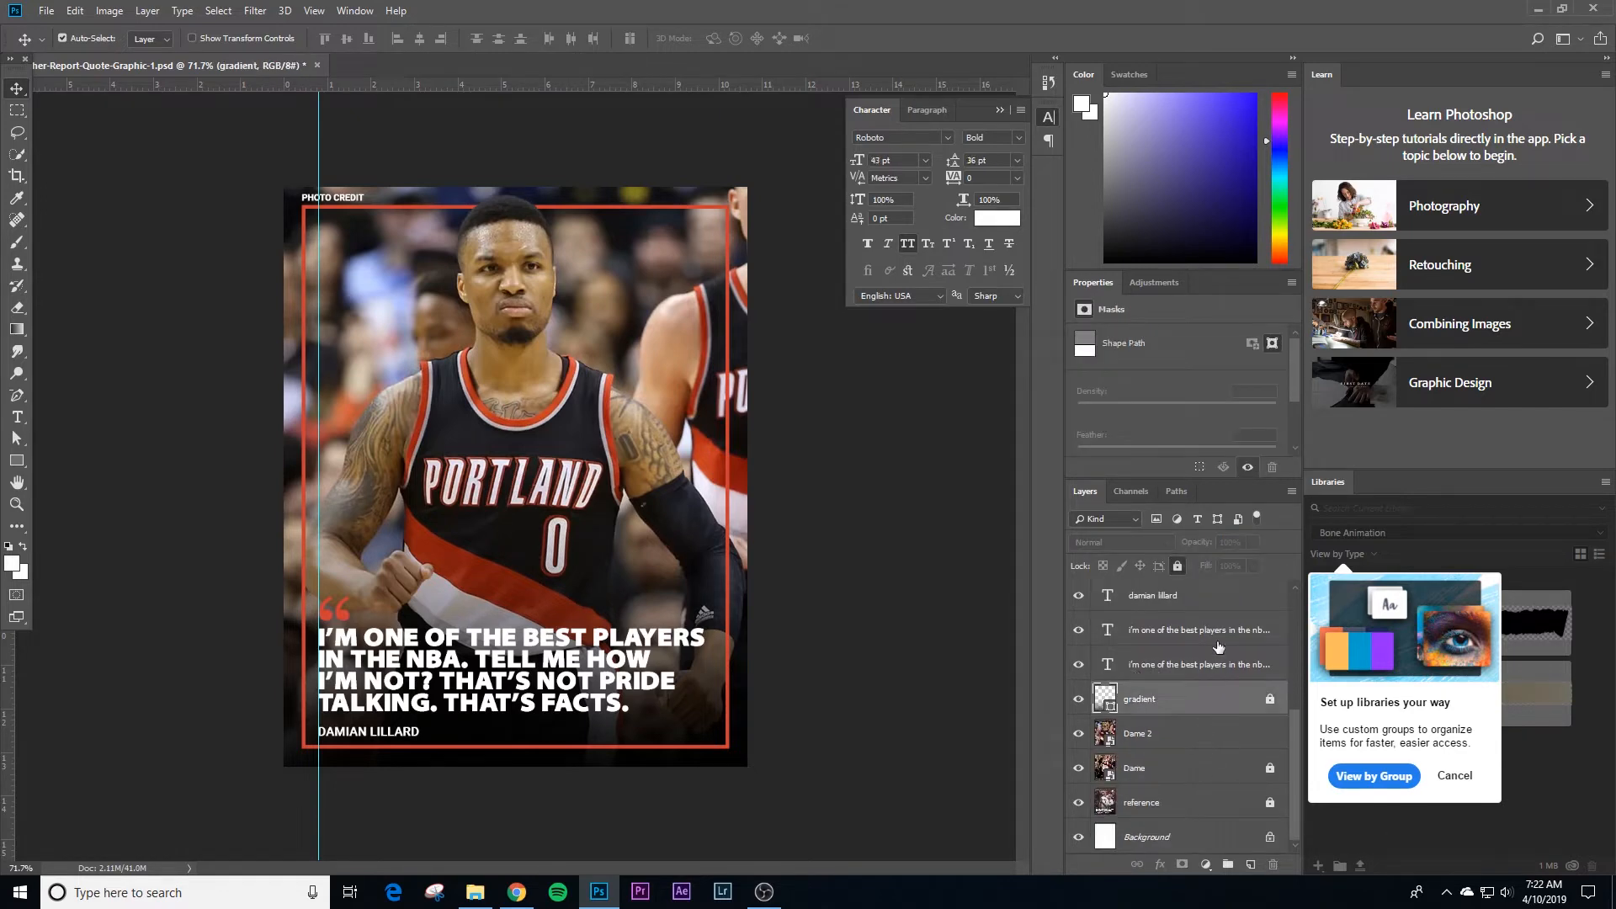
left_click(1178, 566)
left_click(1221, 770, "ctrl")
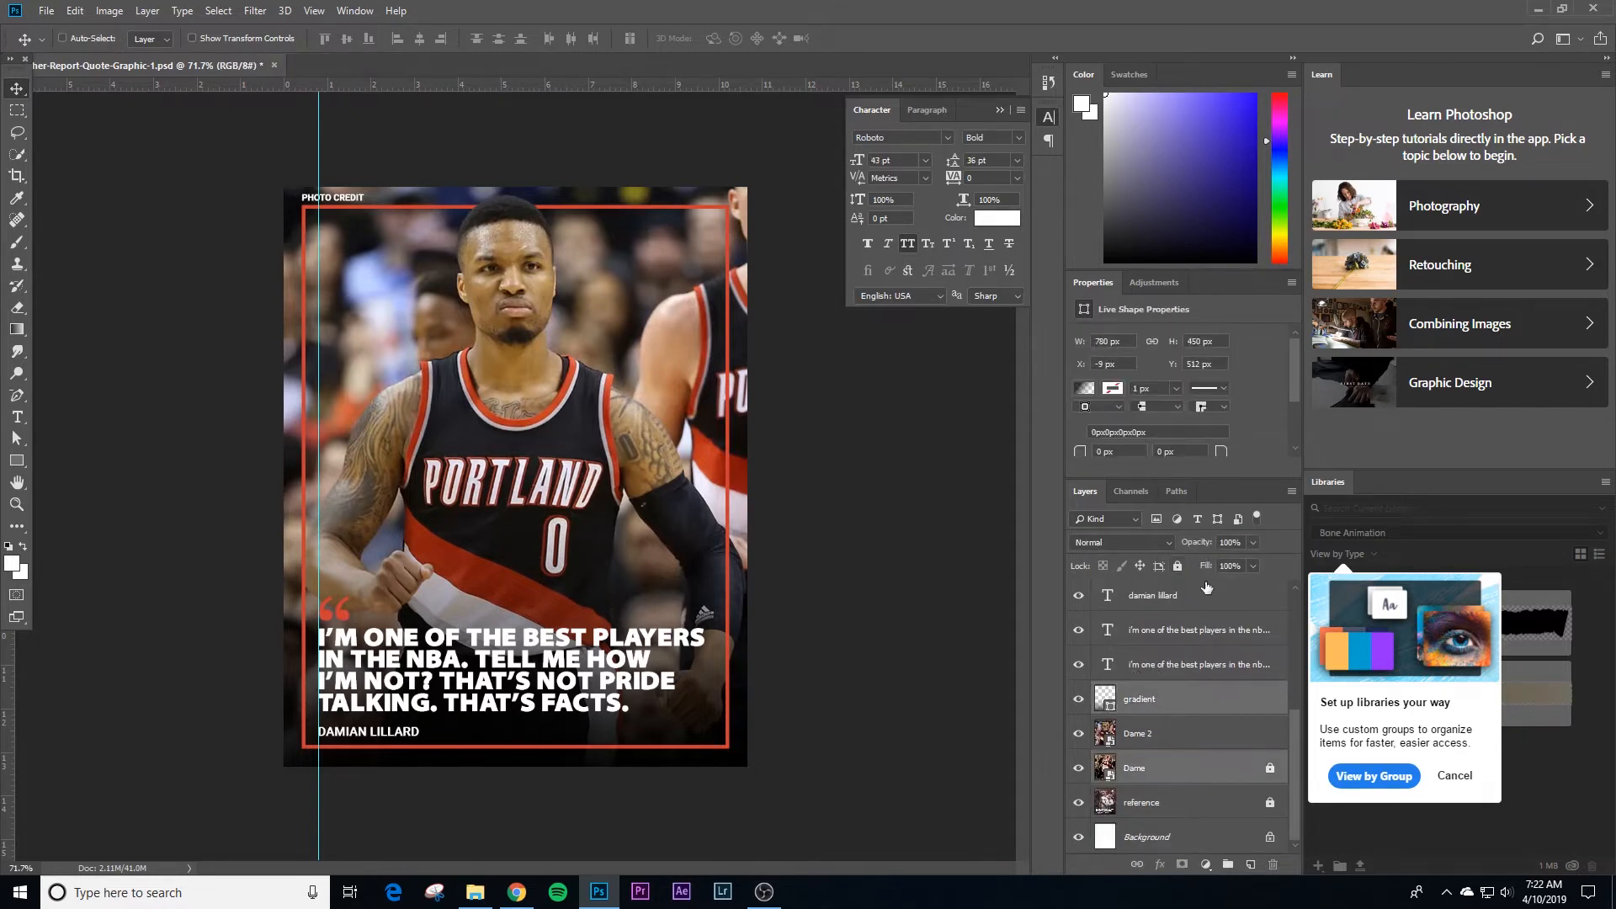
left_click(1200, 768)
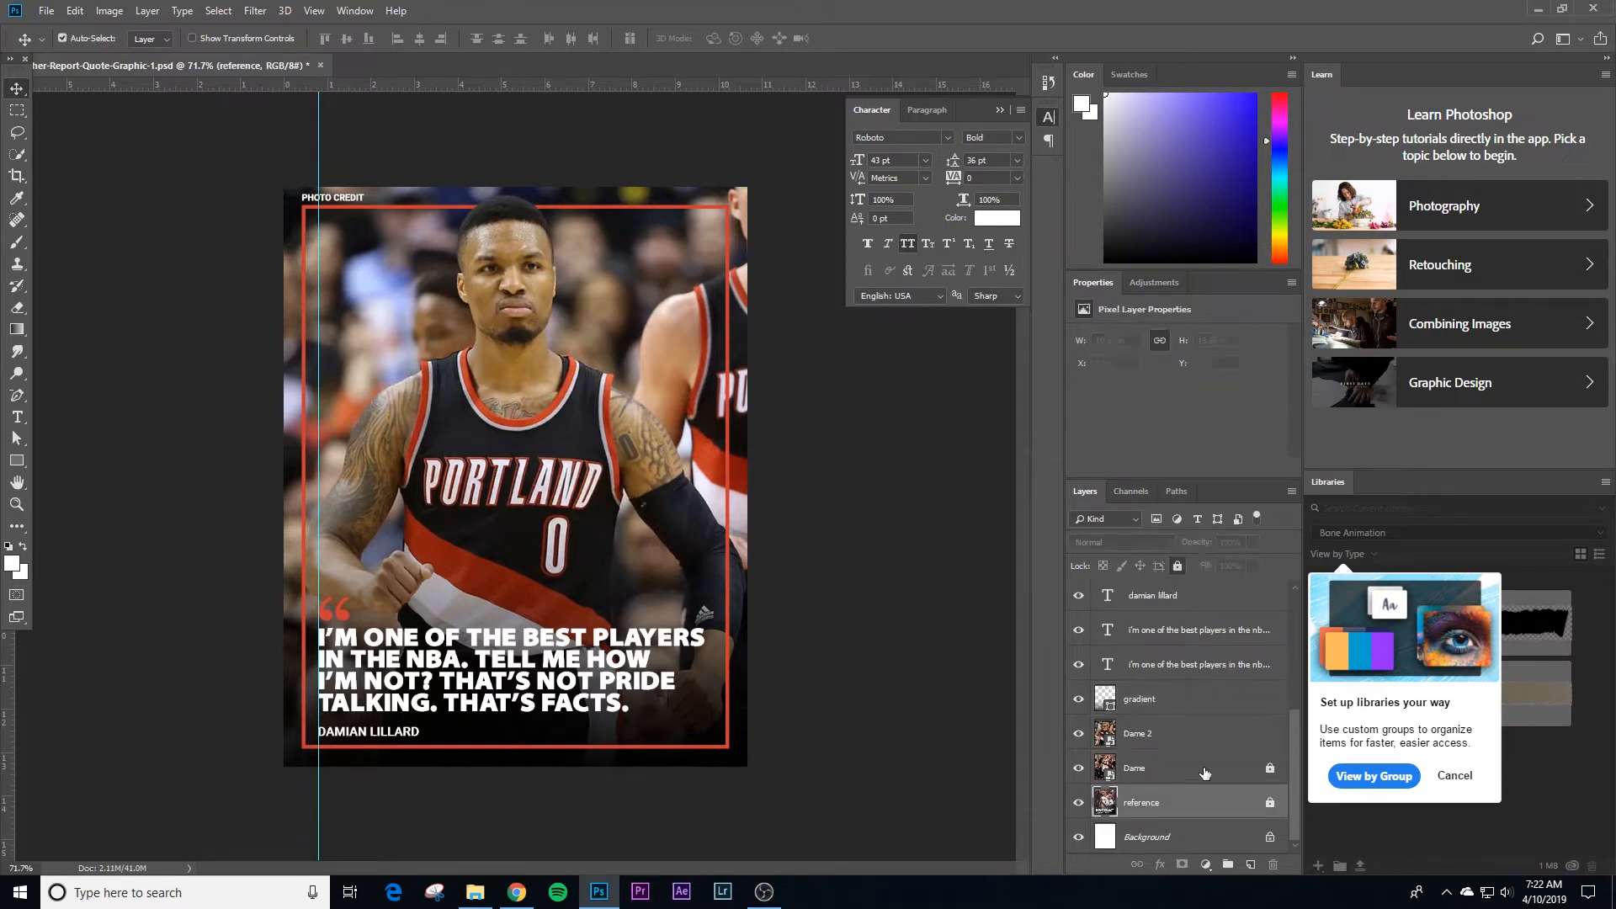
left_click(1177, 566)
Step: Group the duplicated photo credit, quotation mark, name, quote and gradient layers together with red box 2 and Dame 2
scroll(1191, 632, "up", 5)
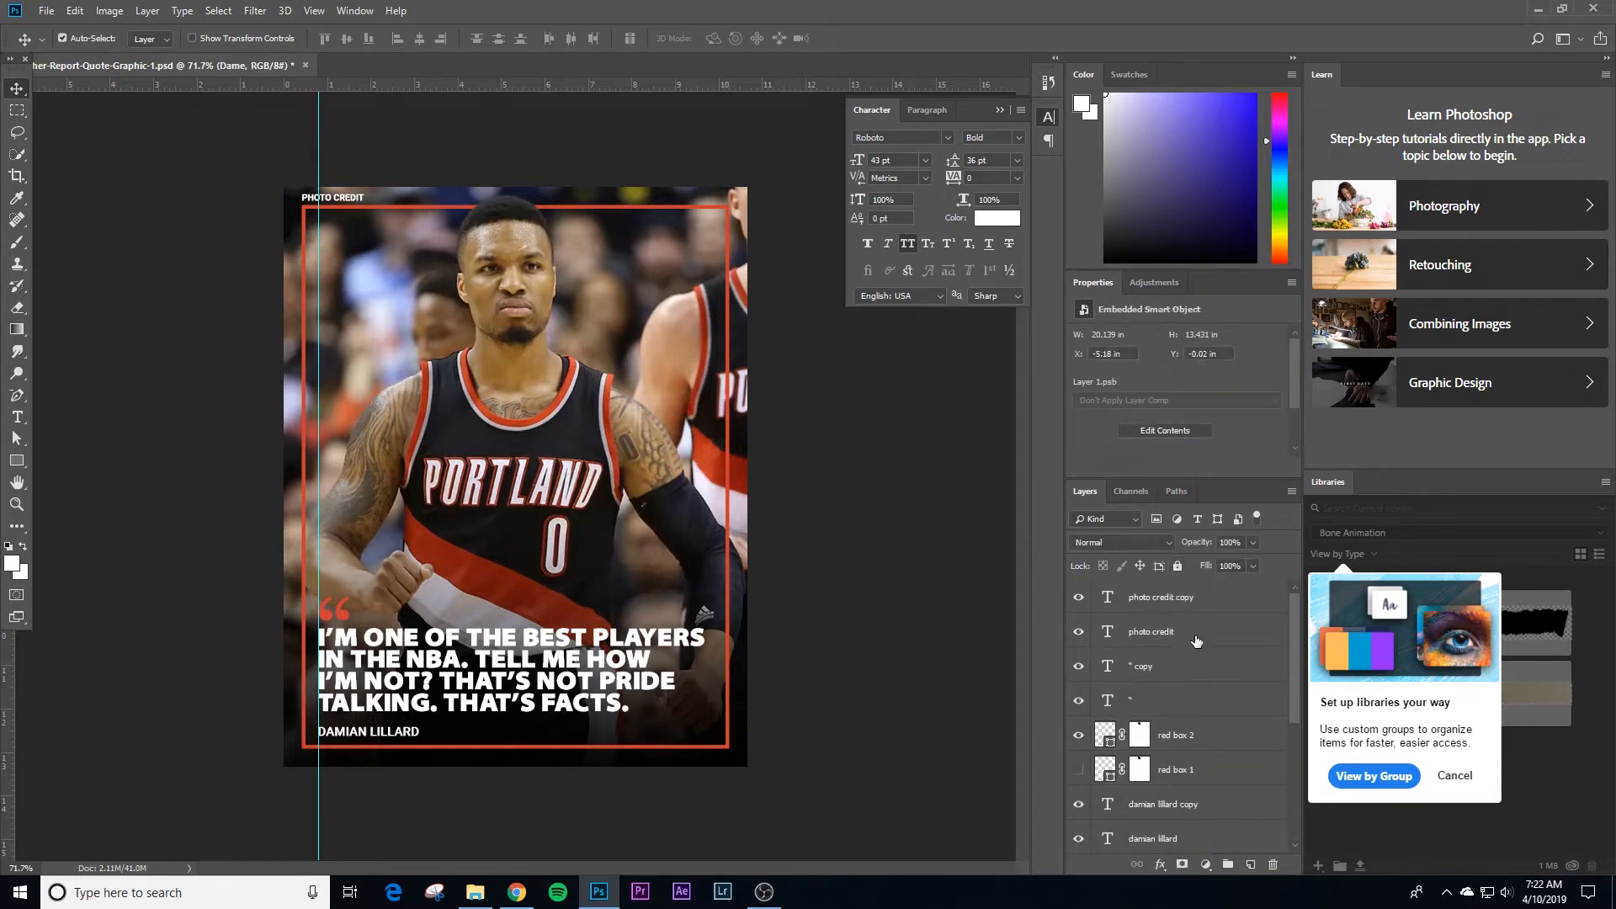
left_click(1174, 599)
left_click(1155, 670, "ctrl")
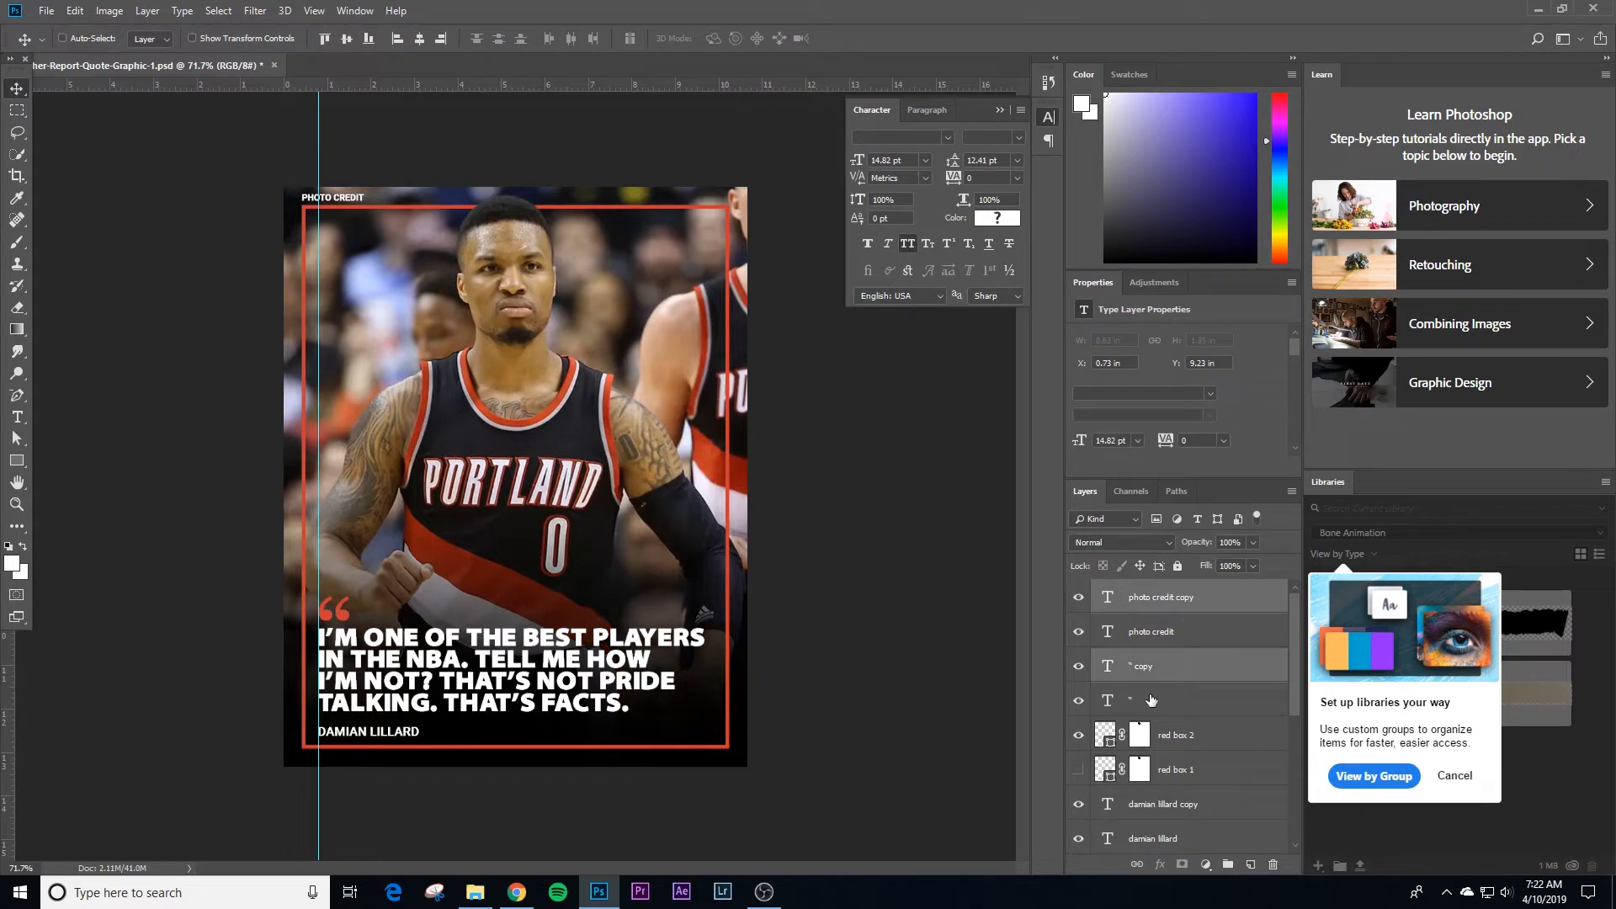
scroll(1159, 714, "down", 1)
scroll(1159, 714, "down", 1)
left_click(1174, 675, "ctrl")
left_click(1165, 742, "ctrl")
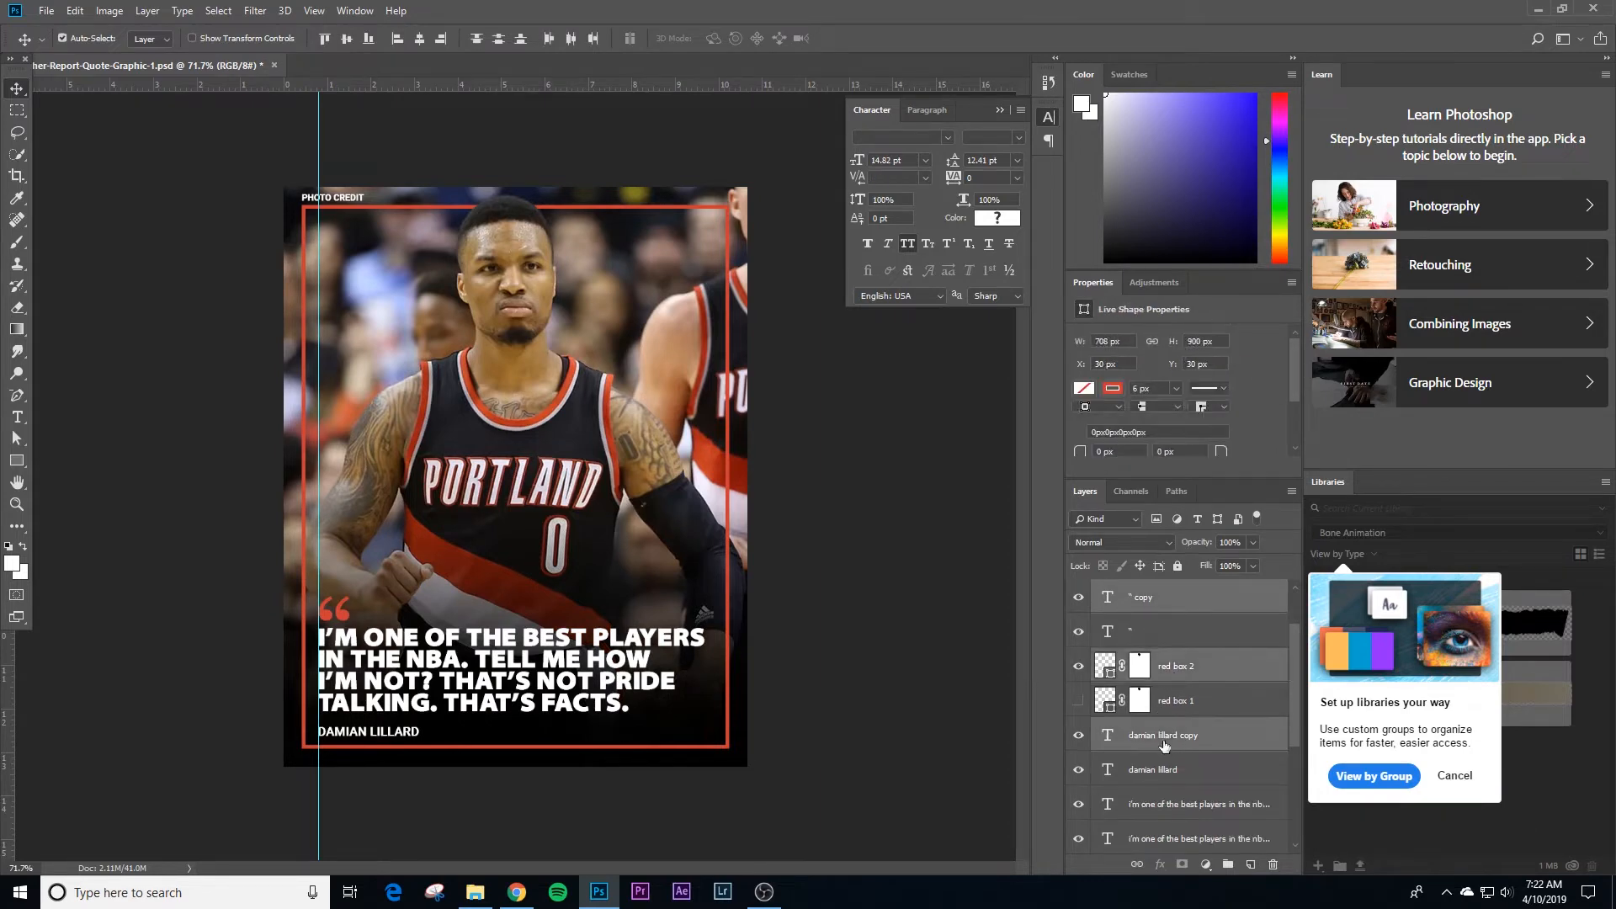
scroll(1164, 743, "down", 3)
left_click(1168, 704, "ctrl")
scroll(1168, 705, "down", 2)
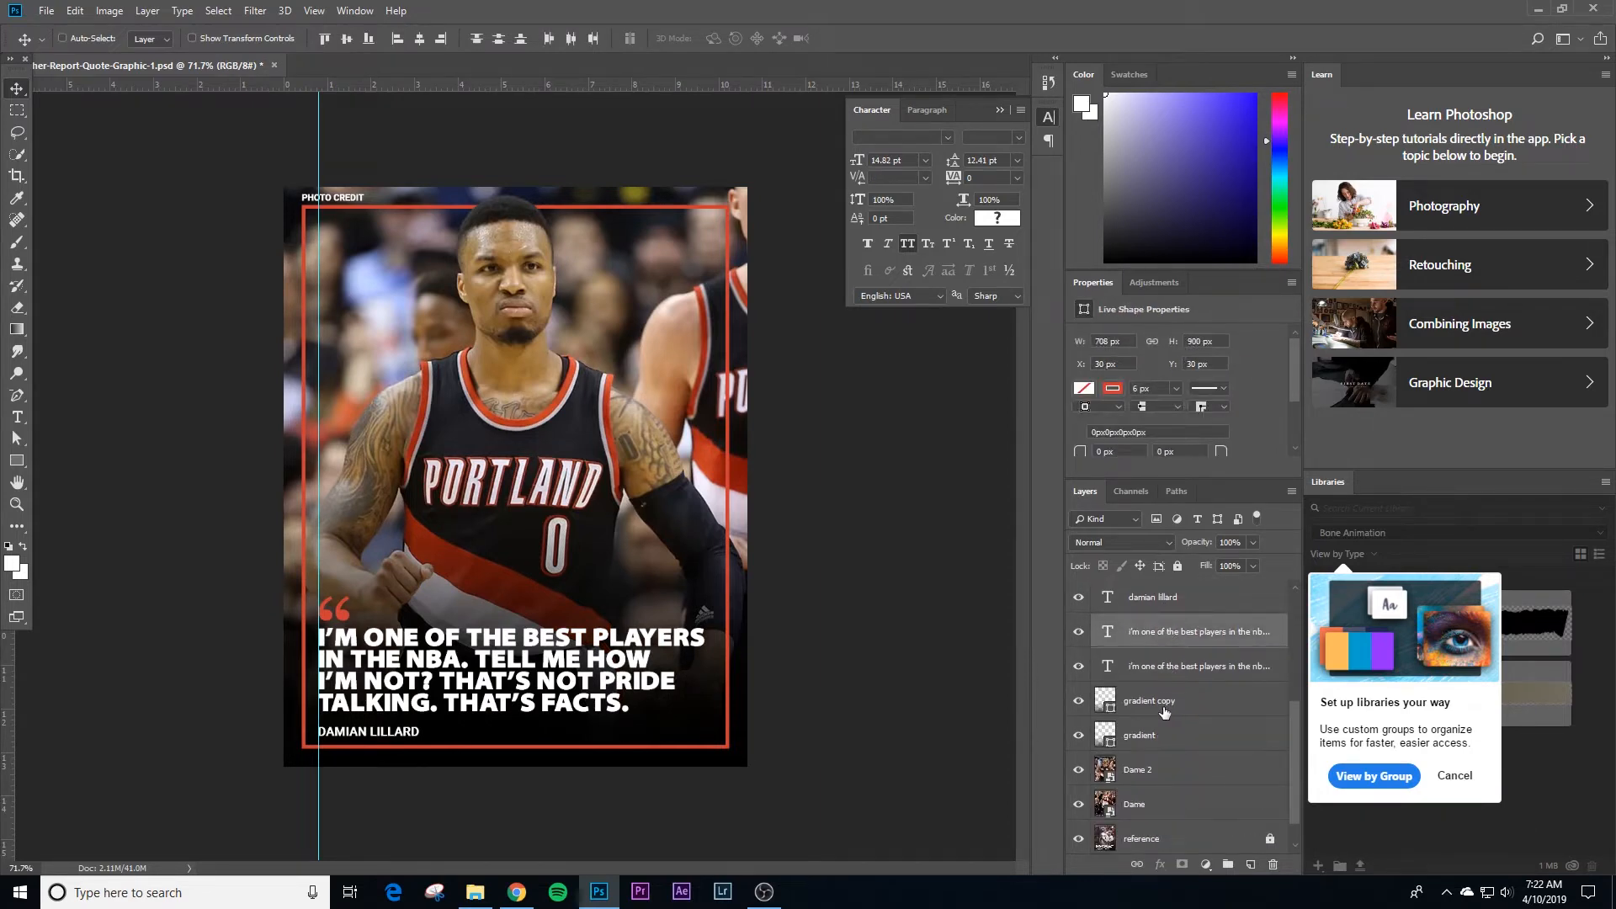
left_click(1164, 712, "ctrl")
scroll(1161, 715, "down", 1)
left_click(1154, 744, "ctrl")
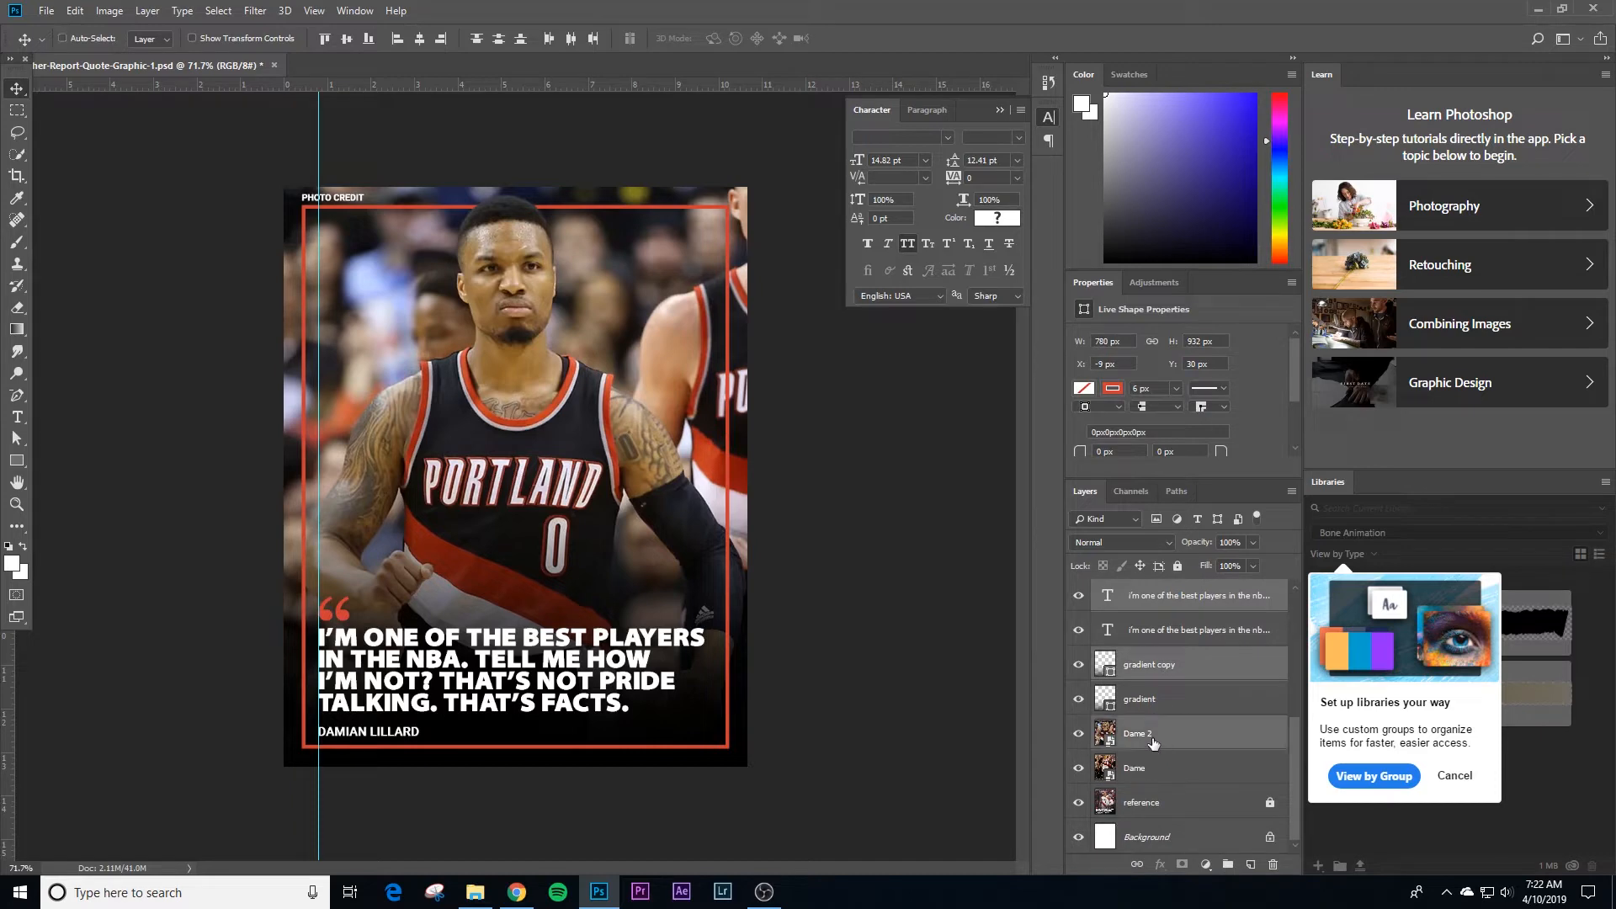
key("ctrl+g")
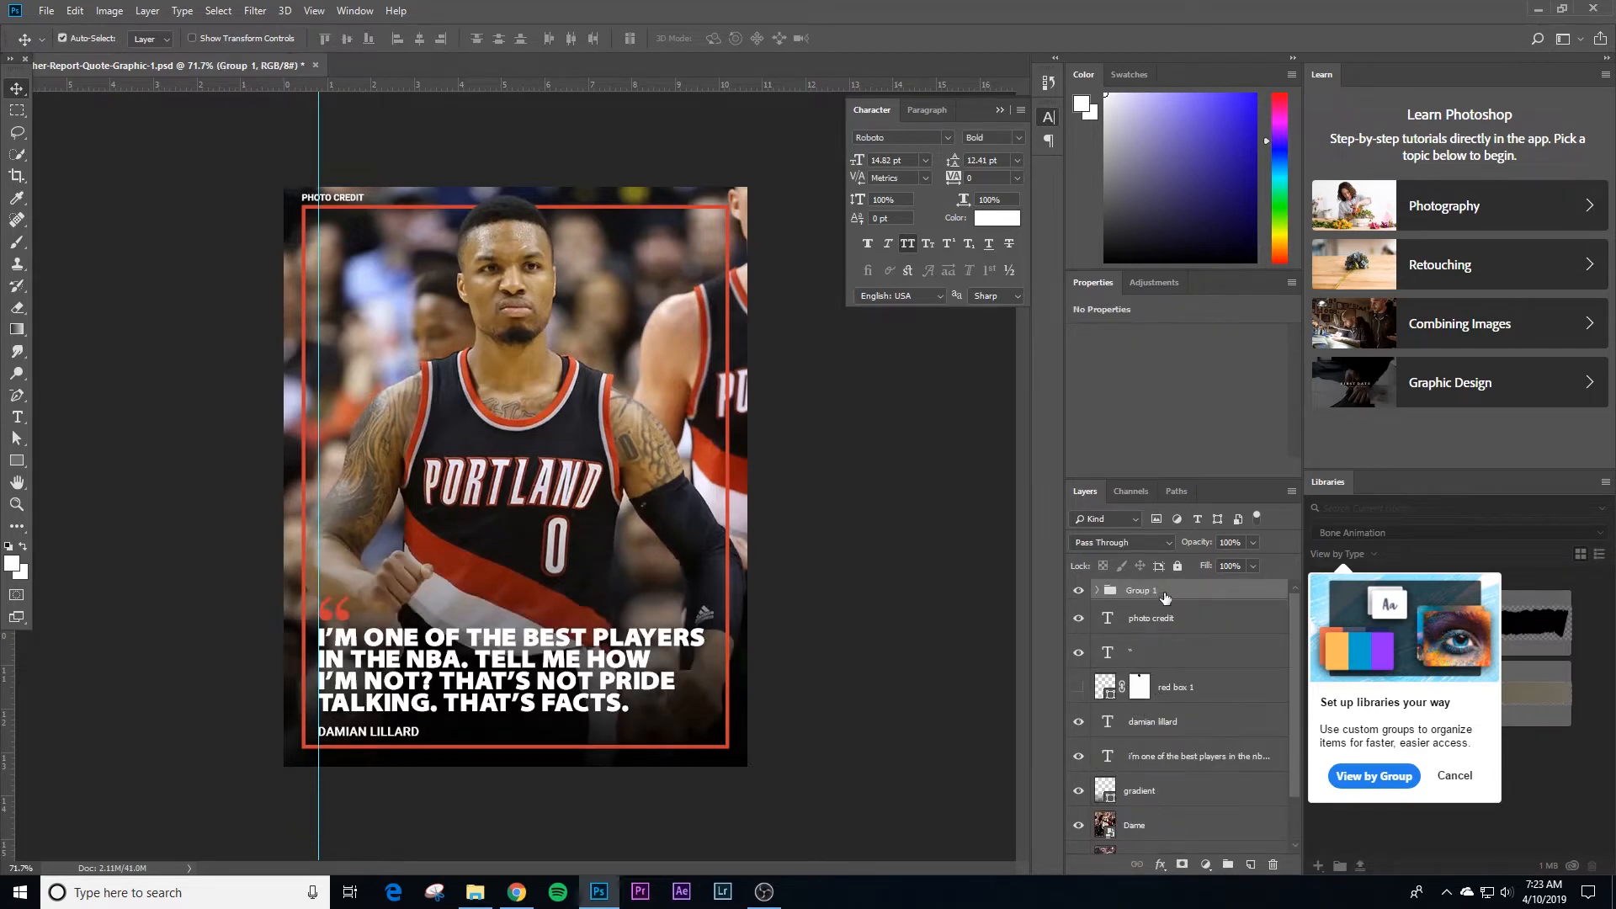
Step: Name the new group v2 and hide it
type("v2")
key("Return")
left_click(1080, 593)
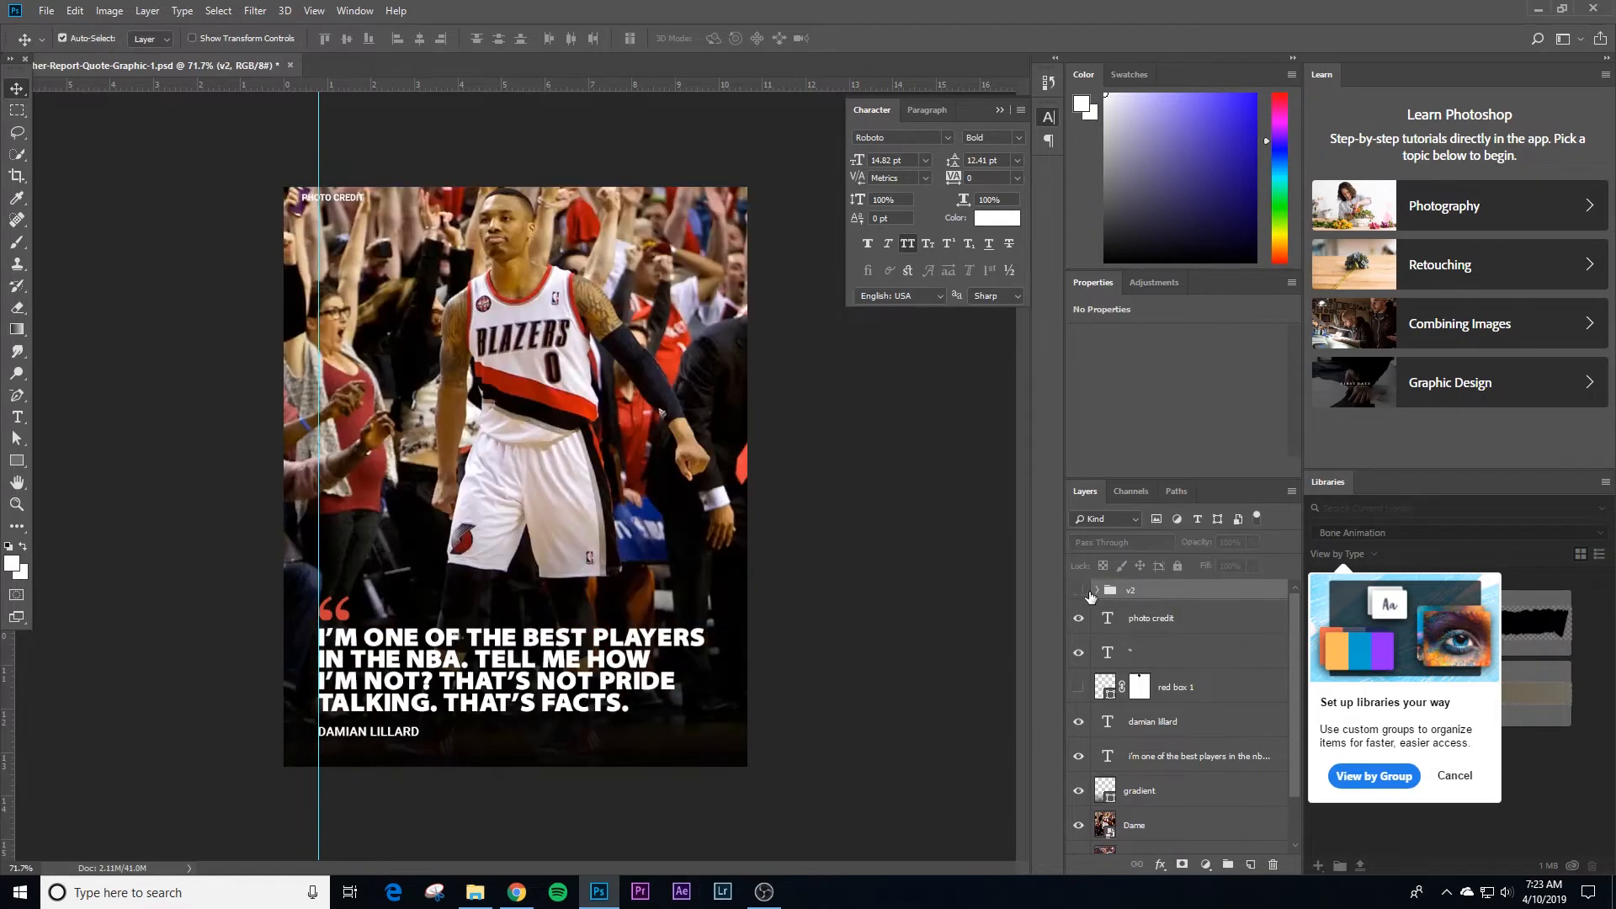
Step: Group the remaining original layers from photo credit down to Dame and name the group v1
left_click(1144, 627)
scroll(1145, 632, "down", 1)
scroll(1160, 784, "down", 1)
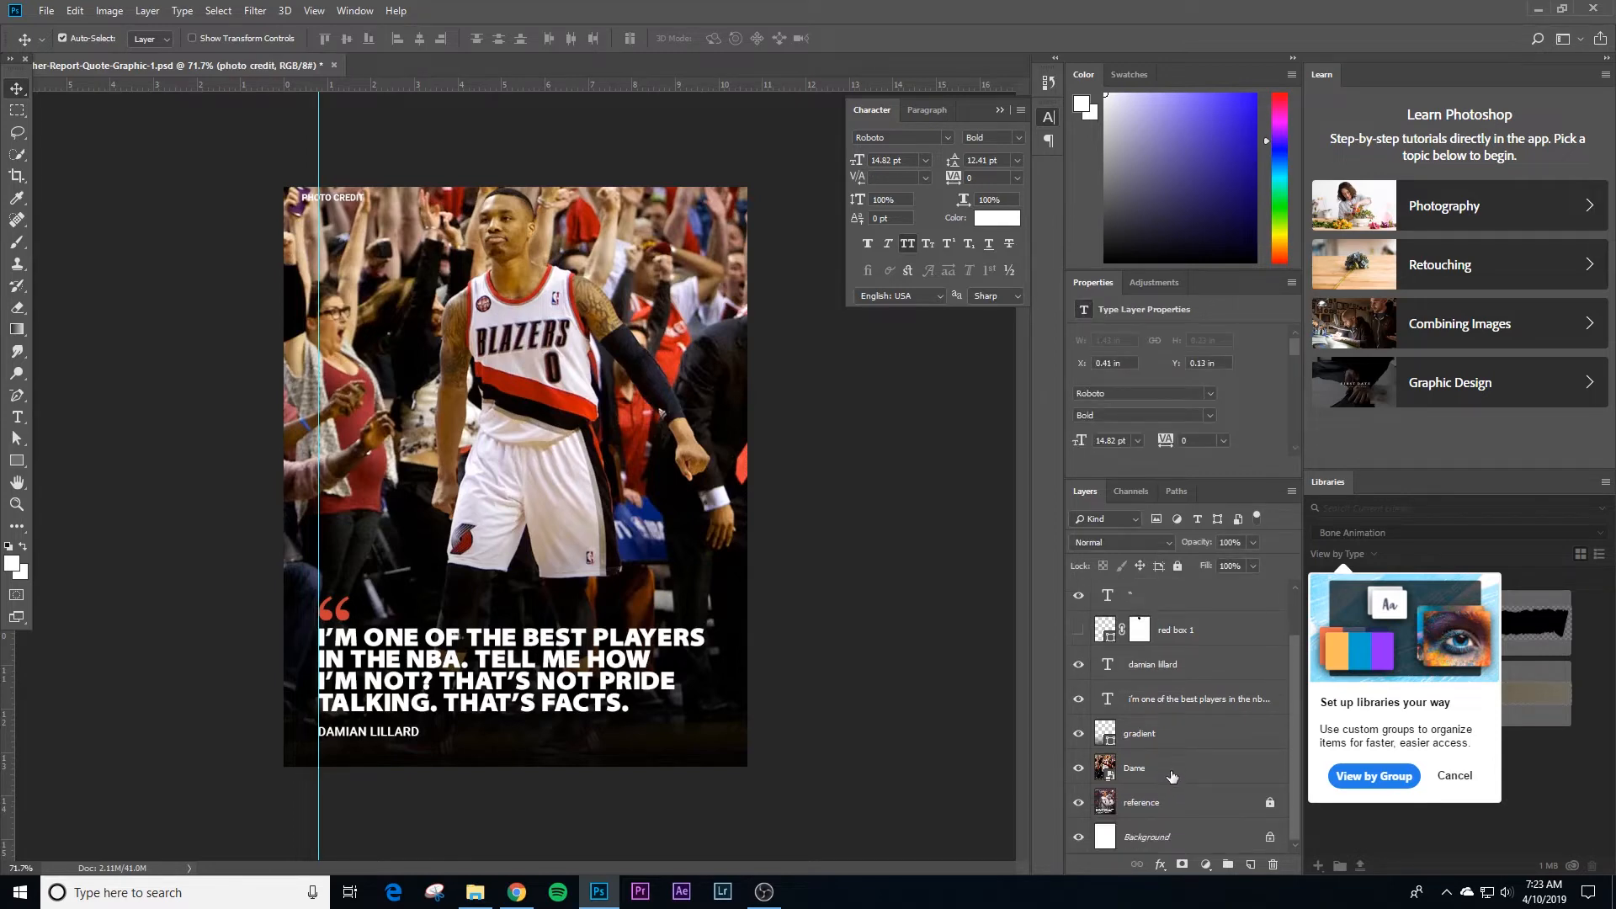
left_click(1171, 775, "shift")
key("ctrl+g")
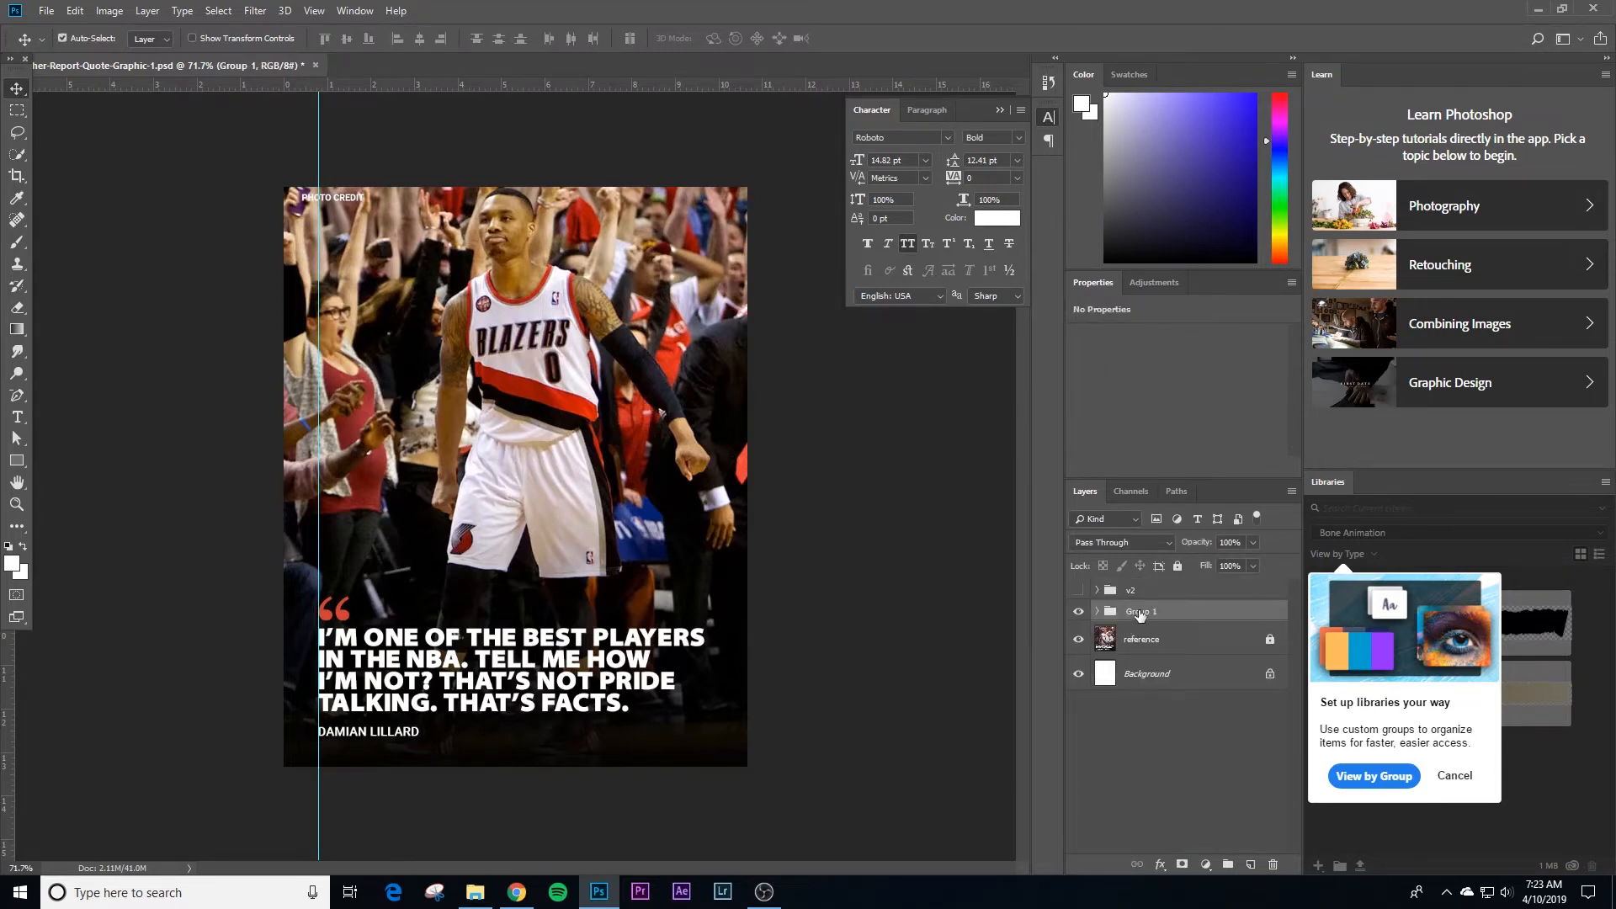
double_click(1141, 613)
type("v1")
key("Return")
Step: Toggle the v2 group's visibility to compare both versions, leave it shown, and expand it to check its layers
left_click(1079, 590)
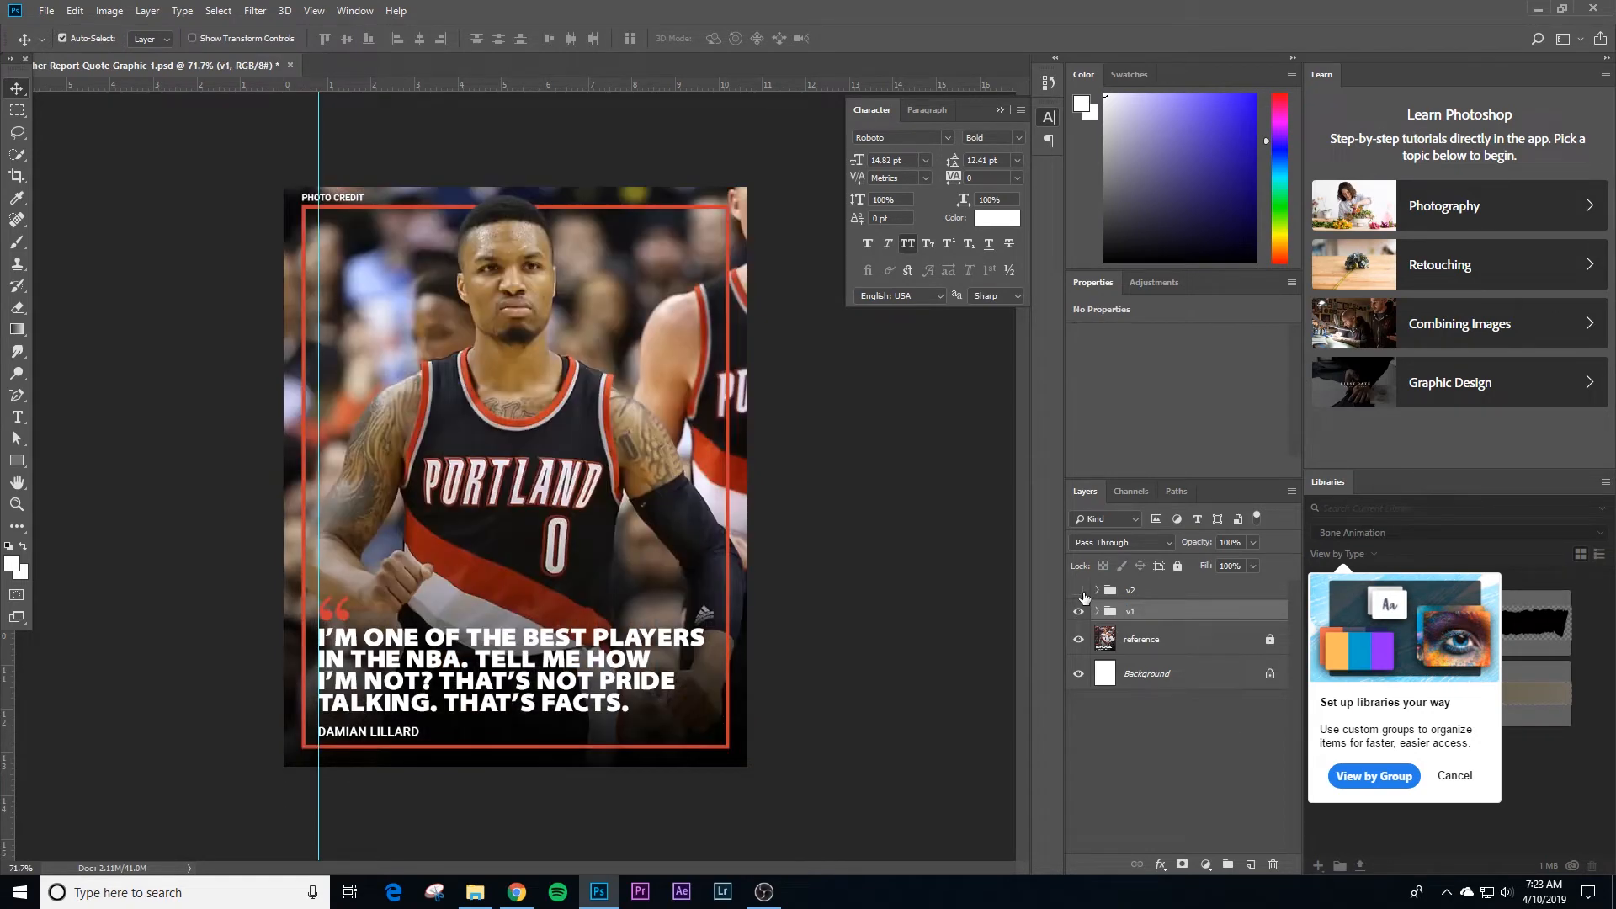
left_click(1082, 591)
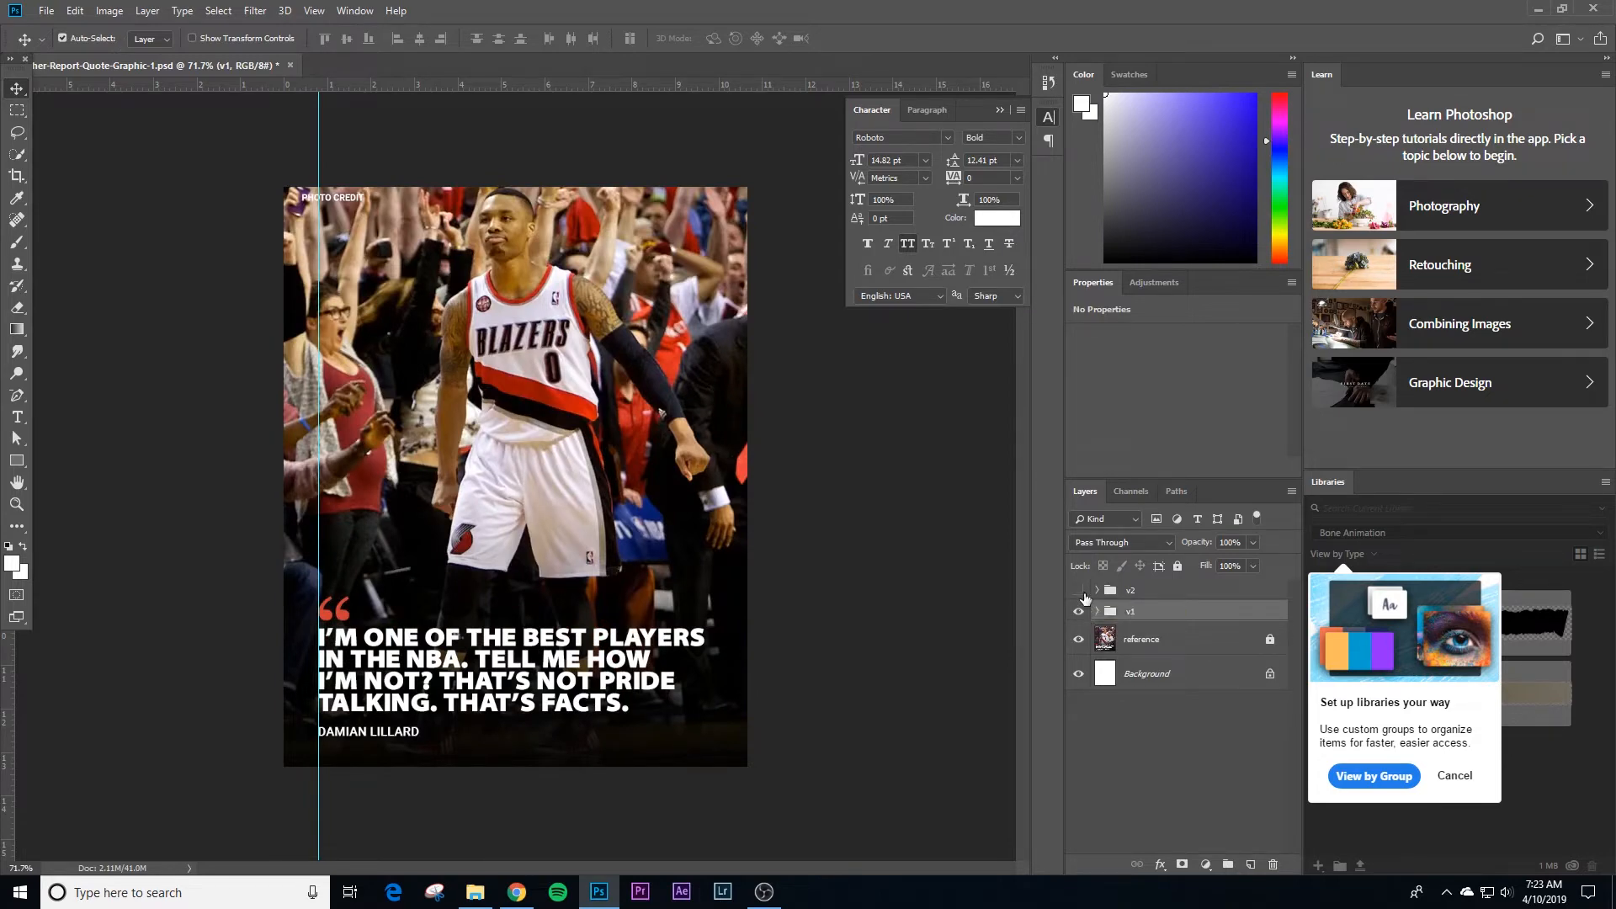
left_click(1083, 594)
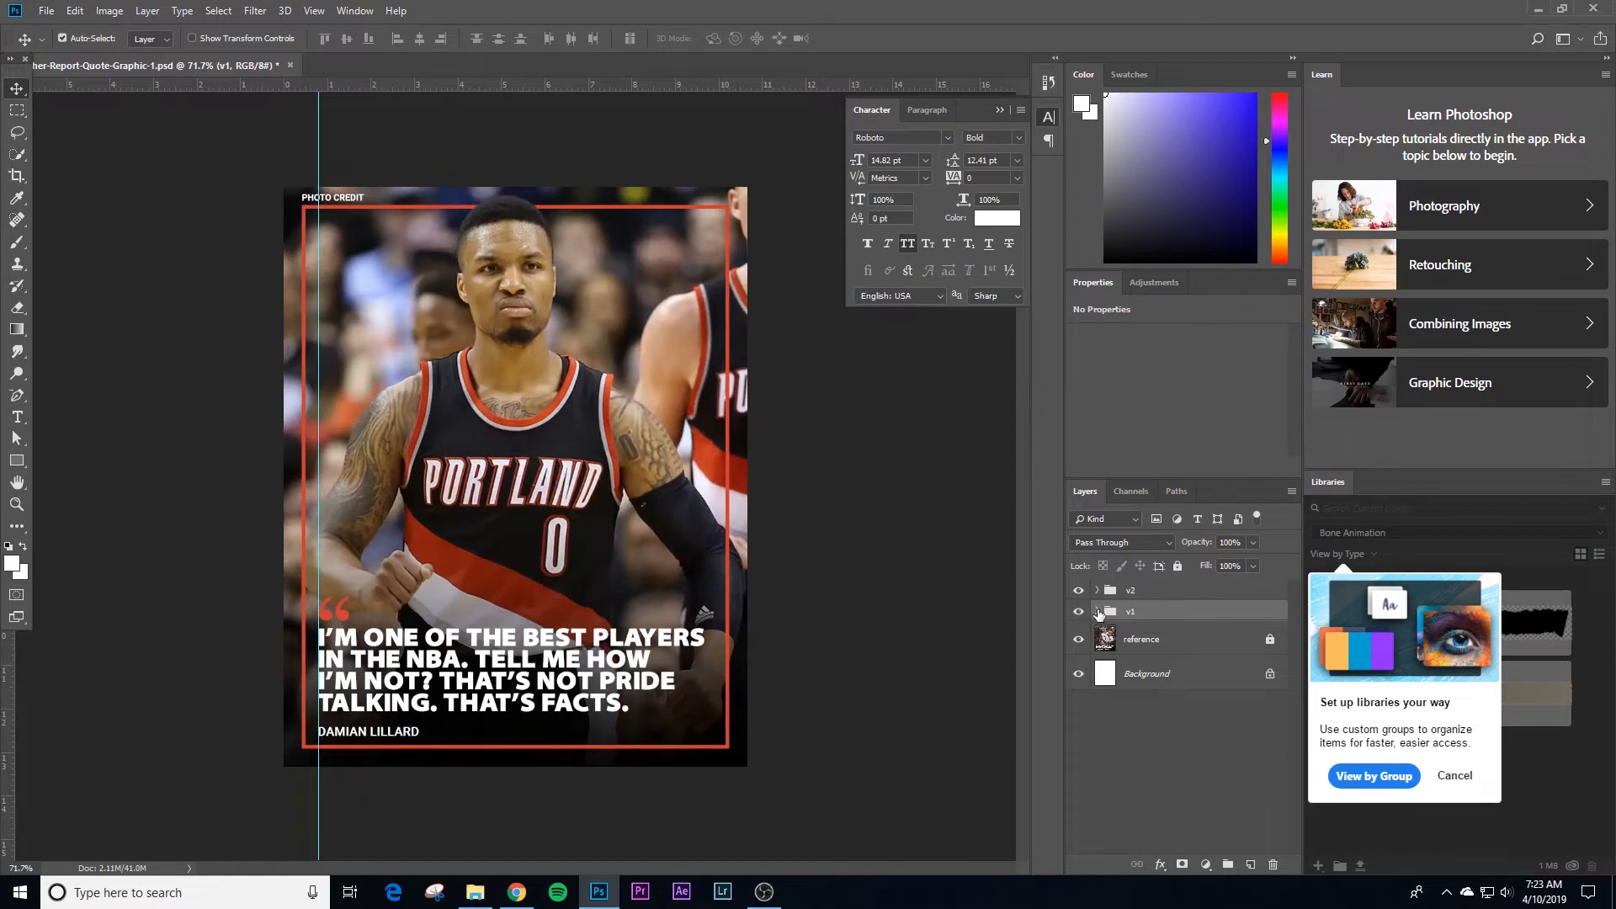
left_click(1097, 590)
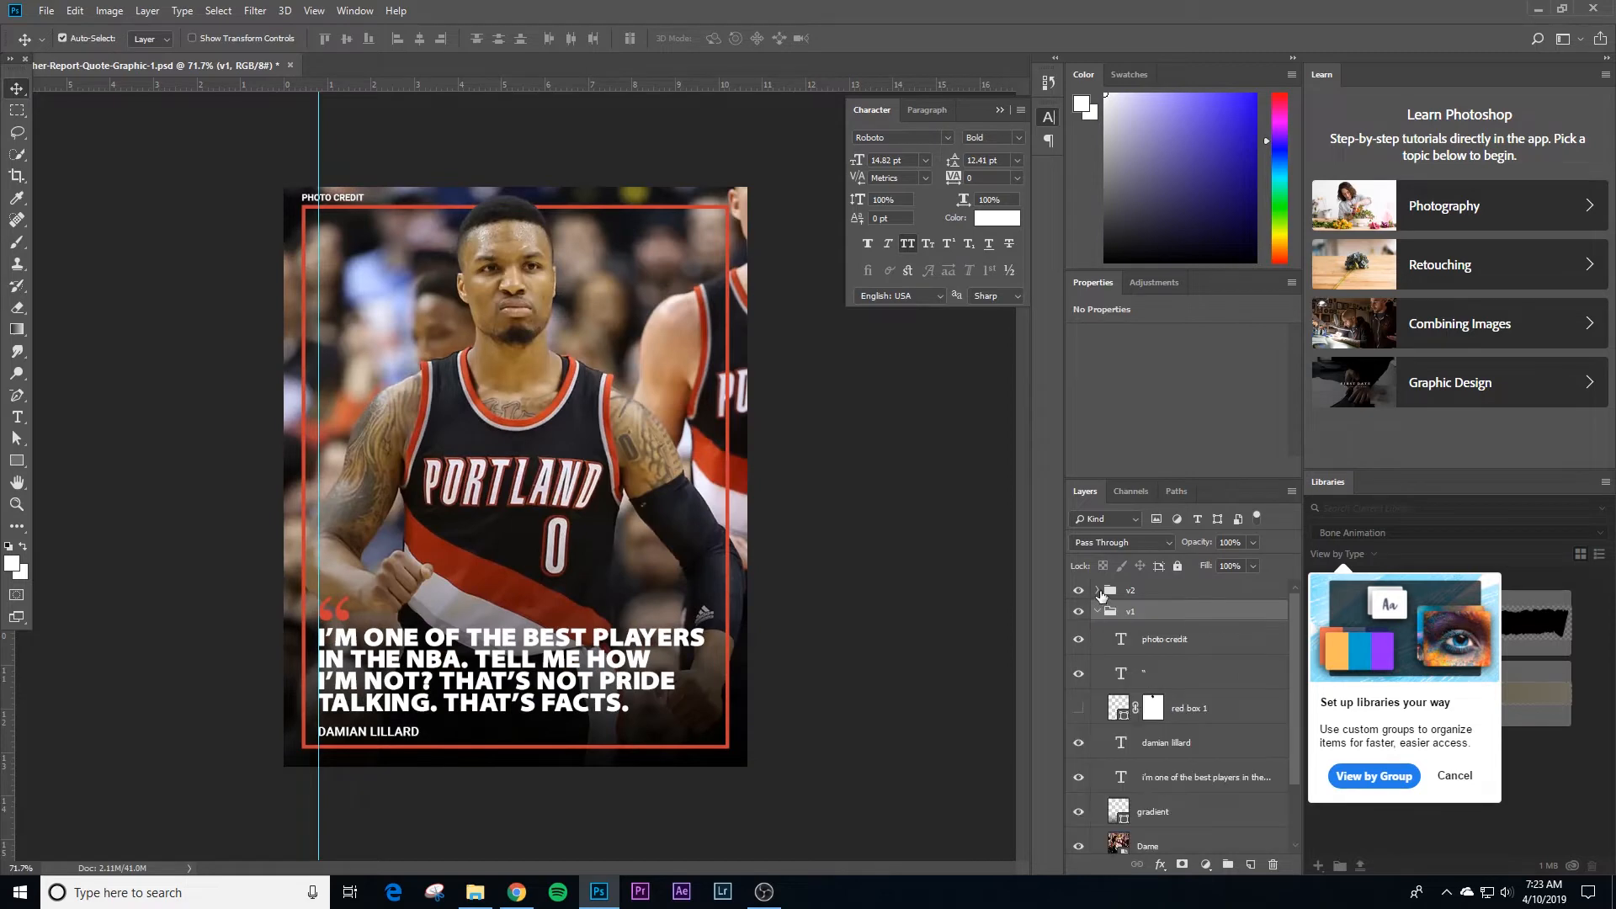
left_click(823, 451)
left_click(731, 404)
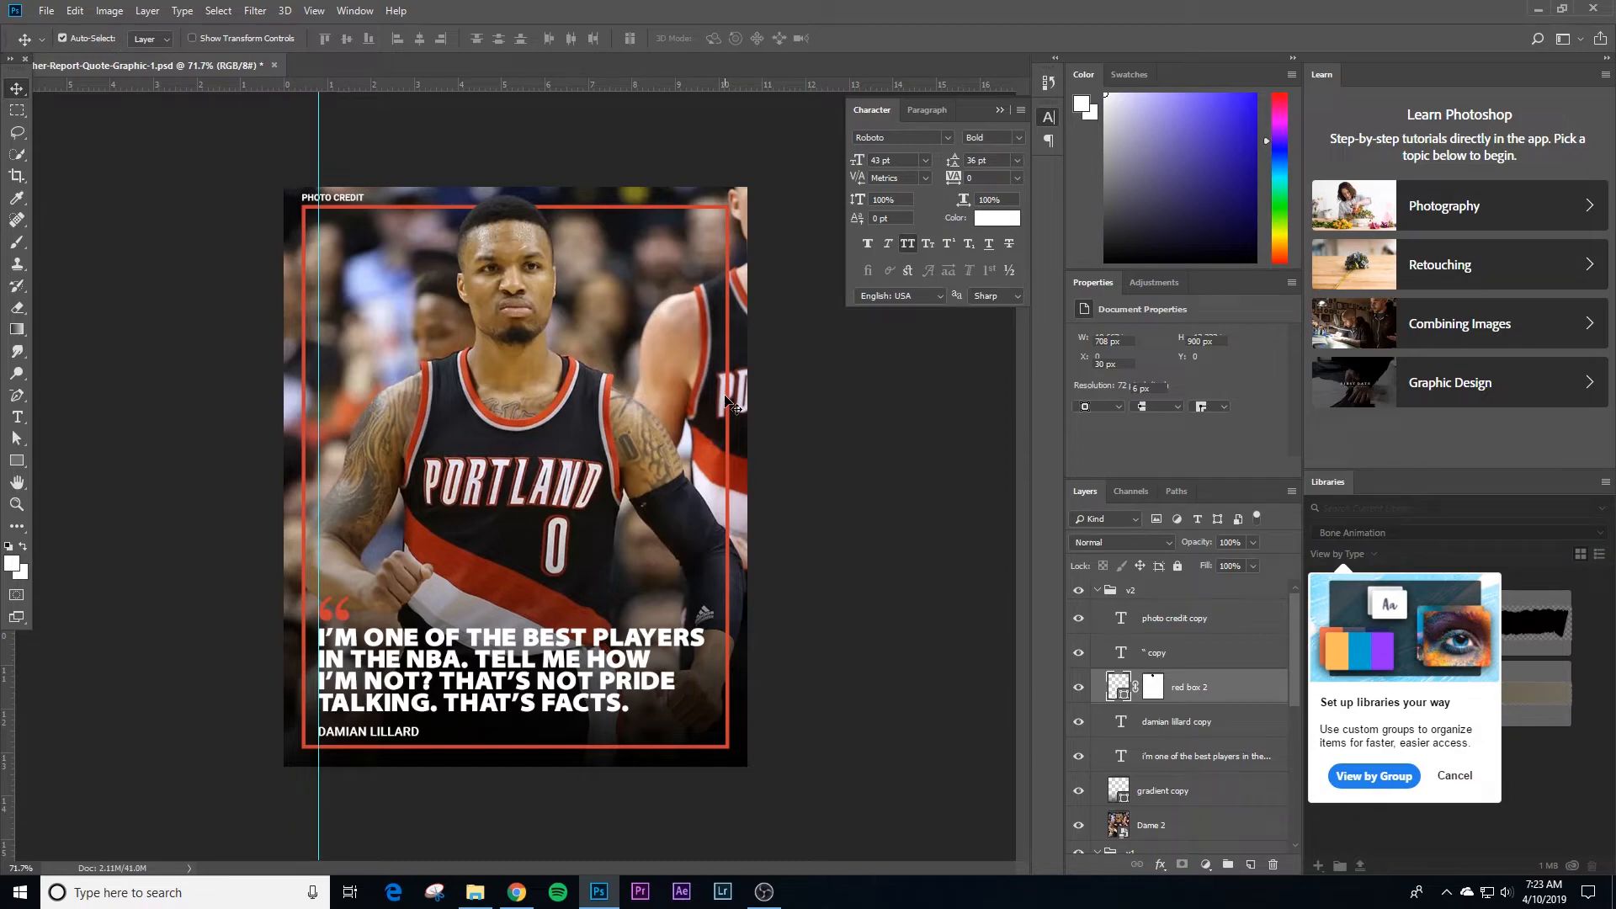
Step: Switch to Chrome and copy the Dwyane Wade on Dirk Nowitzki quote image from the Bleacher Report Facebook post
left_click(517, 891)
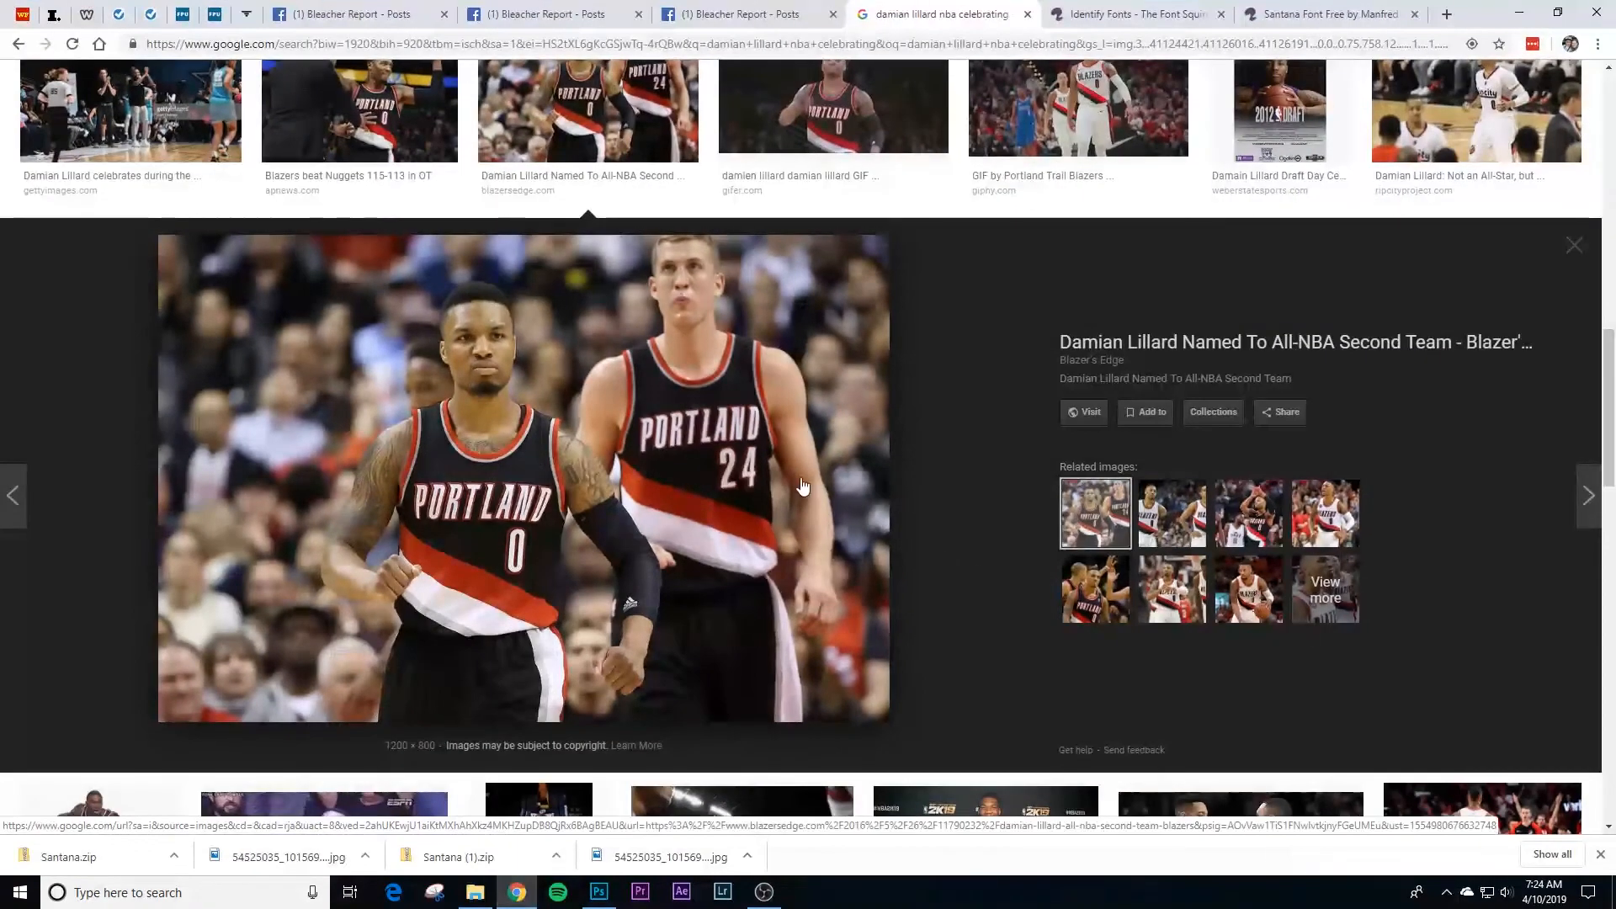
left_click(580, 16)
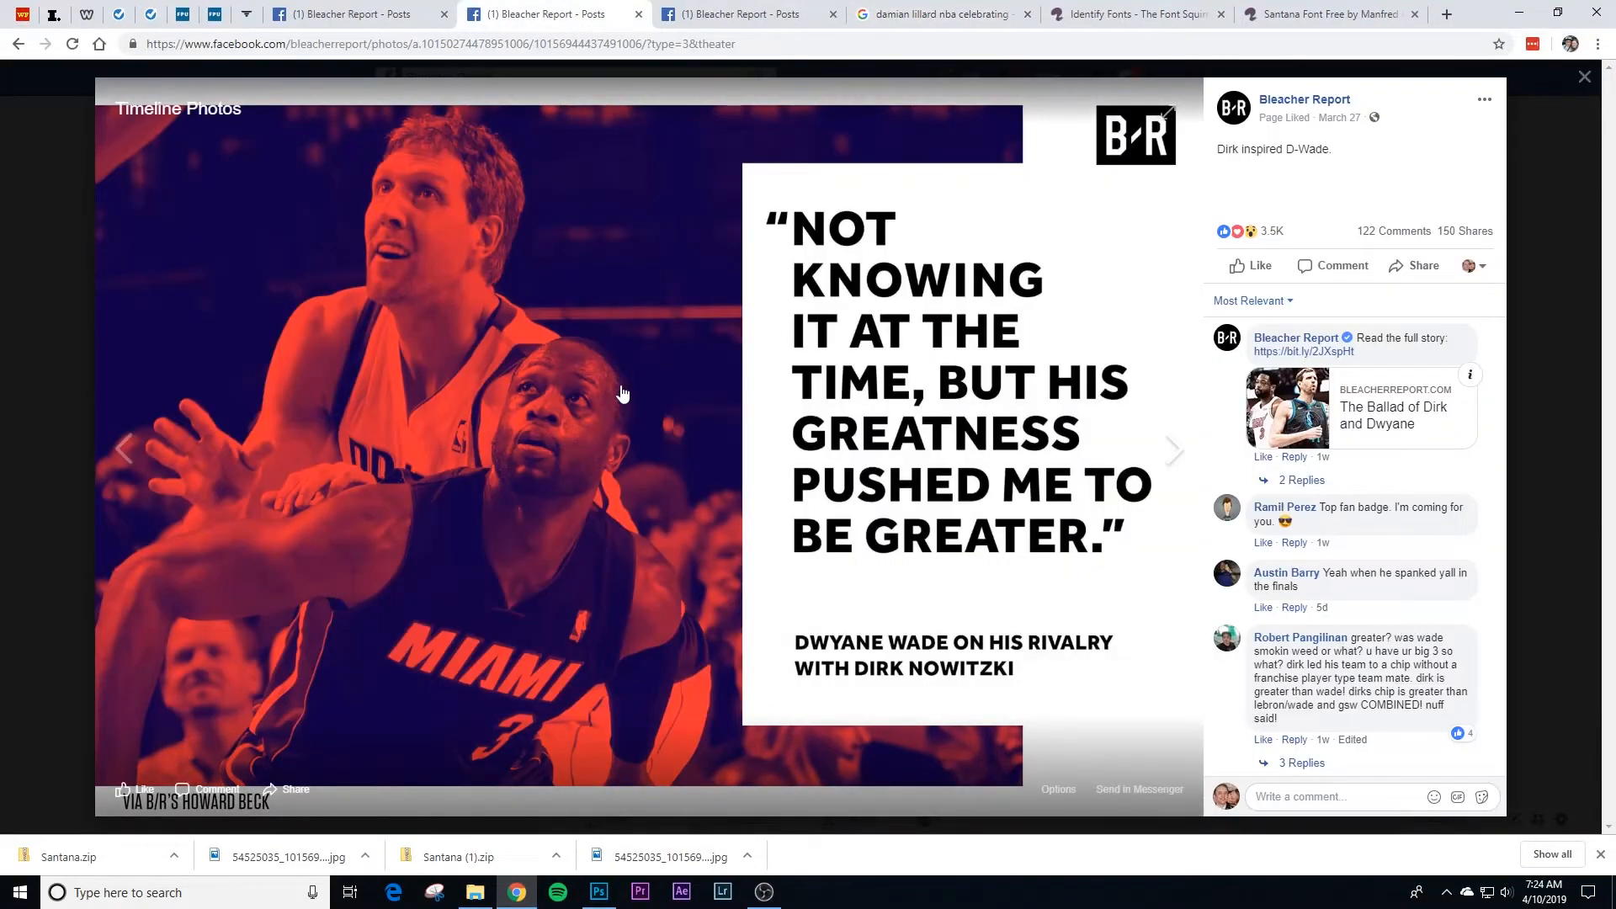
right_click(622, 393)
left_click(665, 438)
Step: Switch back to Photoshop, create a 2048 x 1365 pixel clipboard-sized document, and paste the copied quote graphic into it
left_click(598, 892)
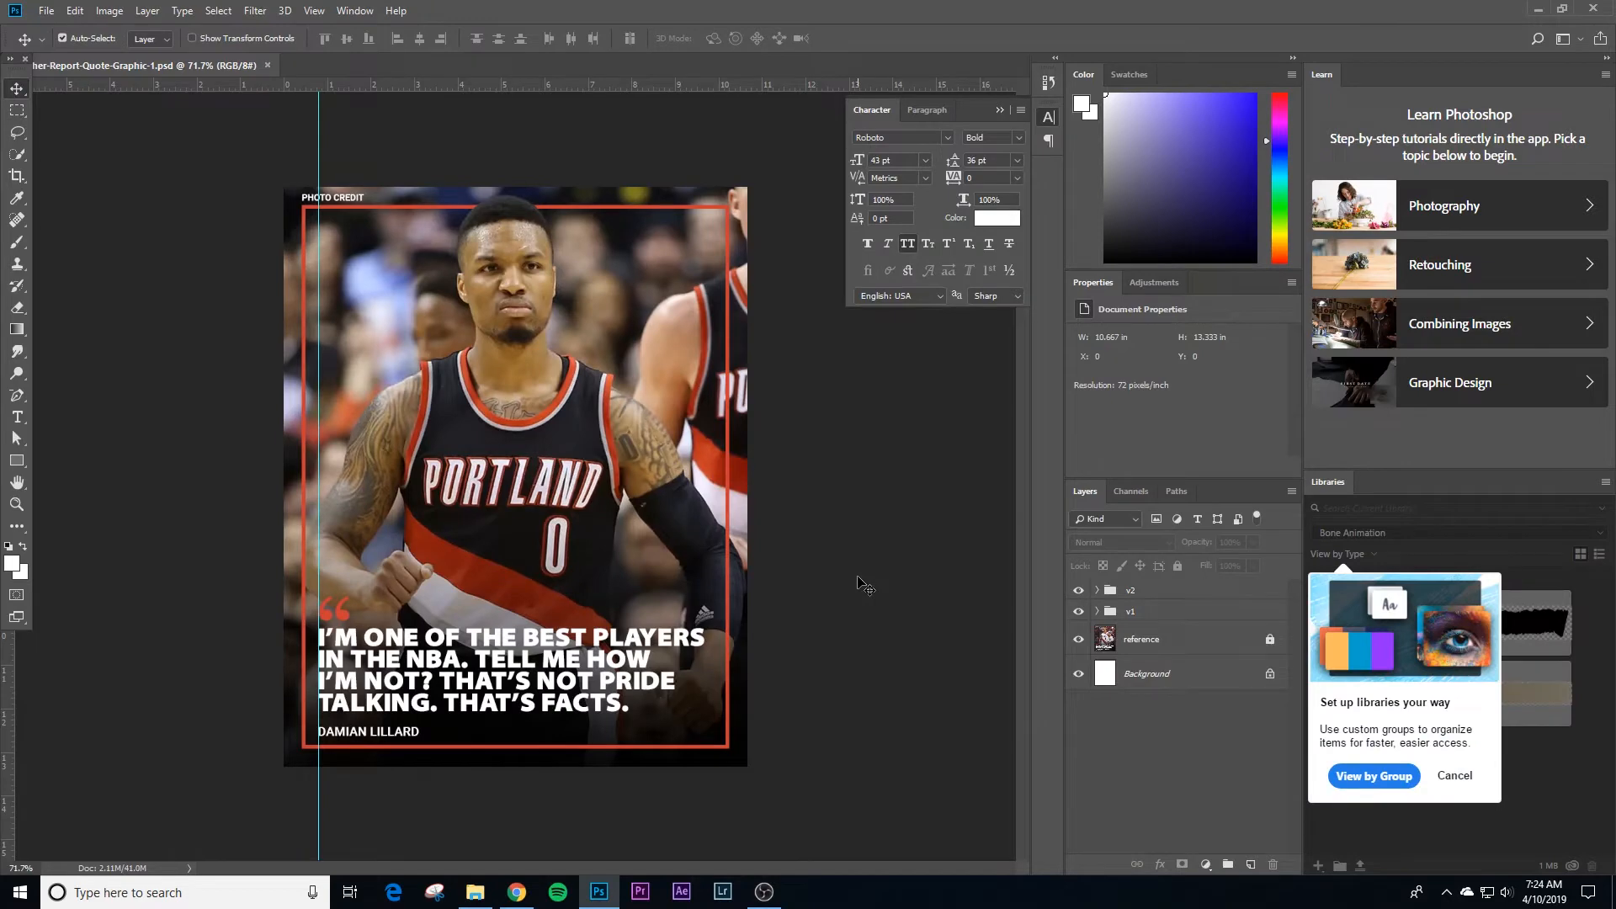
key("ctrl+n")
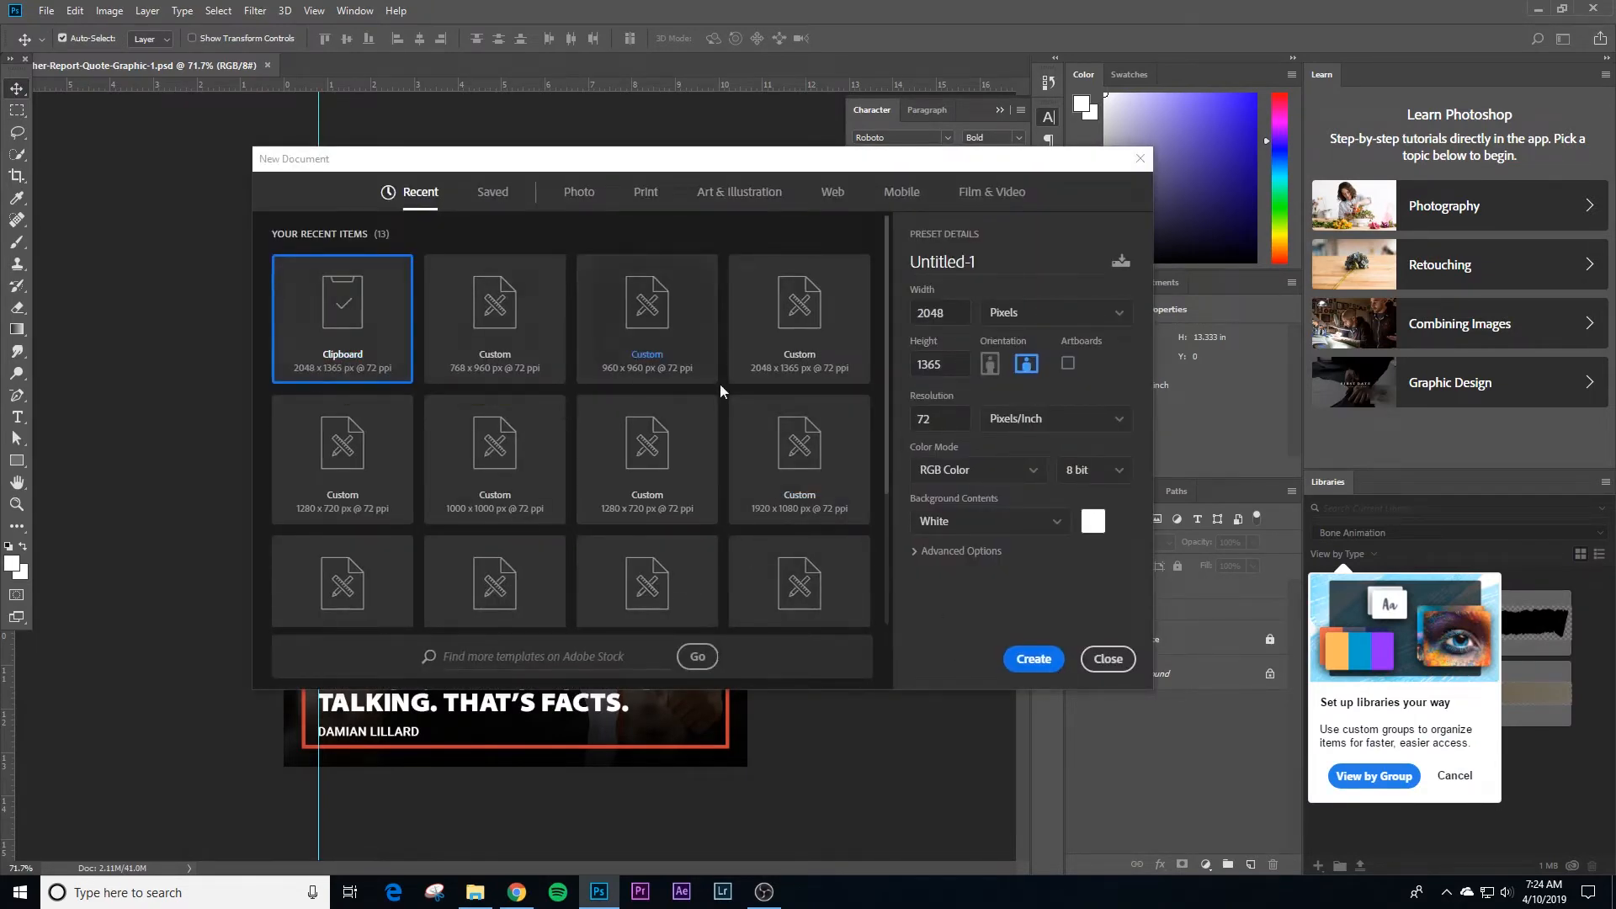
left_click(1042, 660)
key("ctrl+v")
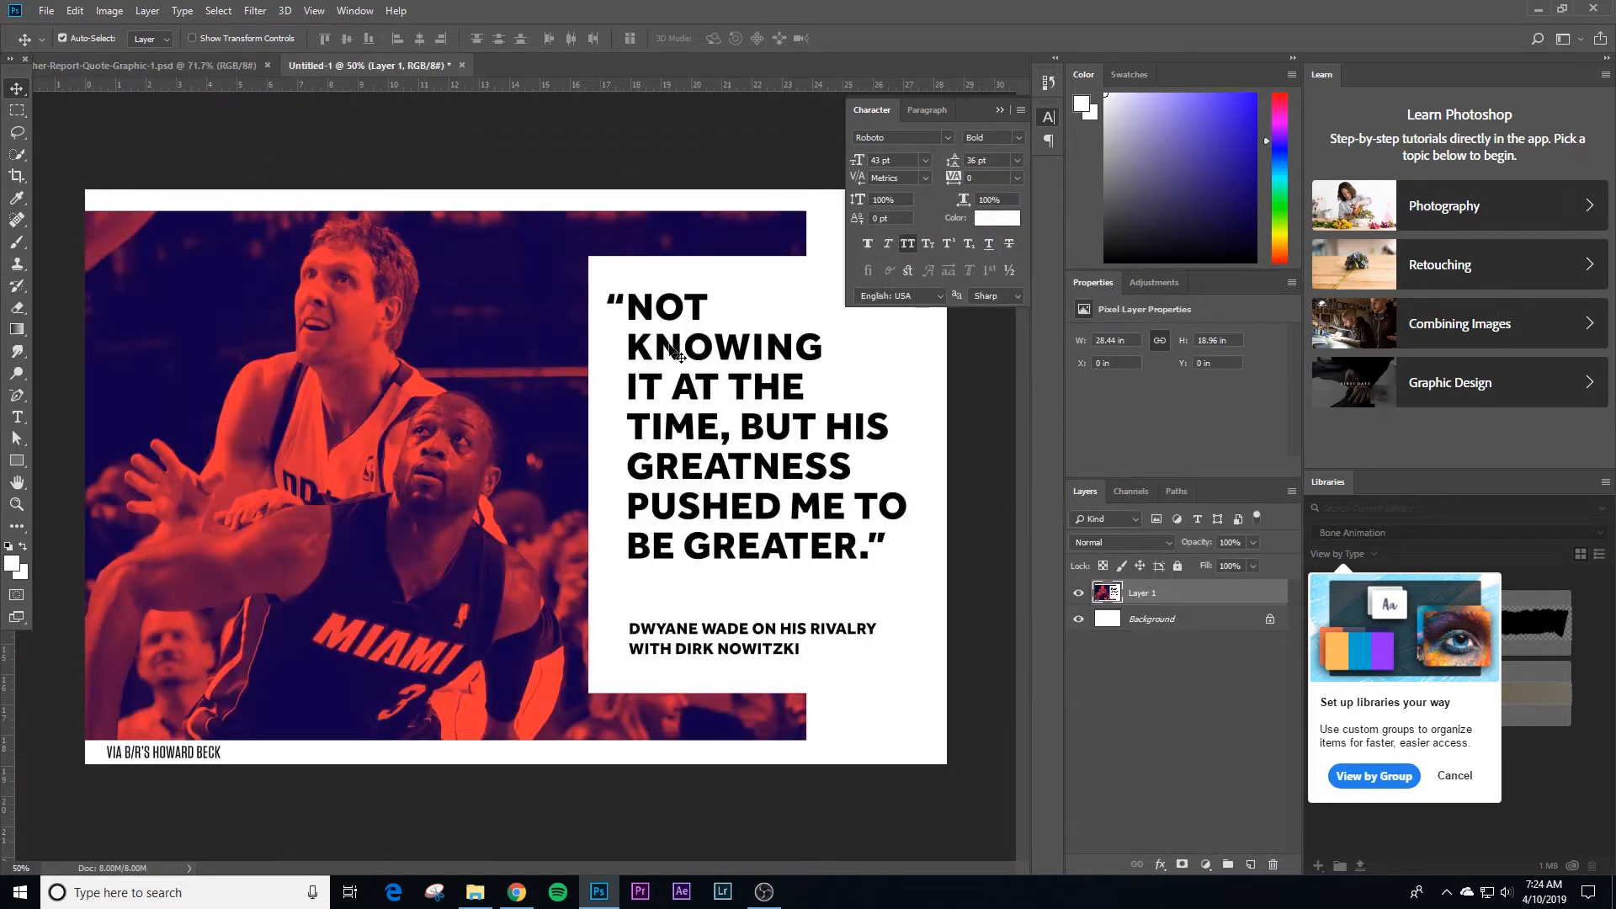
Step: Resize the image to 1500 x 1000 pixels, keeping its proportions and the 72 pixels/inch resolution
left_click(1000, 110)
left_click(685, 186)
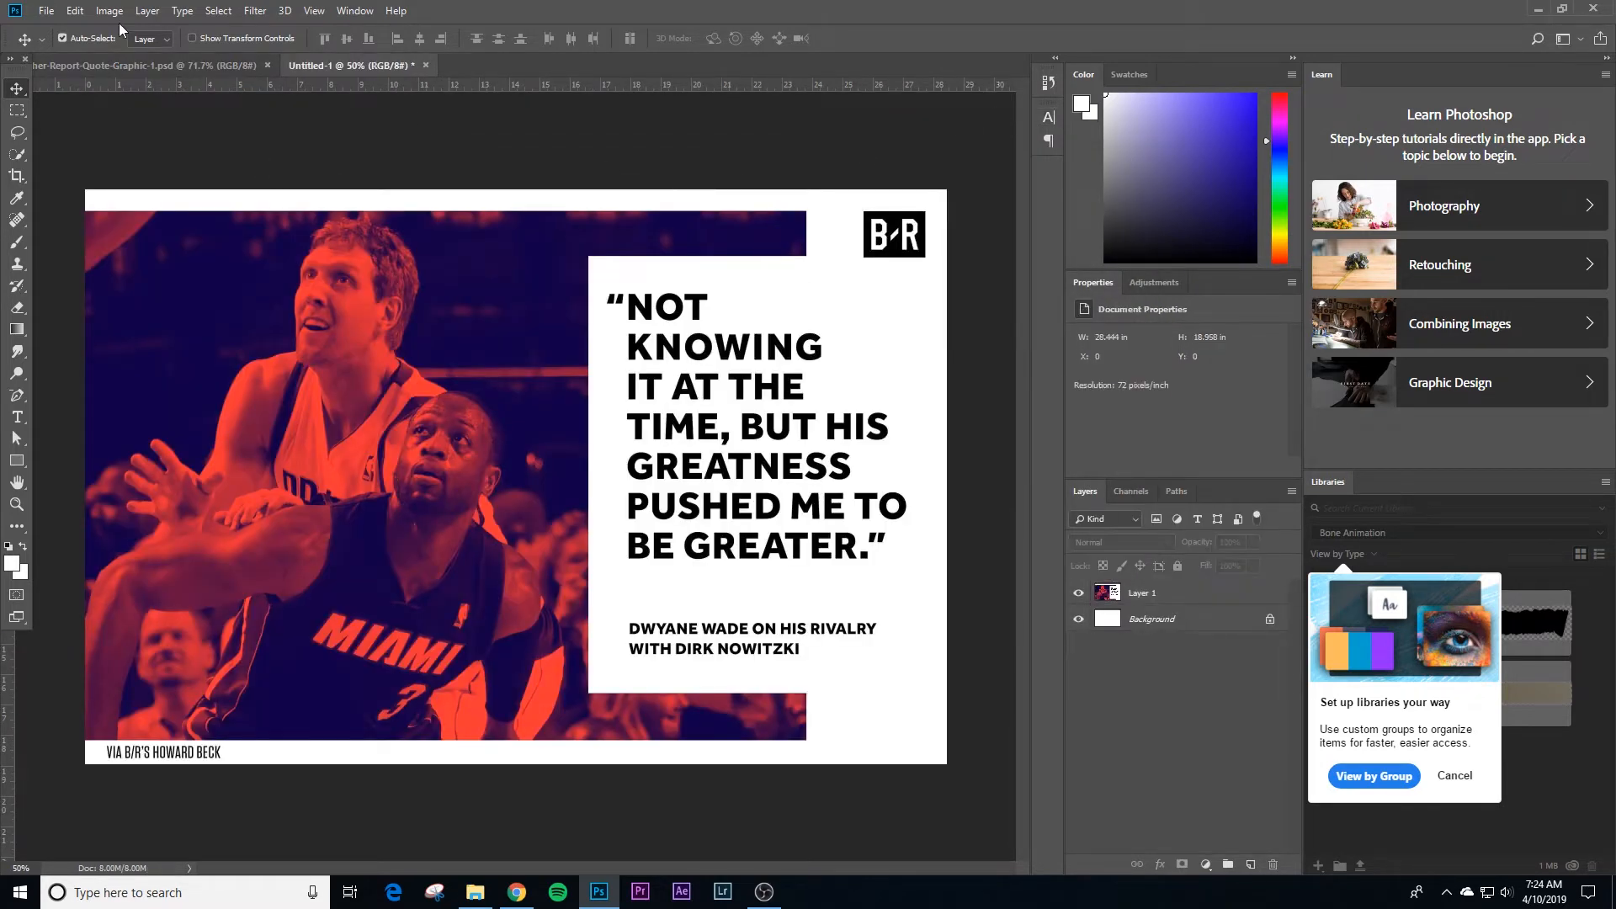
left_click(111, 11)
left_click(135, 136)
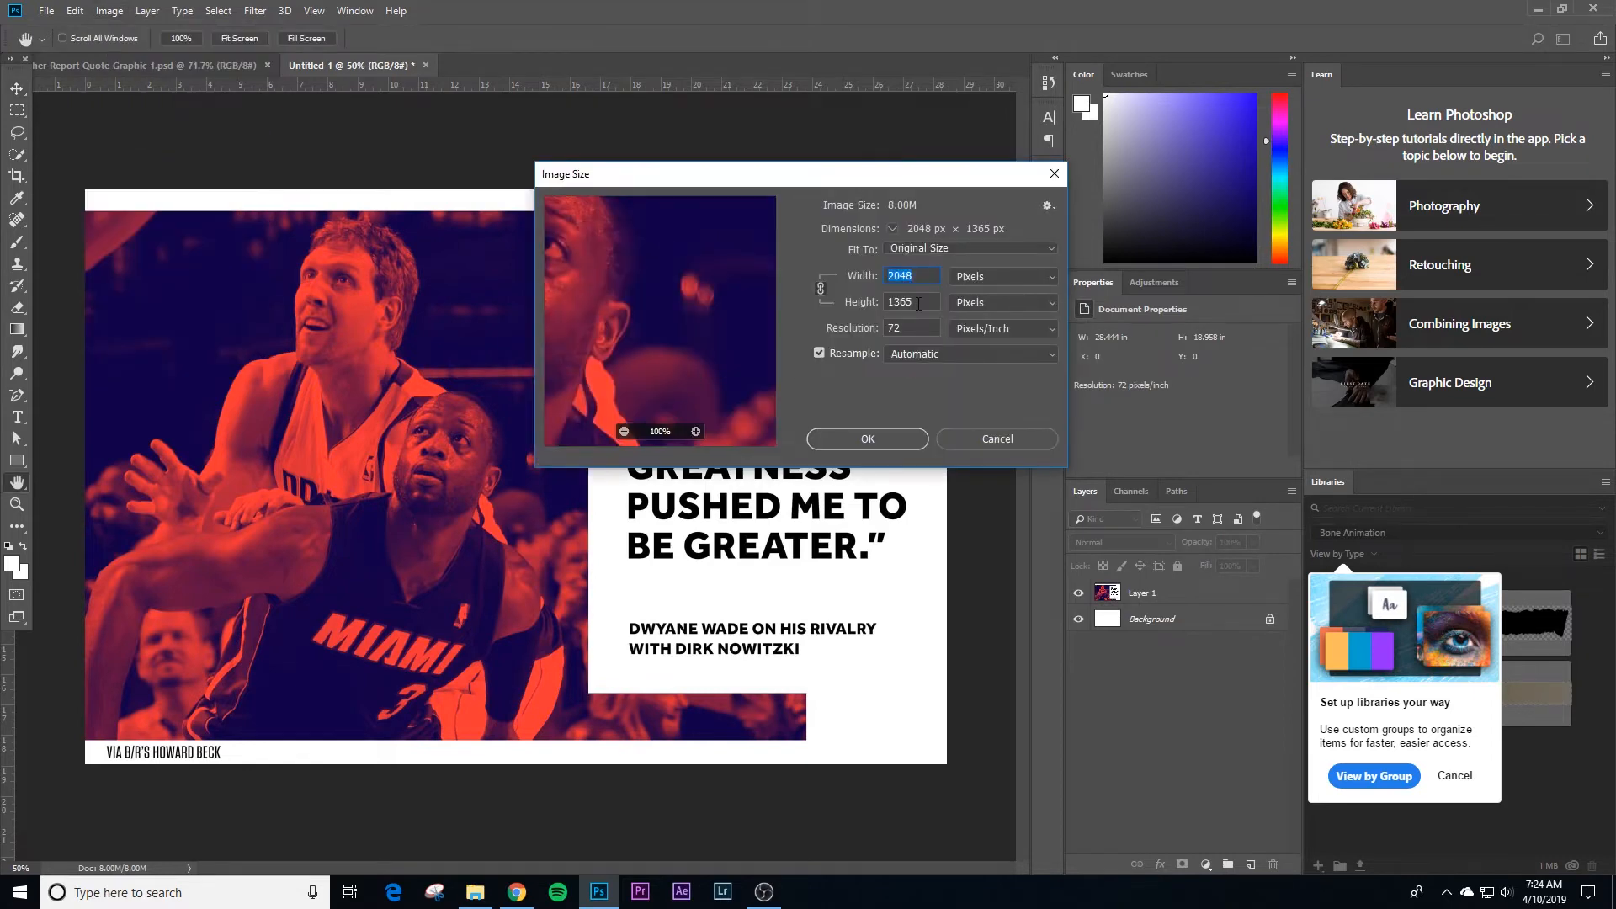
left_click(918, 304)
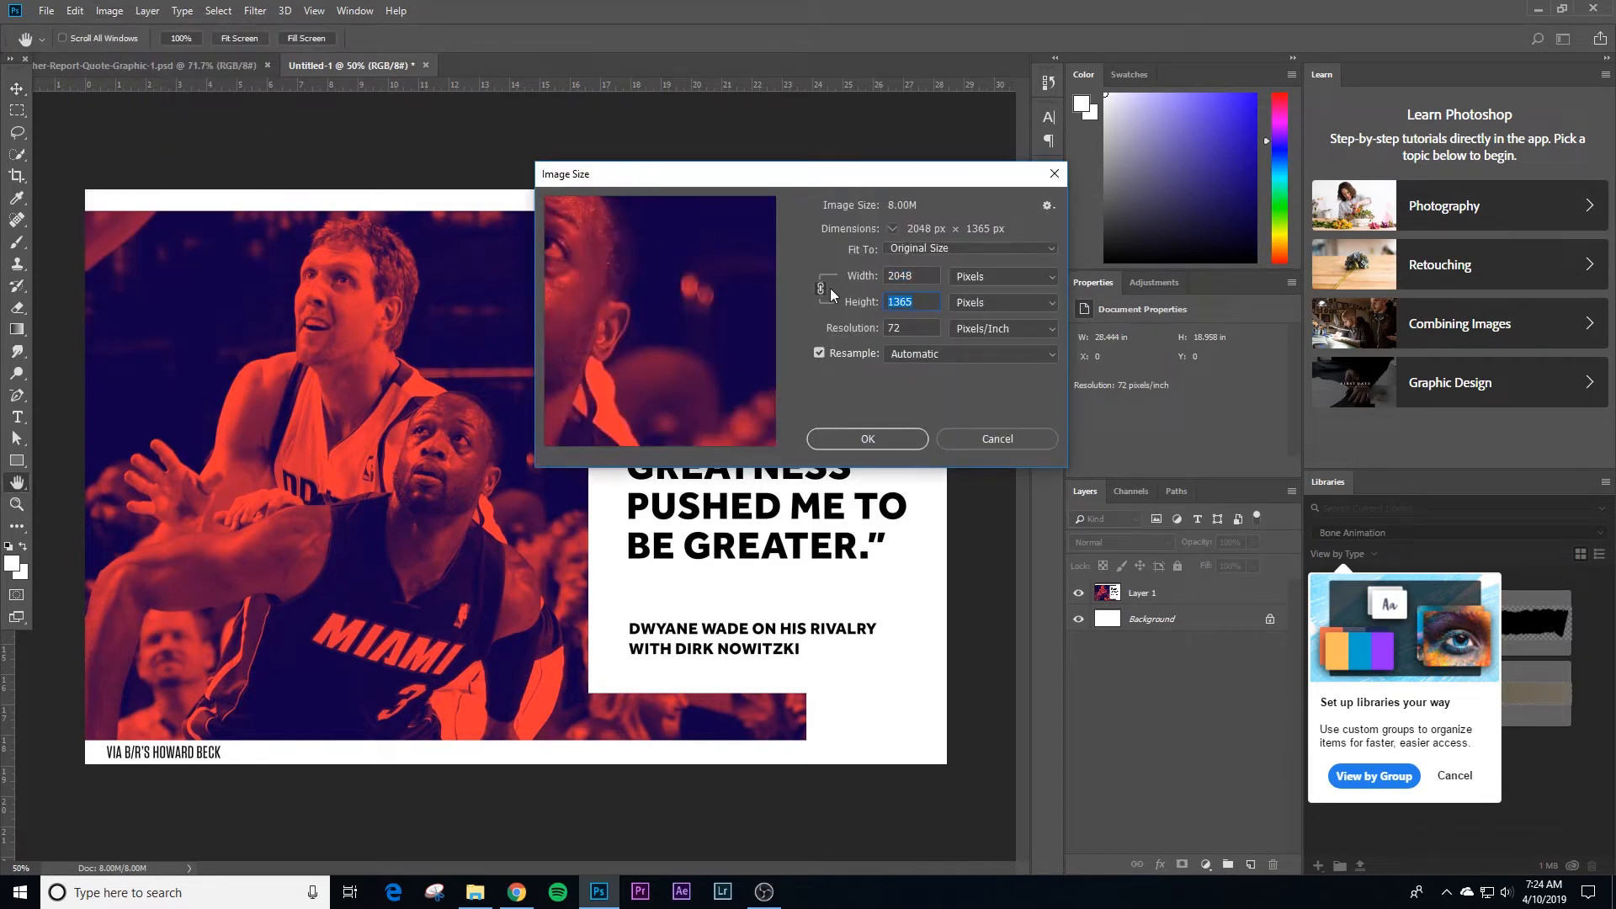
type("1000")
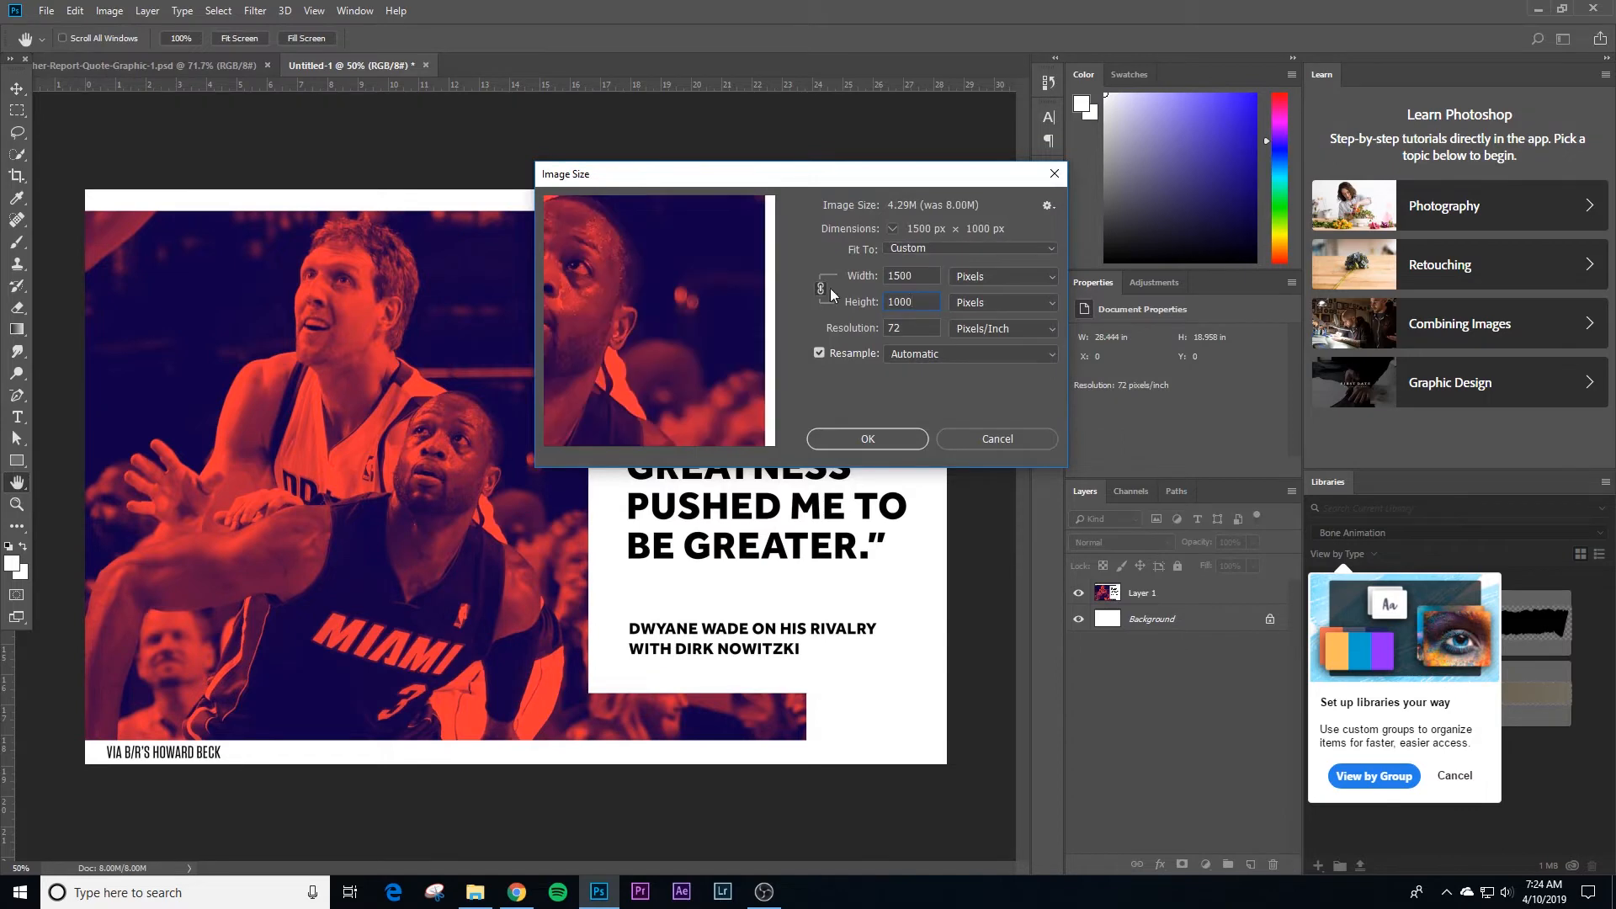
left_click(860, 438)
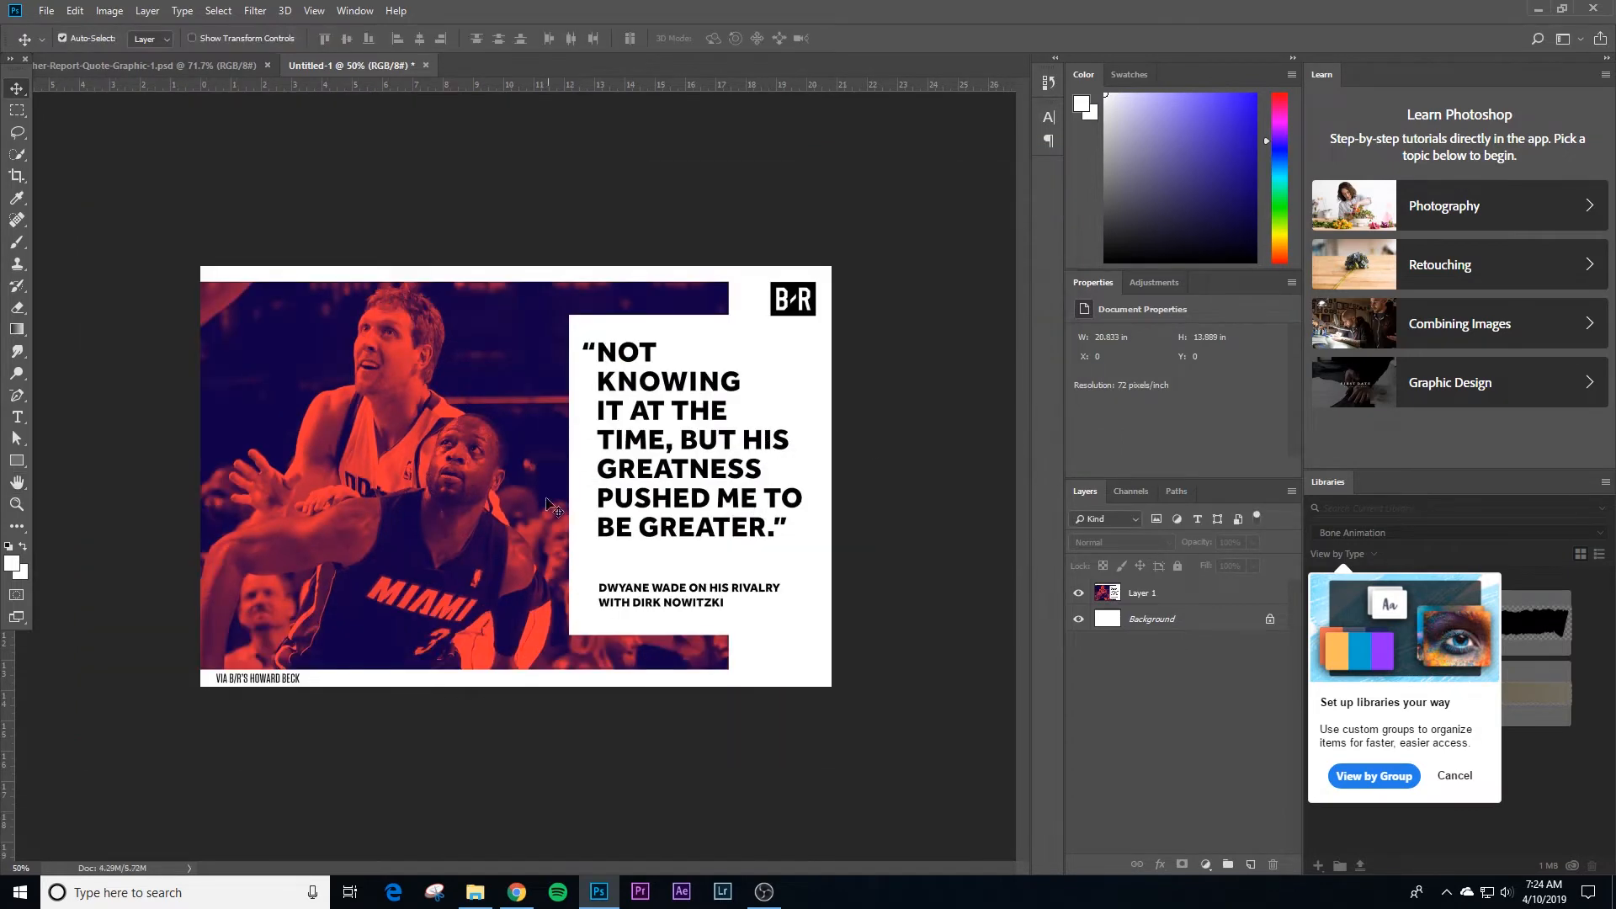
Step: Rename the pasted quote graphic's layer "reference" and lock it
left_click(569, 473, "ctrl")
left_click_drag(537, 452, 548, 452)
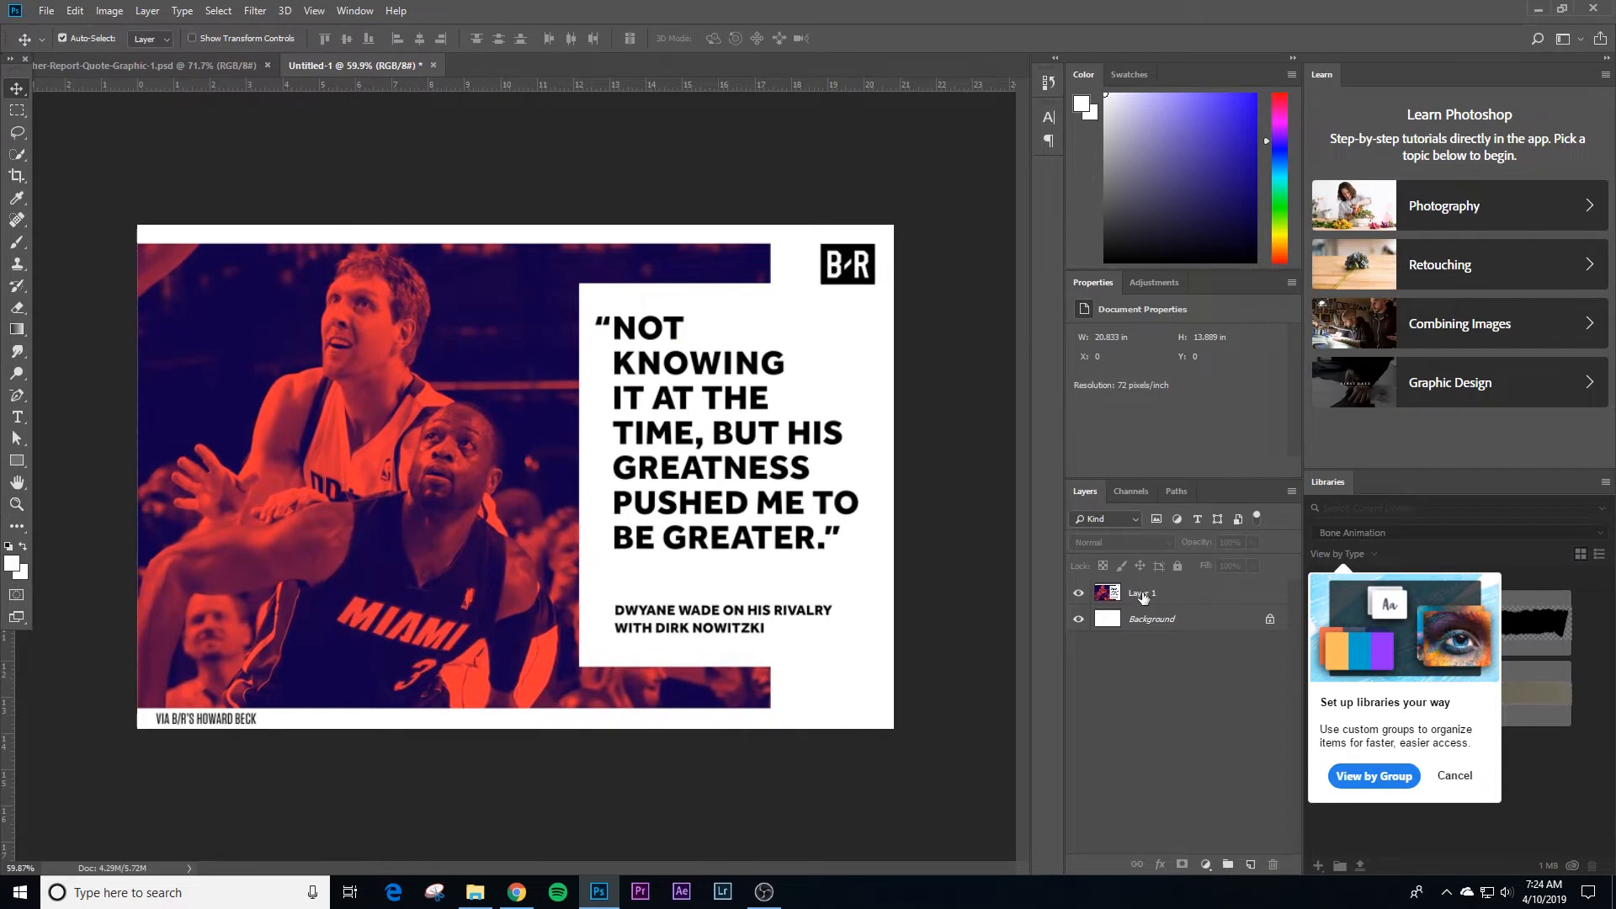
double_click(1141, 594)
type("reference")
key("Return")
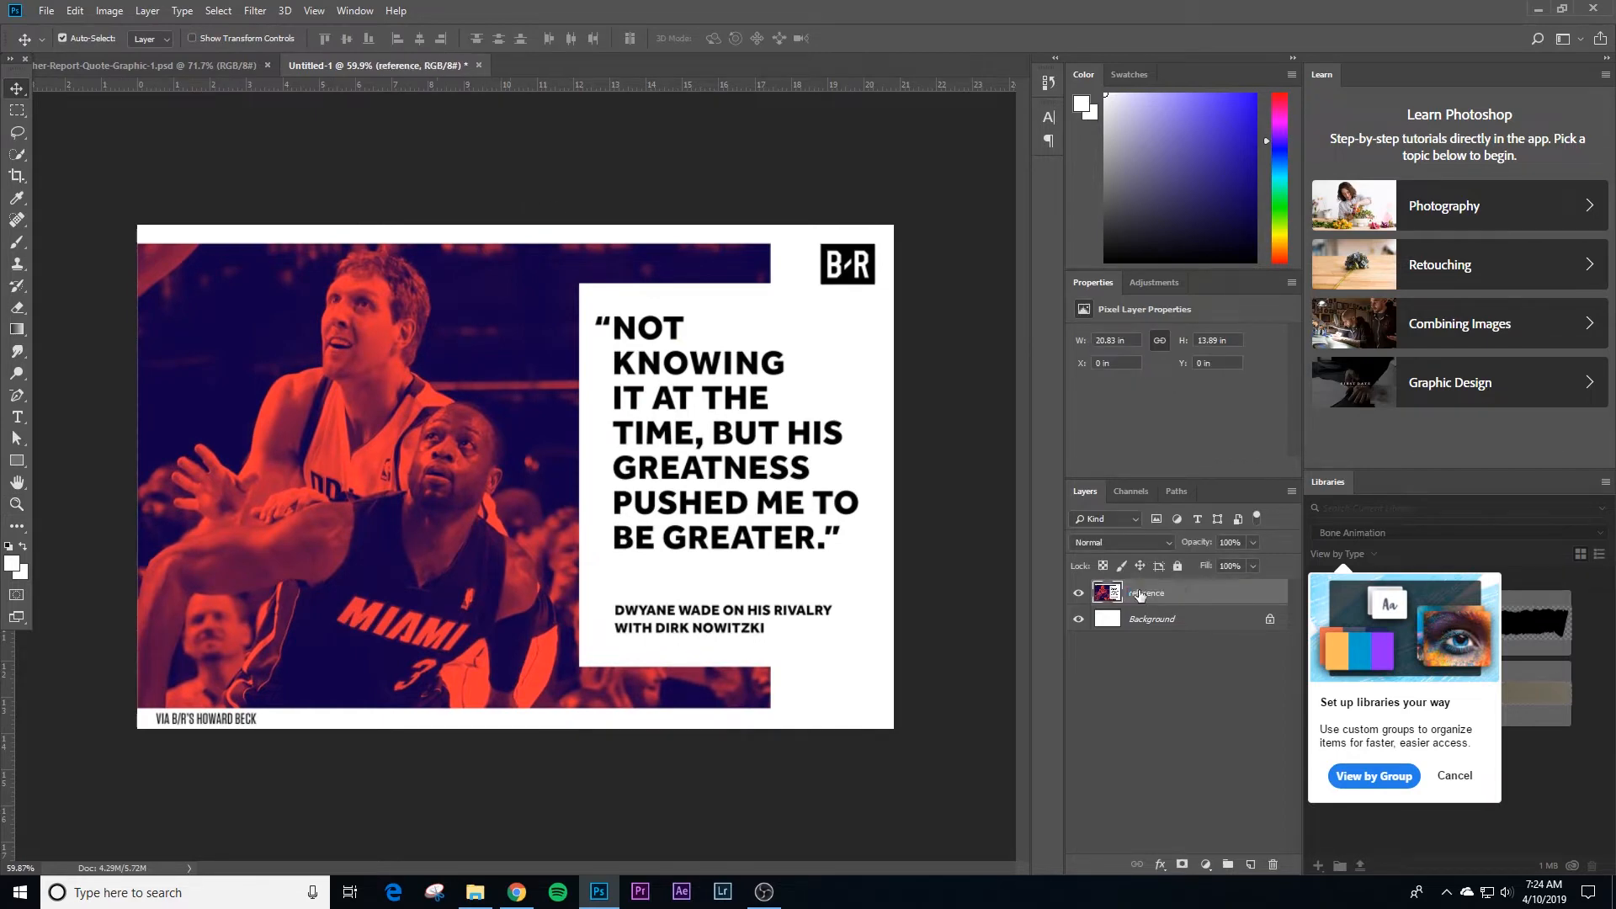
left_click(526, 201)
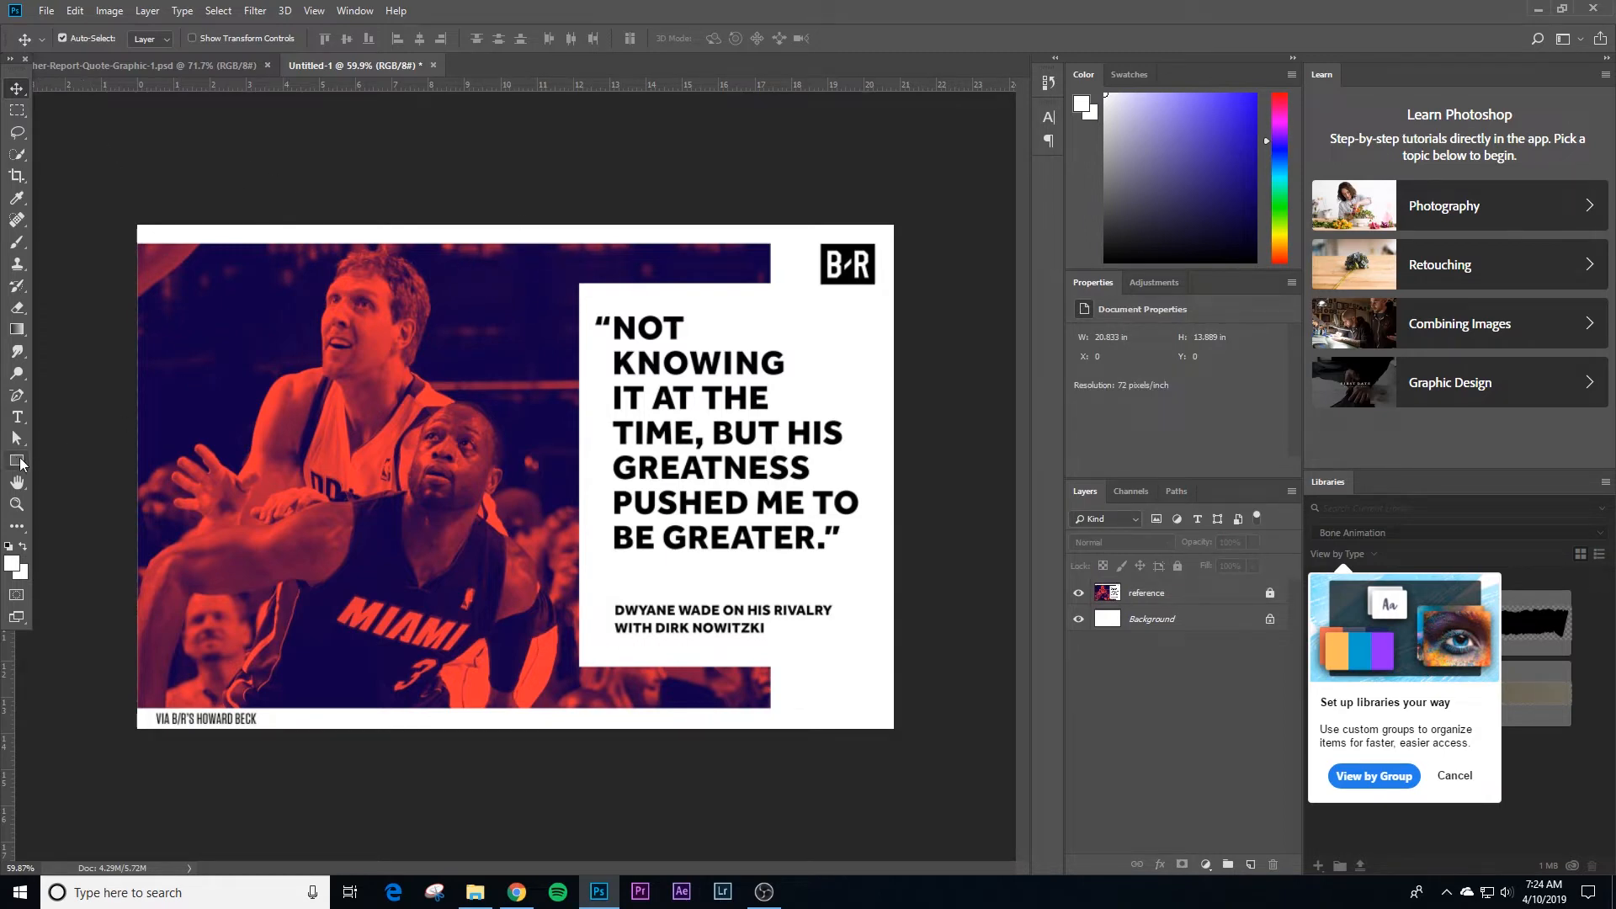
Step: Draw a rectangle about 1256 x 924 px over the reference photo and extend its outer edge past the canvas to about 1271 px wide
left_click(18, 461)
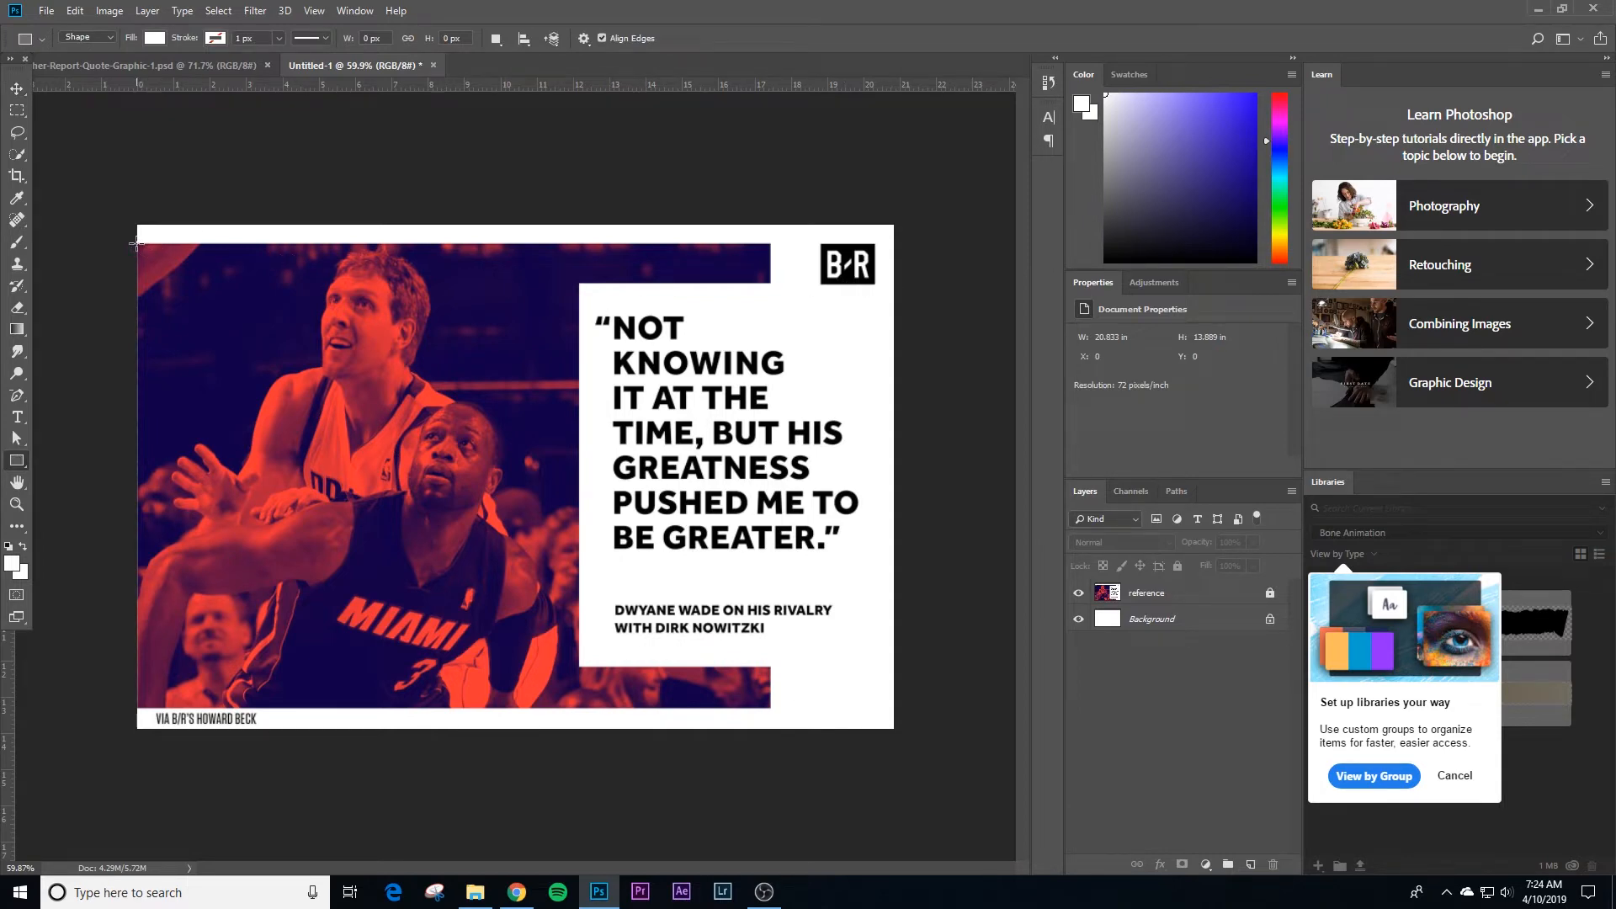
left_click_drag(136, 243, 768, 708)
key("v")
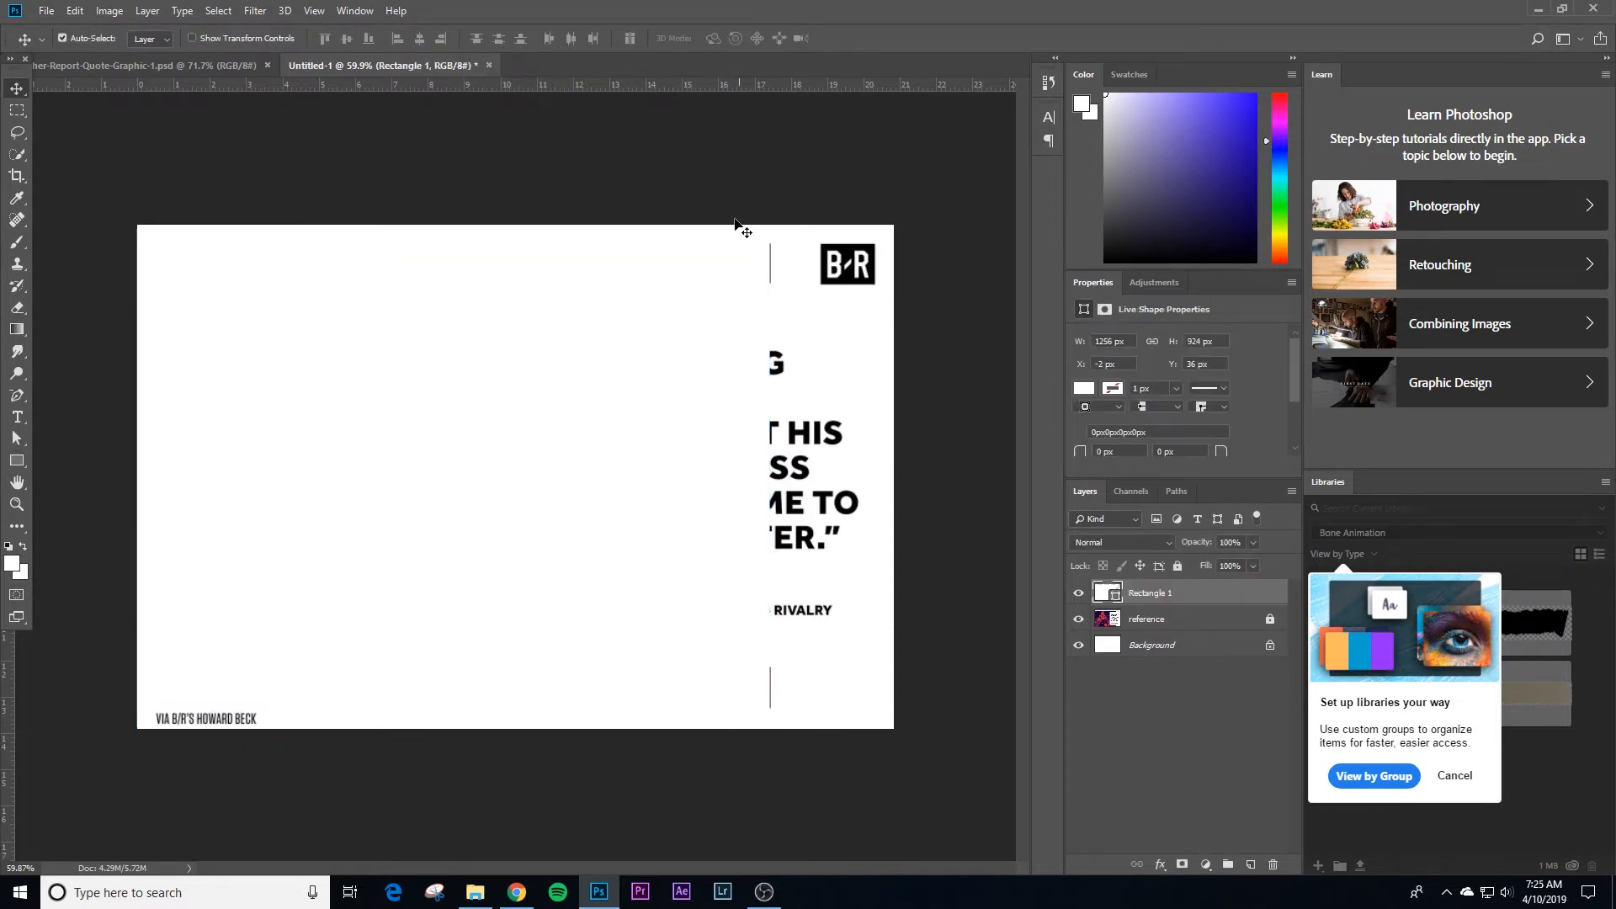
left_click(672, 354)
key("ctrl+t")
key("Return")
key("ctrl+t")
left_click_drag(137, 475, 129, 475)
key("Return")
Step: Fill the rectangle covering the photo with light gray
key("u")
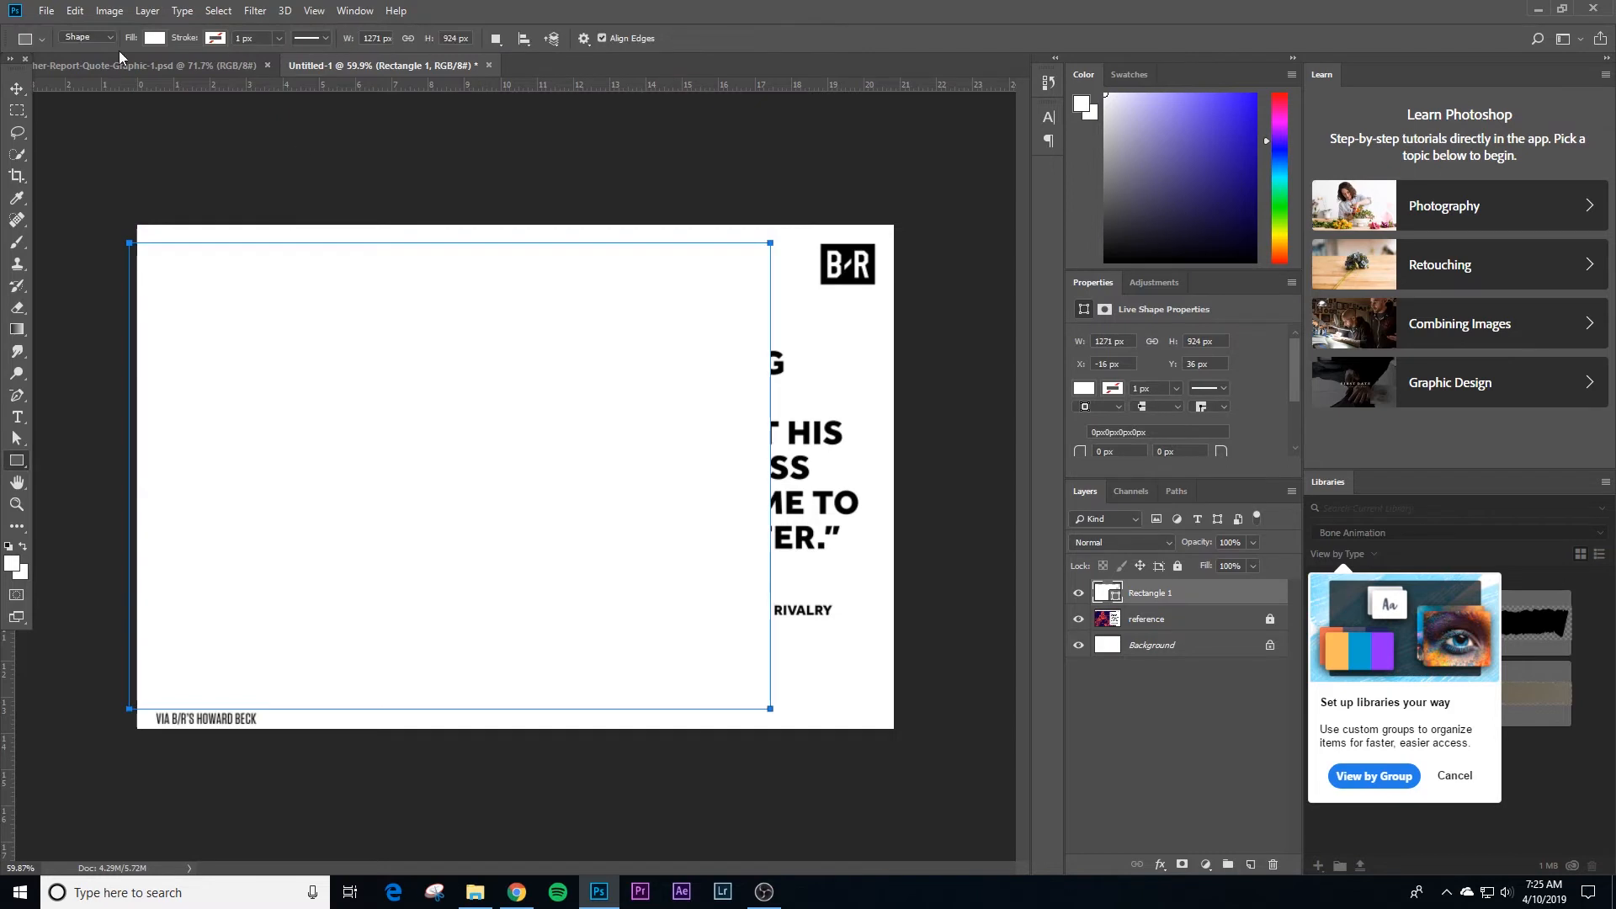
left_click(153, 38)
left_click(76, 162)
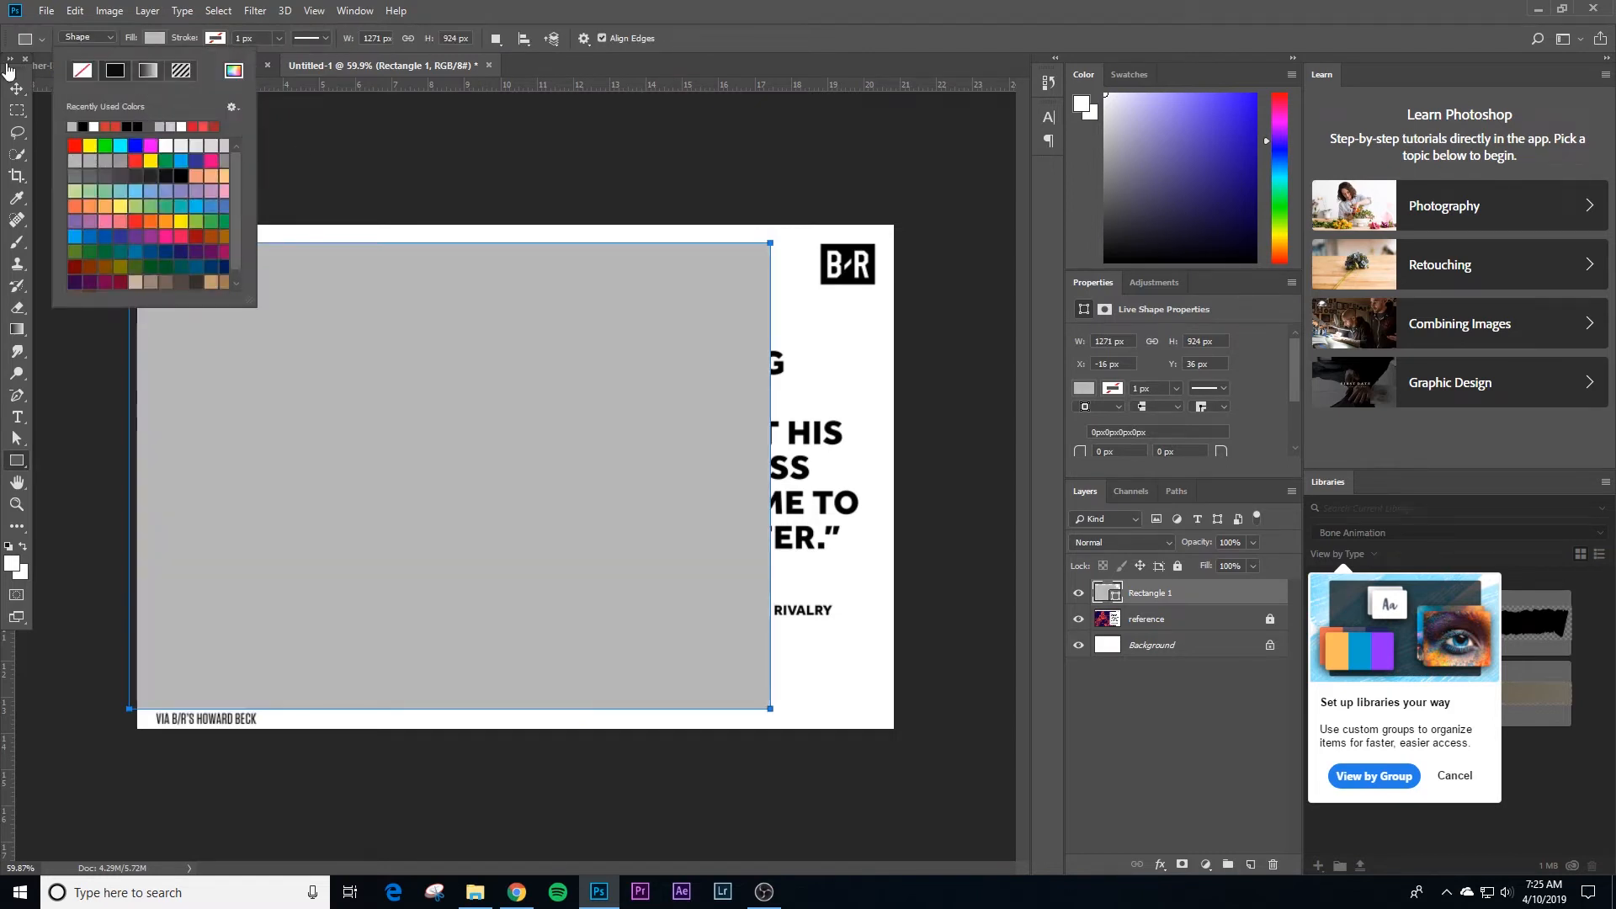
left_click(16, 89)
left_click(939, 384)
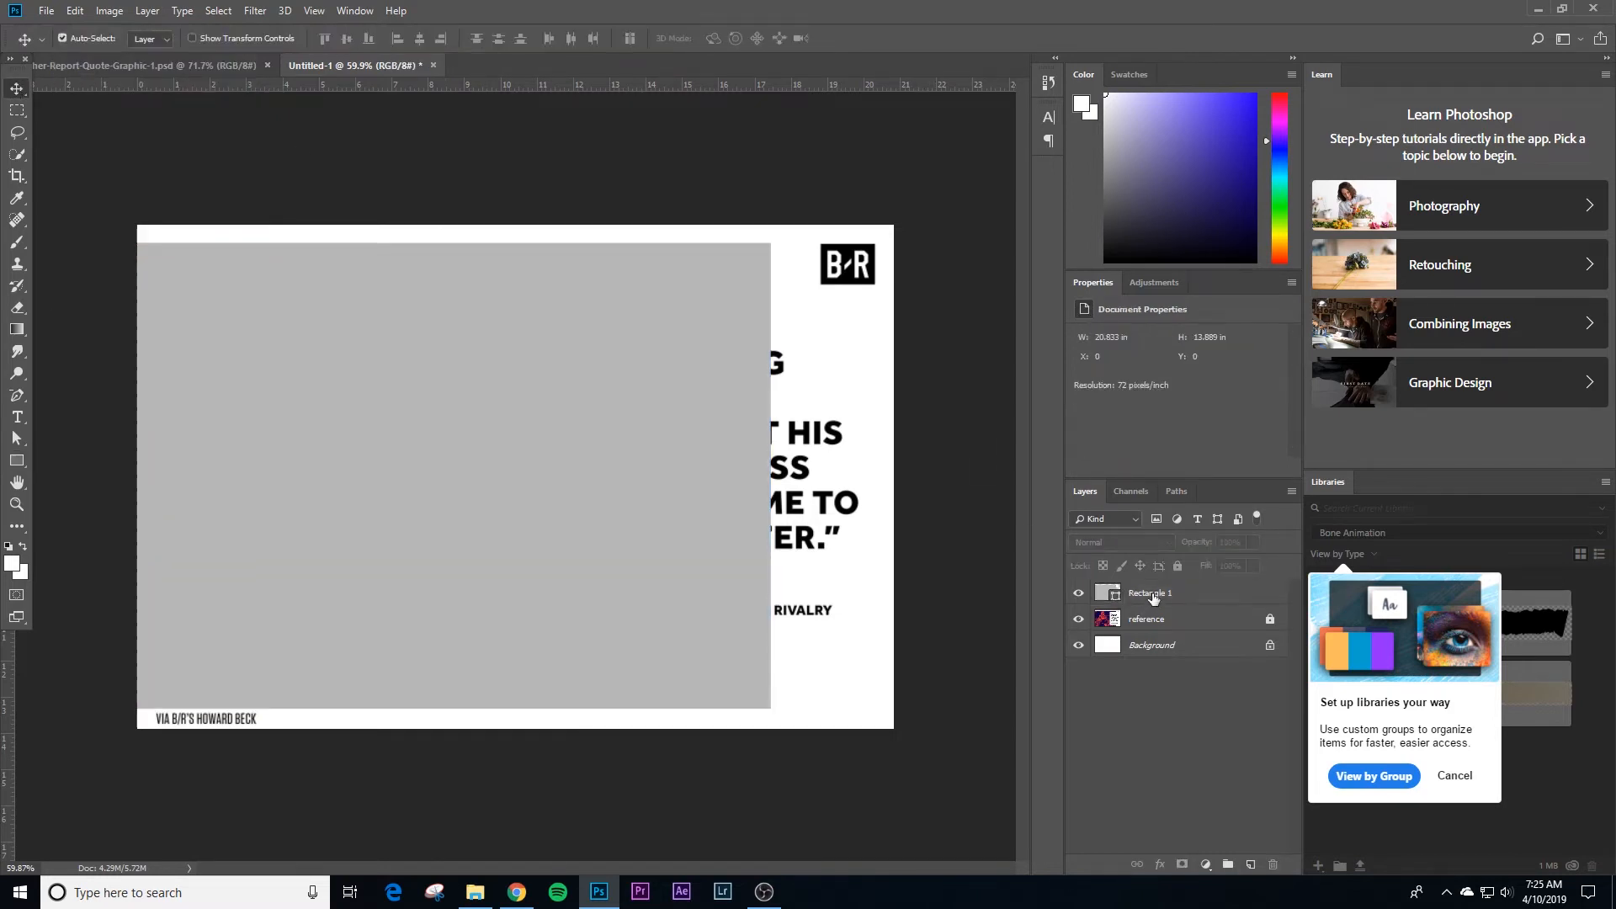
Step: Rename the gray rectangle's layer "photo mask" and hide it
double_click(1151, 593)
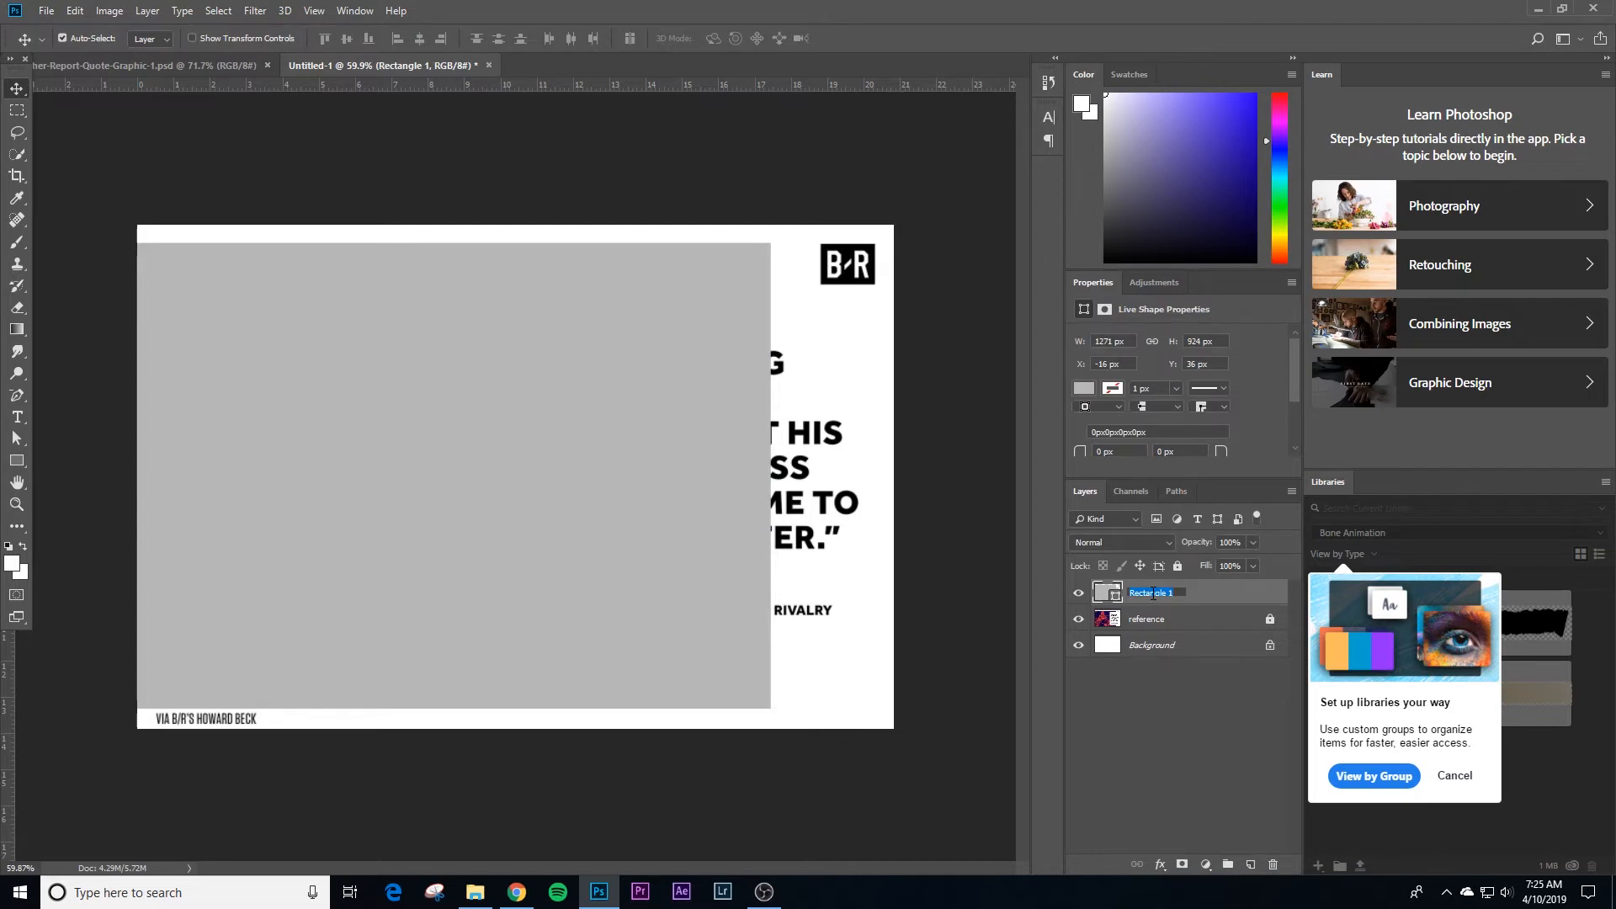
type("photo mask")
key("Return")
left_click(1077, 593)
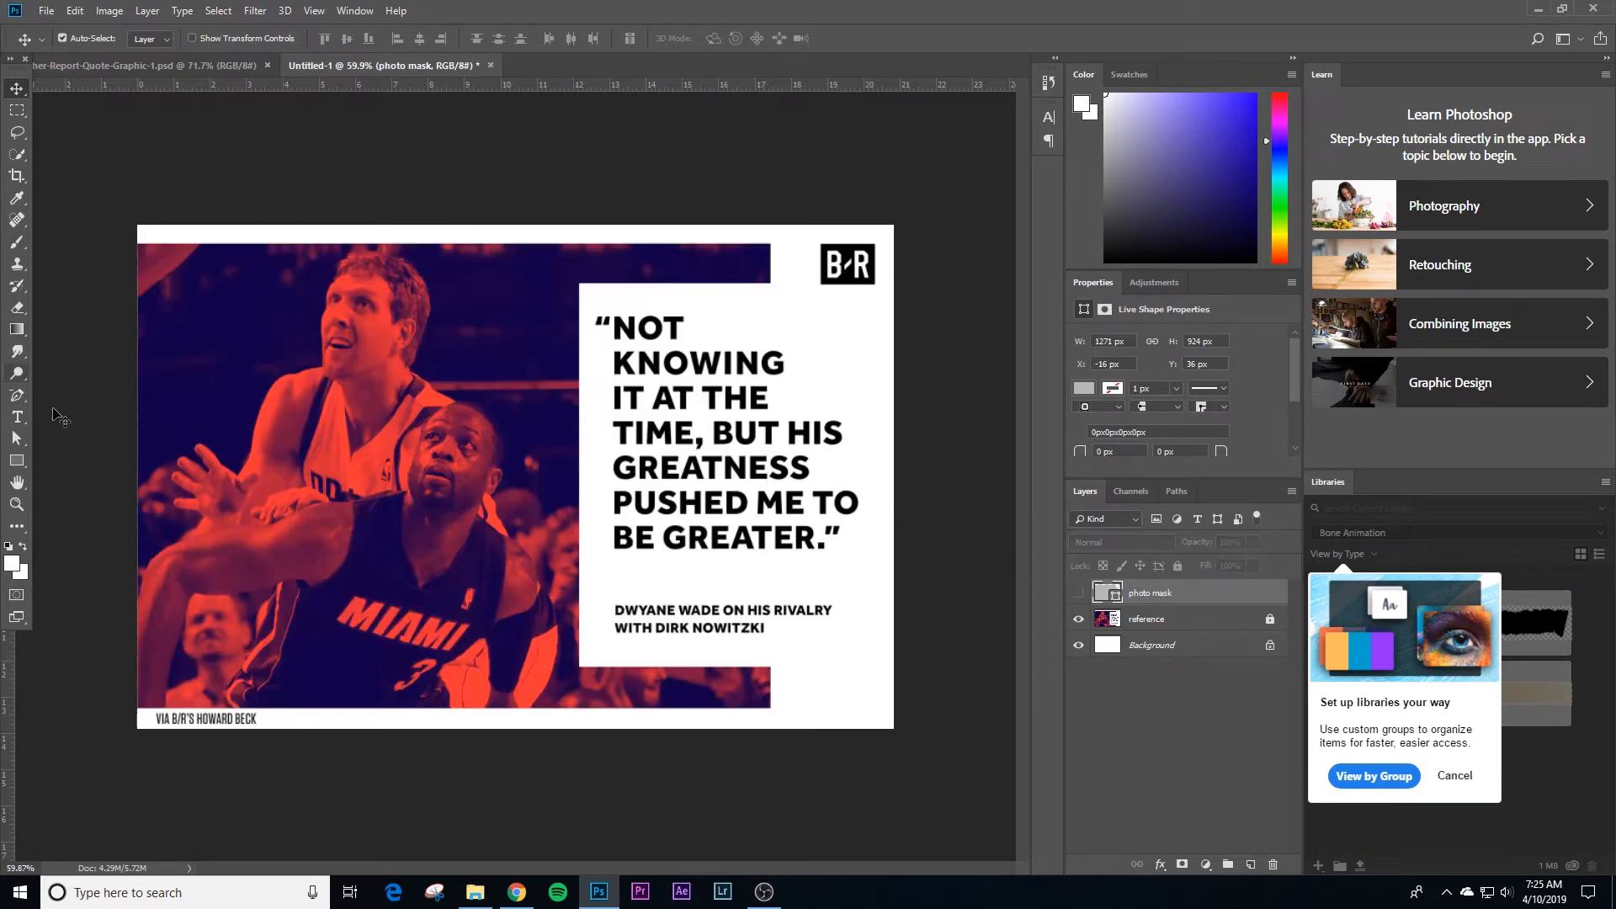
Step: Draw a white rectangle about 641 x 754 px over the reference's quote box and extend its upper edge to about 762 px high
left_click(87, 402)
left_click(17, 460)
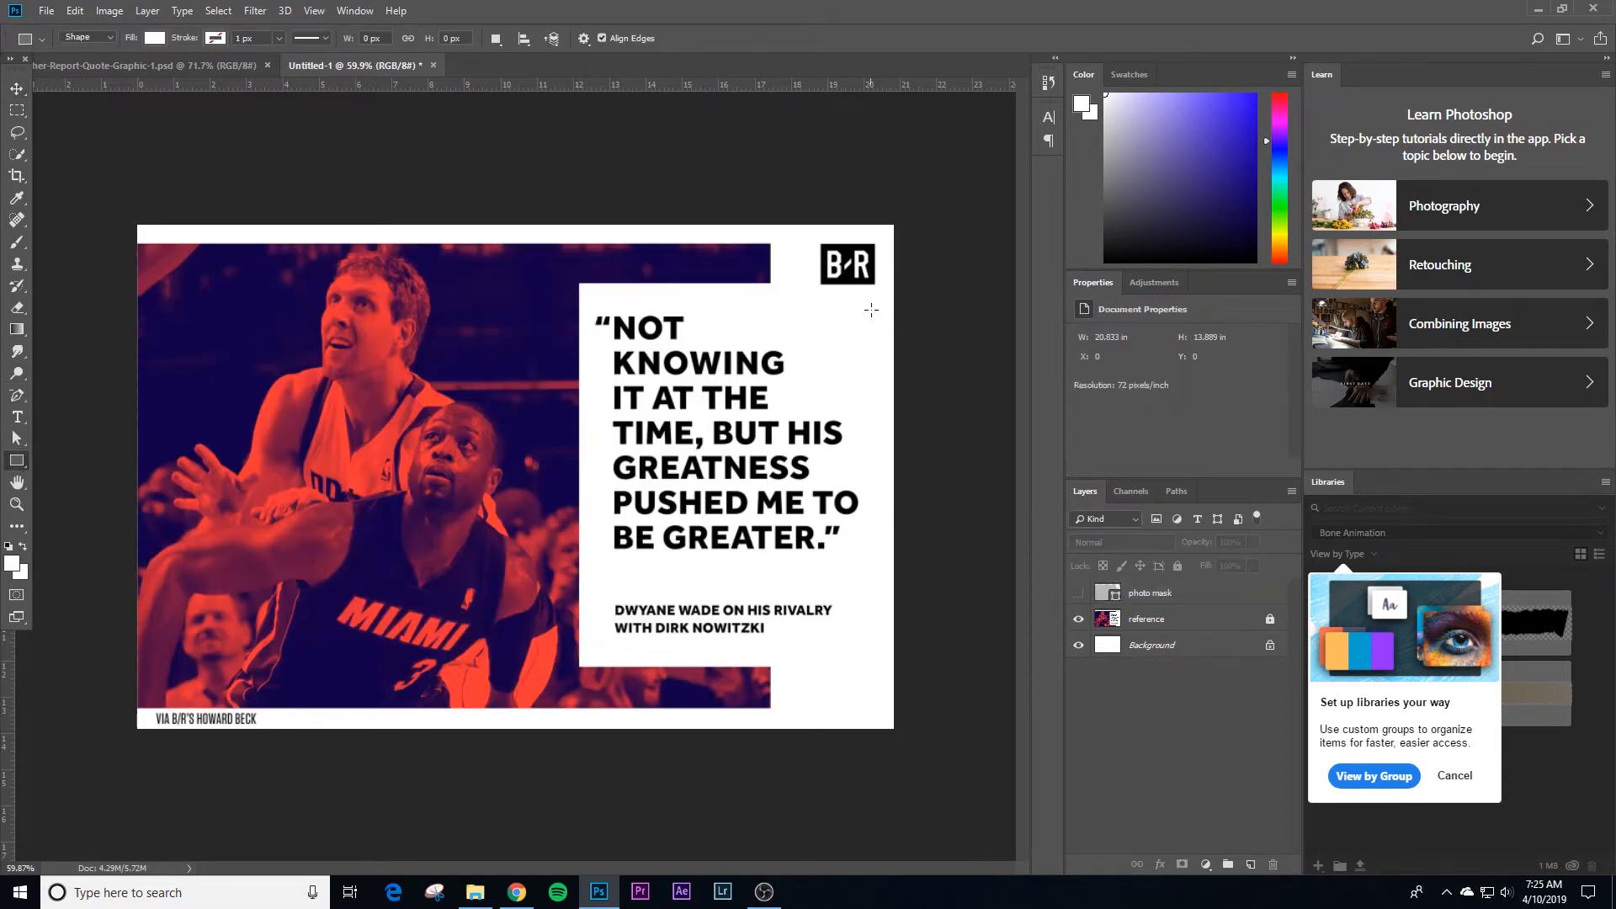
left_click_drag(901, 290, 571, 667)
key("ctrl+t")
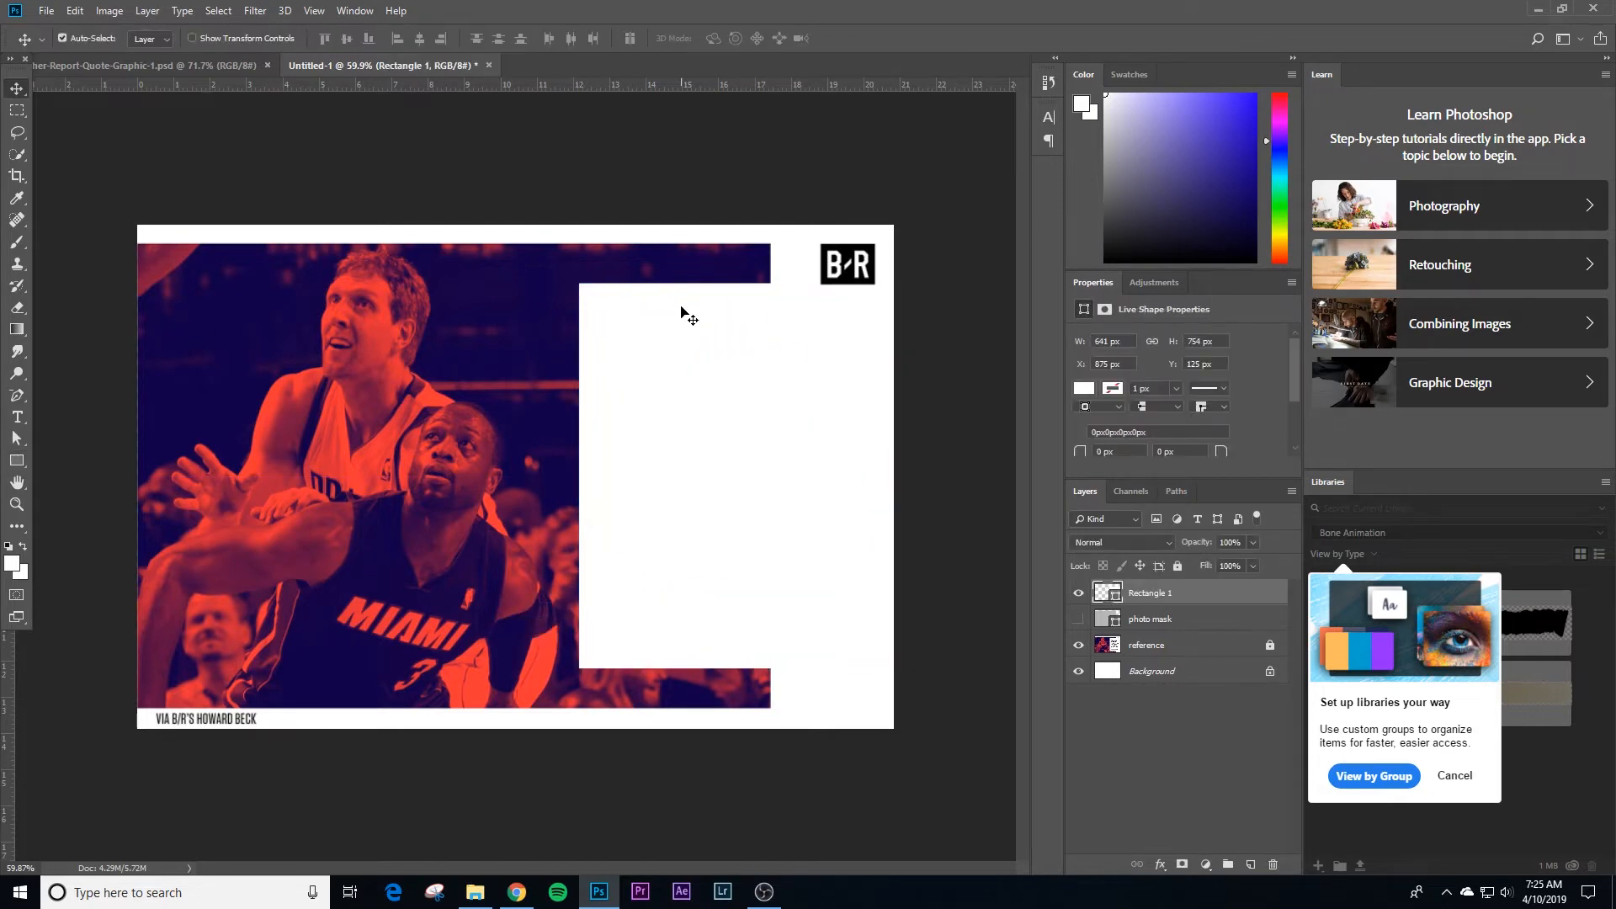
left_click_drag(741, 288, 745, 288)
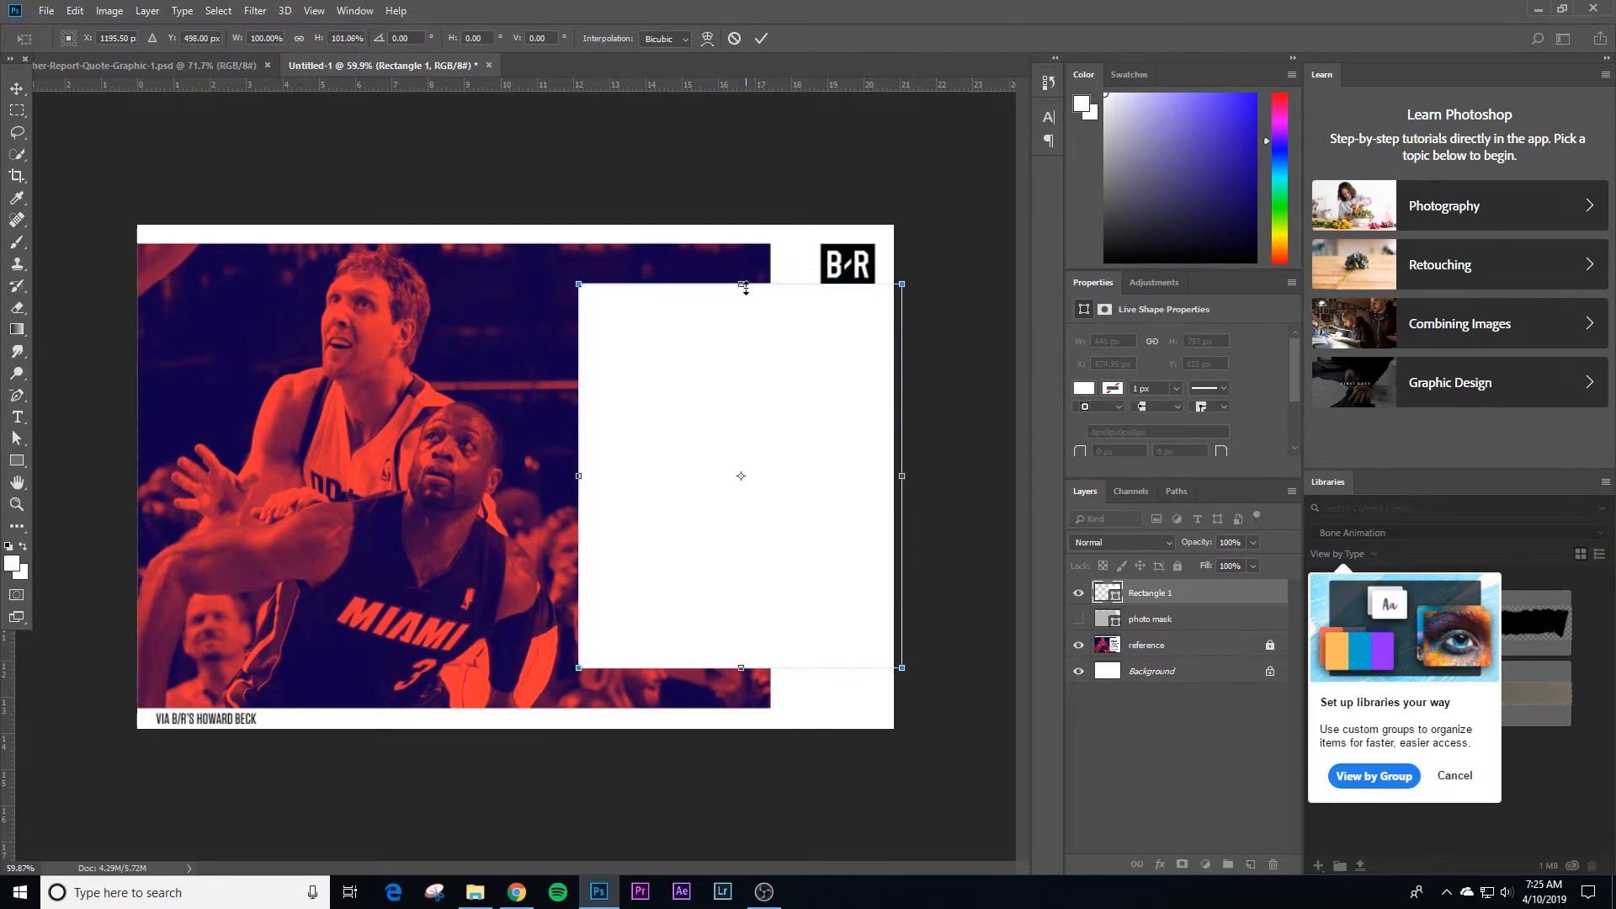
key("Return")
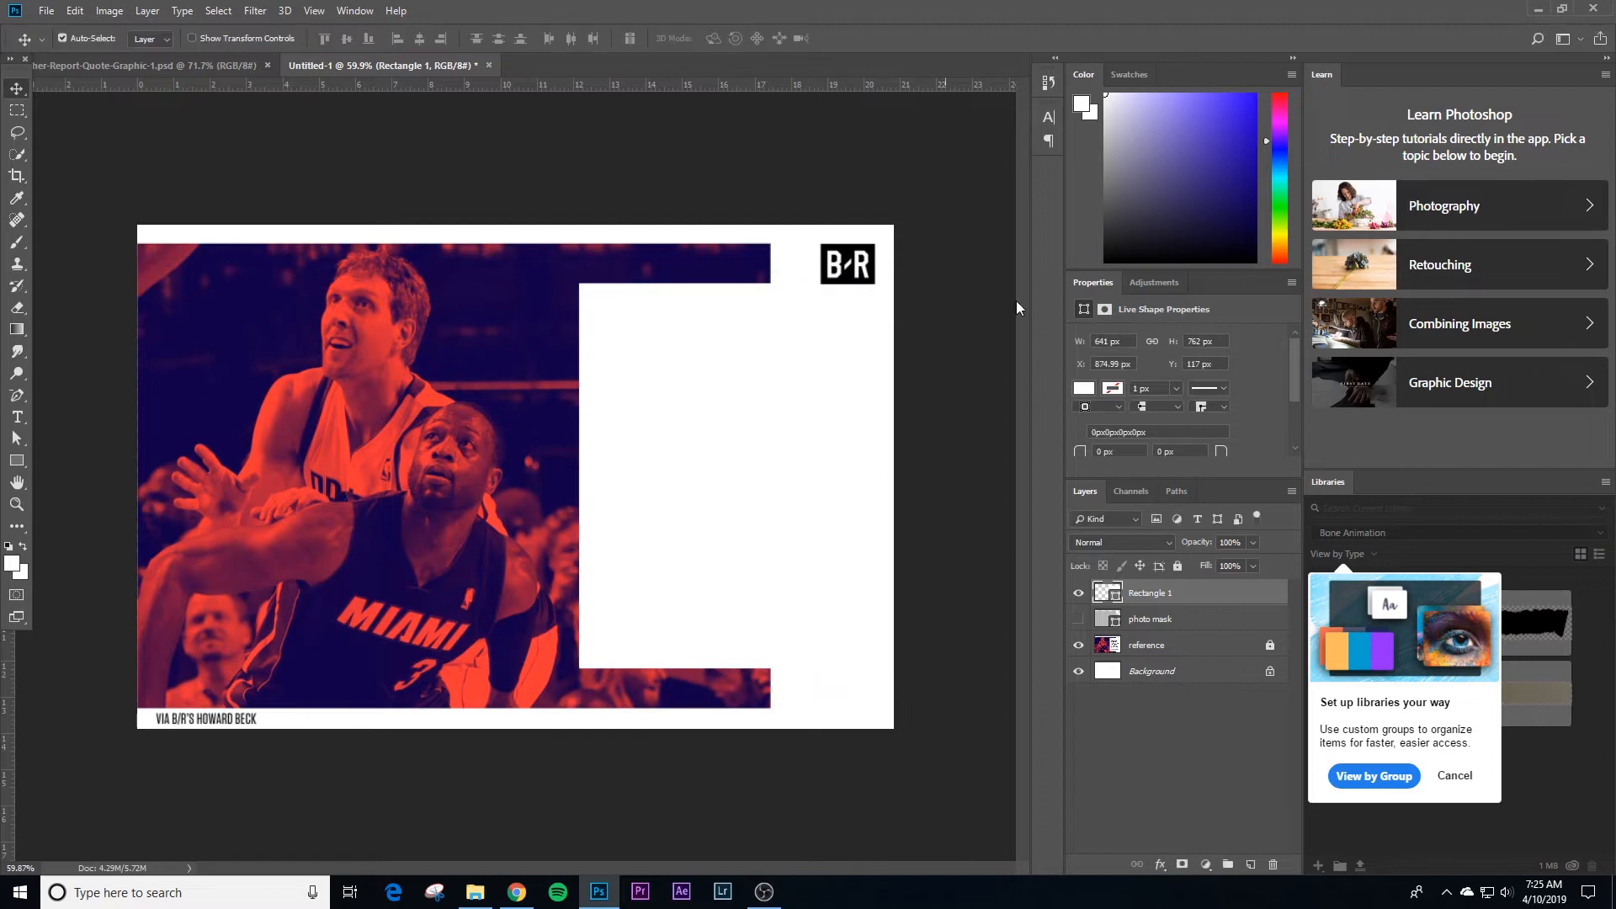
Step: Show the photo mask and align it and the white rectangle to the Background layer by their vertical centers
left_click(1078, 619)
left_click(1150, 620, "ctrl")
left_click(1181, 673, "ctrl")
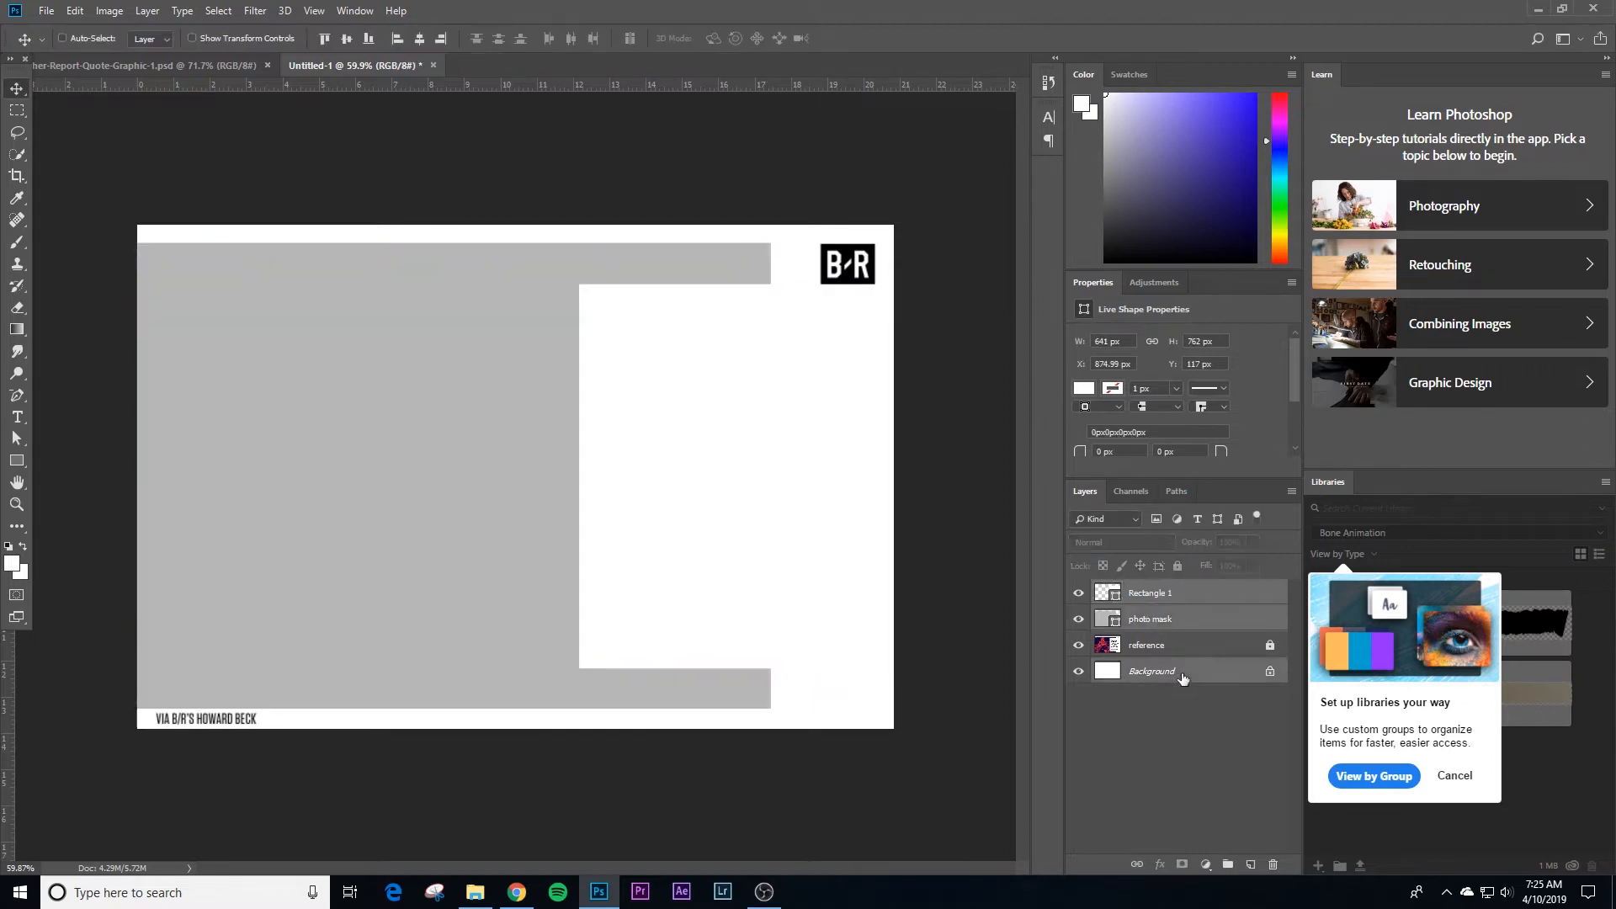
left_click(353, 39)
left_click(622, 185)
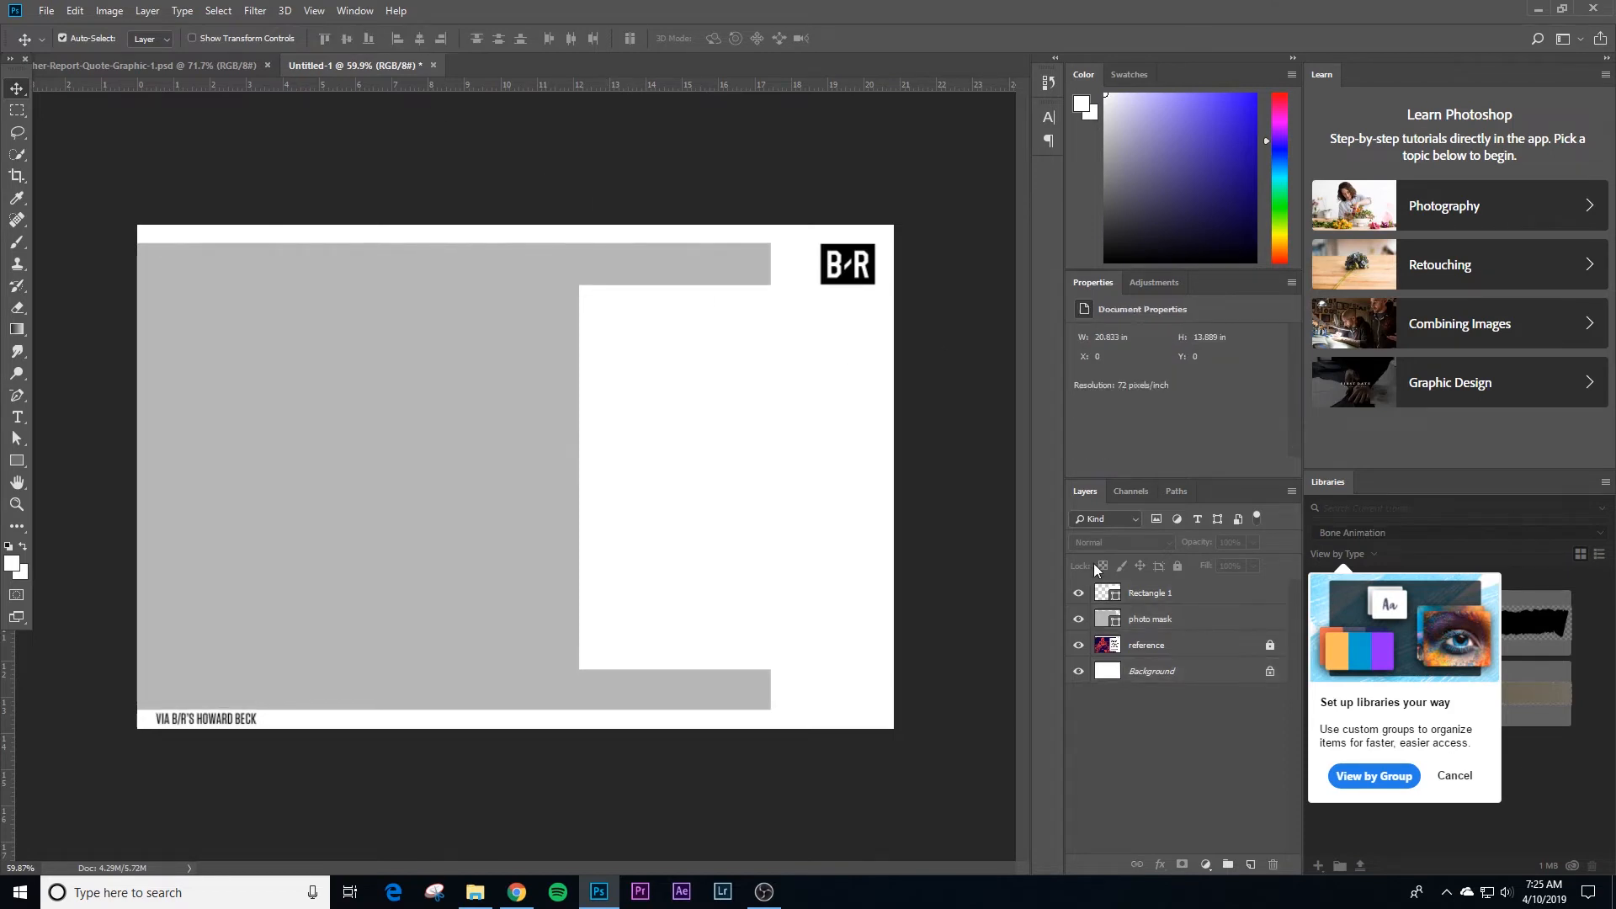
Step: Rename the white rectangle's layer "text box" and hide both it and the photo mask
double_click(1150, 593)
type("text")
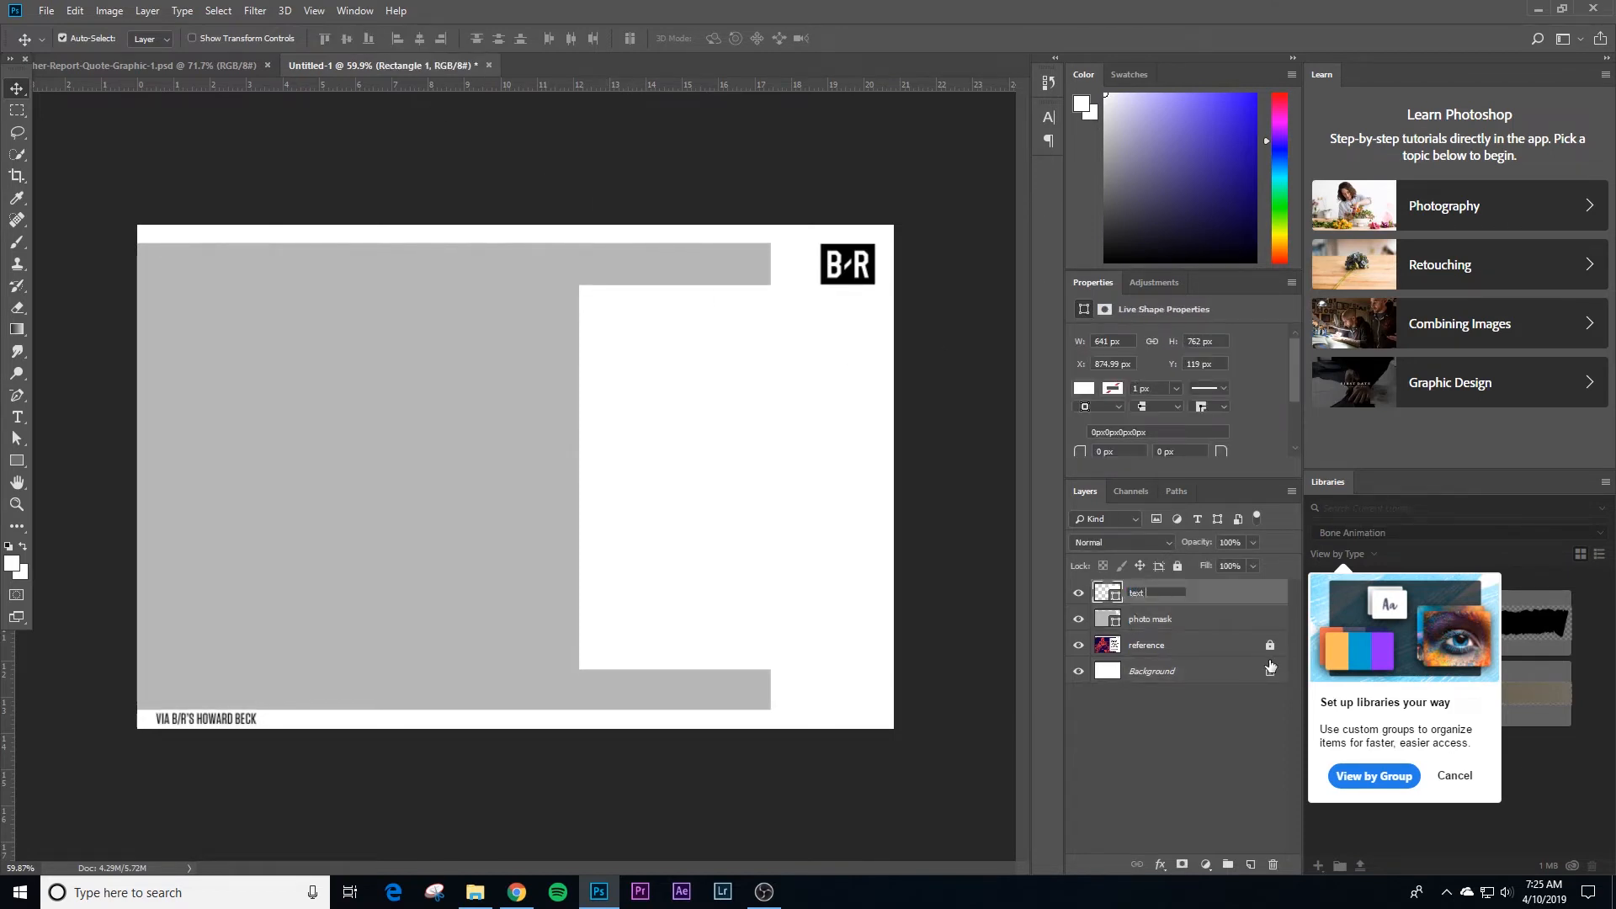
type(" box")
key("Return")
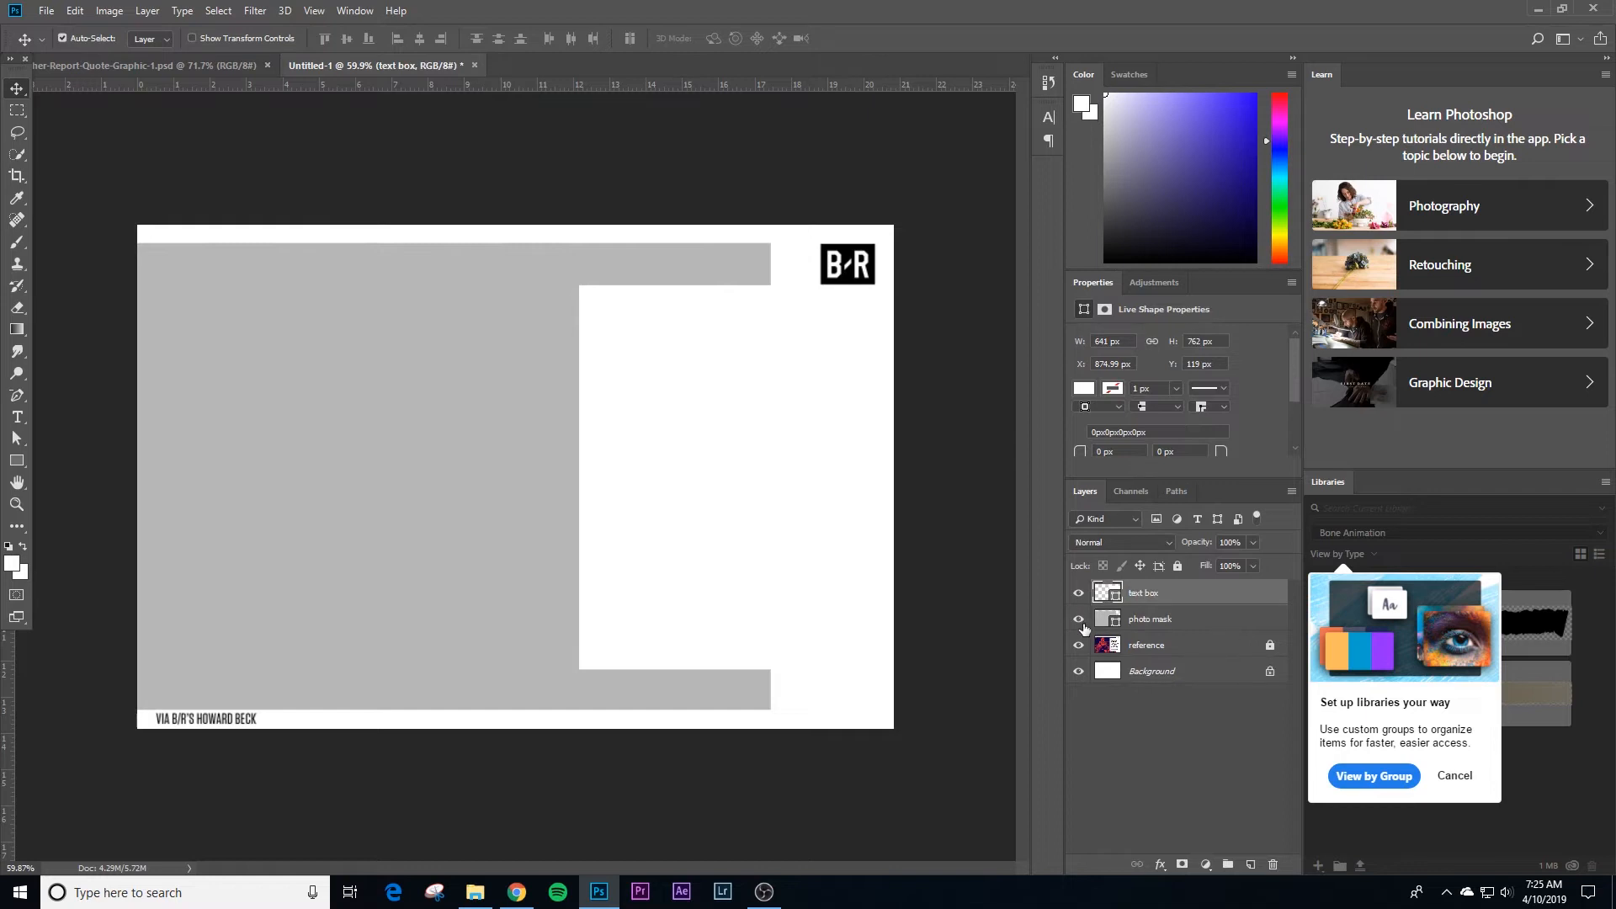
left_click_drag(1079, 619, 1079, 593)
left_click(692, 180)
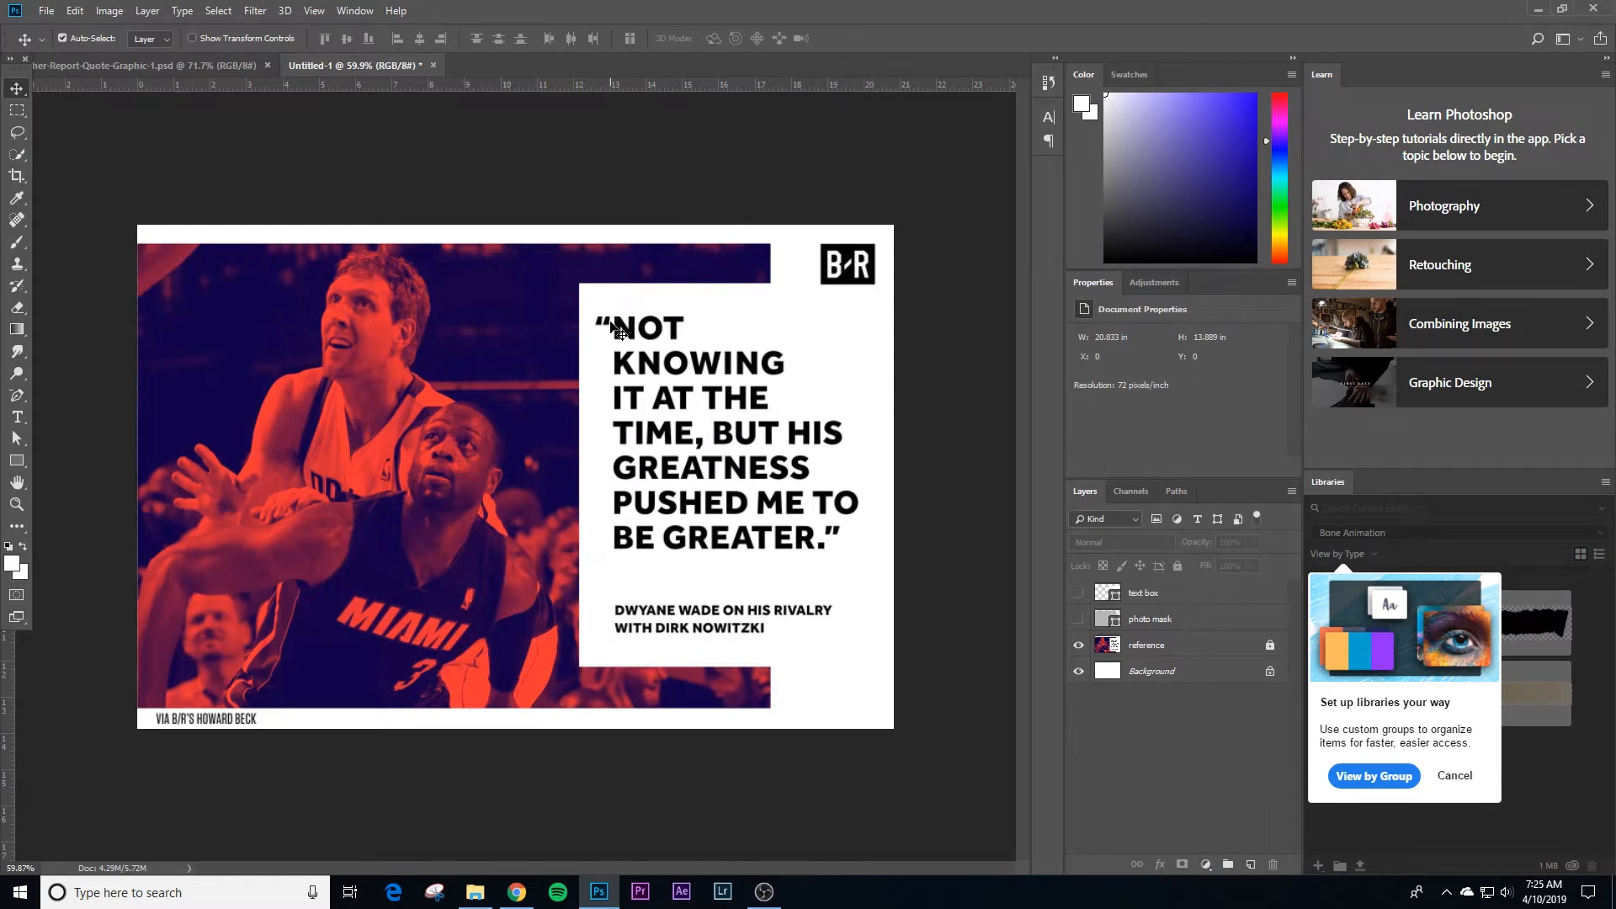
Step: Add a paragraph text box over the photo reading “NOT KNOWING IT AT THE TIME, BUT HIS GREATNESS PUSHED ME TO BE GREATER.”
key("t")
left_click_drag(239, 306, 498, 559)
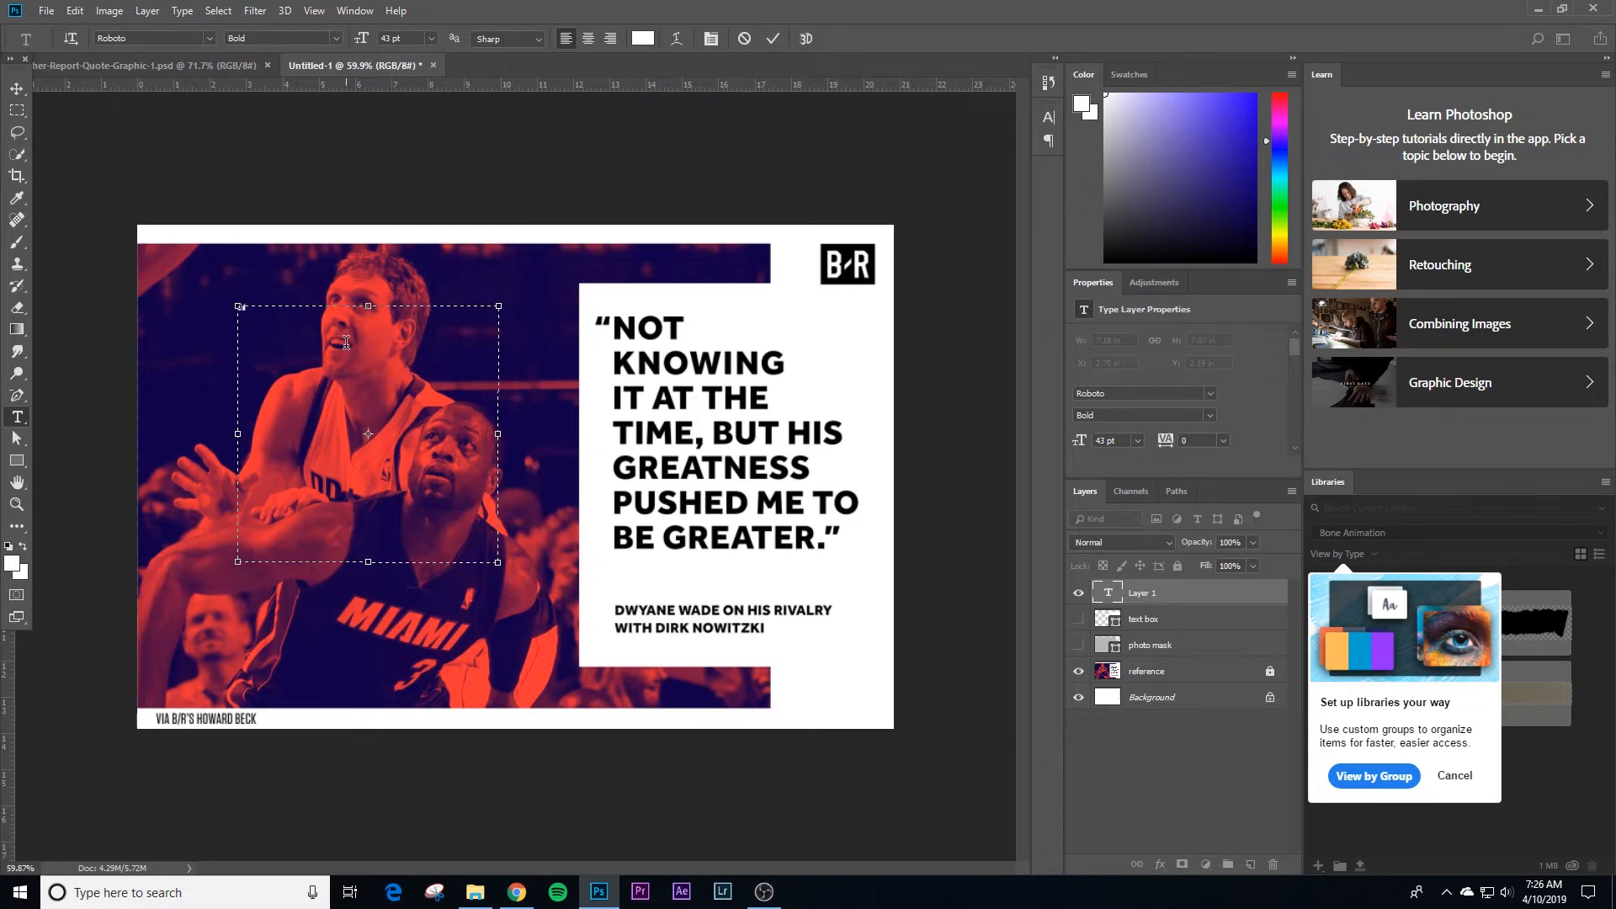
type("\"NOT KNOWING IT AT THE")
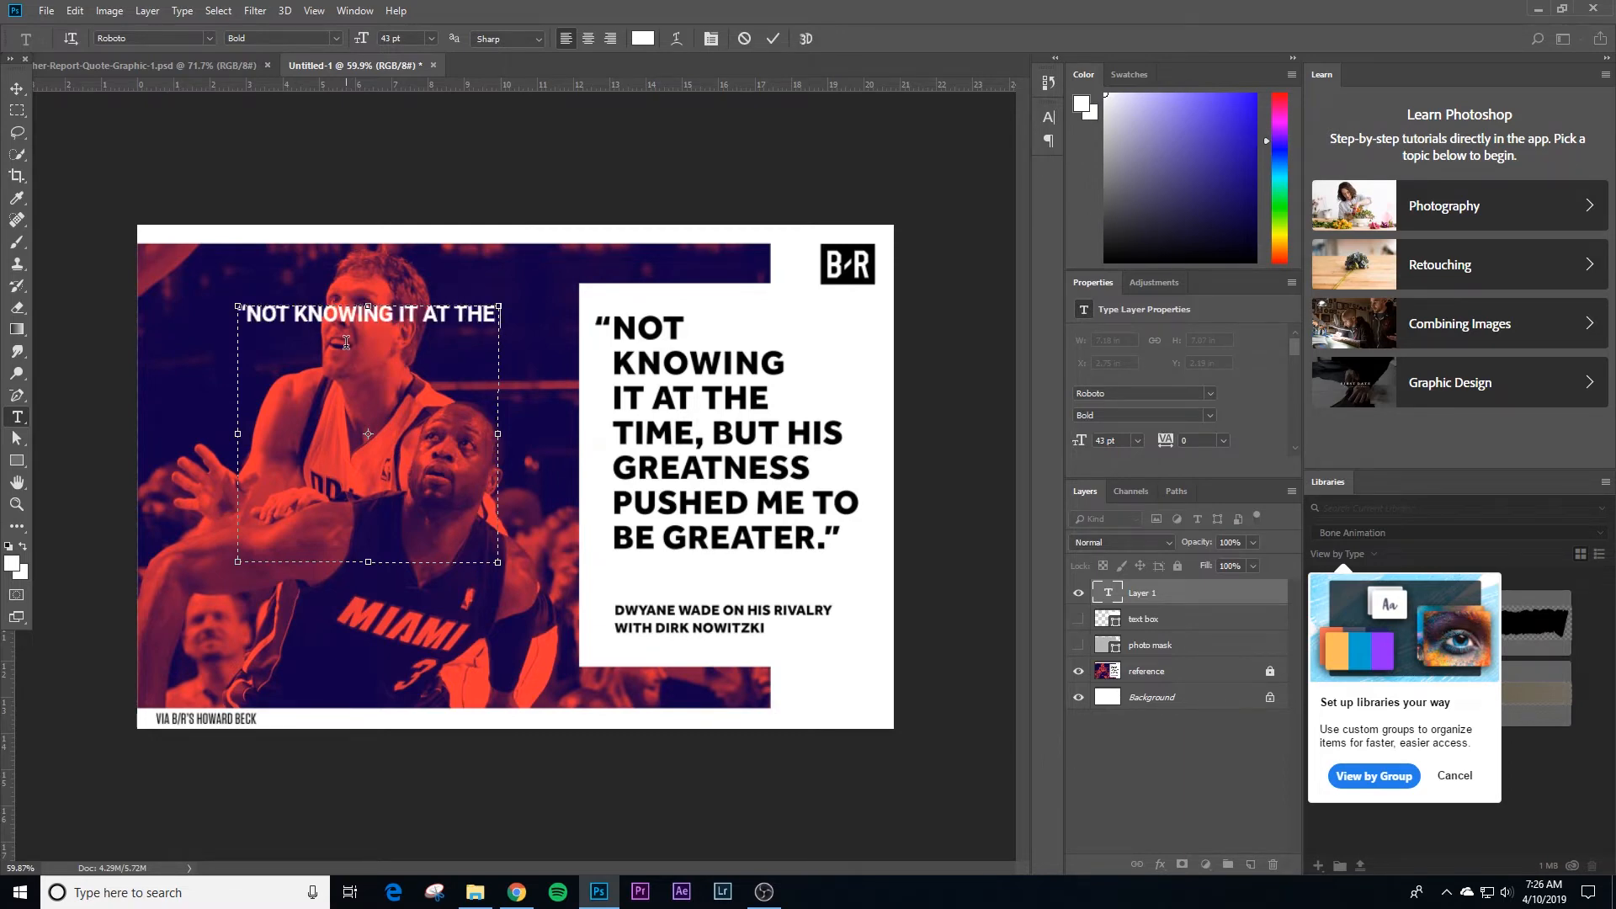
type(" TIME, BUT HIS GREATNES")
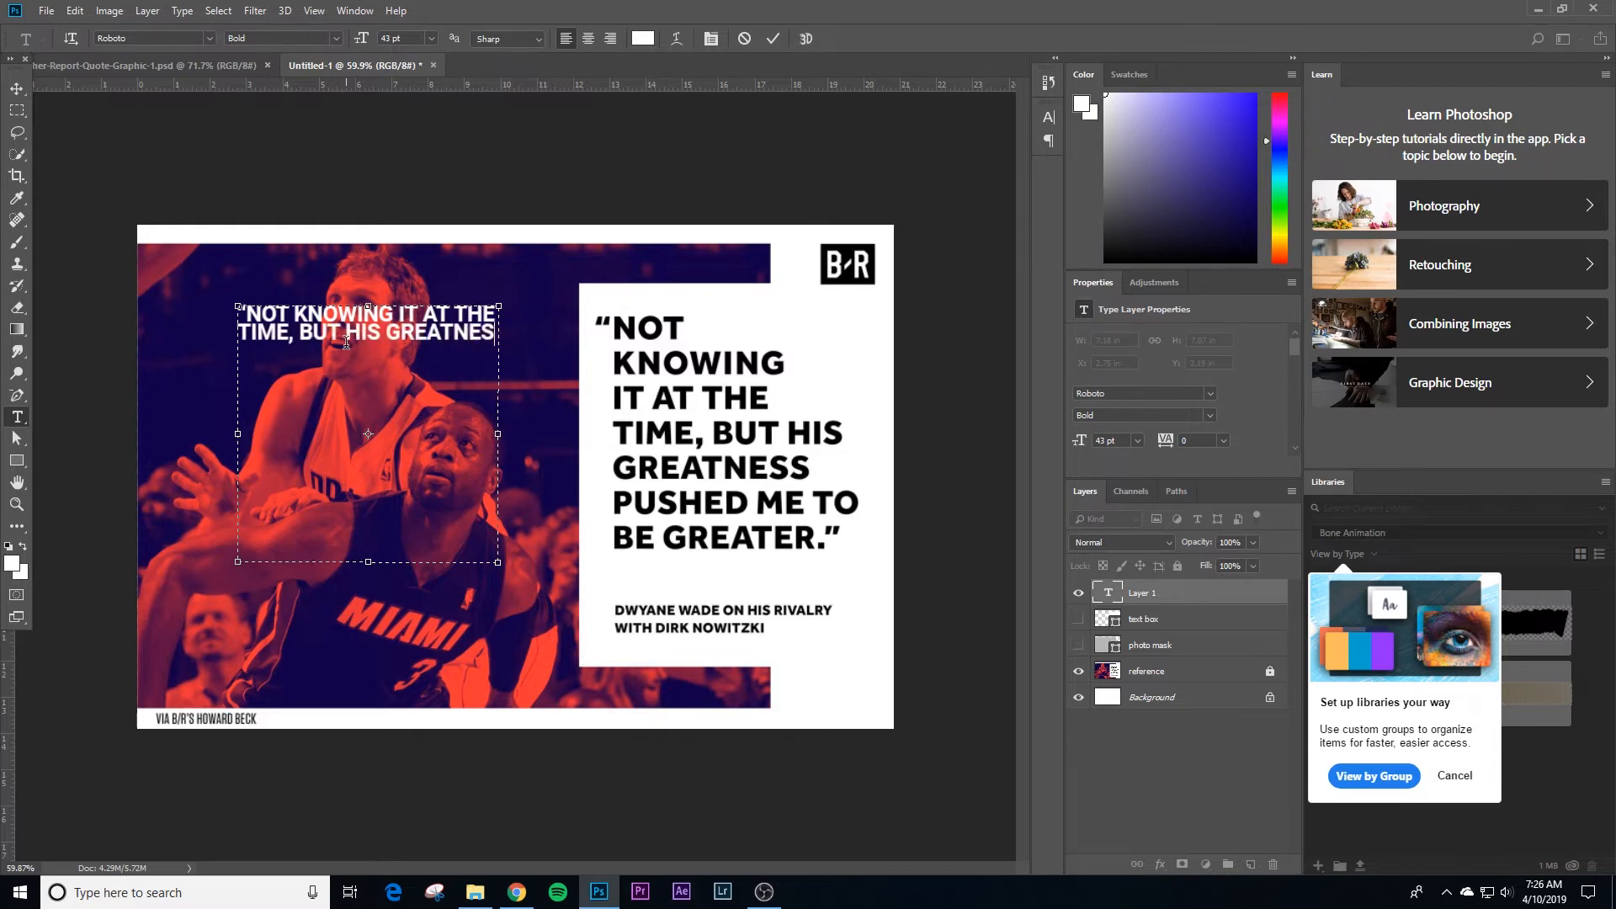
type("S PUSHE")
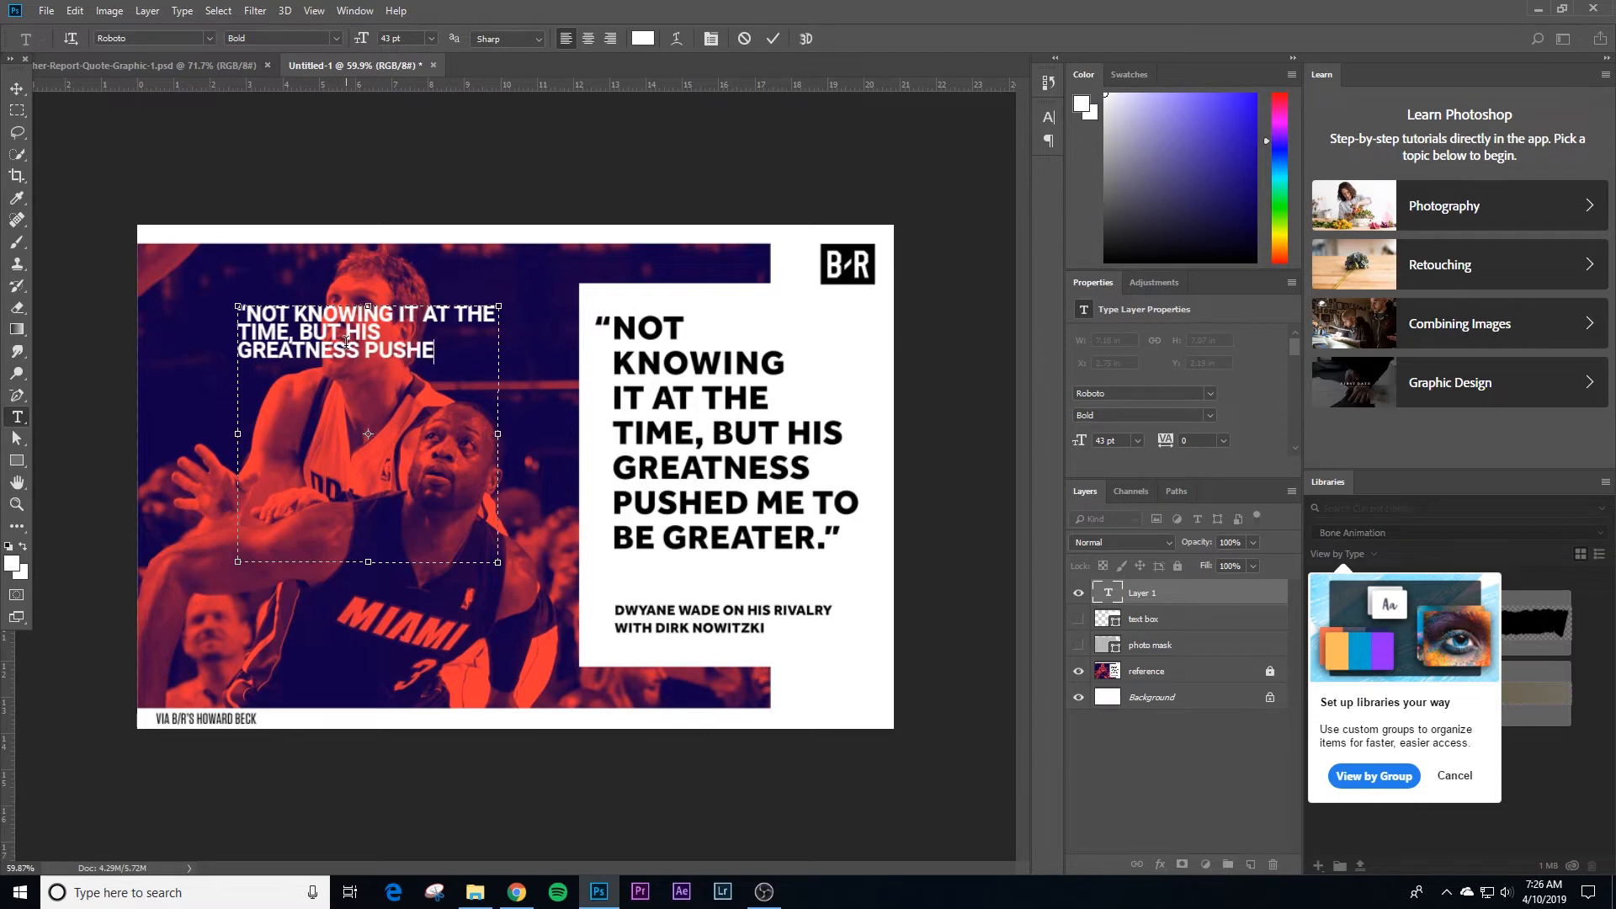
type("D ME TO BE GREATER.”")
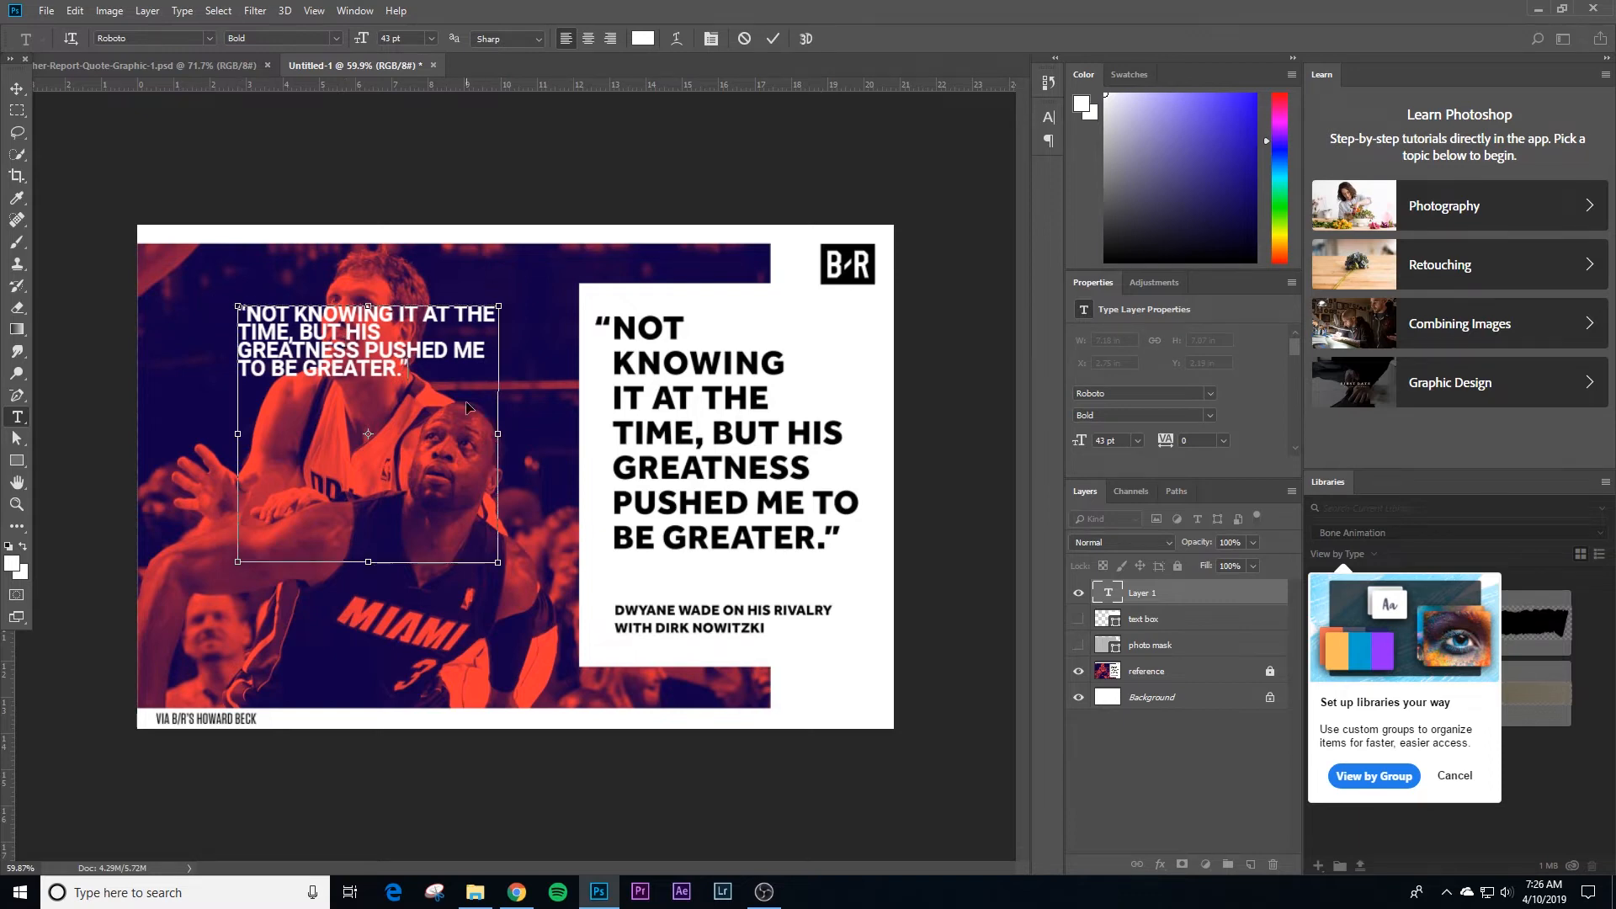
Step: Match the reference's line layout by inserting line breaks in the quote after NOT, KNOWING, IT AT THE, and GREATNESS
key("ctrl+a")
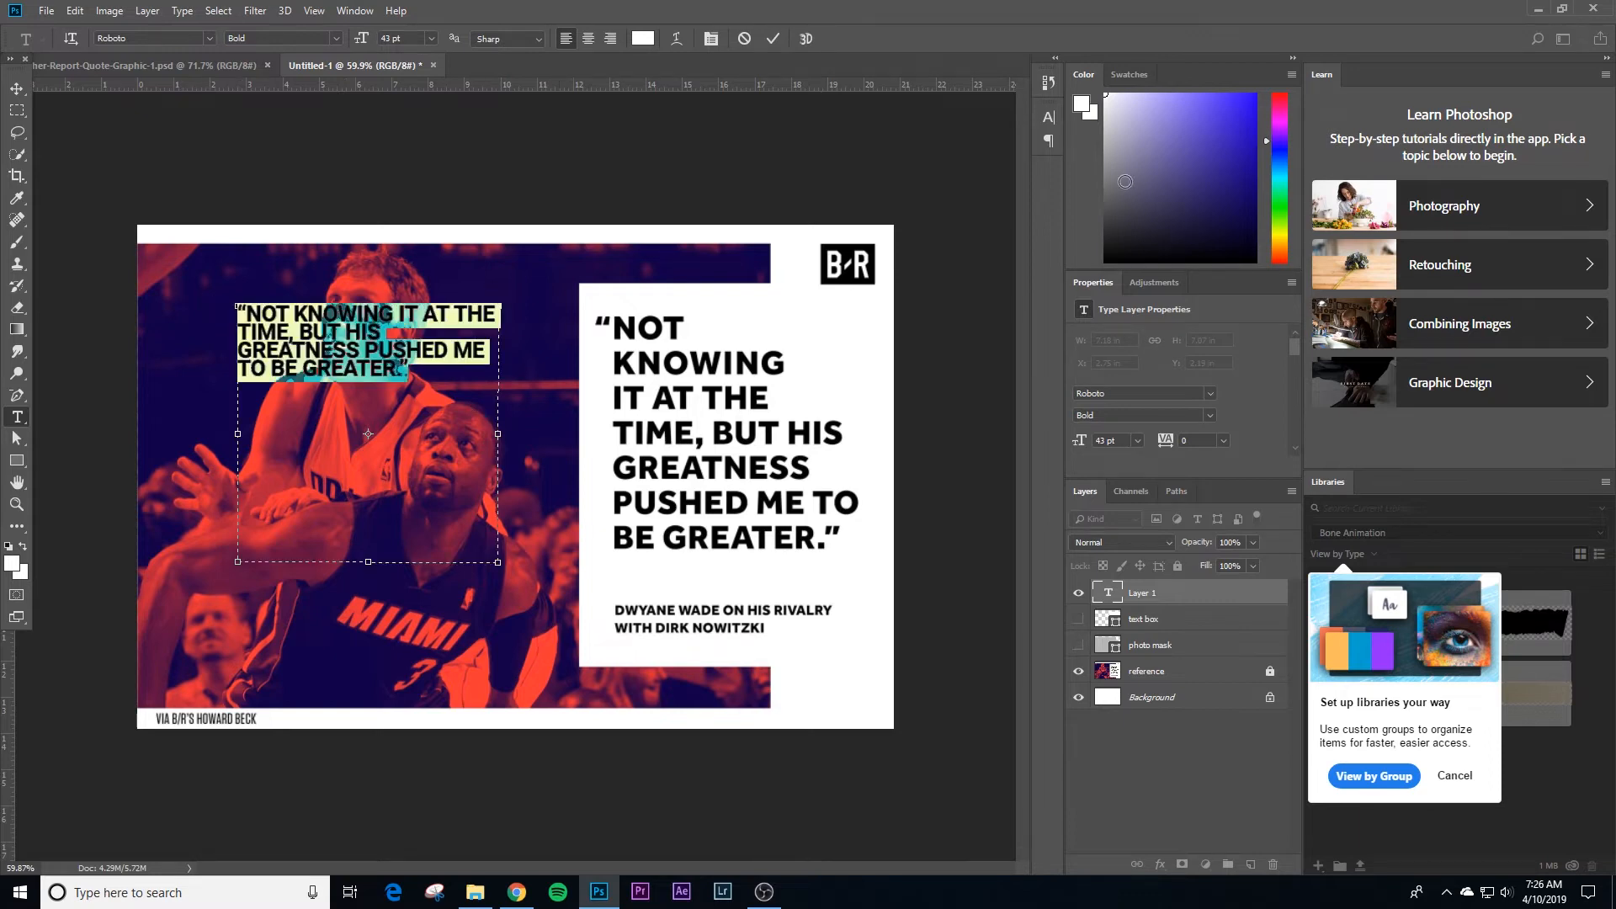
left_click(425, 372)
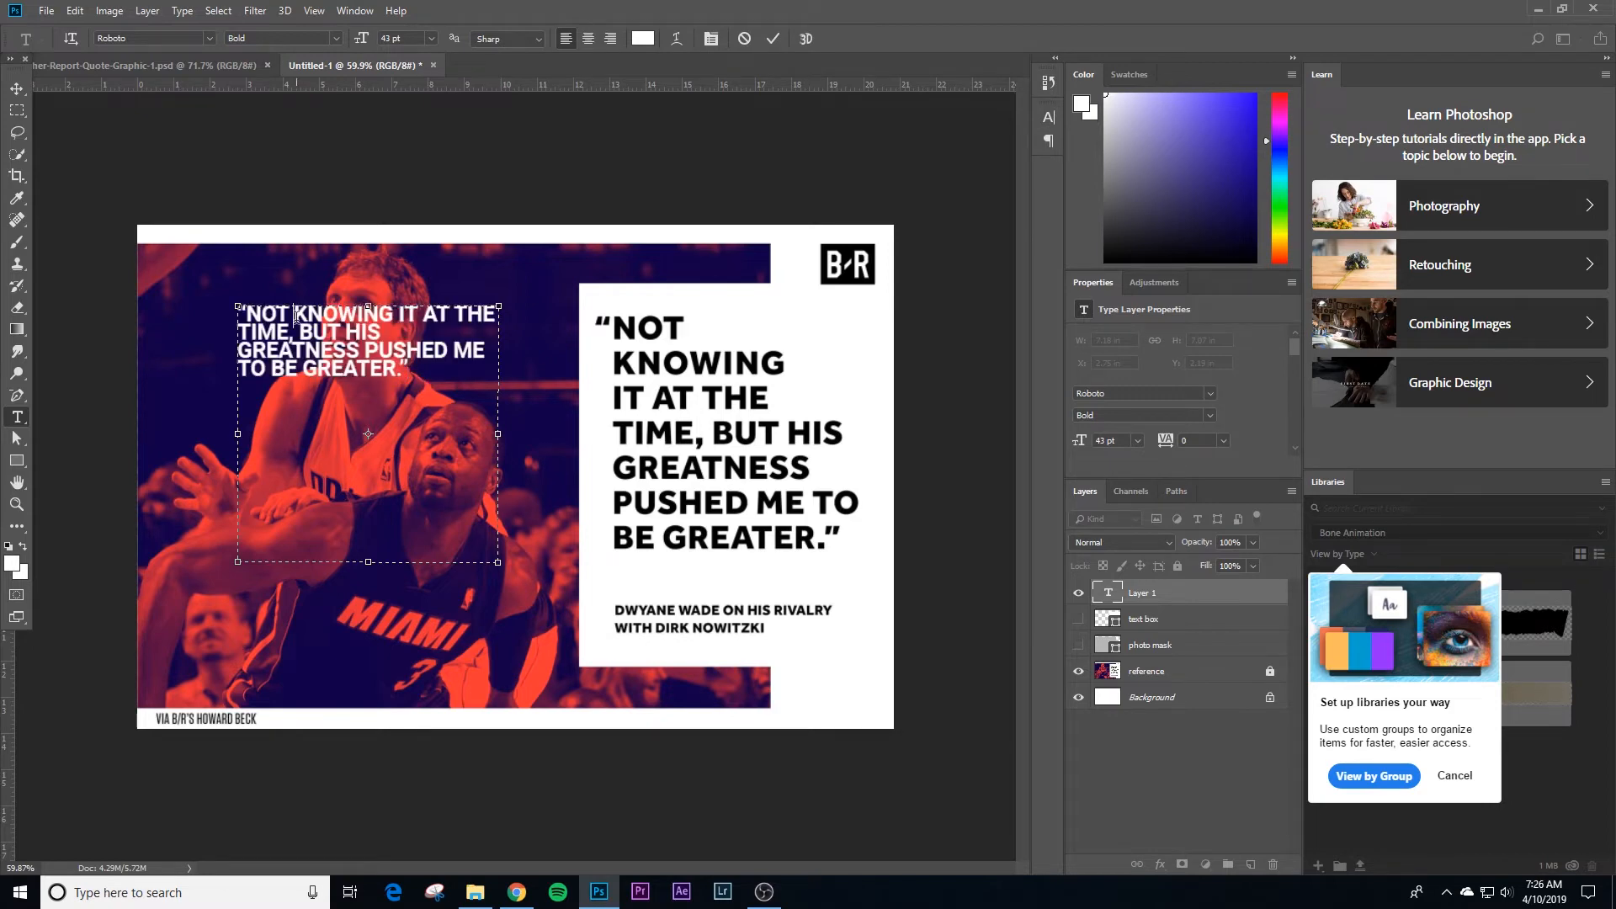
left_click(296, 315)
key("Return")
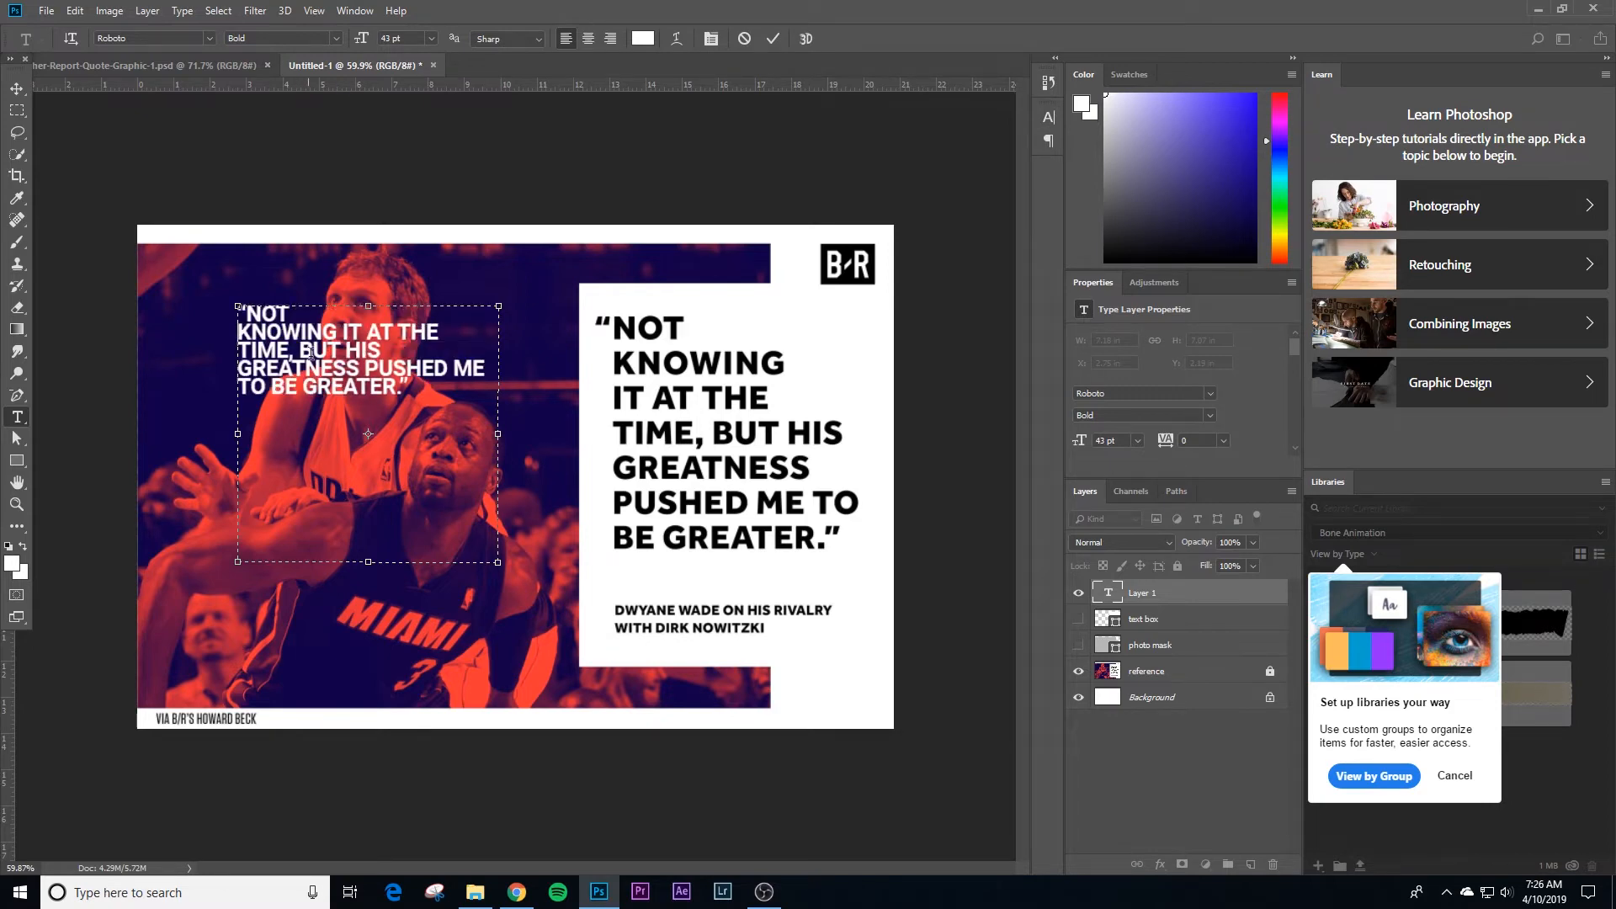
left_click(345, 330)
key("Return")
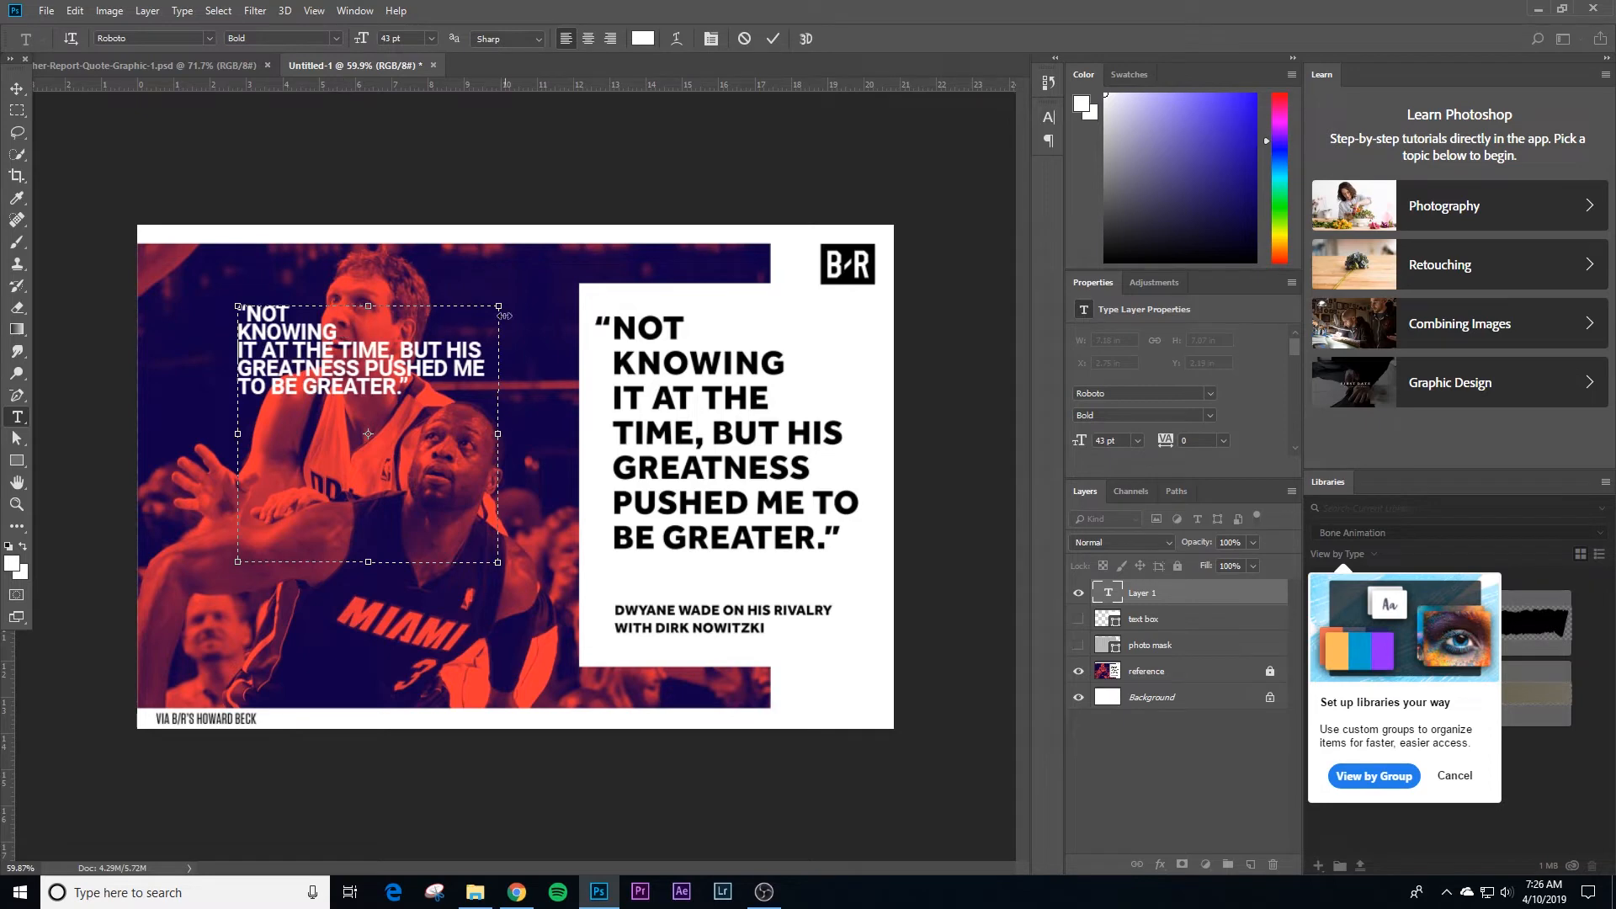
left_click(339, 348)
key("Return")
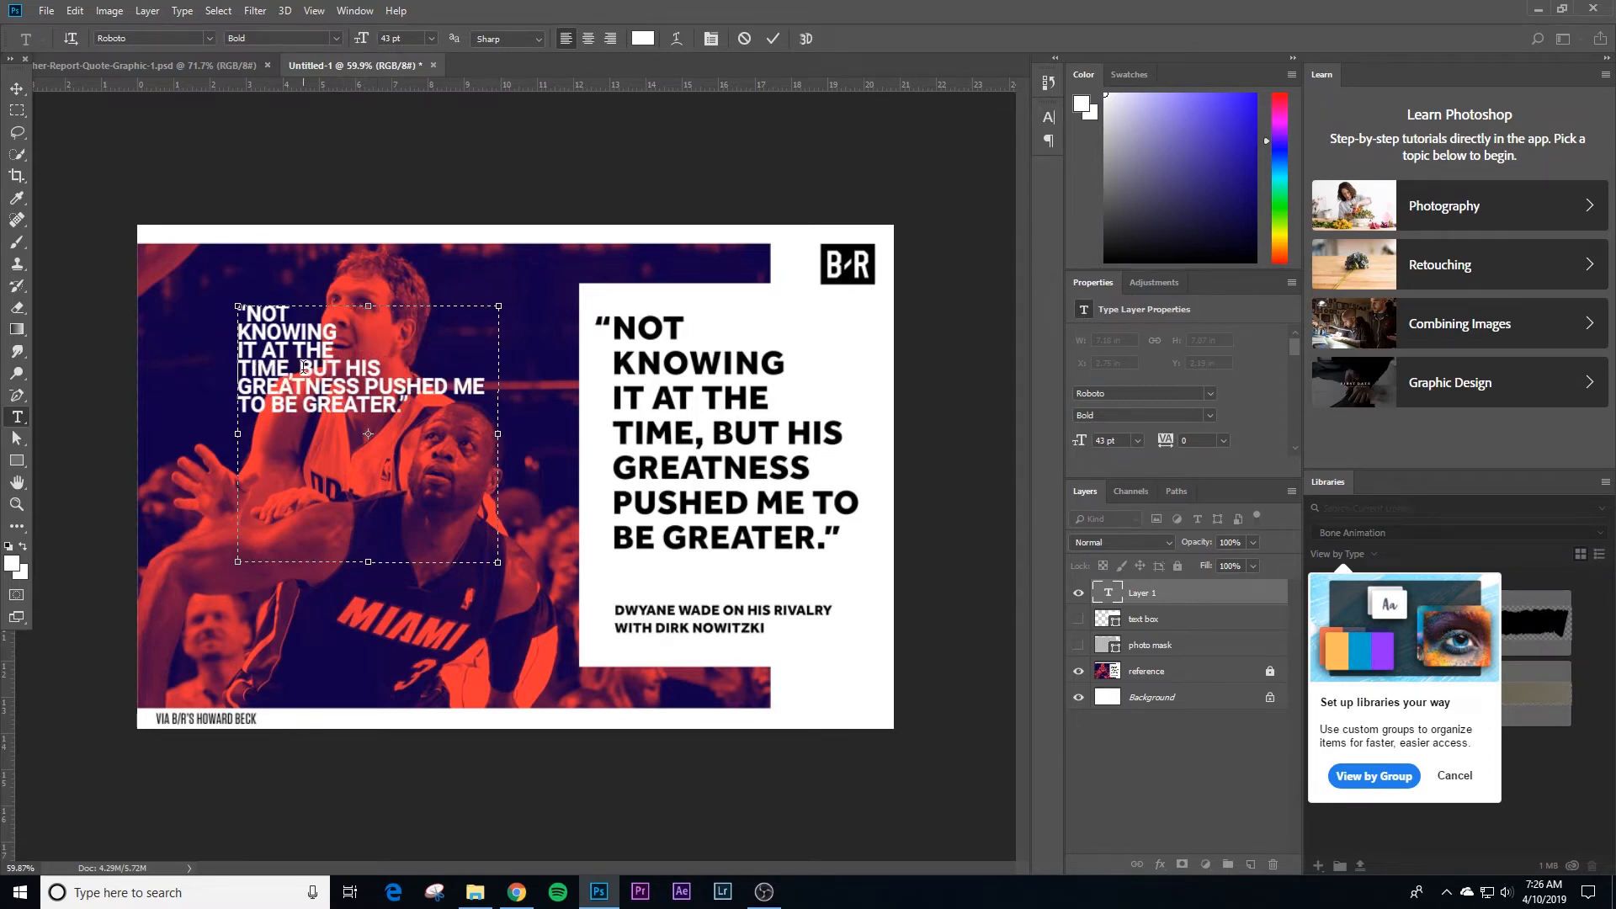
left_click(366, 385)
key("Return")
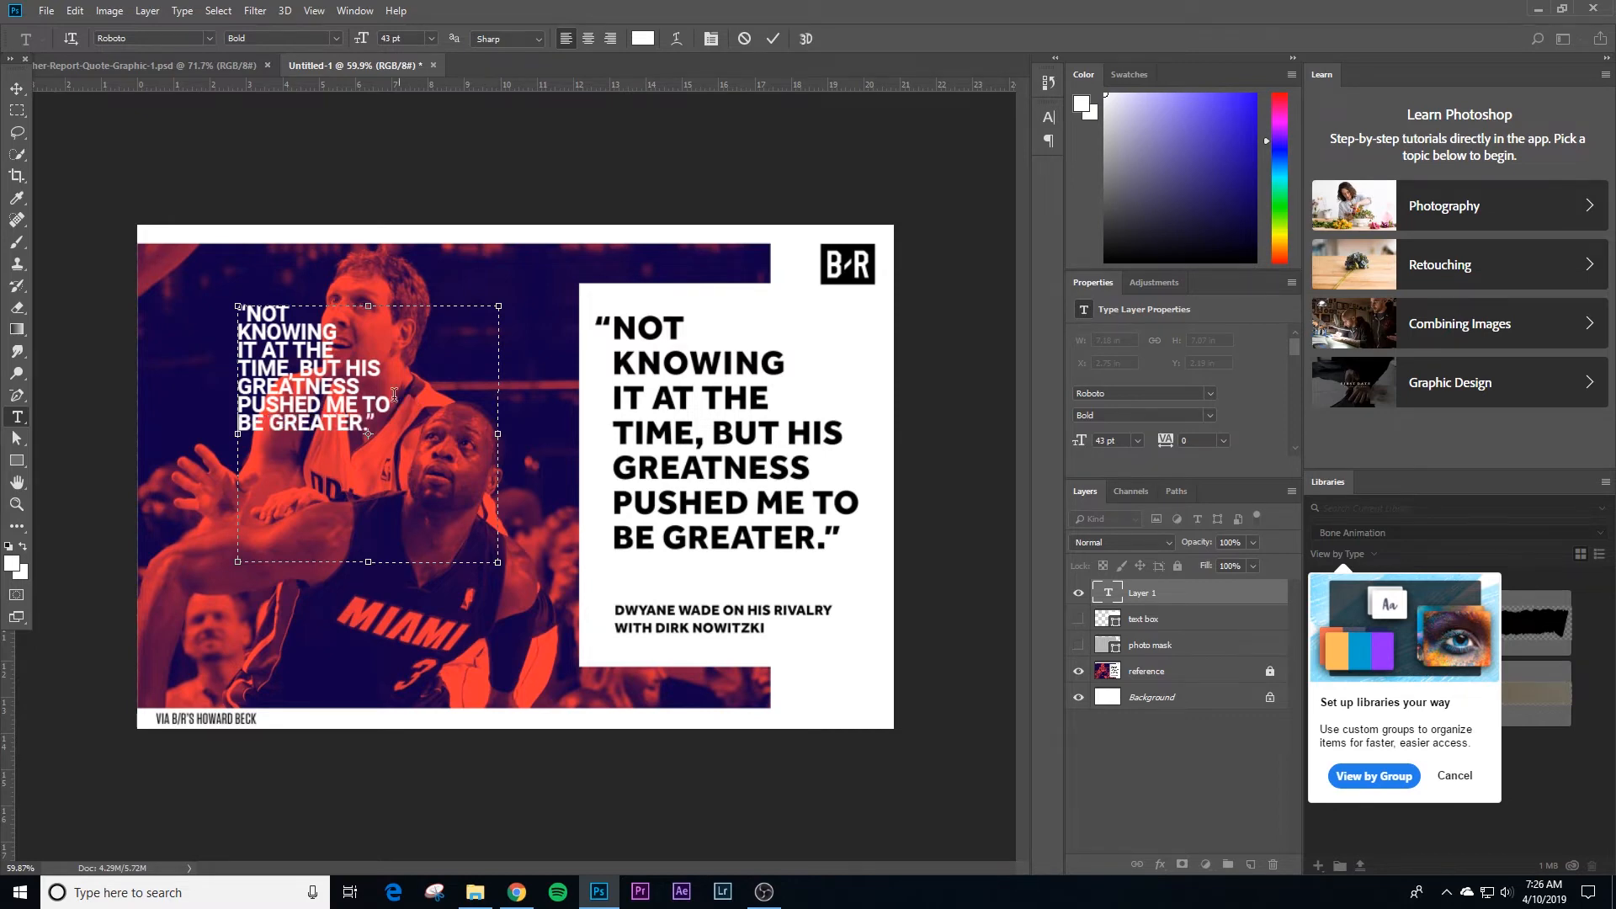
Step: Shrink the quote's text frame to about 4.73 by 4.38 in and set its font size to 44 pt
left_click_drag(497, 561, 410, 464)
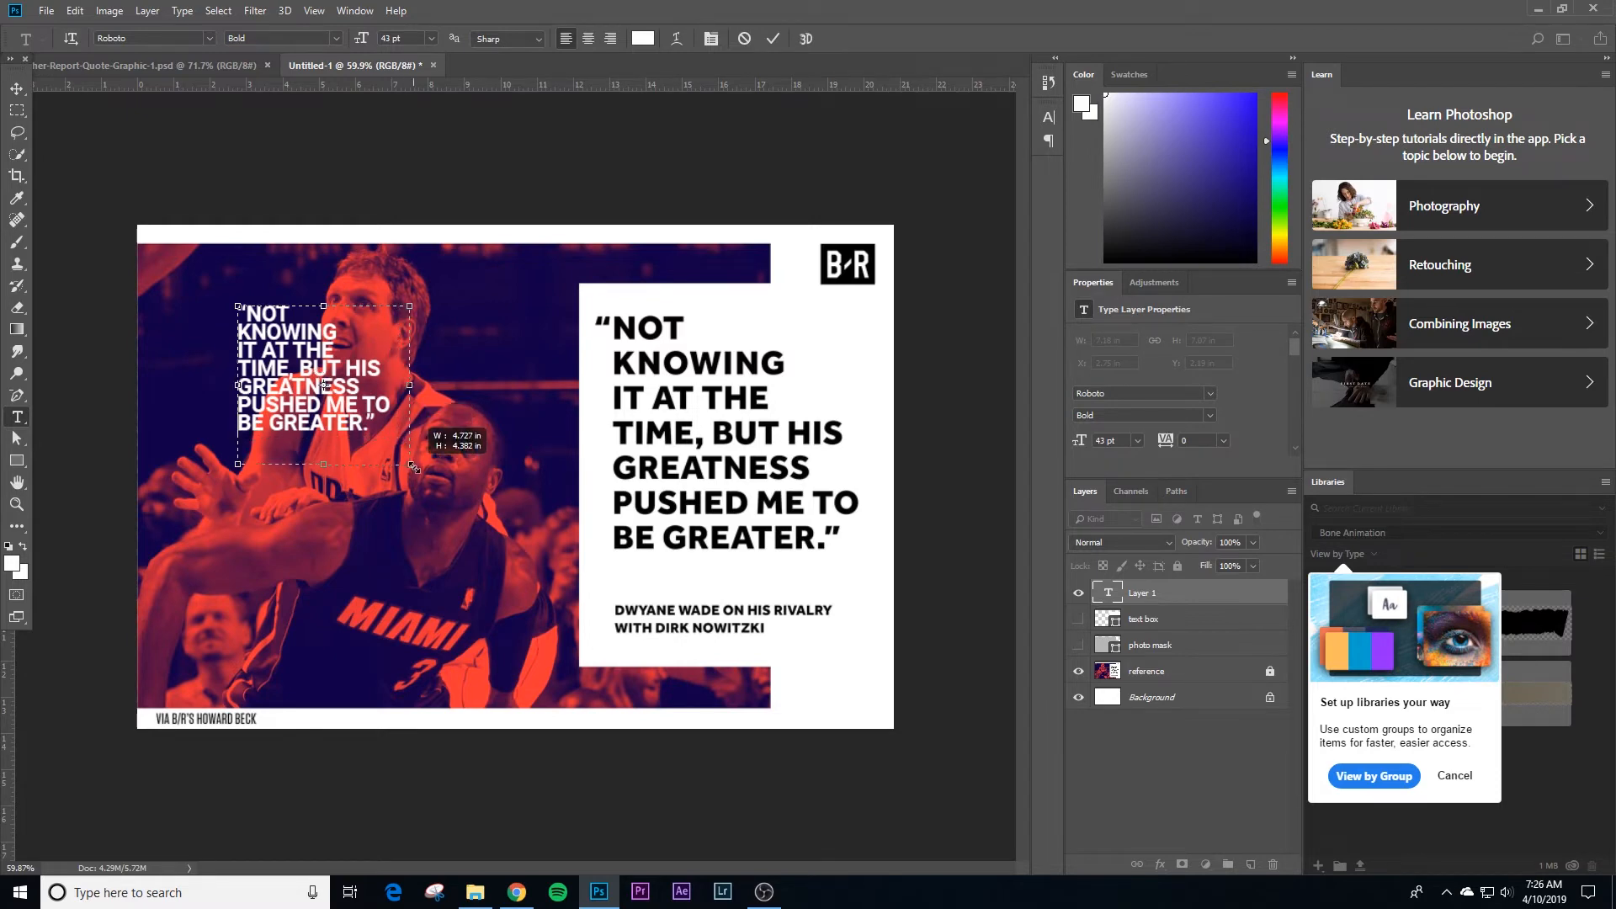
key("ctrl+a")
left_click(1049, 117)
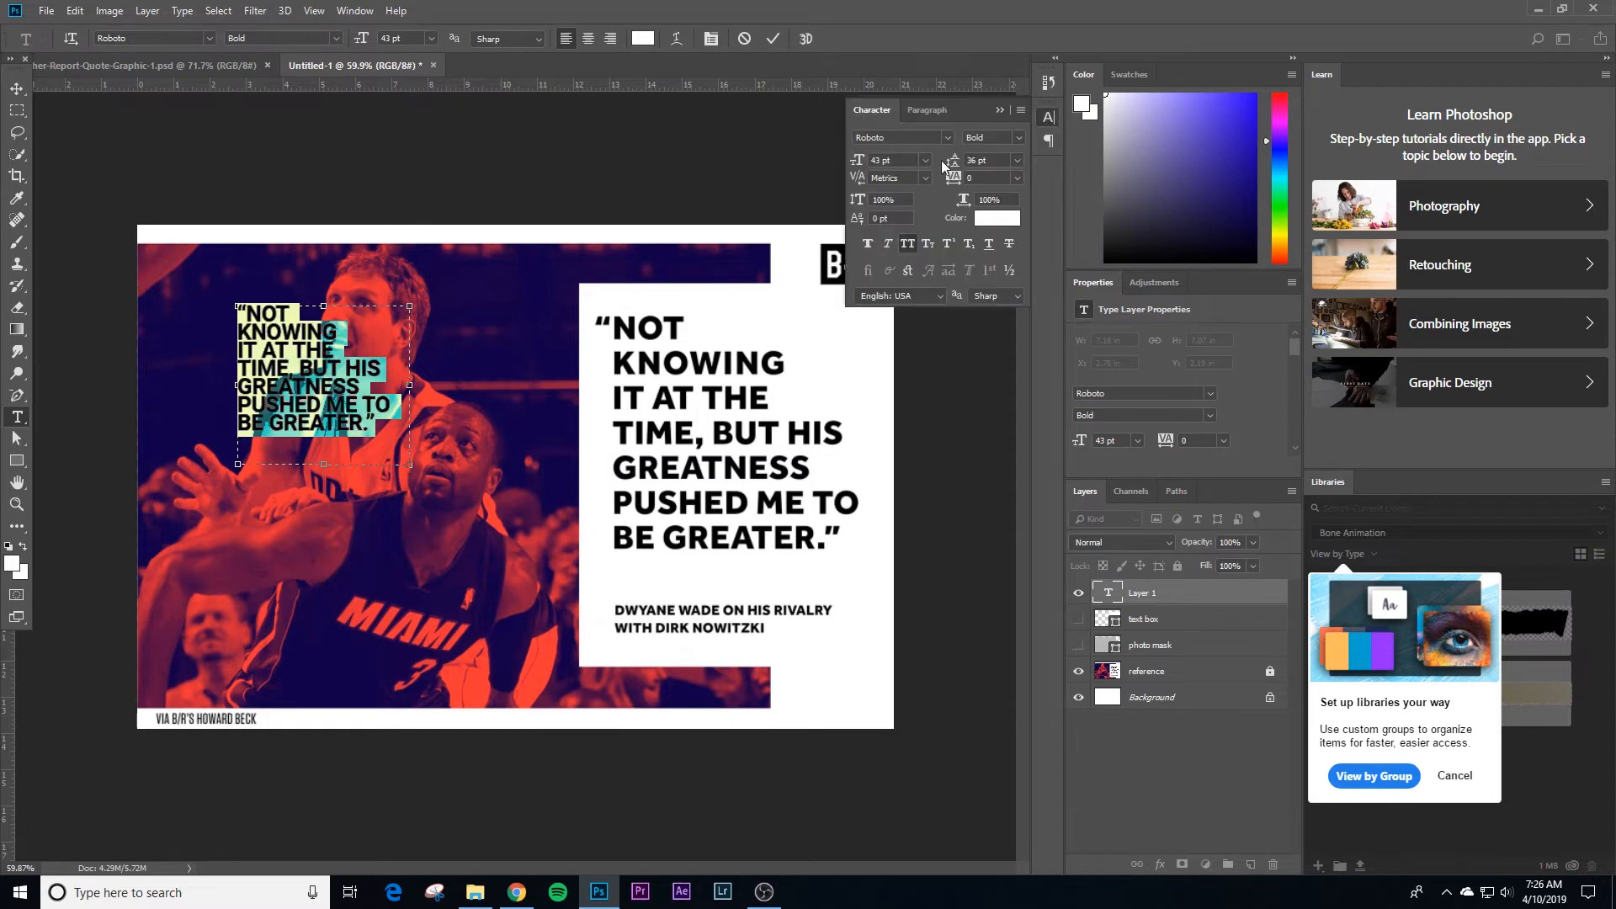
left_click(876, 160)
key("Up")
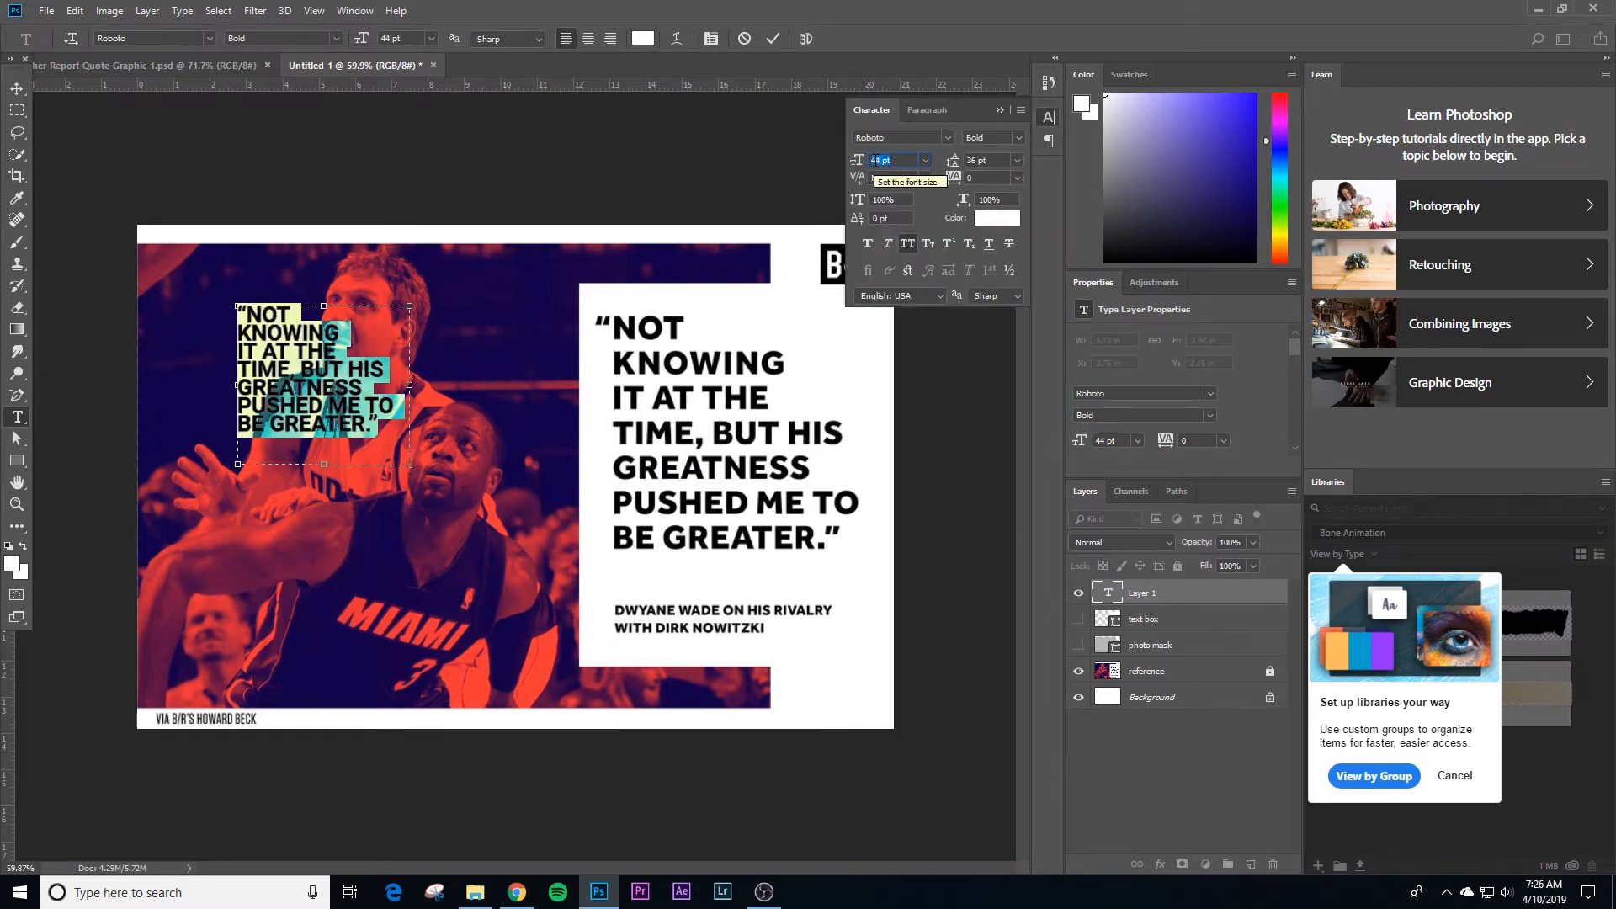
left_click(17, 89)
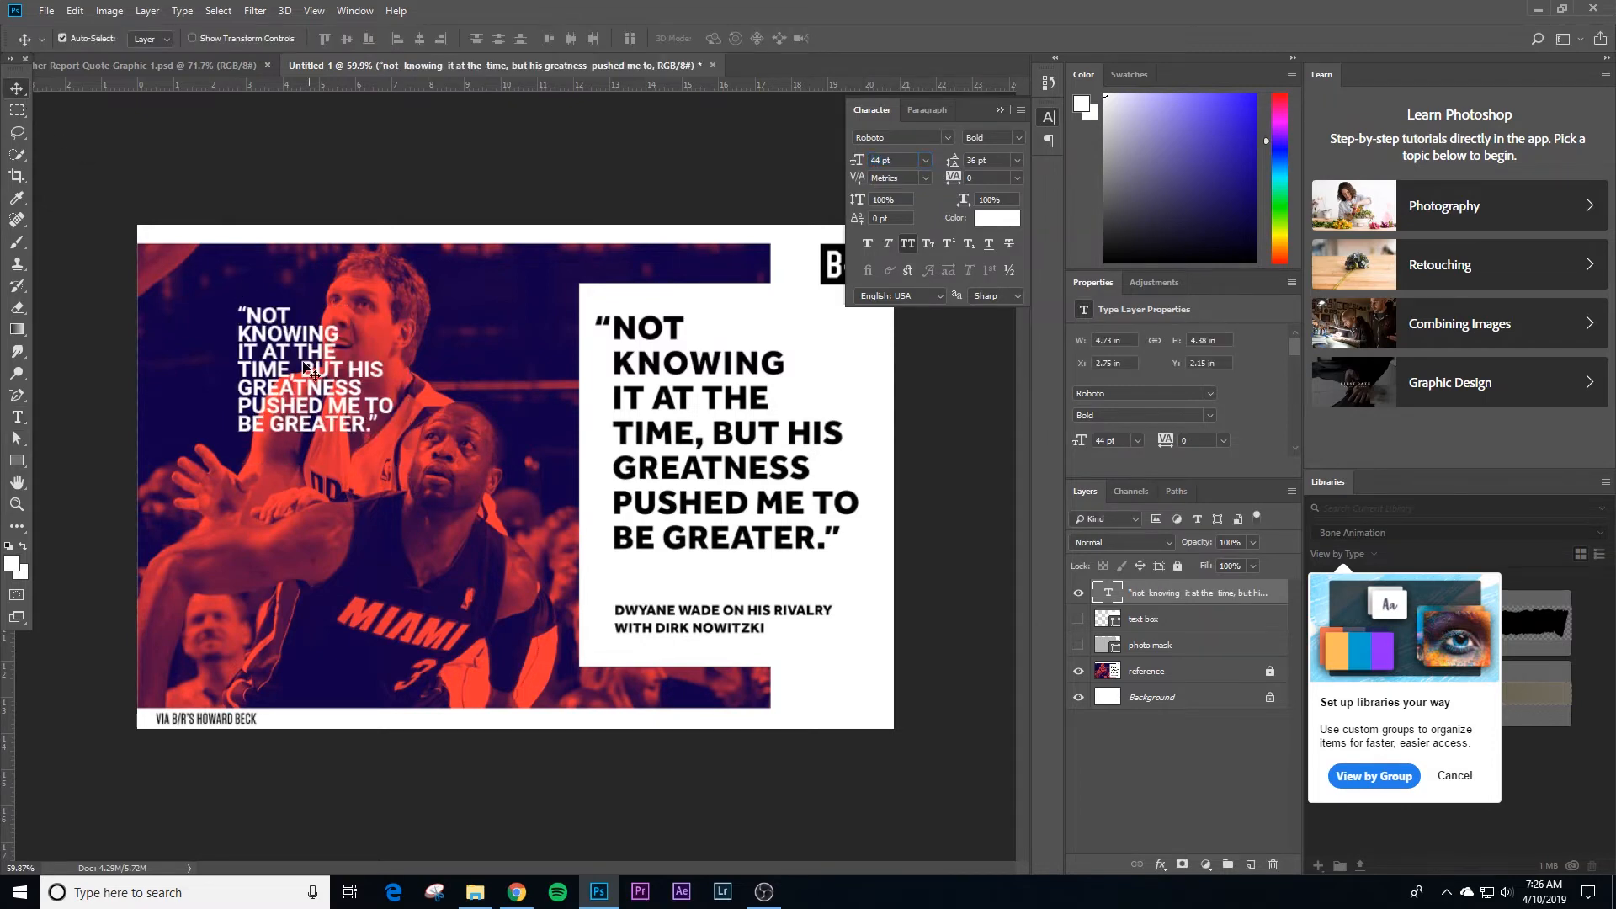
Step: Color the quote text black and move it onto the white quote box of the reference
left_click_drag(300, 362, 345, 380)
left_click(1010, 221)
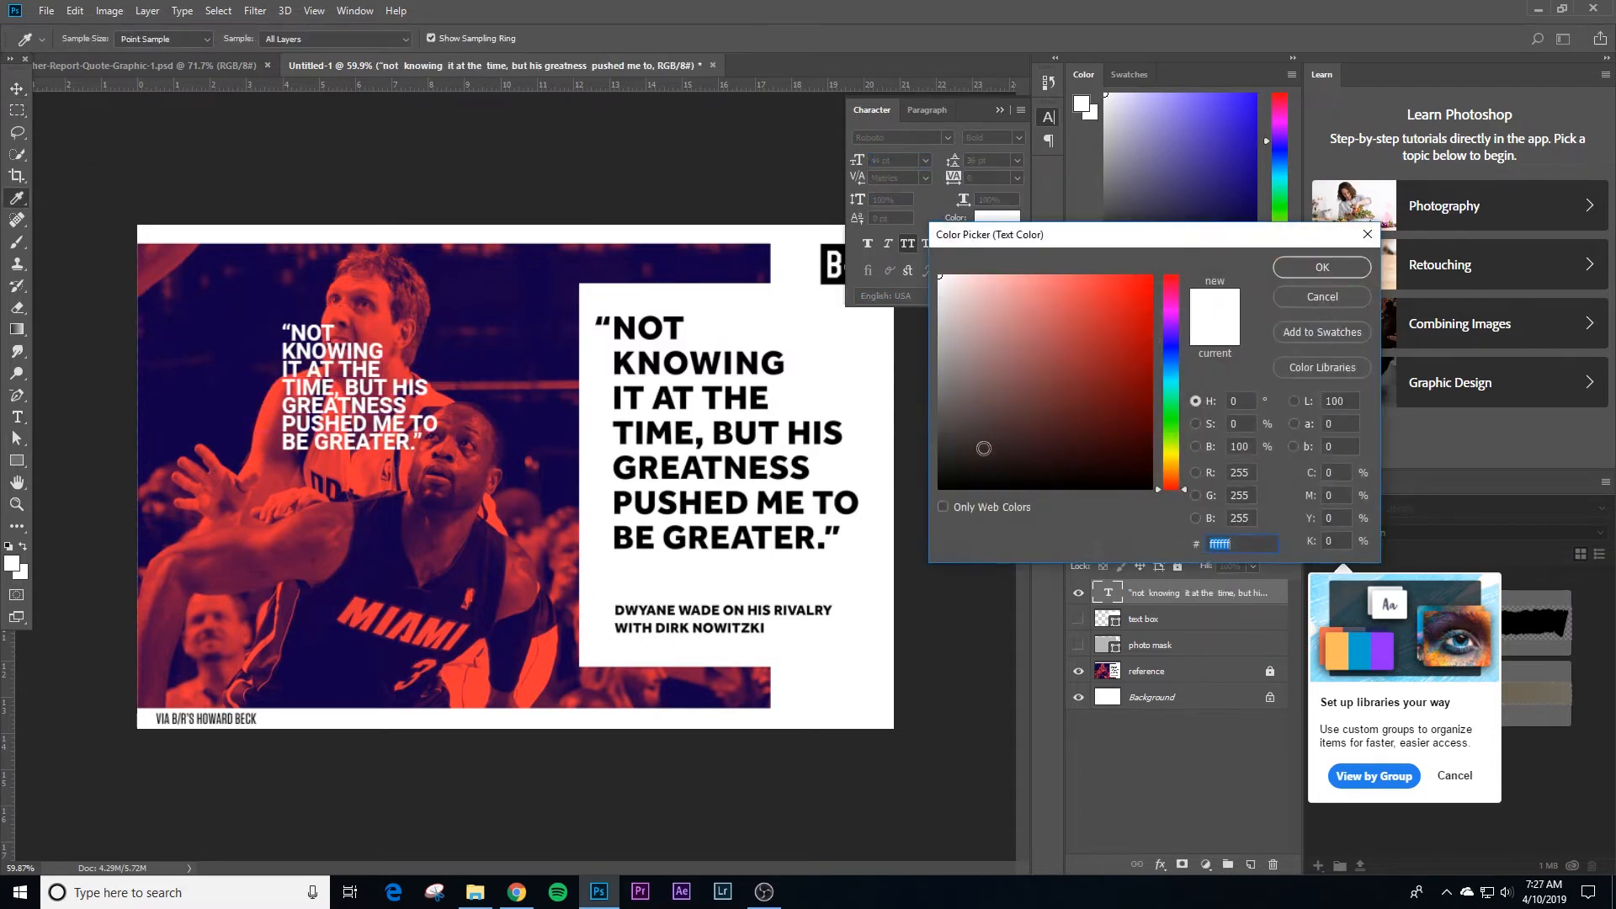
left_click(943, 492)
left_click(1299, 276)
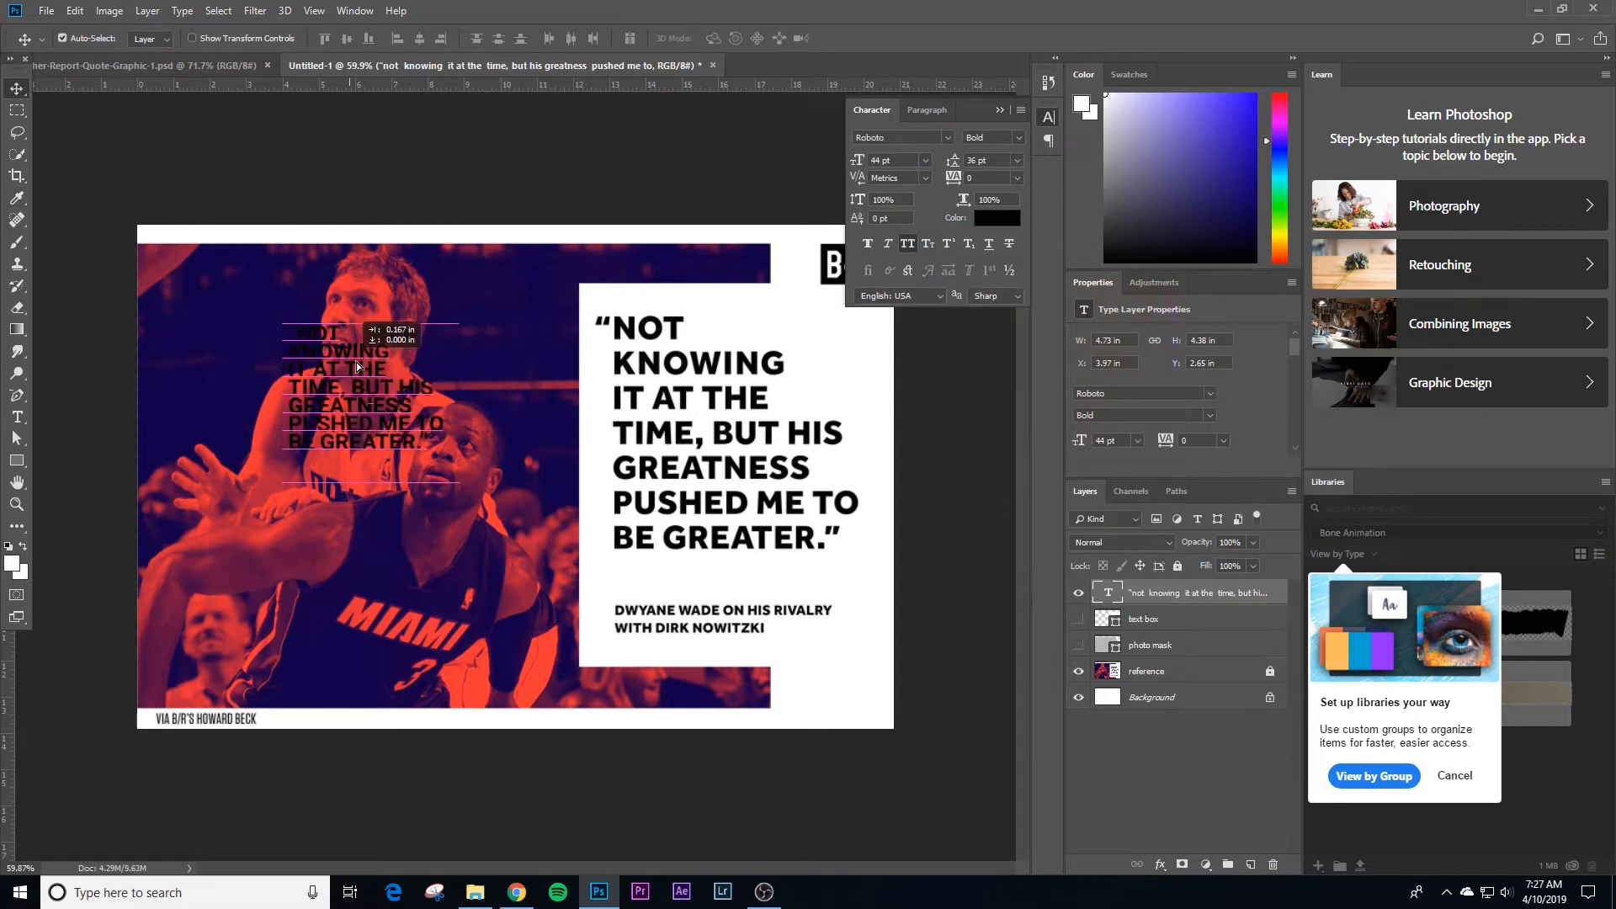
left_click_drag(341, 361, 665, 323)
Step: Enlarge the quote's text frame to about 7 by 5.66 in
key("t")
left_click(667, 316)
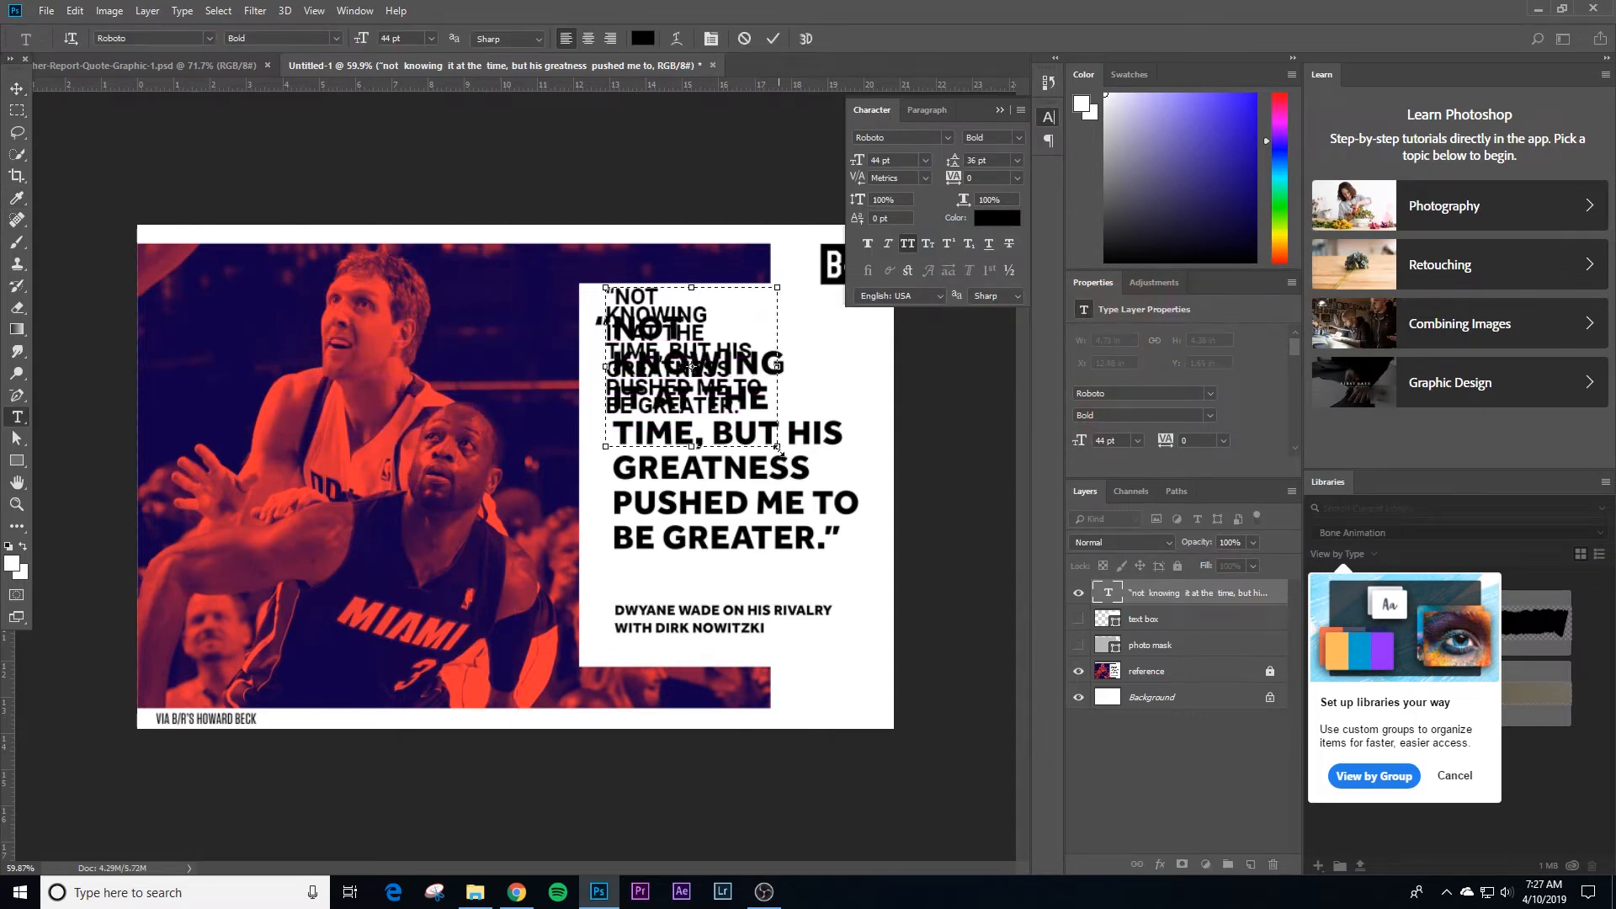
left_click_drag(779, 452, 861, 497)
Step: Set the whole quote's font size to 71 pt and its leading to 72 pt
key("ctrl+a")
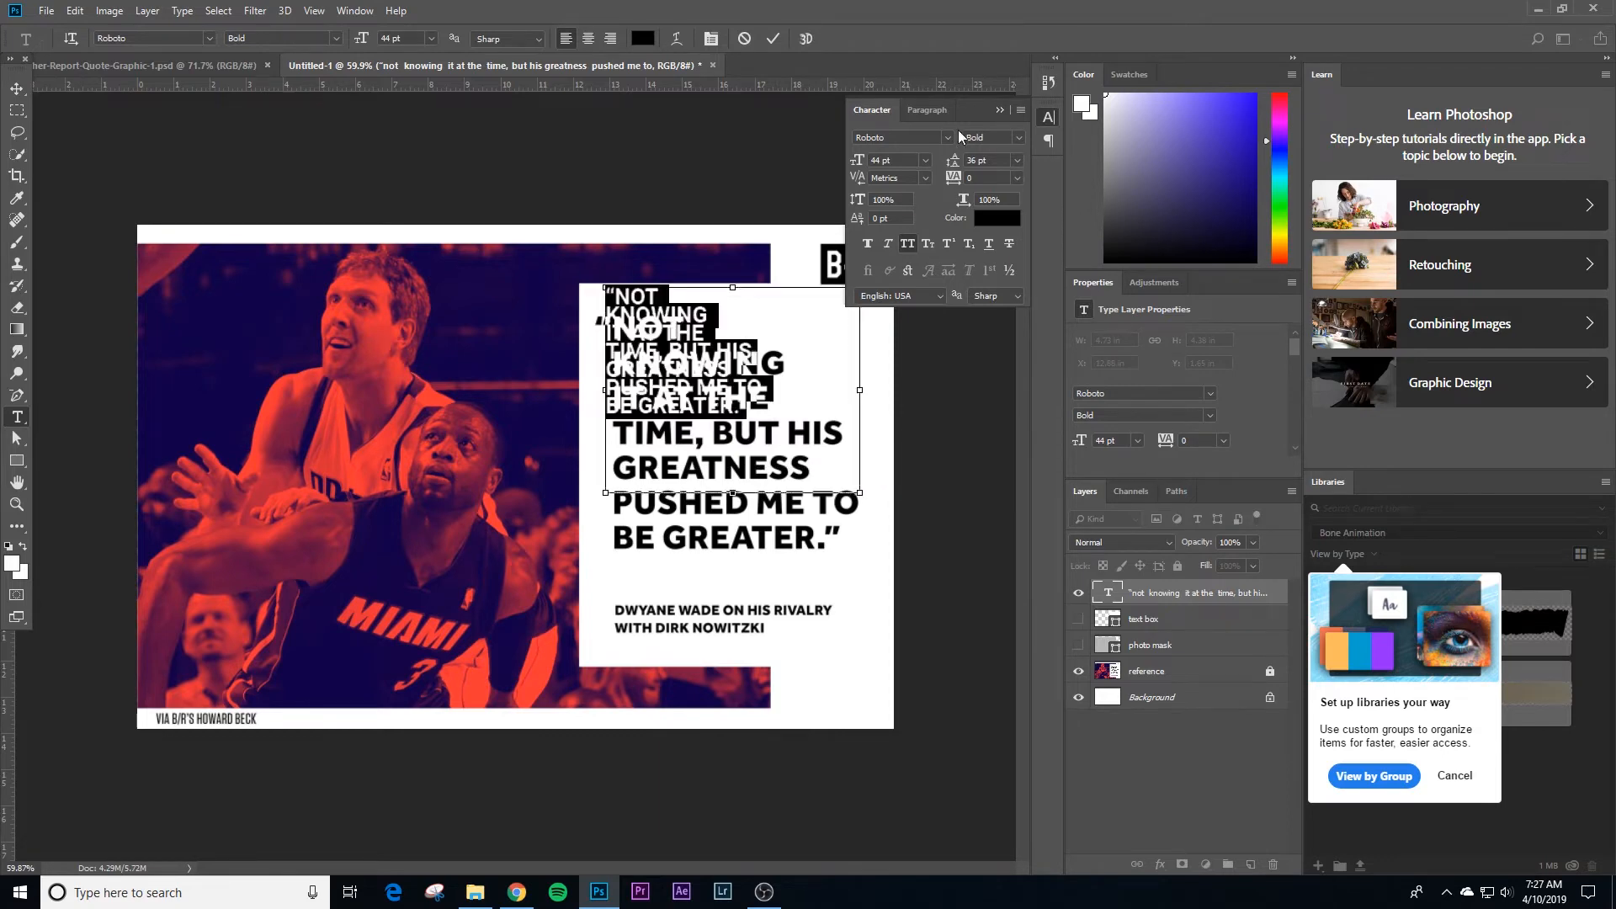
left_click(926, 160)
left_click(897, 351)
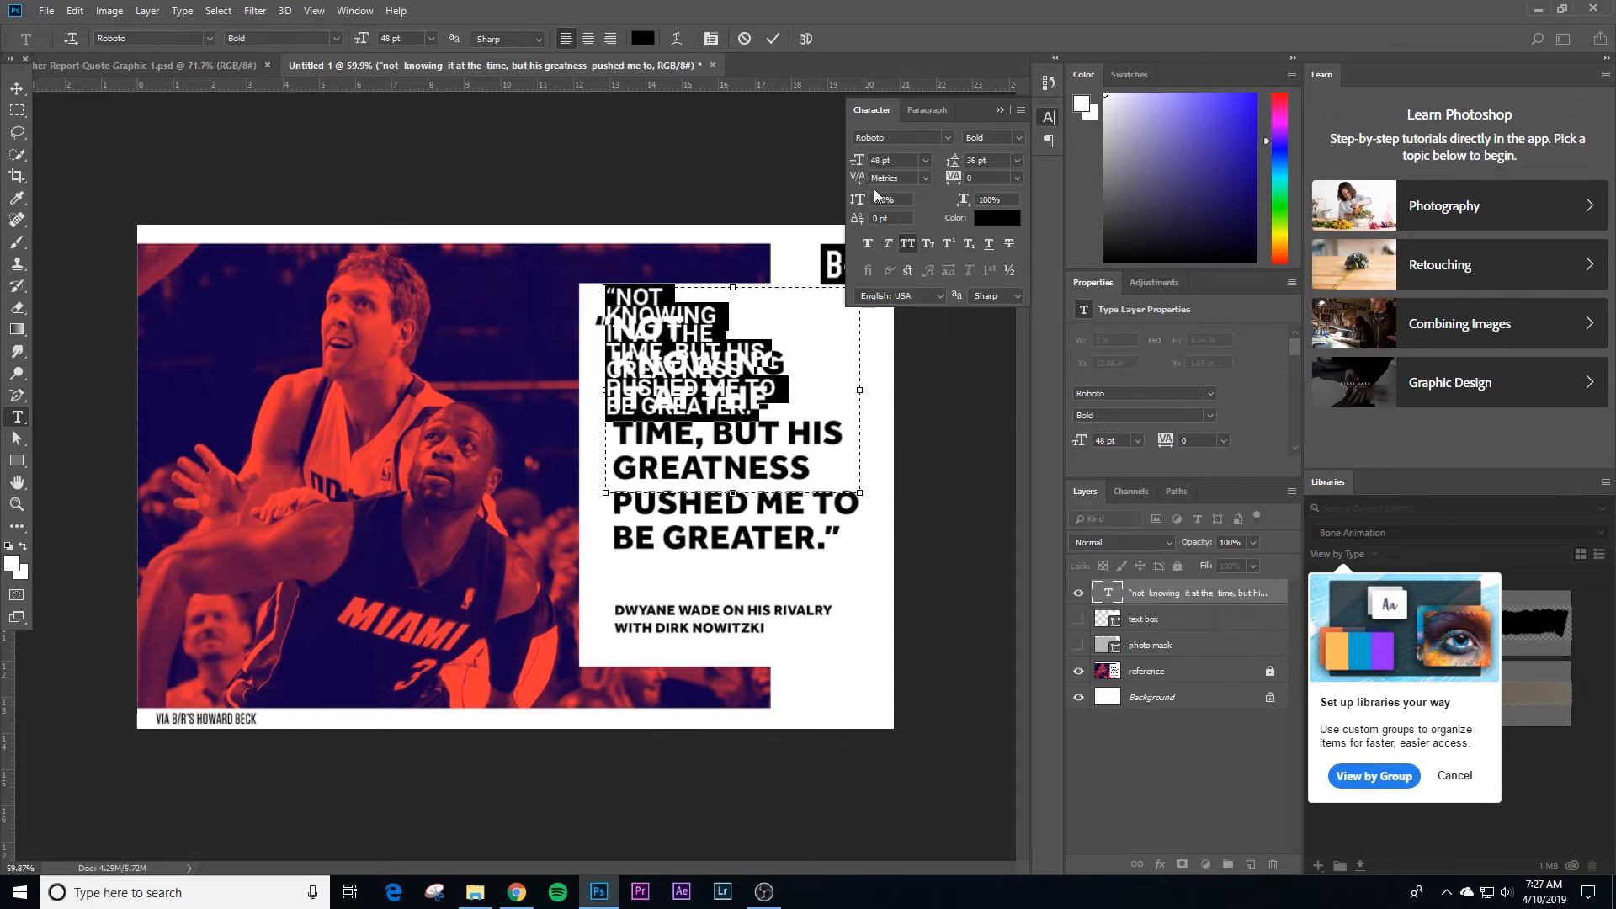
scroll(876, 162, "up", 20)
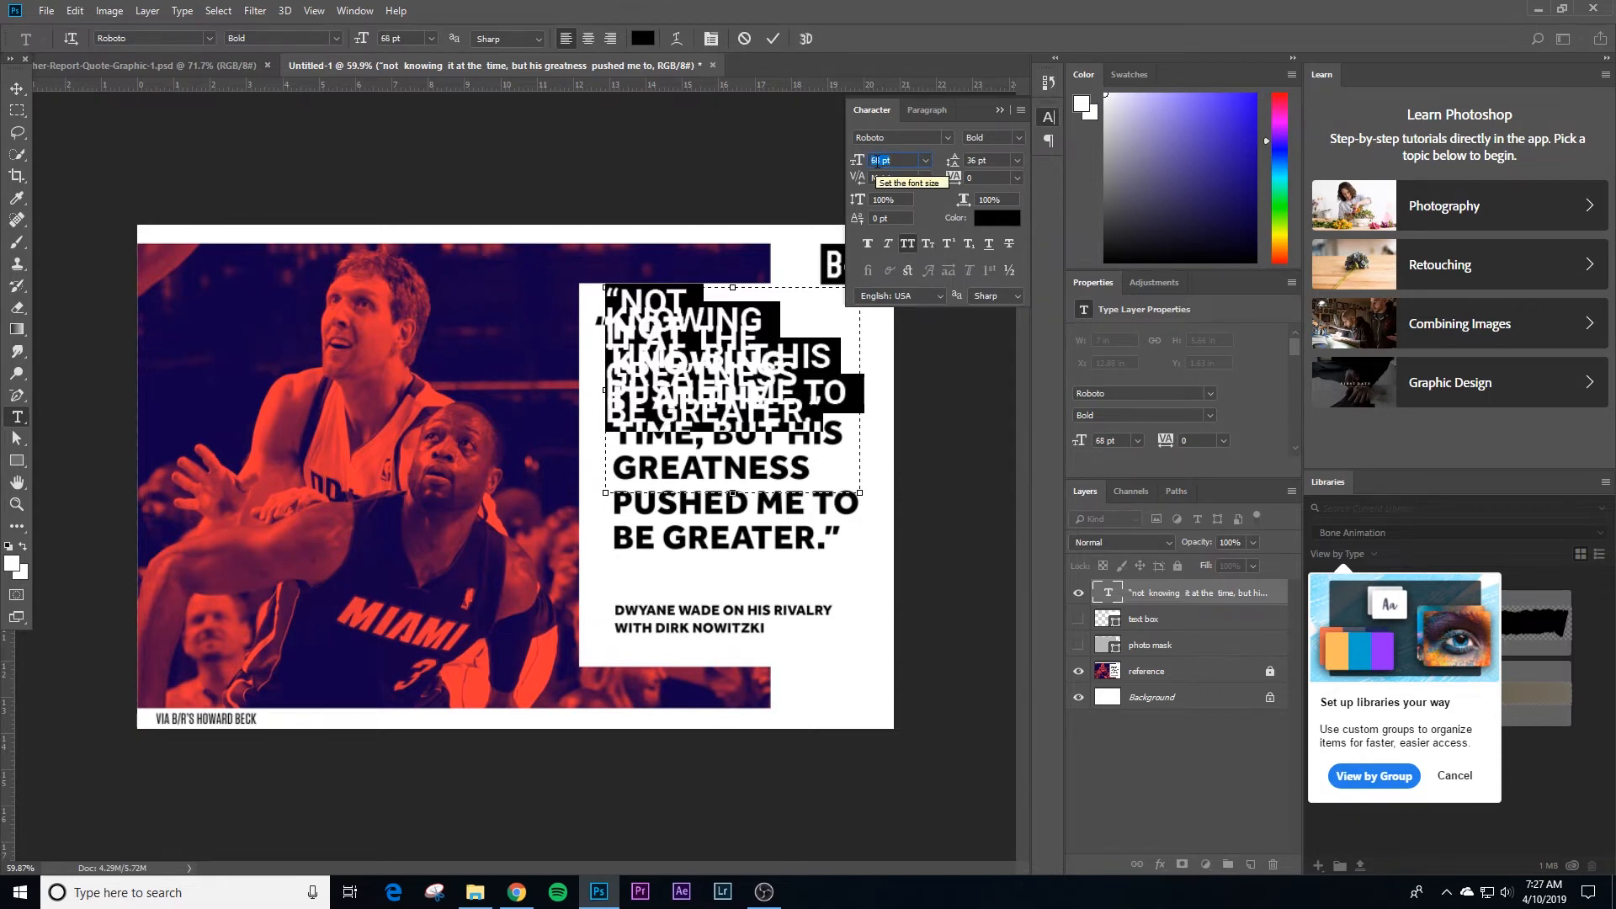
scroll(877, 162, "up", 3)
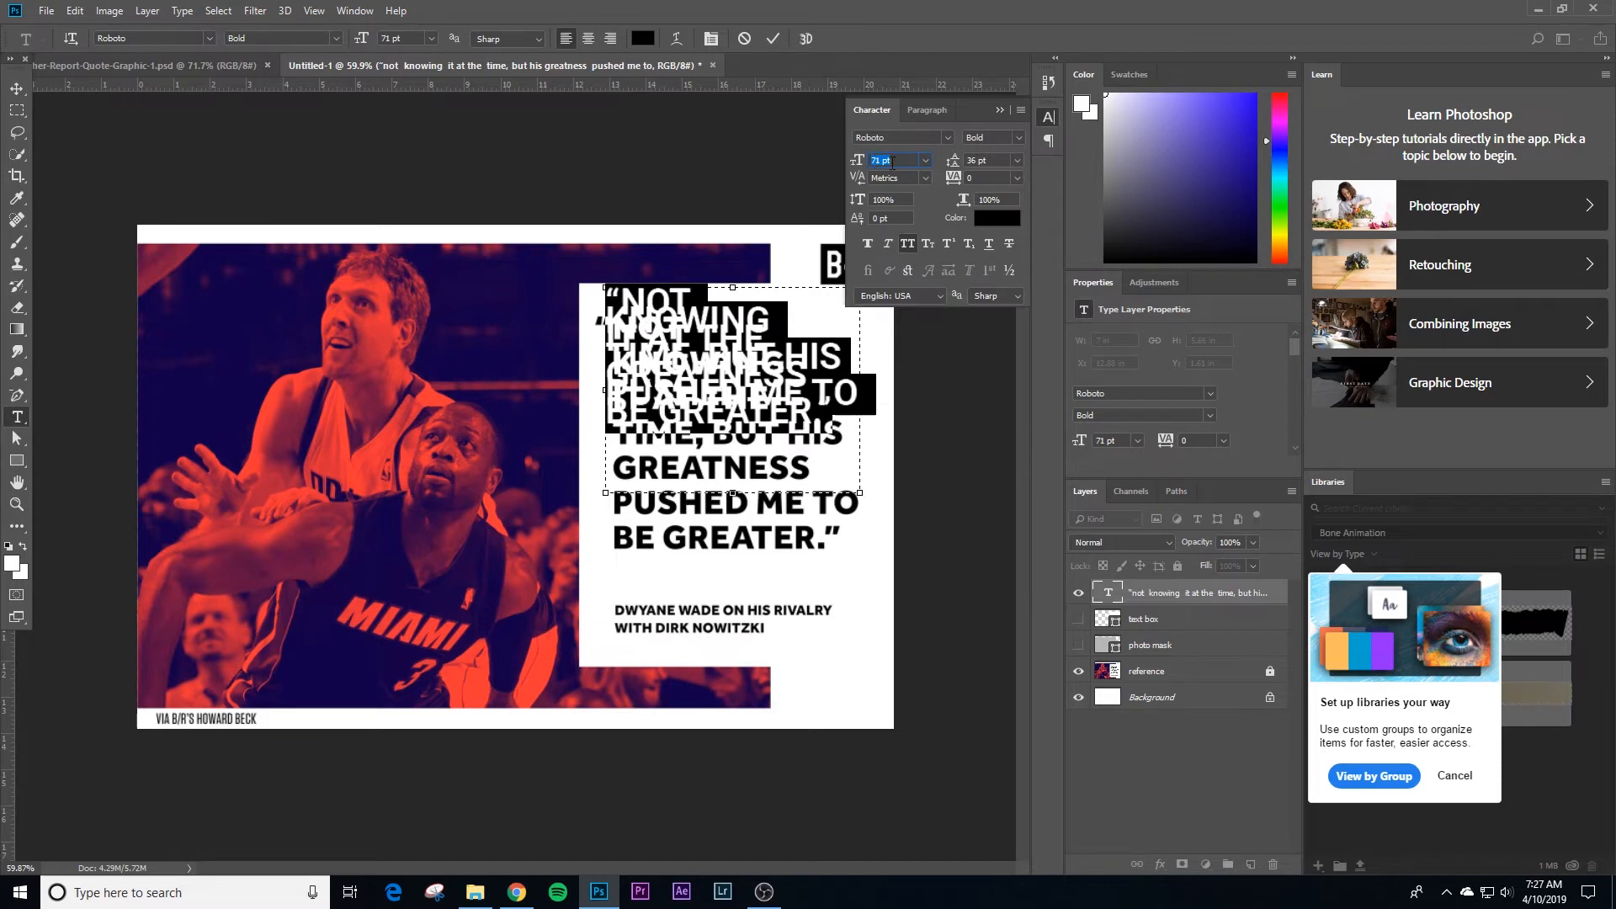
left_click(1018, 160)
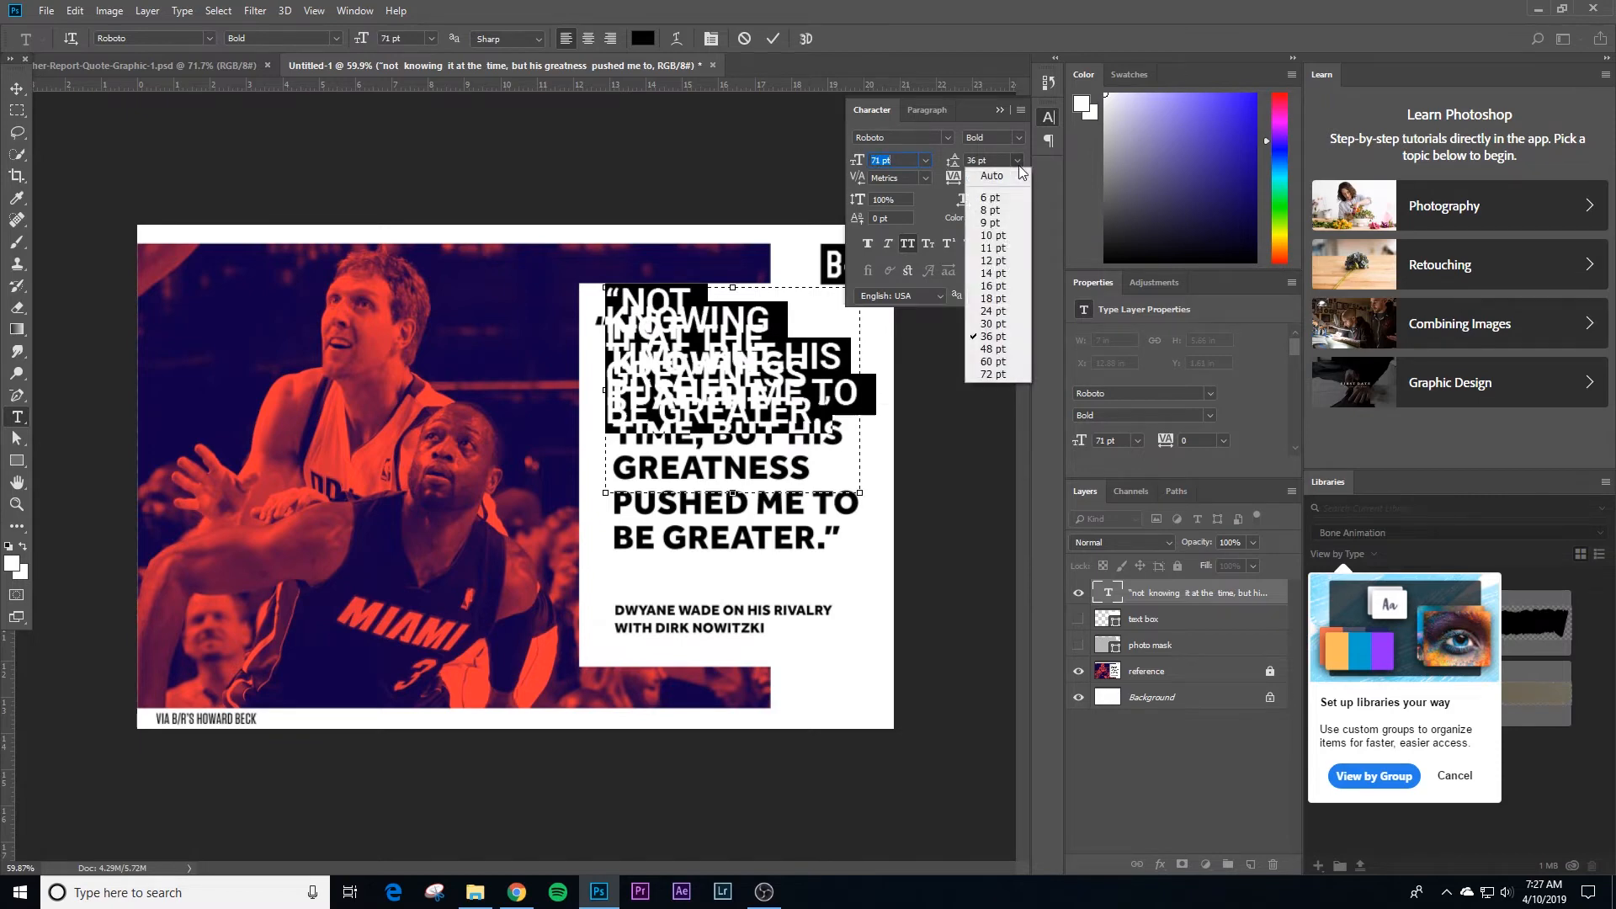
left_click(1007, 375)
key("ctrl")
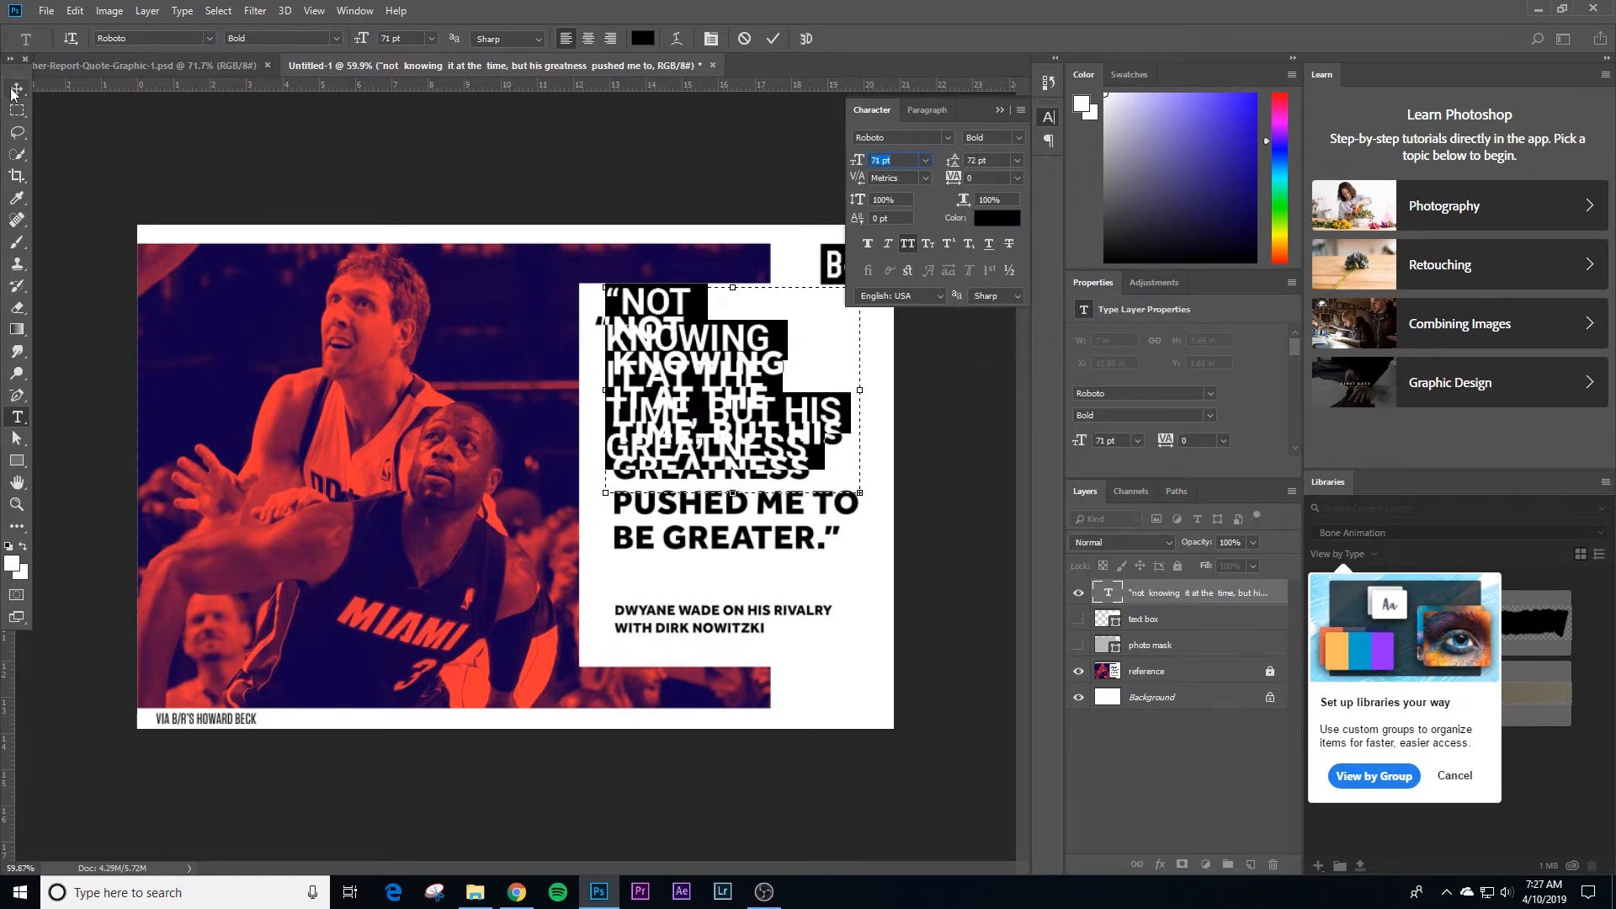
Step: Move and nudge the quote to about X 12.66 in, Y 2.31 in, lining its first line up with the reference's “NOT
left_click_drag(671, 322, 766, 343)
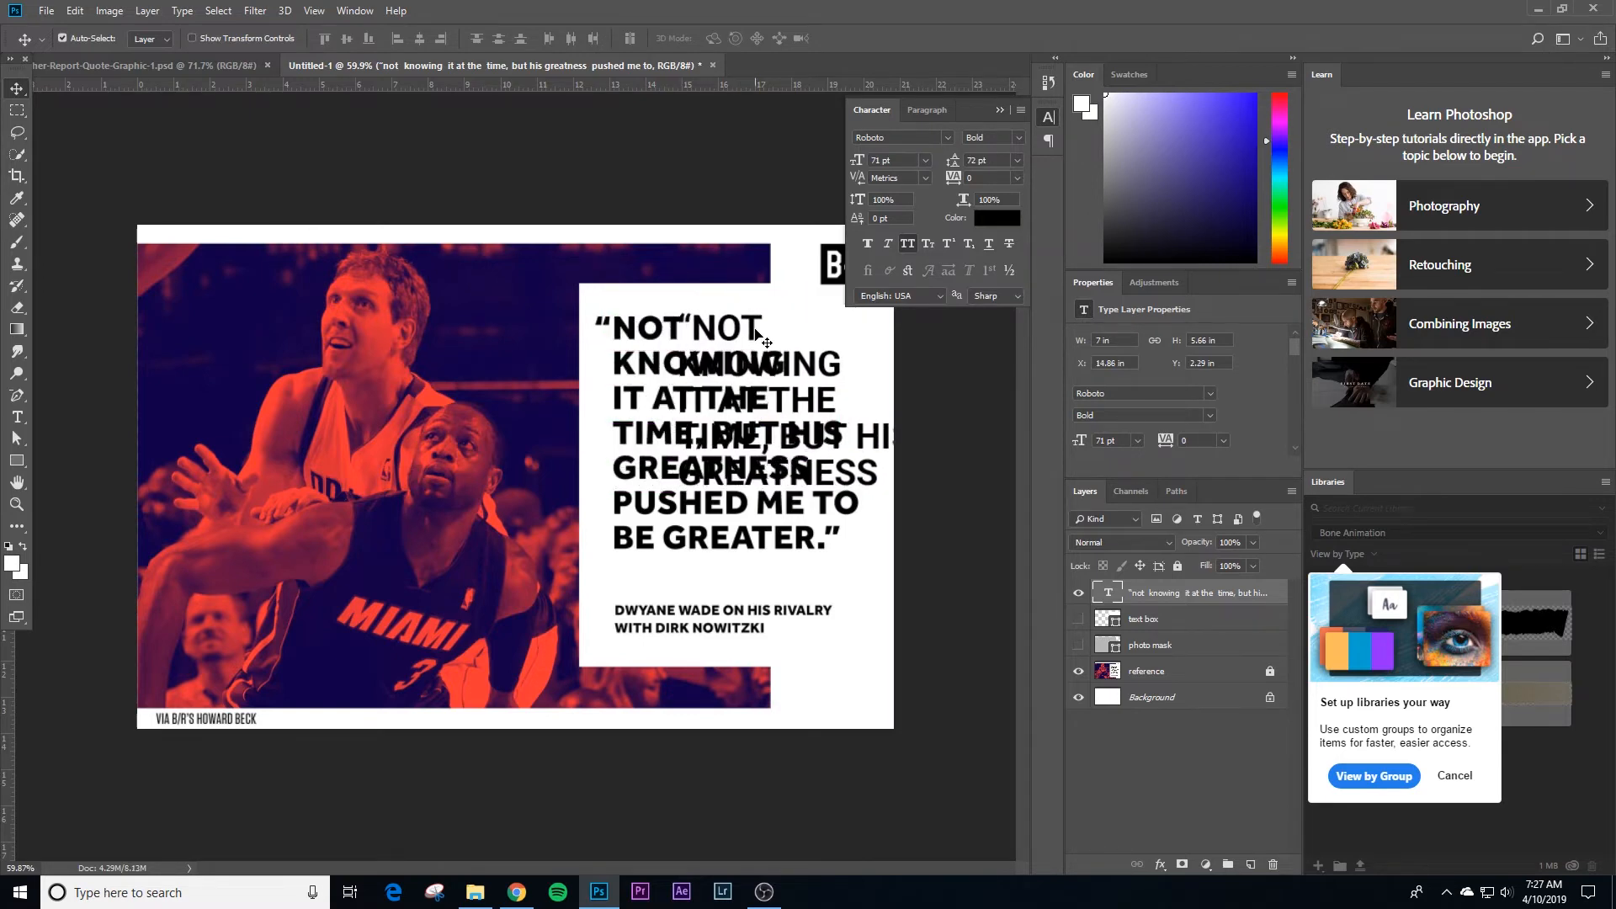
key("shift+Left")
key("shift+Left")
key("shift+Left")
key("shift+Left")
key("shift+Left")
key("shift+Left")
key("shift+Left")
key("shift+Left")
key("shift+Left")
key("shift+Left")
key("shift+Left")
key("shift+Left")
key("shift+Left")
key("shift+Left")
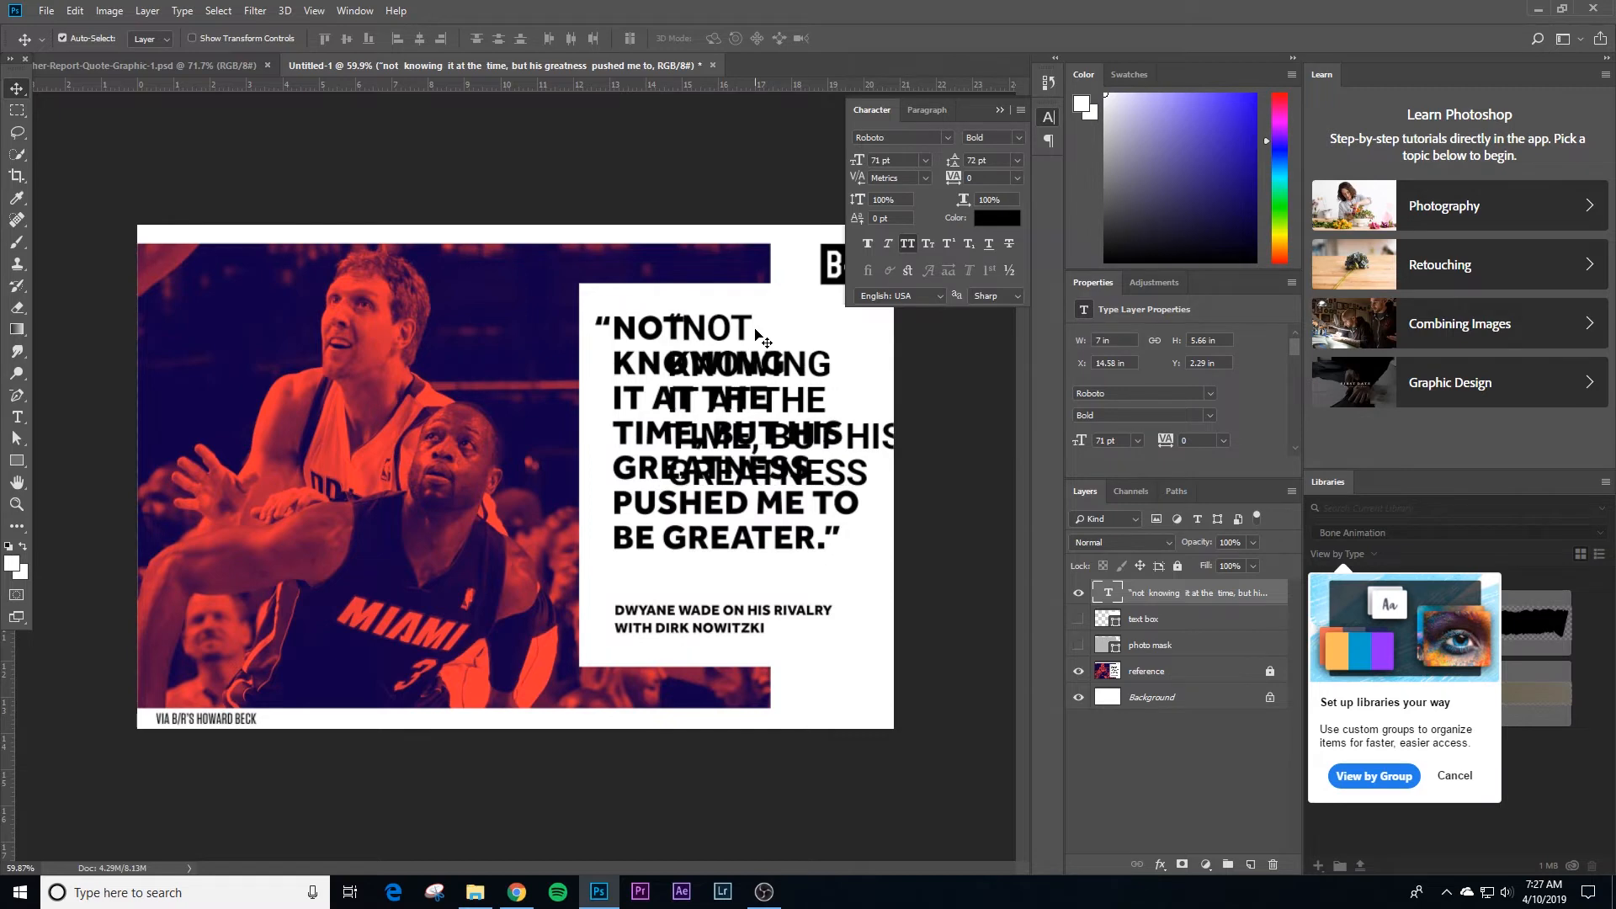
key("shift+Right")
key("Up")
key("Up")
key("Up")
key("Up")
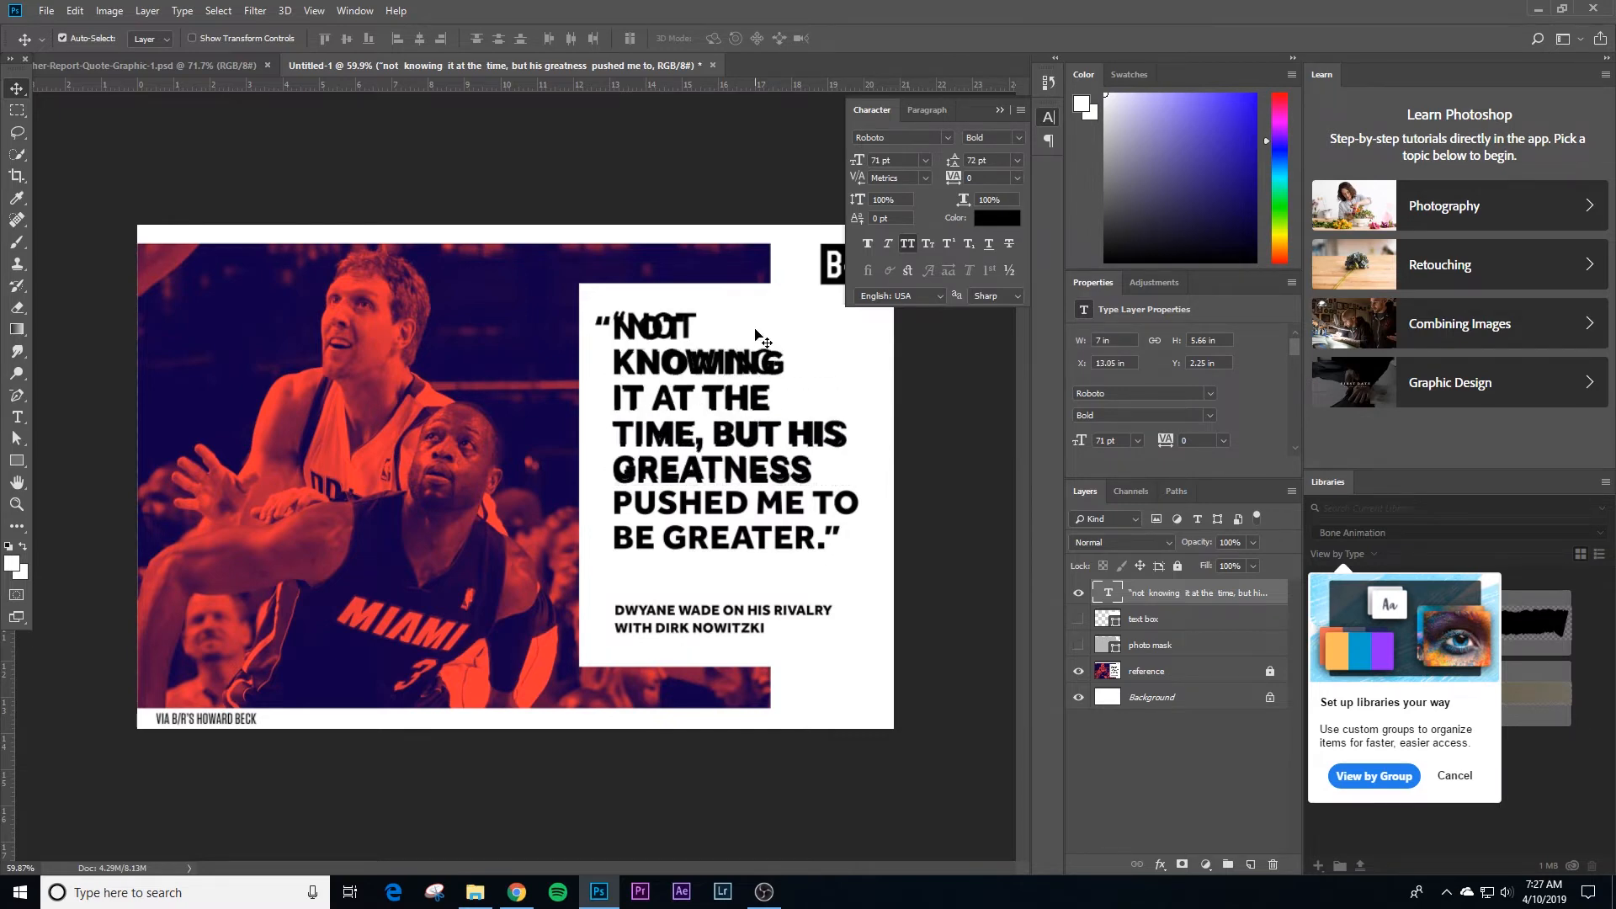
key("shift+Down")
key("shift+Down")
key("shift+Down")
key("shift+Up")
key("shift+Up")
key("shift+Up")
key("shift+Up")
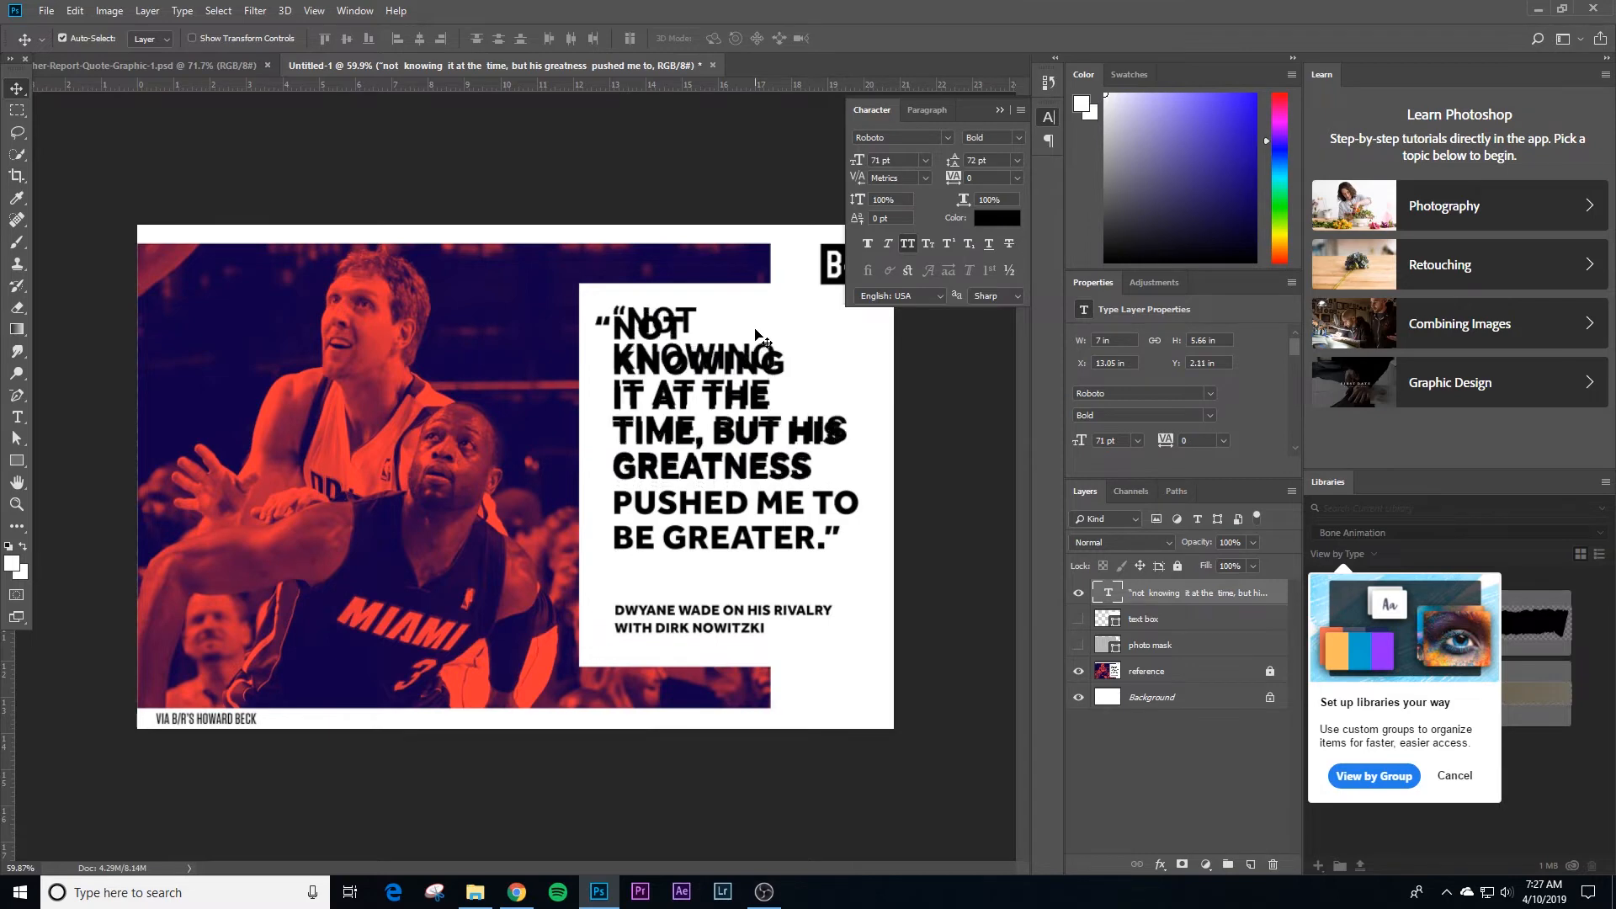
key("shift+Down")
key("shift+Down")
key("Up")
key("Up")
key("Up")
key("Up")
key("Up")
key("Up")
key("shift+Left")
key("shift+Left")
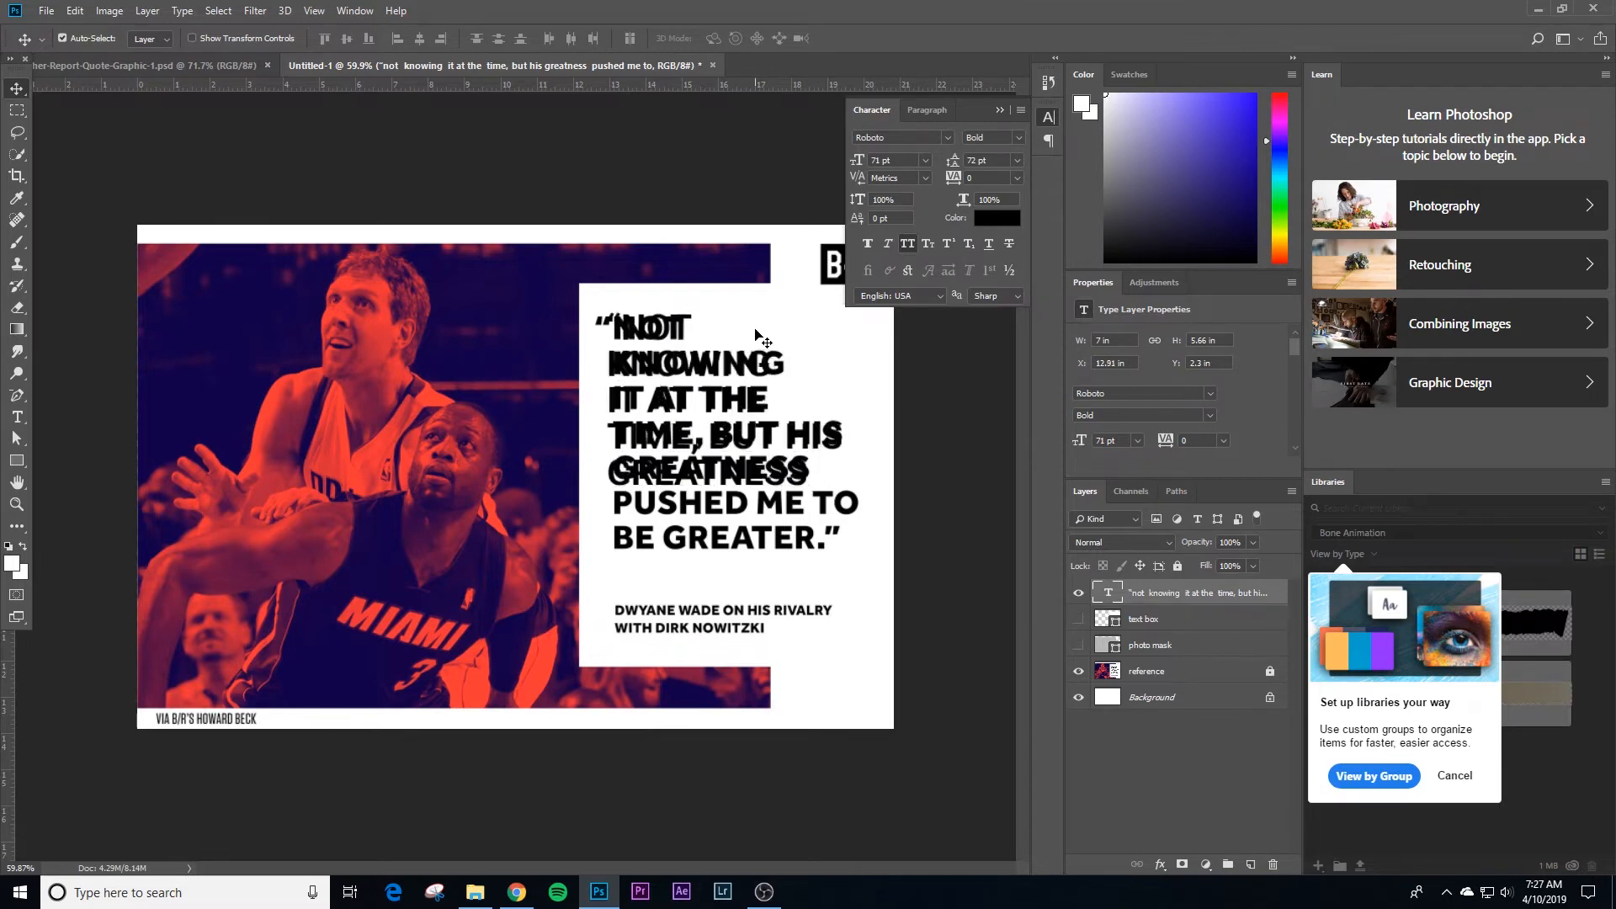
key("Left")
key("Left")
key("Left")
key("Left")
key("Left")
key("Left")
key("Left")
key("Left")
key("Down")
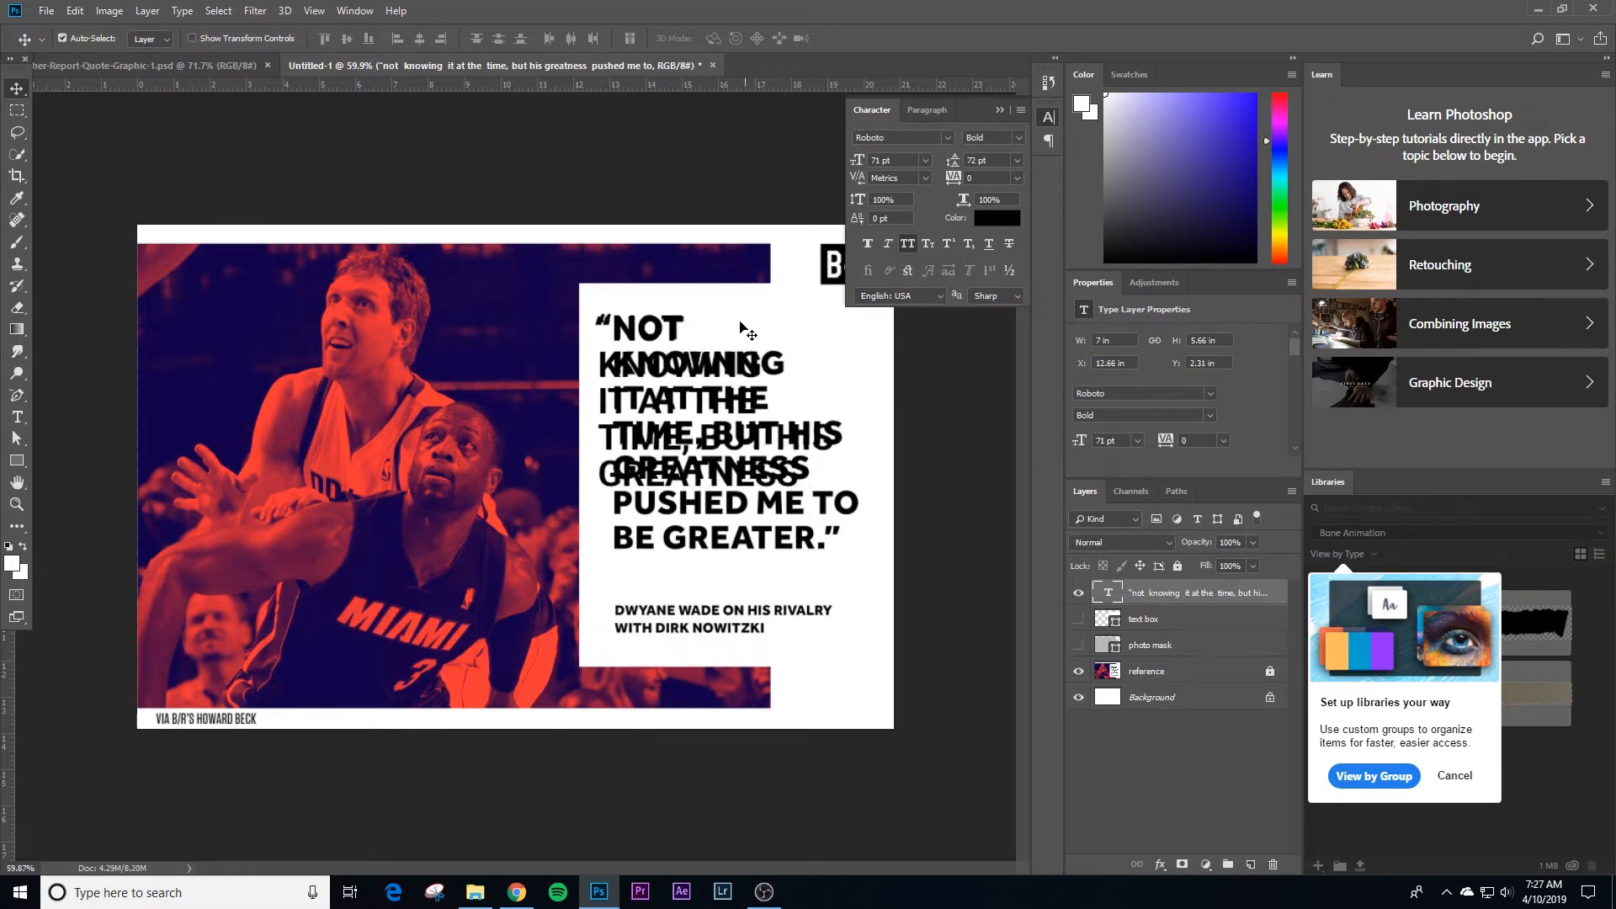
Step: Extend the quote's text frame downward to about 6.79 in tall so that all seven lines fit
key("t")
left_click(705, 455)
left_click_drag(726, 520, 734, 555)
left_click(16, 87)
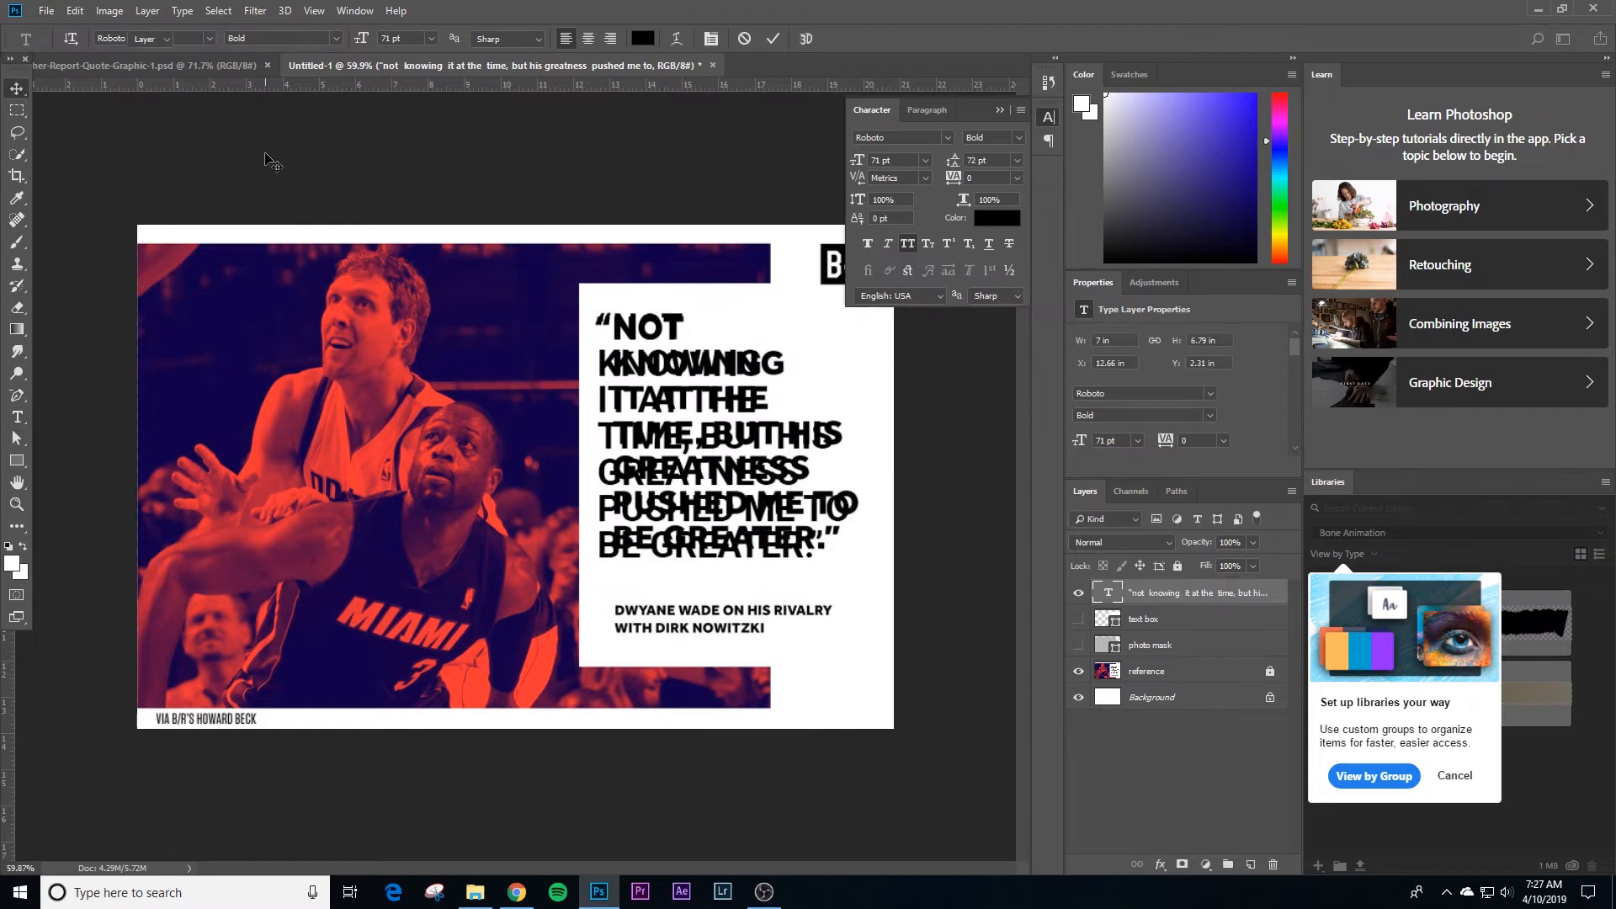
Step: Show the text box and photo mask layers behind the quote
left_click(674, 330)
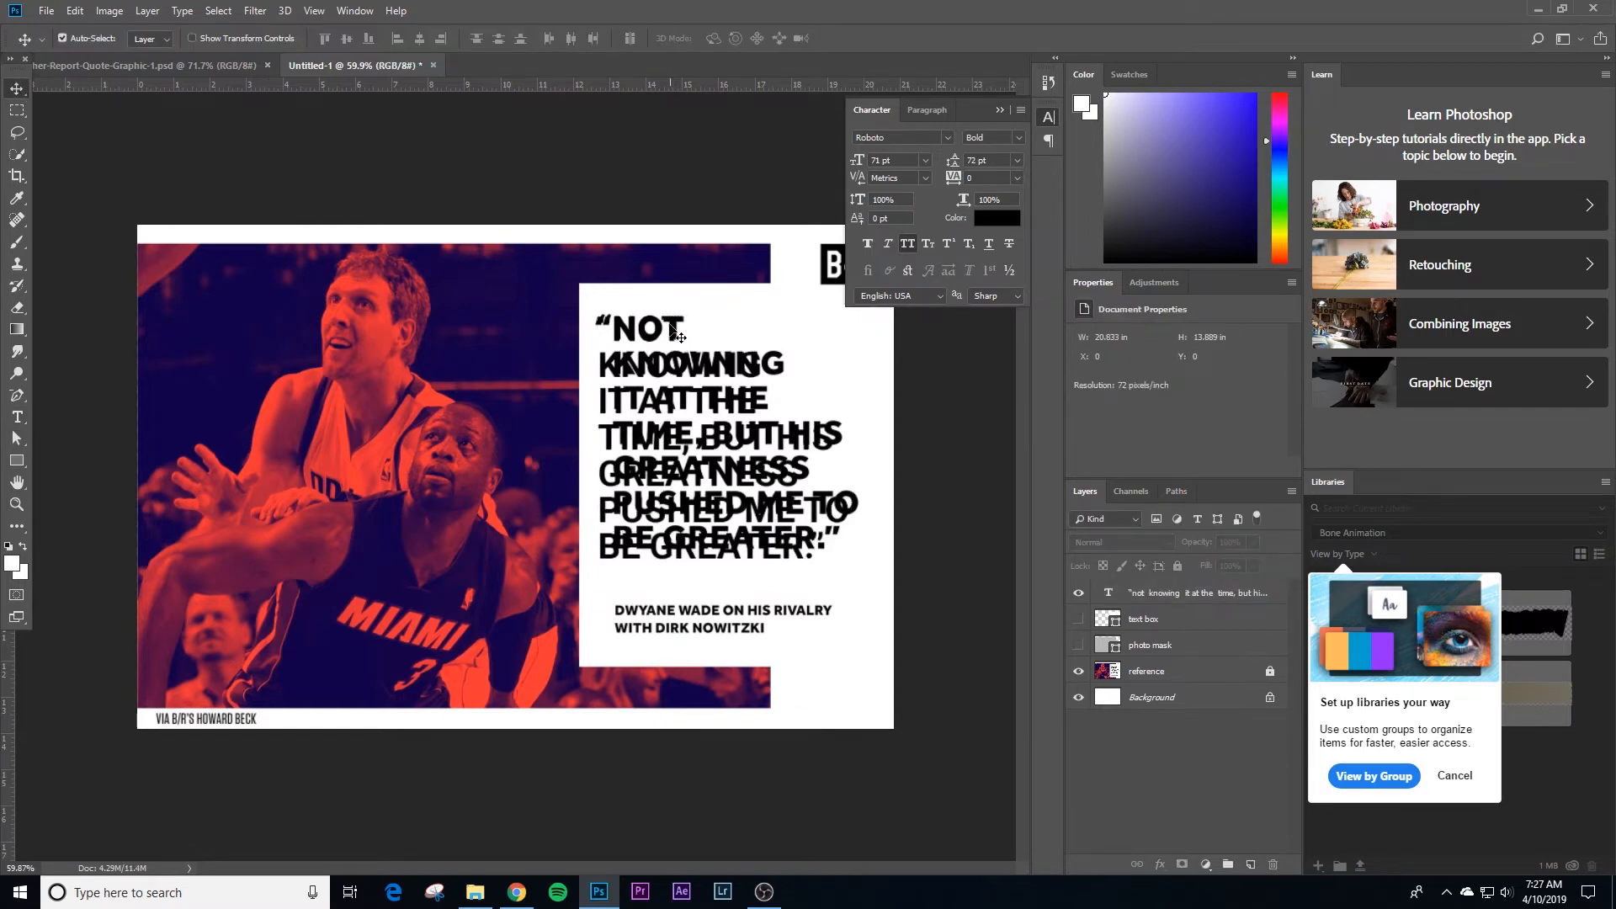
left_click_drag(1081, 625, 1080, 645)
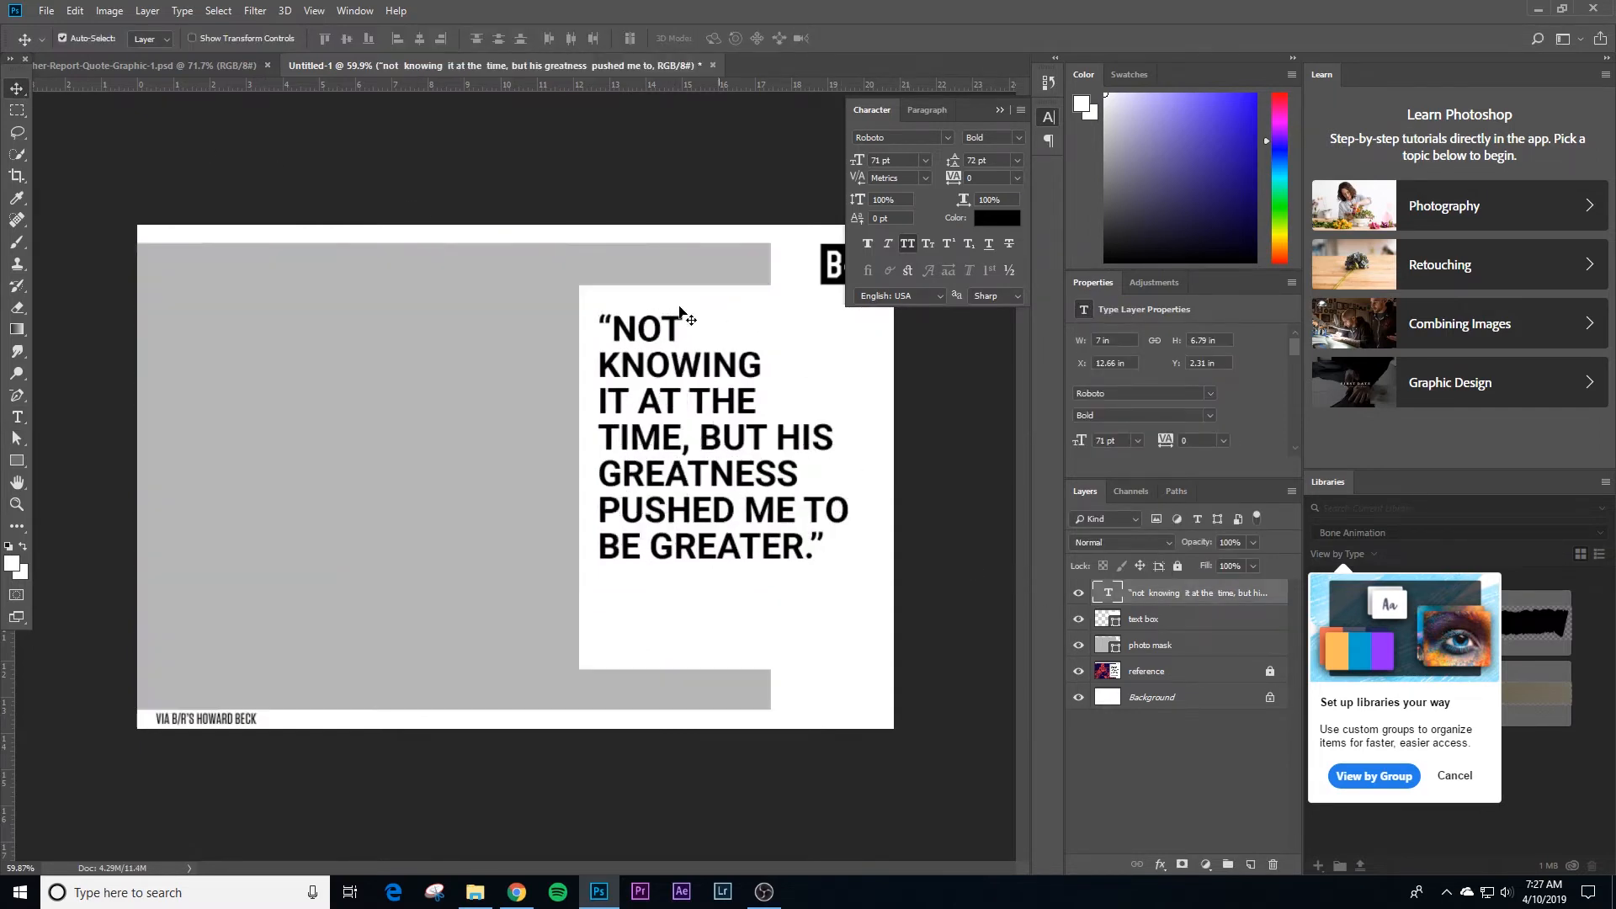
left_click(642, 205)
Step: Tighten the kerning at the opening quotation mark to -460 so that it hangs outside the text frame
key("z")
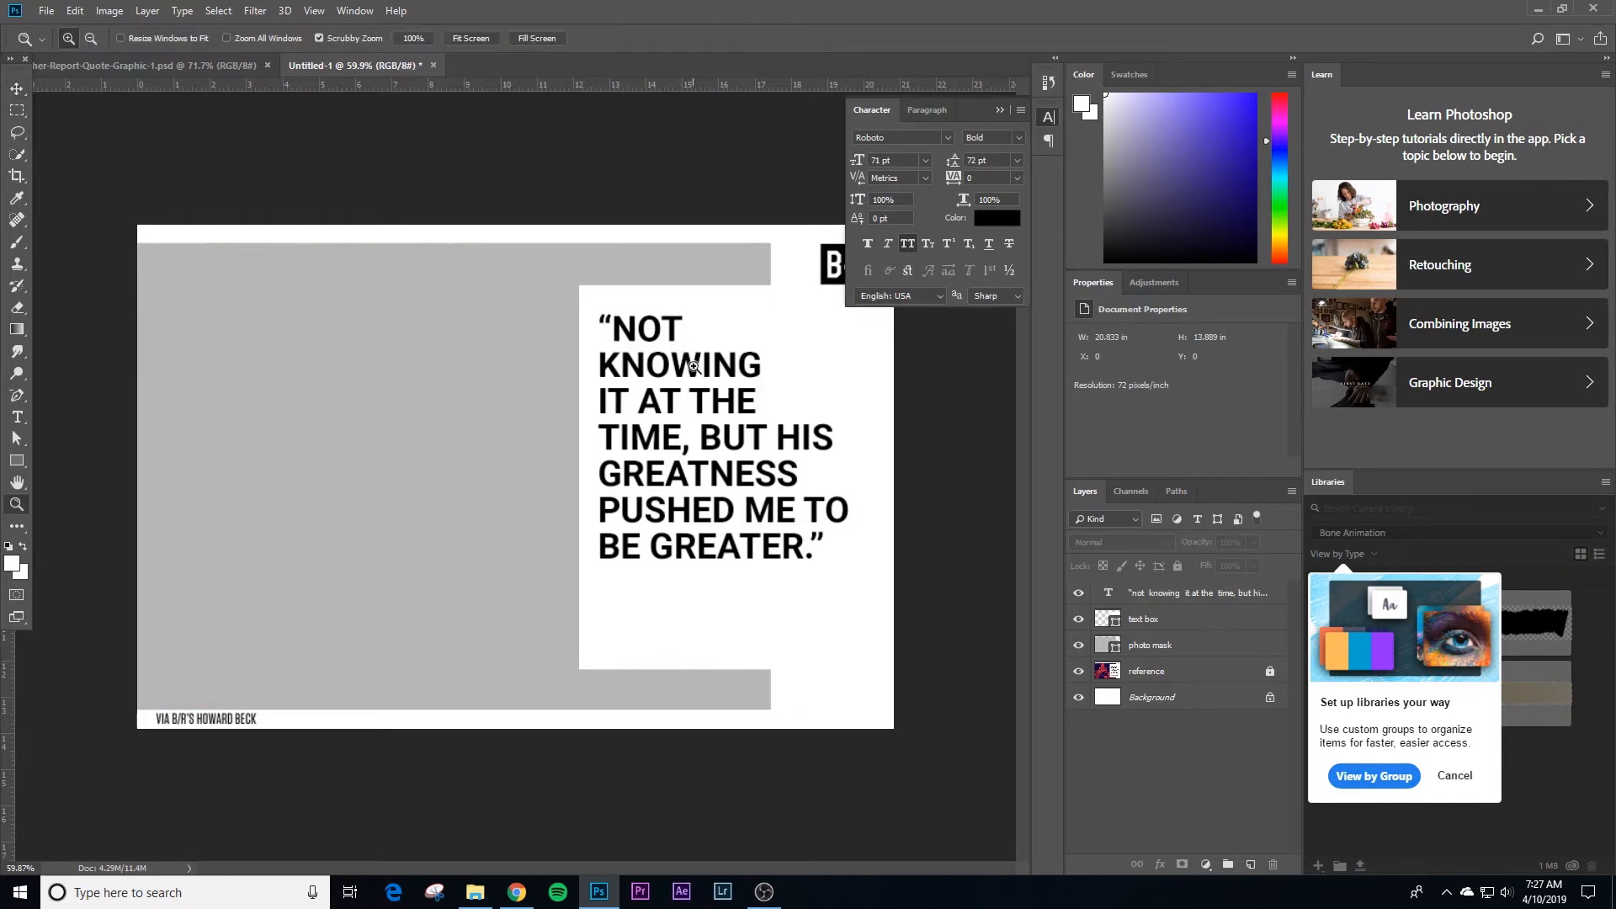
left_click_drag(685, 351, 702, 407)
key("v")
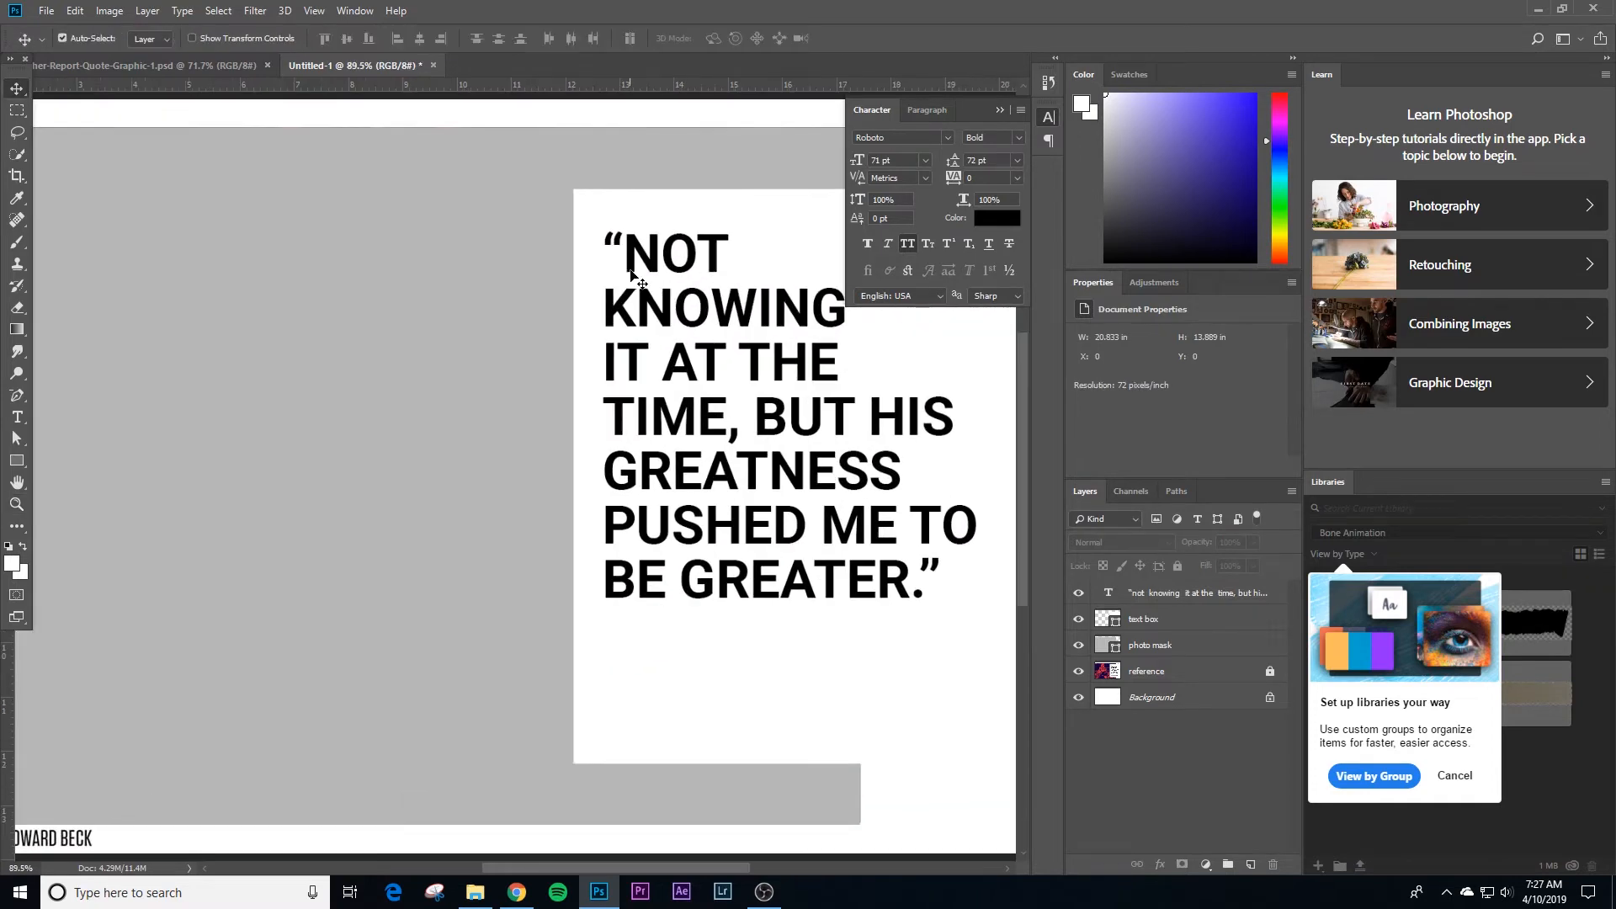
key("t")
left_click(629, 251)
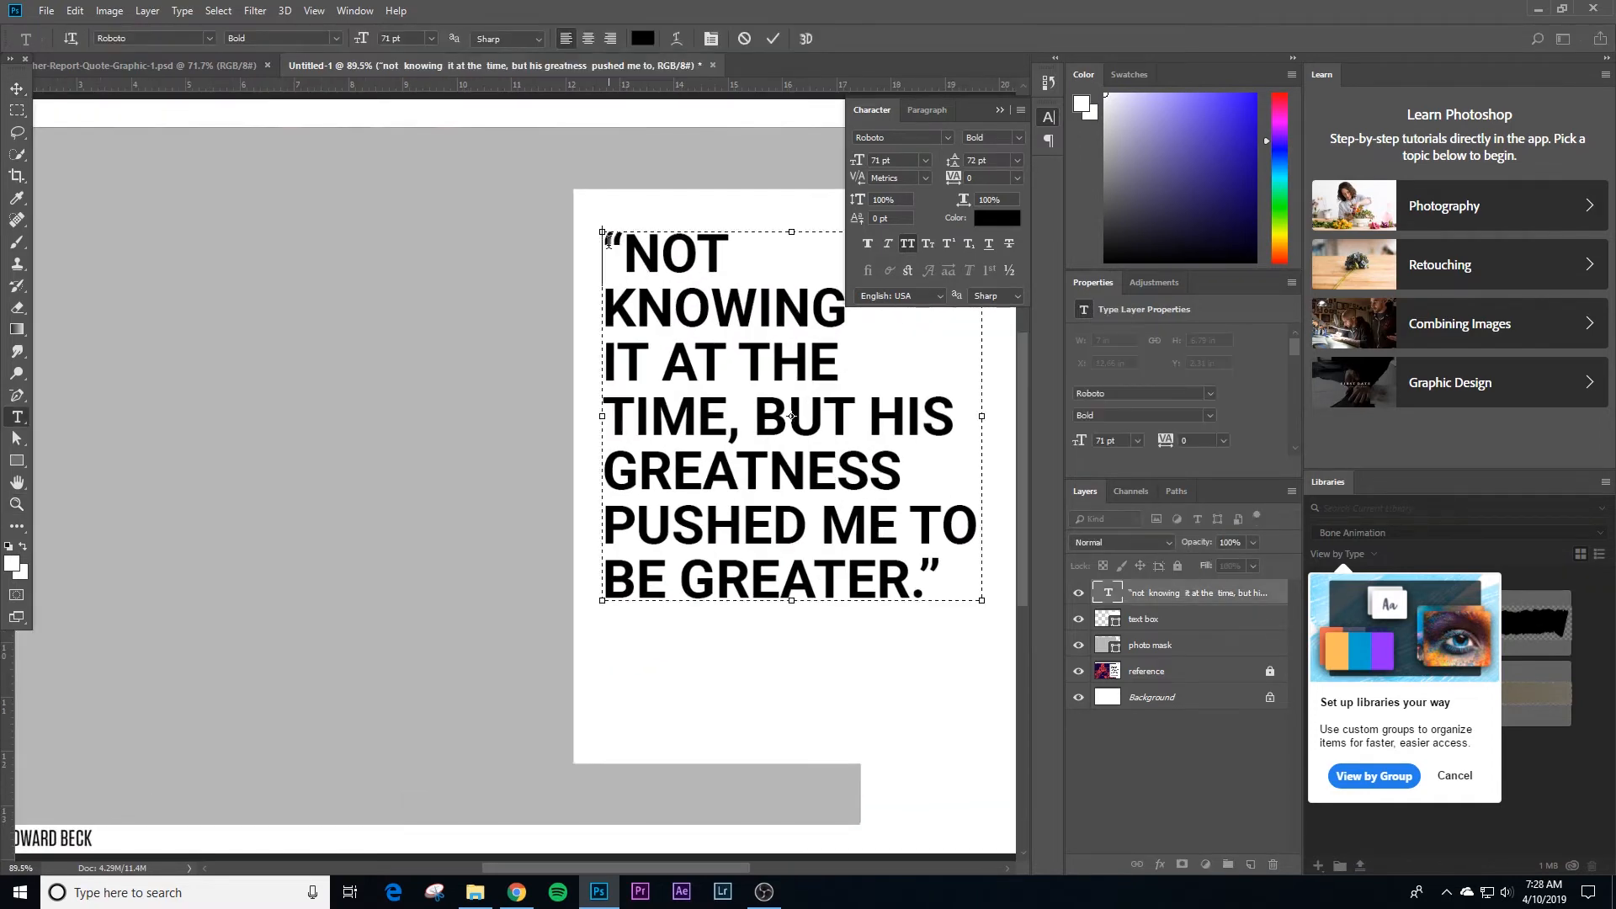
key("alt+Left")
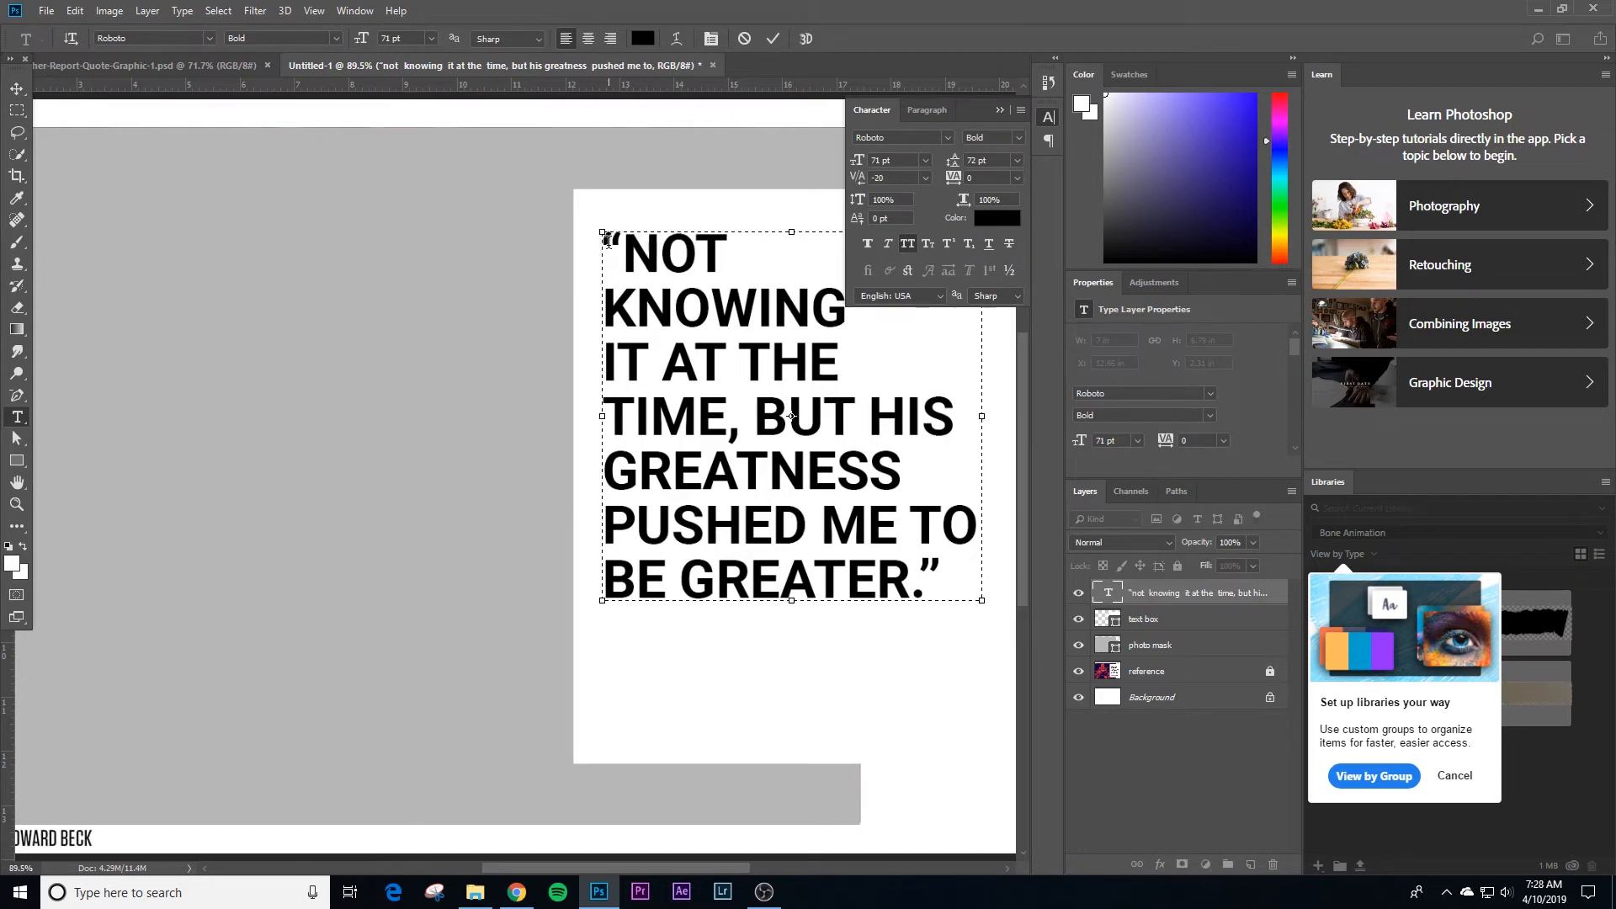
key("alt+Left")
key("alt+Left")
key("alt+Left")
key("alt+Left")
key("alt+Left")
key("alt+Left")
key("alt+Left")
key("alt+Left")
key("alt+Left")
key("alt+Left")
key("alt+Left")
key("alt+Left")
key("alt+Left")
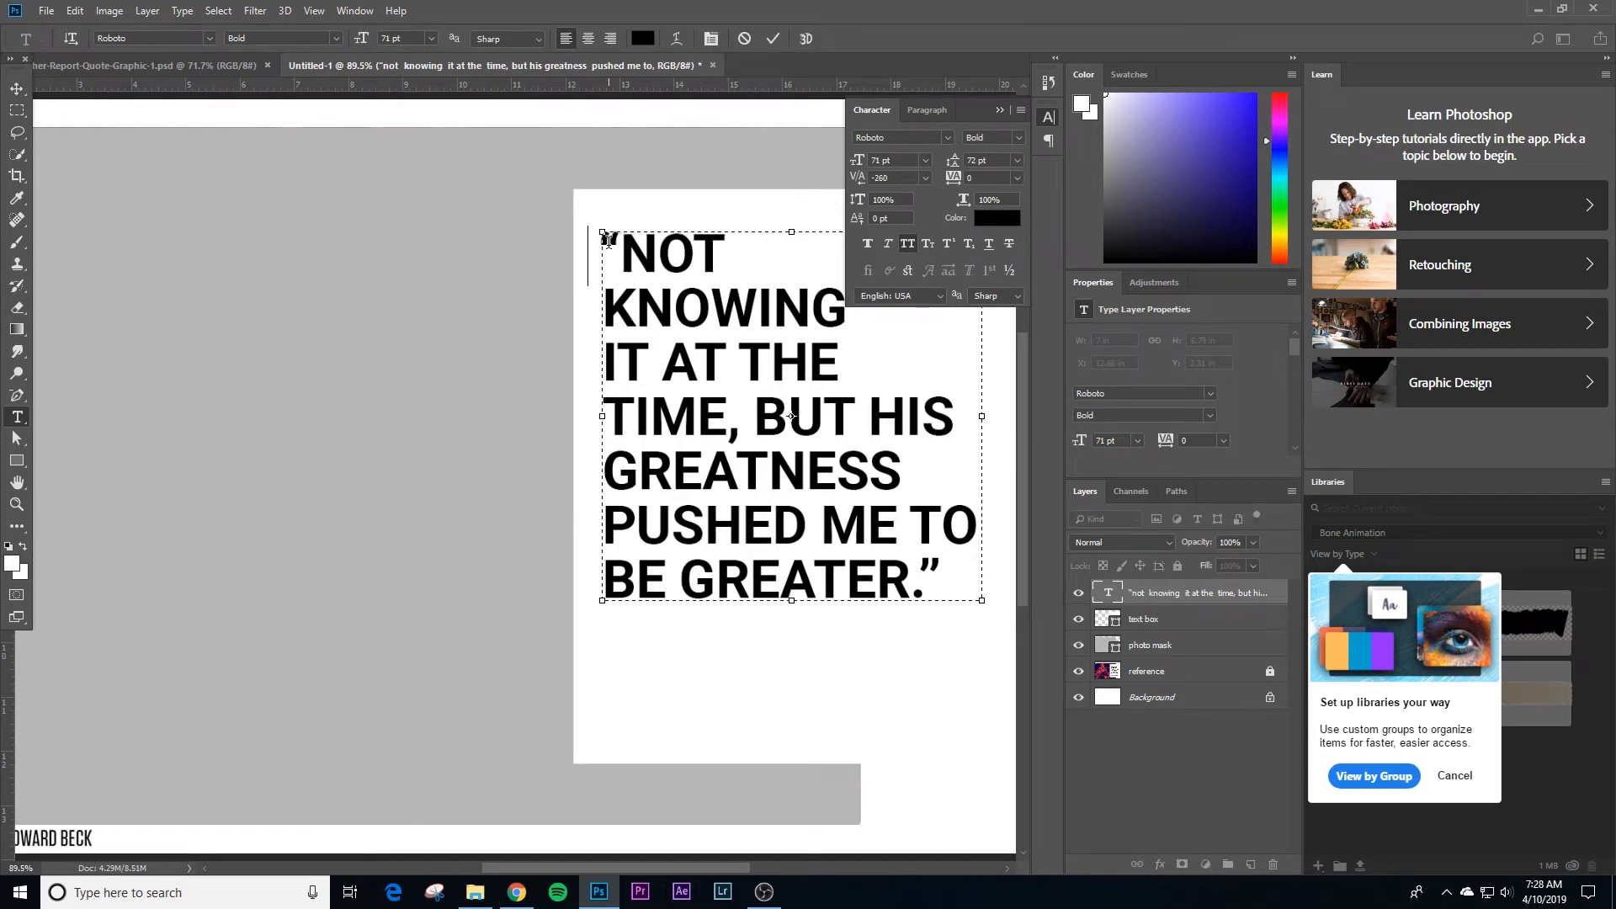
key("alt+Left")
key("alt+Left")
key("alt+Left")
key("alt+Left")
key("alt+Left")
key("alt+Left")
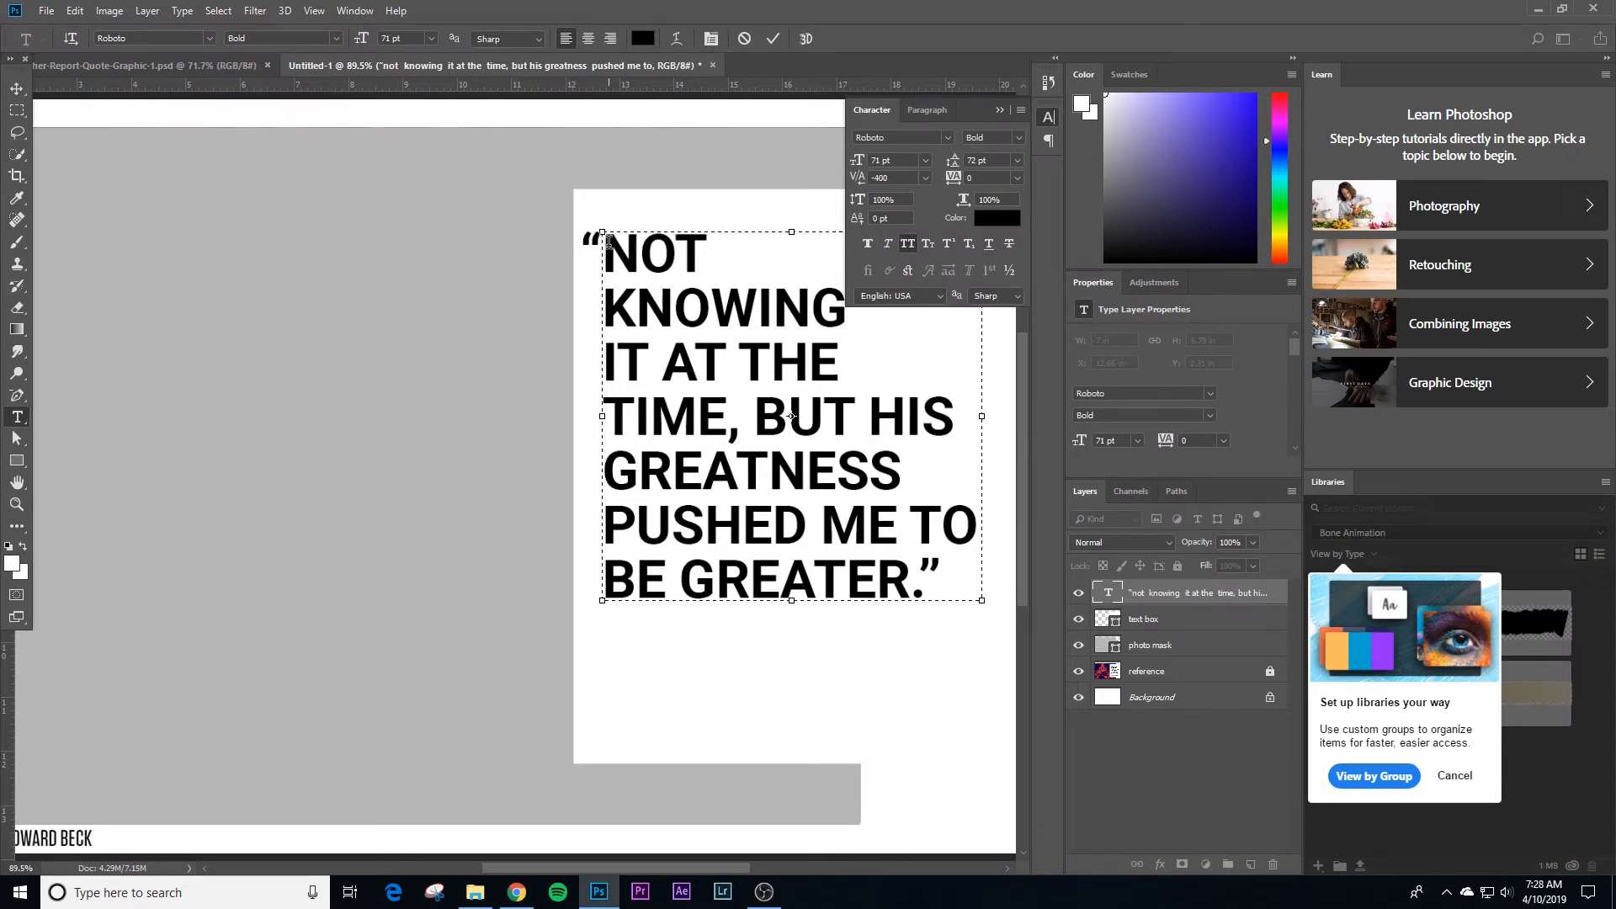
key("alt+Left")
key("alt+Left")
key("alt+Left")
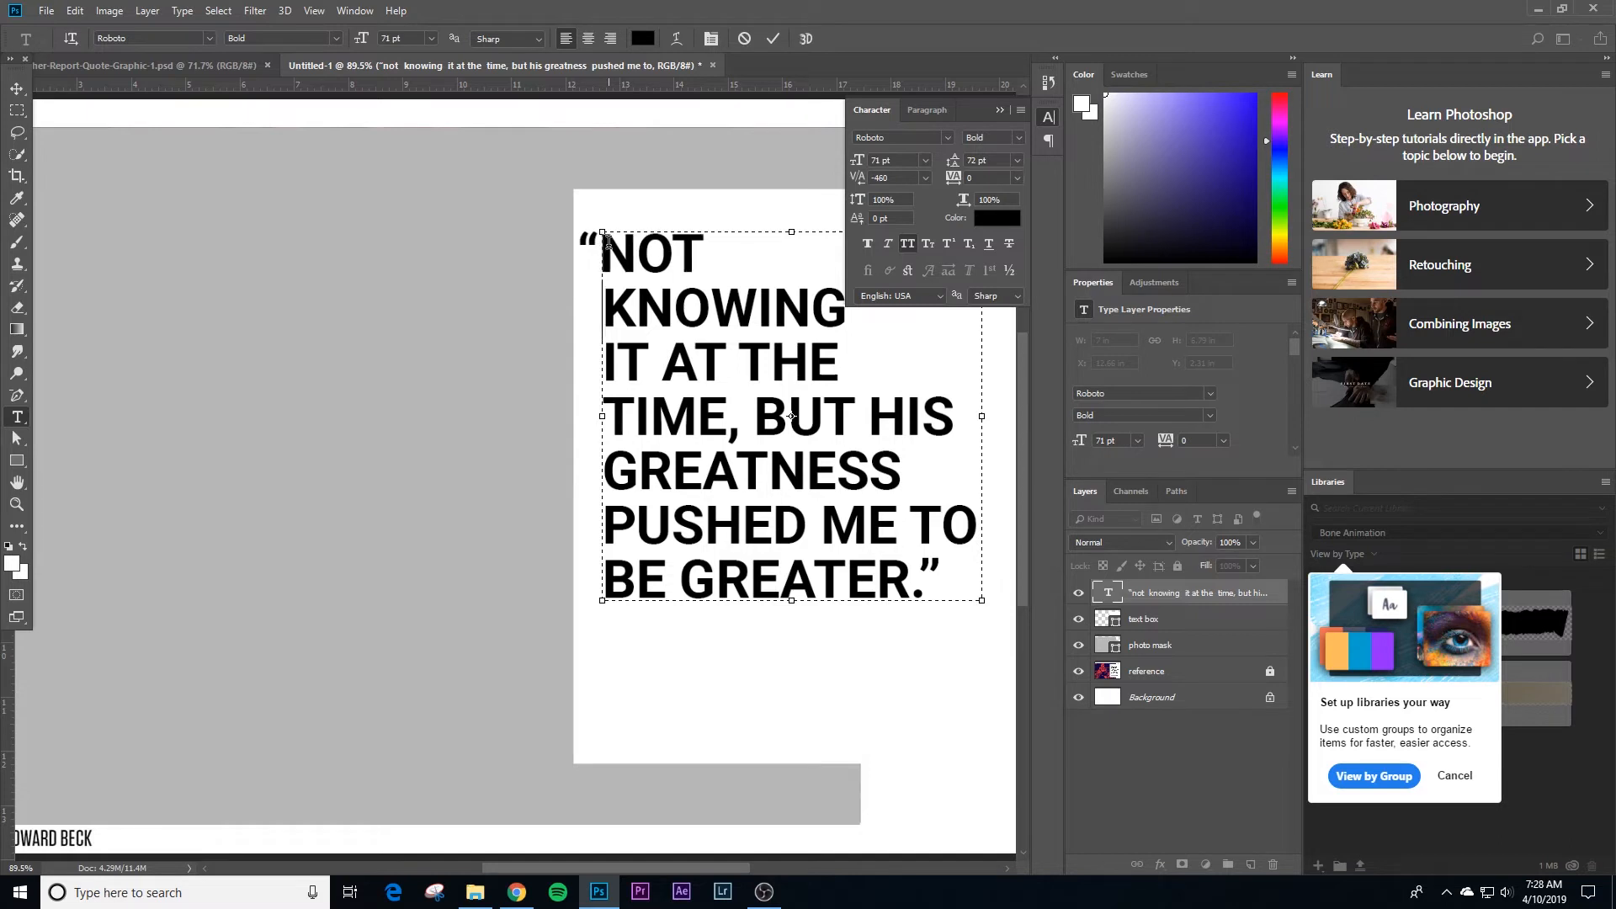
key("alt+Left")
key("alt+Left")
Step: Remove the line break after “NOT and put it back in
key("Right")
key("BackSpace")
key("Return")
key("BackSpace")
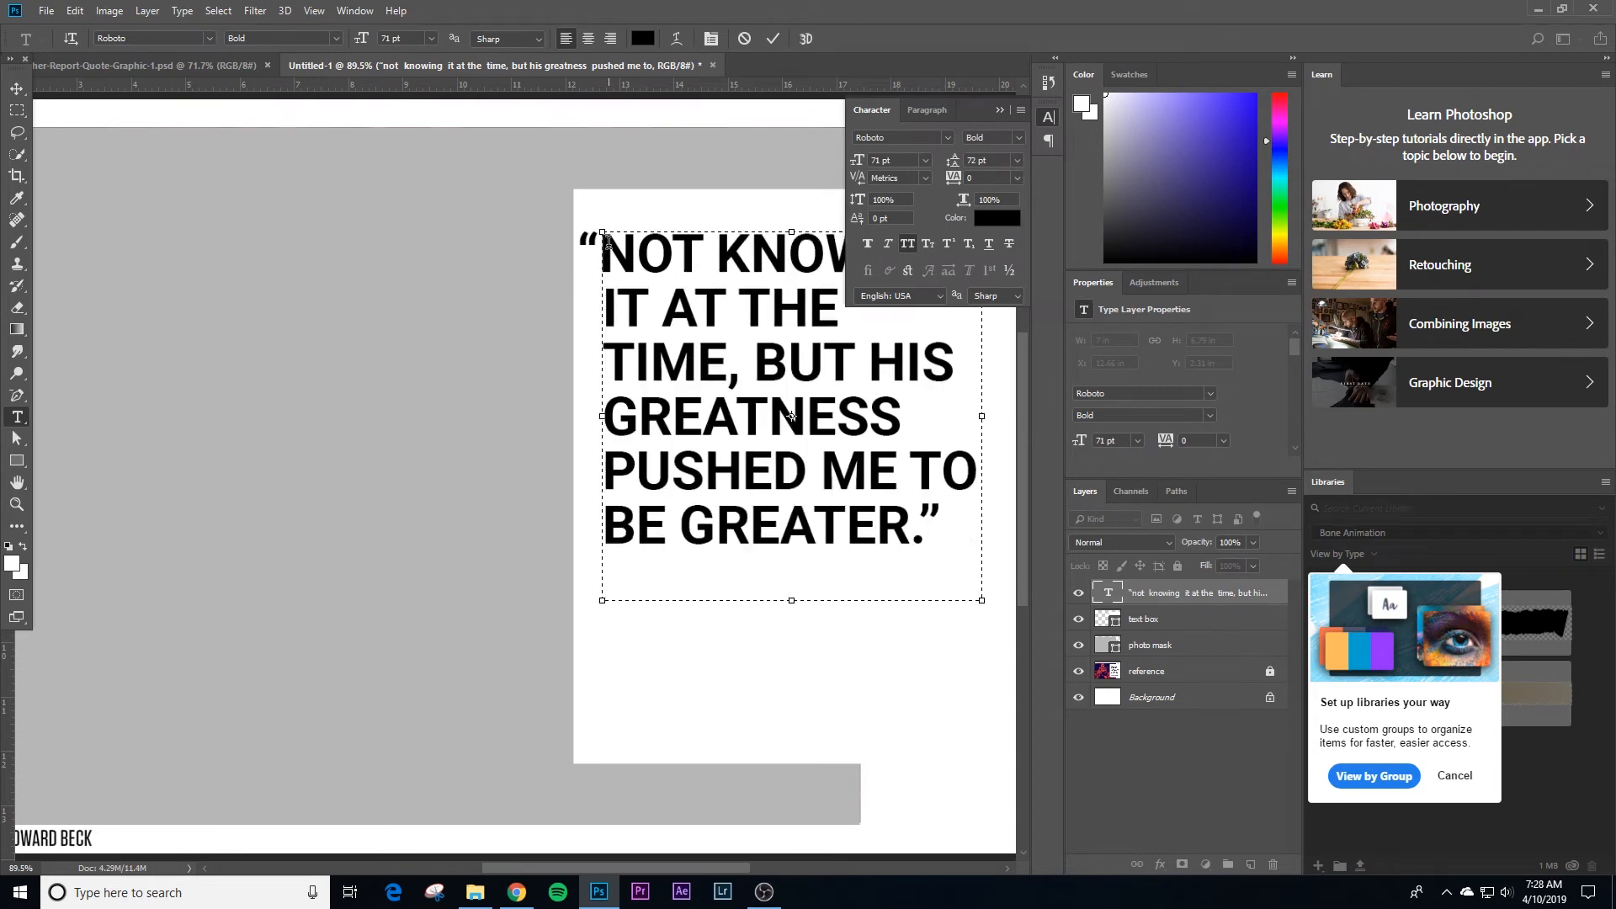
key("Return")
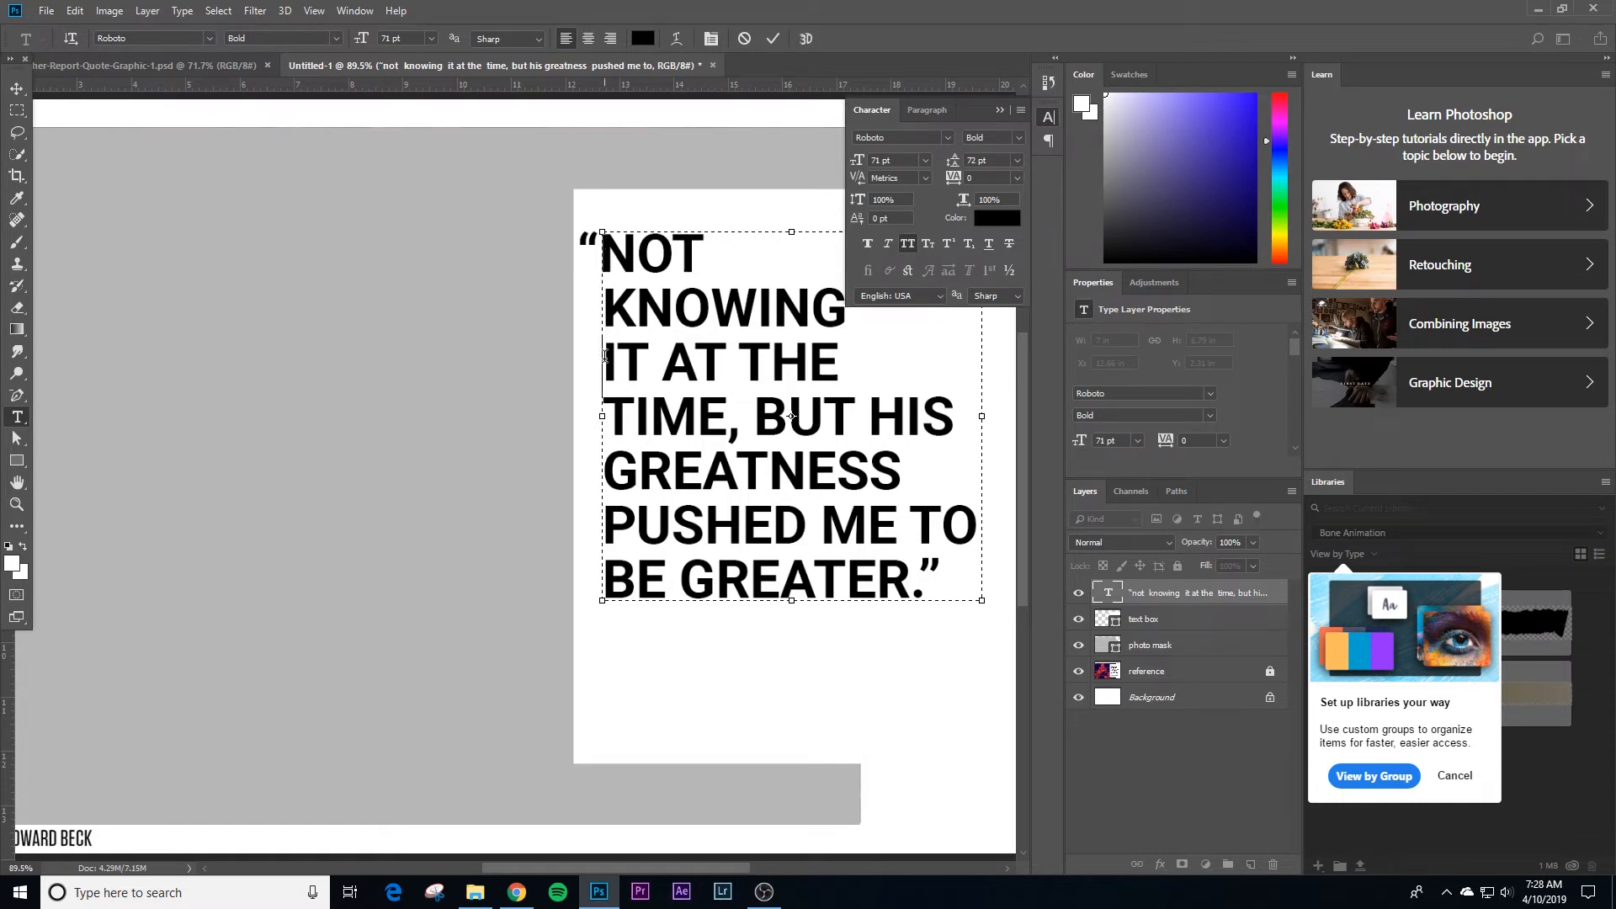
Step: Tighten the kerning at the start of the KNOWING line and set it to -40 at the start of IT AT THE
key("alt+Left")
key("alt+Left")
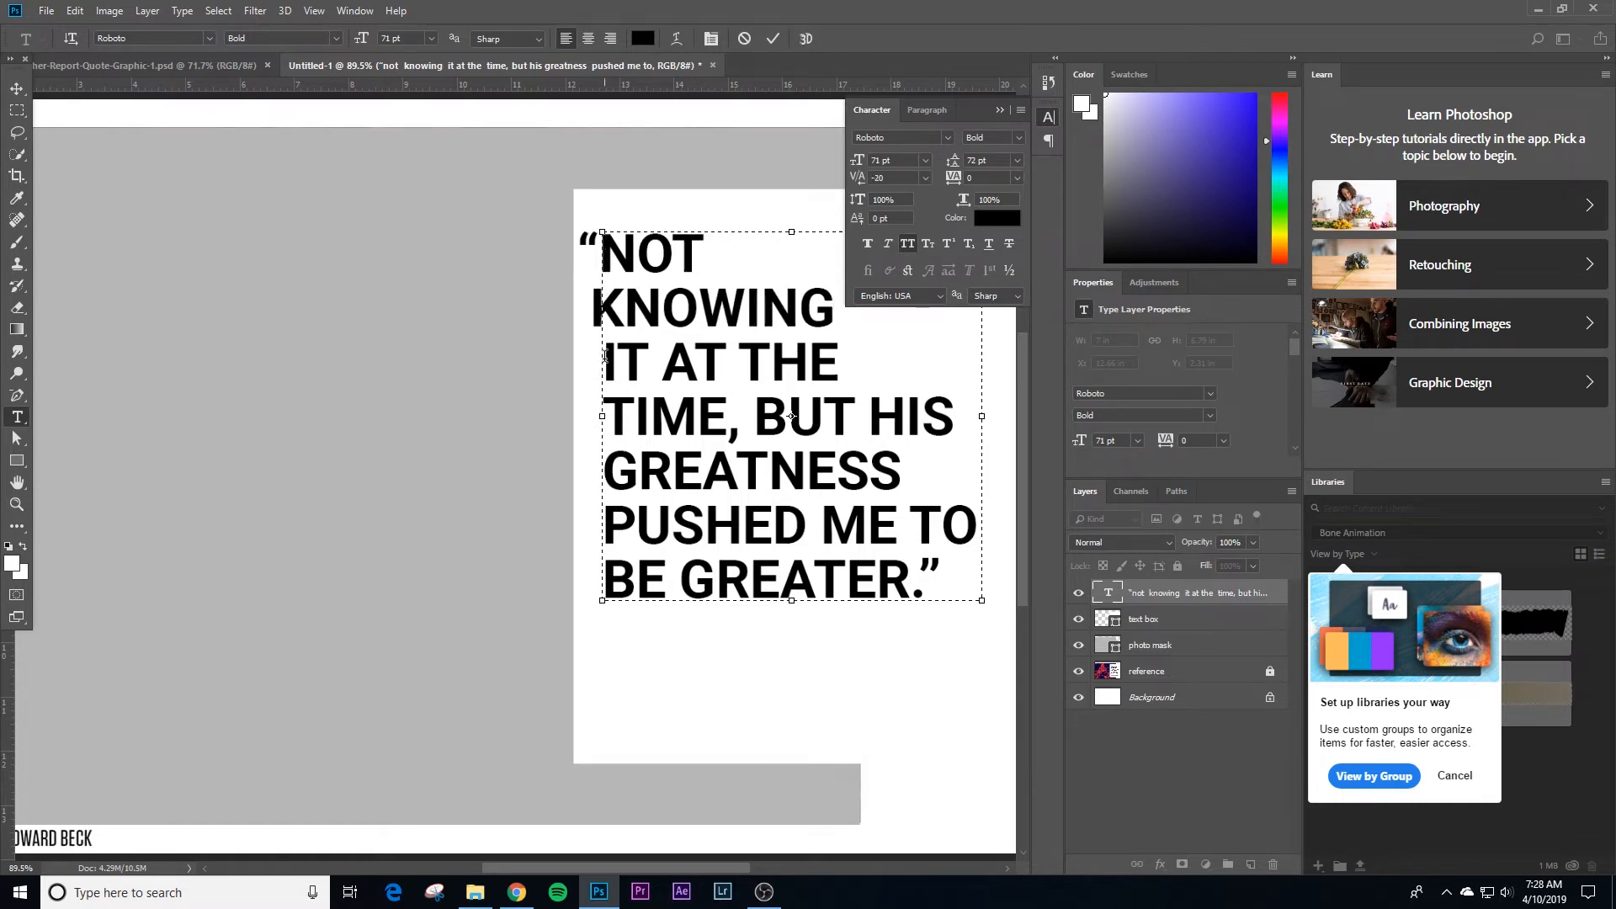
key("alt+Left")
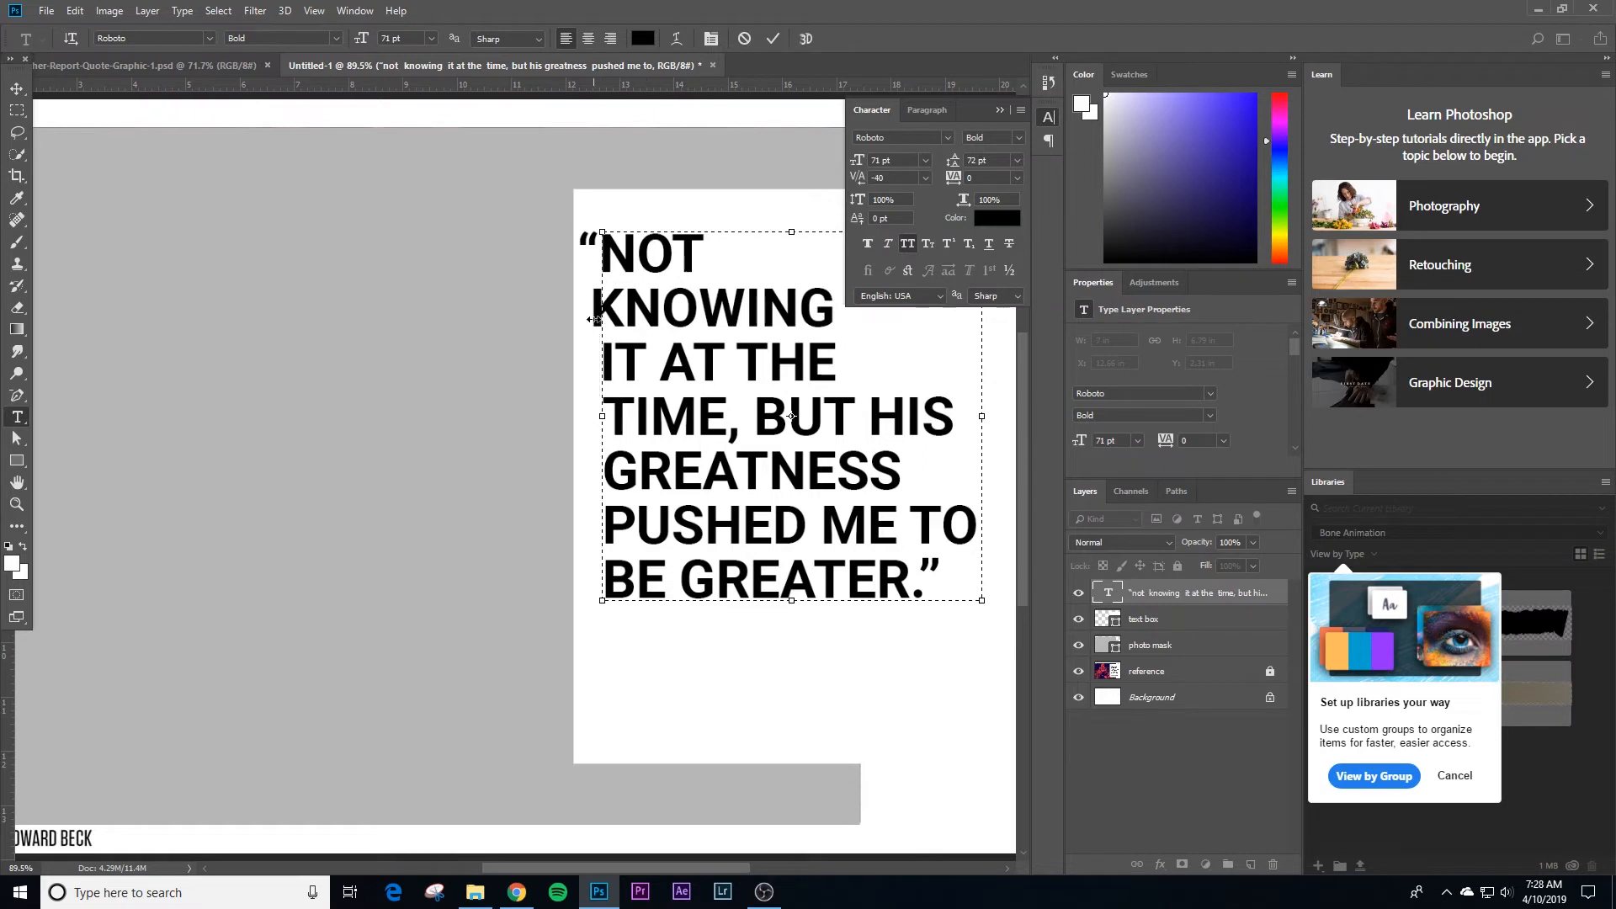
left_click(603, 310)
left_click(676, 259)
left_click(16, 88)
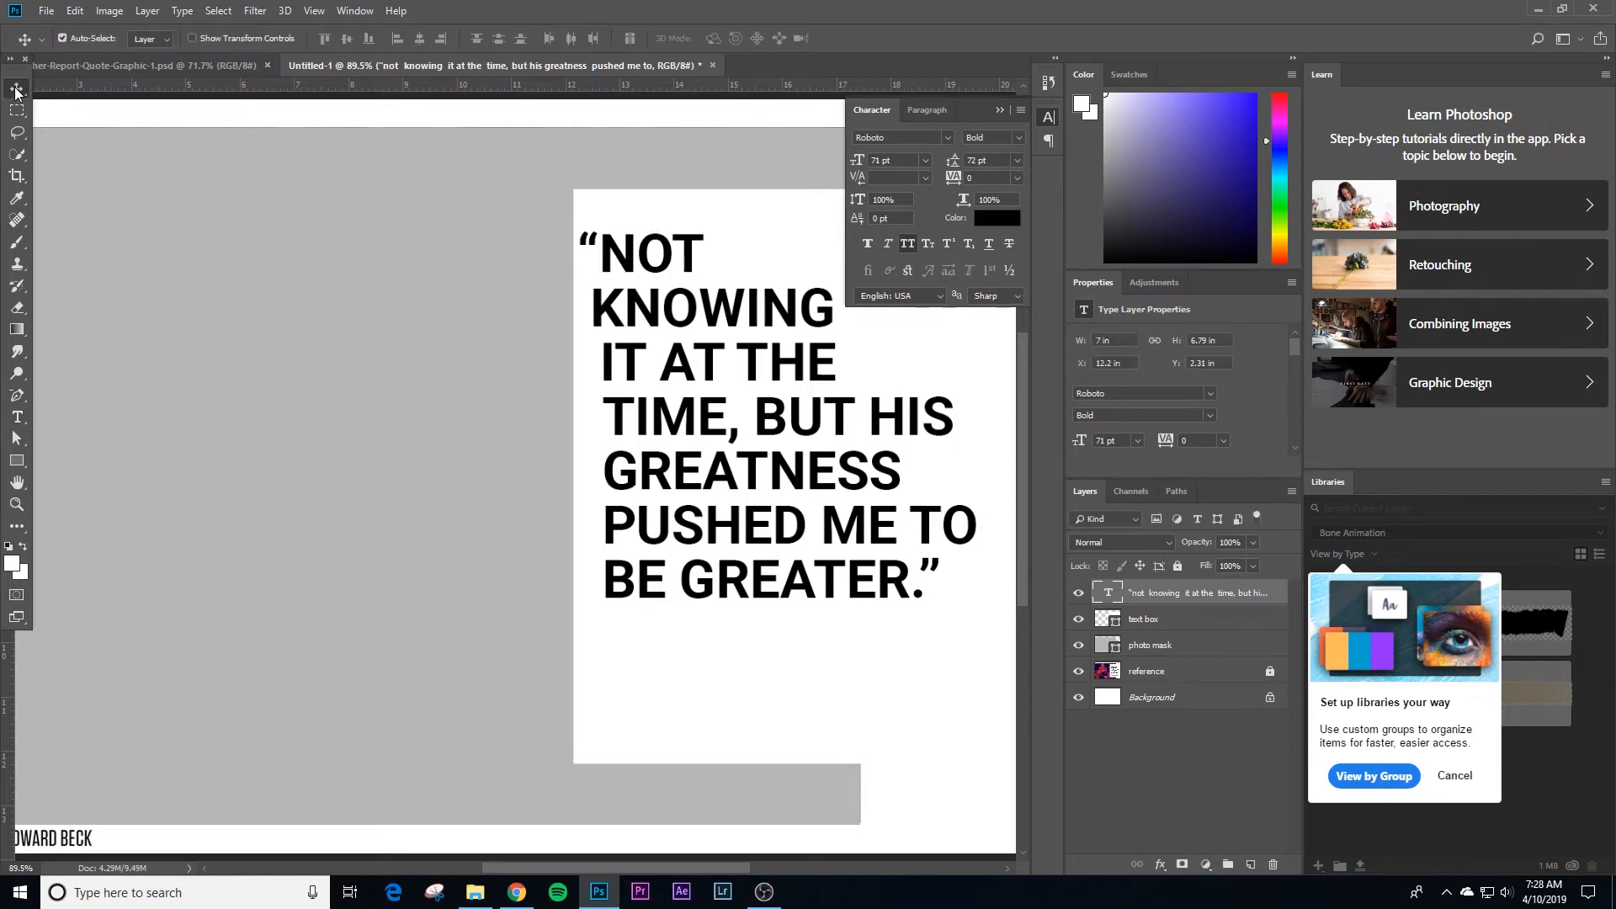
Step: Loosen the kerning at the start of the KNOWING line to -20 so it lines up with the other lines
left_click_drag(751, 383, 594, 388)
key("t")
left_click(439, 314)
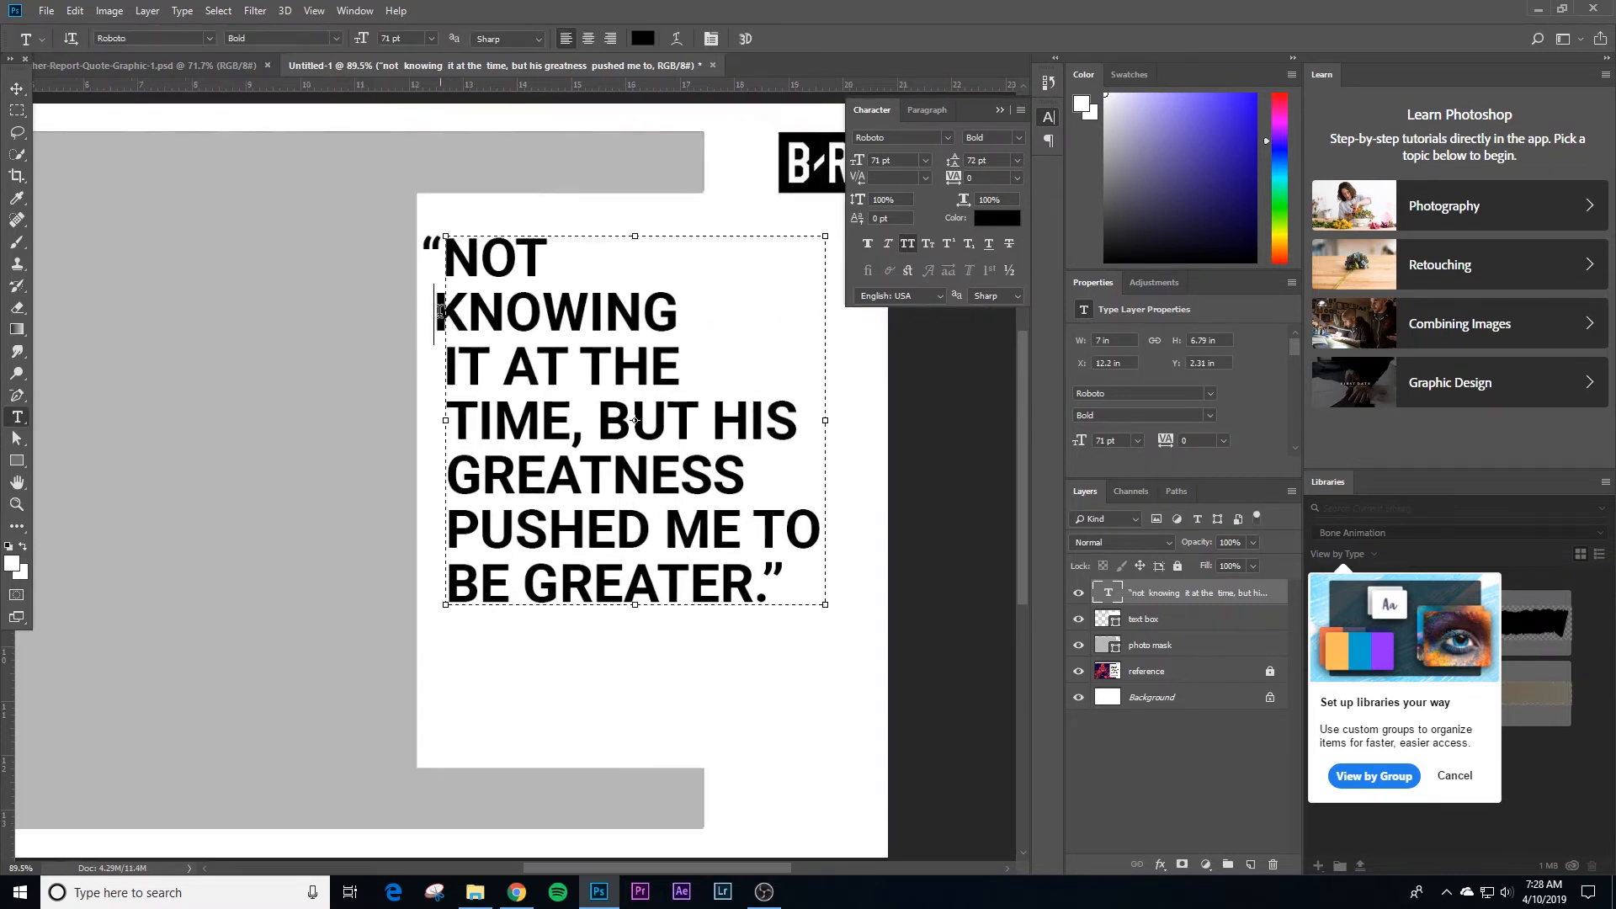
key("alt+Right")
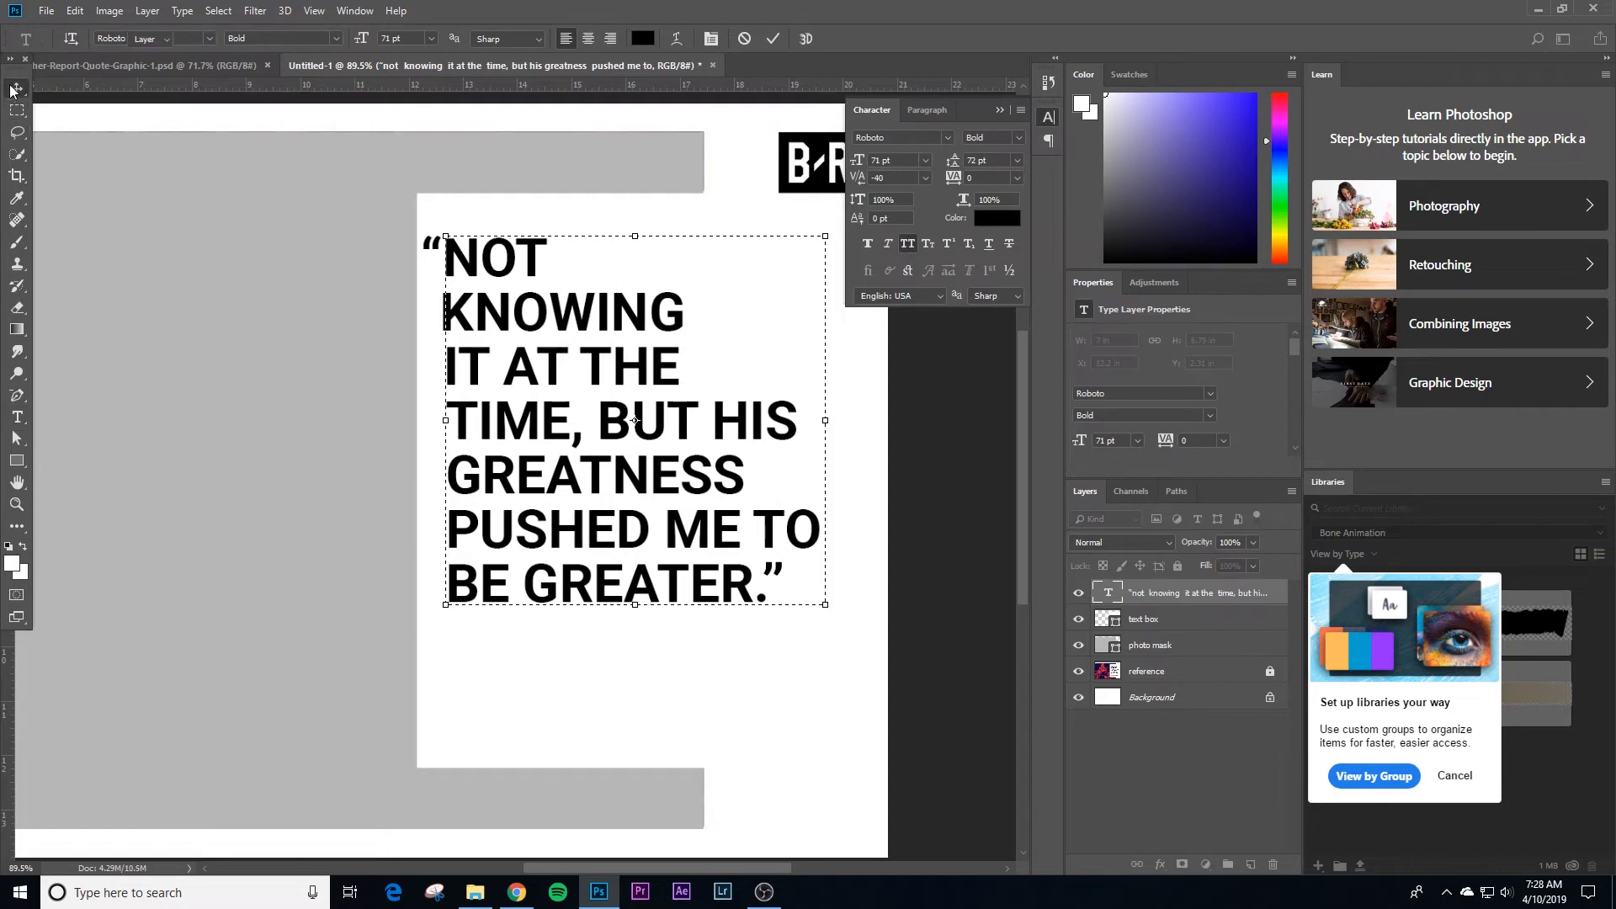
left_click(250, 296, "ctrl")
left_click(452, 310)
key("alt+Right")
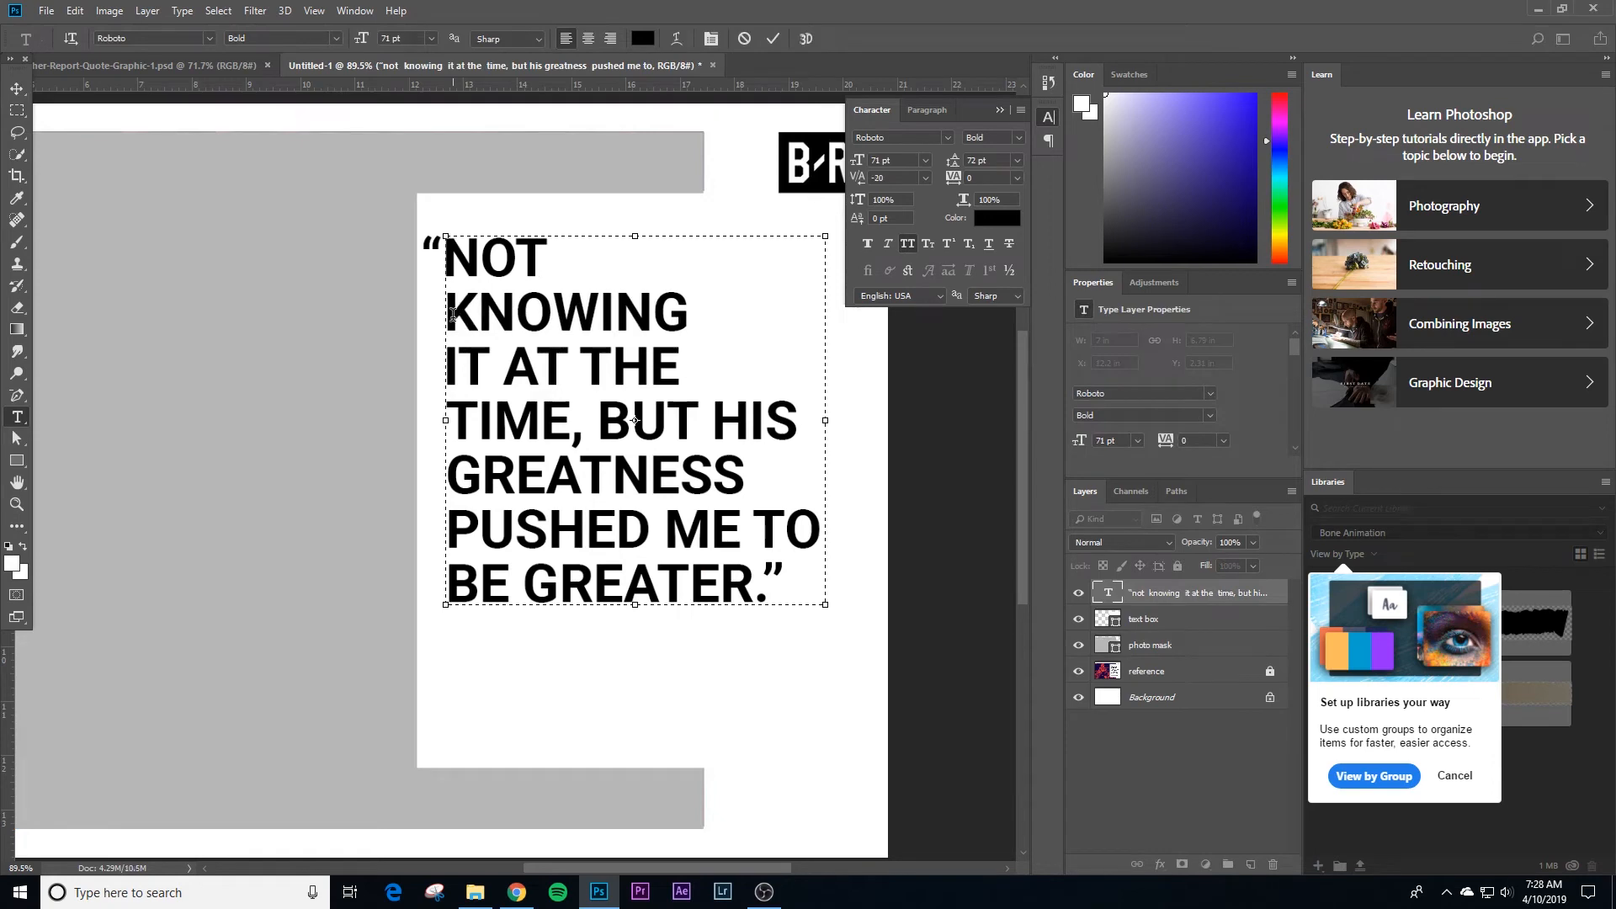
left_click(17, 88)
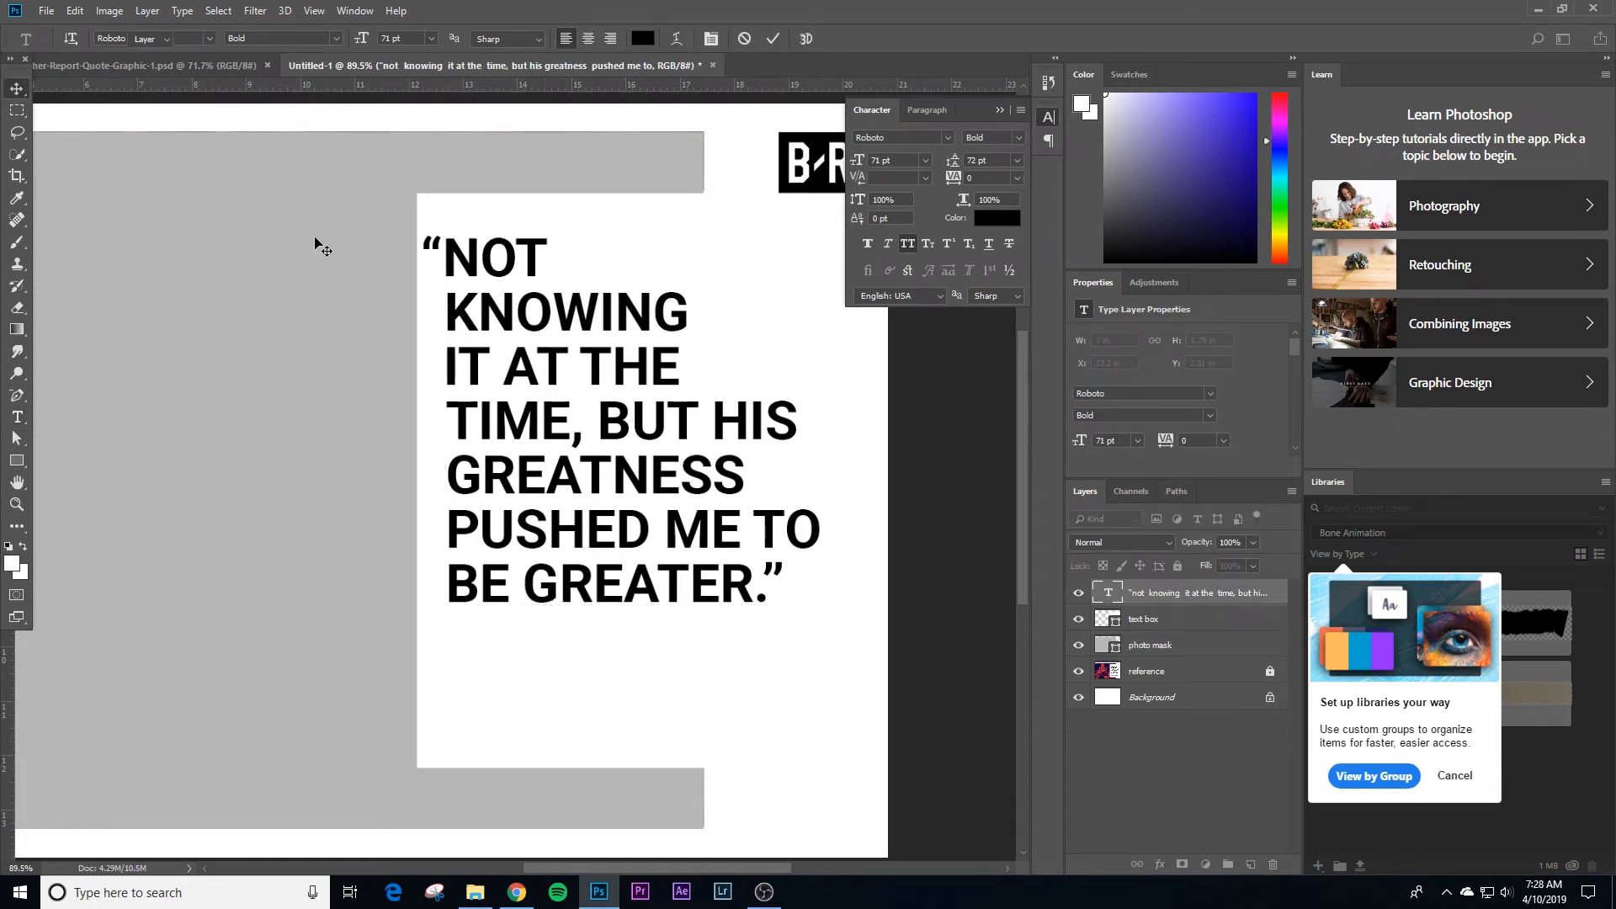
Step: Remove and restore a line break in the quote, and set the kerning at the start of the GREATNESS line to -40
double_click(468, 425)
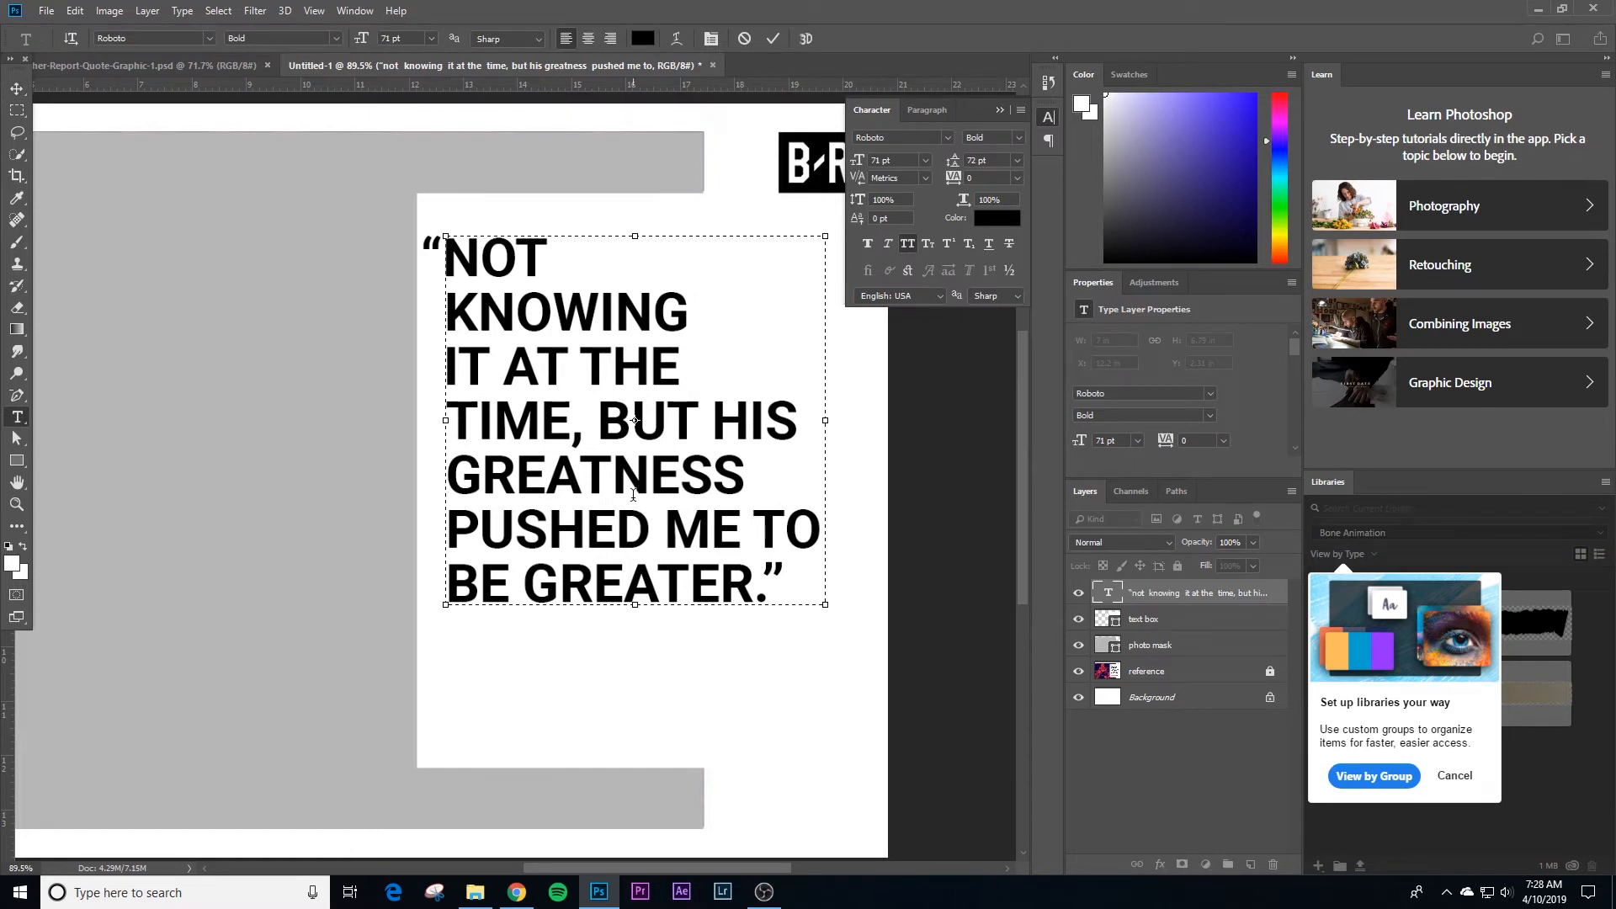
key("Right")
key("BackSpace")
key("Return")
key("Left")
key("alt+Left")
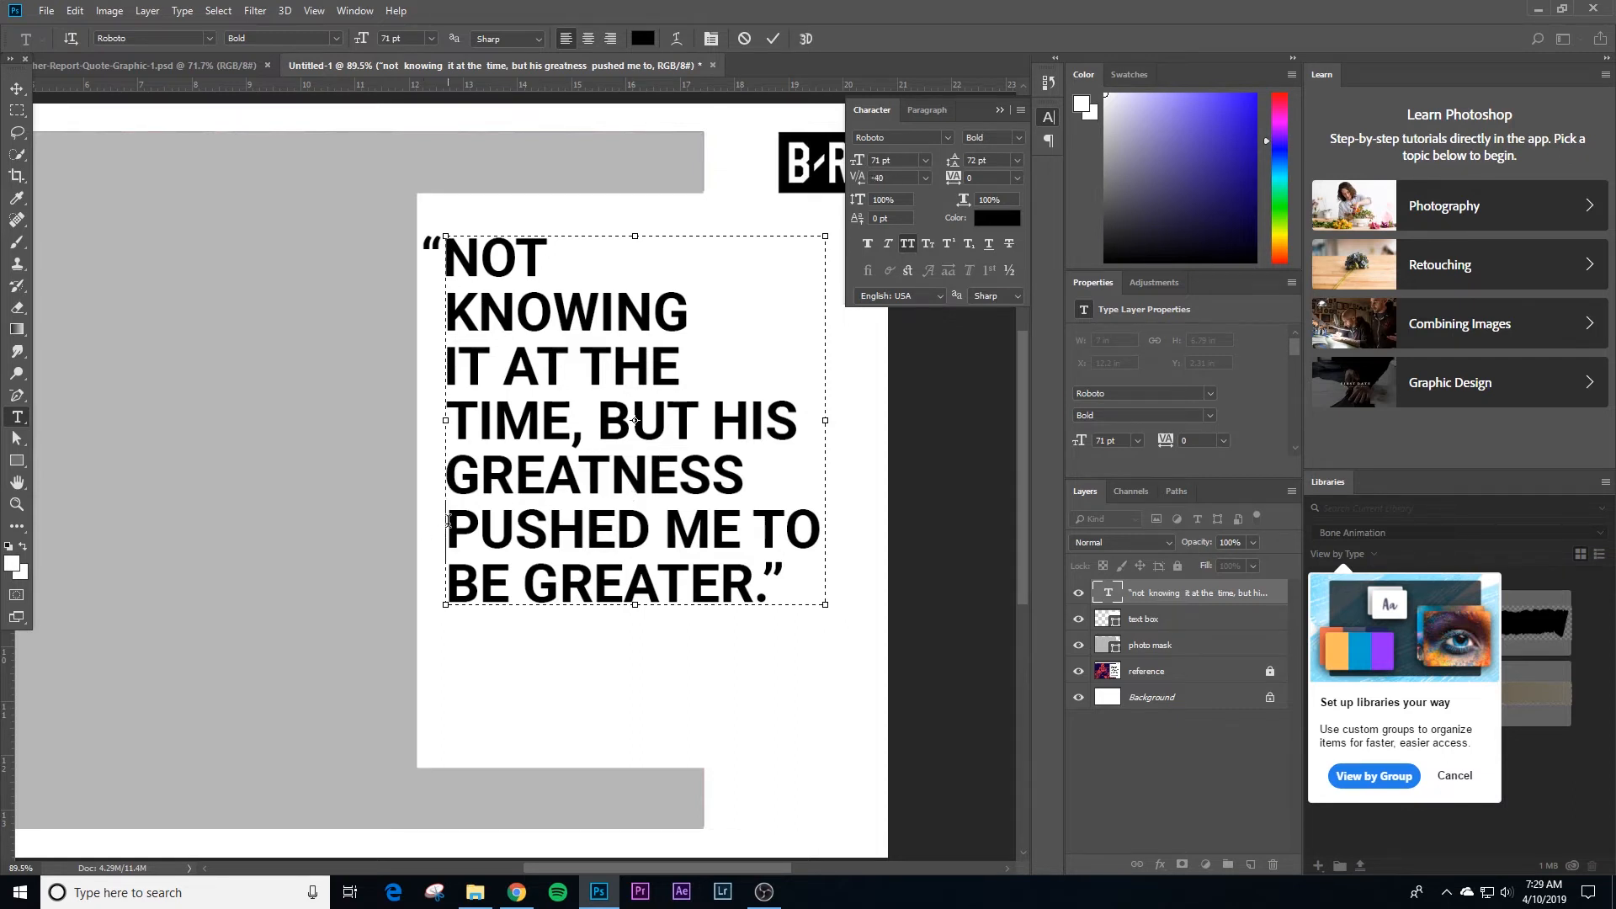
left_click(17, 89)
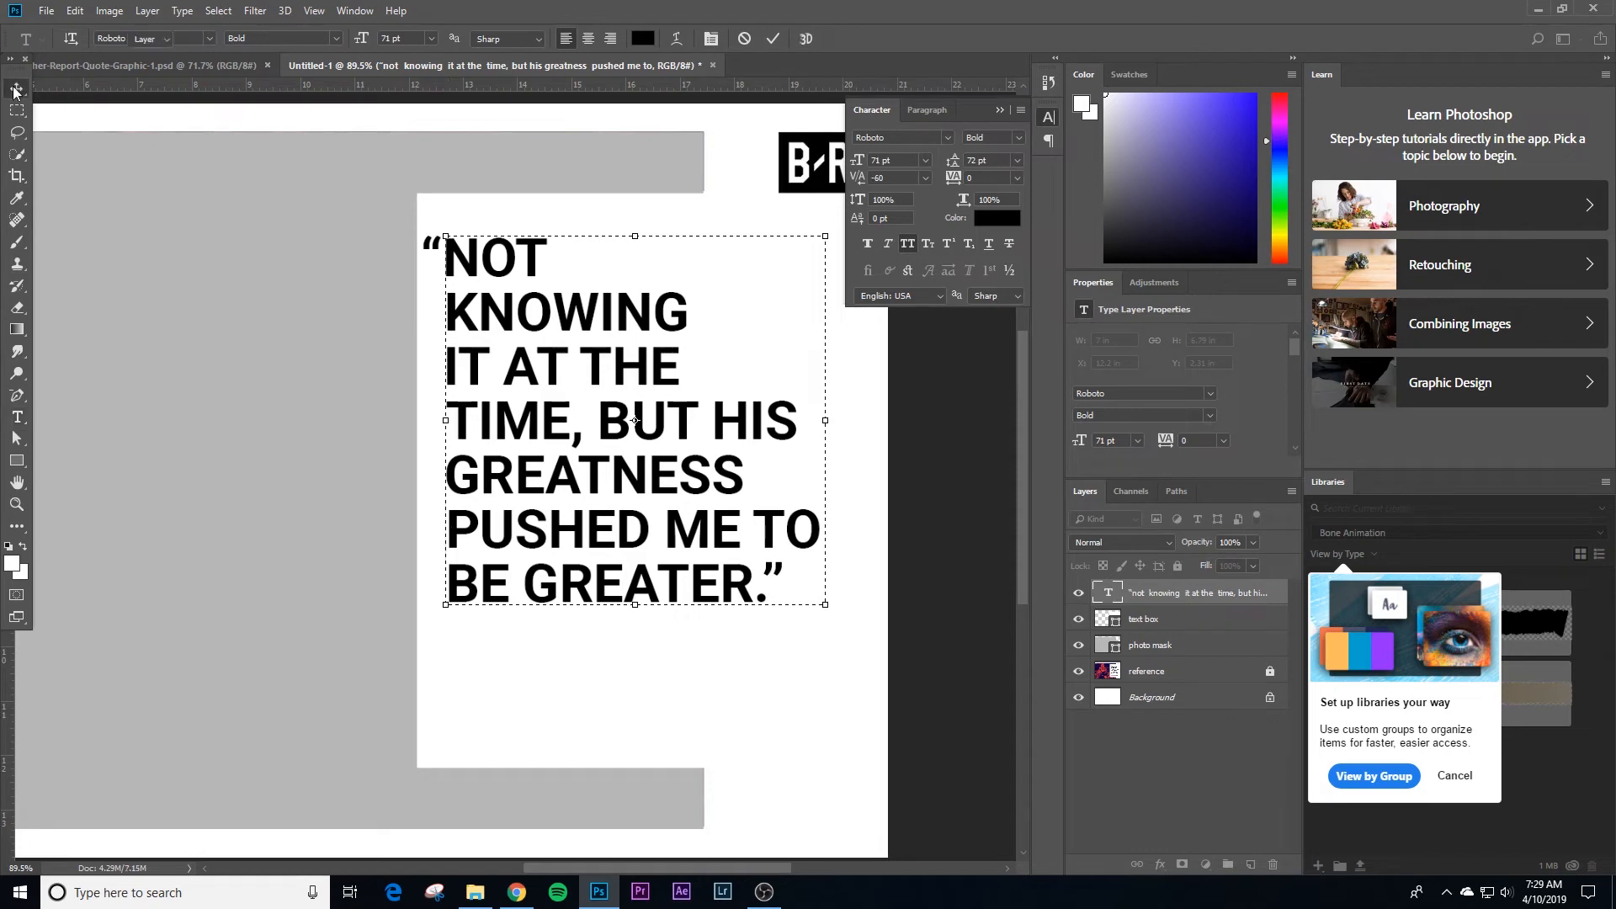
Step: Set the kerning at the start of the PUSHED ME TO line to -40
left_click(408, 462)
key("t")
left_click(455, 532)
key("alt+Right")
key("alt+Right")
key("alt+Right")
key("alt+Right")
key("alt+Right")
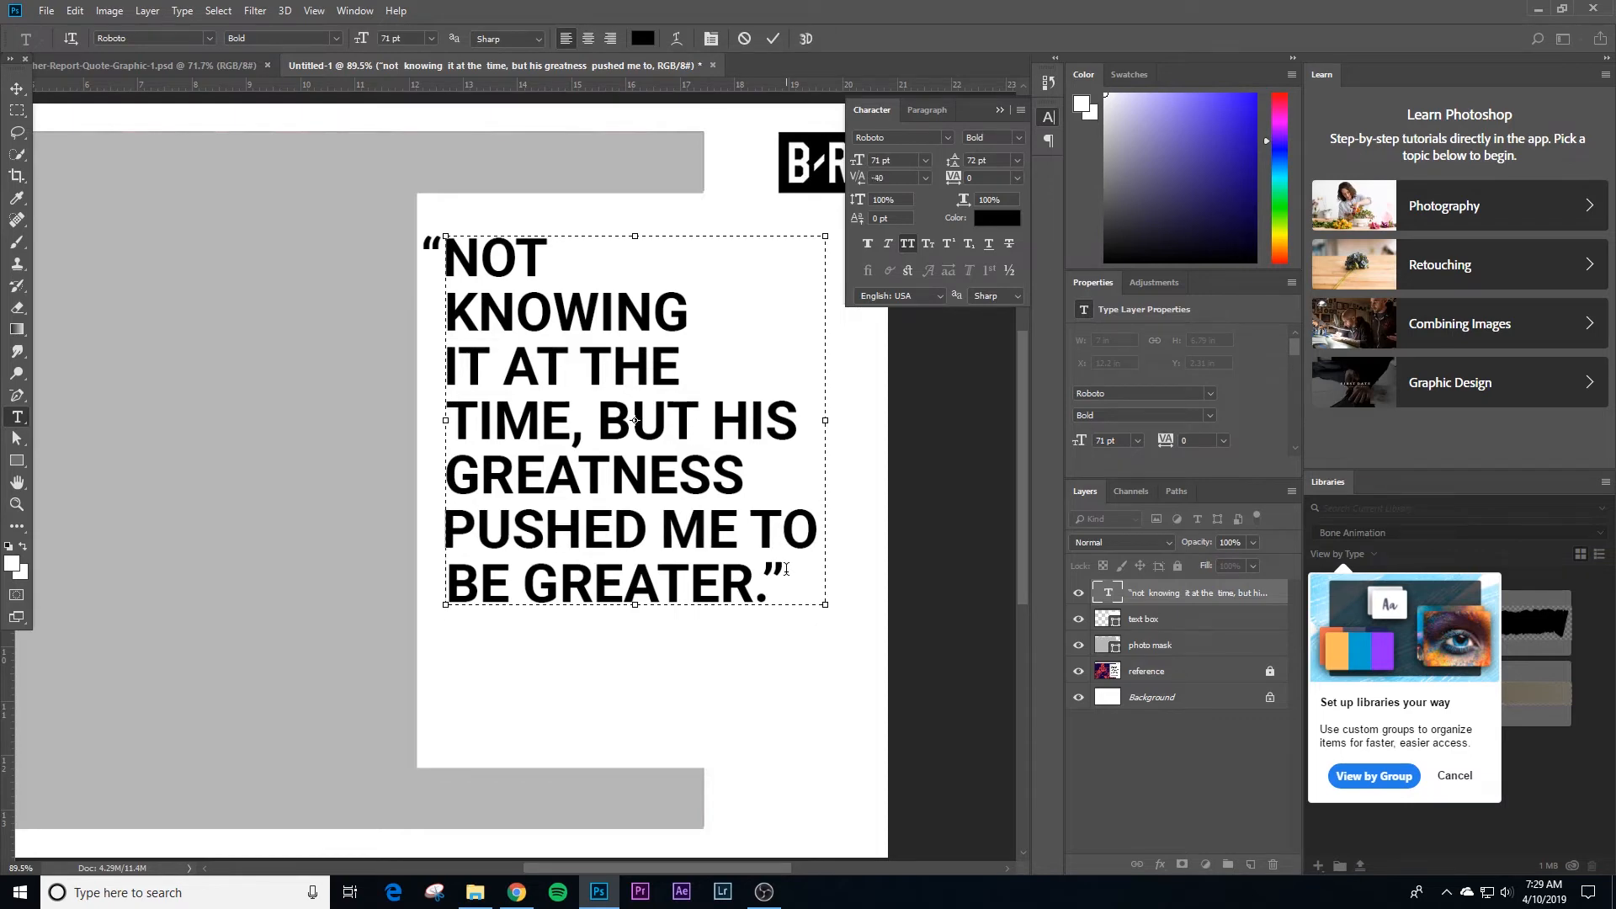
left_click(17, 88)
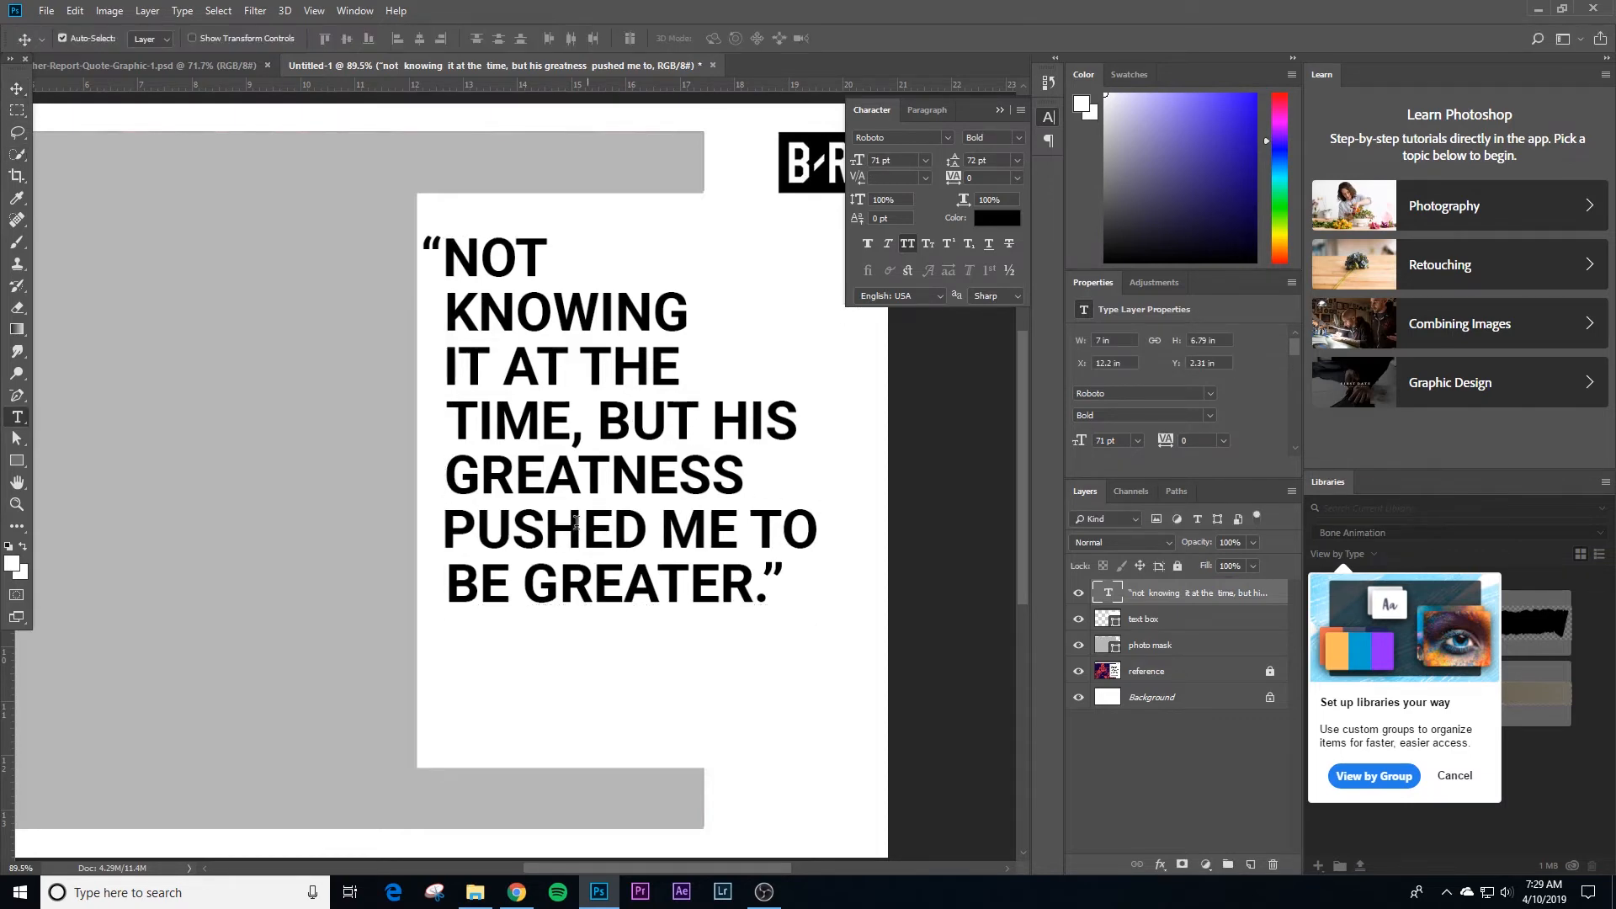
Step: Tighten the kerning at the start of the BE GREATER line to -60 and fit the whole canvas in view
key("t")
left_click(454, 574)
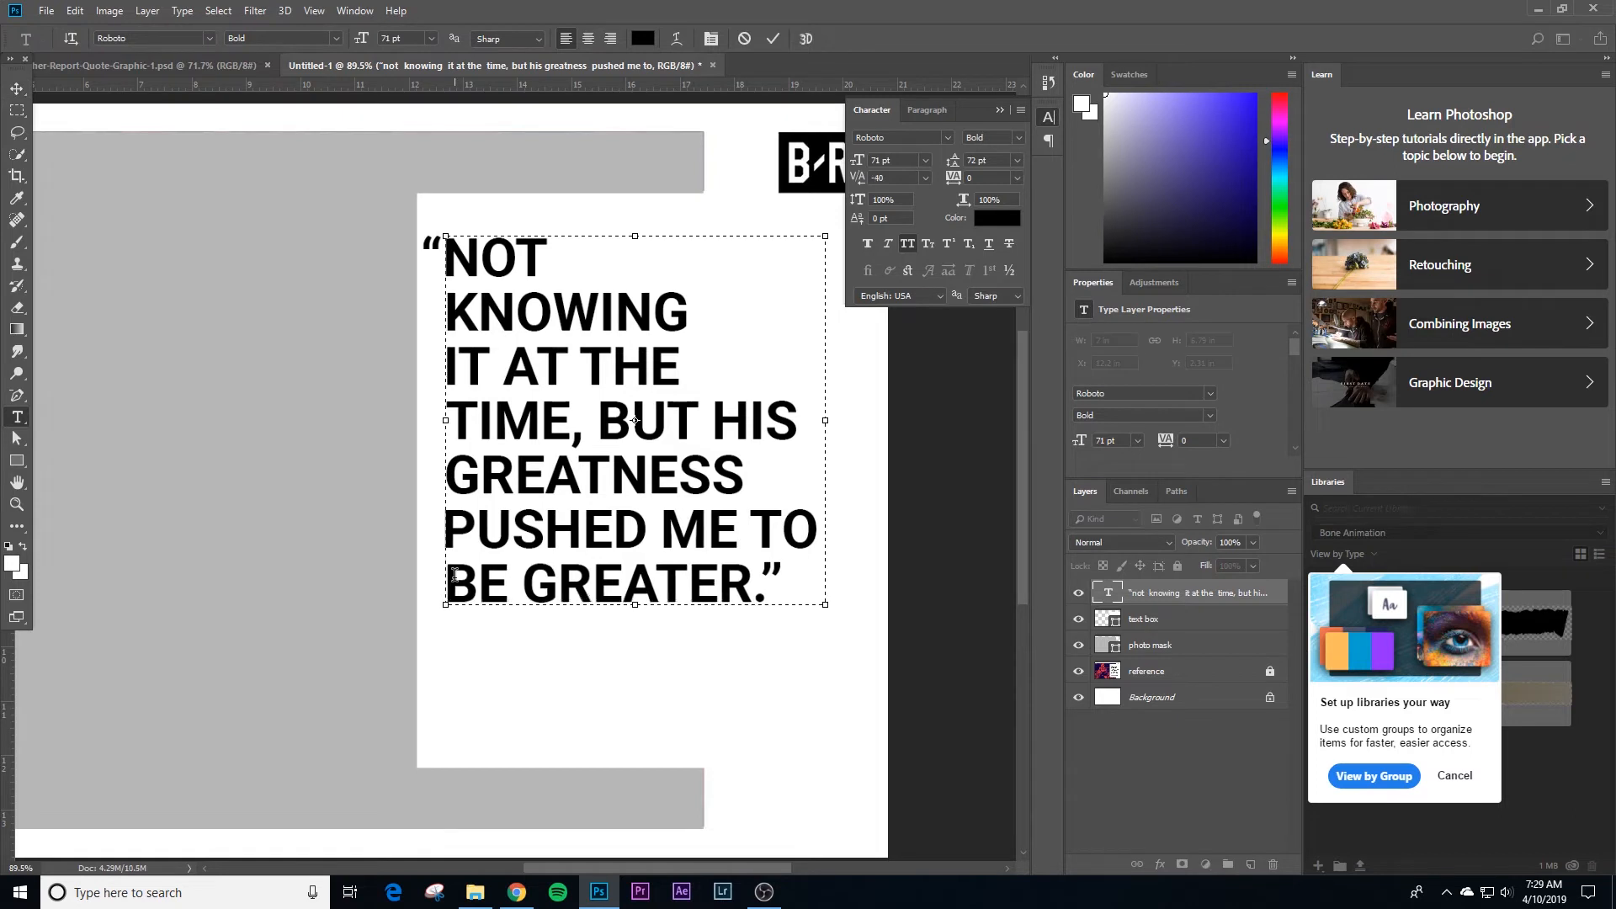
left_click(16, 89)
key("t")
left_click(447, 468)
left_click(16, 91)
key("ctrl+0")
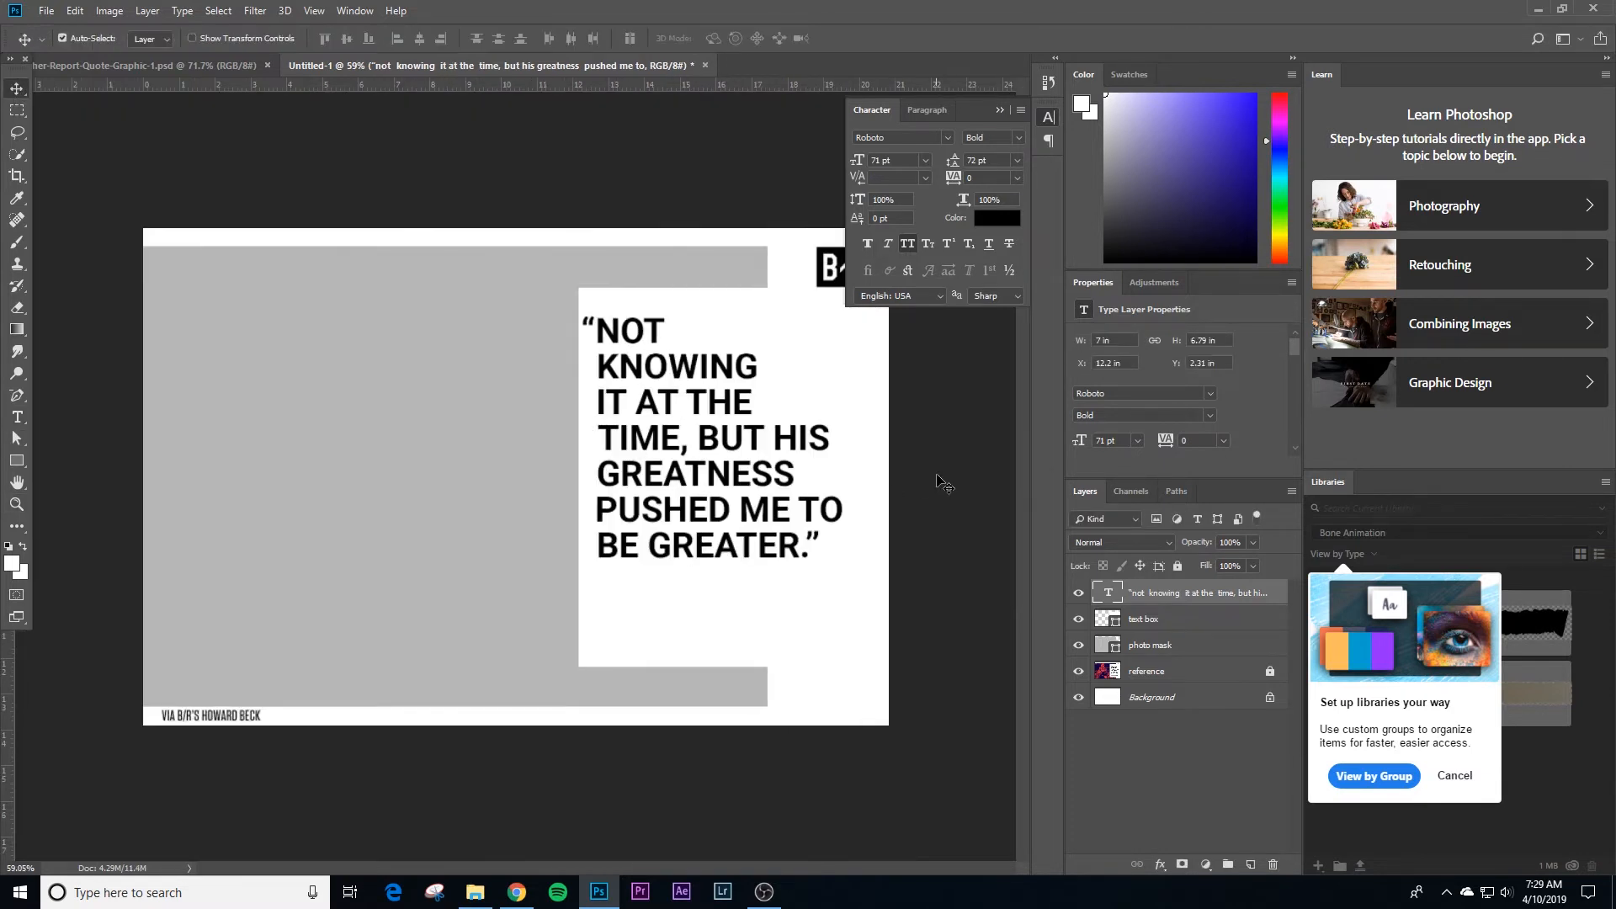
Step: Hide the text box and photo mask layers to compare the quote with the reference graphic
left_click(945, 484)
left_click(715, 391)
left_click(1080, 619)
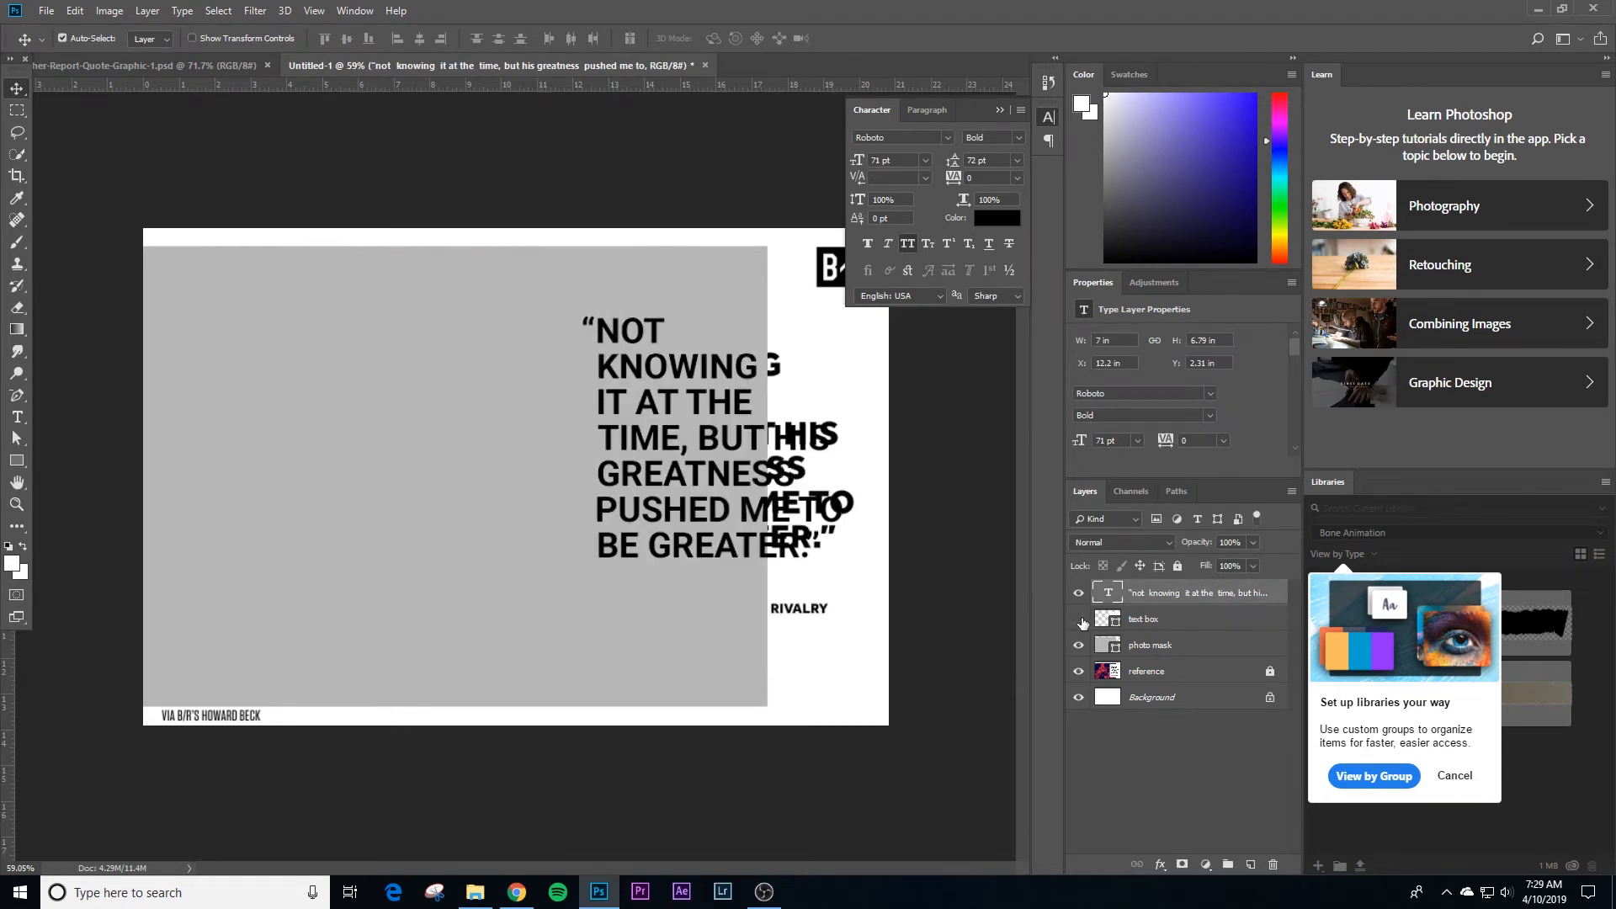
left_click(1079, 645)
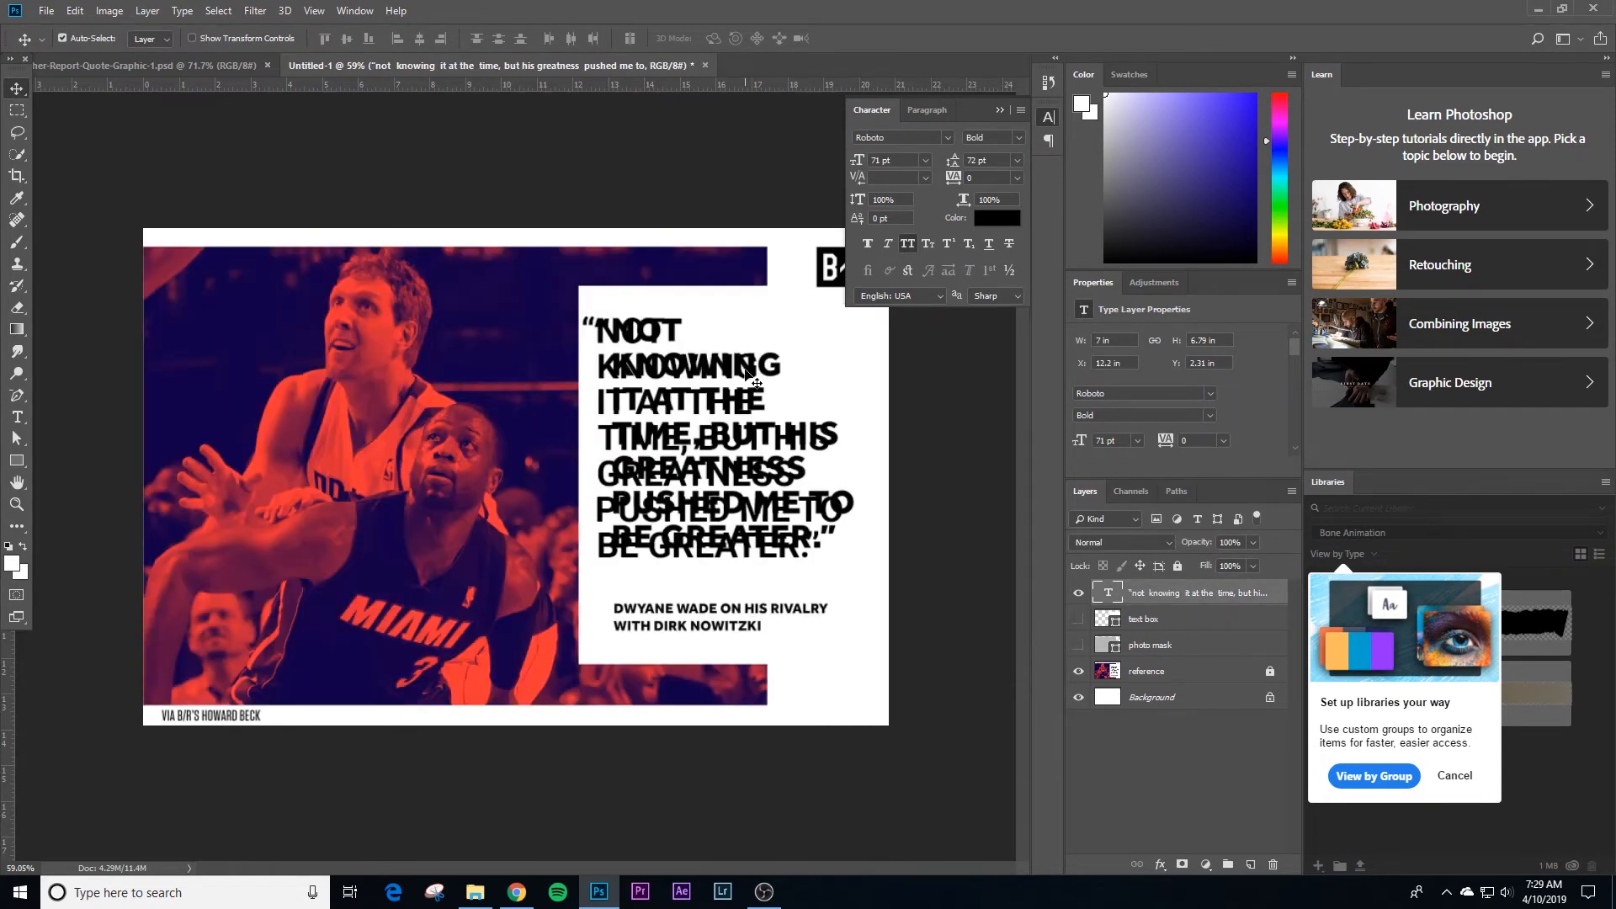
Step: Set the quote's font style to Roboto Black and show the text box and photo mask layers again
left_click_drag(745, 375, 495, 375)
key("ctrl+z")
left_click(1017, 138)
left_click(1018, 291)
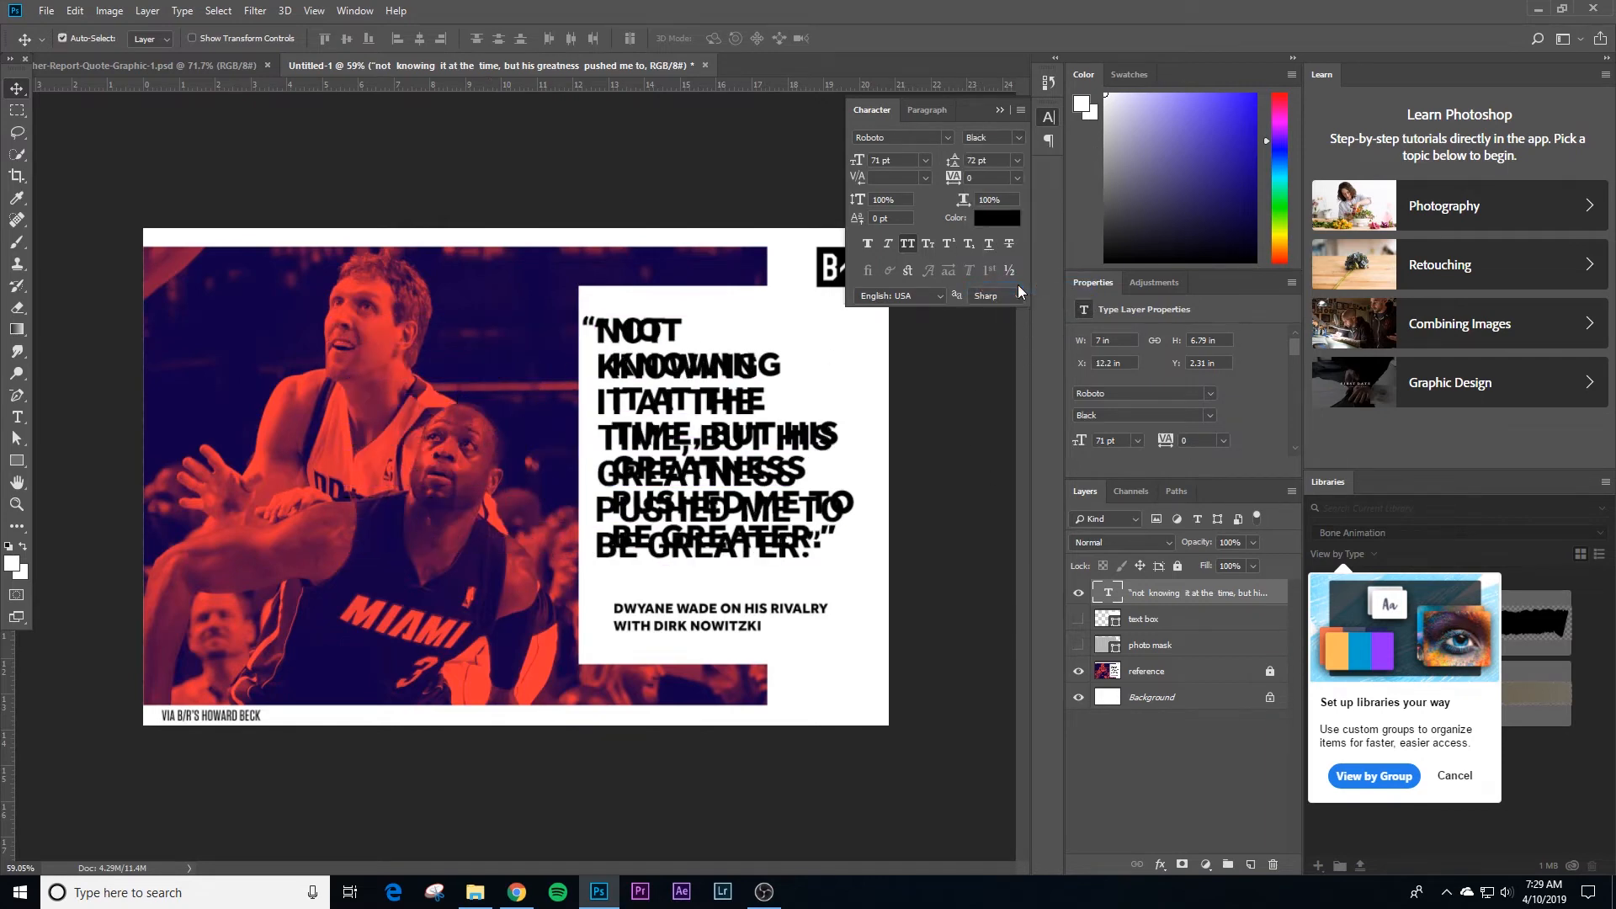
left_click_drag(1078, 619, 1078, 645)
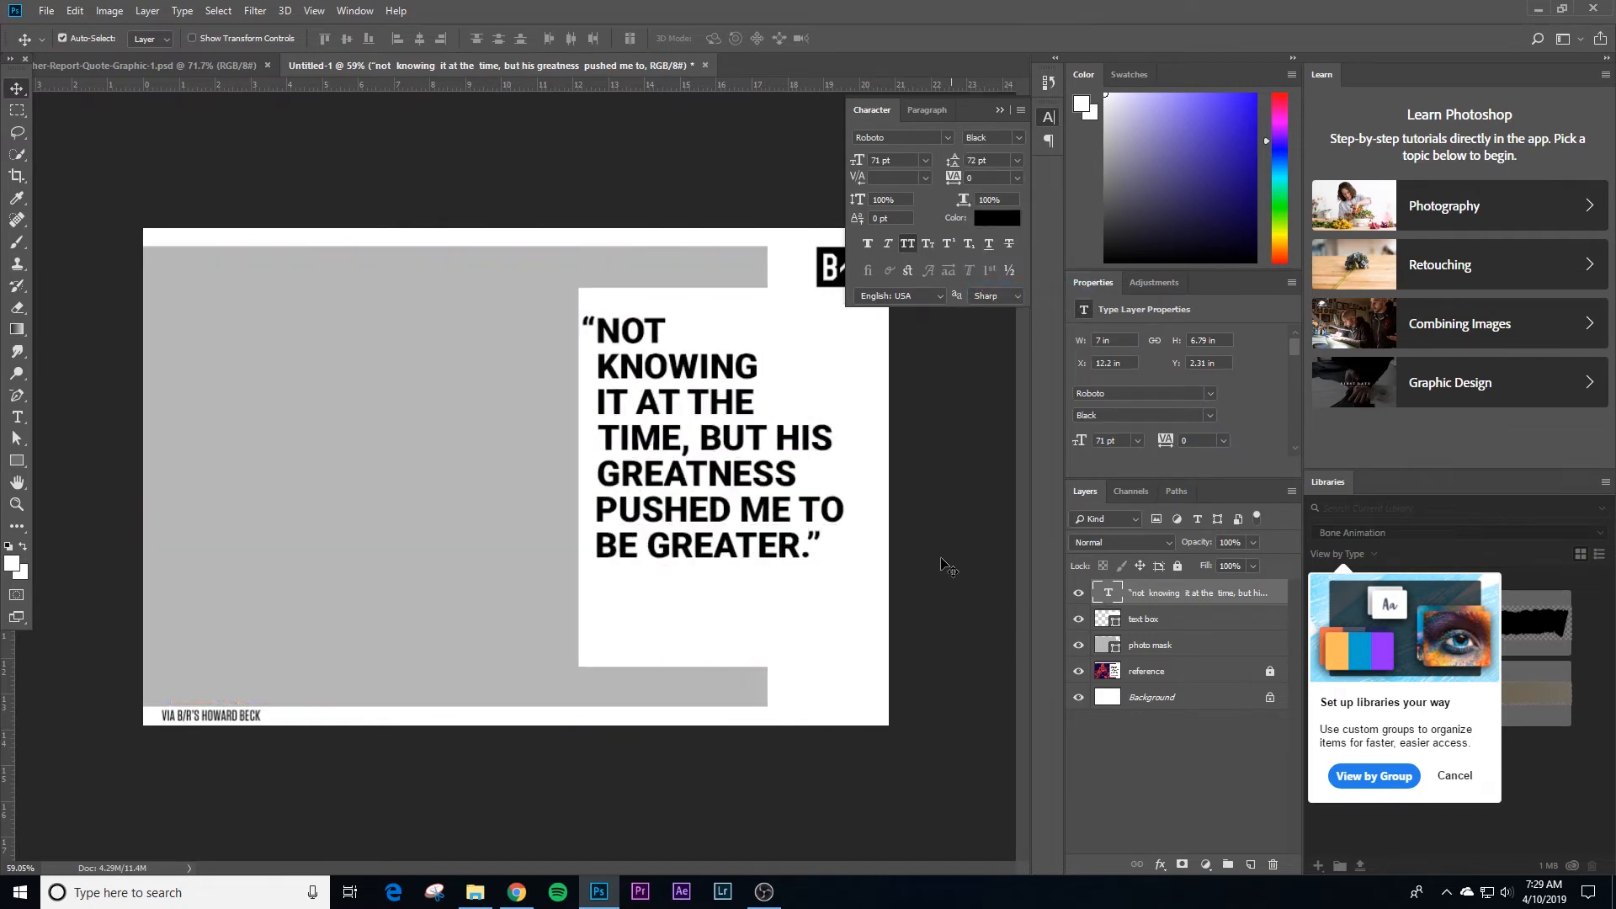
left_click(940, 527)
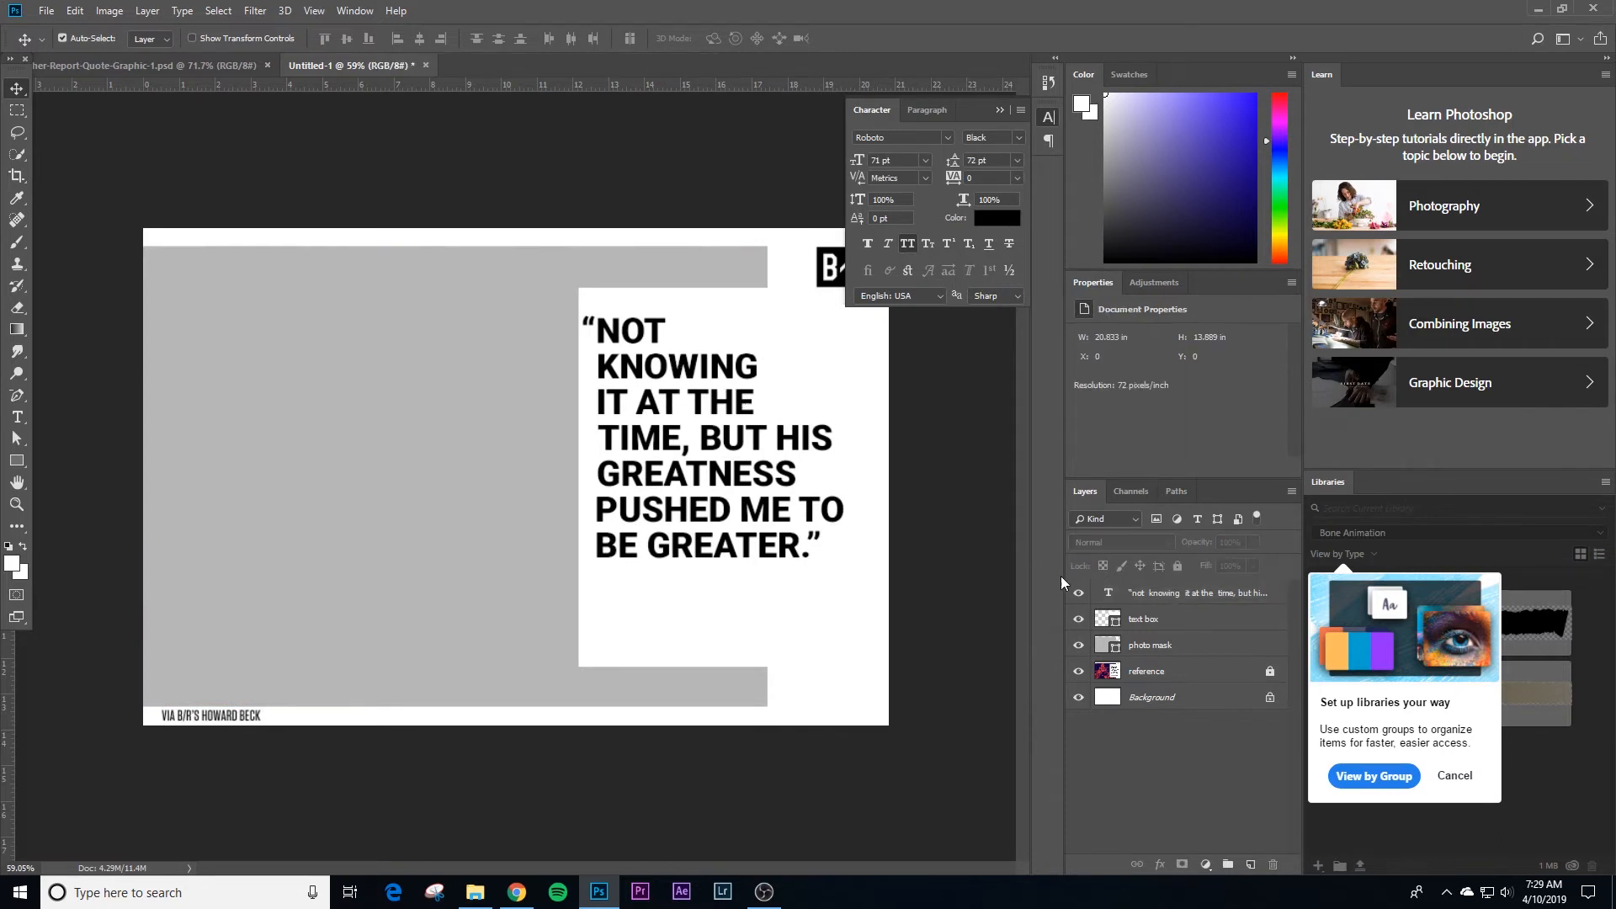
Step: Hide the text box and photo mask layers and align the quote over the reference text at X 12.58 in, Y 2.33 in
left_click_drag(1078, 619, 1080, 648)
left_click_drag(659, 341, 676, 341)
key("Left")
key("Left")
key("Left")
key("Left")
key("Left")
key("Left")
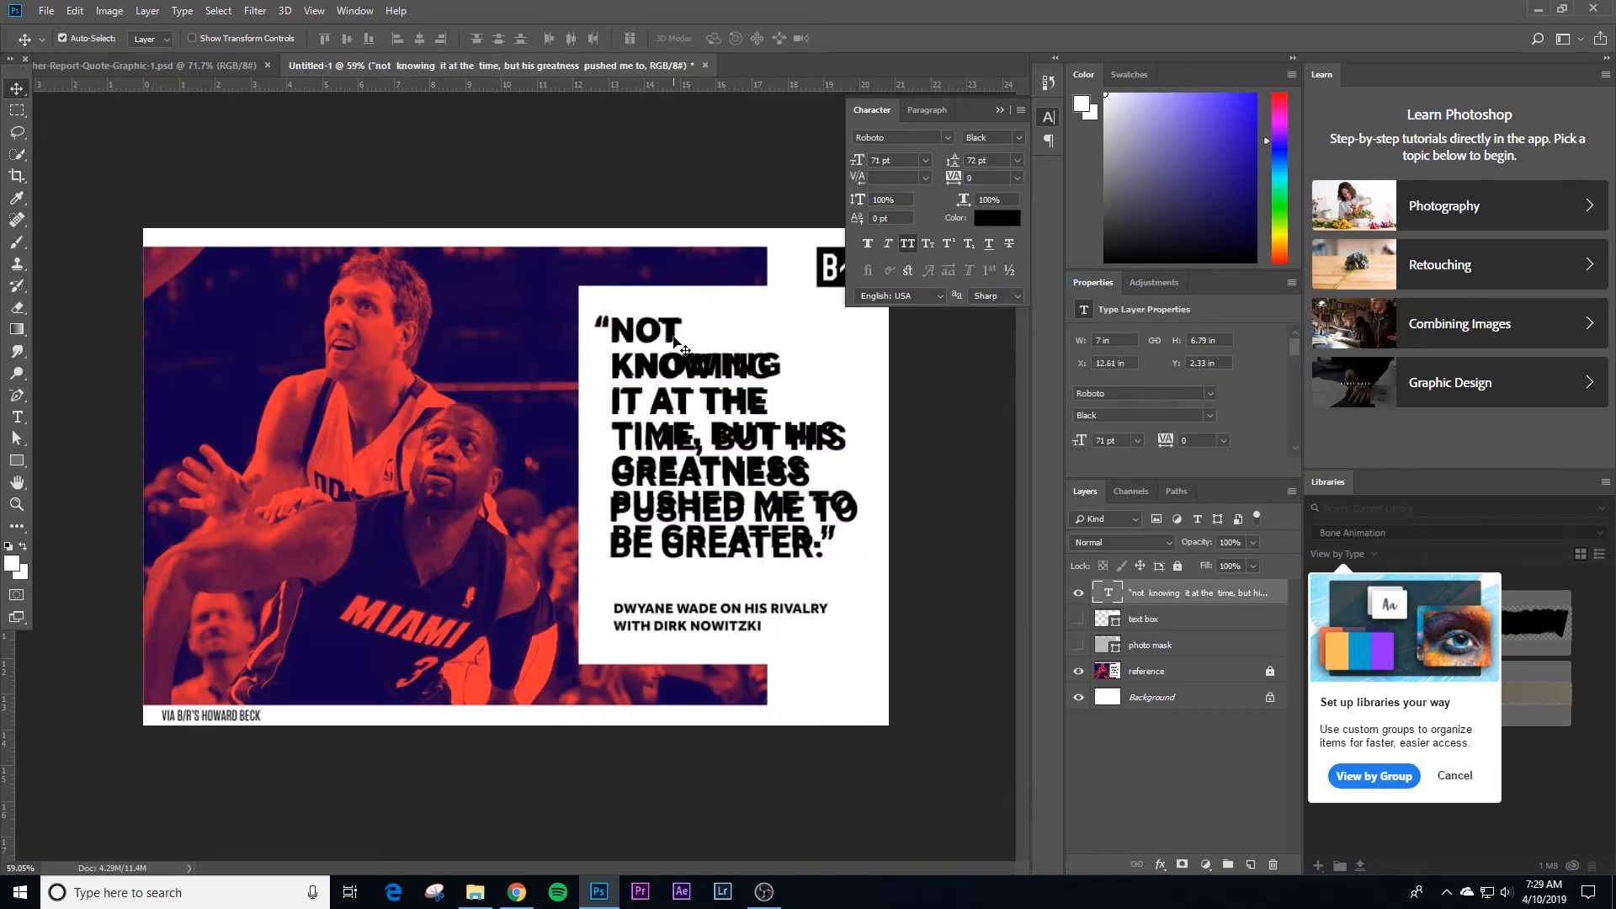
key("Up")
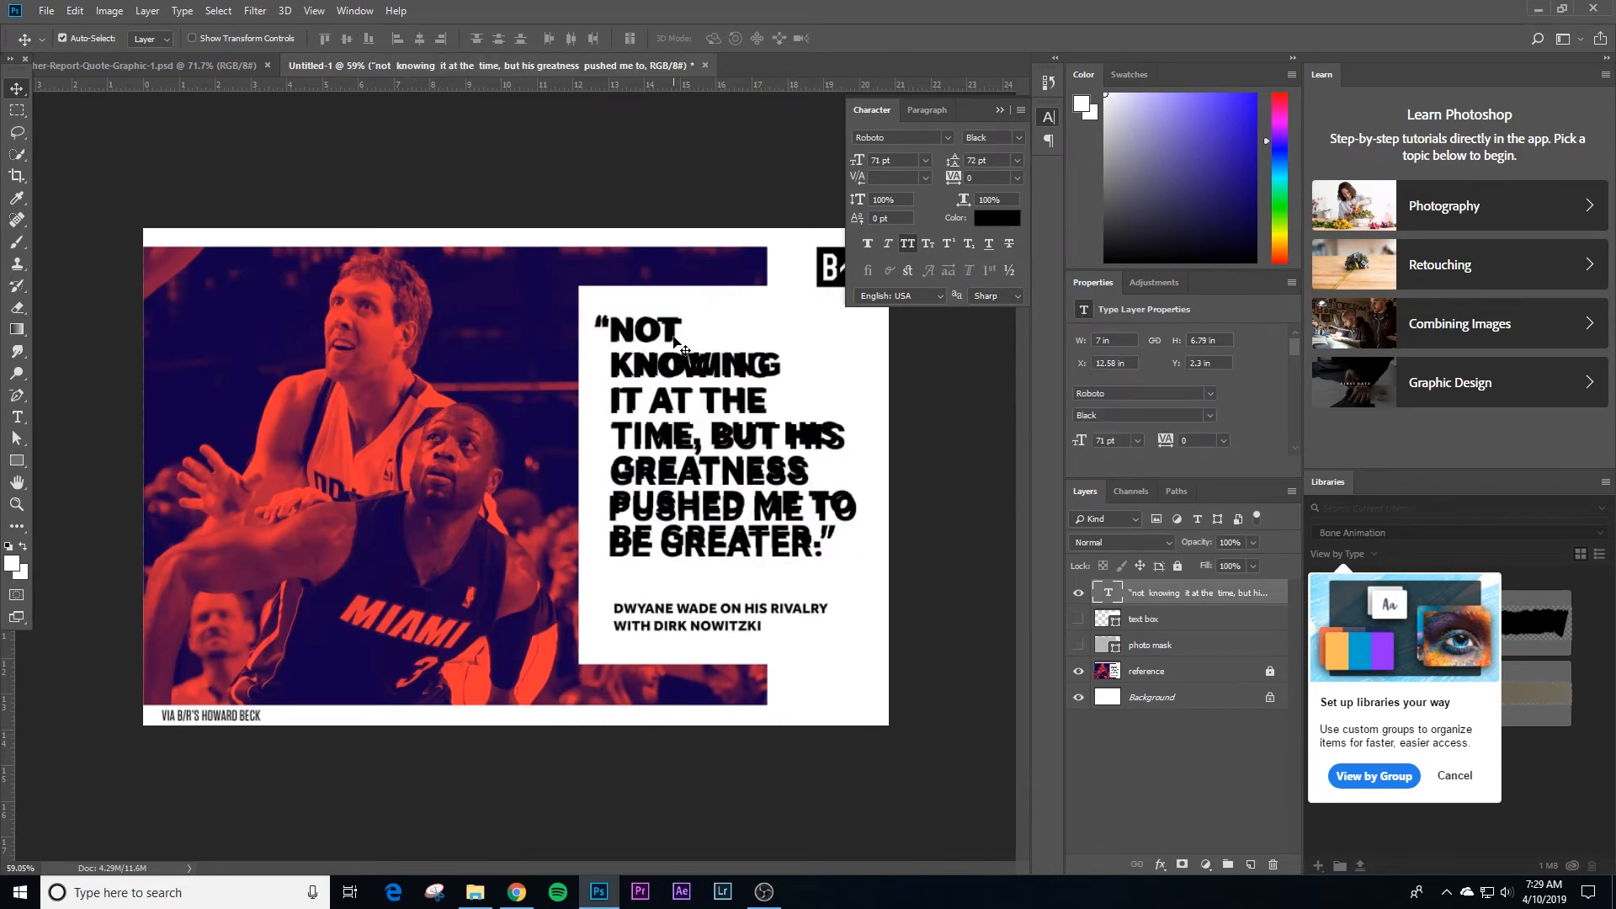
key("Down")
key("Down")
key("Down")
key("Up")
key("Up")
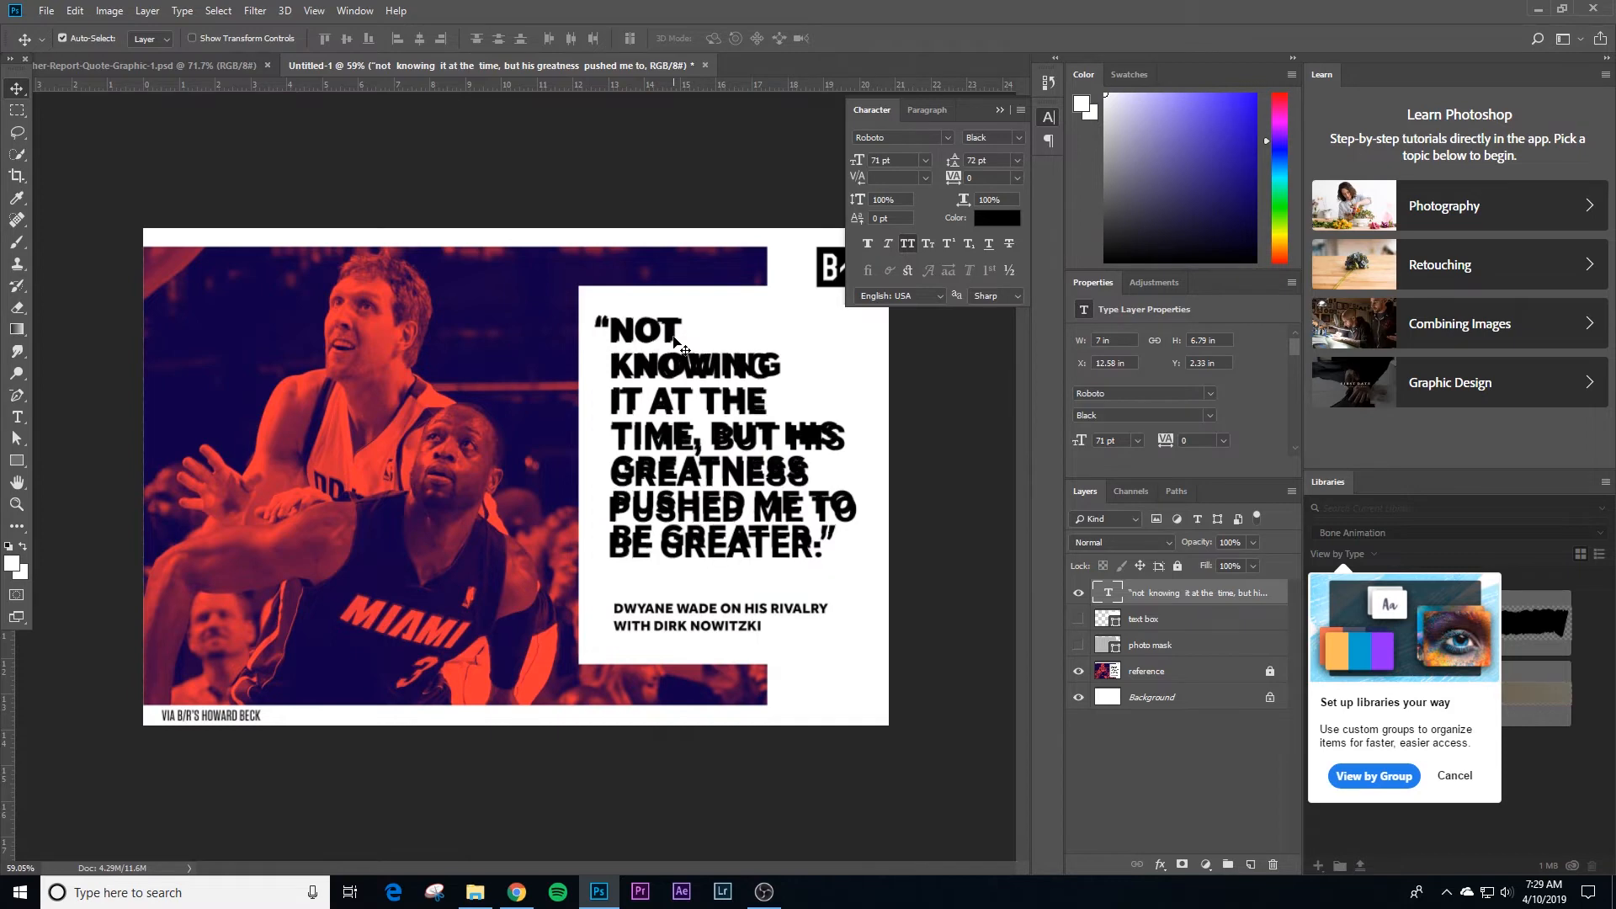
Step: Scale the quote down to about 6.75 in wide to match the reference, and deselect it
key("ctrl+t")
mouse_move(867, 569)
left_mouse_down()
mouse_move(892, 551)
mouse_move(872, 539)
mouse_move(863, 553)
left_mouse_up()
key("Return")
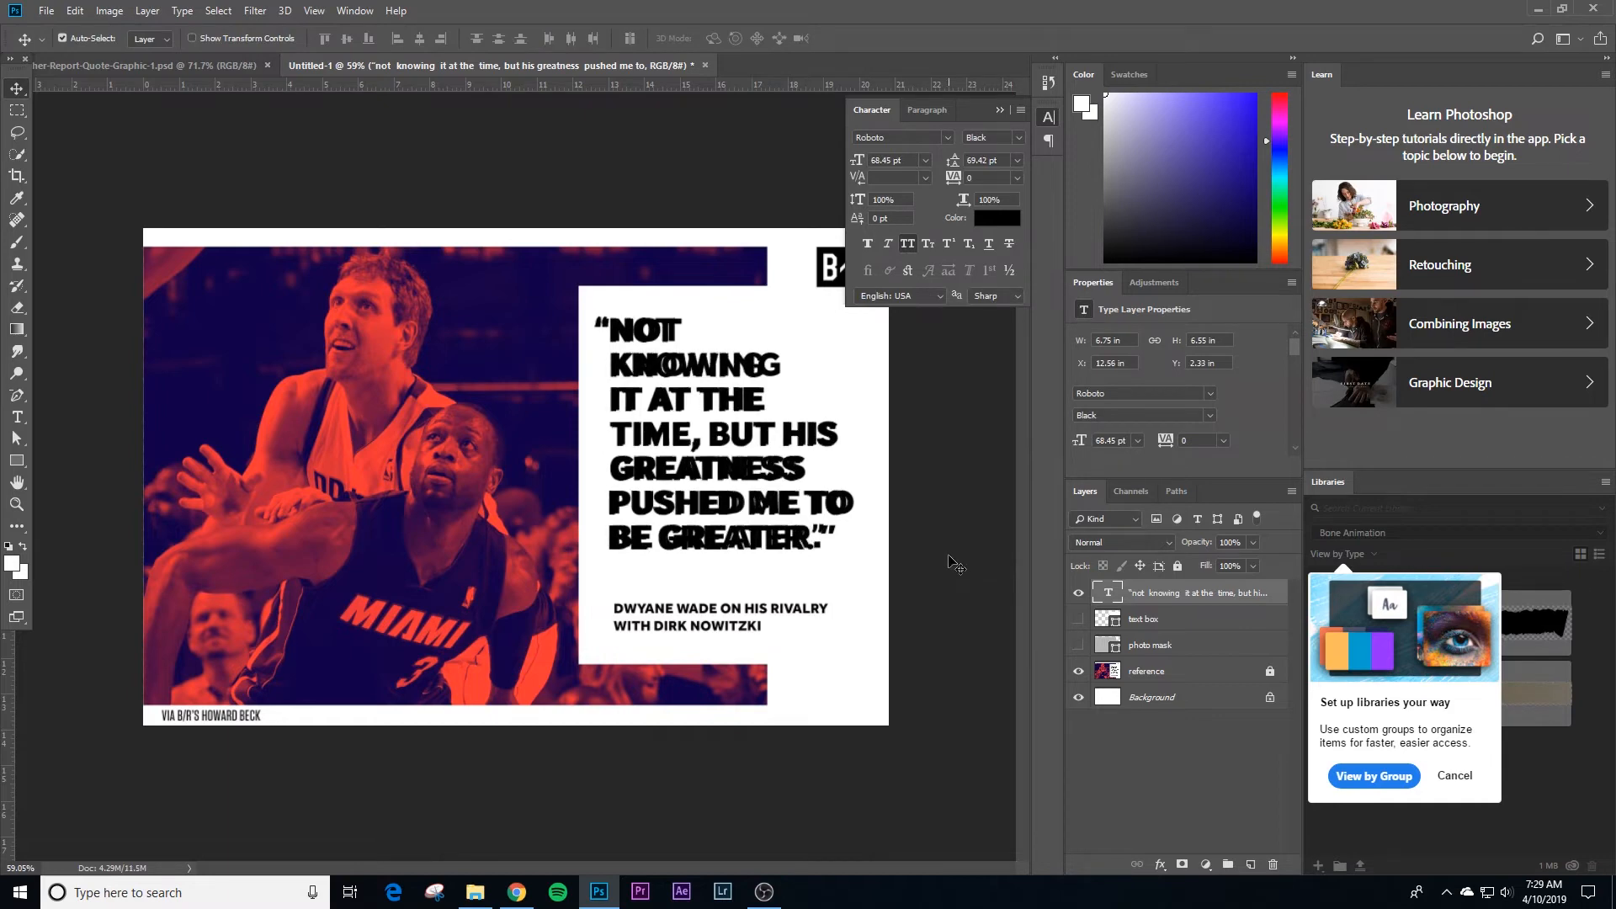
left_click(944, 469)
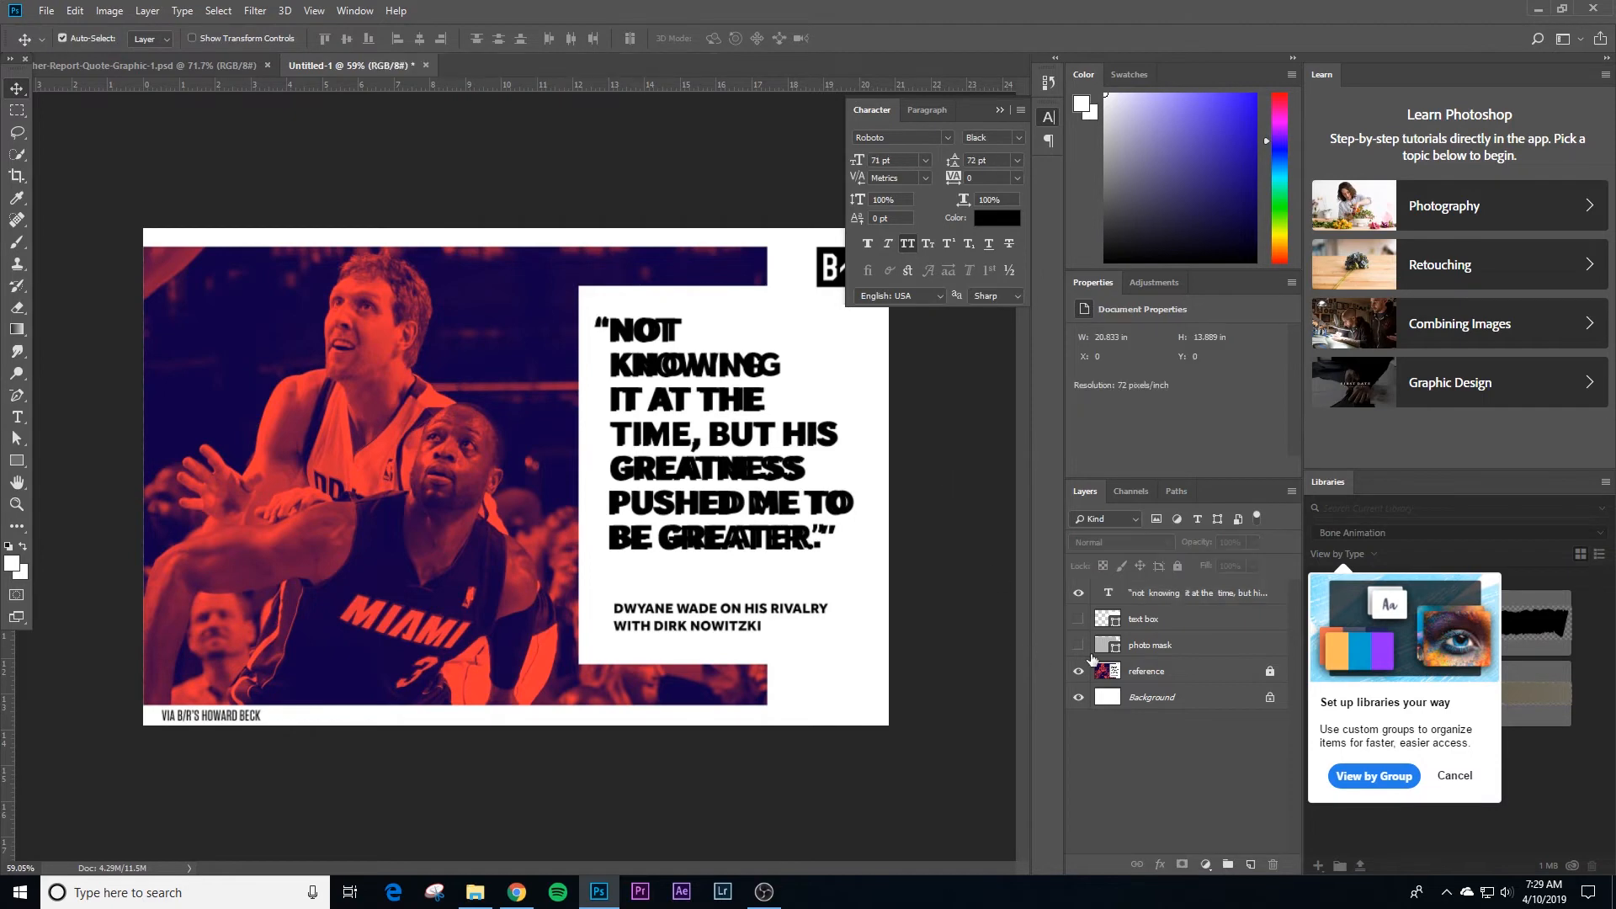
Step: Add a text layer below the quote reading DWYANE WADE ON HIS RIVALRY, with WITH DIRK NOWITZKI on a second line
key("z")
left_click_drag(783, 629, 825, 640)
key("space")
left_click_drag(826, 640, 672, 548)
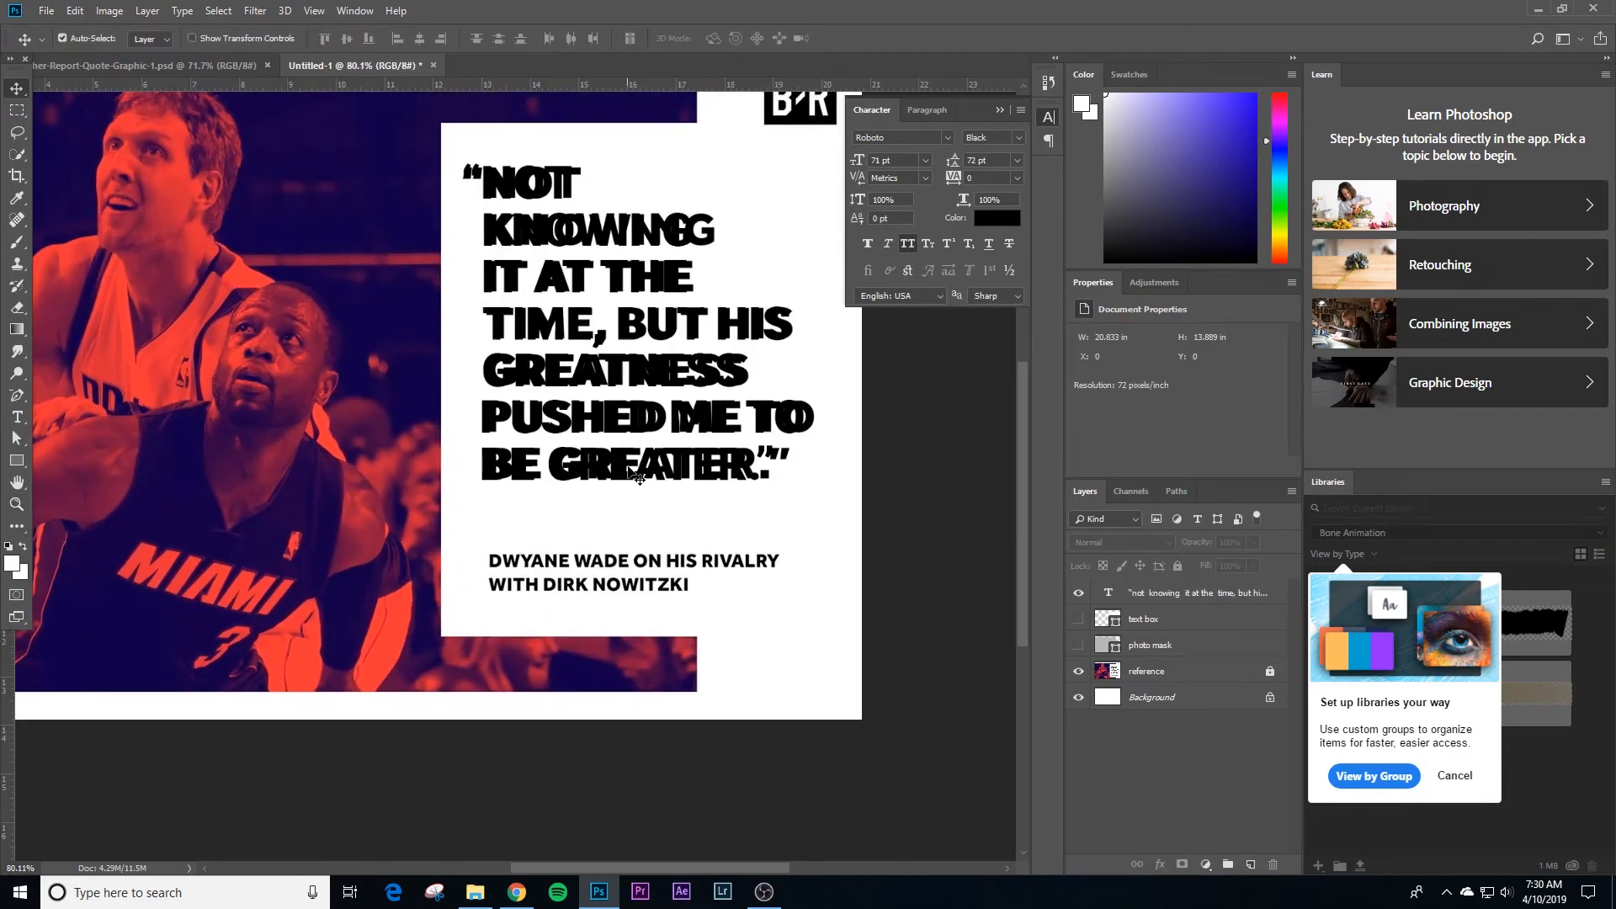
key("t")
left_click(498, 519)
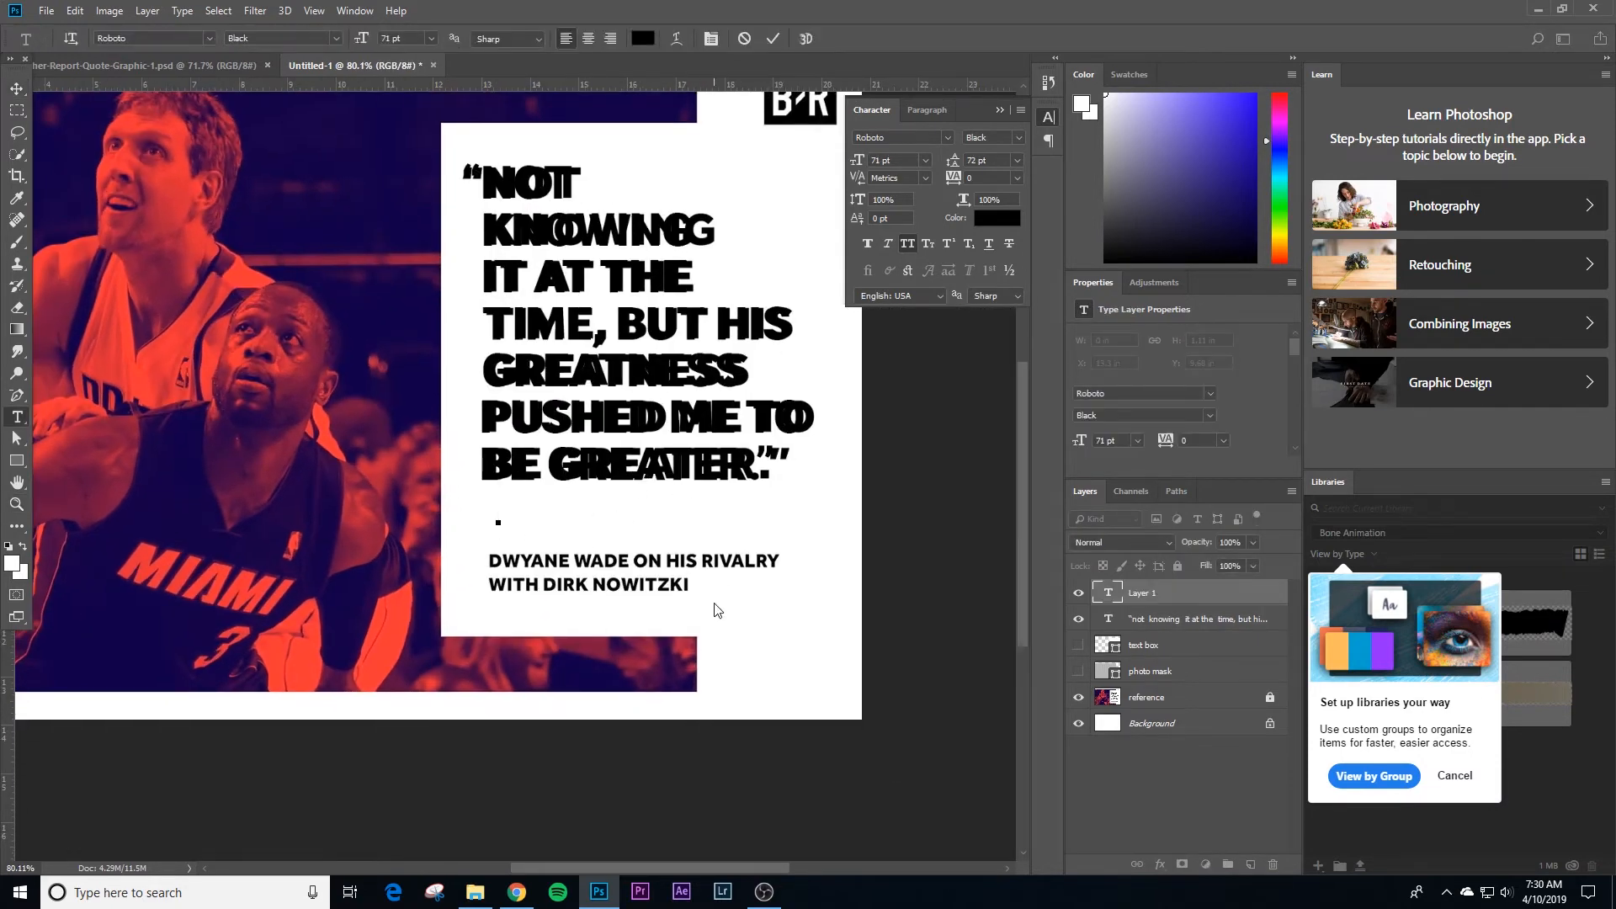
type("DWYANE")
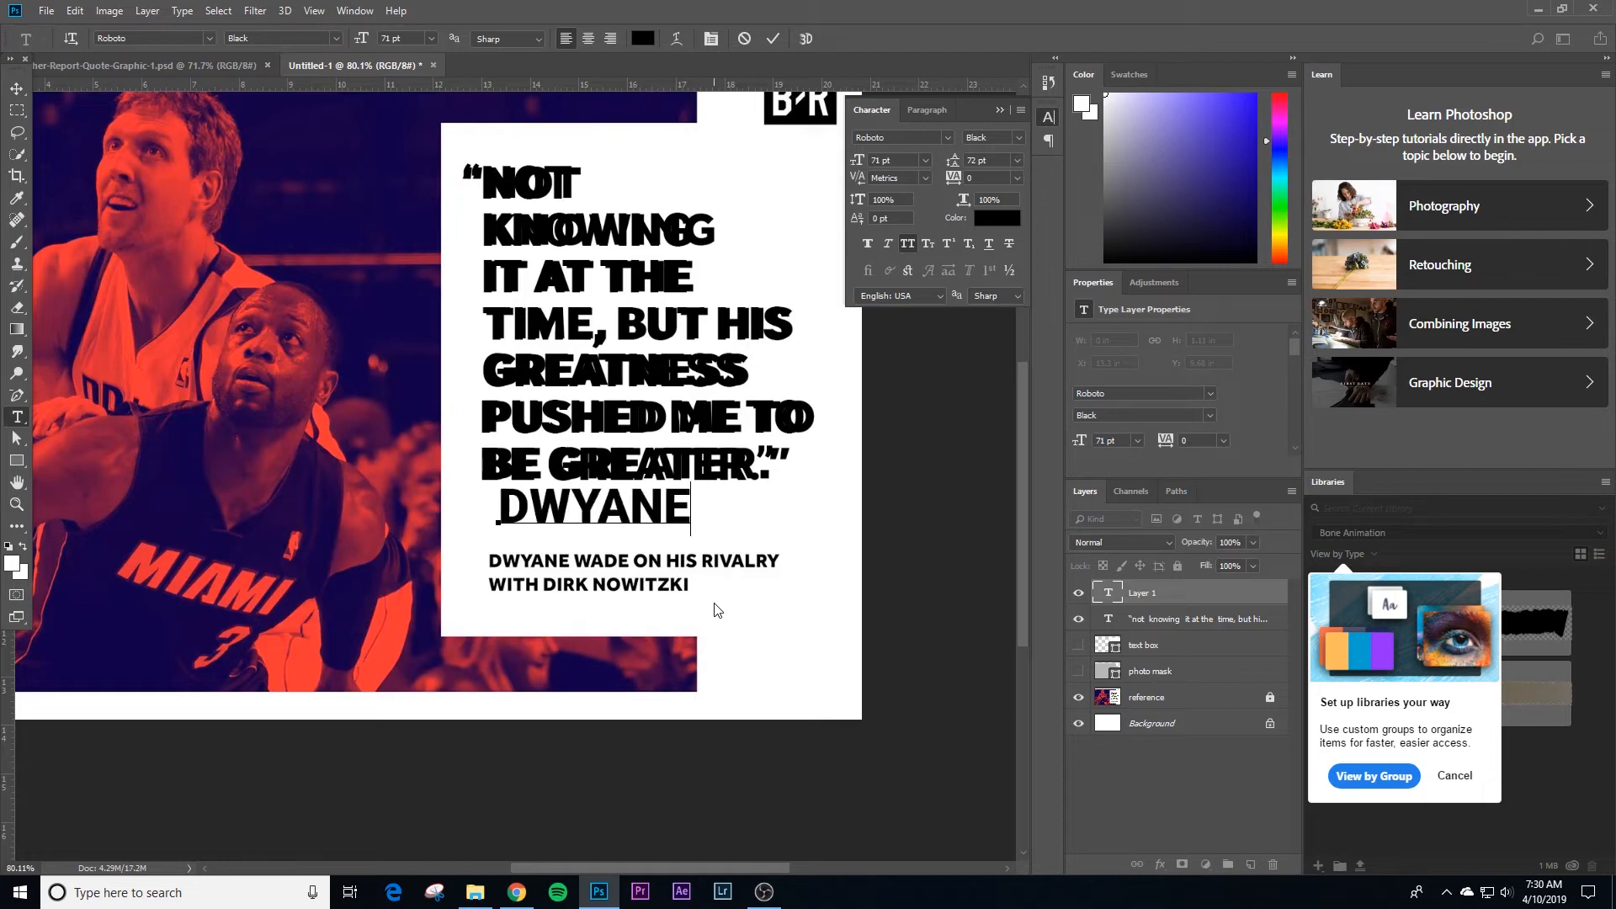
type(" WADE O")
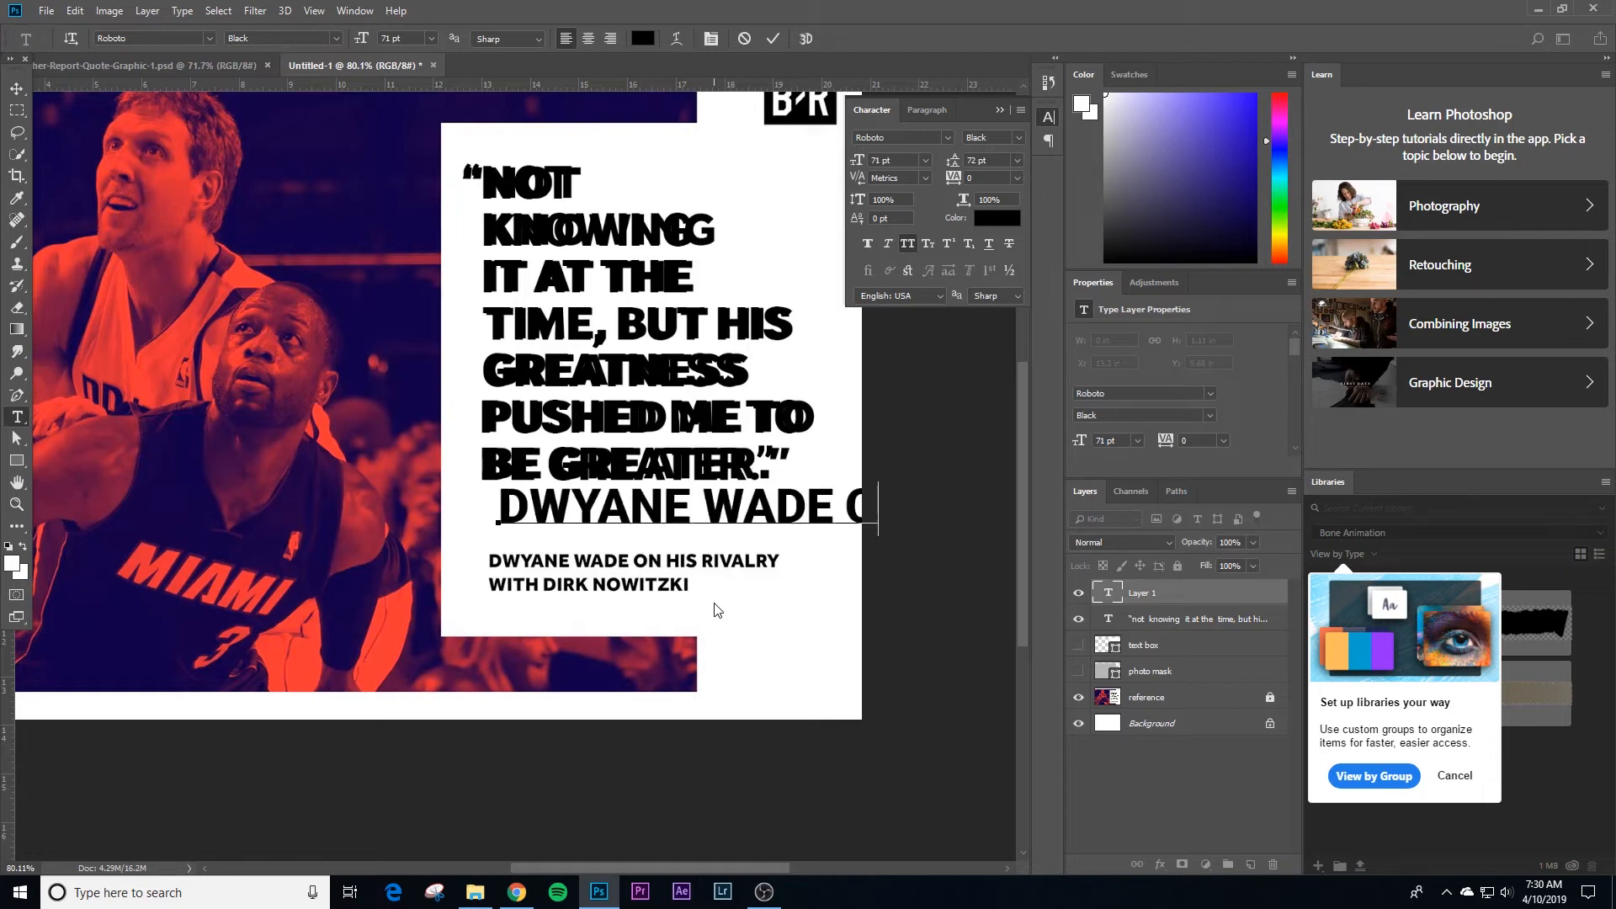
type("N HIS WITH")
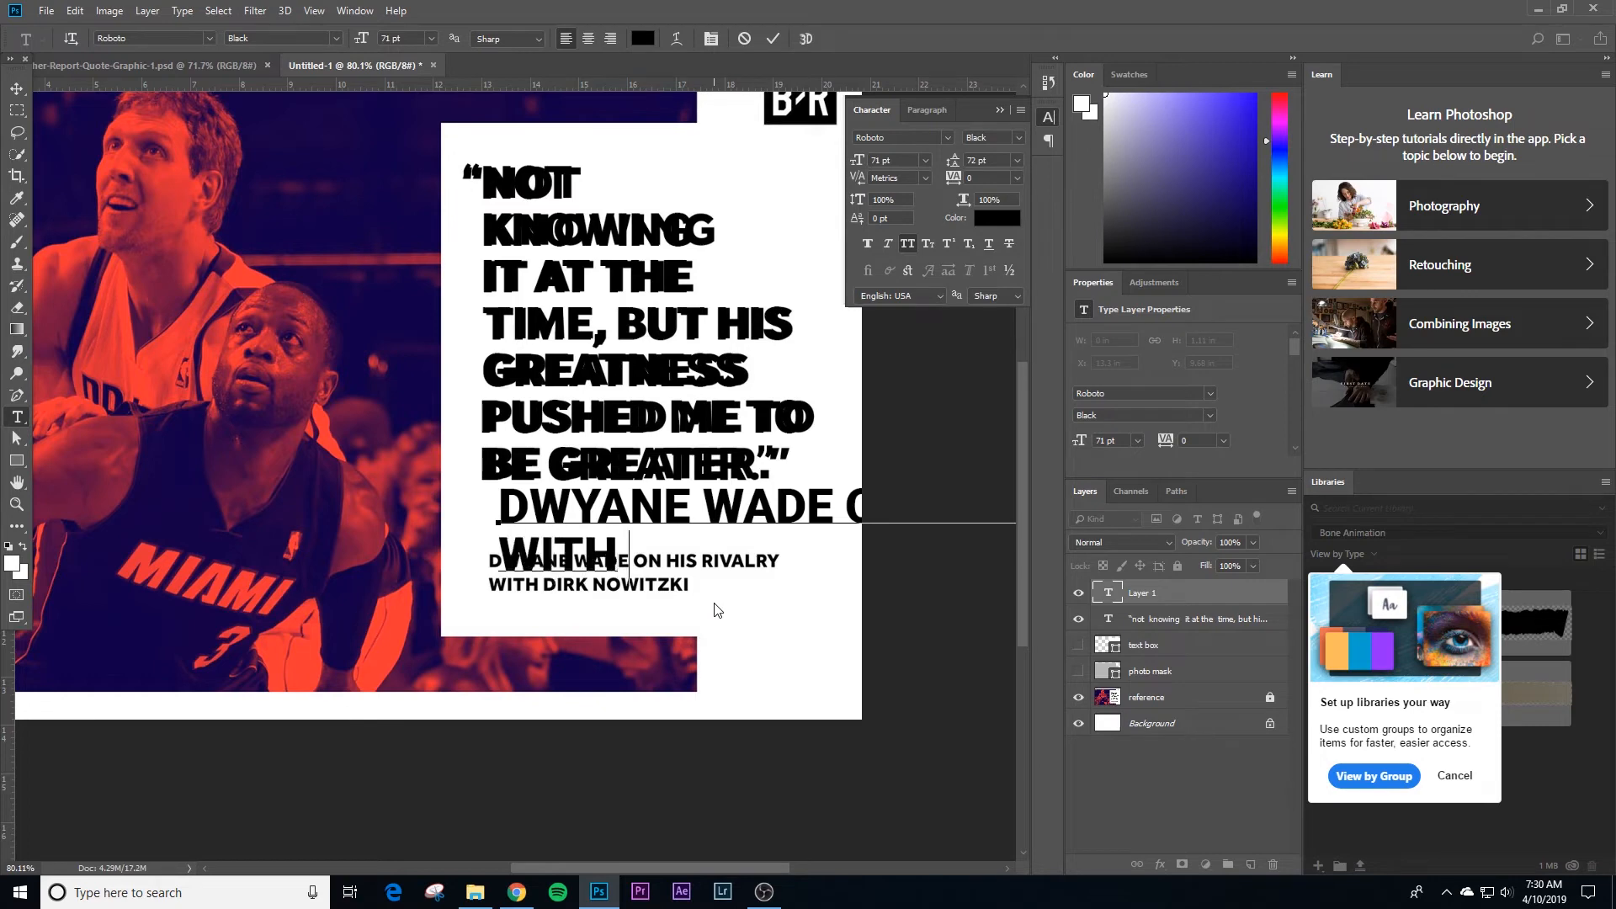
type(" DIRK NOW")
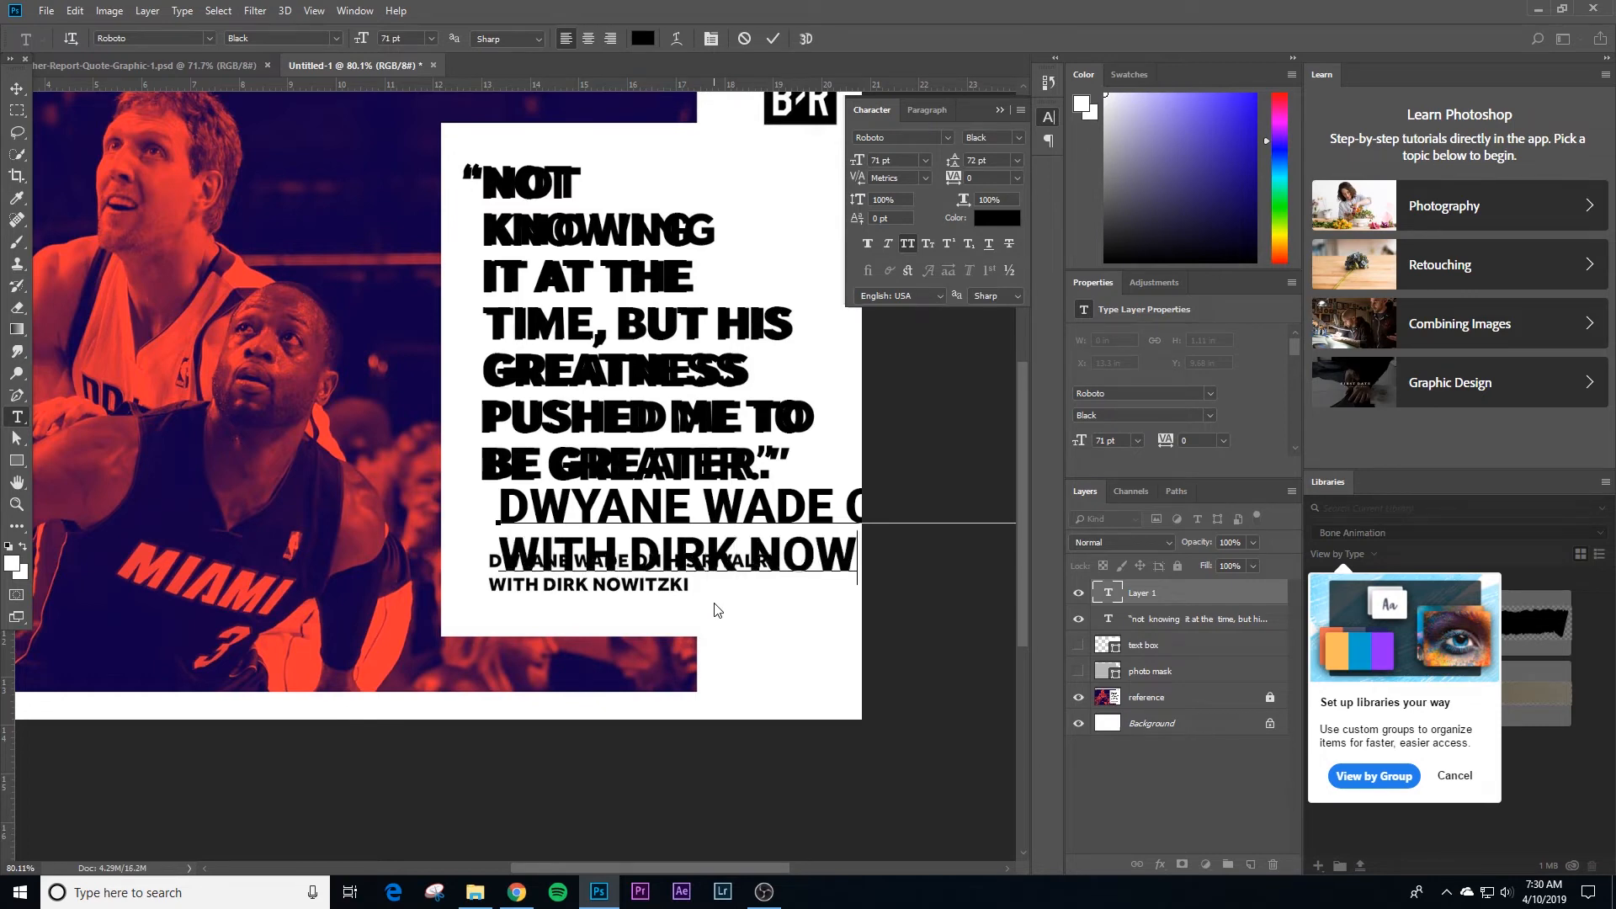
type("ITKI")
Step: Set the whole attribution text to 28 pt with Auto leading
key("ctrl+a")
left_click(926, 161)
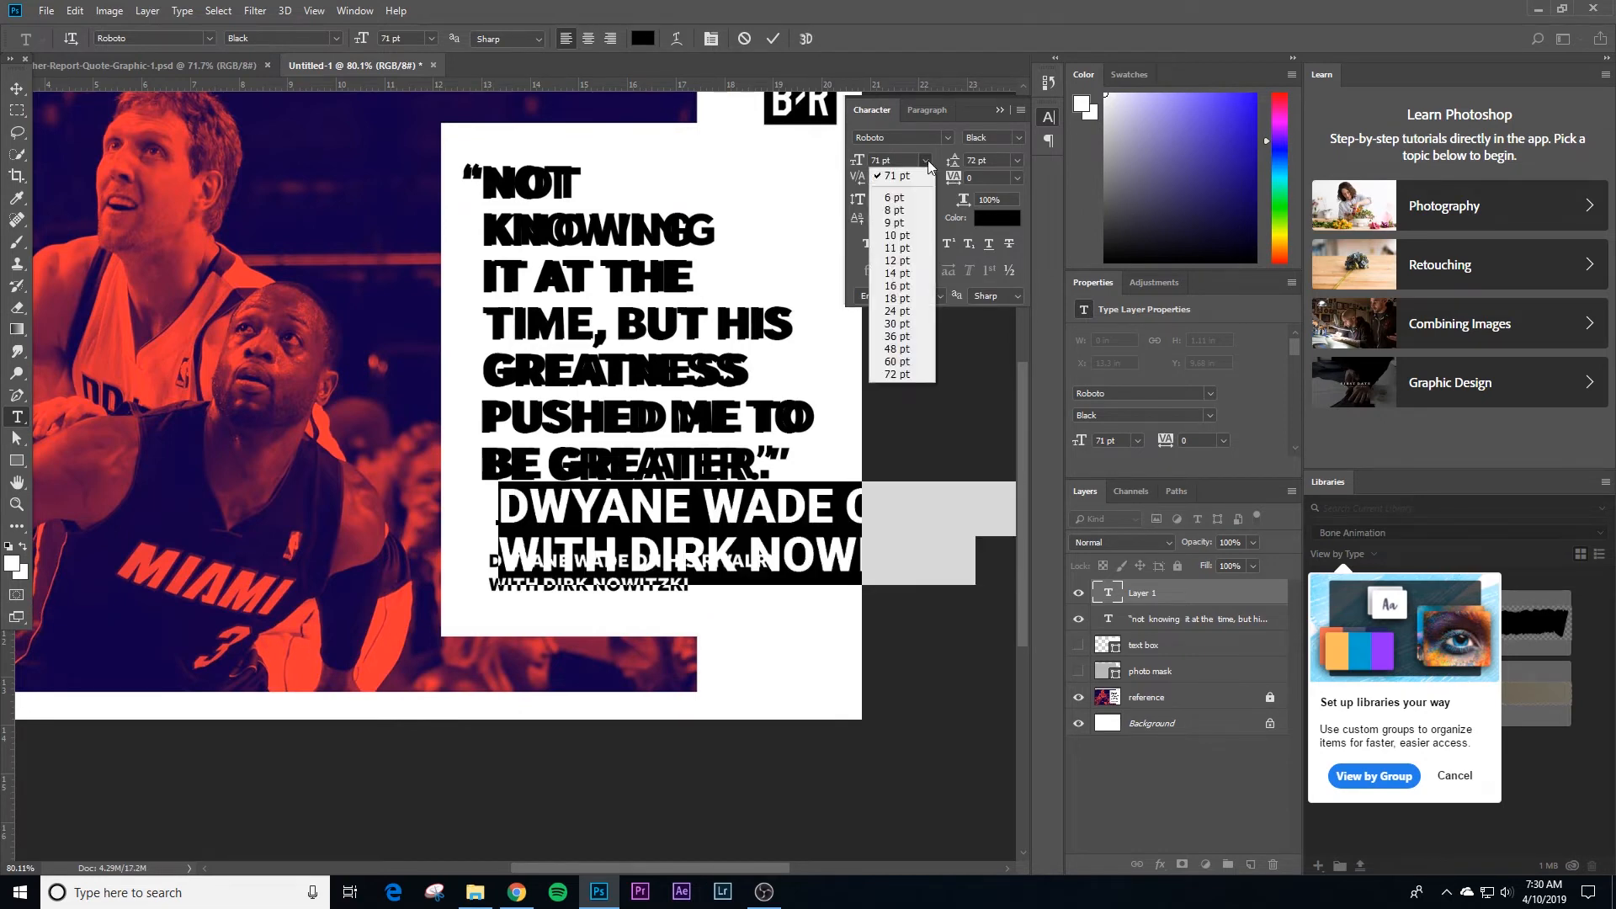
left_click(899, 299)
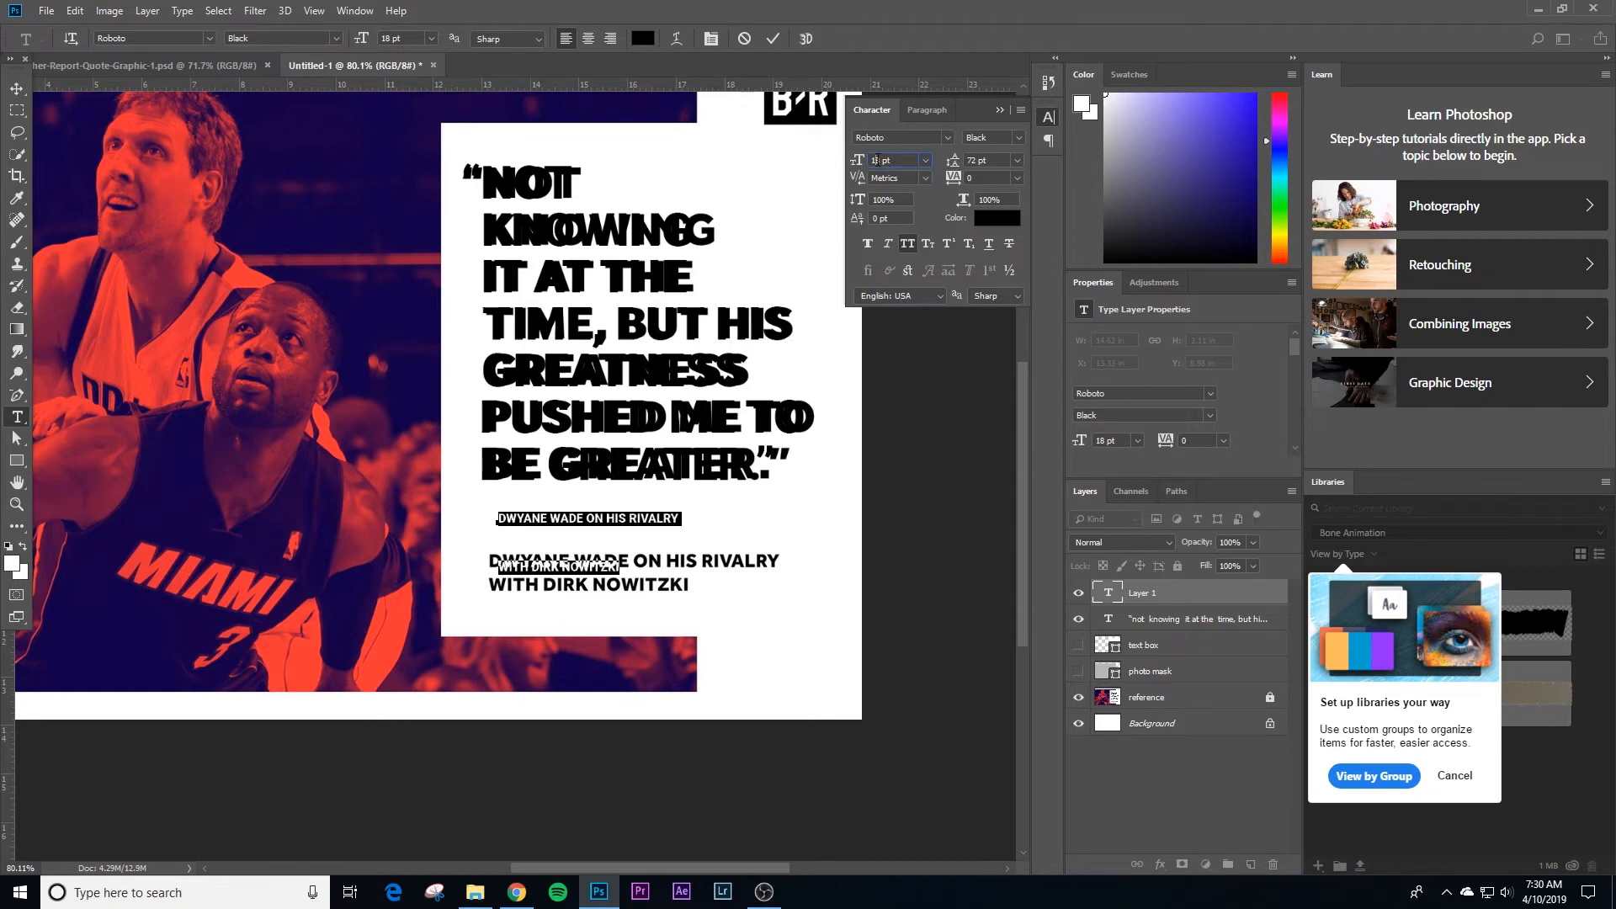
scroll(875, 160, "up", 8)
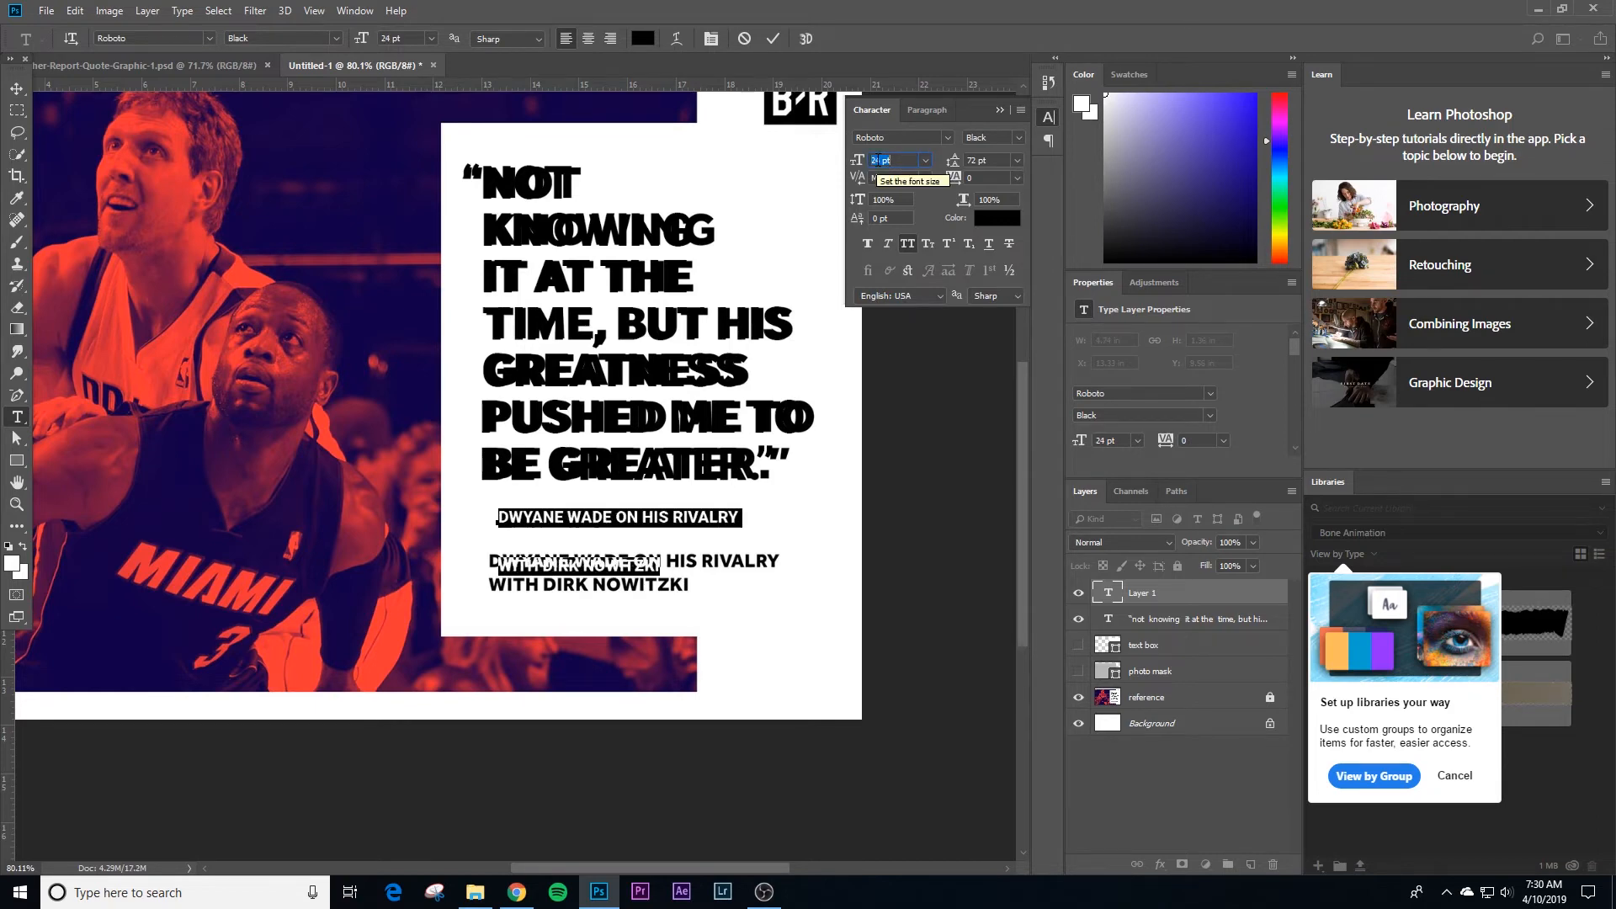
scroll(875, 160, "up", 3)
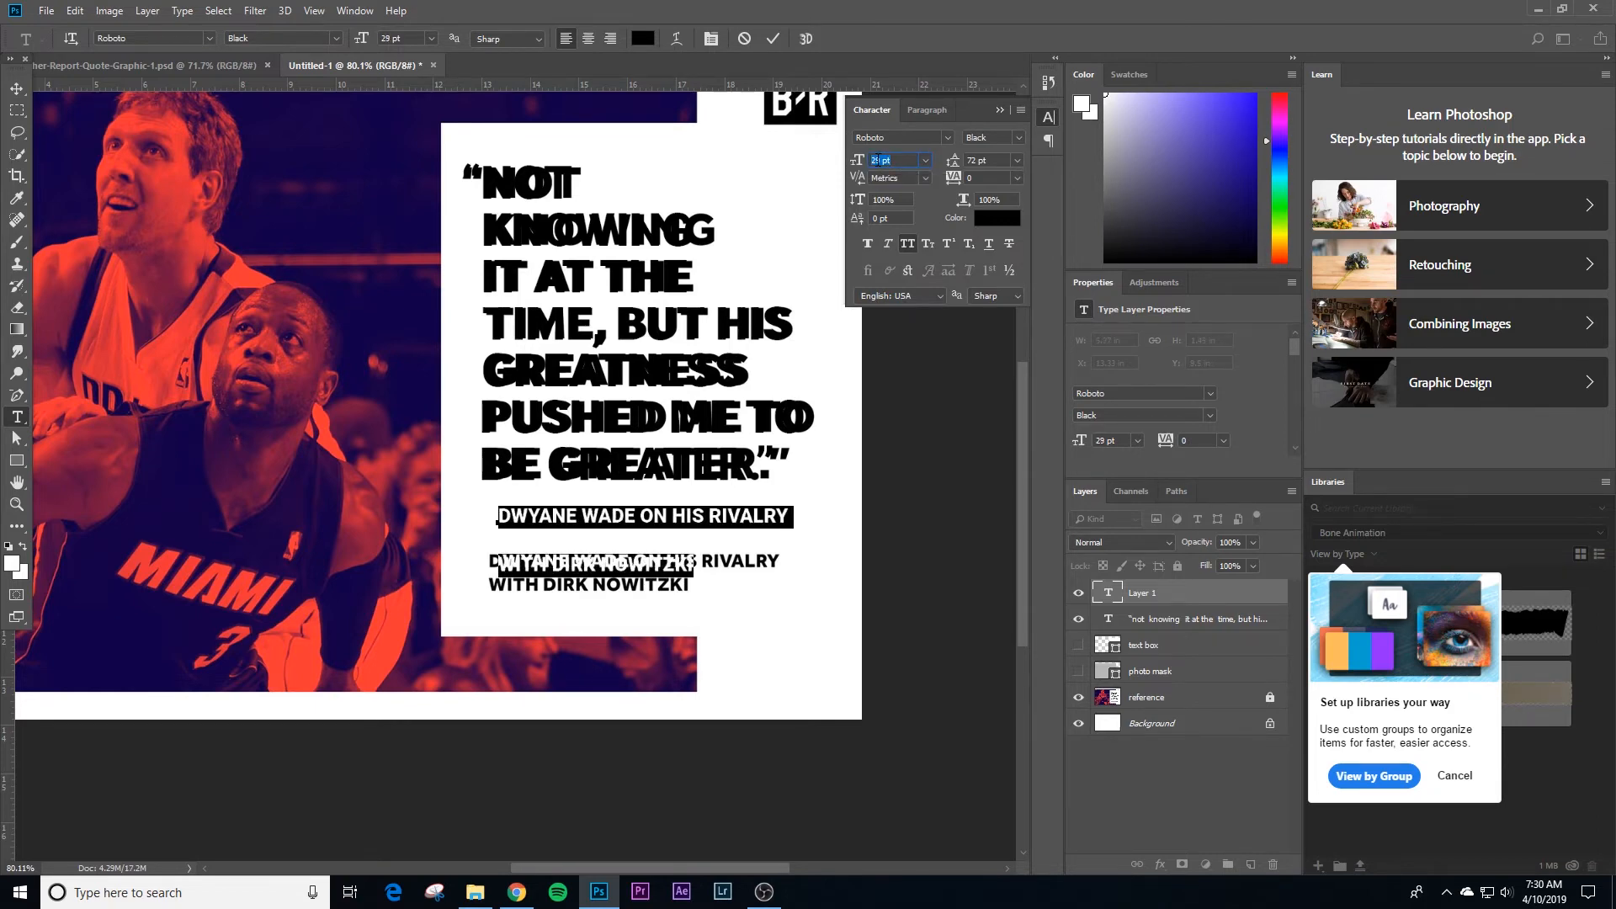
scroll(875, 160, "down", 1)
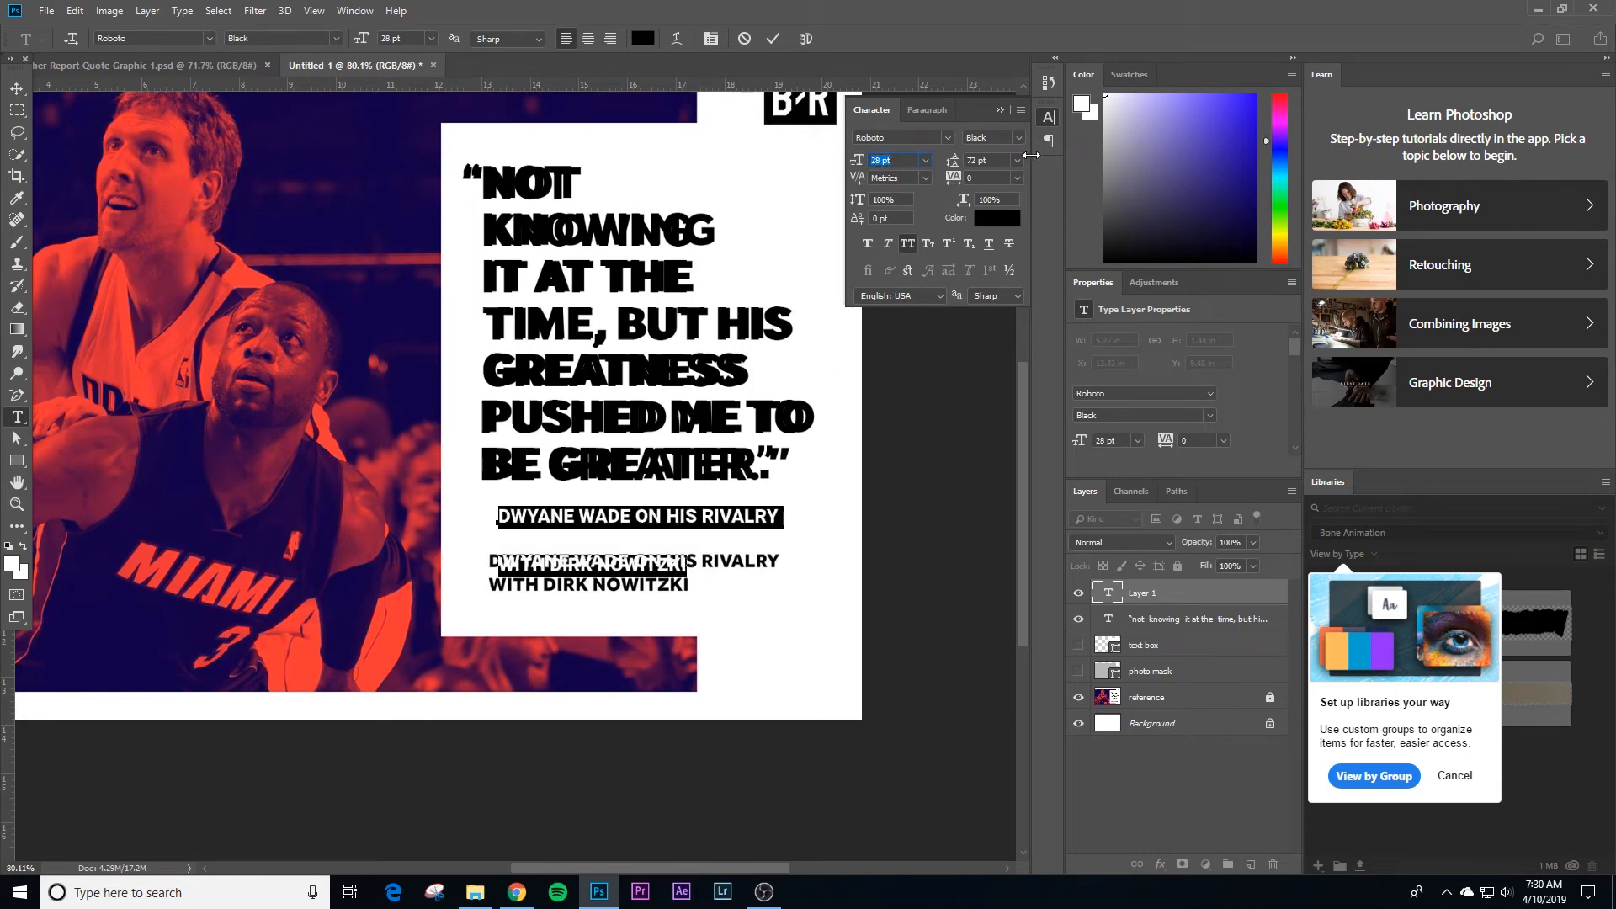
left_click(1017, 160)
left_click(993, 173)
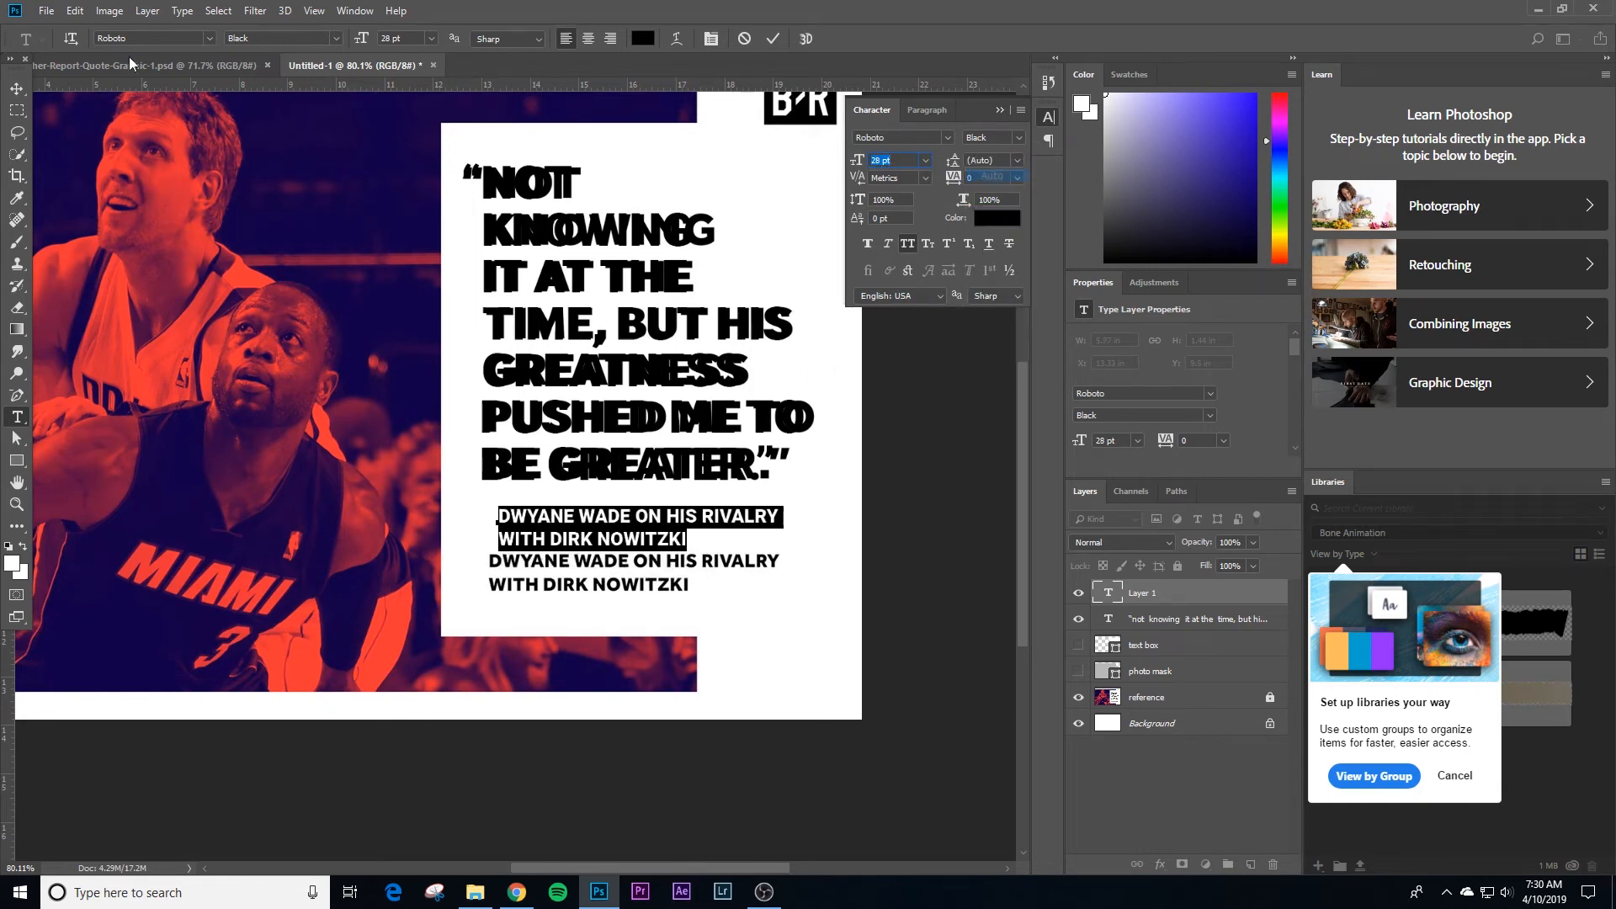
Step: Move the attribution text over the reference attribution, nudging it to X 13.12 in, Y 10.43 in
left_click(7, 90)
left_click_drag(656, 518, 644, 563)
key("shift+Left")
key("shift+Left")
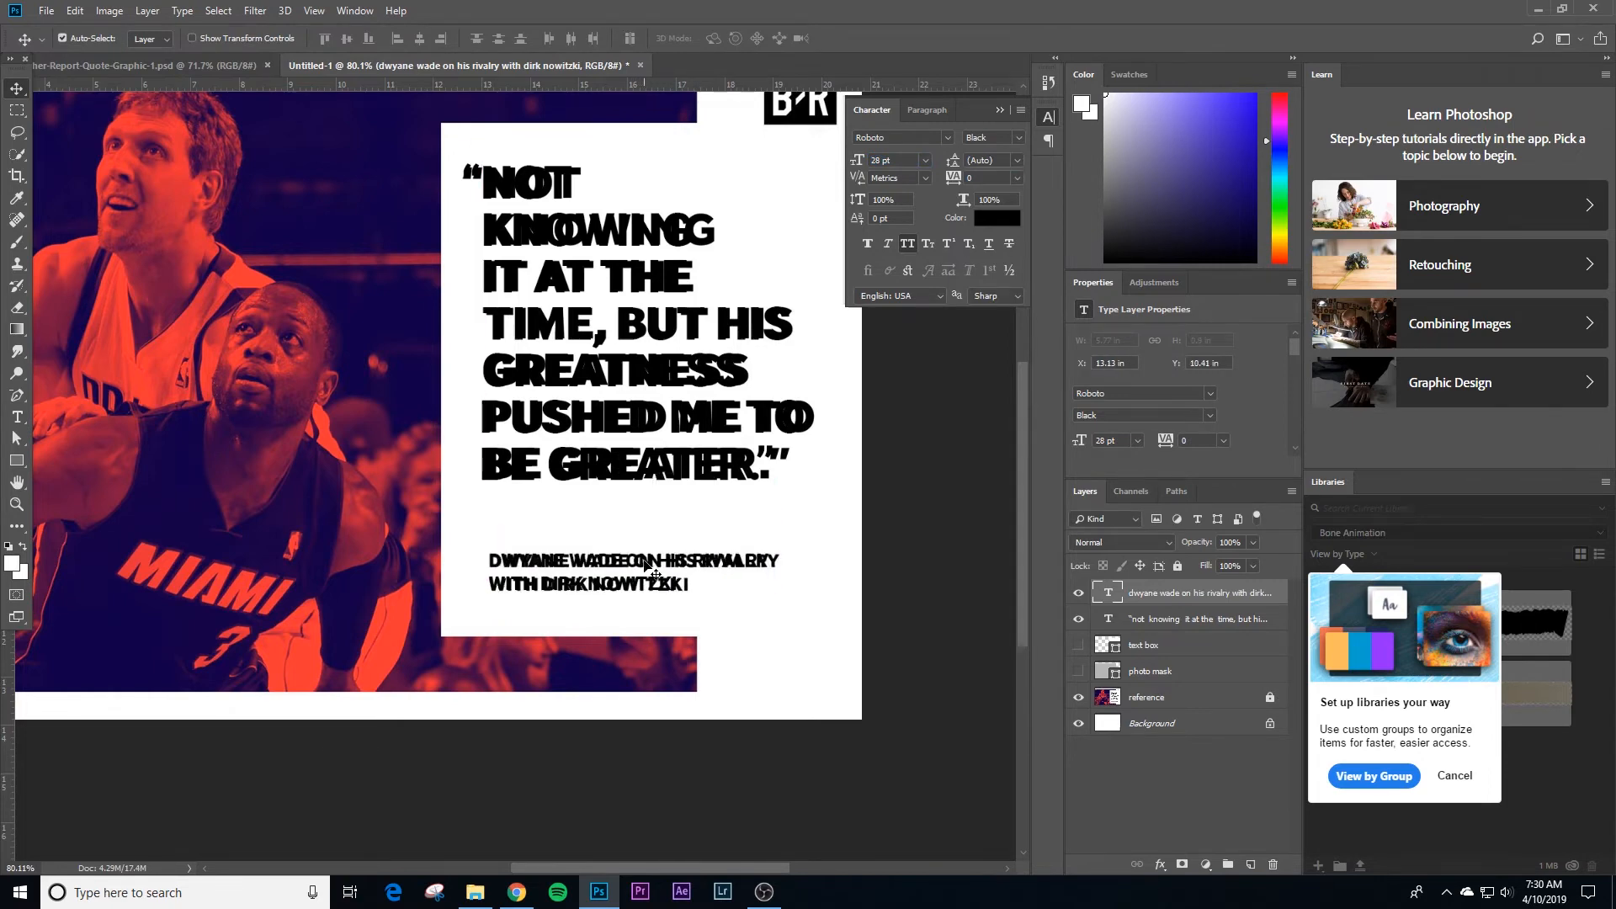
key("Left")
key("Left")
key("Left")
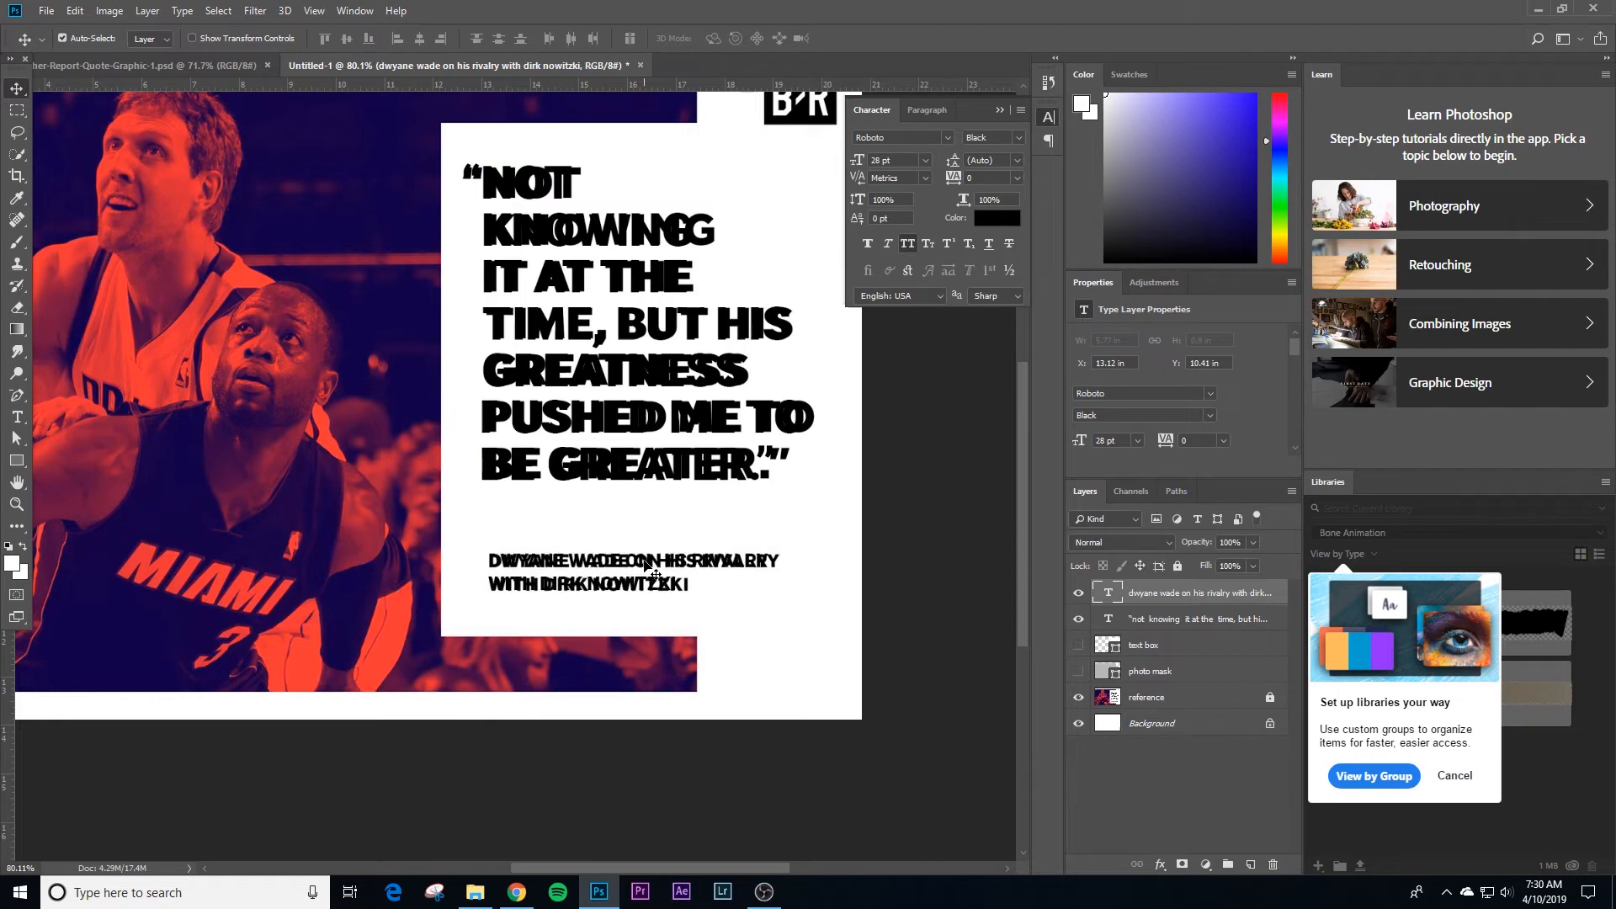
key("Down")
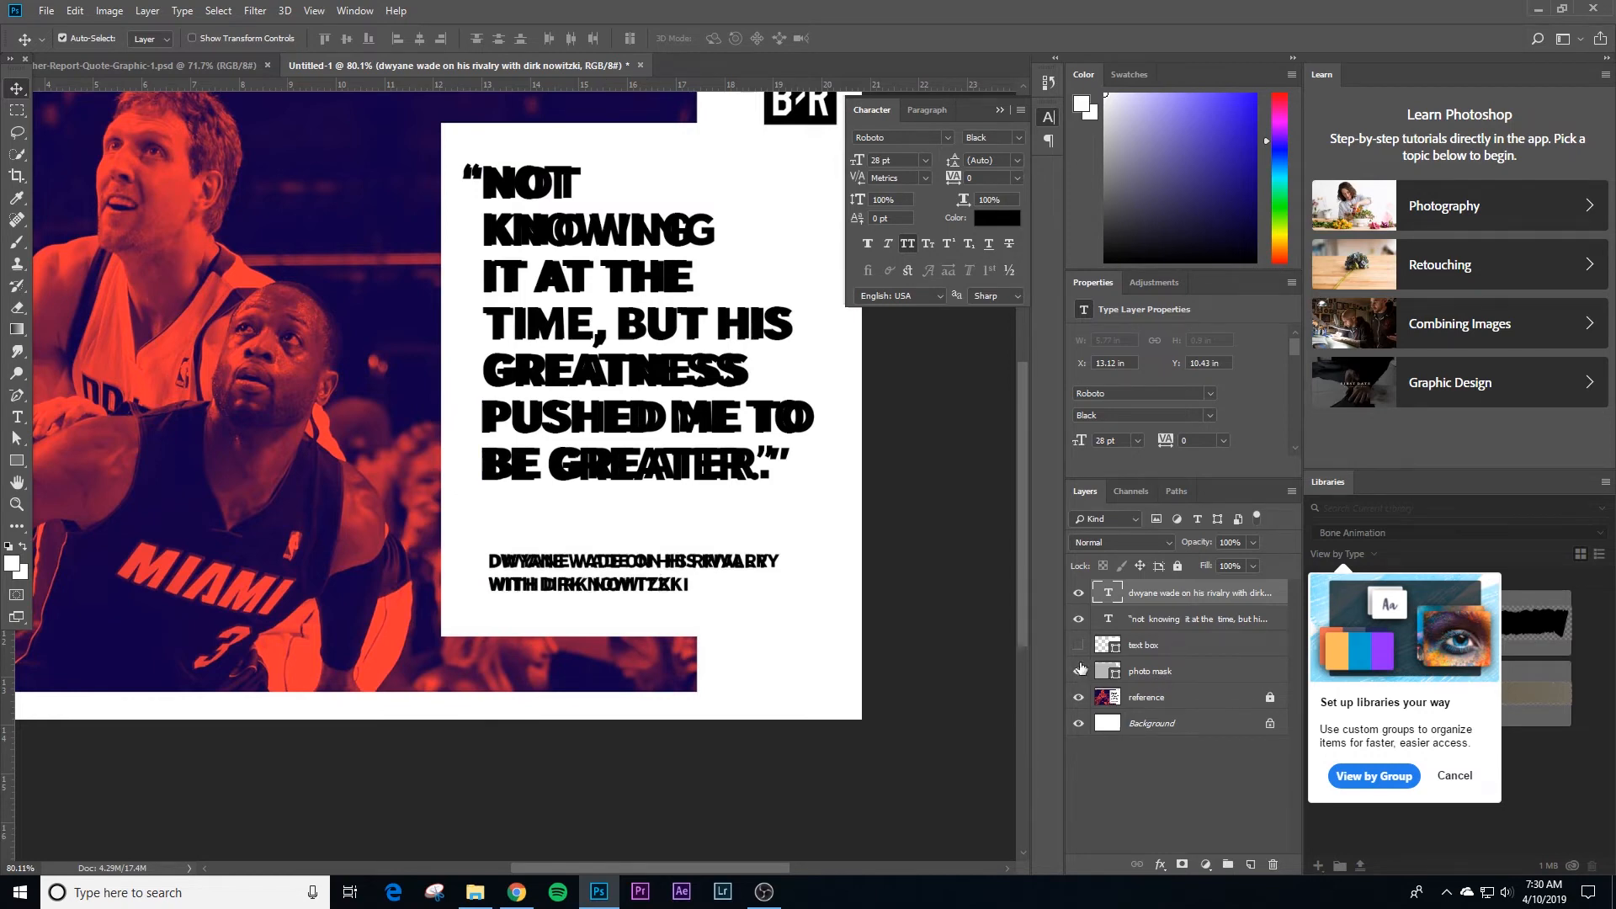
Step: Show the text box and photo mask layers, and place a vertical guide along the left edge of the quote's lettering
left_click_drag(1080, 668, 1078, 644)
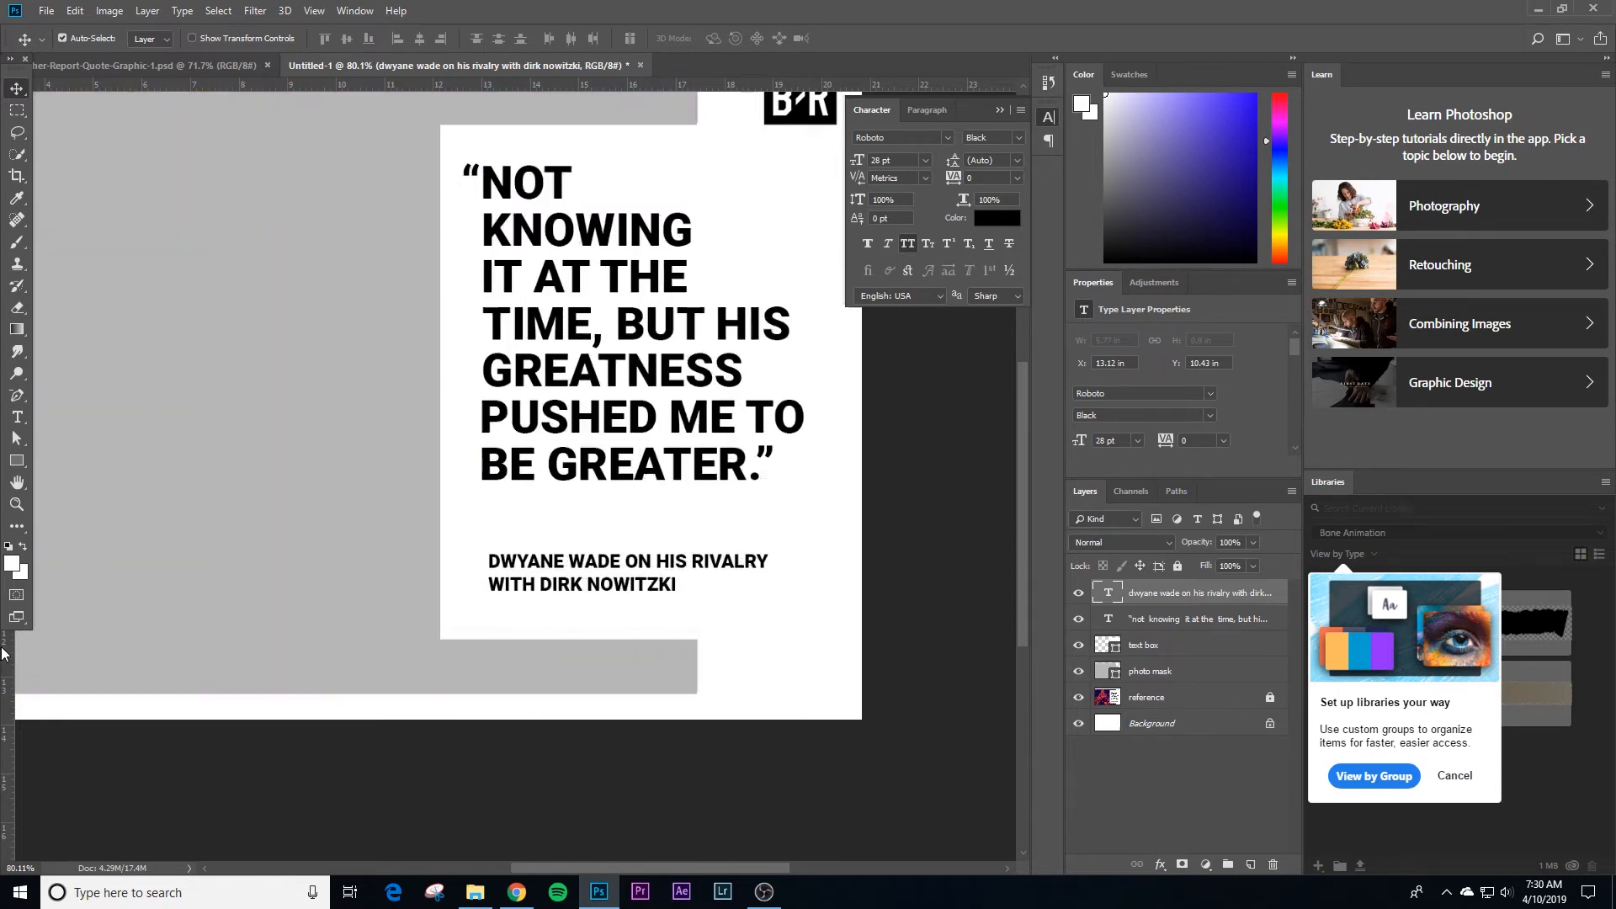
left_click_drag(13, 671, 622, 526)
key("ctrl+space")
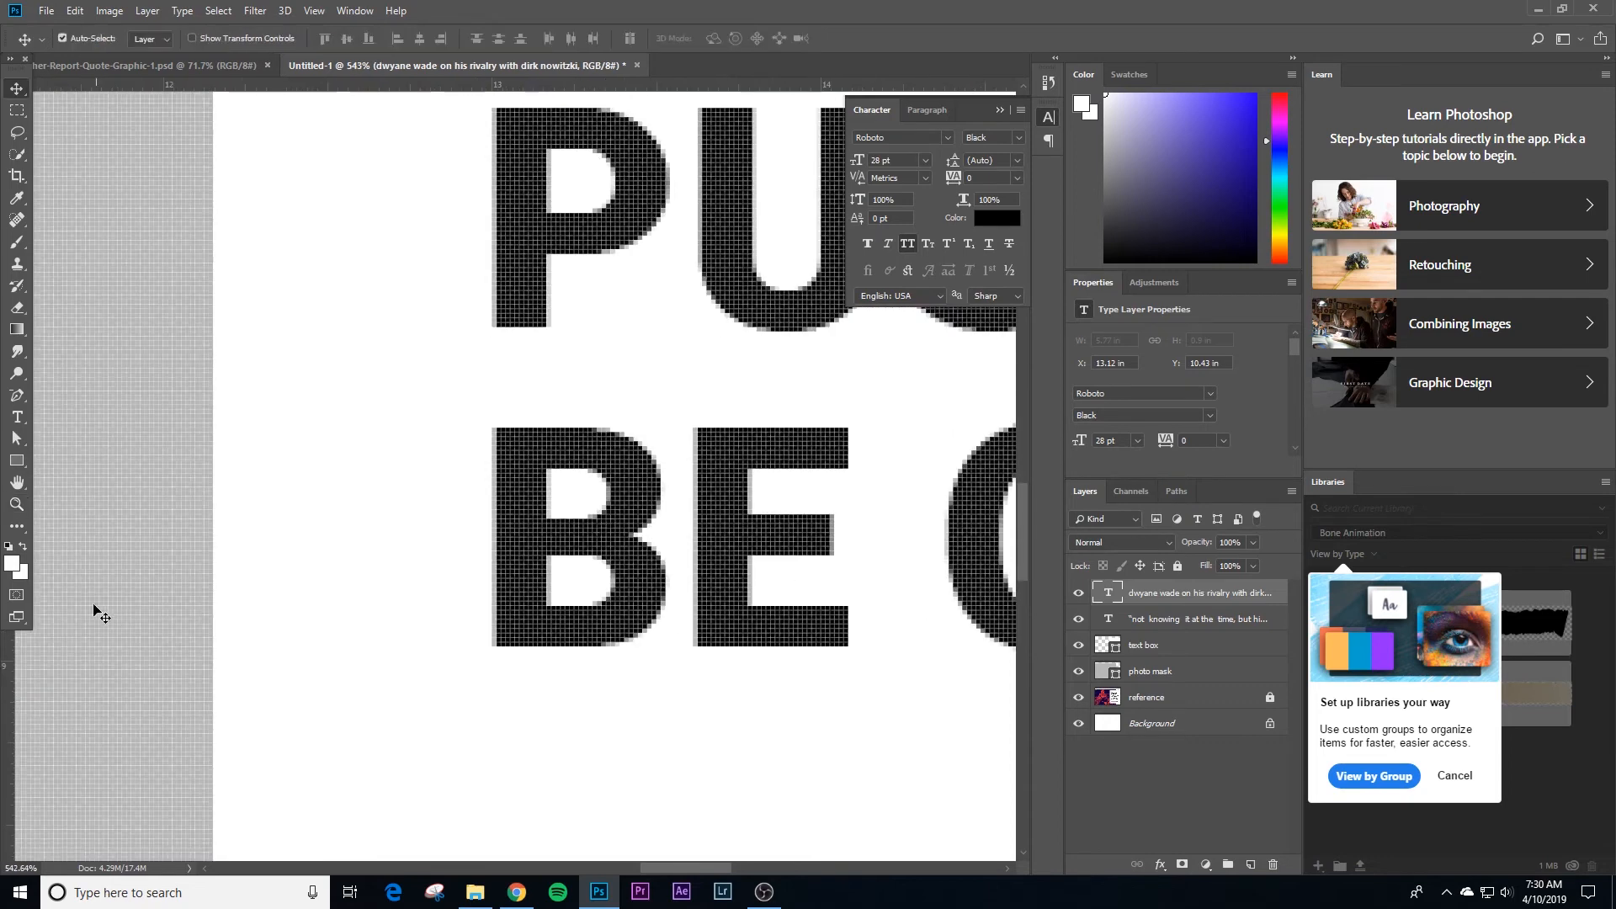
left_click_drag(12, 691, 497, 414)
key("ctrl+space")
left_click_drag(600, 559, 516, 567)
Step: Move the attribution text left against the vertical guide, to X 12.97 in
key("space")
left_click_drag(705, 657, 542, 415)
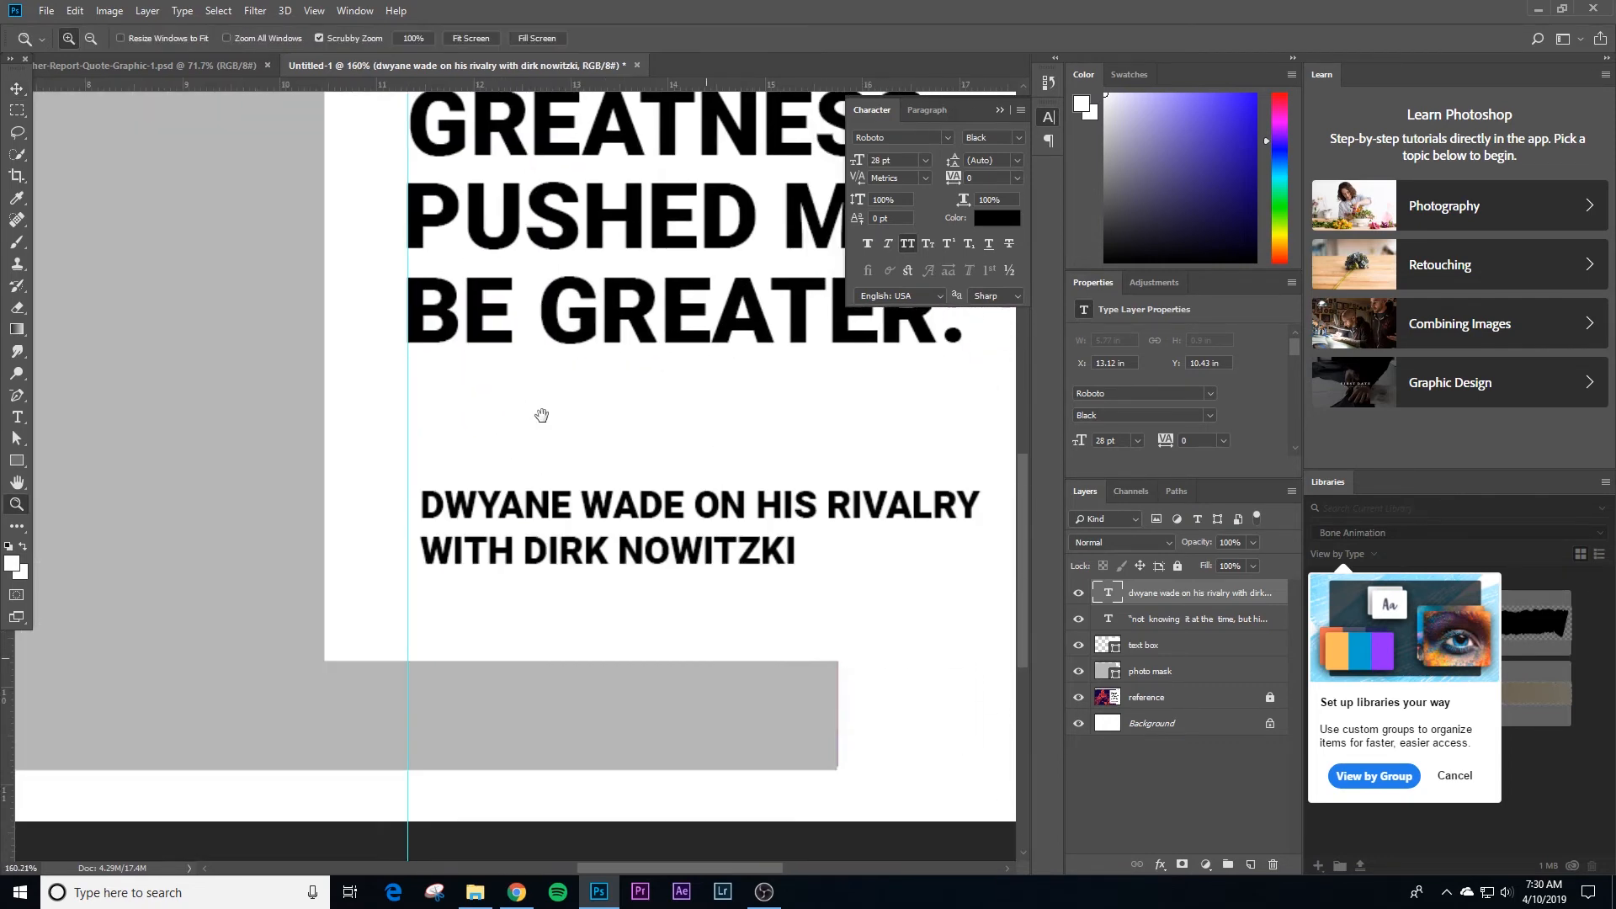
left_click_drag(665, 466, 612, 497)
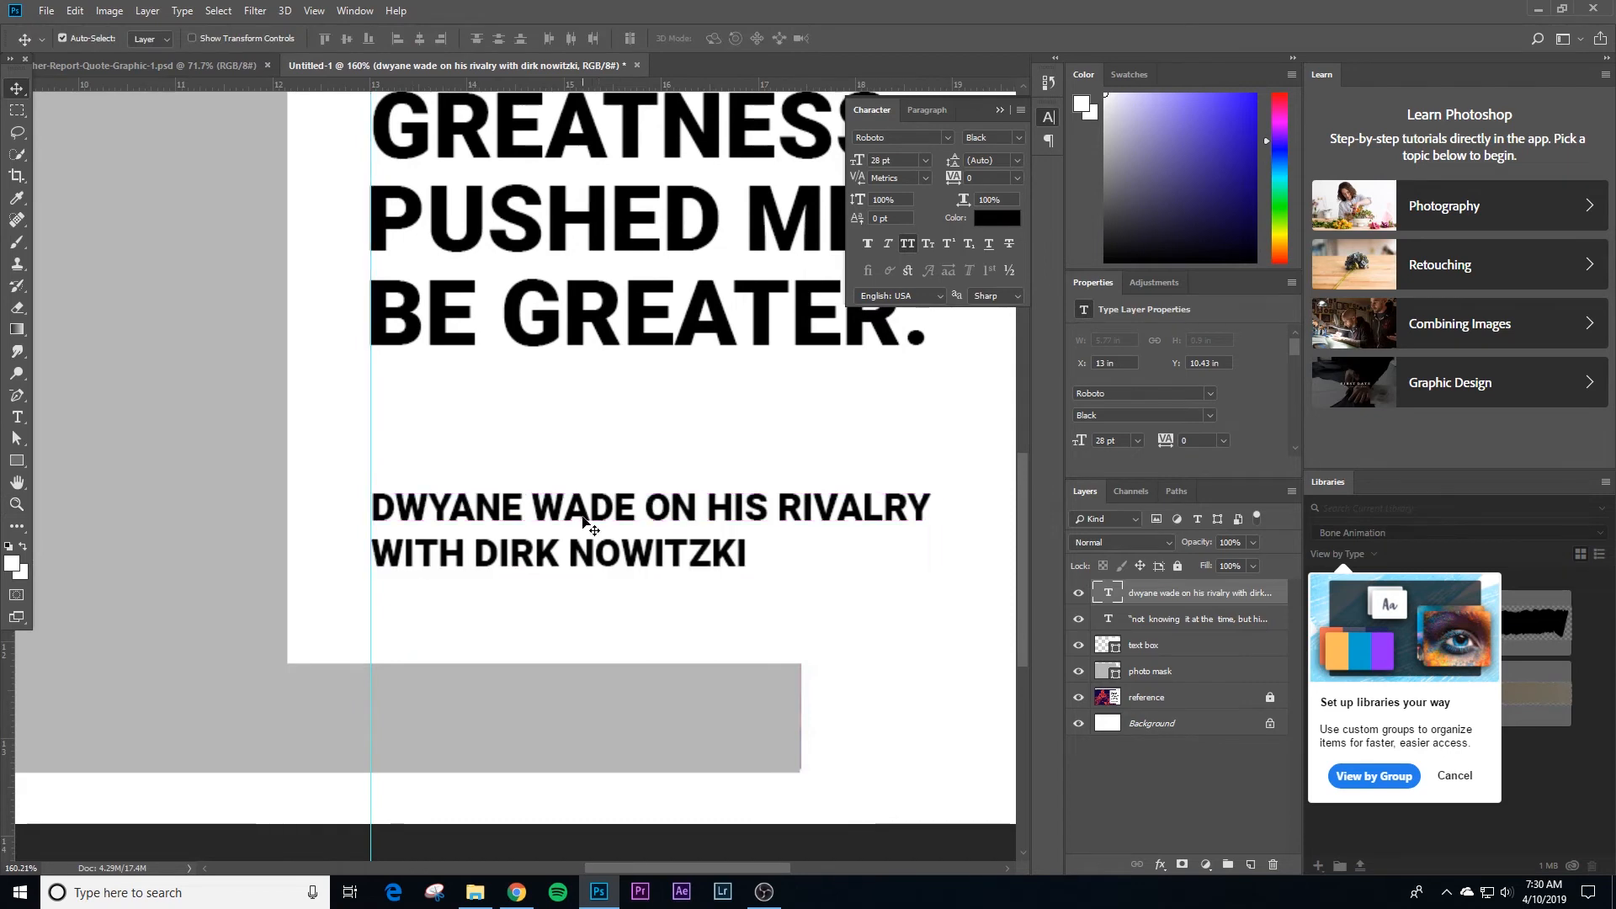
key("Left")
key("Left")
scroll(582, 517, "up", 1)
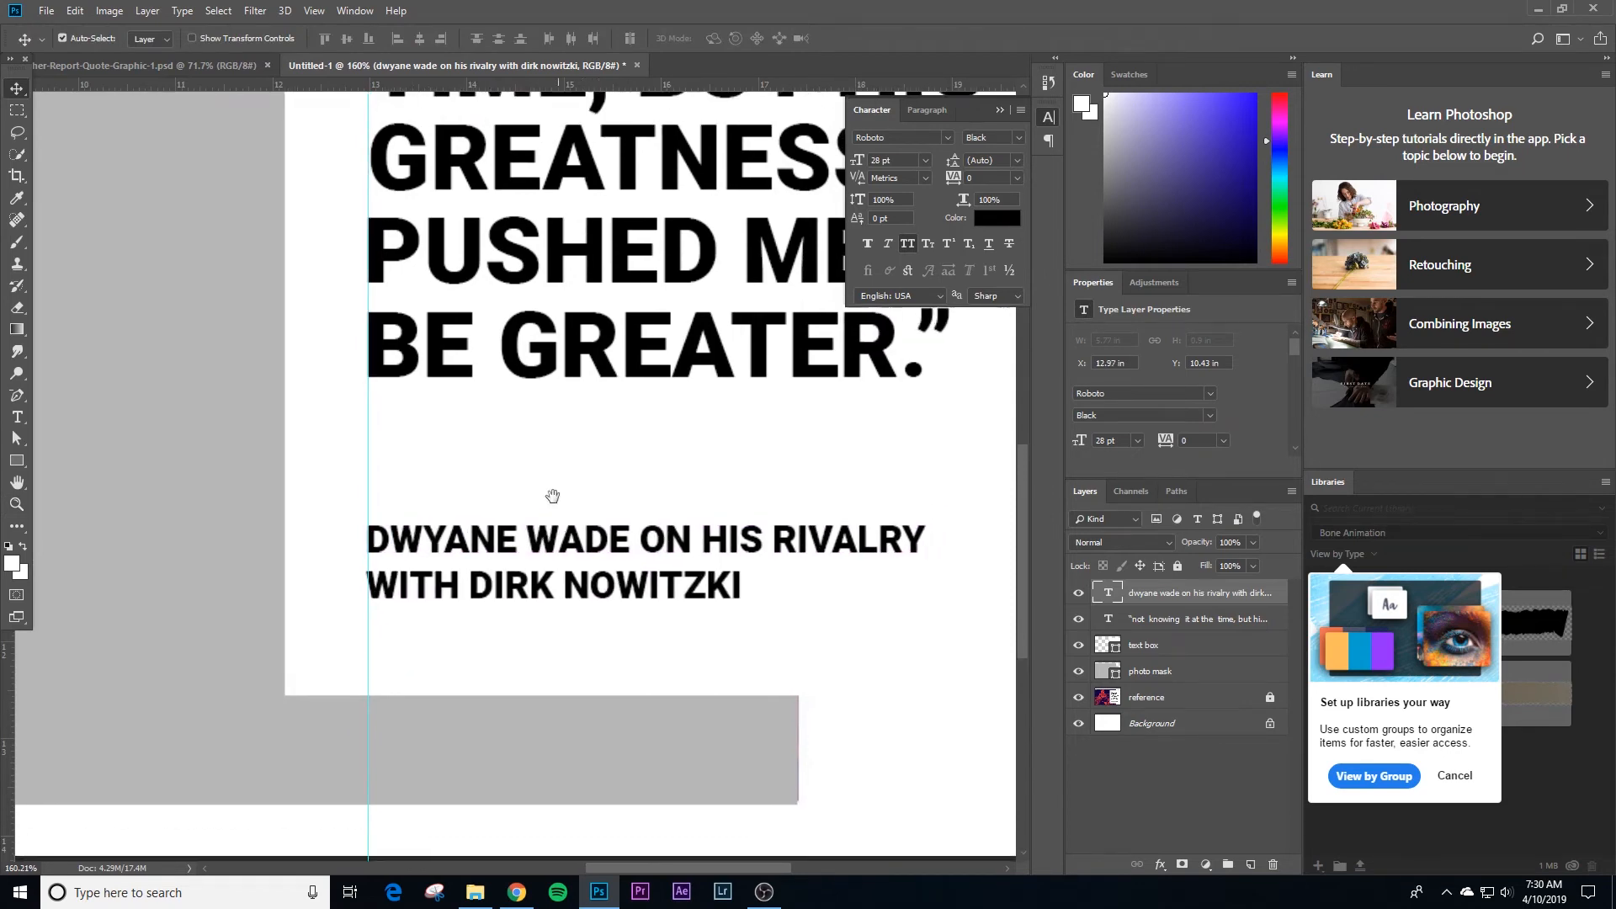
Step: Try to align the left edges of the quote and attribution text layers
left_click(585, 368, "shift")
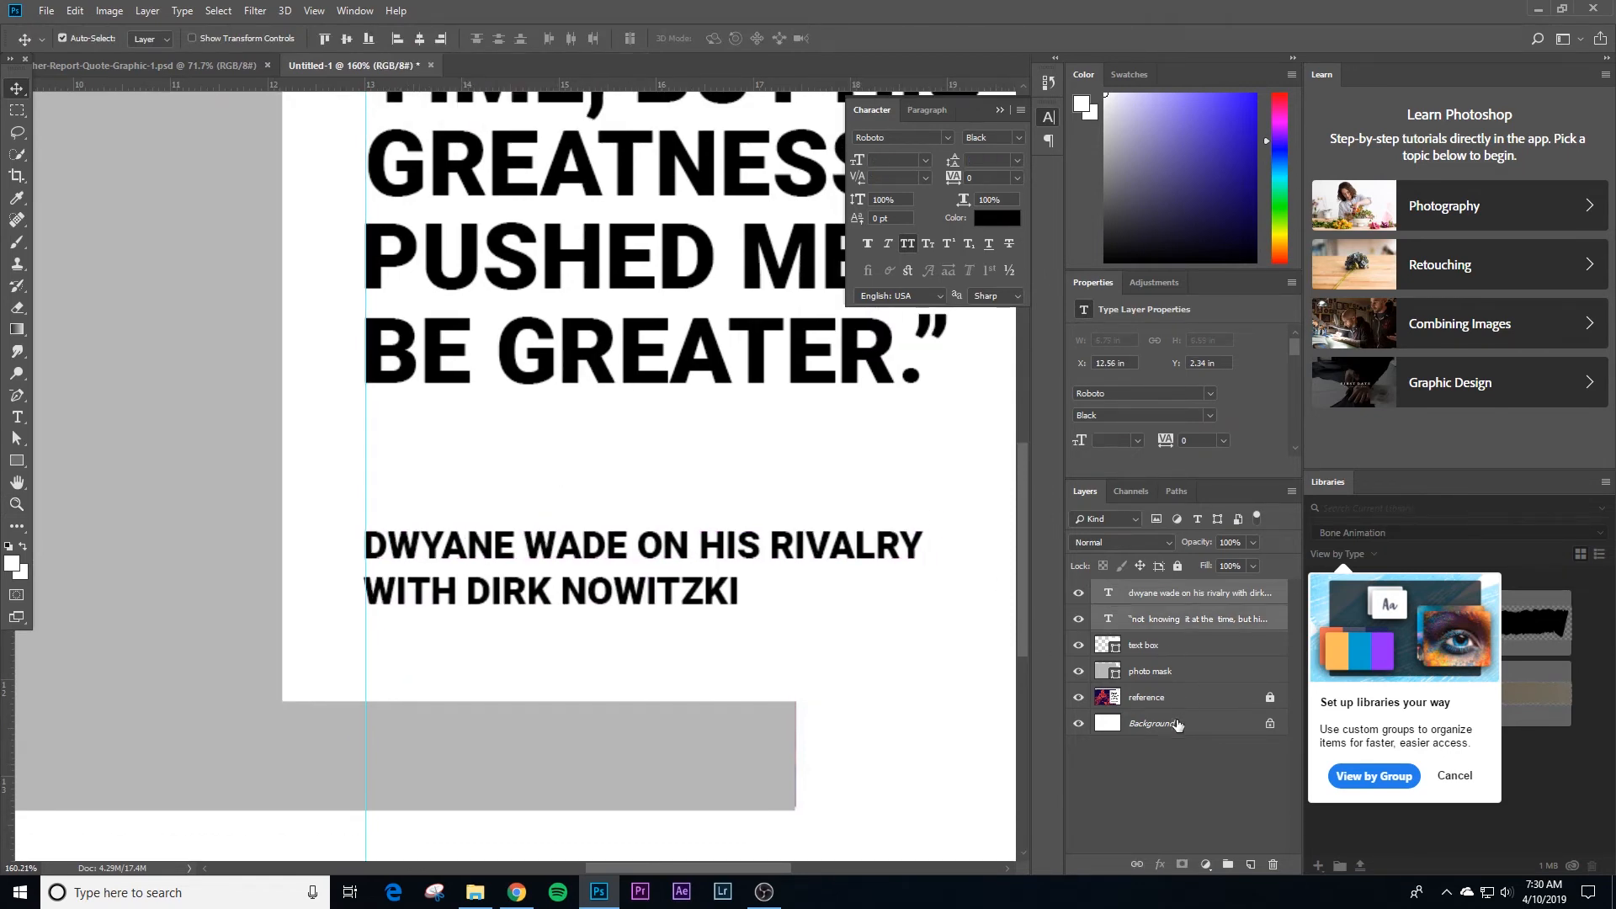
left_click(401, 42)
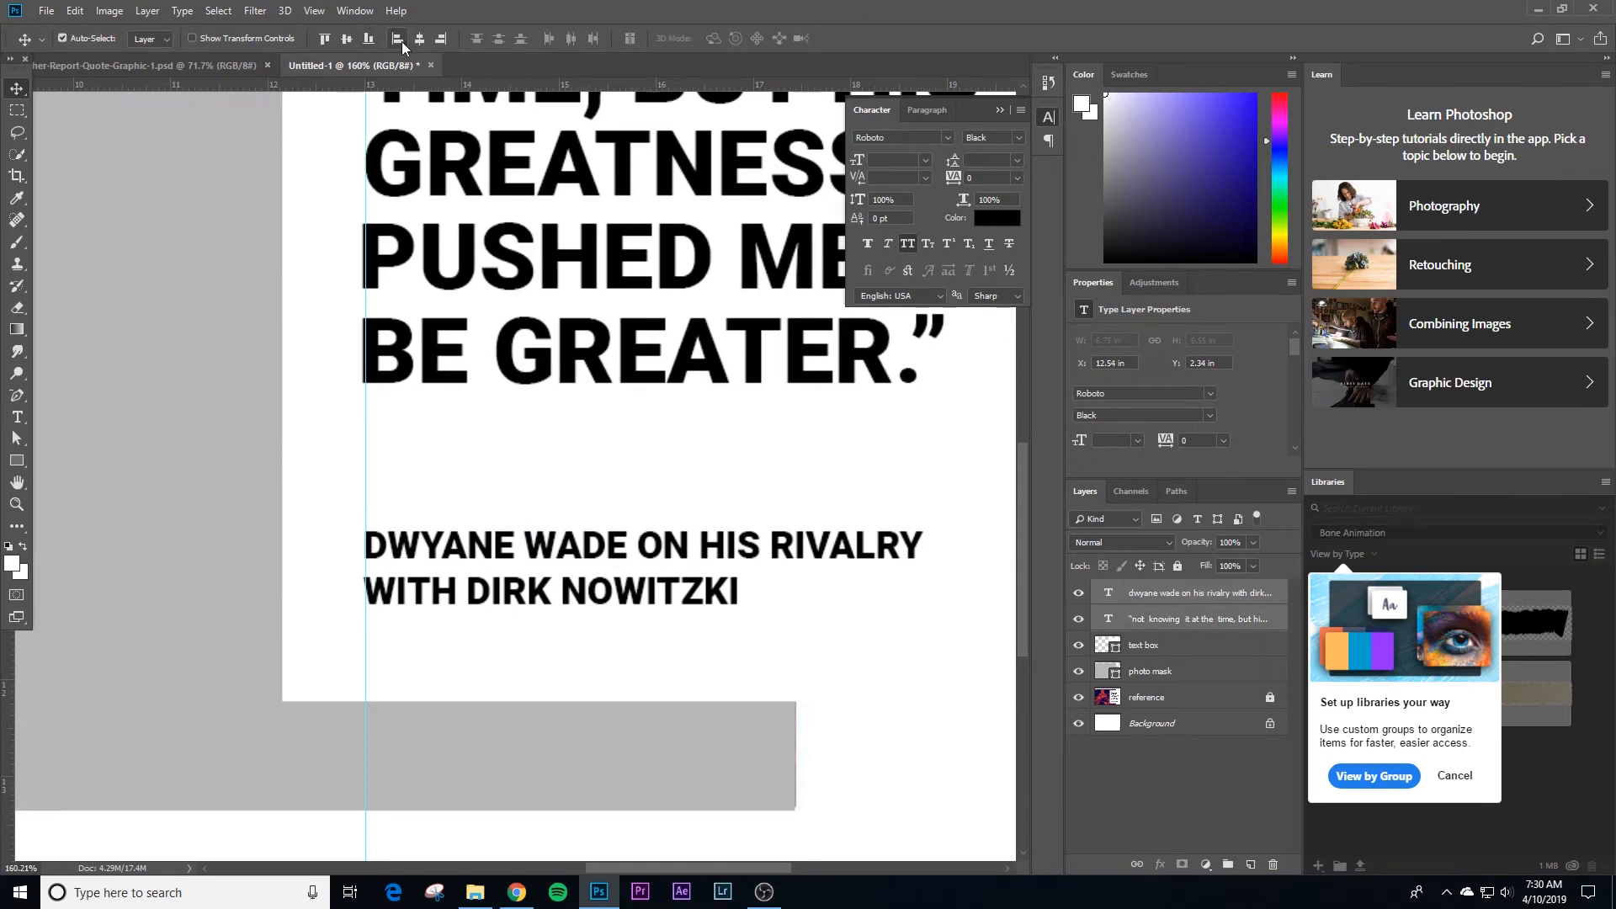
key("ctrl+space")
left_click_drag(476, 321, 420, 325)
left_click_drag(747, 456, 605, 385)
left_click_drag(555, 543, 557, 541)
key("ctrl+space")
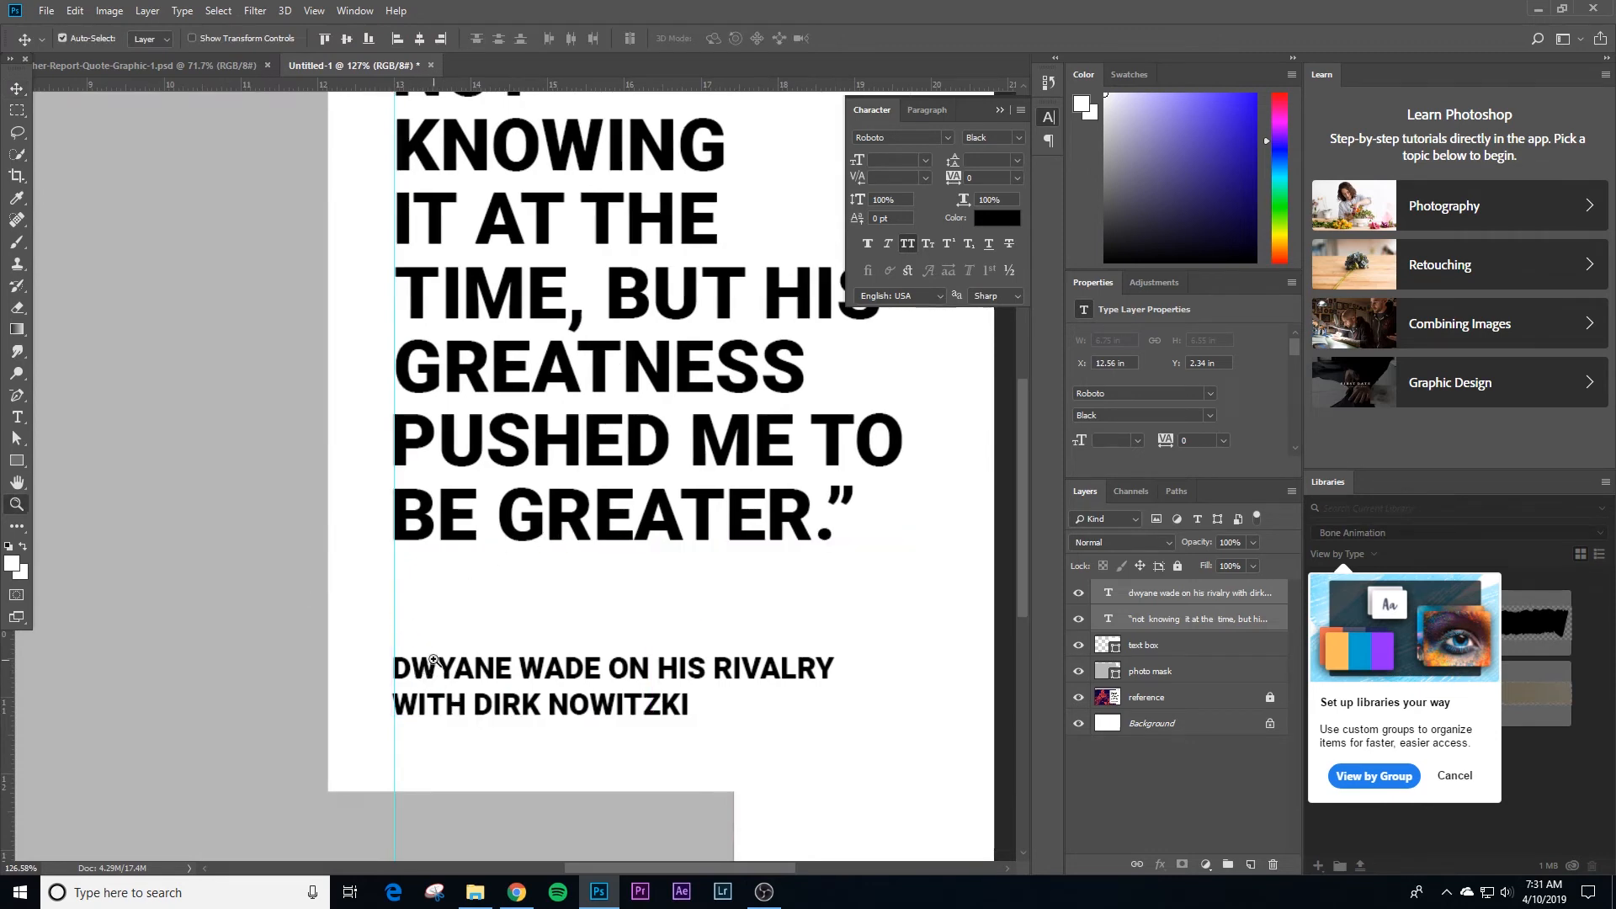
Step: Deselect the text layers and hide the guide
left_click_drag(431, 661, 391, 662)
left_click(913, 575)
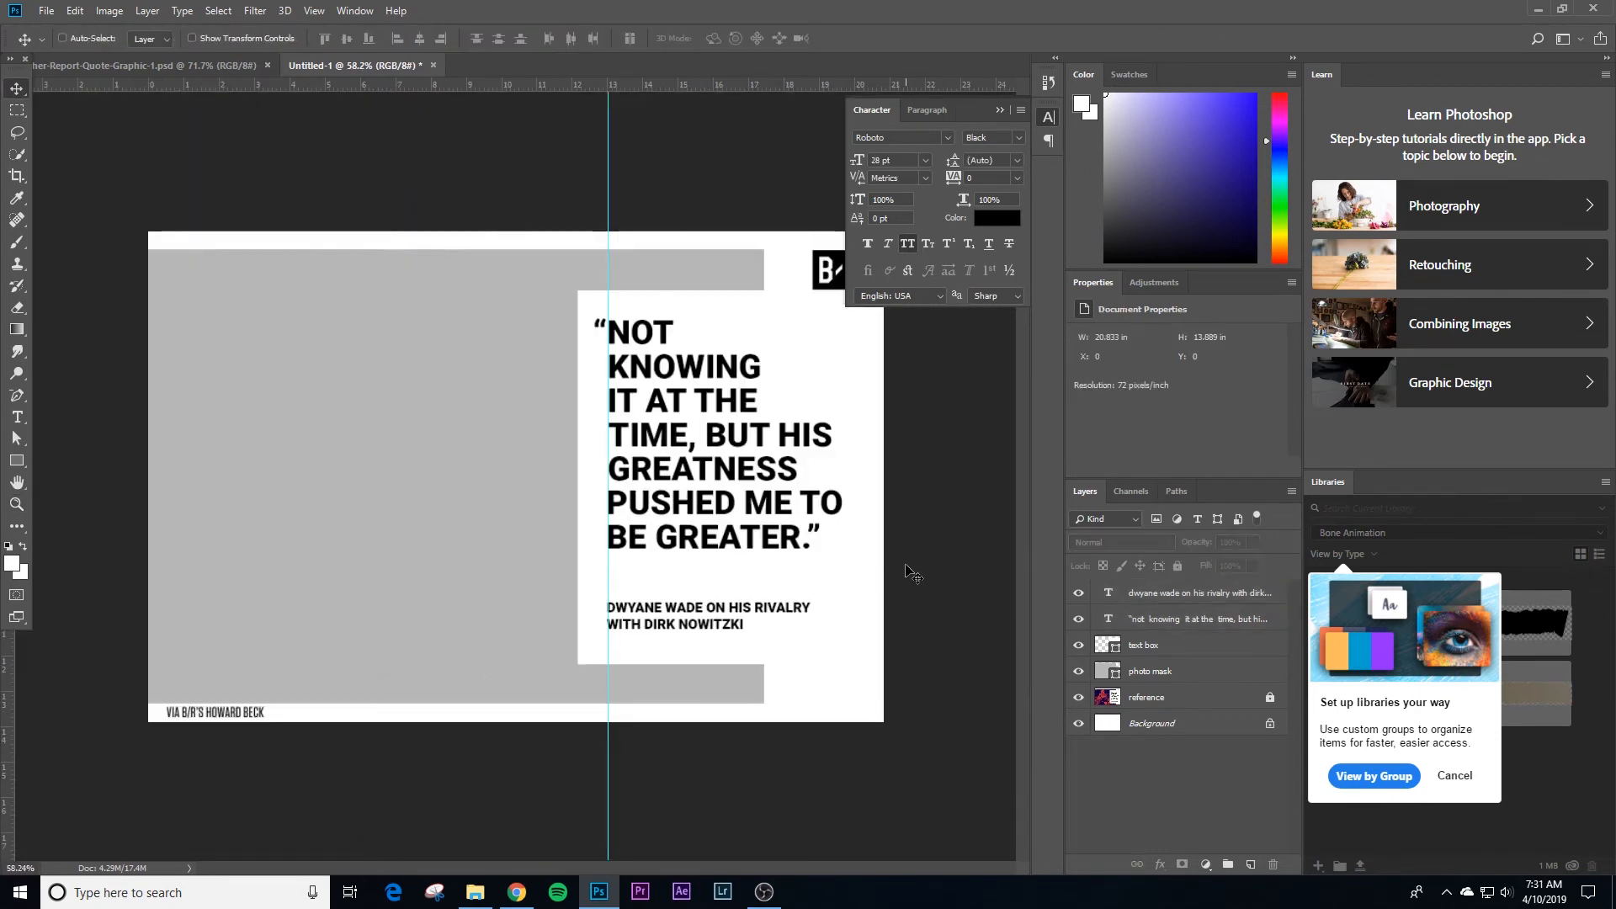
key("ctrl+semicolon")
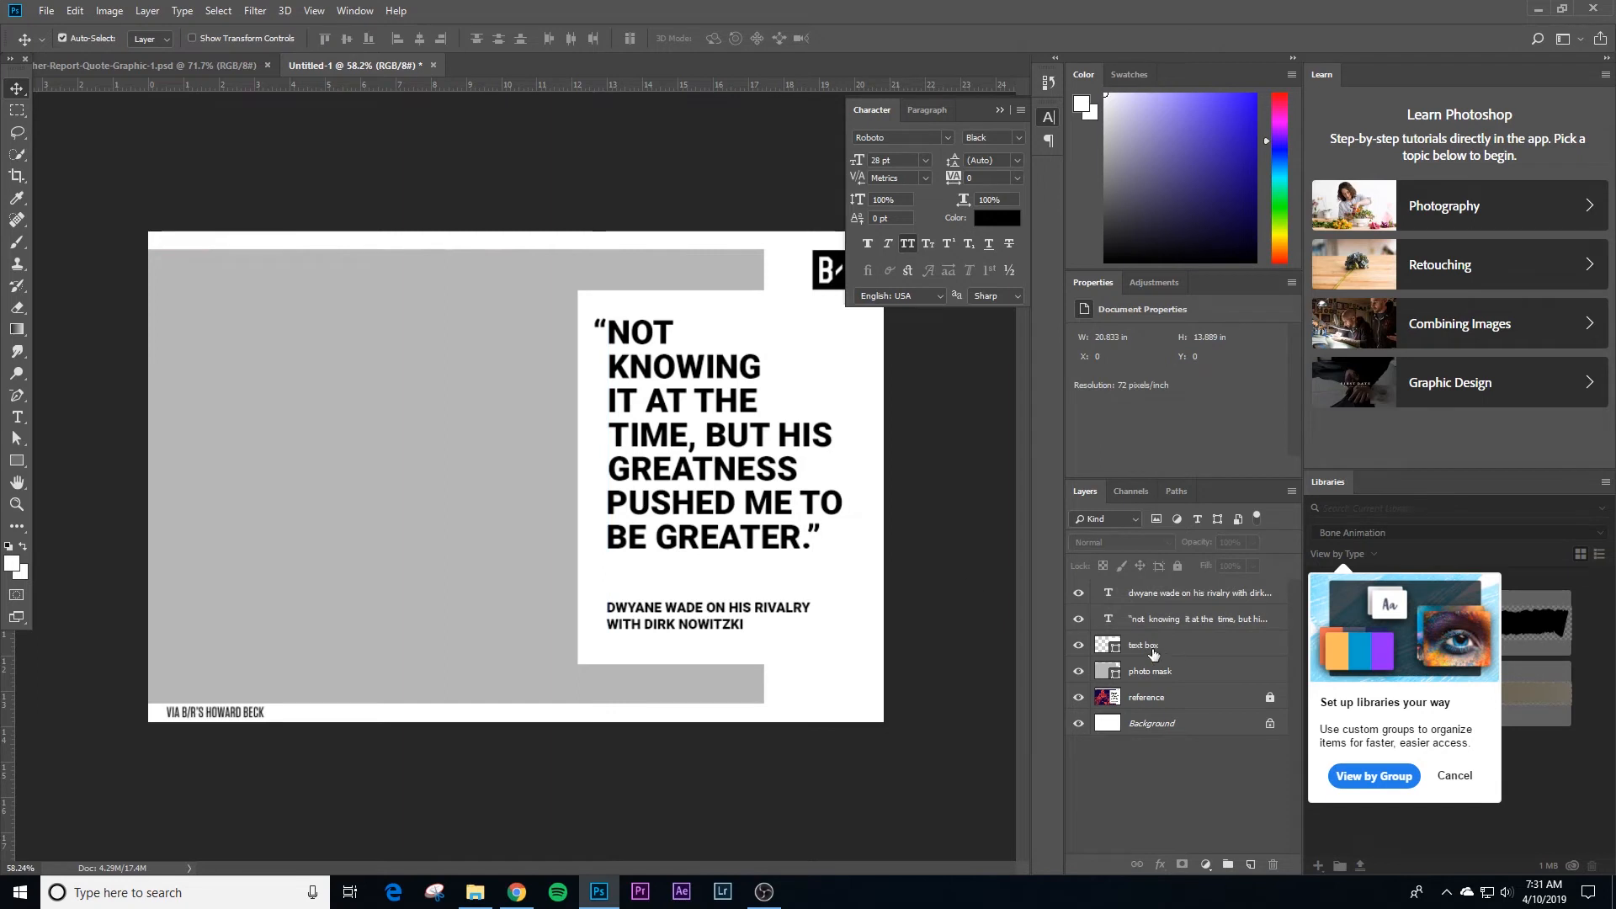
Step: Group the quote, attribution and text box layers as a locked group named Text Box, with the attribution below the quote
left_click_drag(1162, 603, 1166, 633)
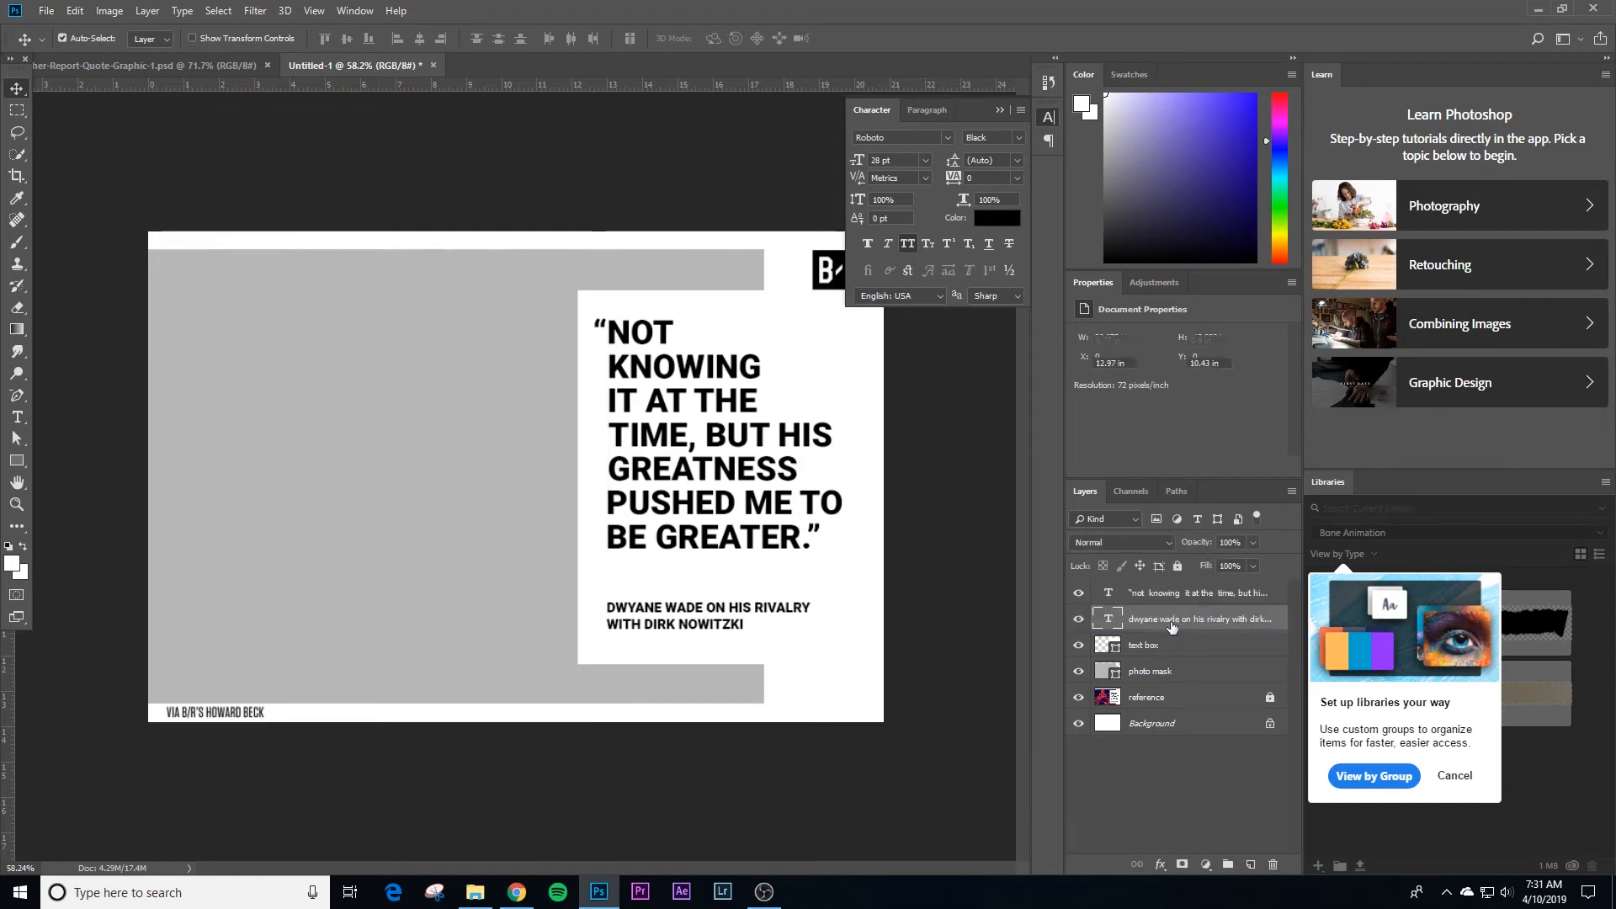
left_click(1159, 651, "shift")
left_click(1163, 596, "shift")
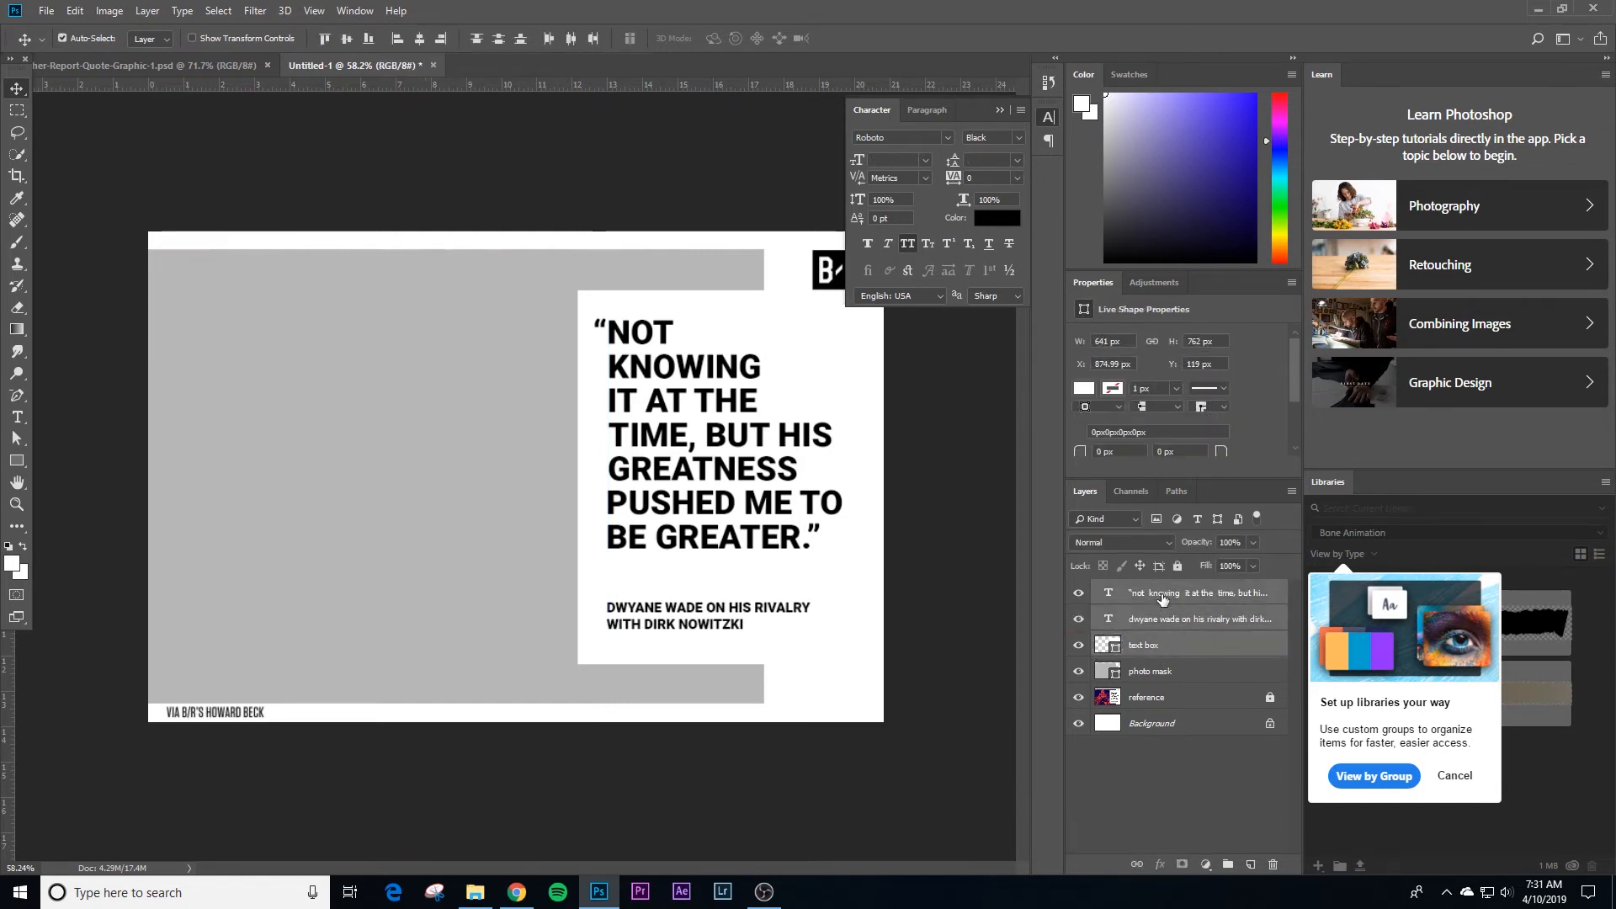
key("ctrl+g")
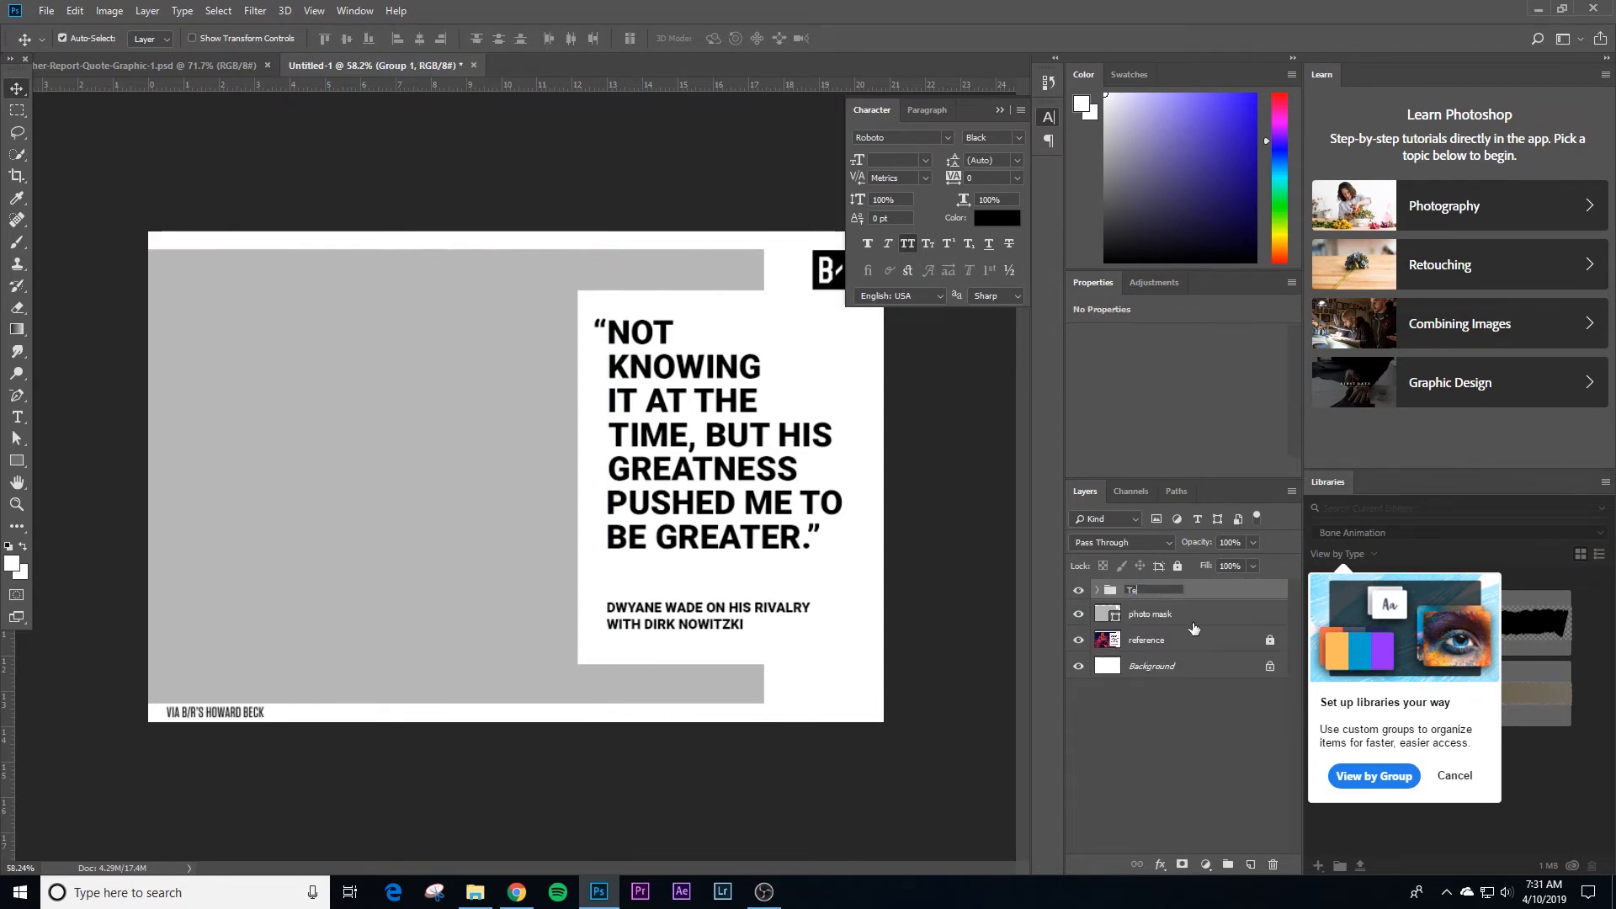
type("Text Box")
key("Return")
left_click(1177, 565)
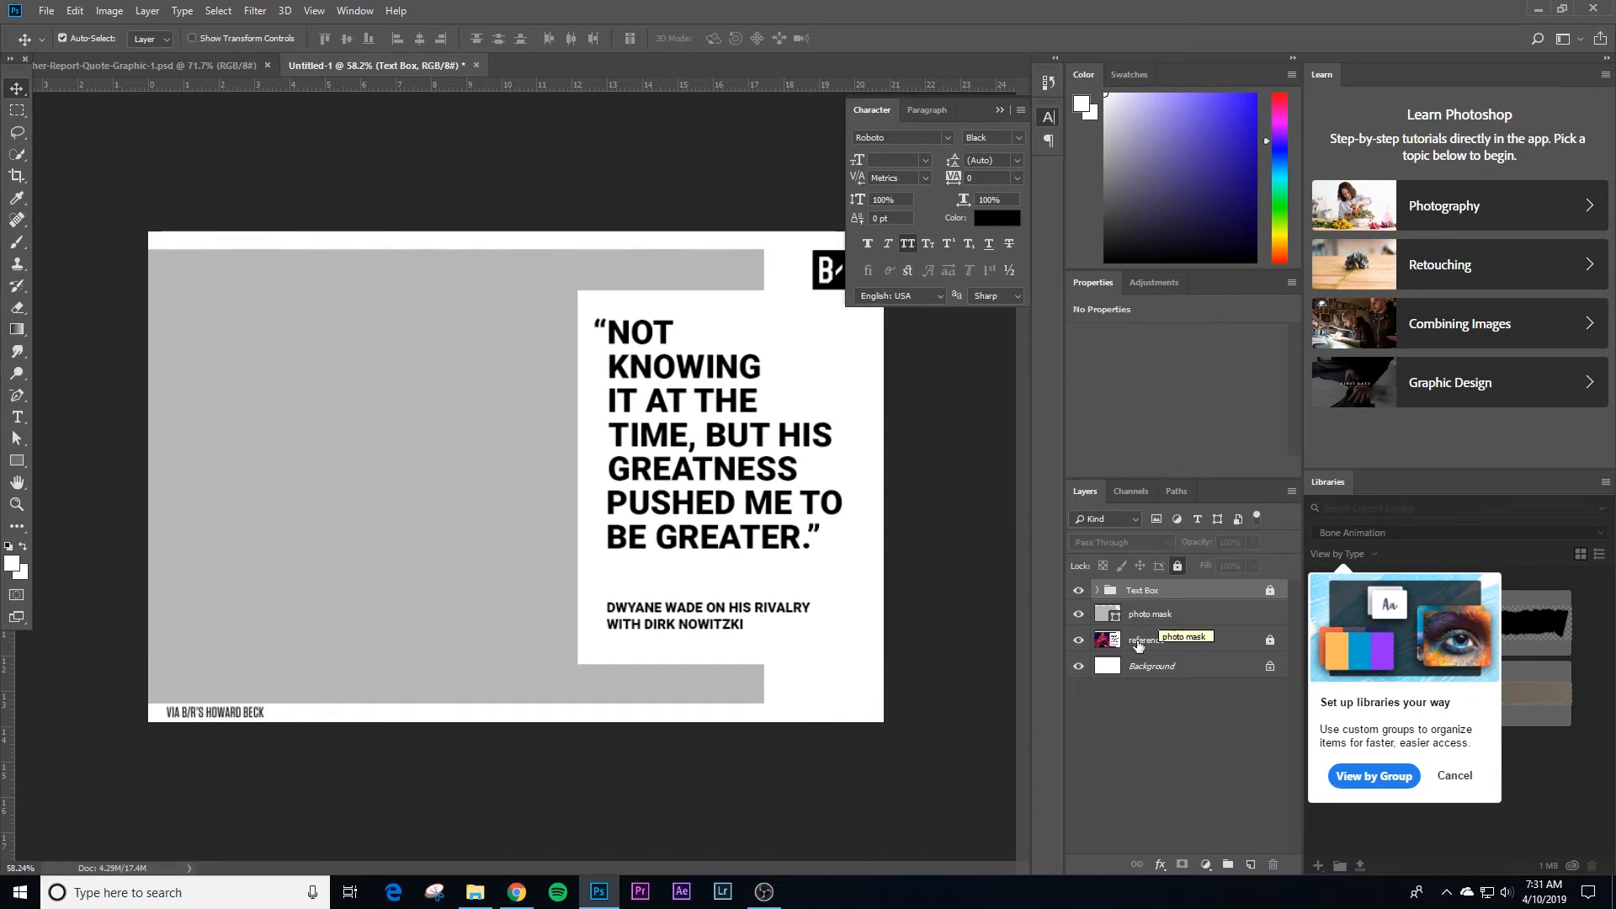
Step: Hide the Text Box group and the photo mask layer, and collapse the Character panel
left_click_drag(1078, 613, 1078, 590)
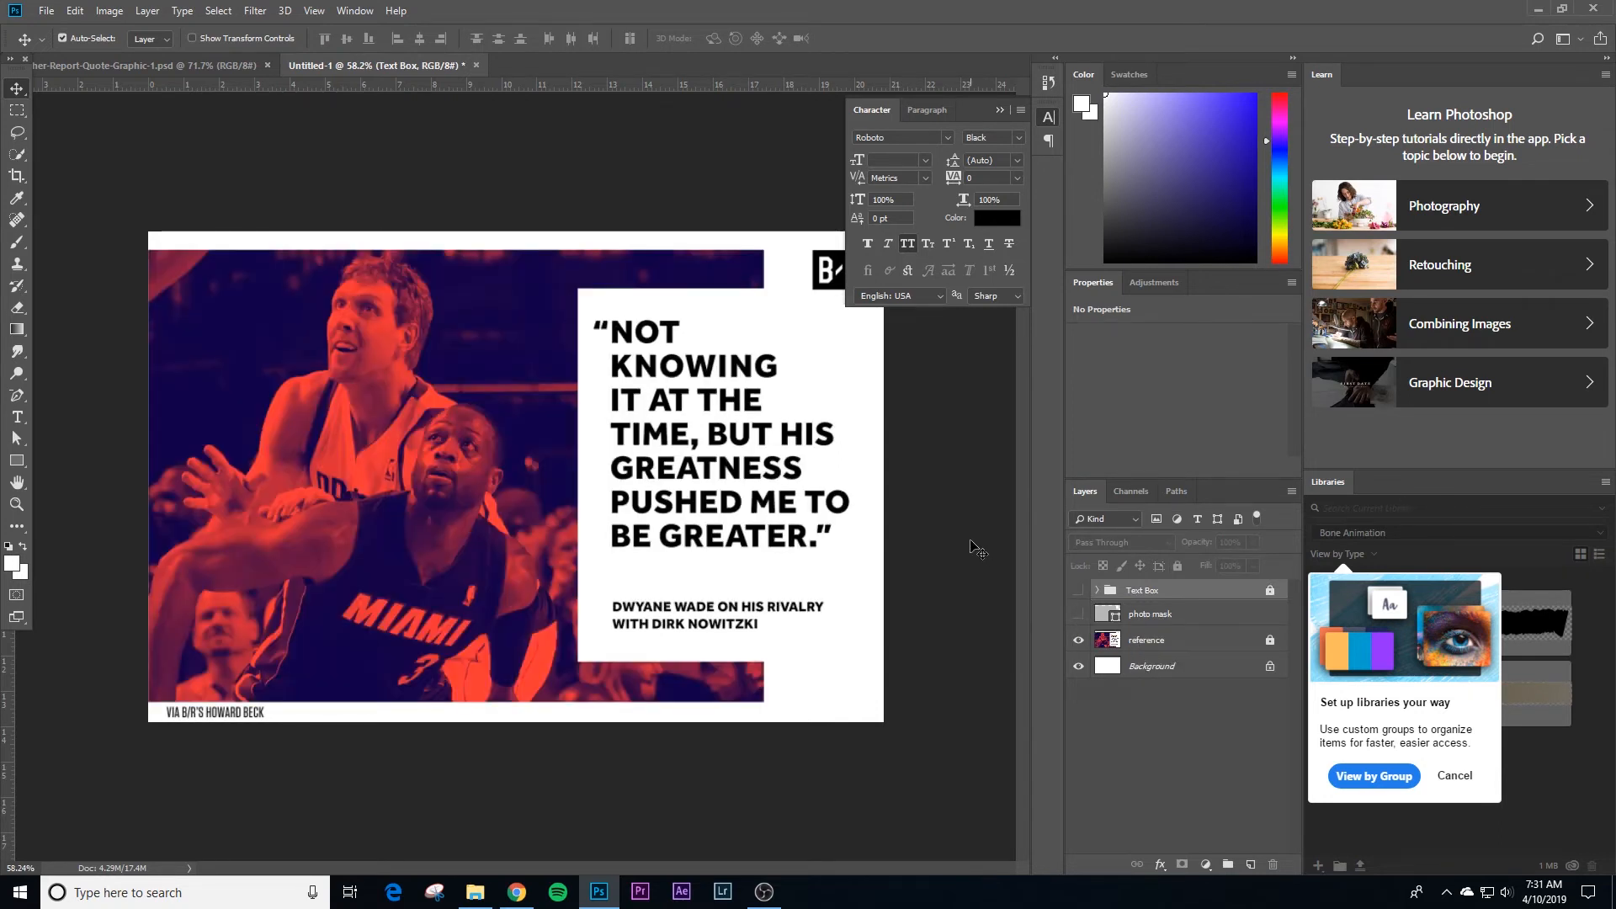
left_click(977, 549)
left_click(1001, 111)
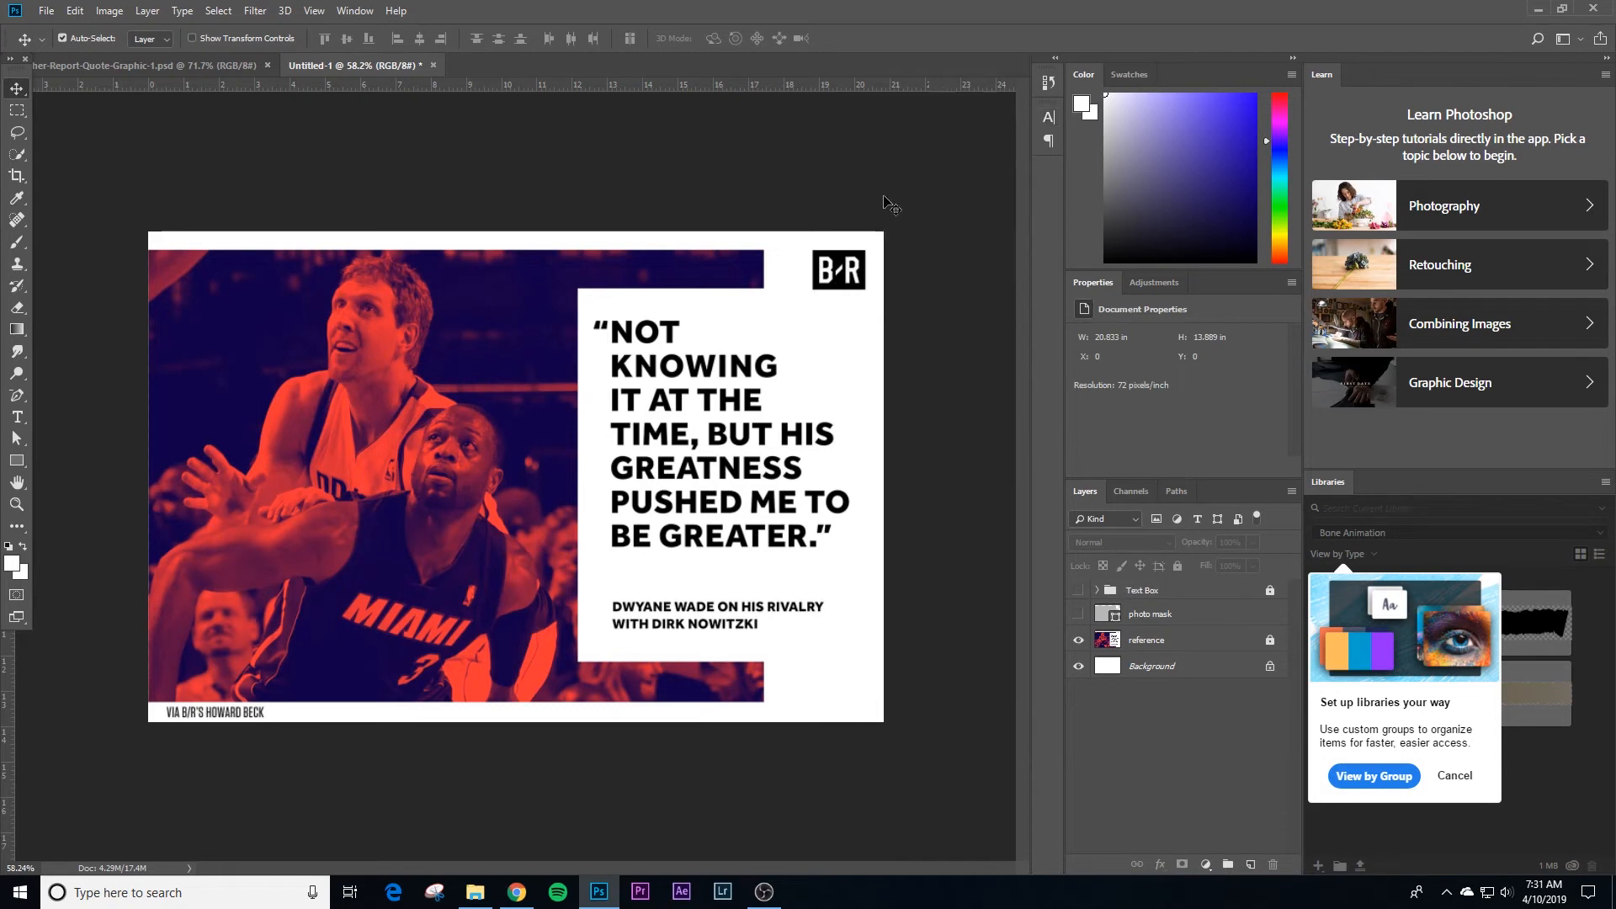
left_click(1095, 613)
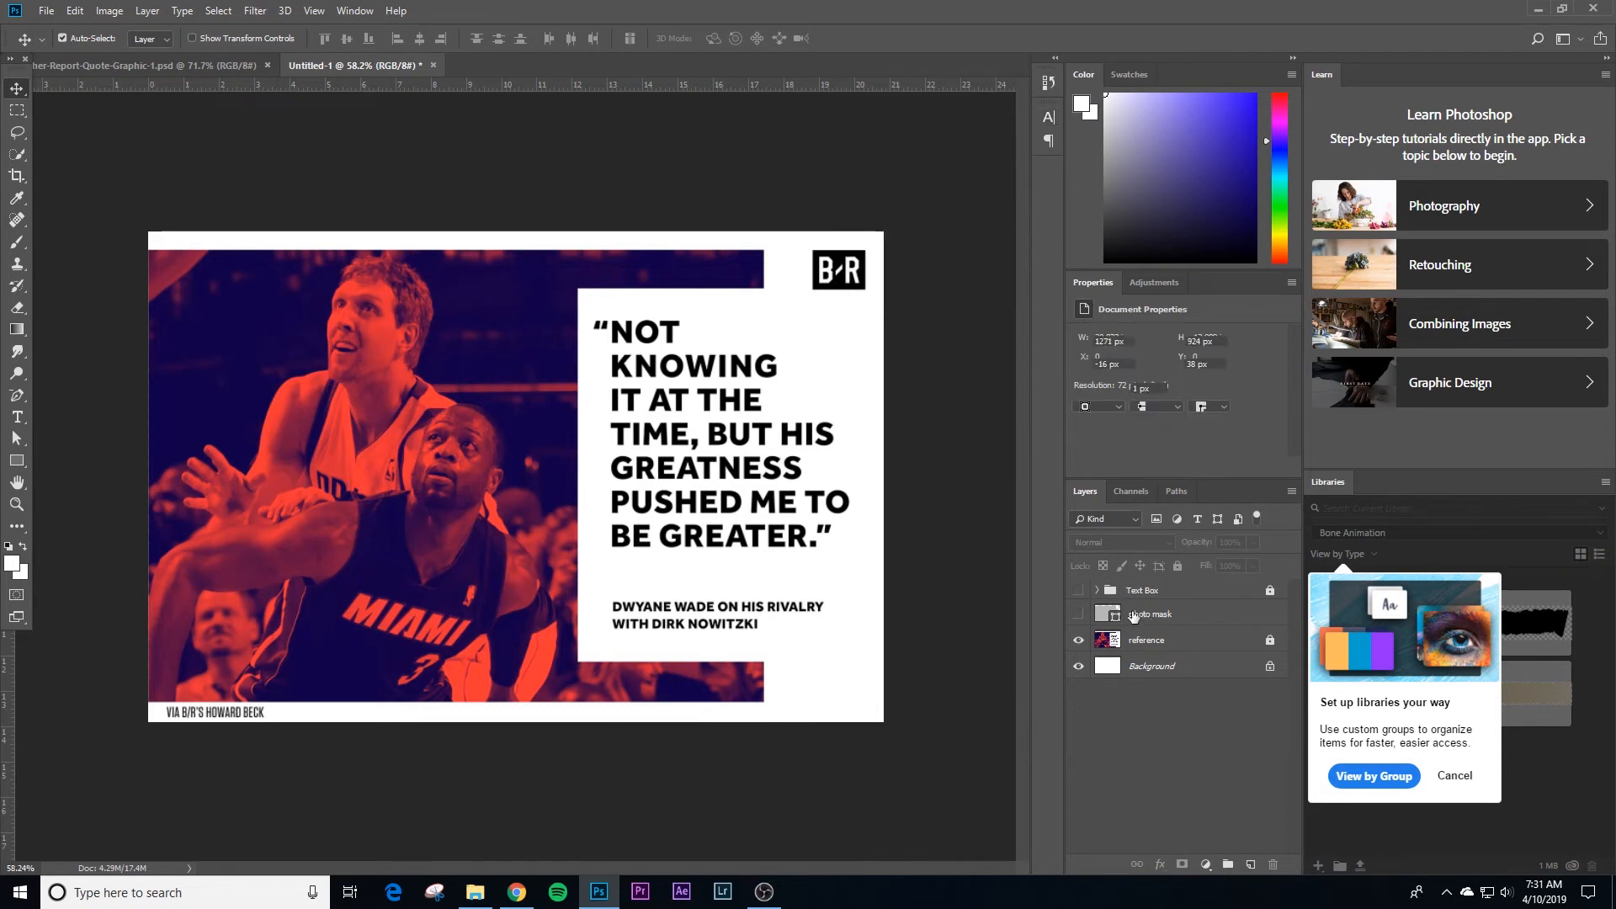
Step: Switch to Chrome and copy the Heat Nation photo of Nowitzki behind Wade from the Google image results
left_click(527, 888)
scroll(305, 493, "down", 3)
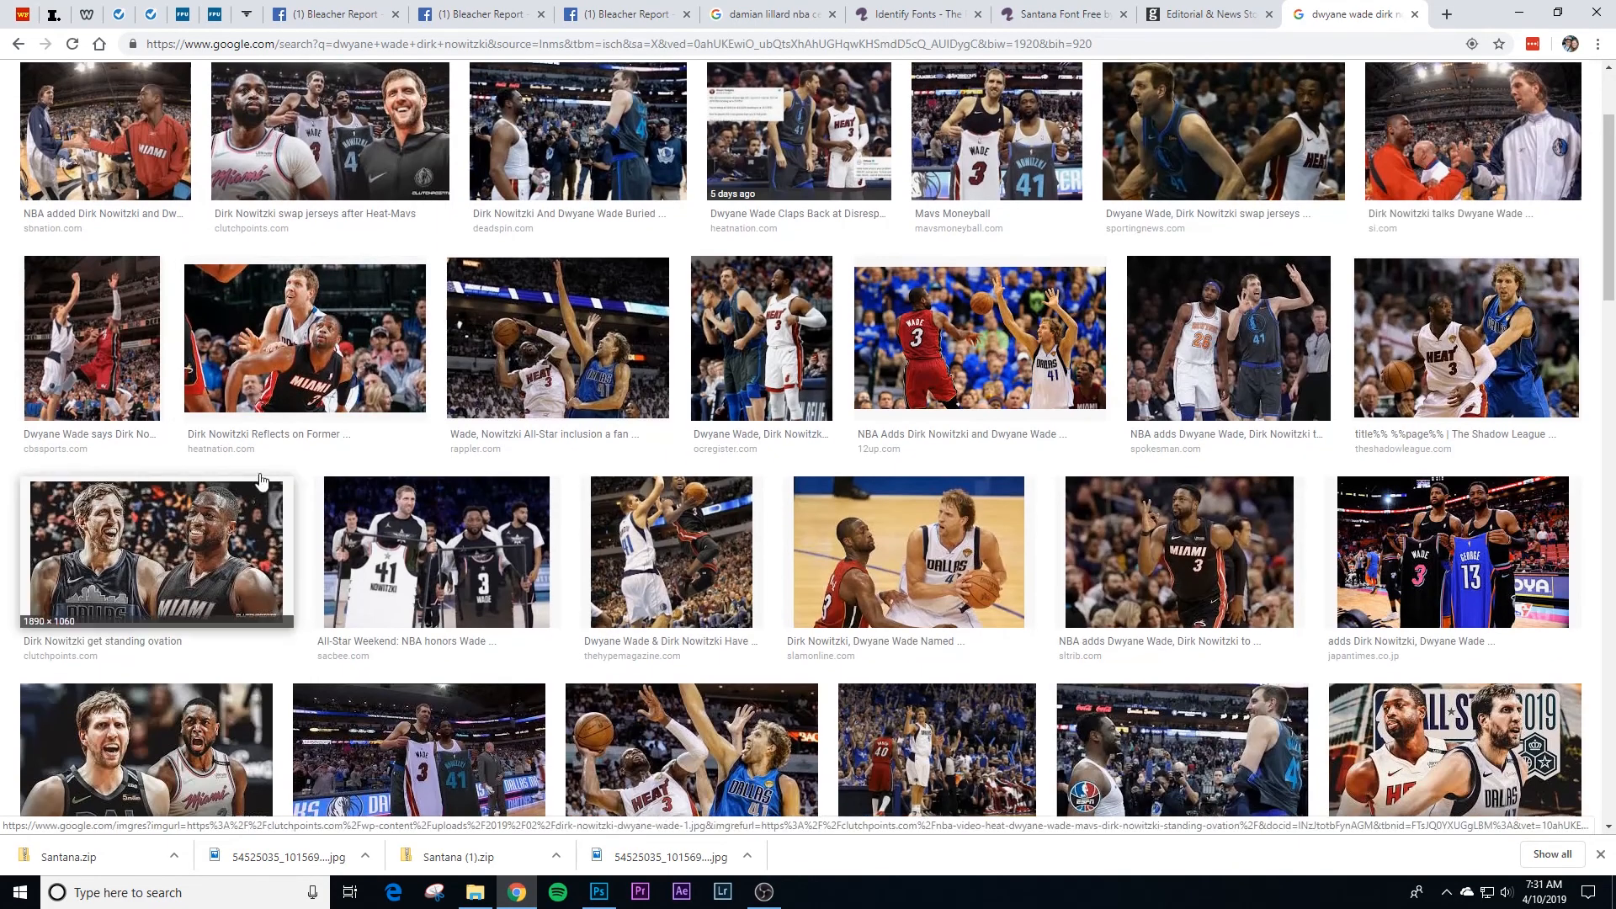
scroll(330, 387, "down", 6)
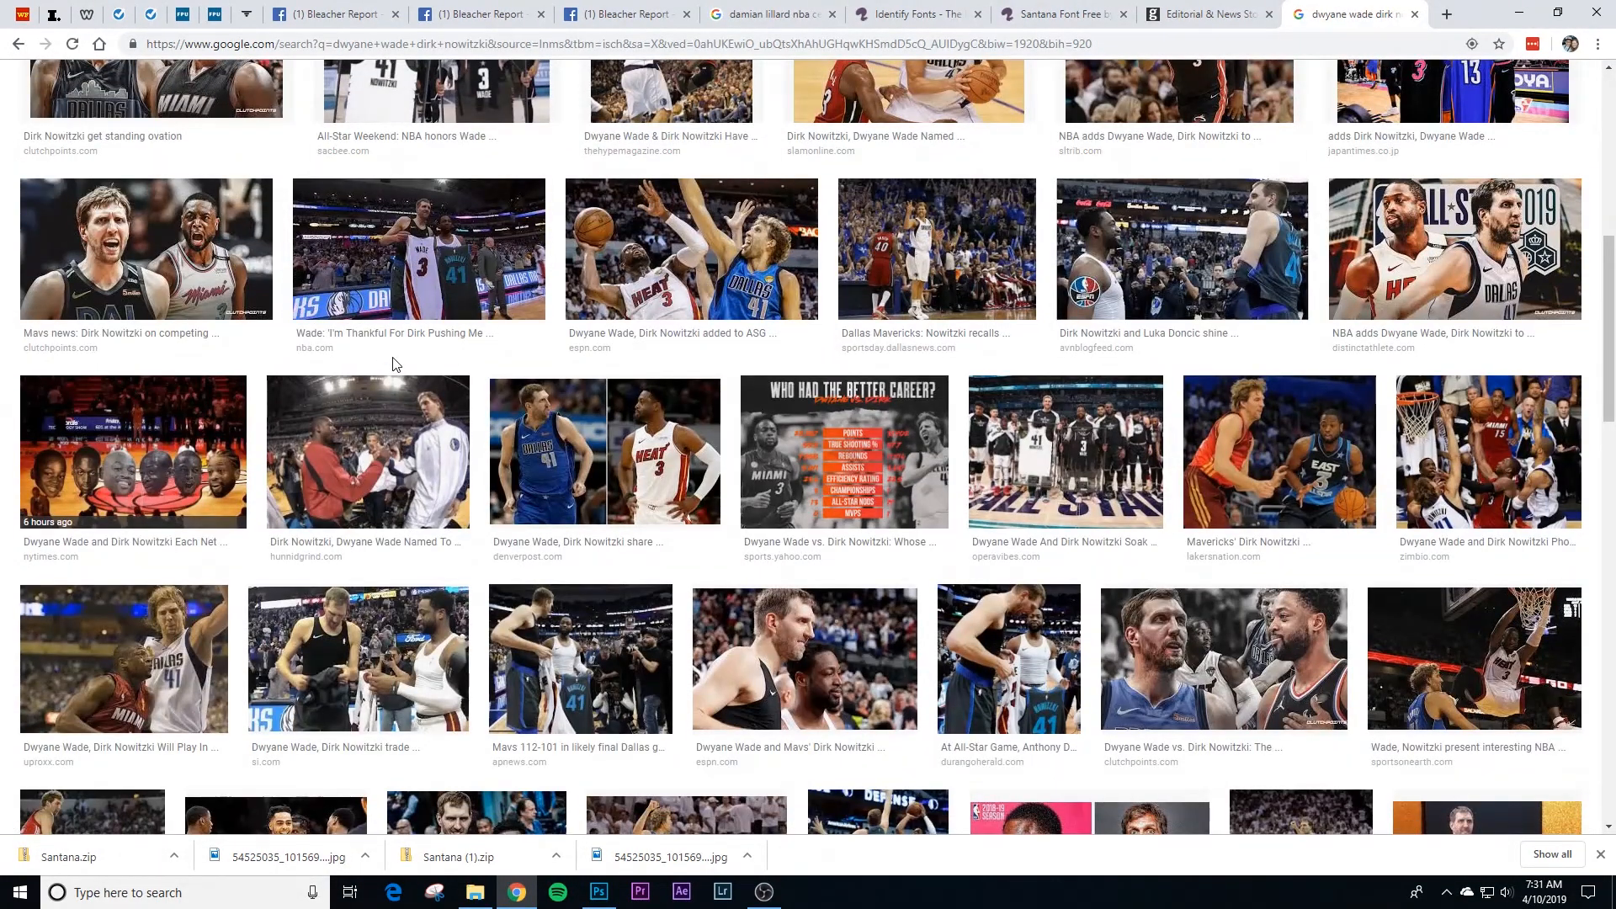
scroll(395, 387, "up", 8)
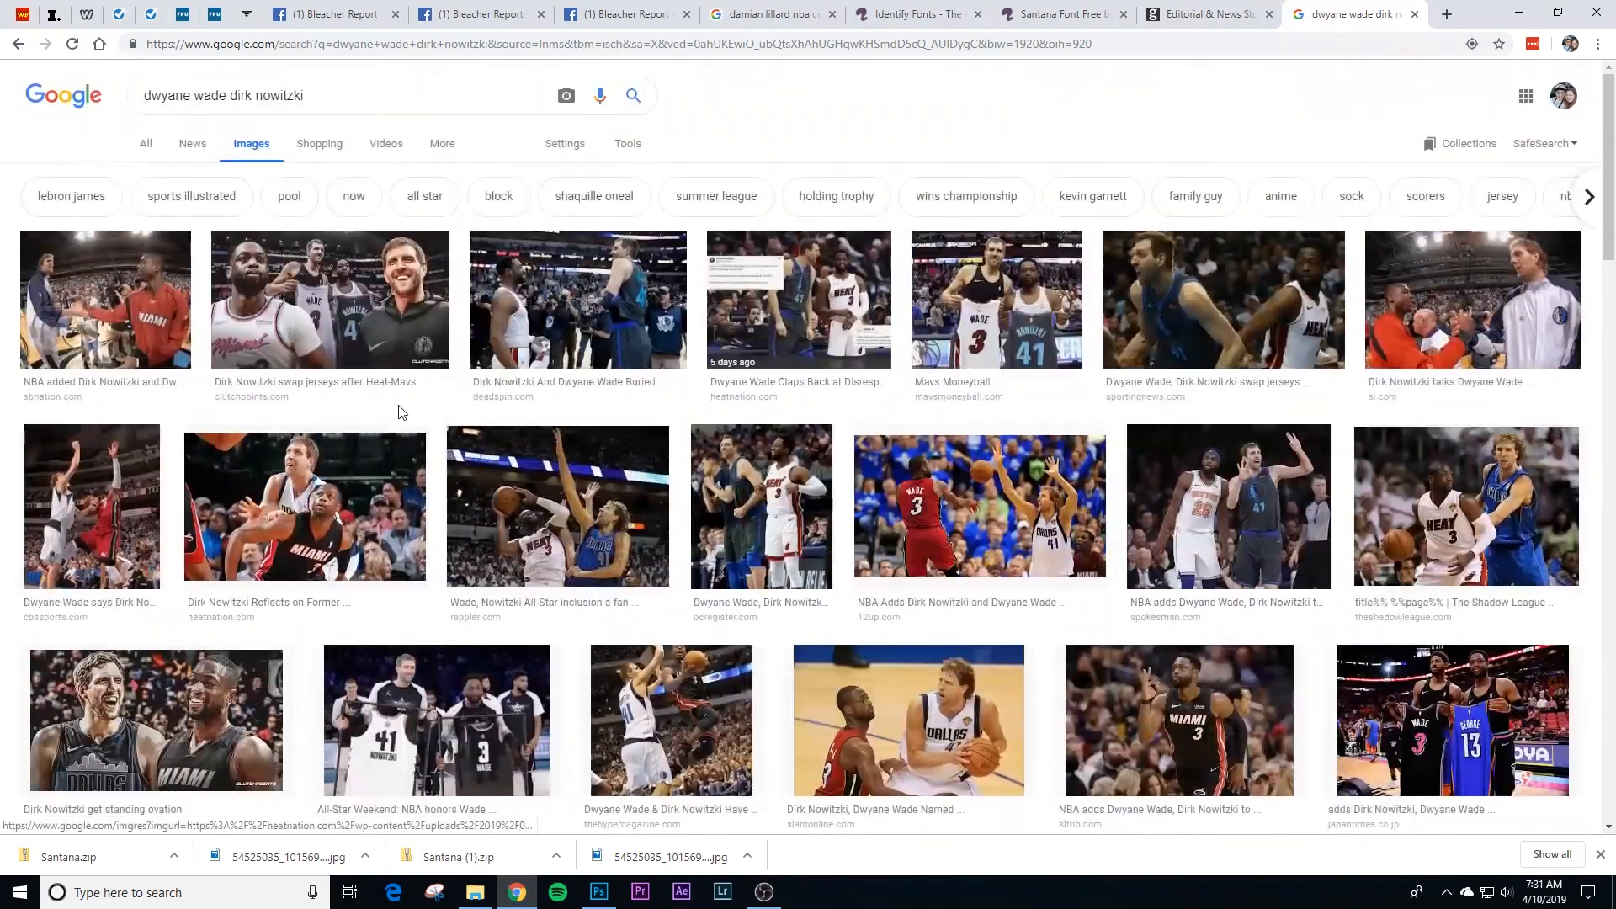
left_click(325, 481)
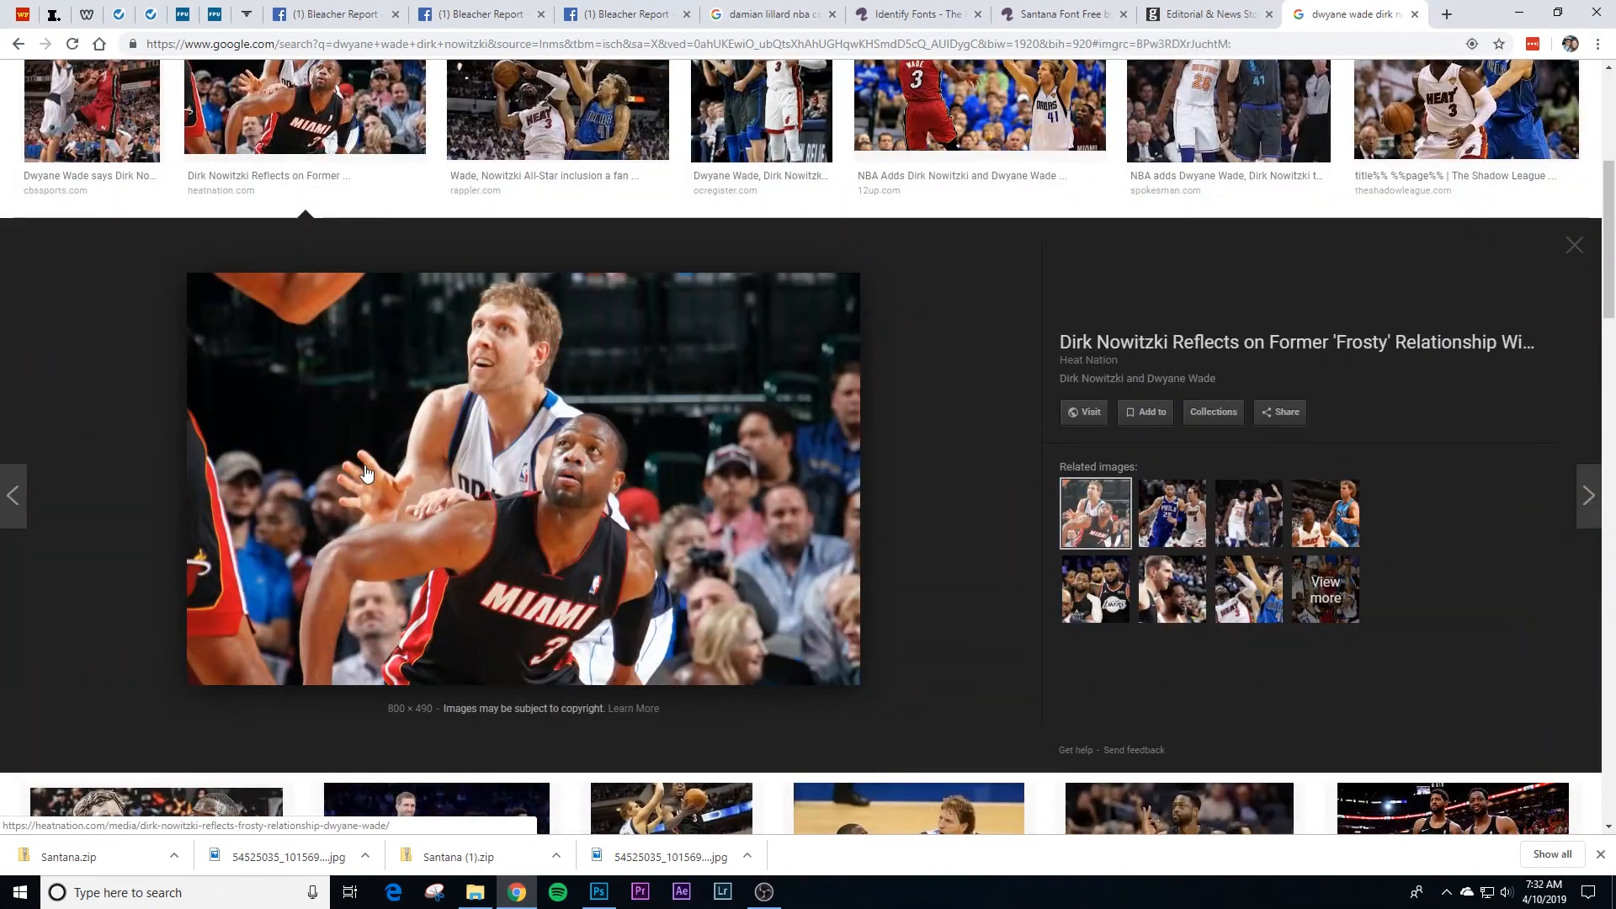
right_click(510, 473)
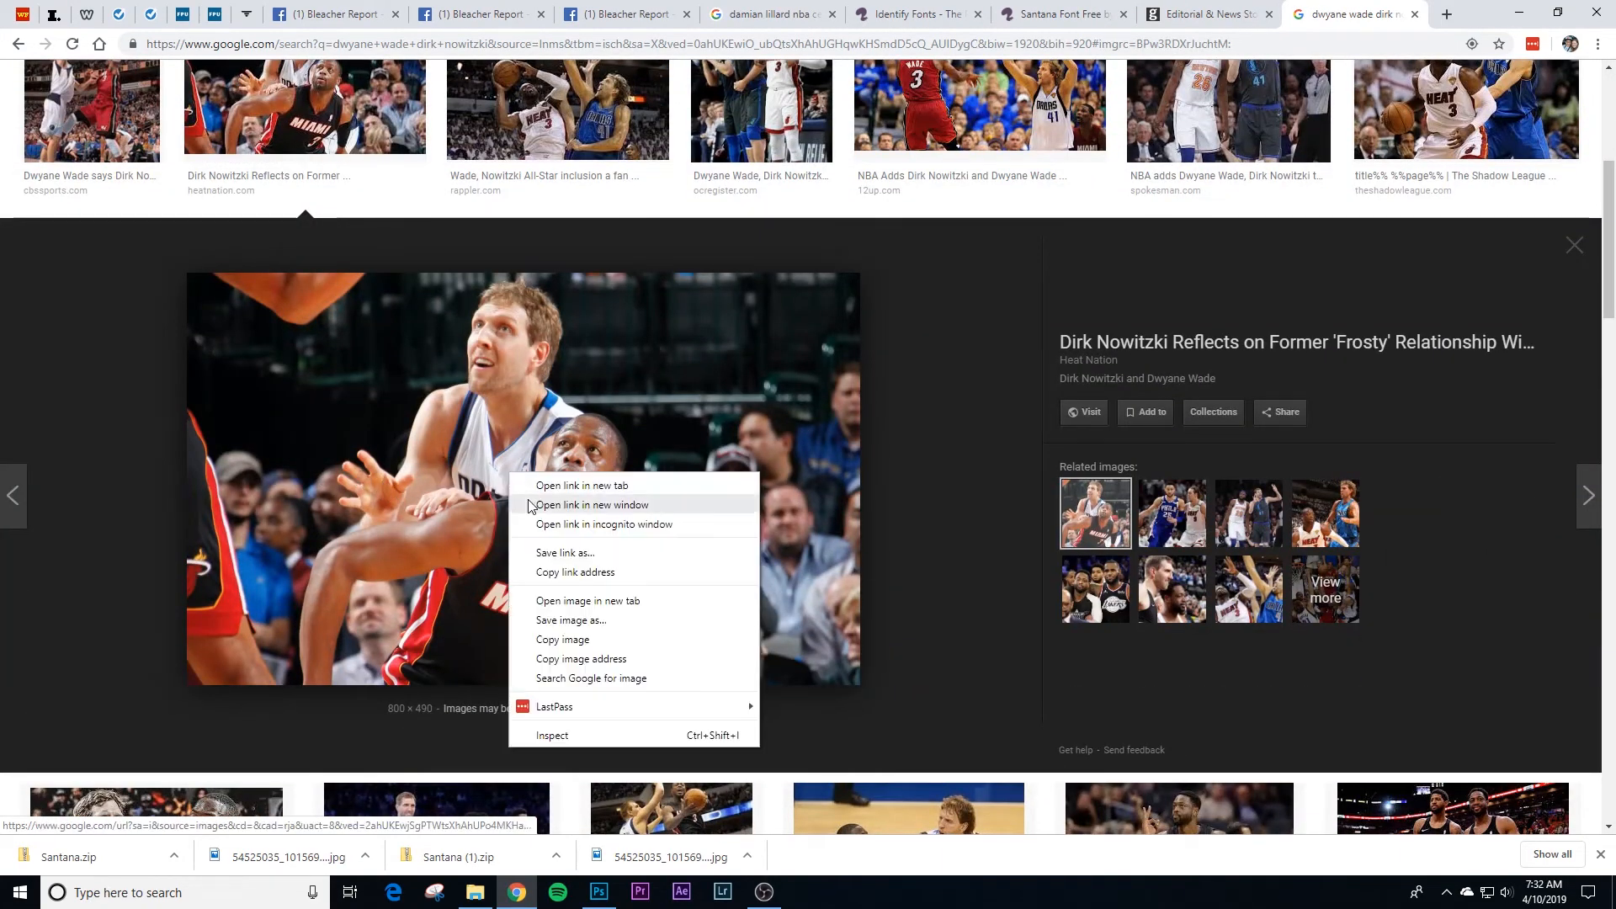
left_click(587, 640)
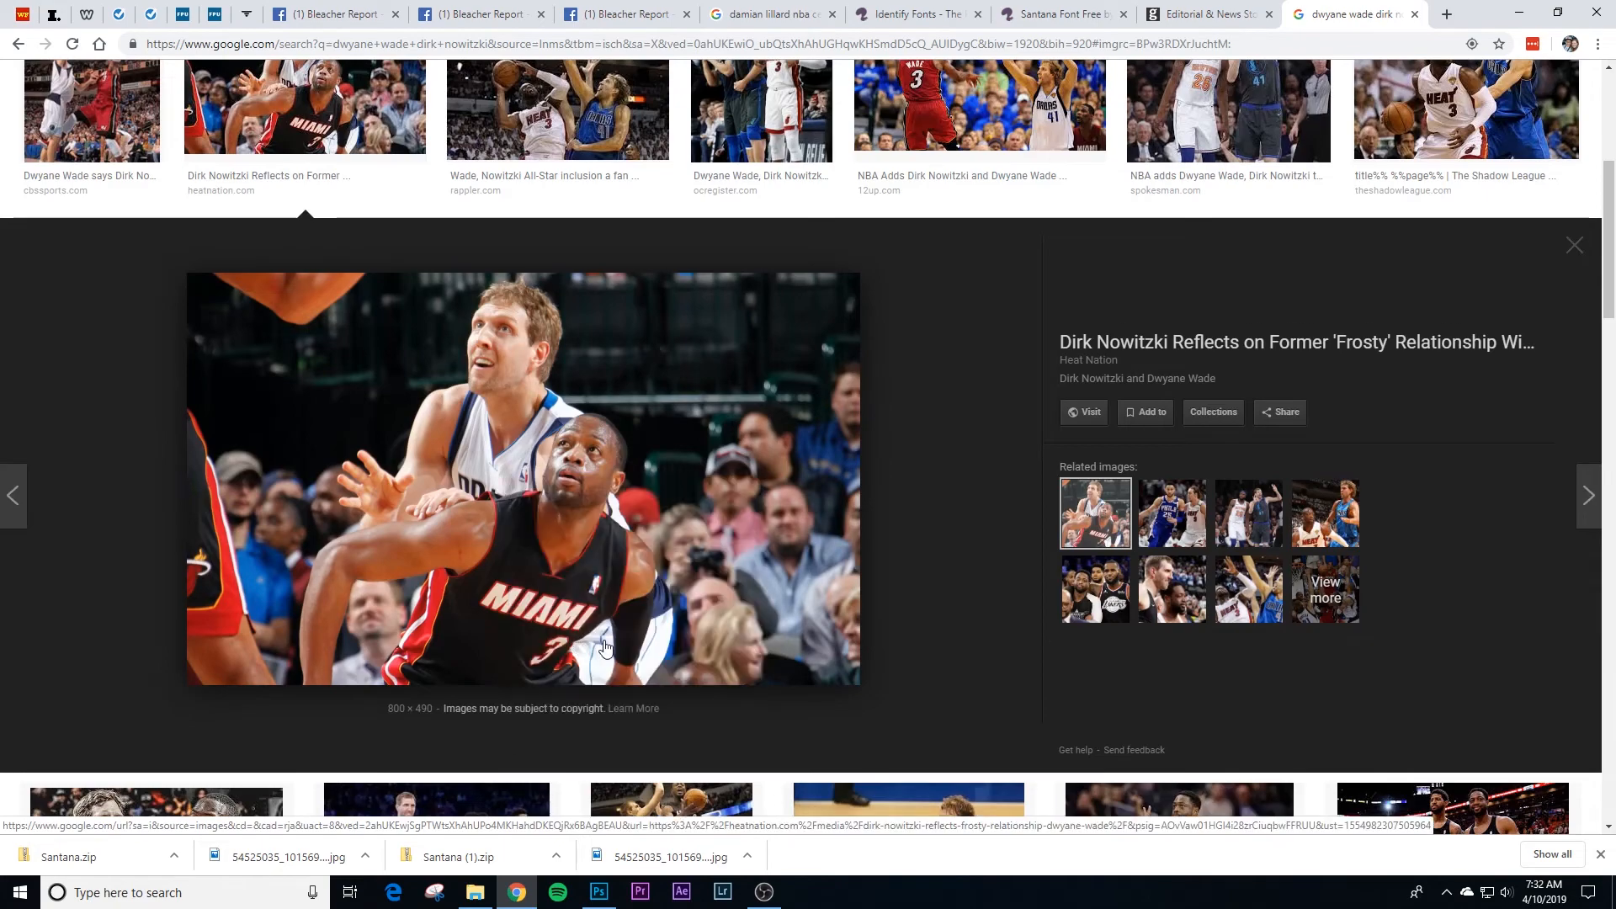
Step: Return to Photoshop and resize the document to 1000 px wide, keeping its proportions
left_click(617, 899)
left_click(110, 11)
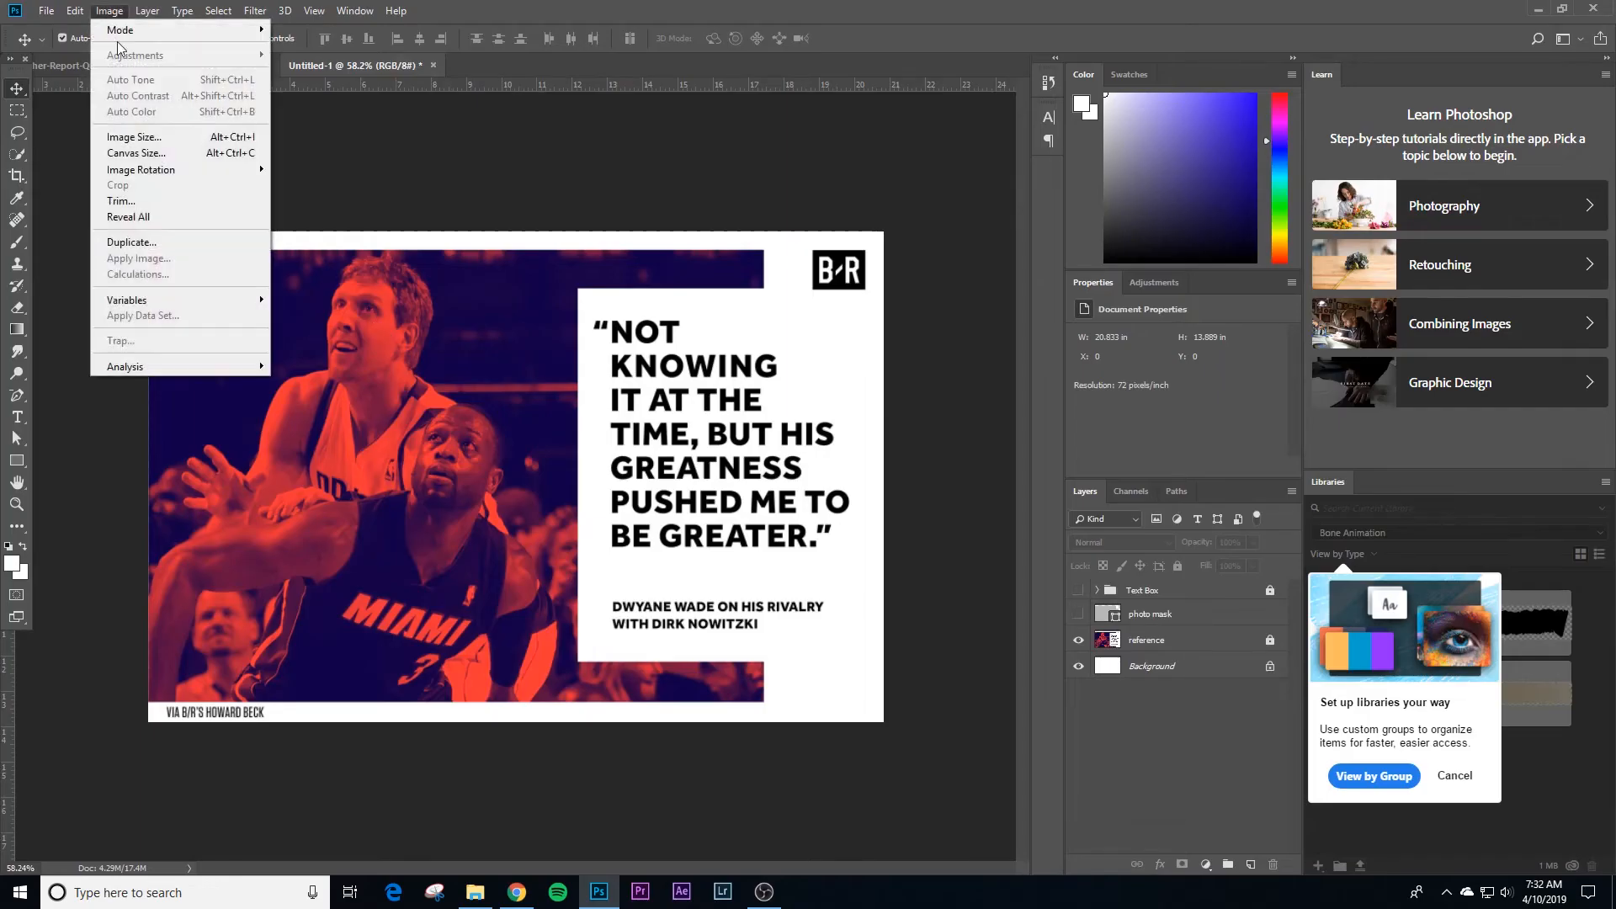
left_click(153, 134)
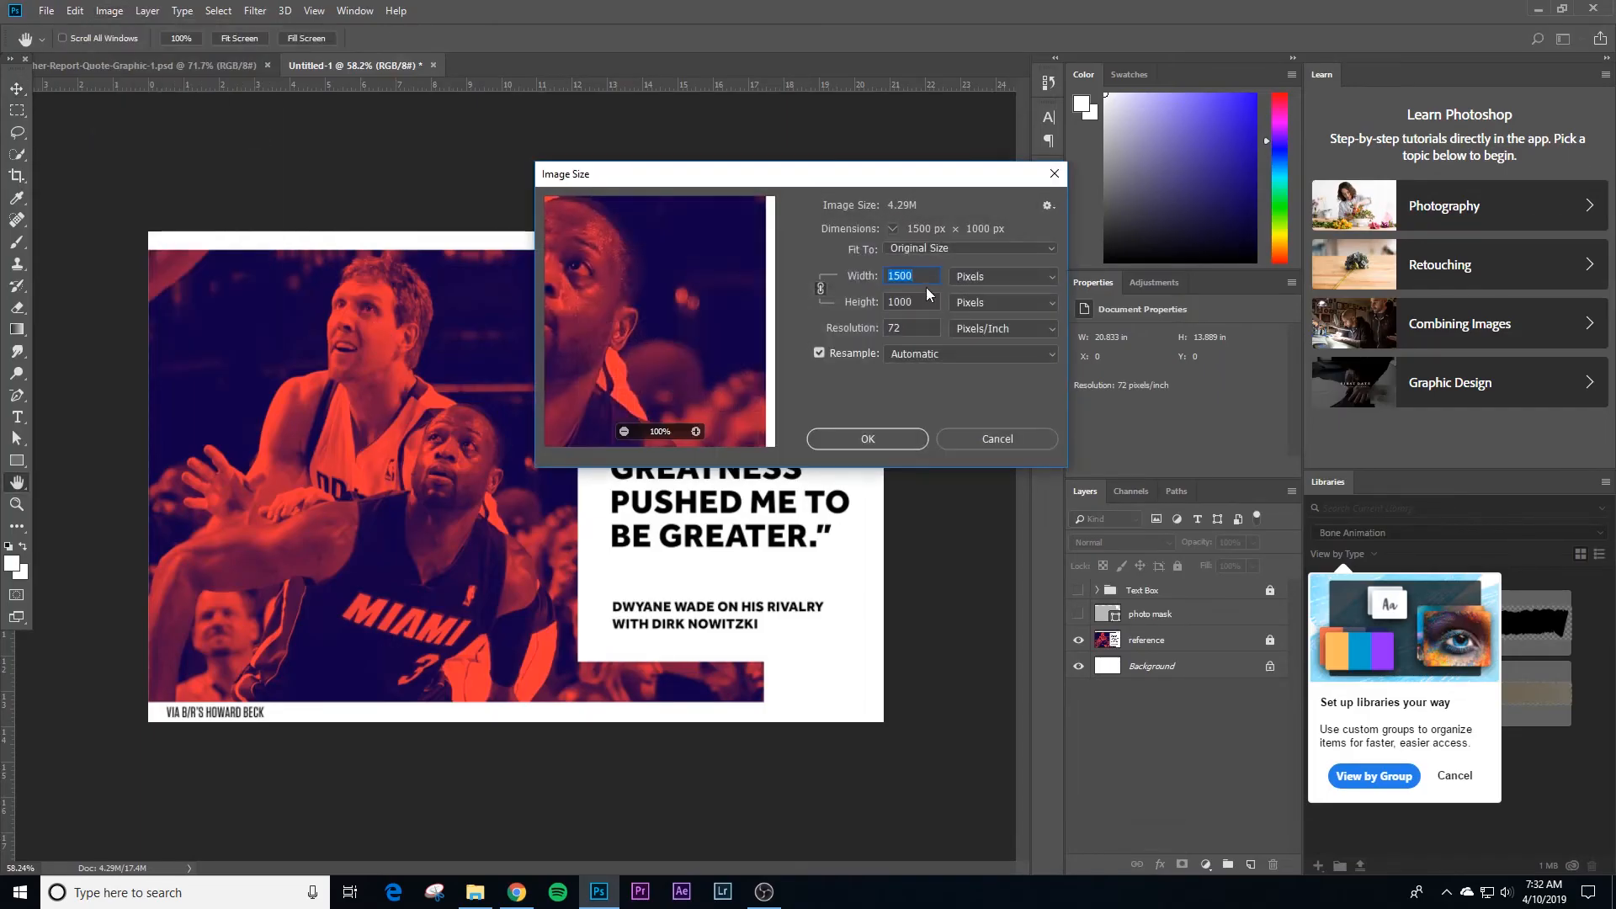
type("1000")
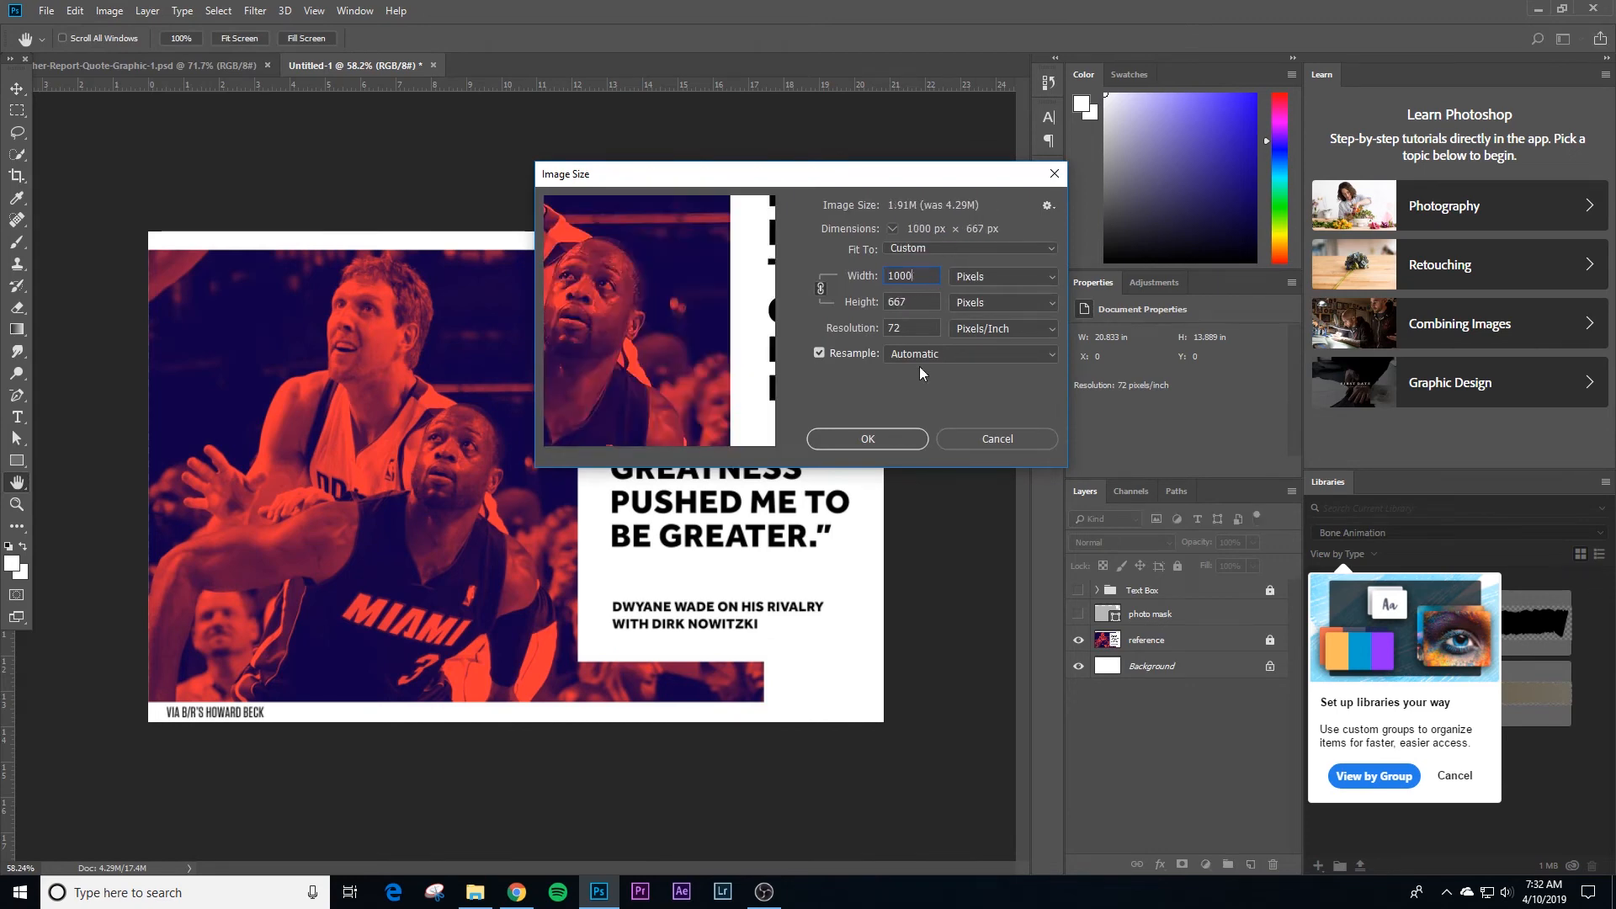
left_click(891, 436)
key("ctrl+space")
left_click_drag(591, 490, 640, 491)
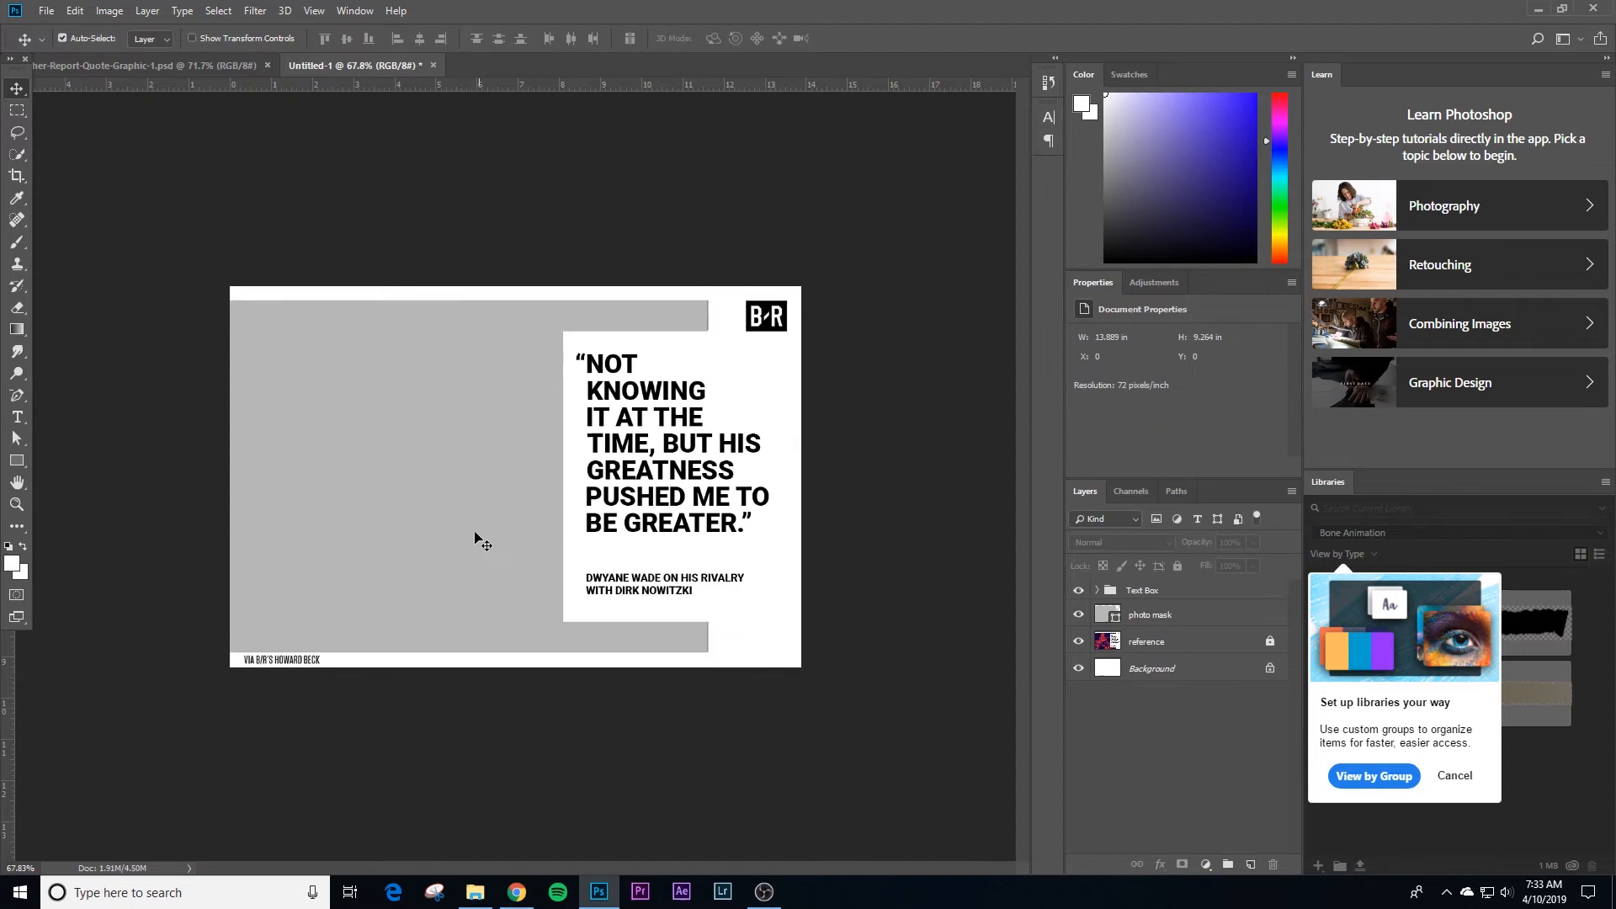
Step: Paste the copied photo above the photo mask layer and align it with the mask's visible upper-left corner
left_click(462, 503)
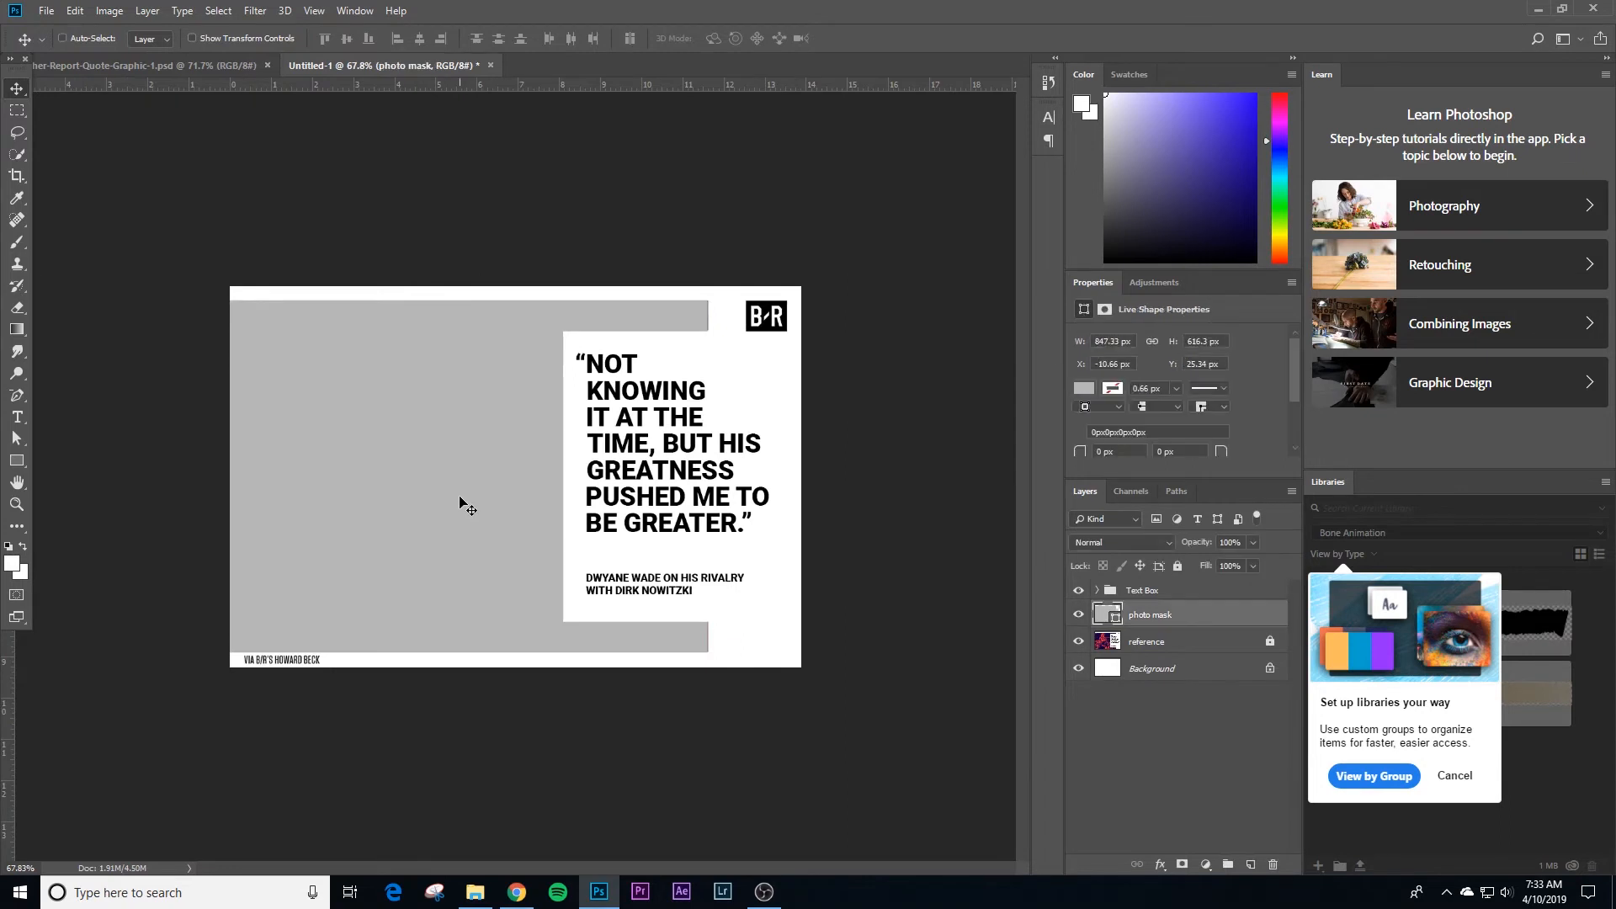
key("ctrl+v")
left_click_drag(489, 467, 431, 433)
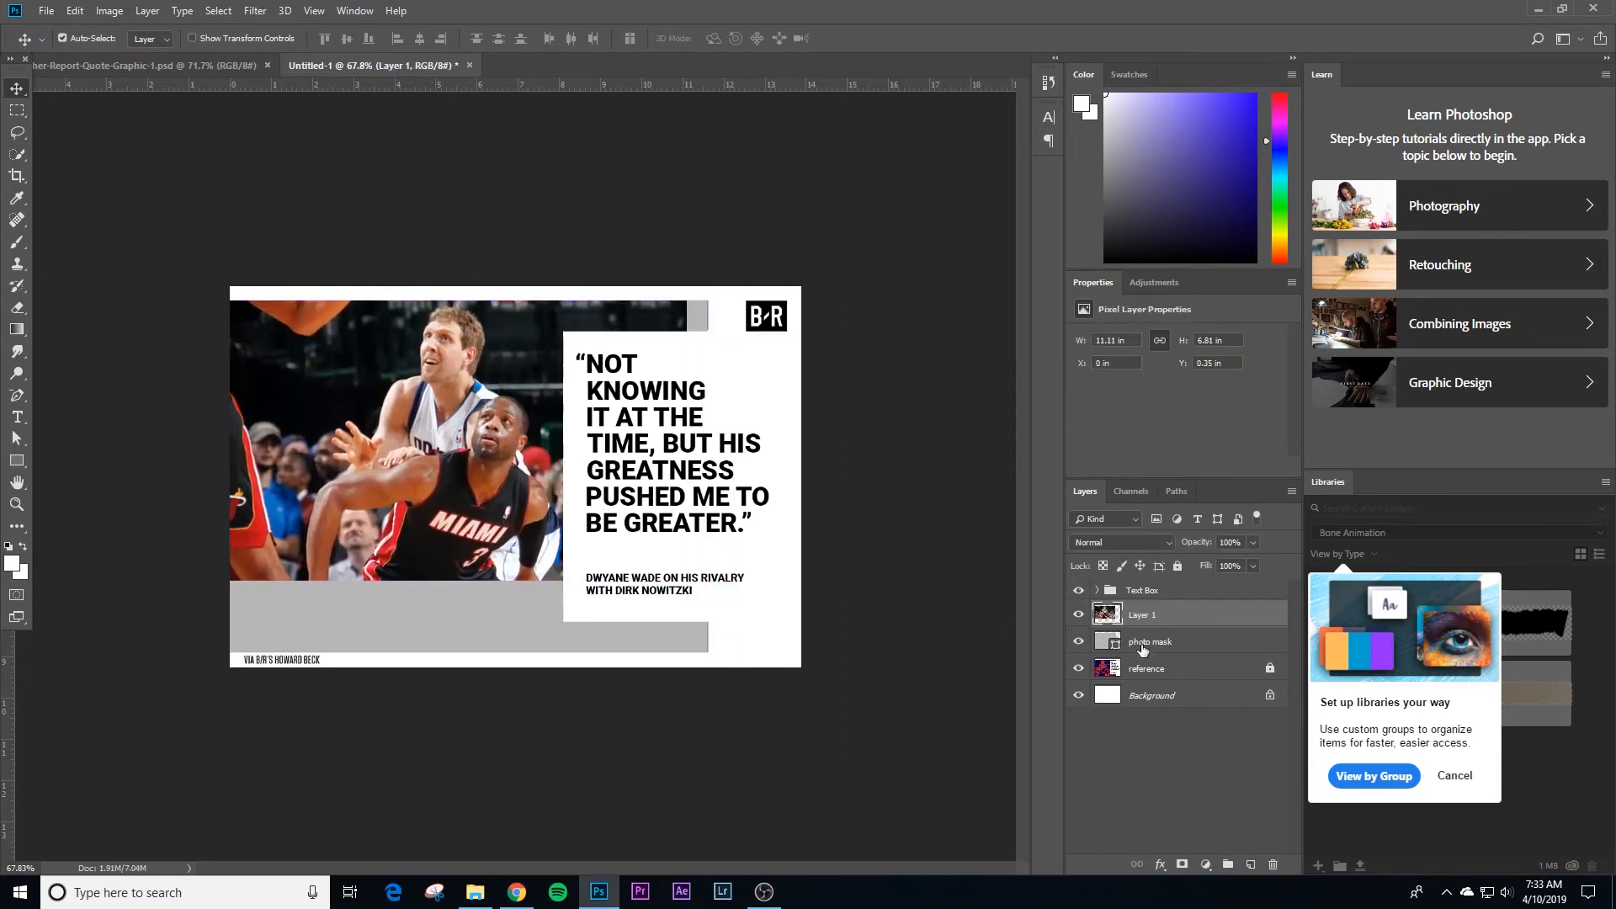
Step: Hide the photo mask layer, set the pasted photo to 60% opacity, and scale it to about 126% over the matching players in the reference
left_click(1078, 643)
left_click_drag(402, 448, 425, 446)
key("ctrl+t")
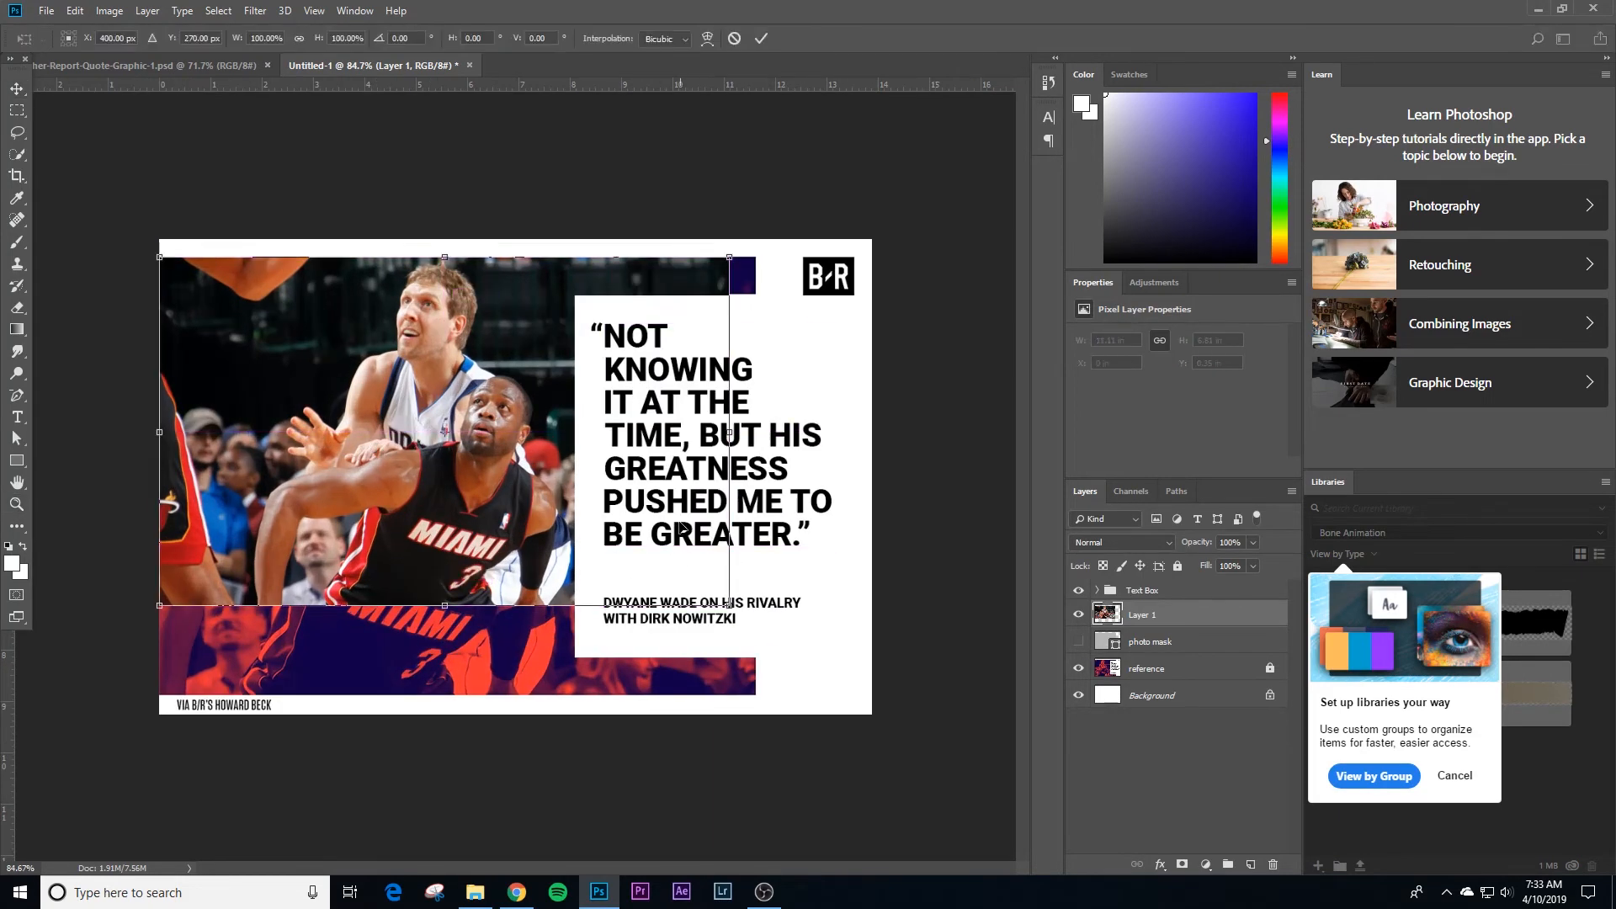
key("6")
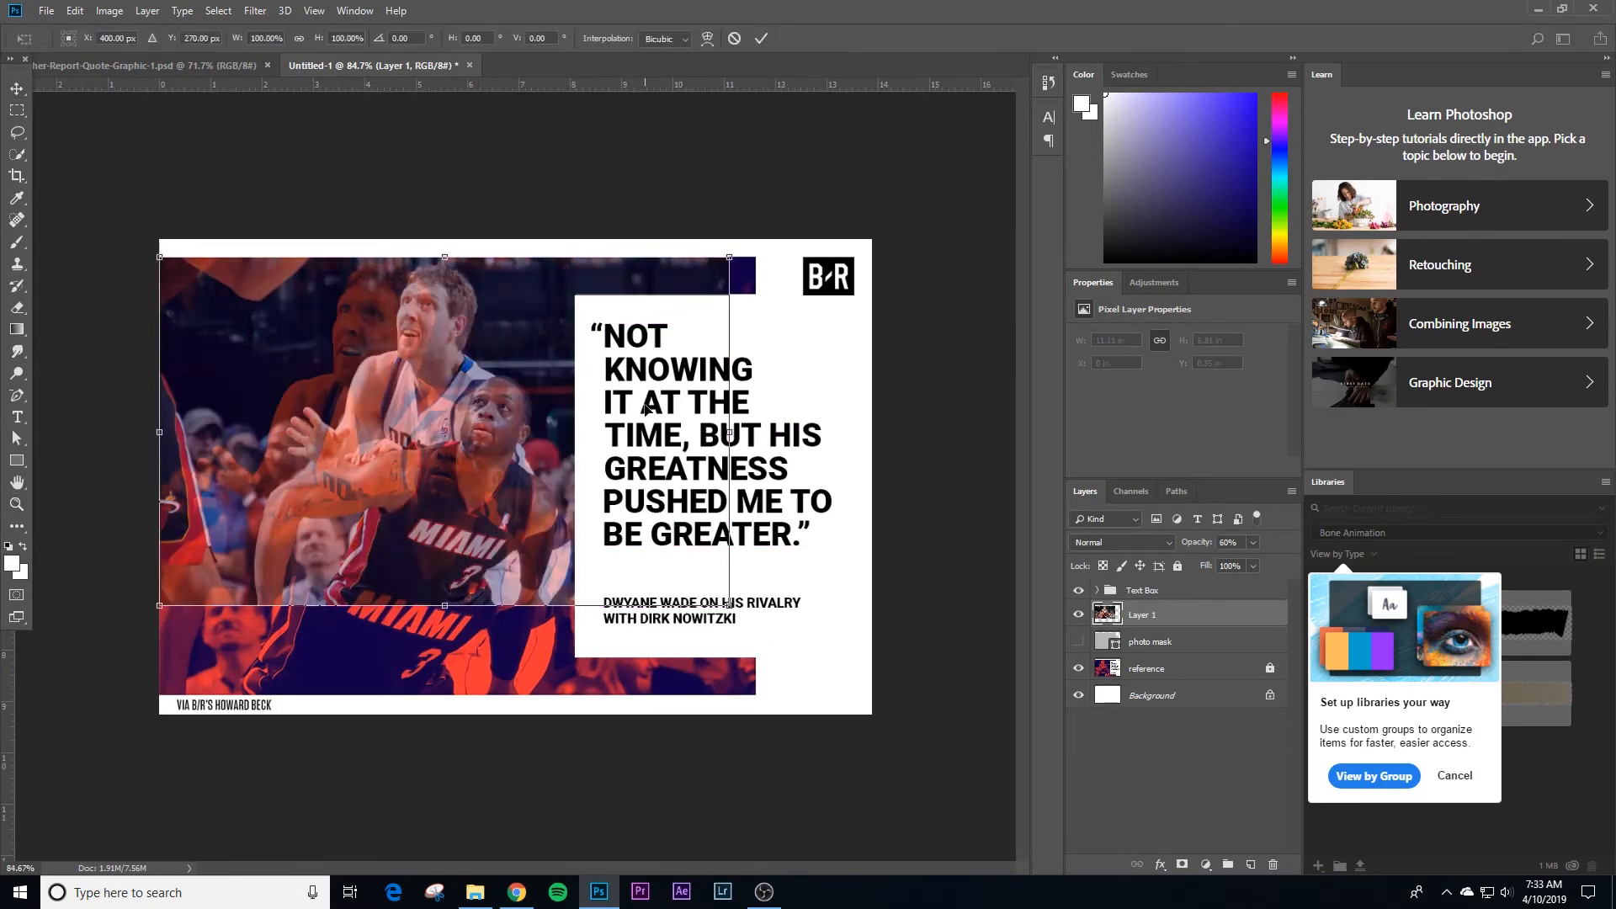
left_click_drag(729, 605, 882, 686)
left_click_drag(825, 526, 693, 524)
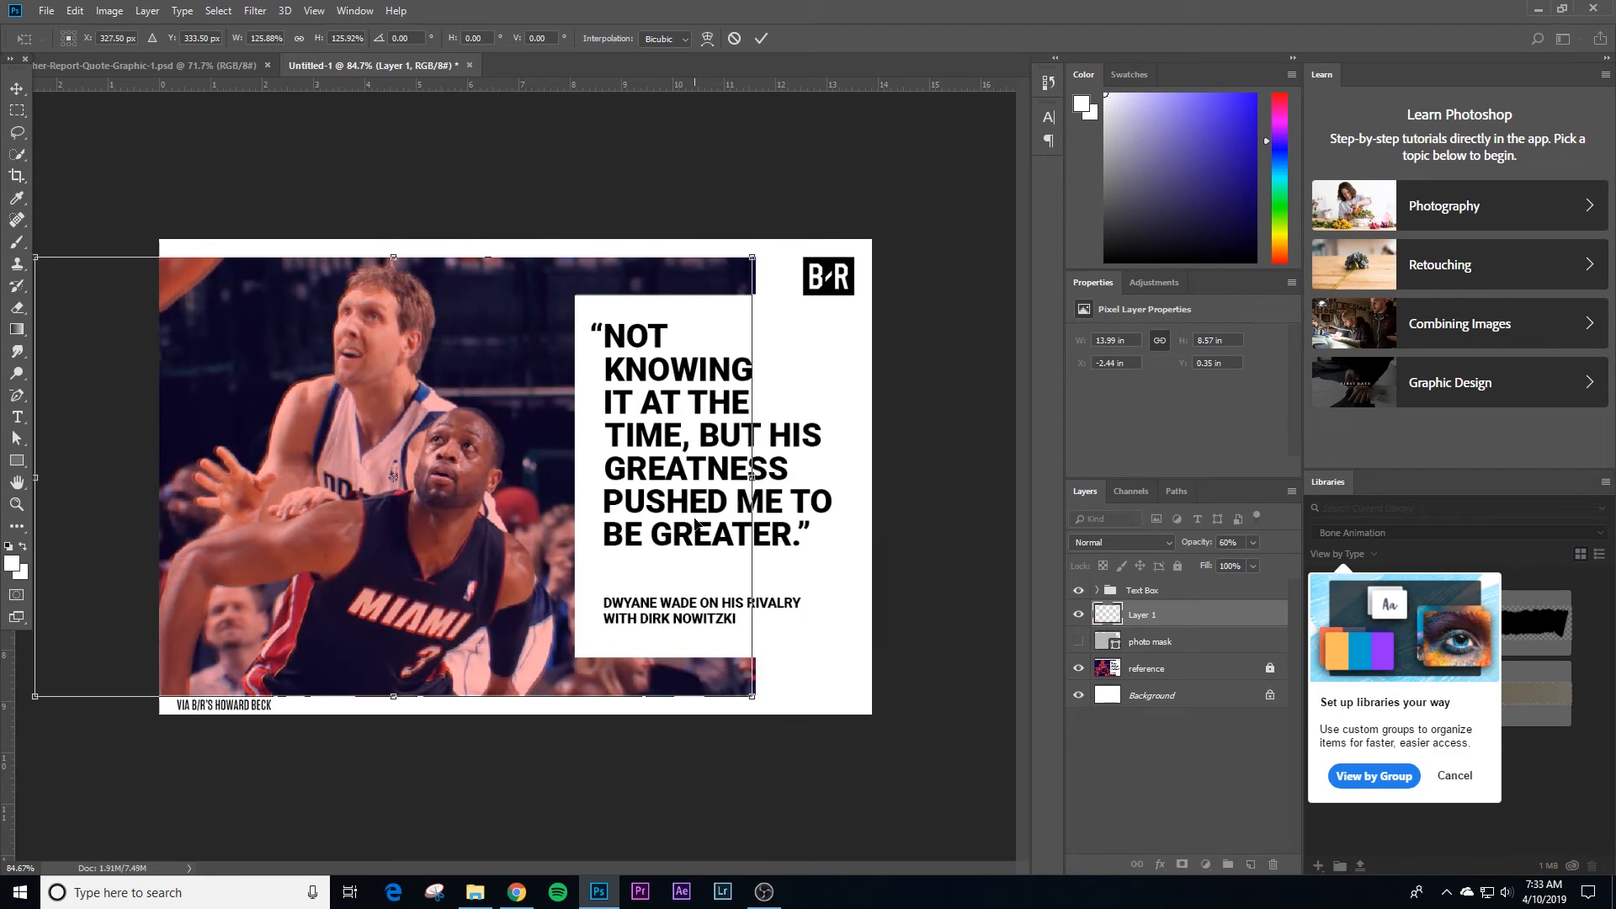
key("Return")
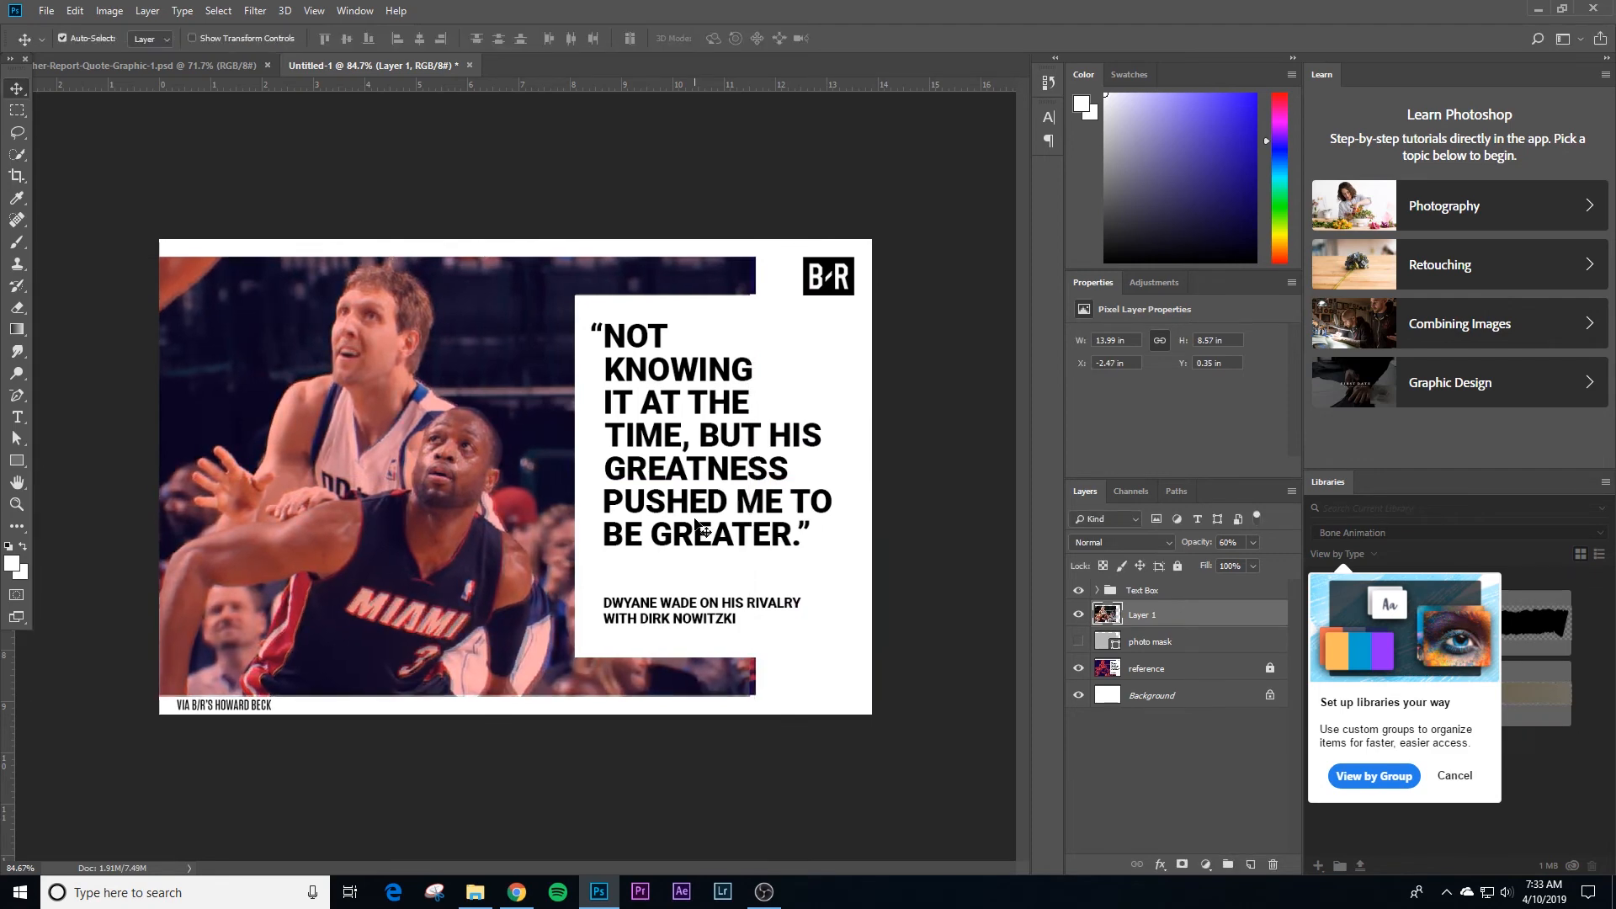
double_click(1140, 614)
type("dirk wade")
key("Return")
left_click(1077, 642)
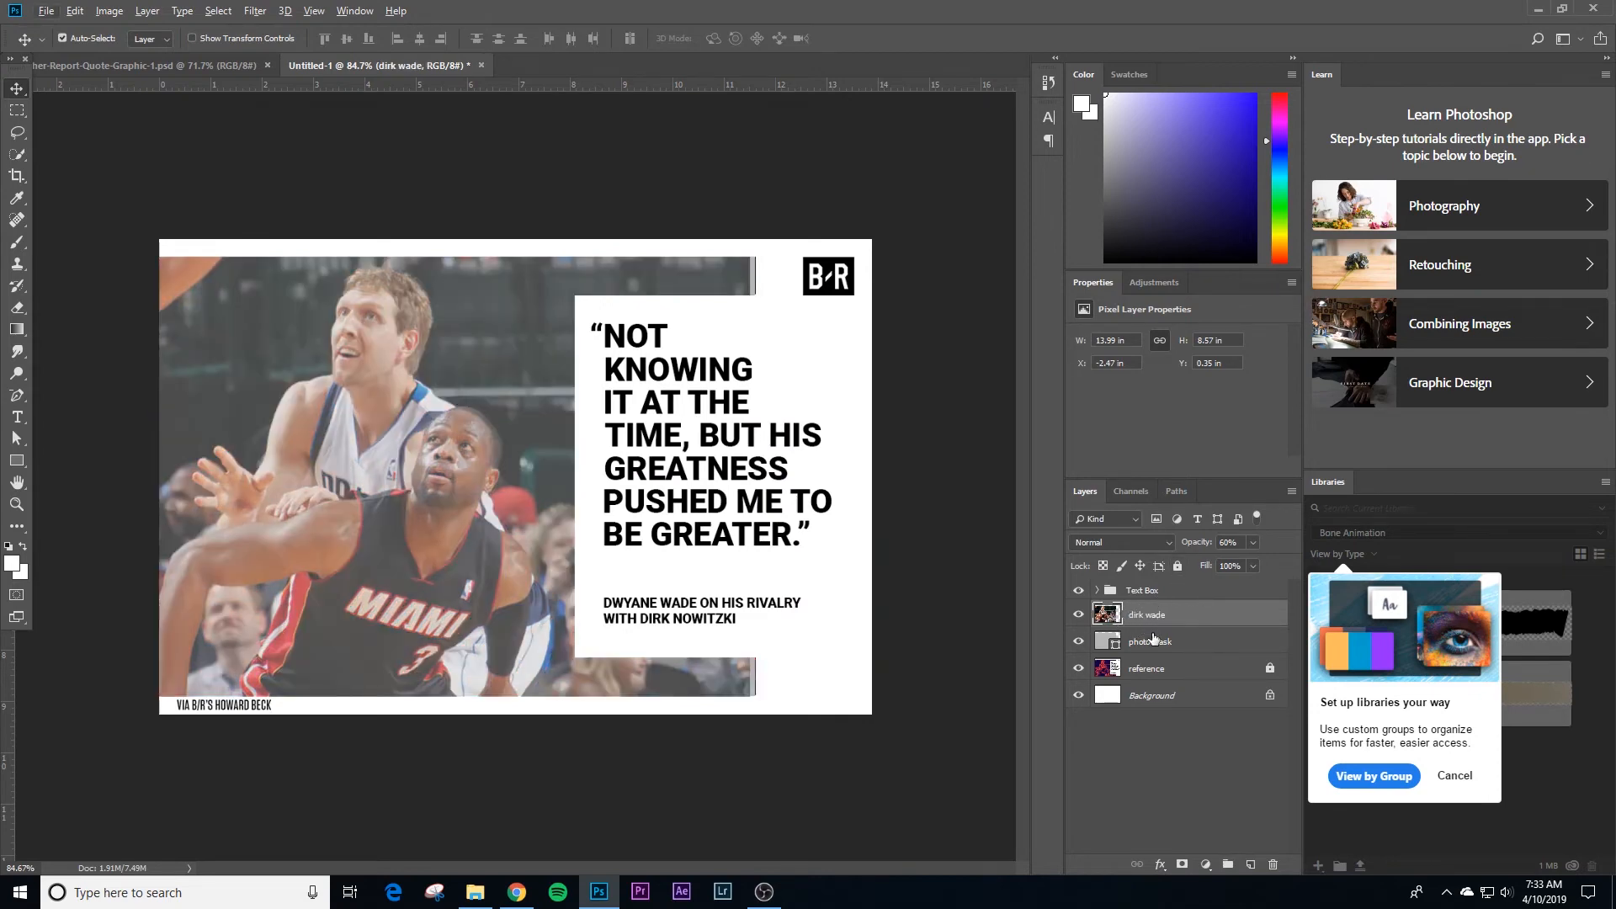
key("0")
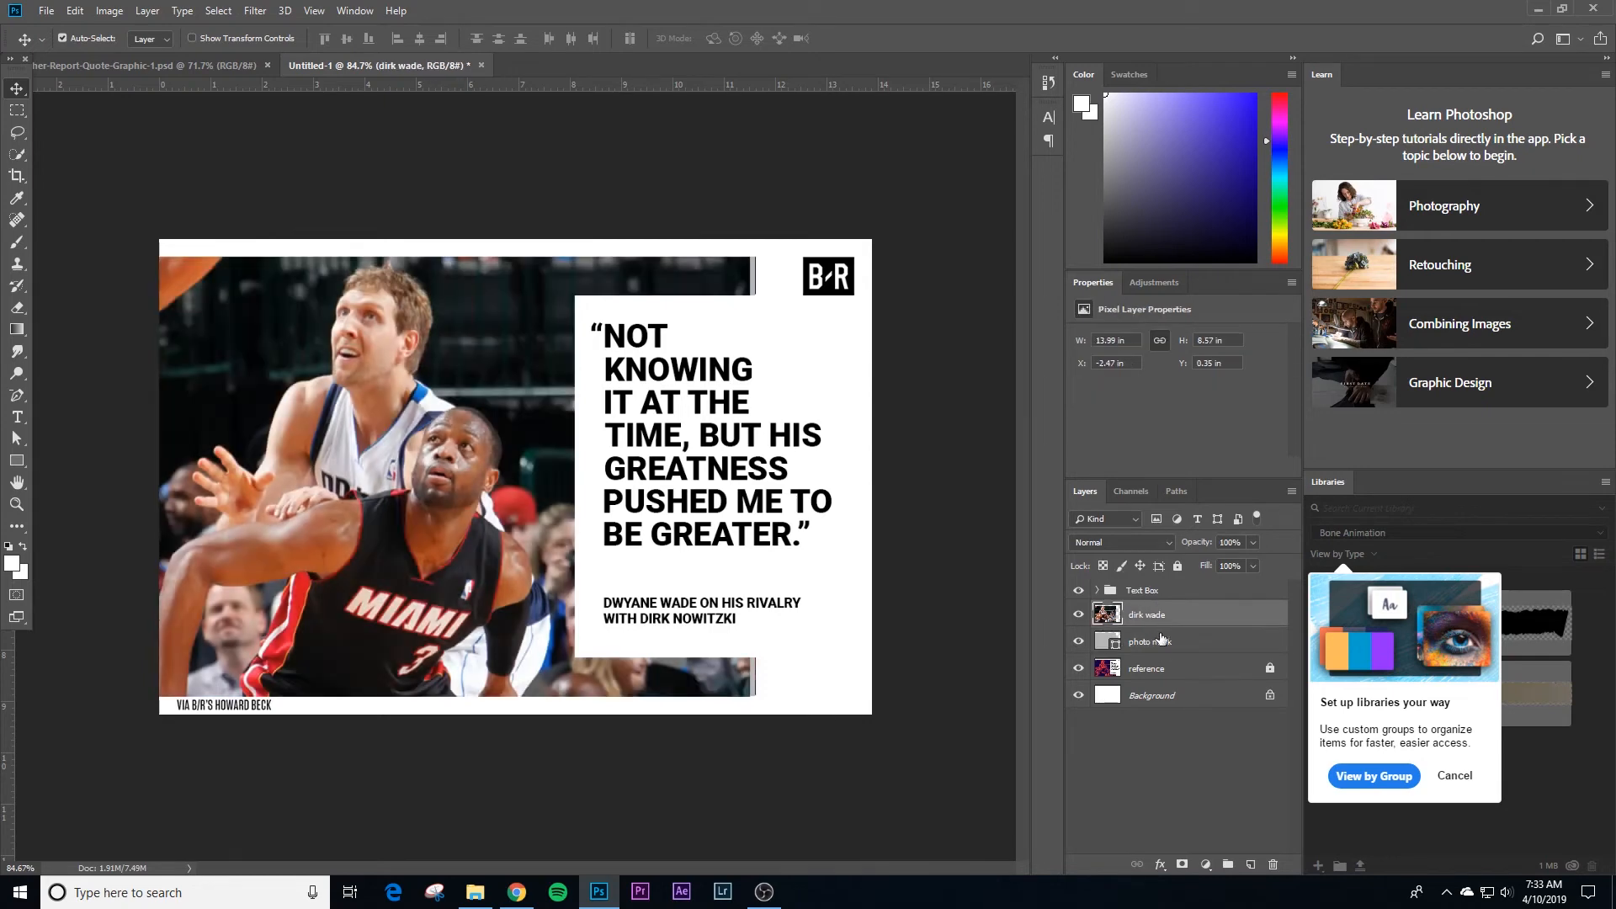
key("ctrl+t")
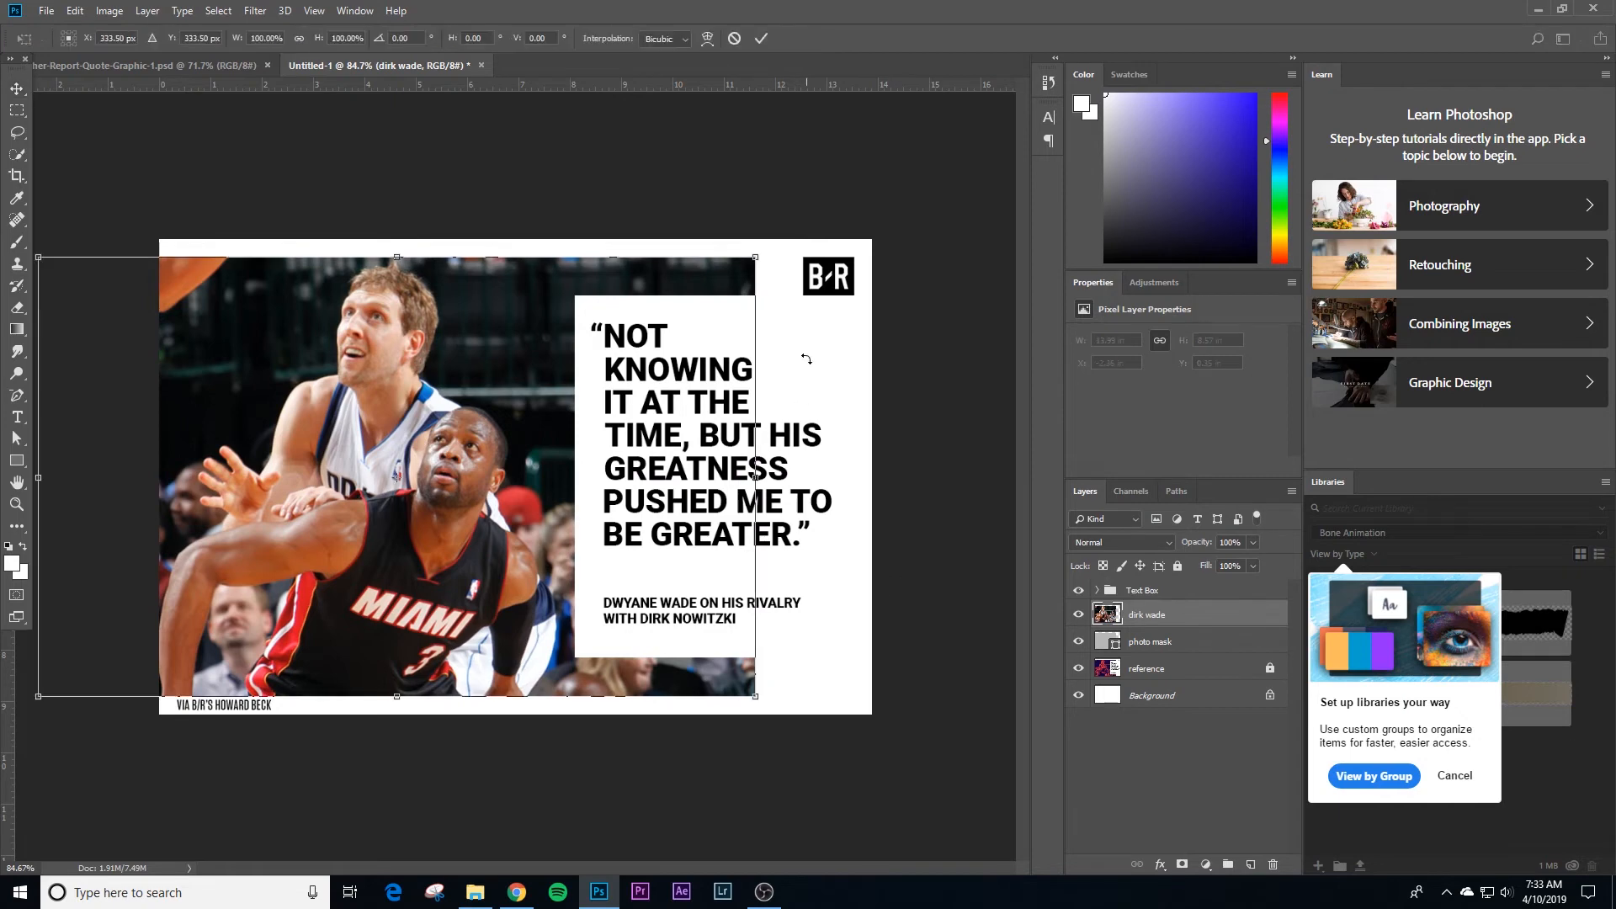
left_click_drag(757, 260, 760, 255)
key("Return")
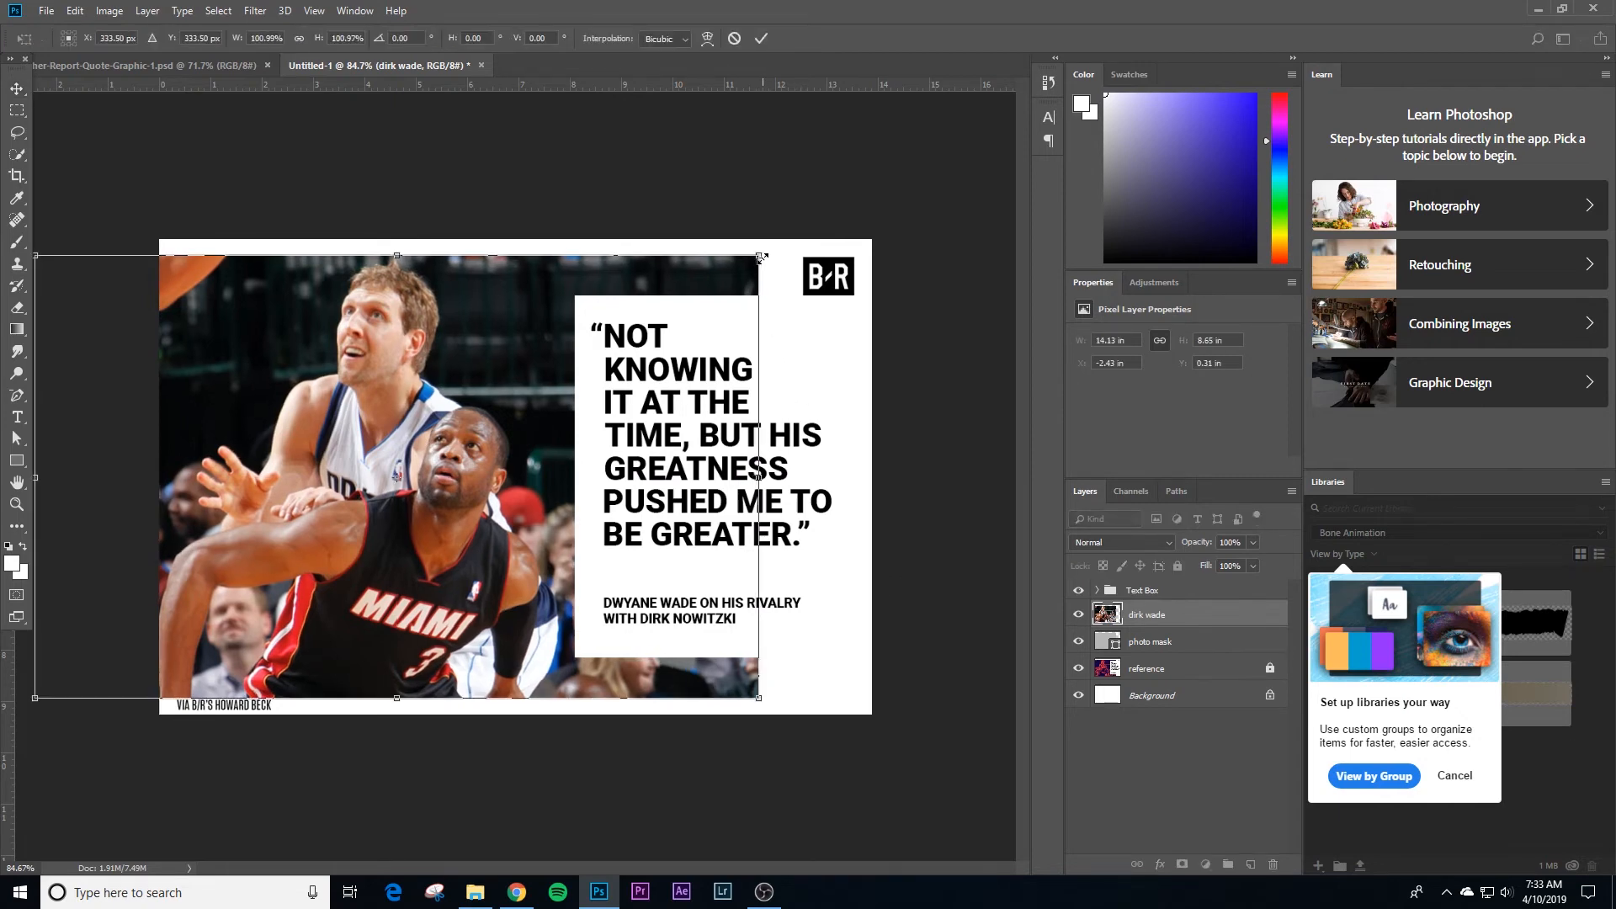
left_click(1166, 624, "alt")
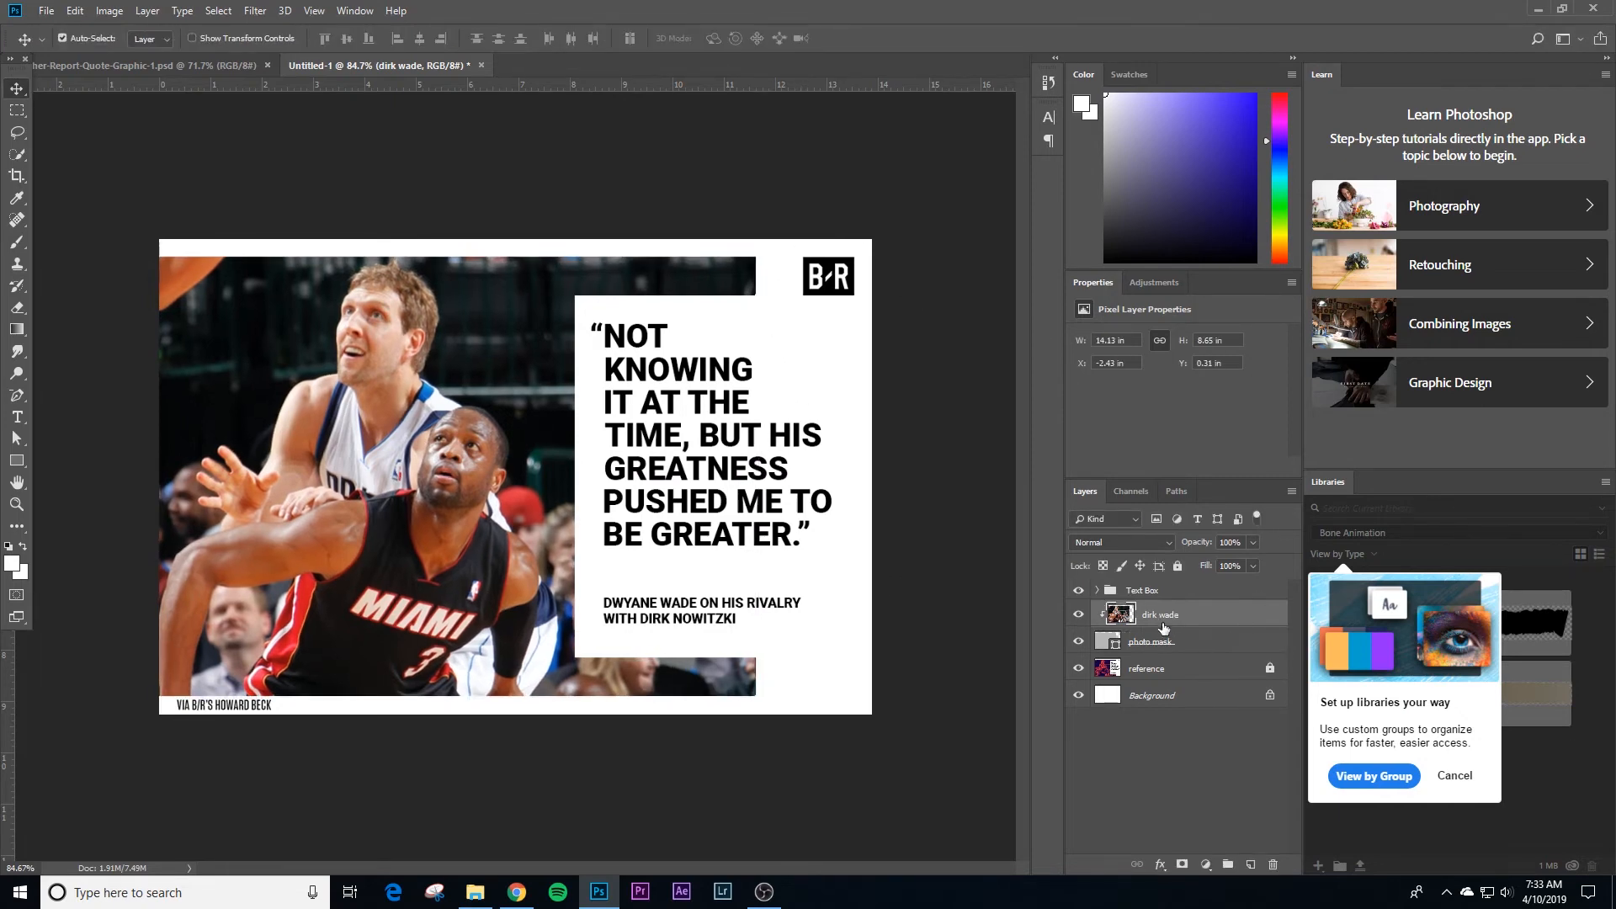
right_click(1160, 614)
left_click(1200, 396)
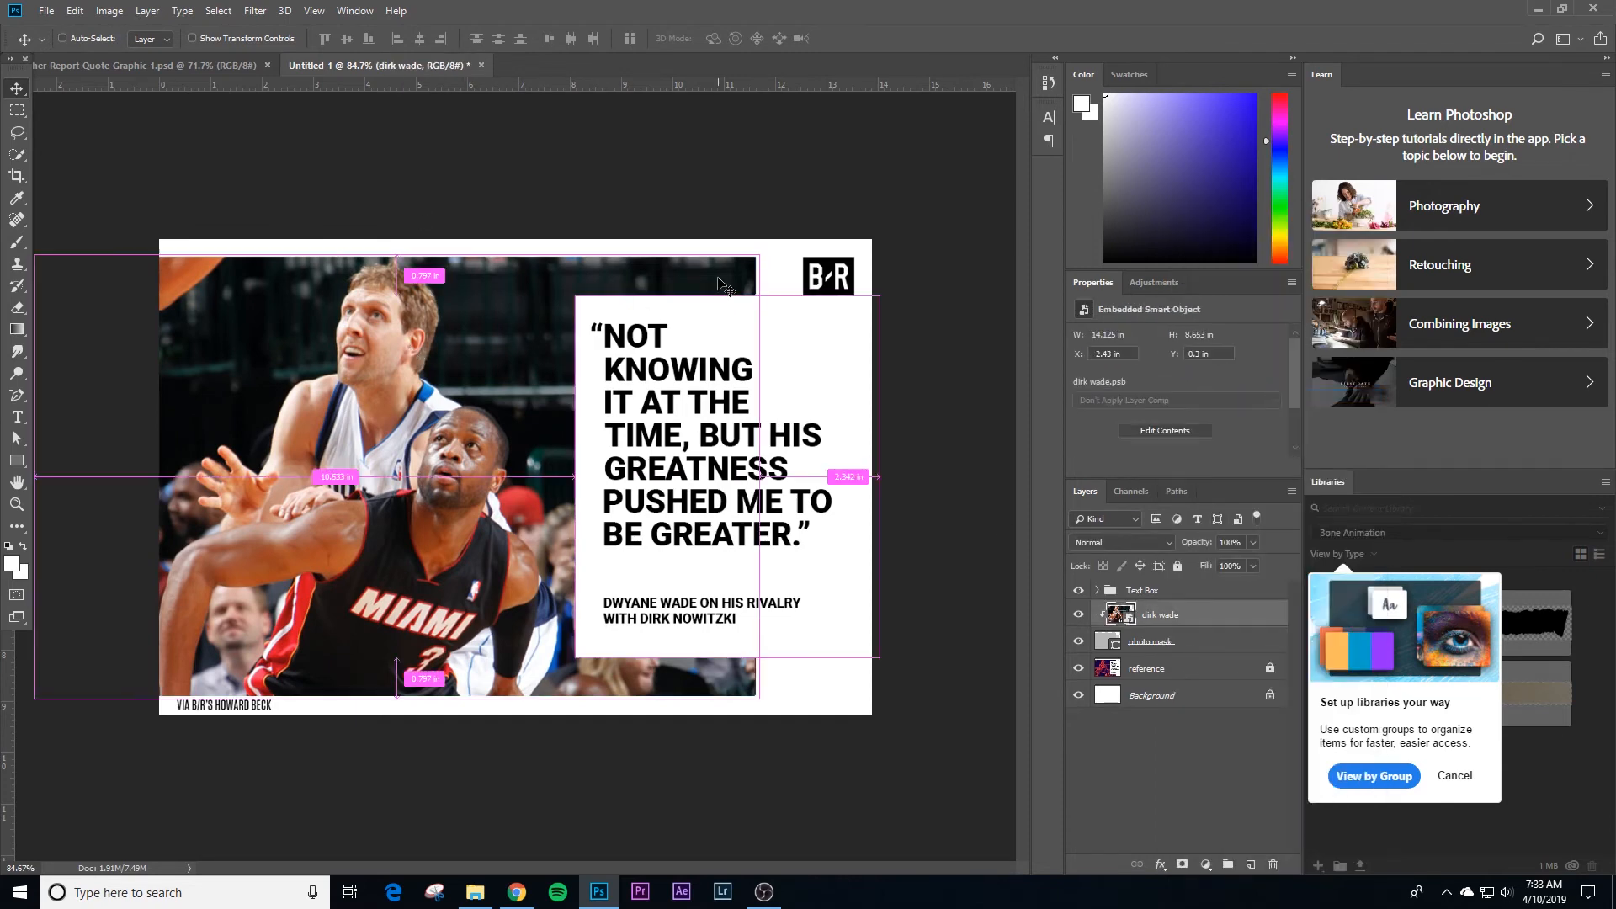
key("ctrl+t")
left_click_drag(763, 255, 689, 290)
key("ctrl+z")
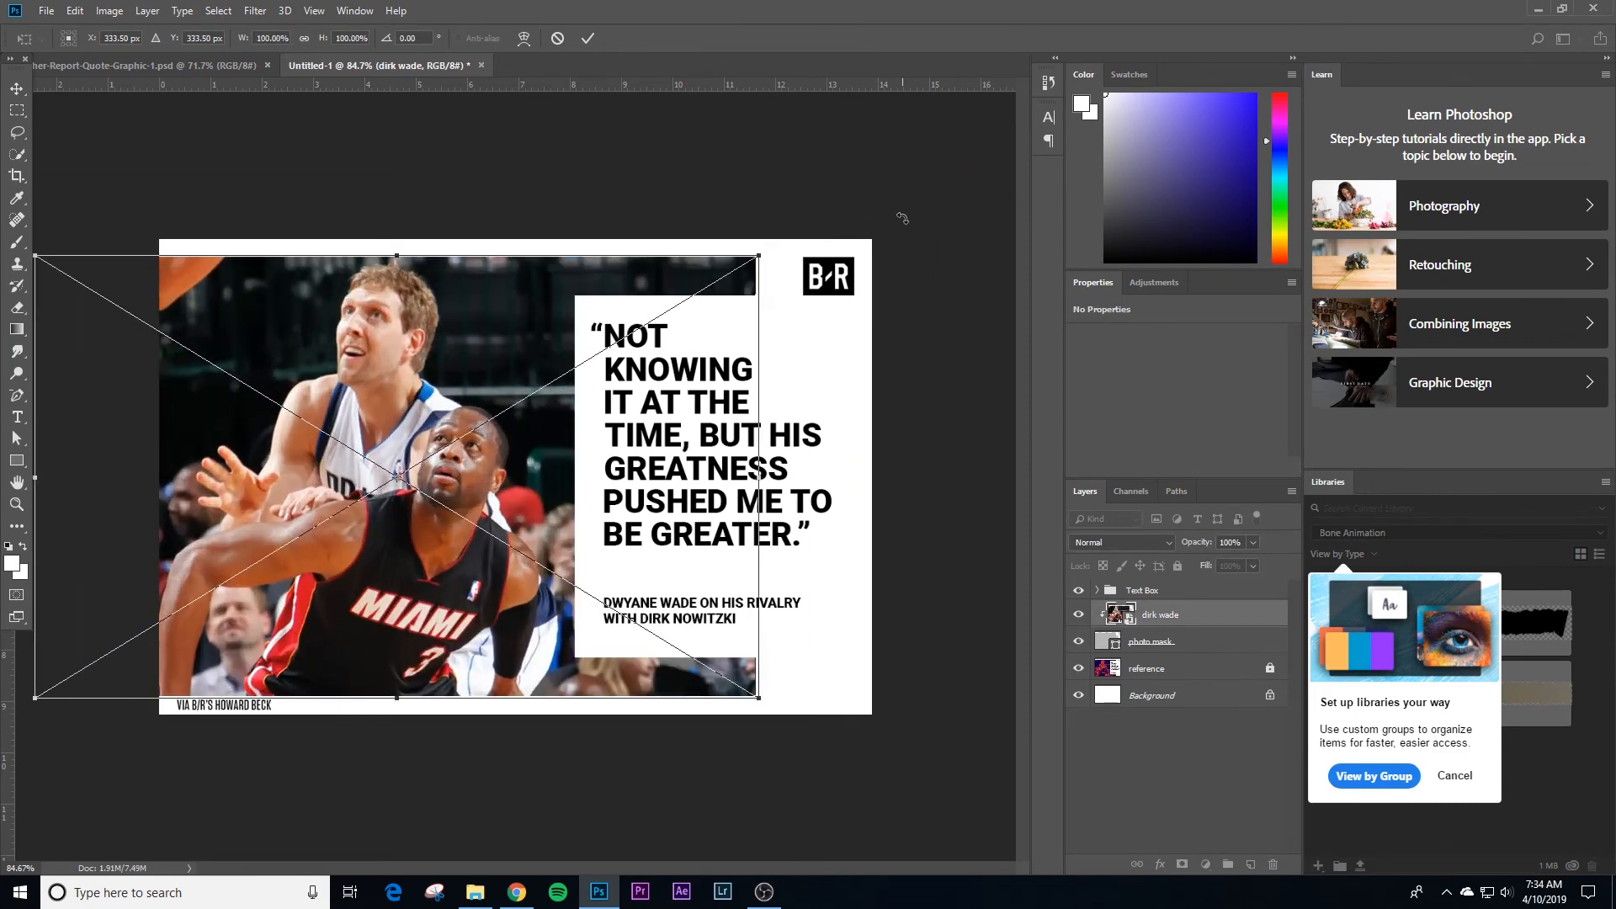
key("Return")
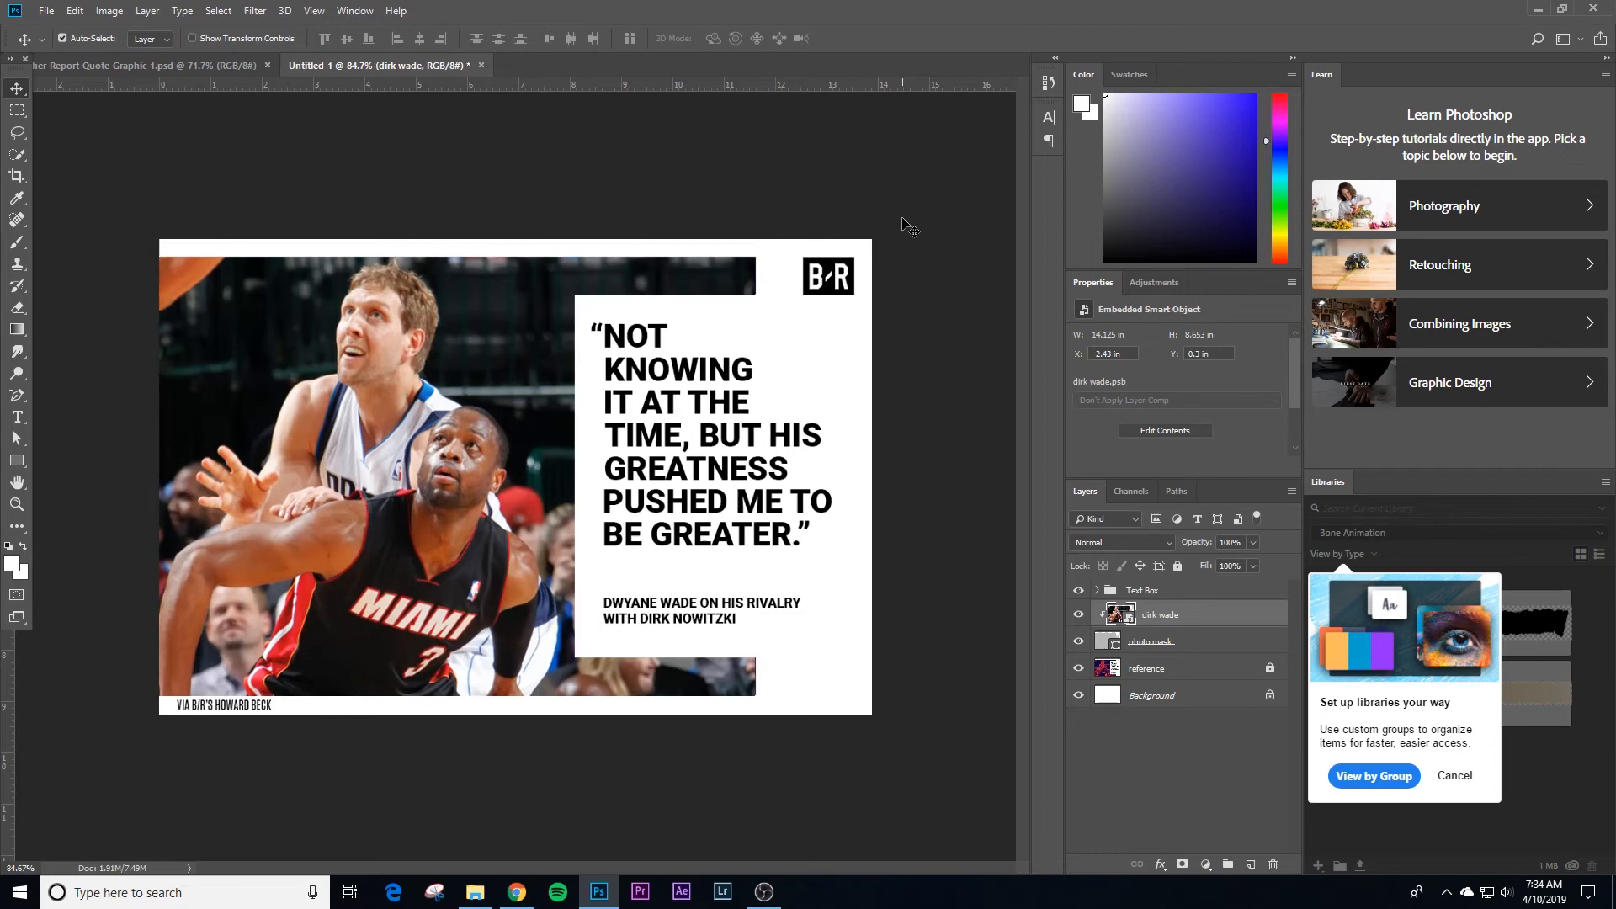
left_click(951, 313)
left_click_drag(1080, 640, 1080, 615)
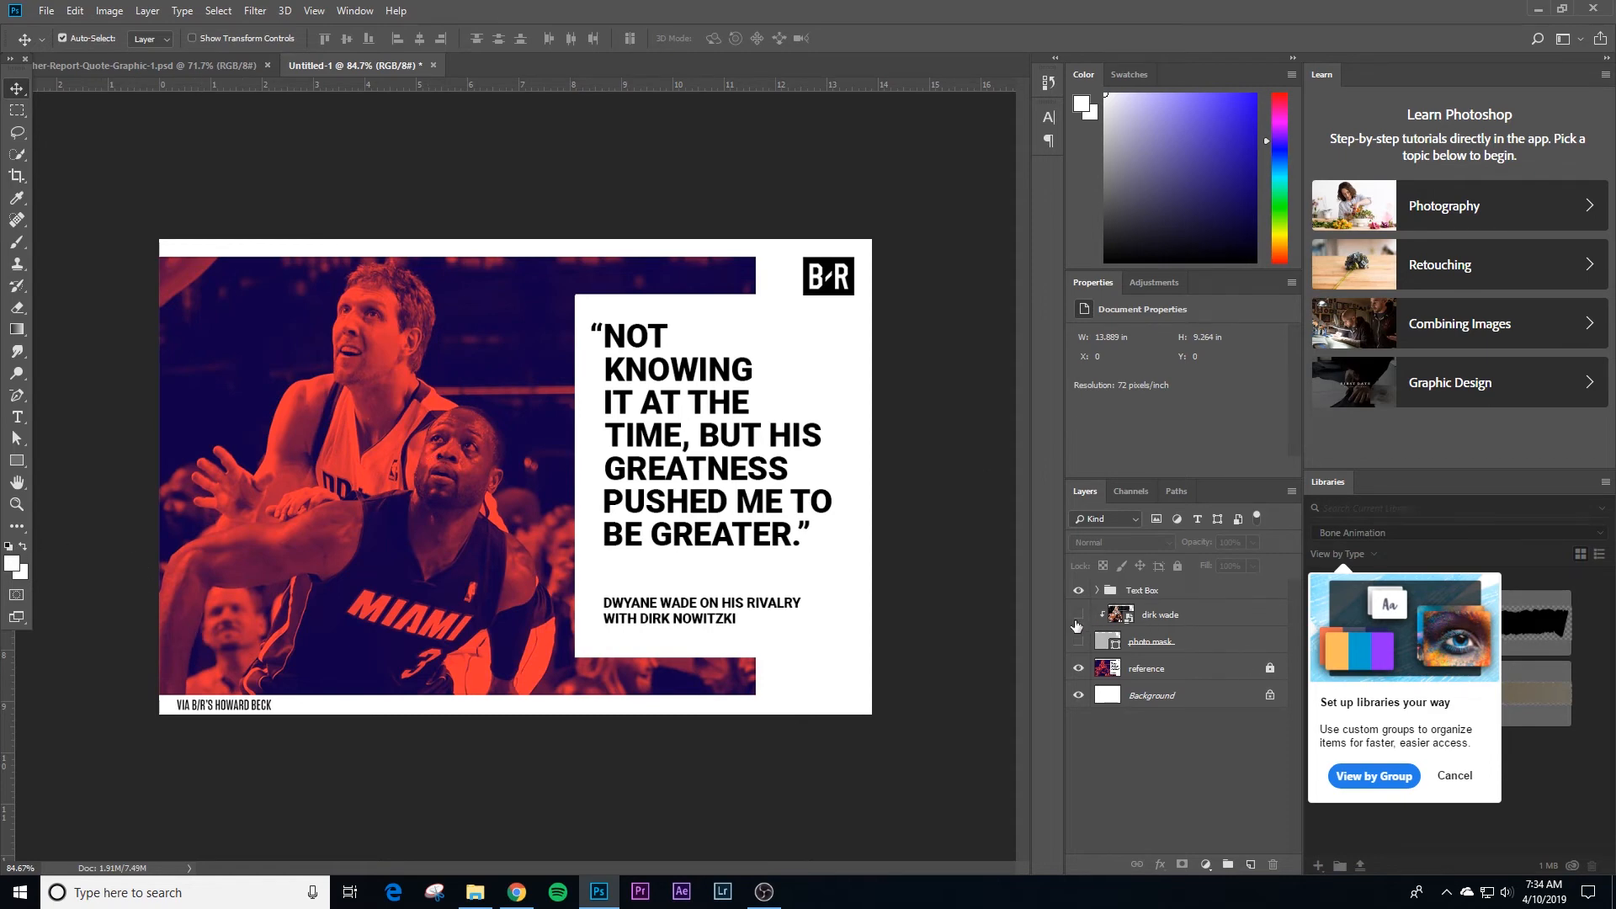
left_click_drag(1077, 625, 1076, 641)
left_click(1176, 604)
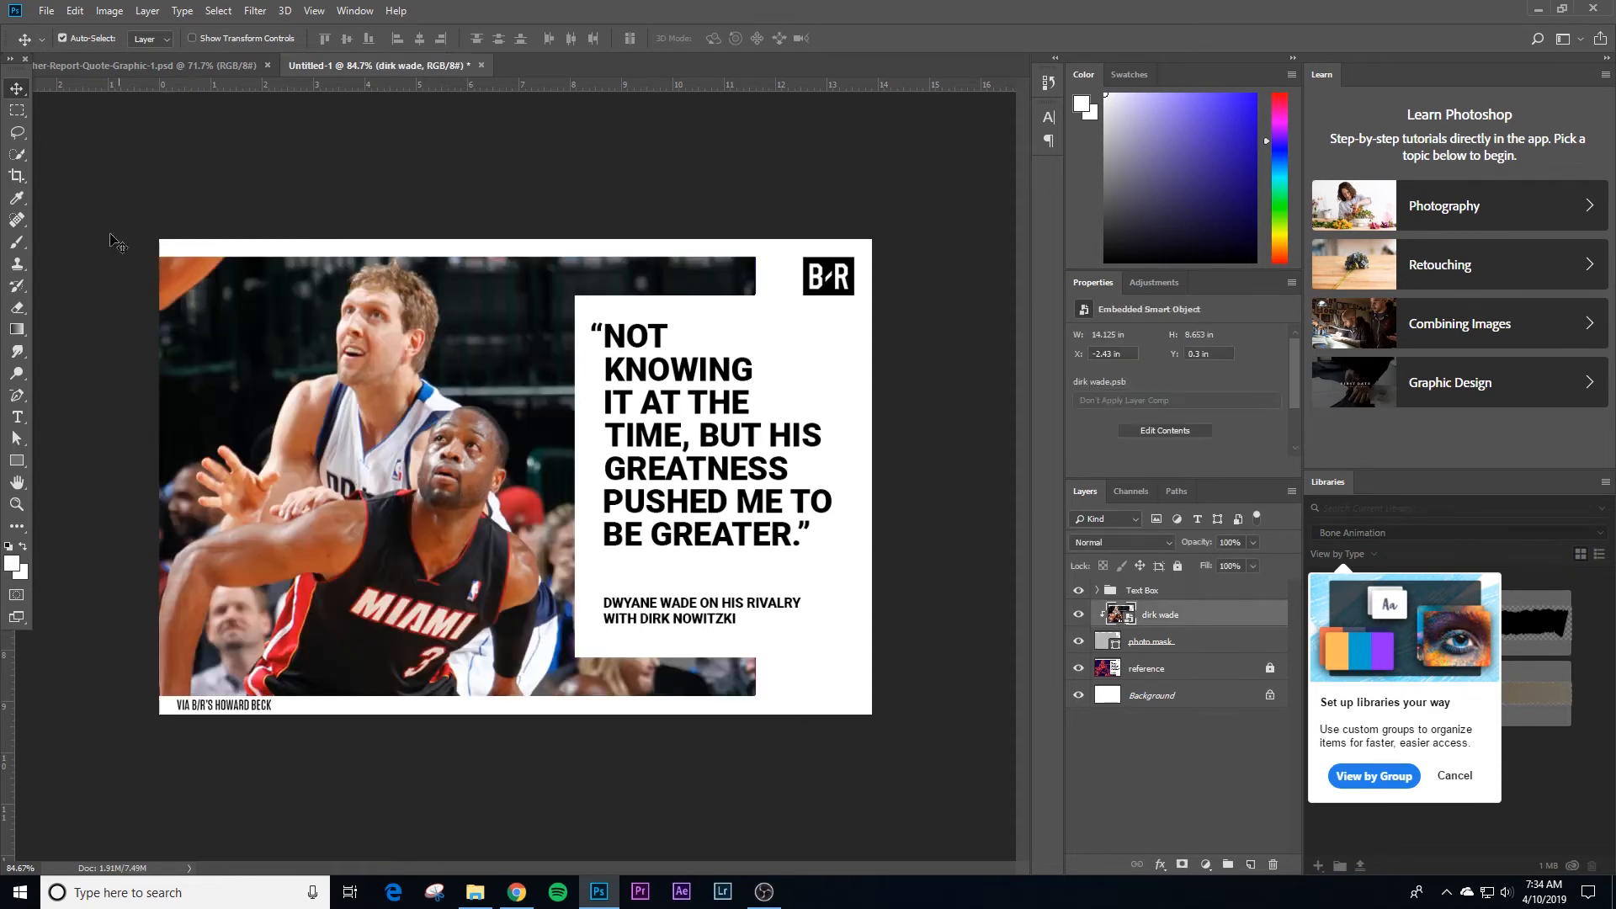
Step: Draw a rectangle about 845 by 622 px over the whole photo and fill it with red
left_click(17, 461)
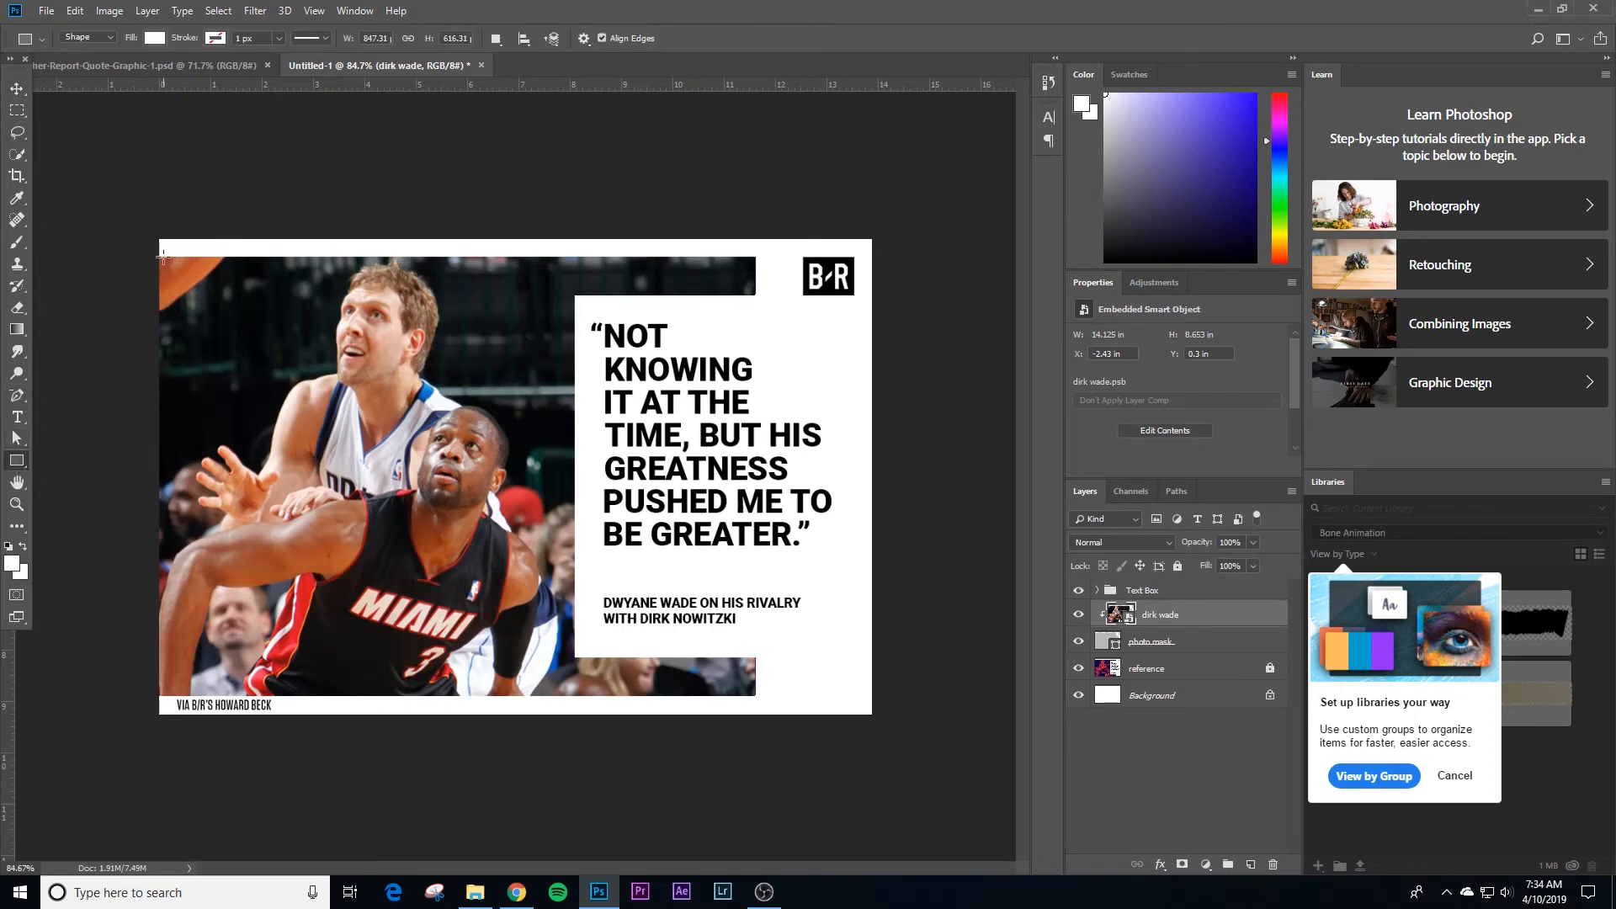
left_click_drag(156, 254, 758, 697)
left_click(156, 39)
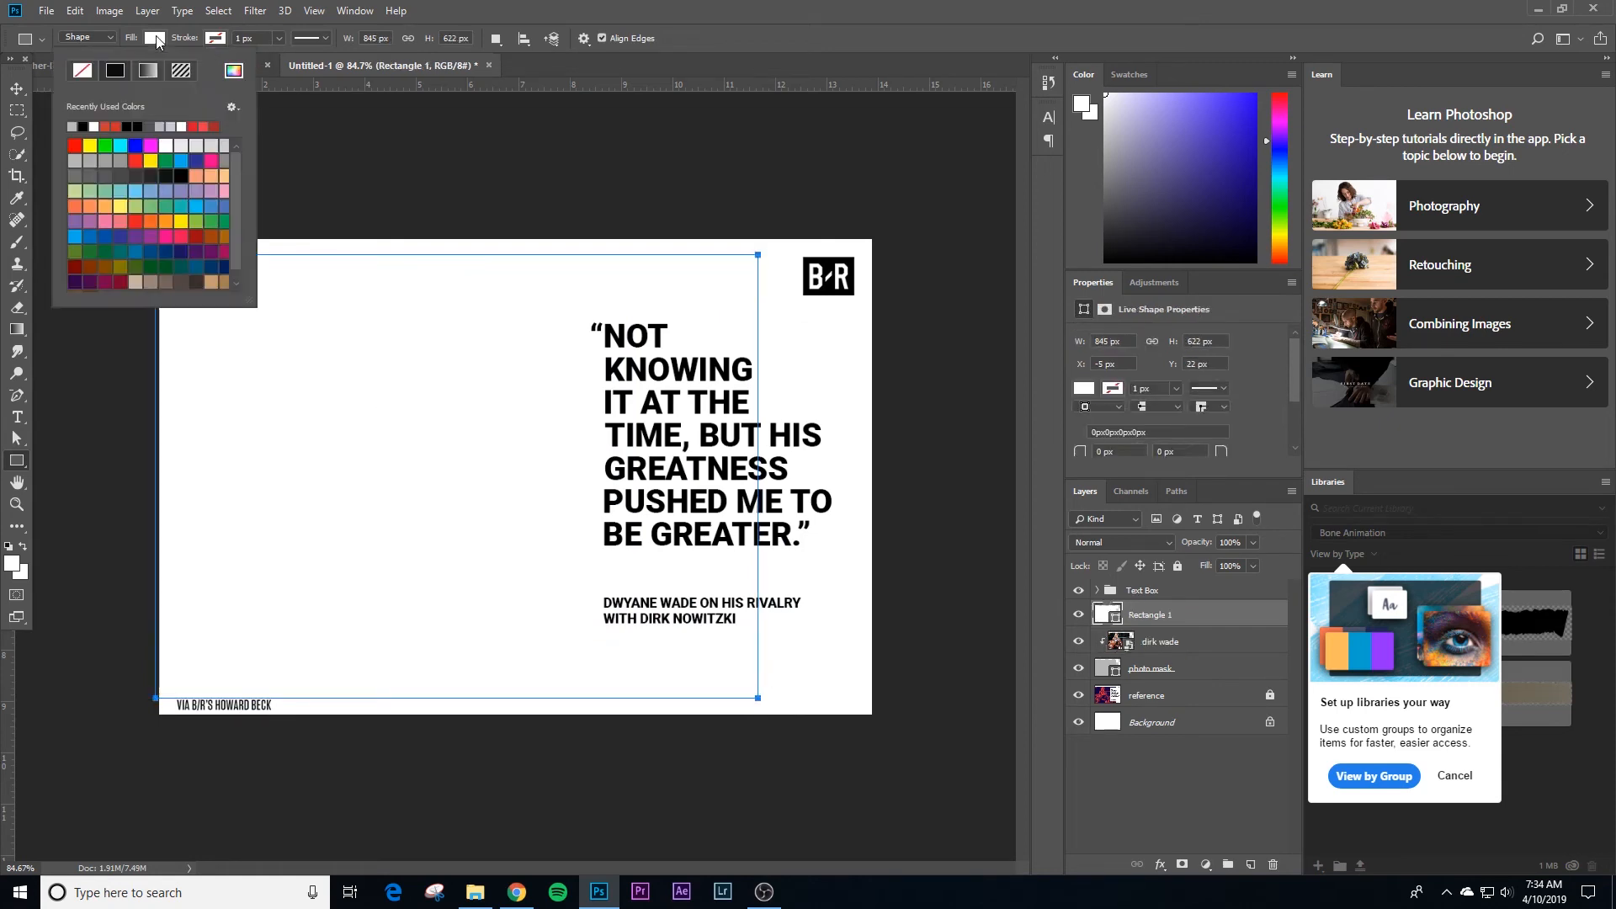
left_click(198, 128)
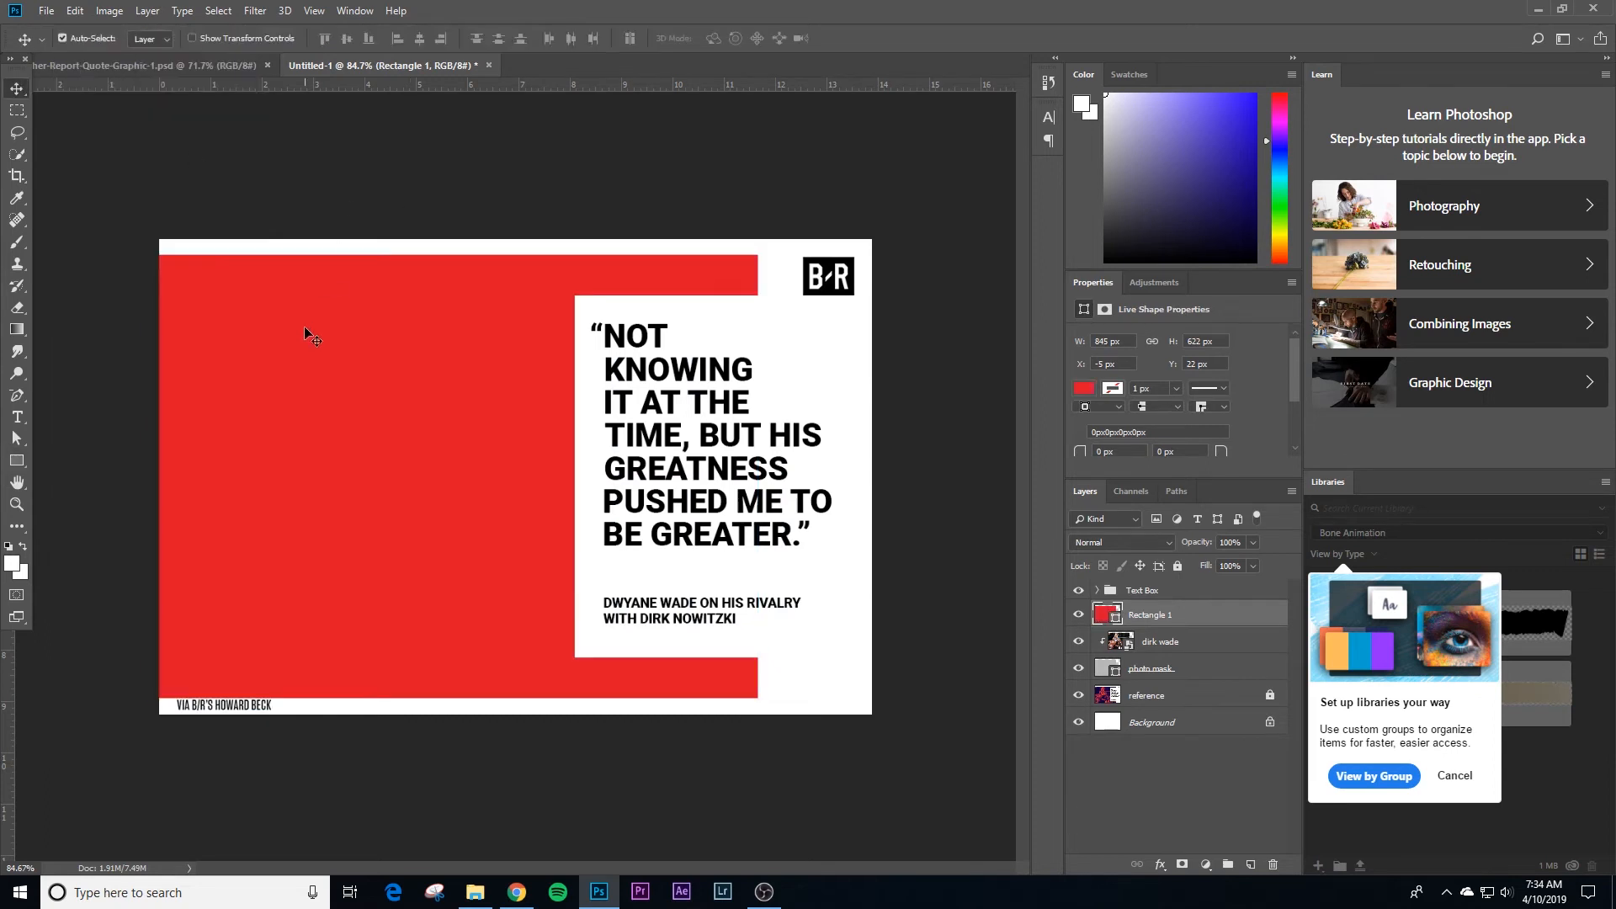
Step: Undo the red rectangle's move and clip the rectangle to the photo mask together with the photo
left_click_drag(304, 326, 794, 401)
key("ctrl+z")
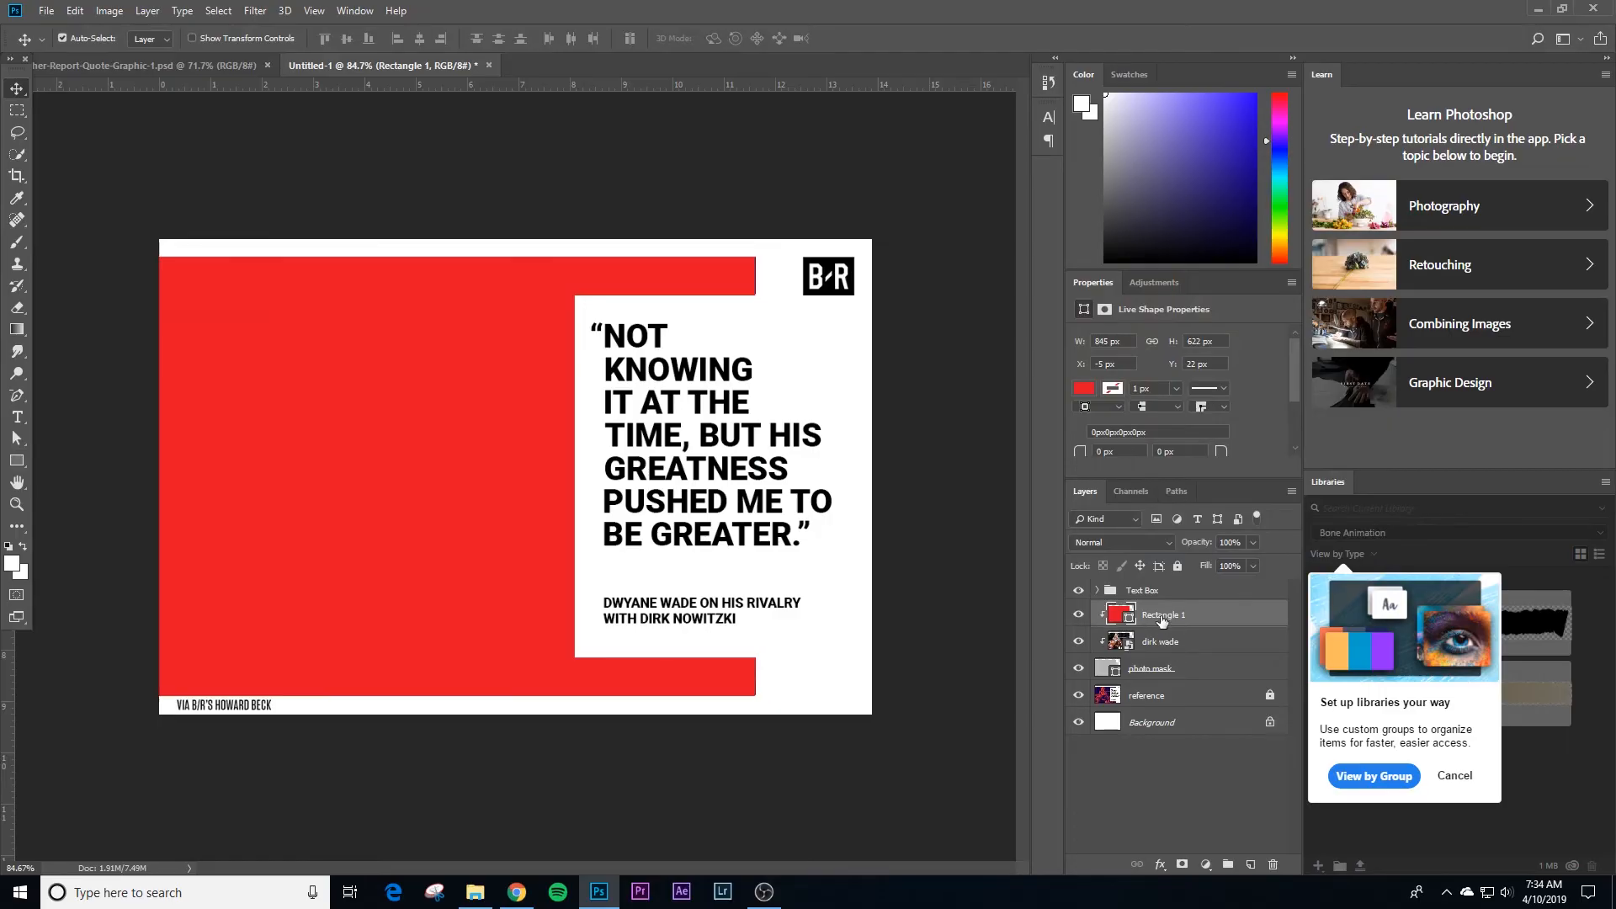
left_click(918, 600)
Step: Cycle the red rectangle through the blend modes, including Multiply, Linear Dodge and Hard Mix, and set it to Darken
left_click(1168, 616)
key("shift+plus")
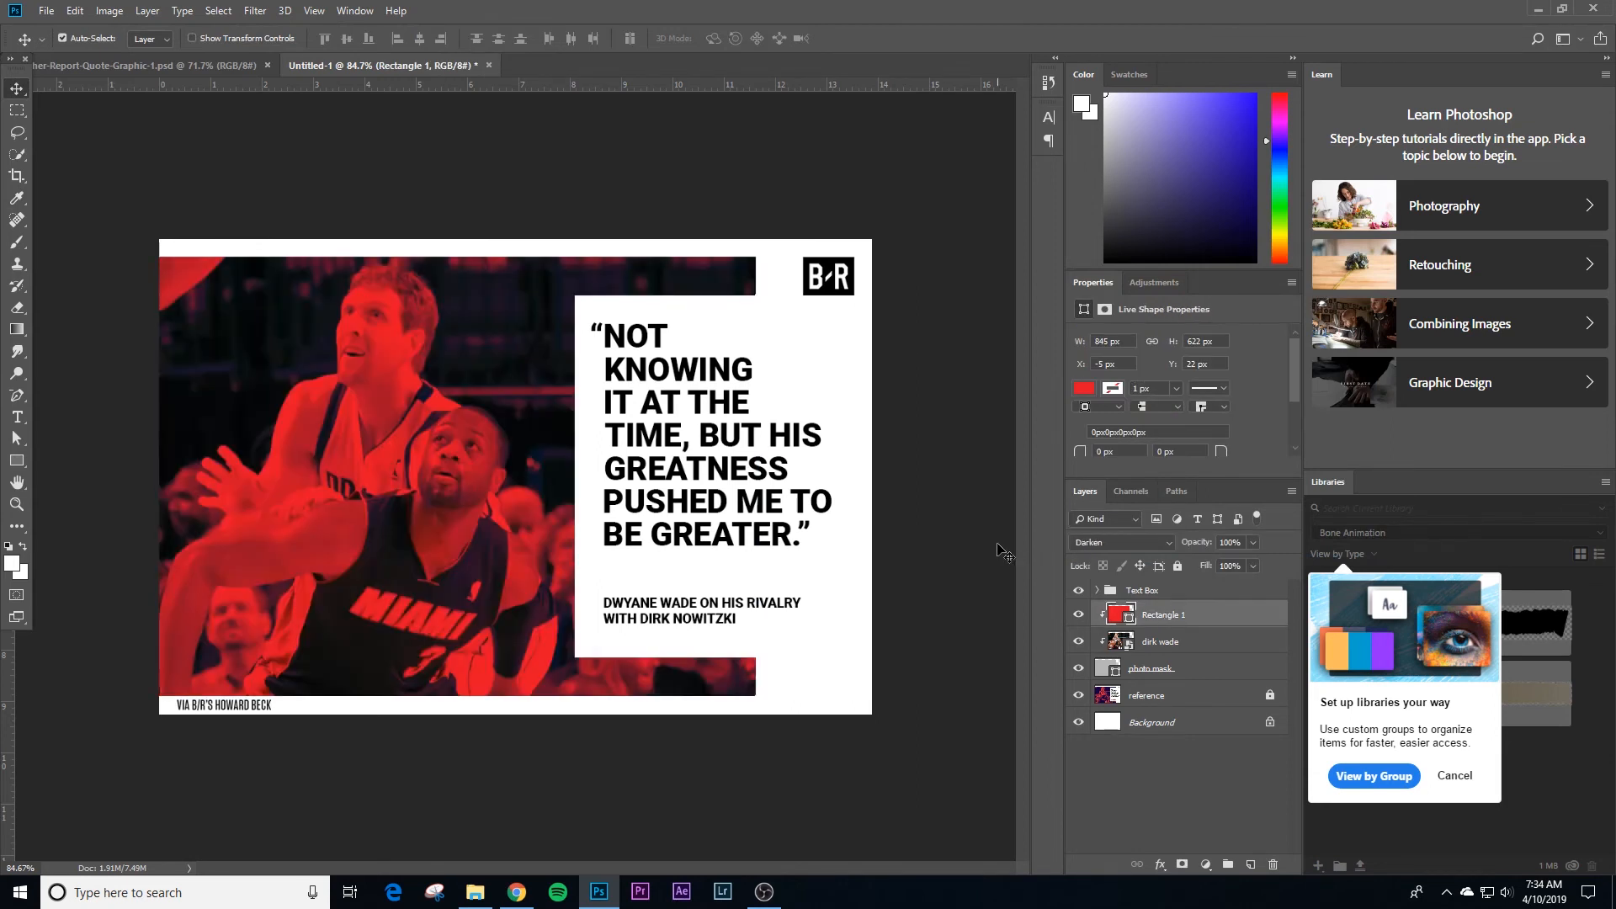
key("shift+plus")
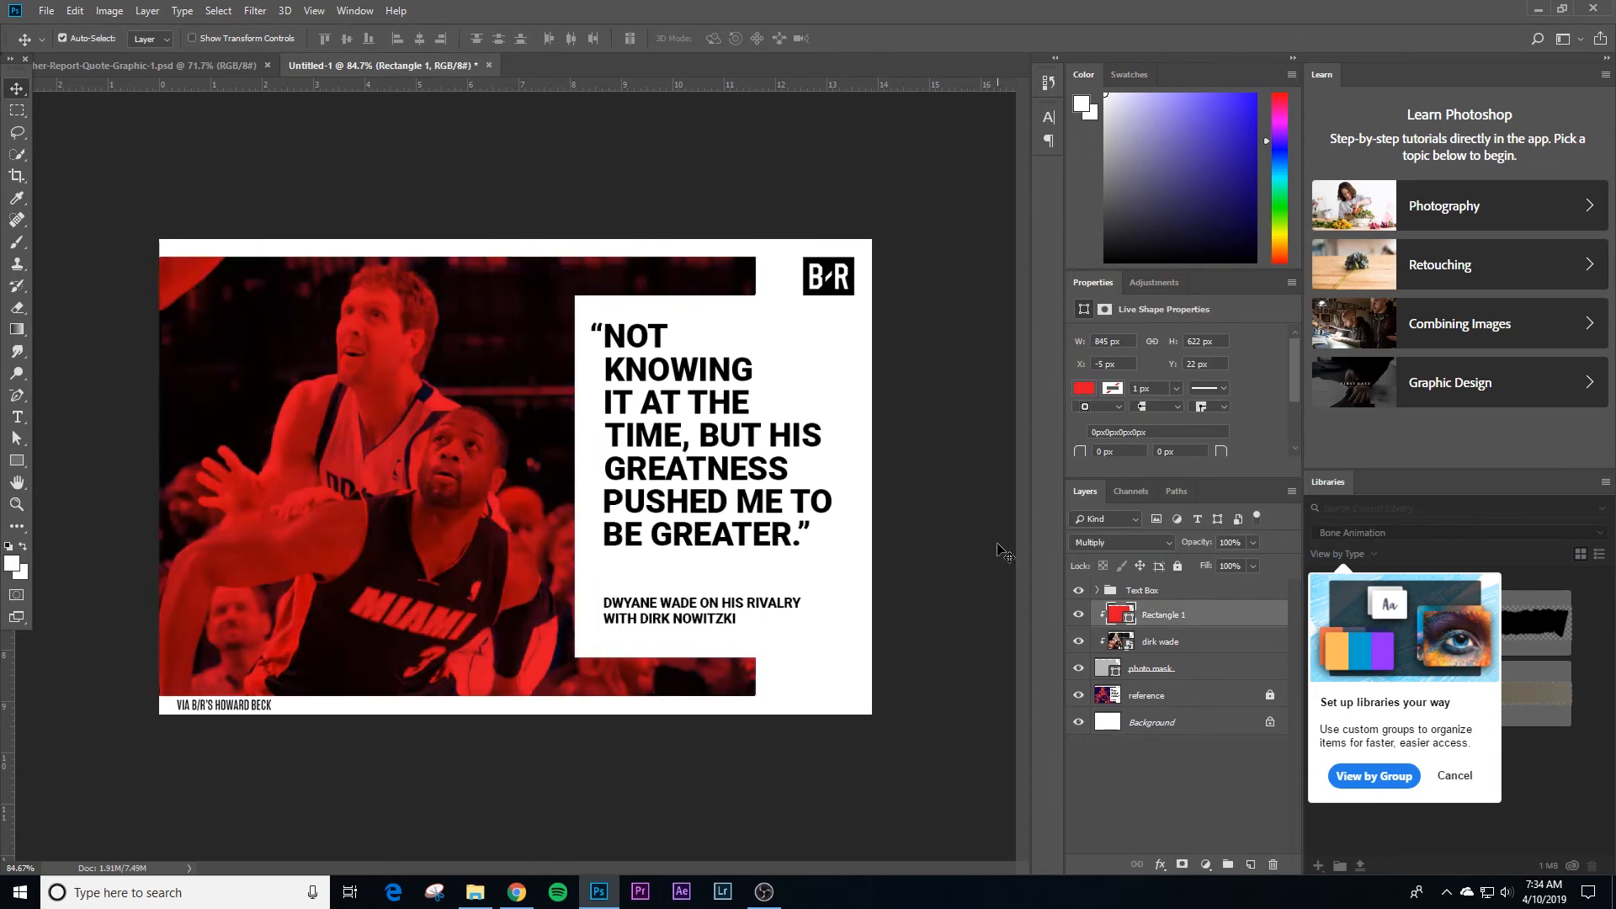
key("shift+minus")
key("shift+plus")
key("shift+plus")
key("shift+plus")
key("shift+plus")
key("shift+plus")
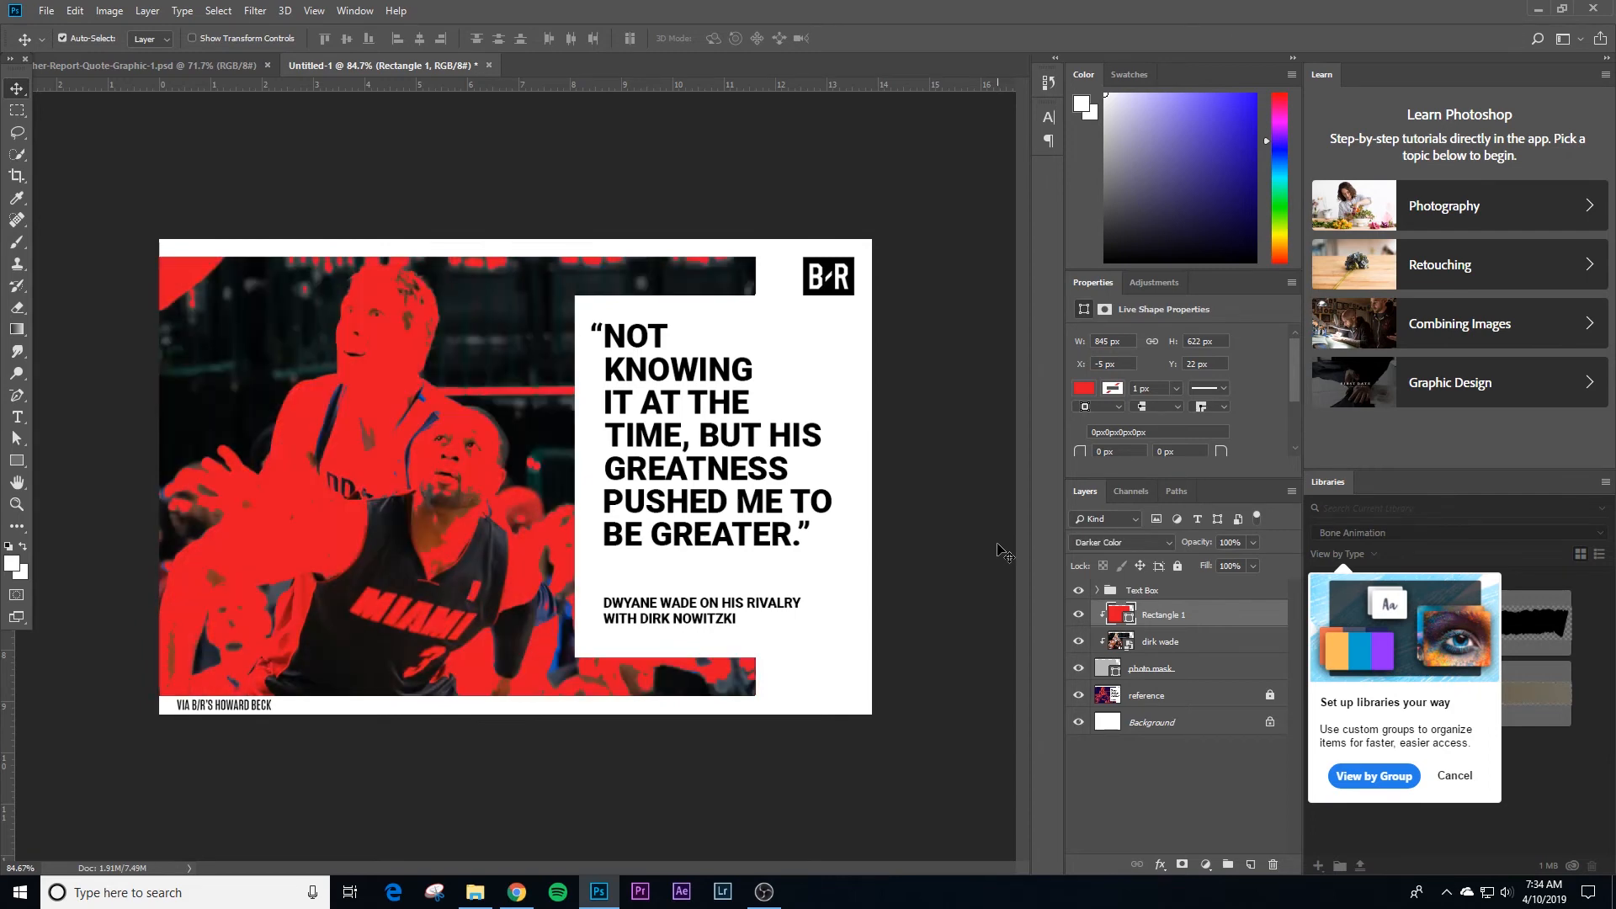
key("shift+plus")
key("shift+plus")
key("shift+plus")
key("shift+plus")
key("shift+plus")
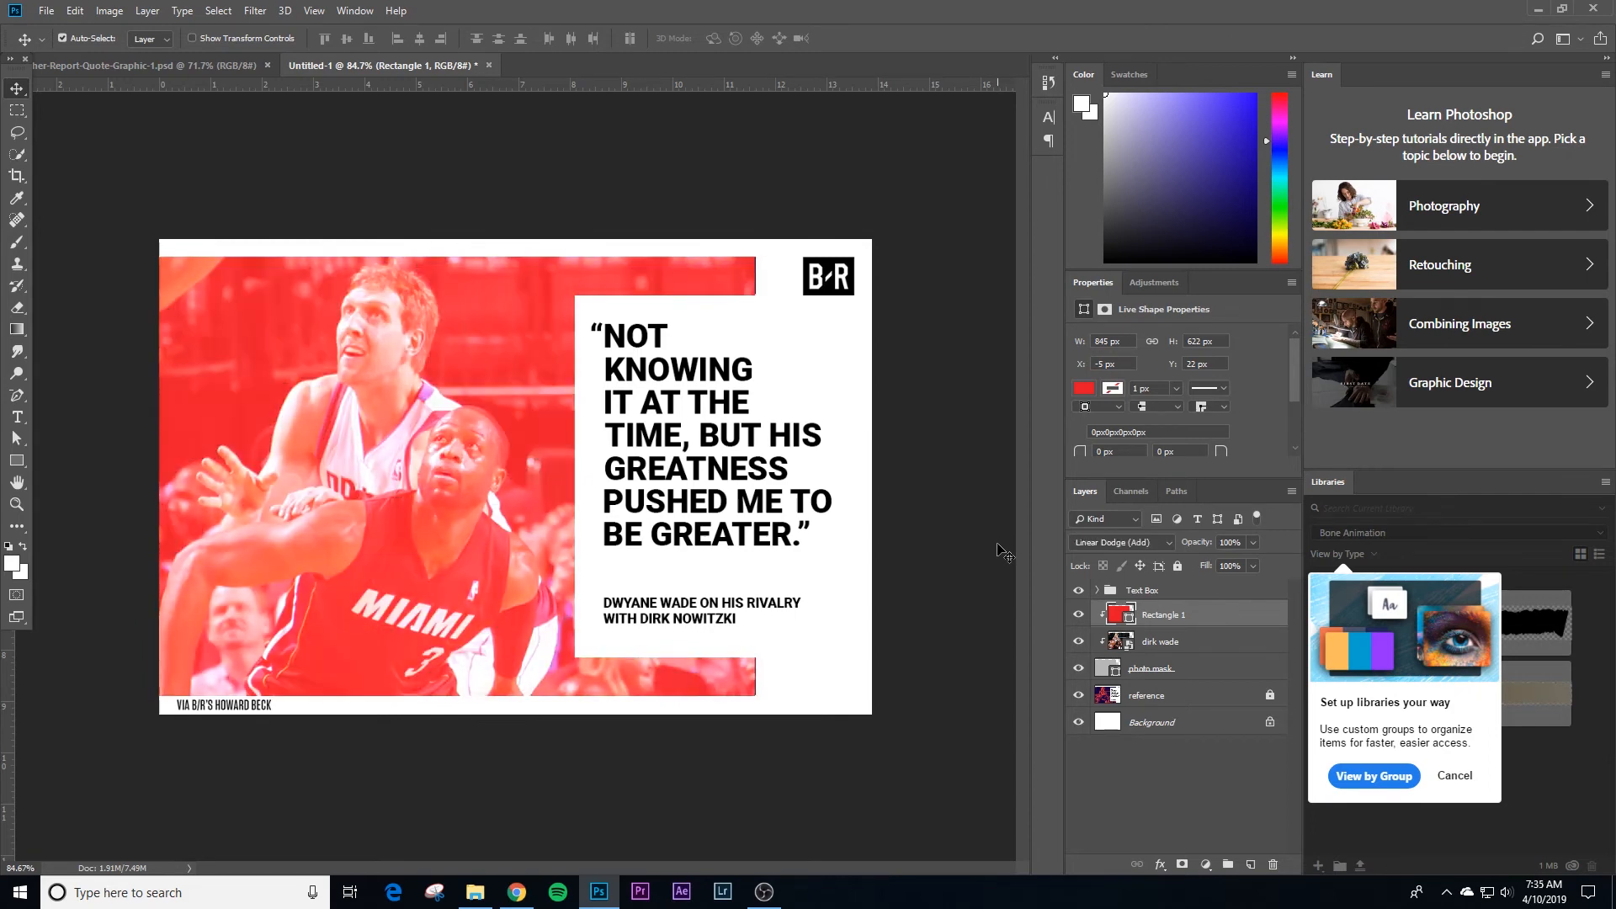
key("shift+plus")
key("shift+plus")
key("shift+plus")
key("shift+plus")
key("shift+plus")
key("shift+plus")
key("shift+plus")
key("shift+plus")
key("shift+plus")
key("shift+plus")
key("shift+plus")
key("shift+plus")
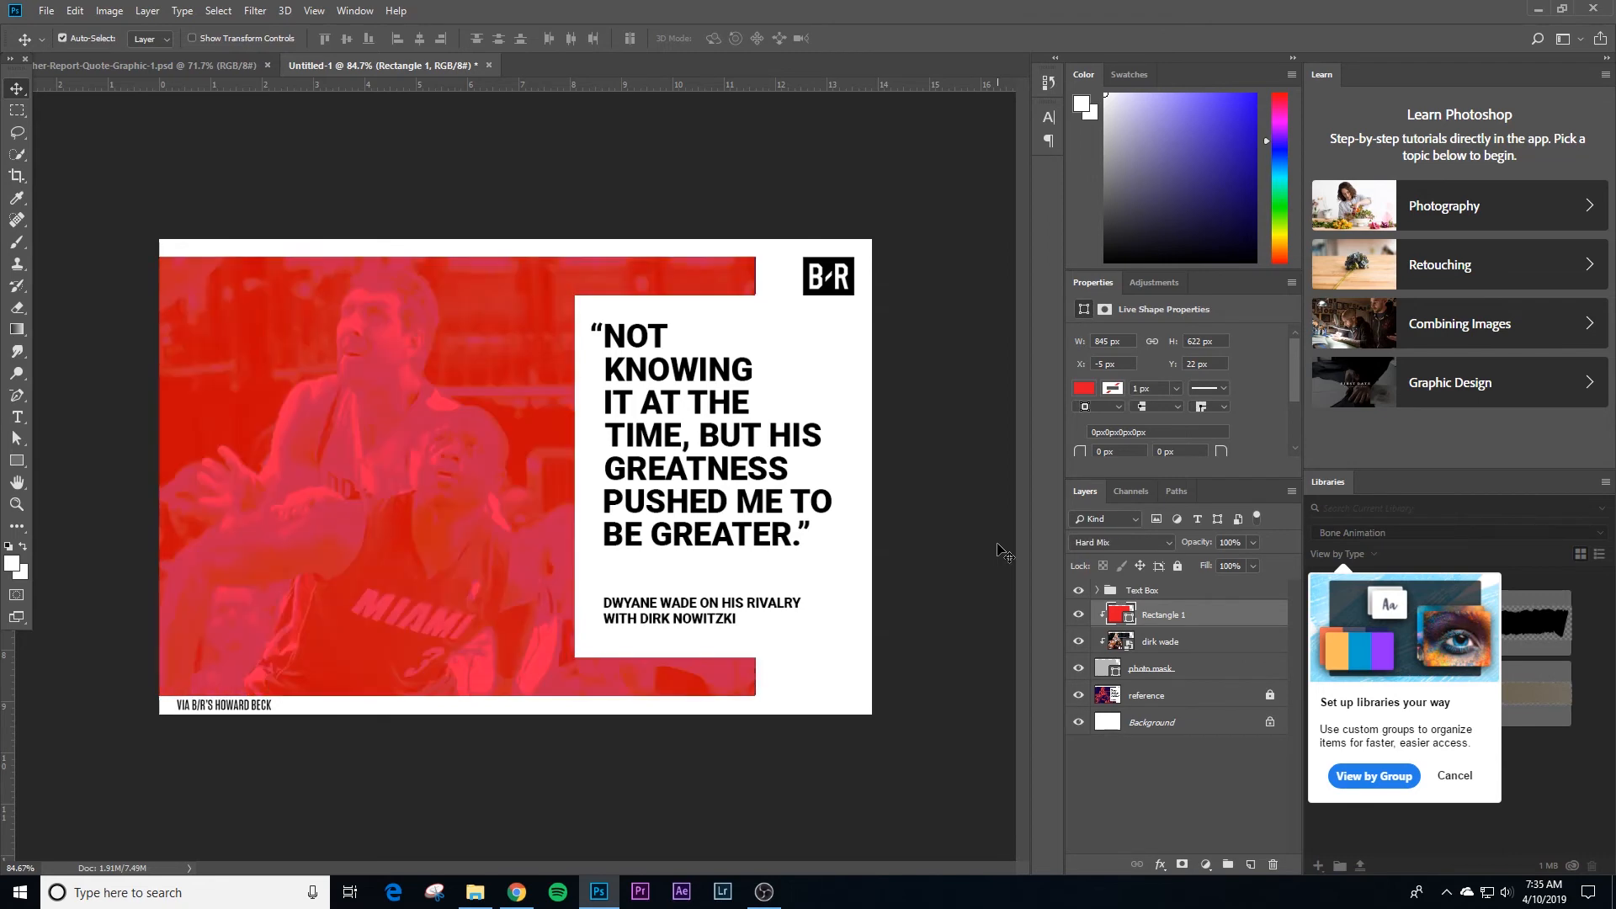
key("shift+plus")
key("shift+plus")
key("shift+plus")
key("shift+plus")
key("shift+plus")
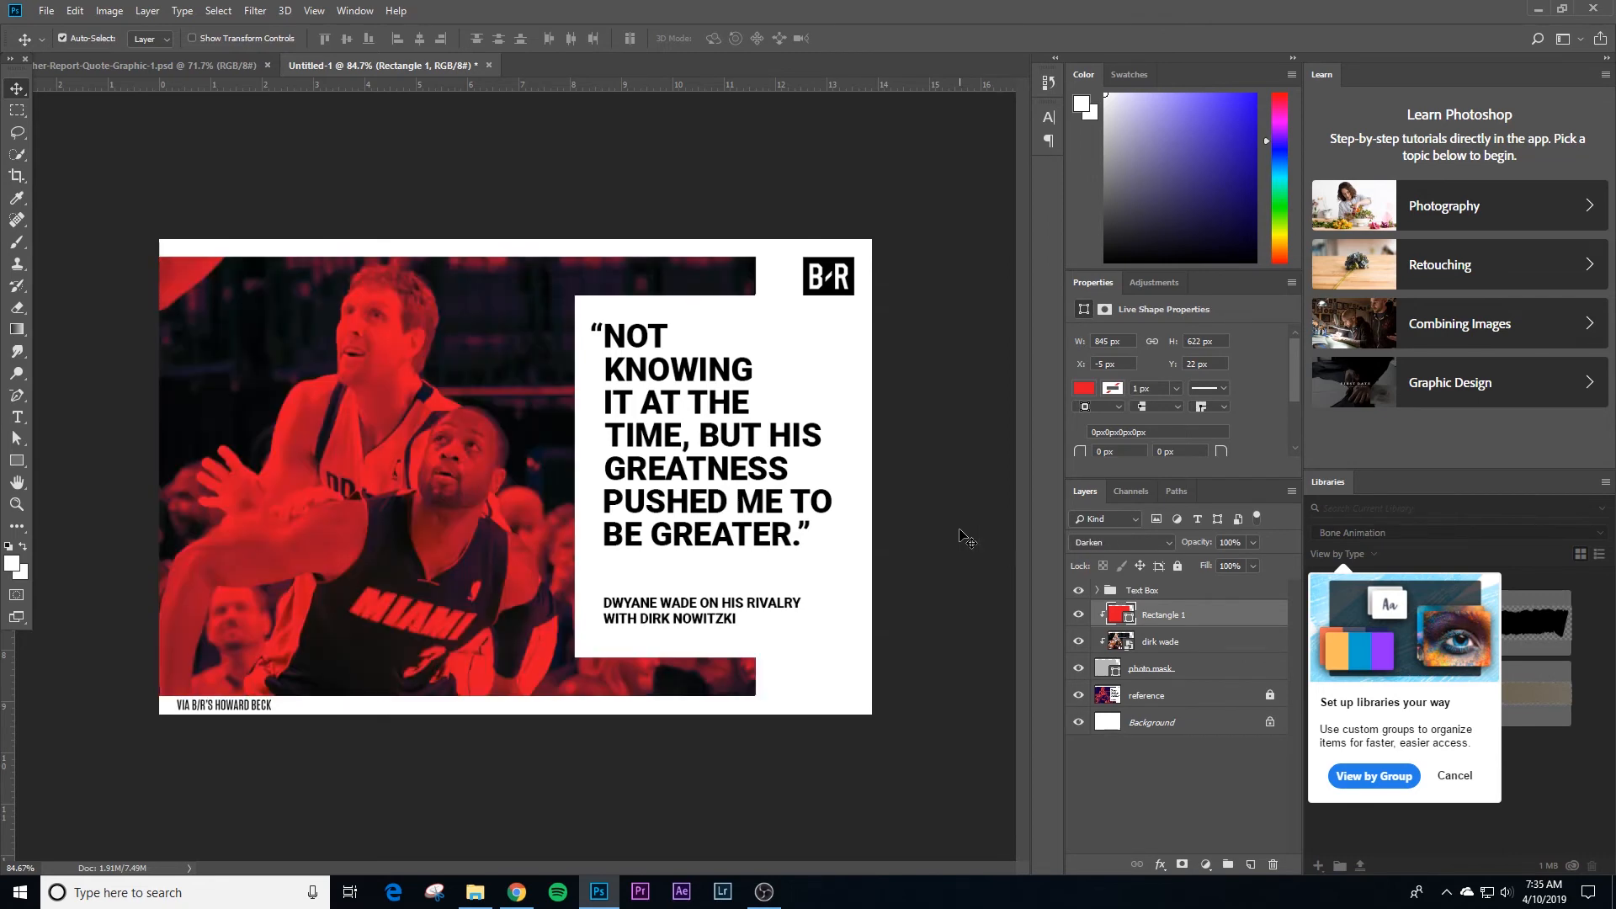
Step: Examine the reference's shadow and skin tones with the foreground colour picker while the rectangle, photo and mask layers are temporarily hidden
left_click(965, 539)
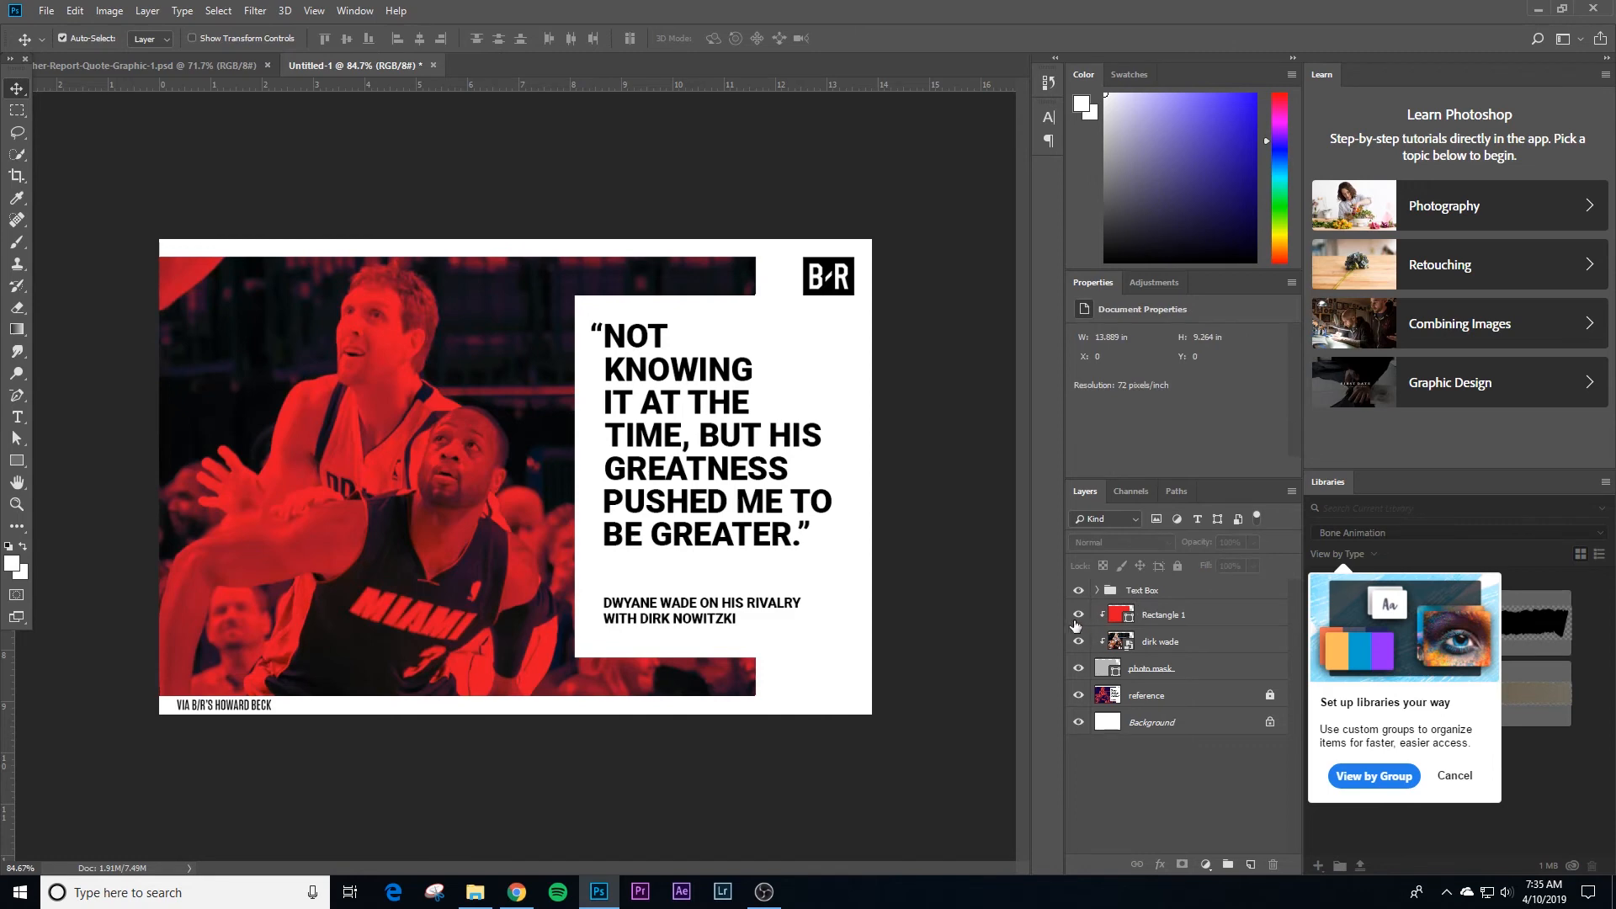
left_click_drag(1078, 669, 1085, 626)
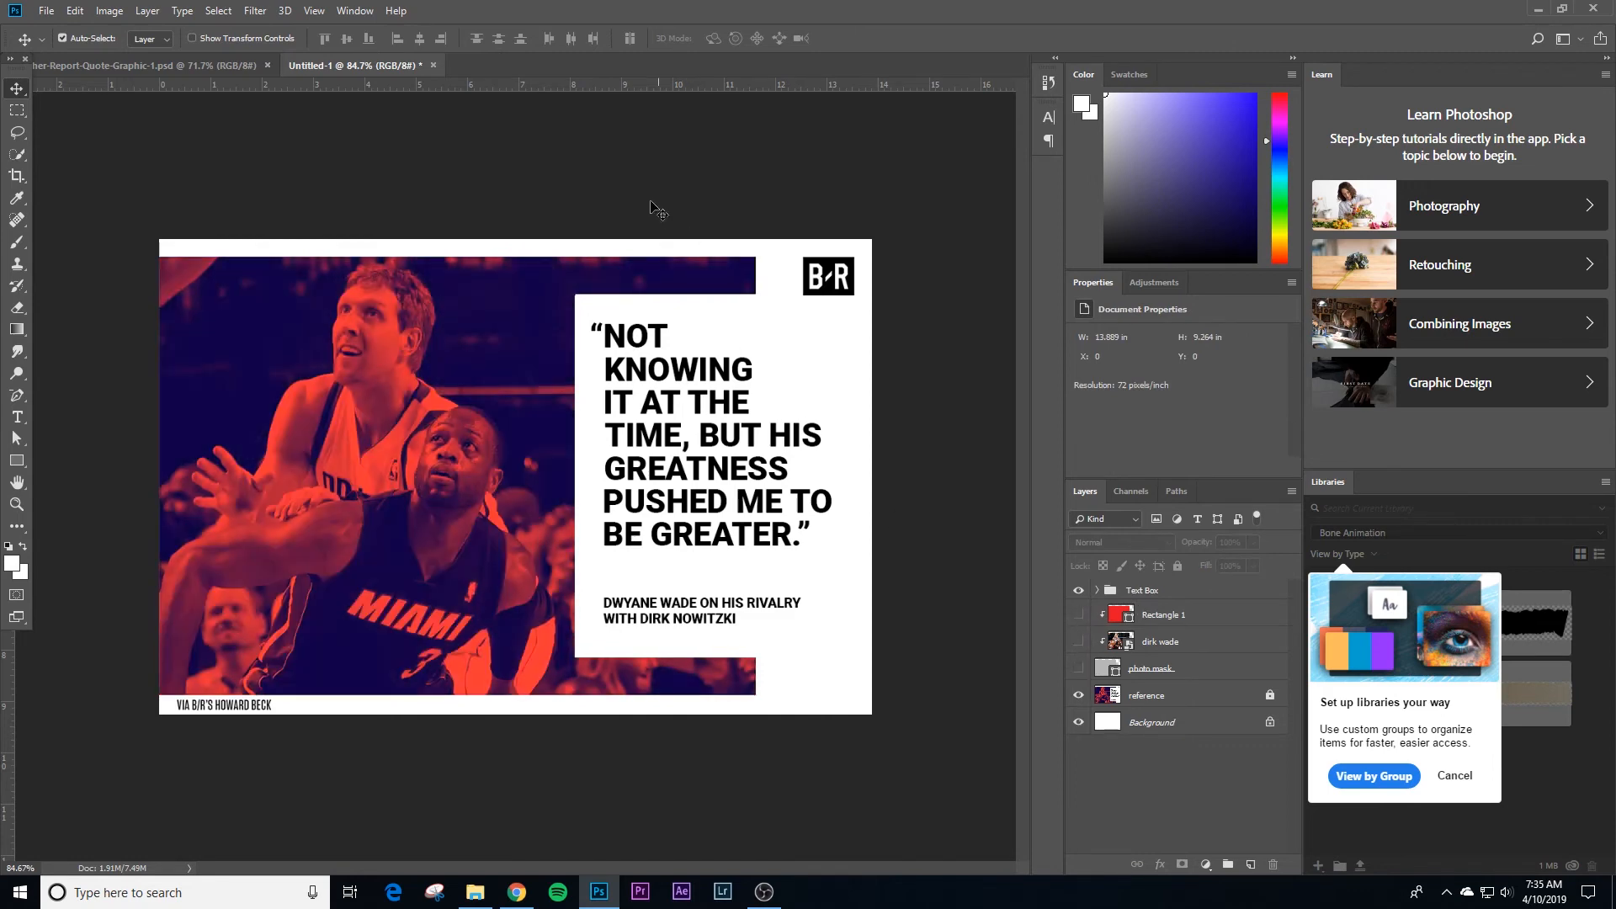
left_click(11, 562)
left_click(397, 547)
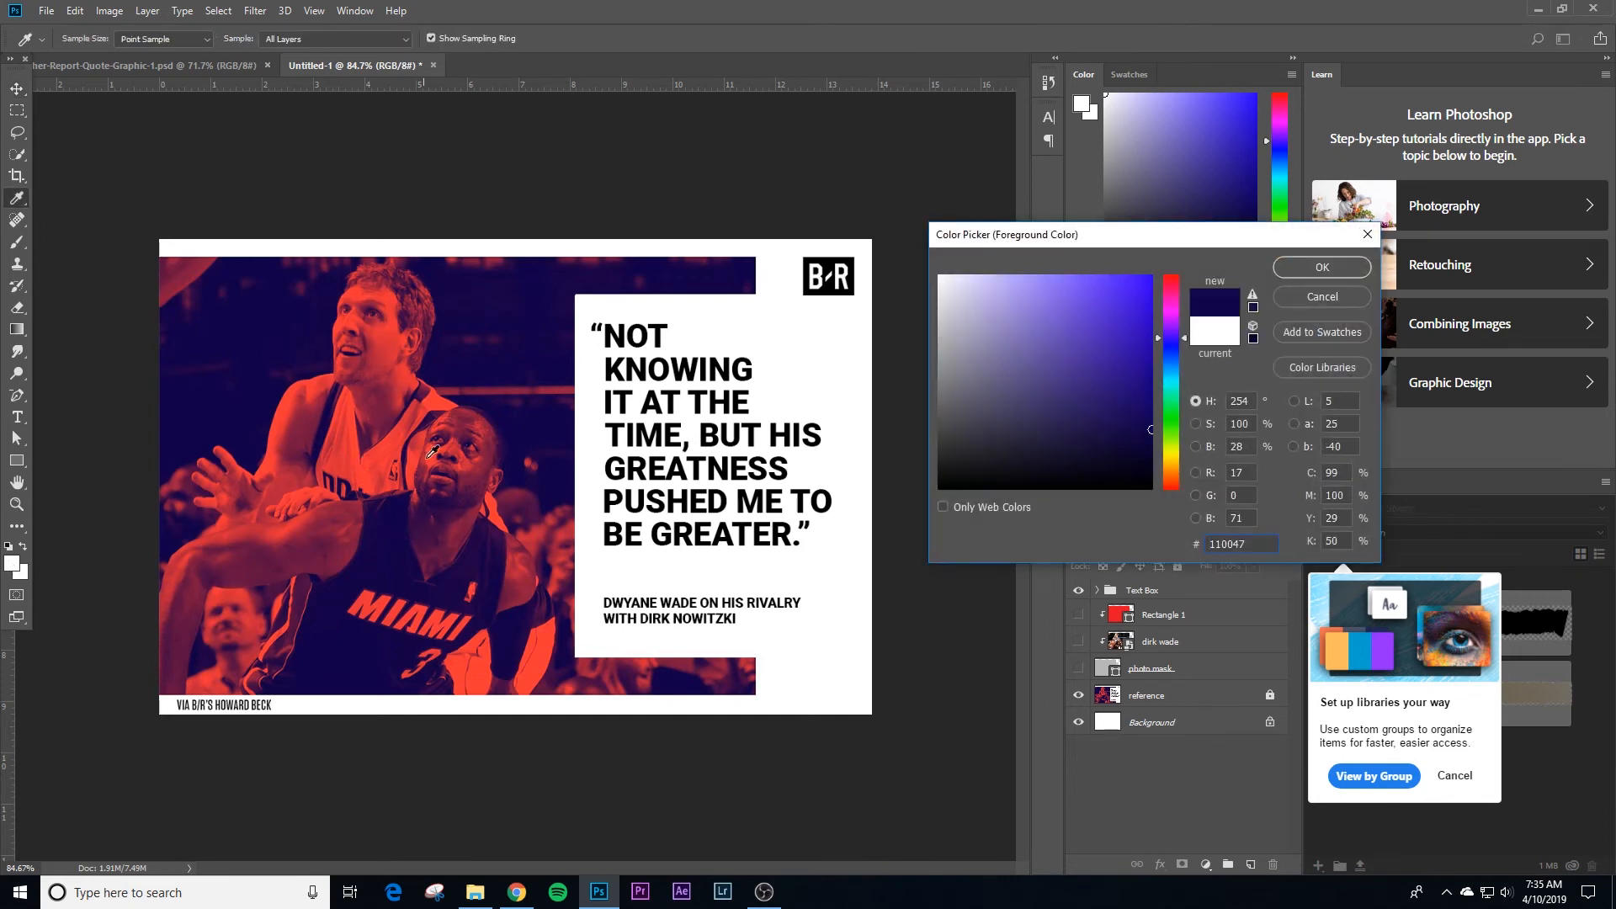
left_click(389, 351)
left_click(440, 532)
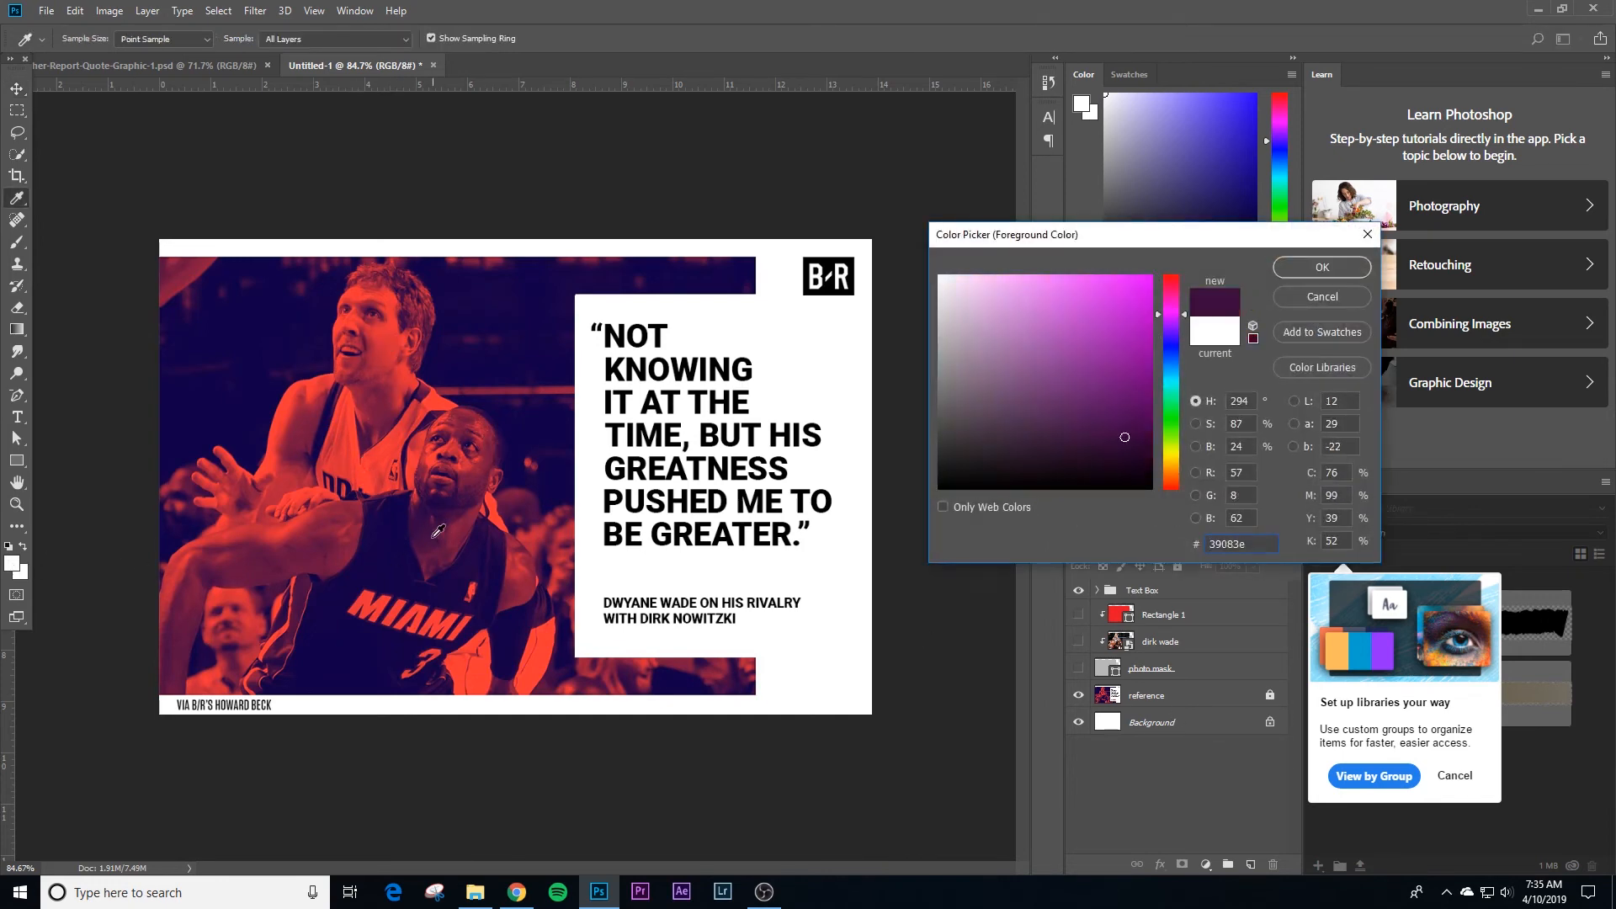
left_click(433, 527)
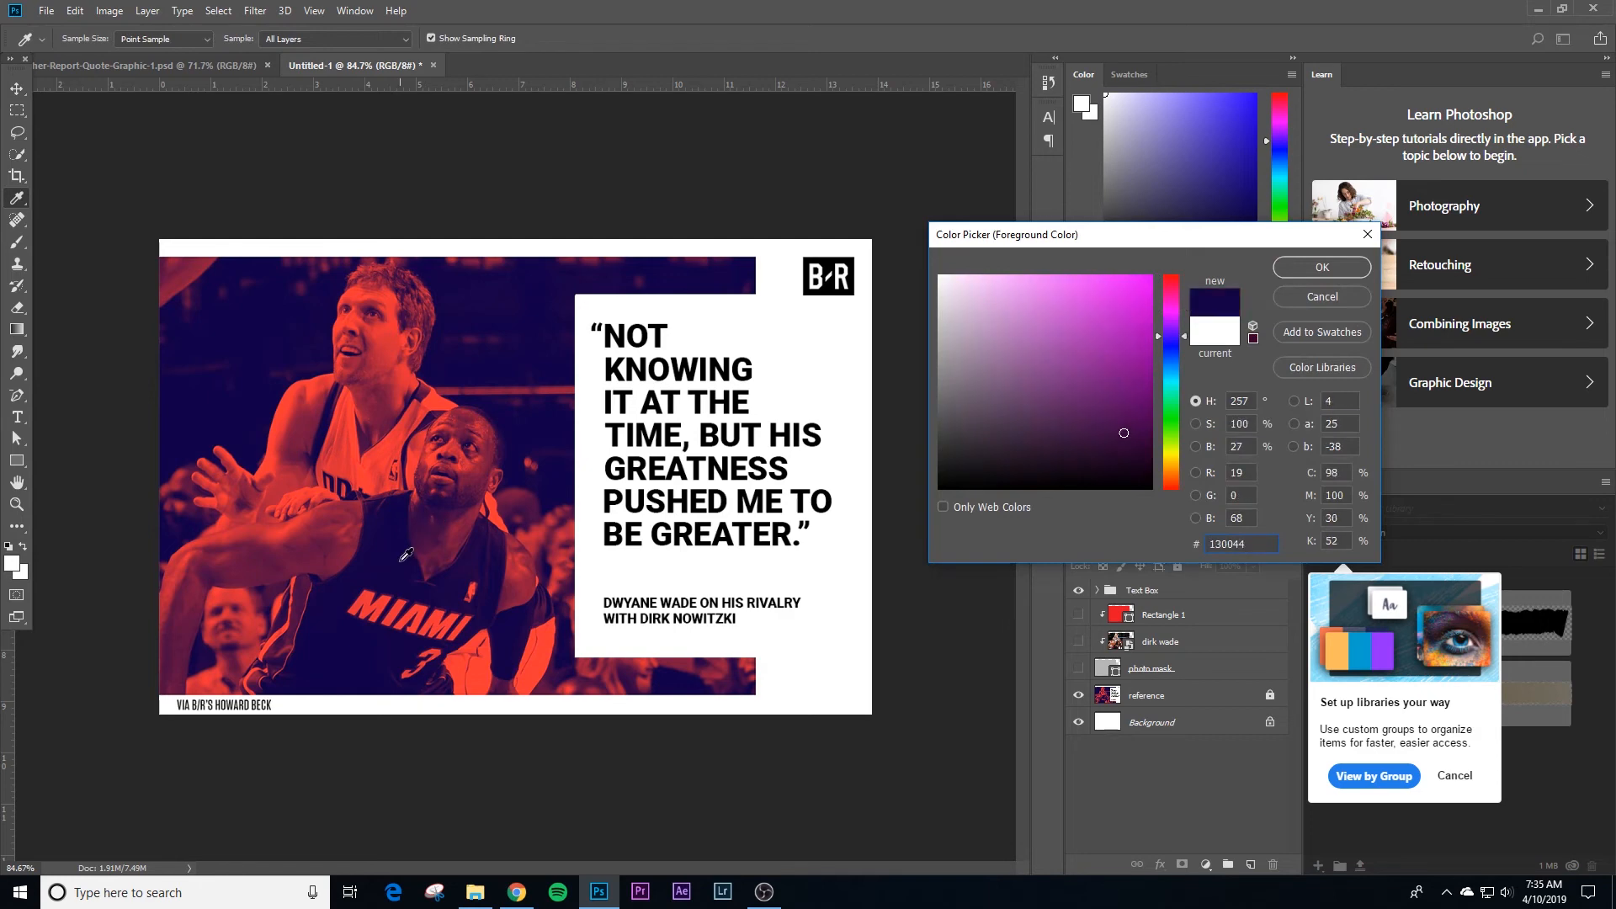
left_click(536, 310)
left_click(1305, 298)
left_click_drag(1078, 668, 1078, 617)
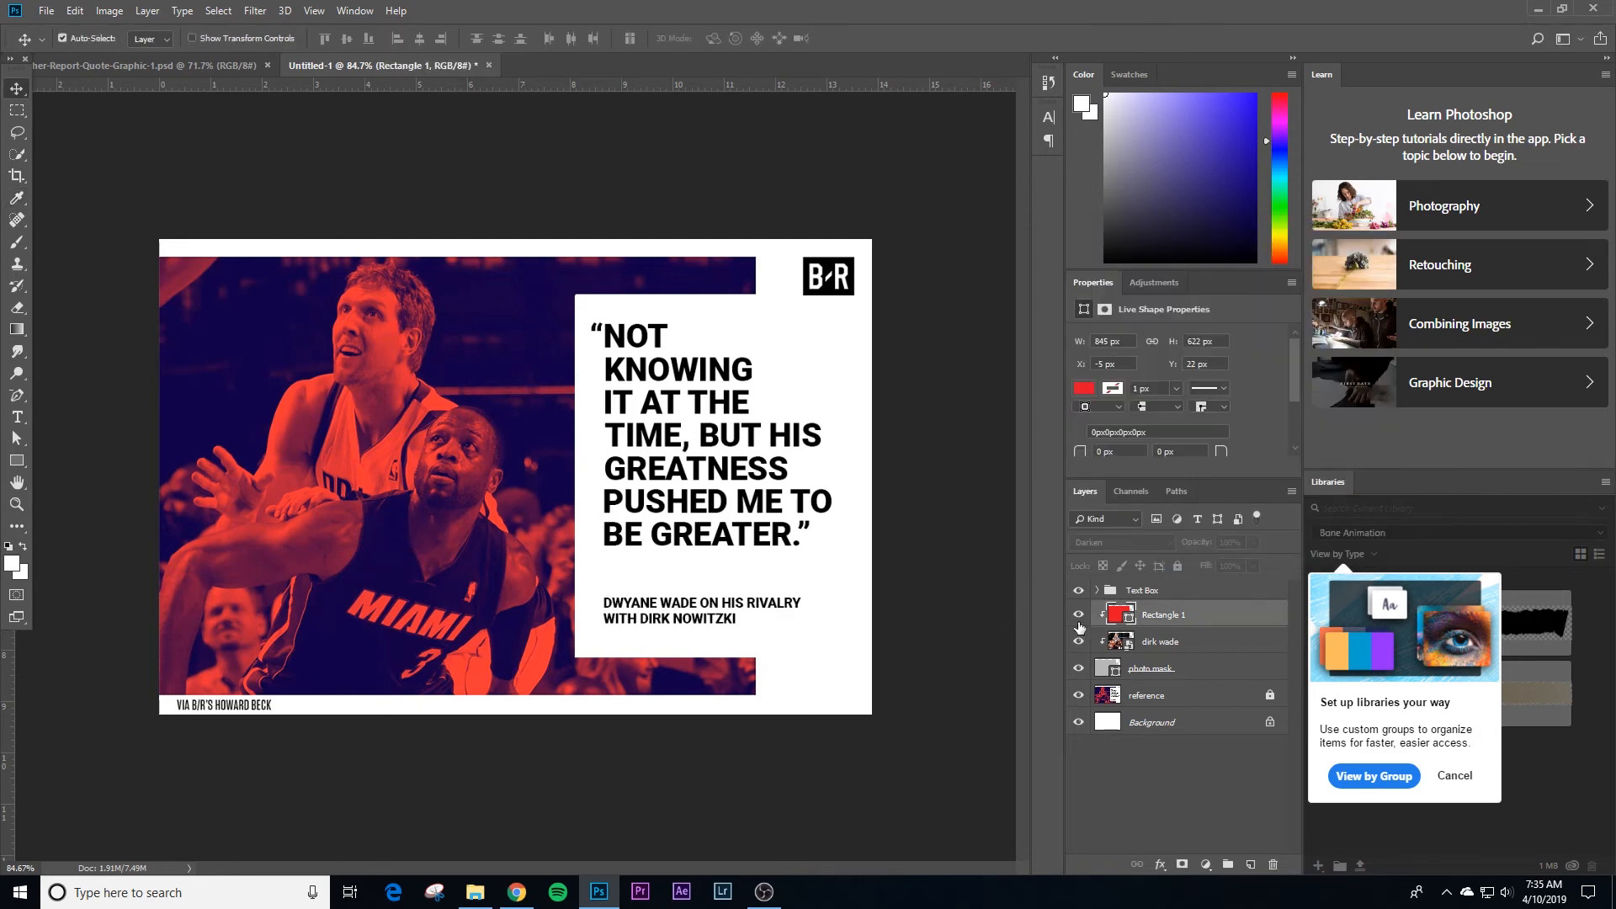
left_click(956, 539)
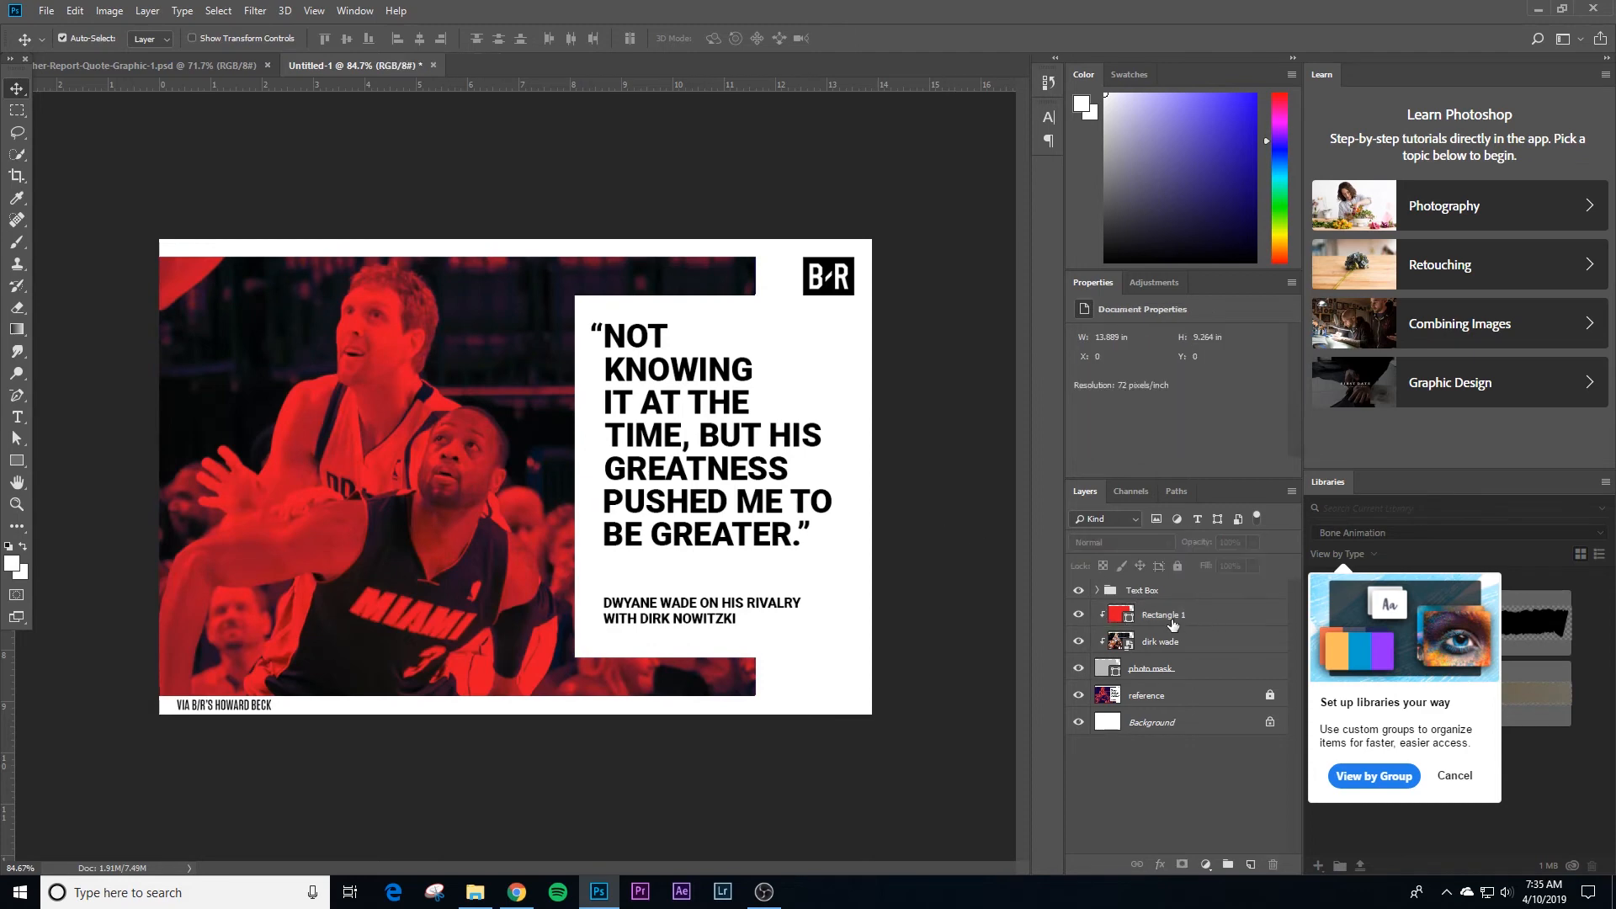
left_click(1166, 619)
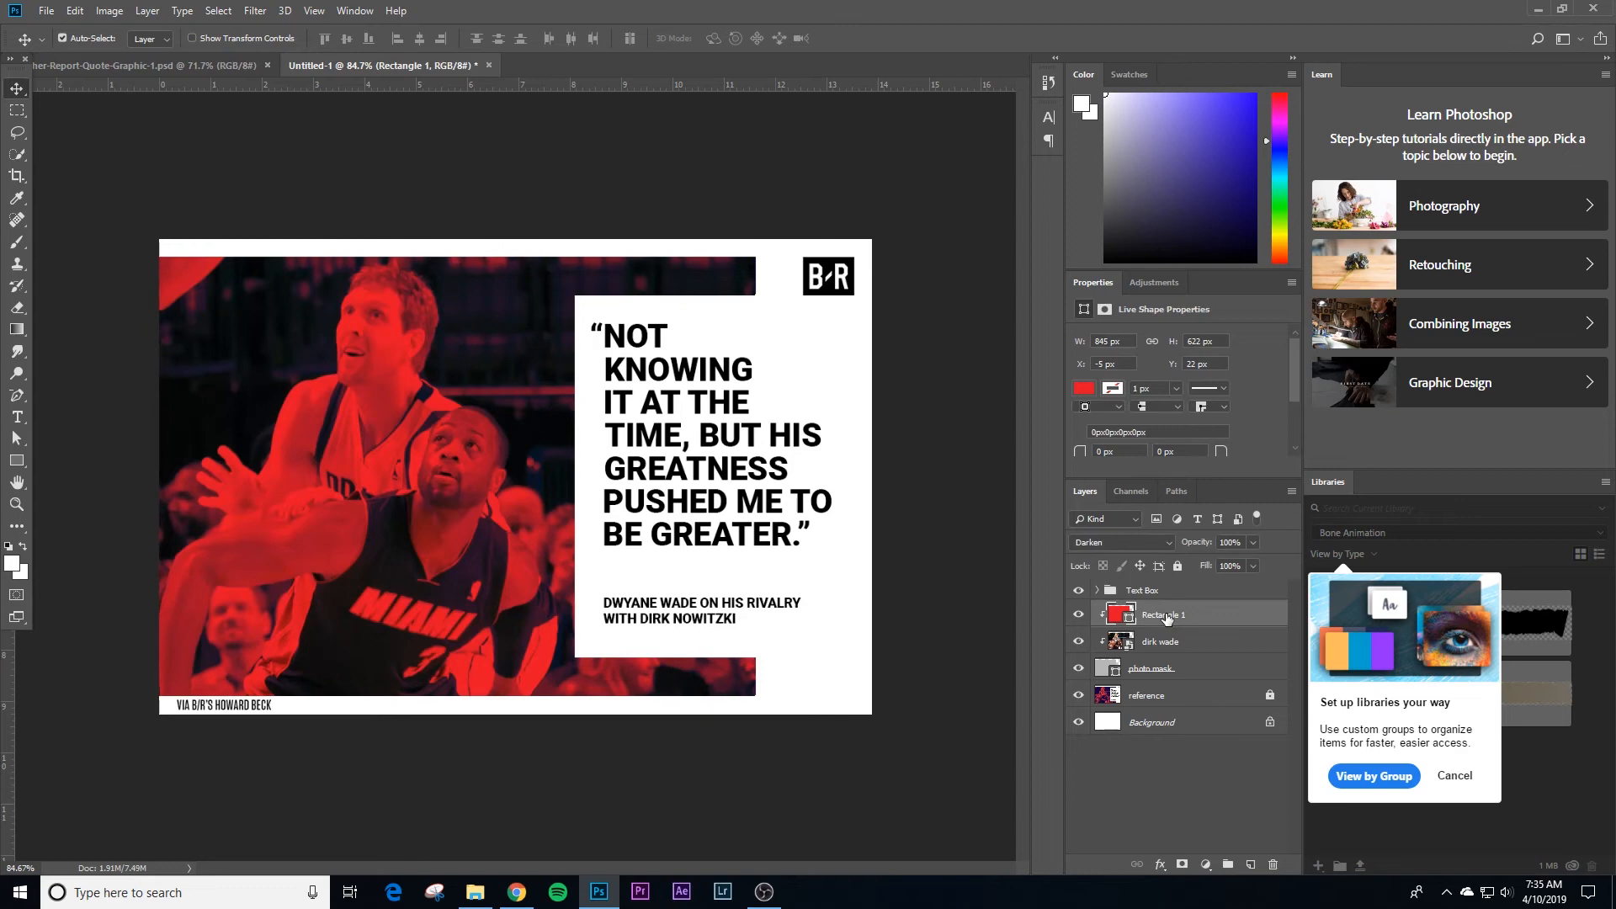
key("Delete")
left_click(1208, 863)
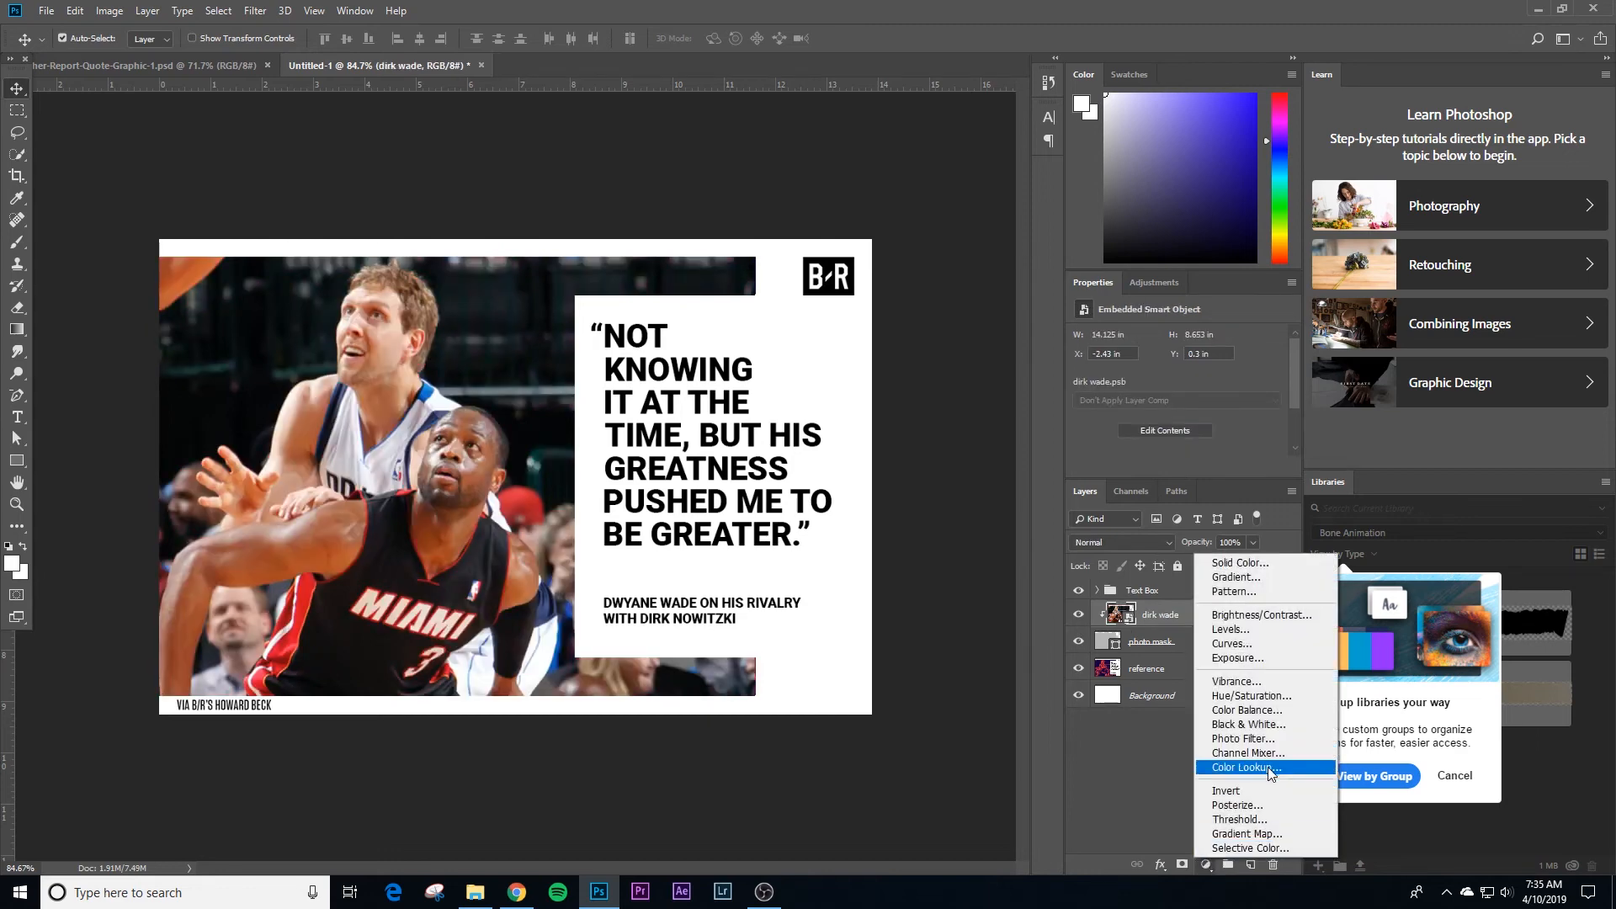
left_click(1257, 831)
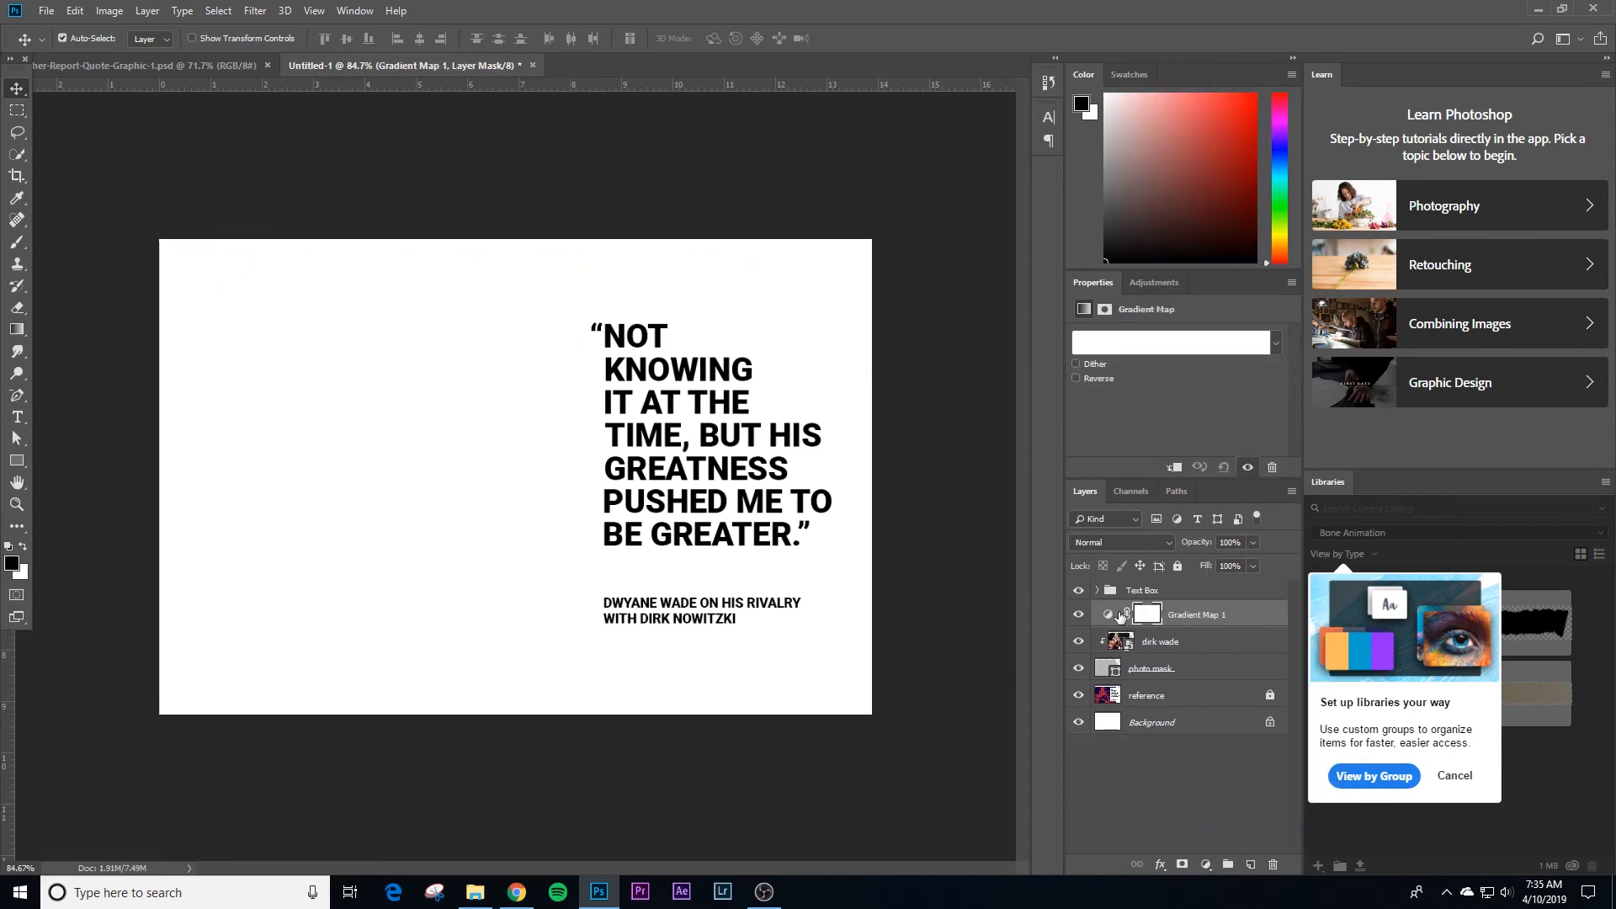
Step: Apply the Red, Green preset to the gradient map and recolour its shadow stop to dark blue #080548
left_click(1147, 345)
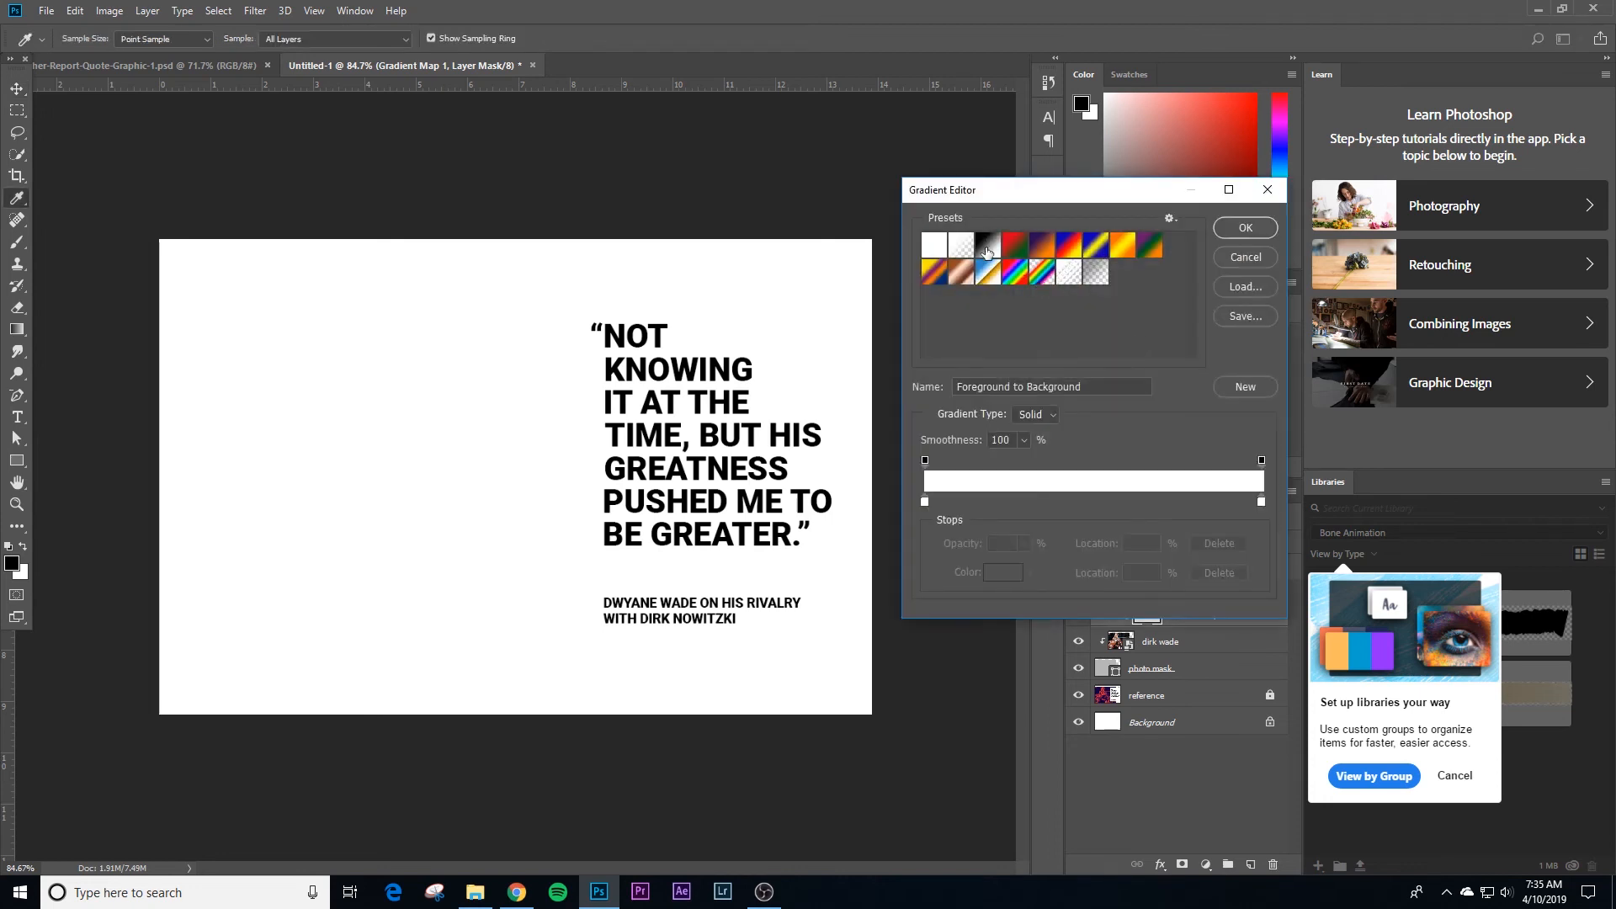
left_click(1018, 247)
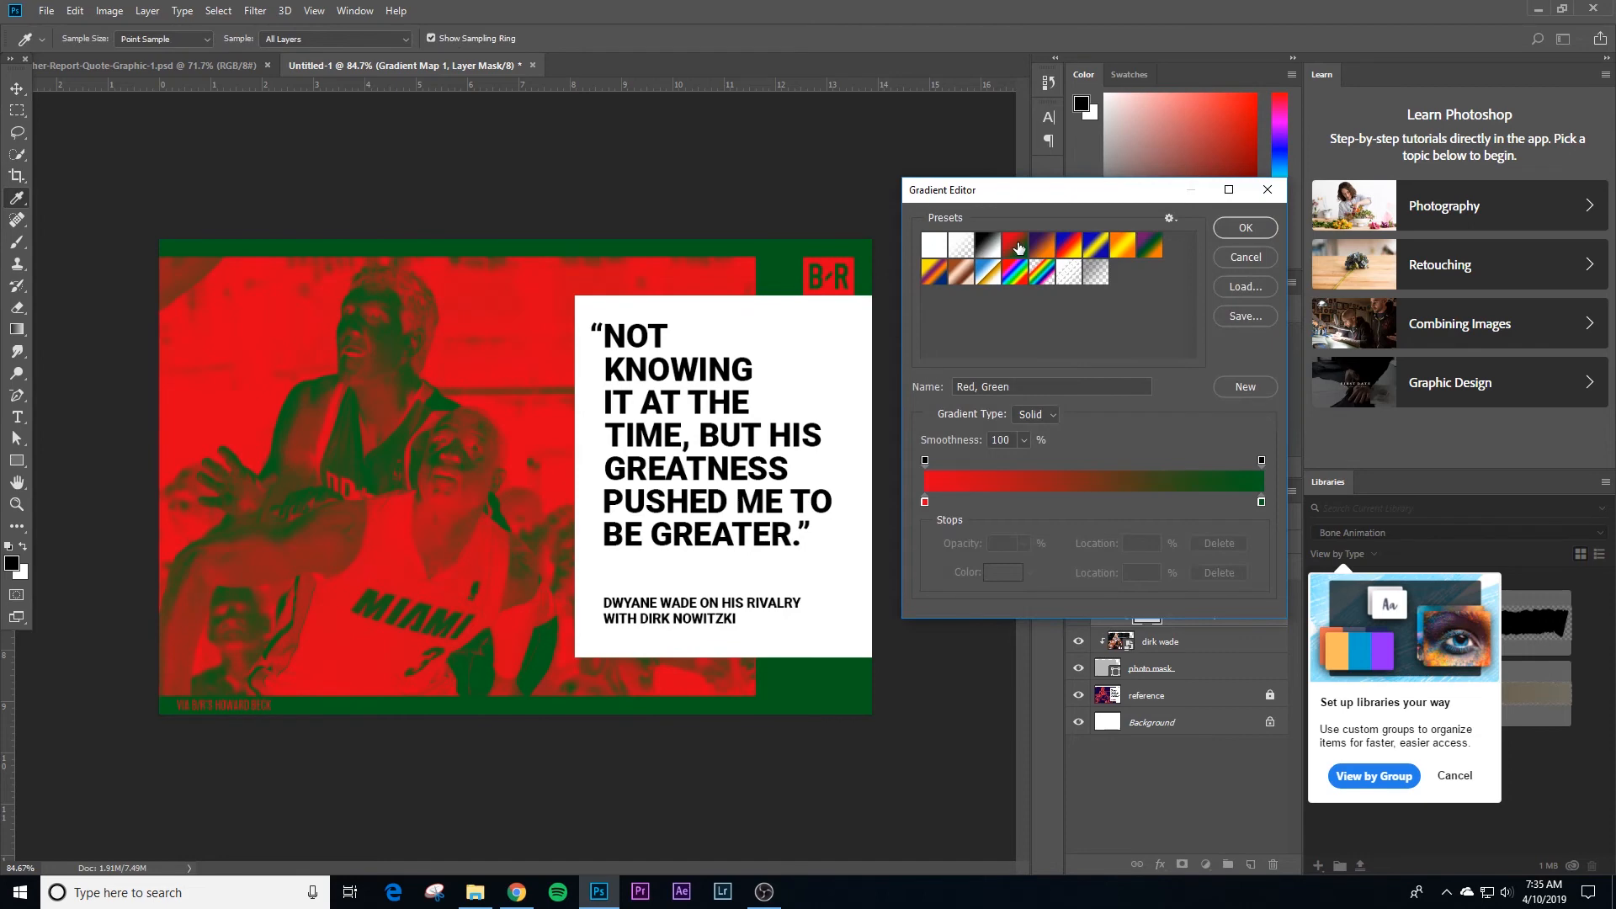
double_click(925, 502)
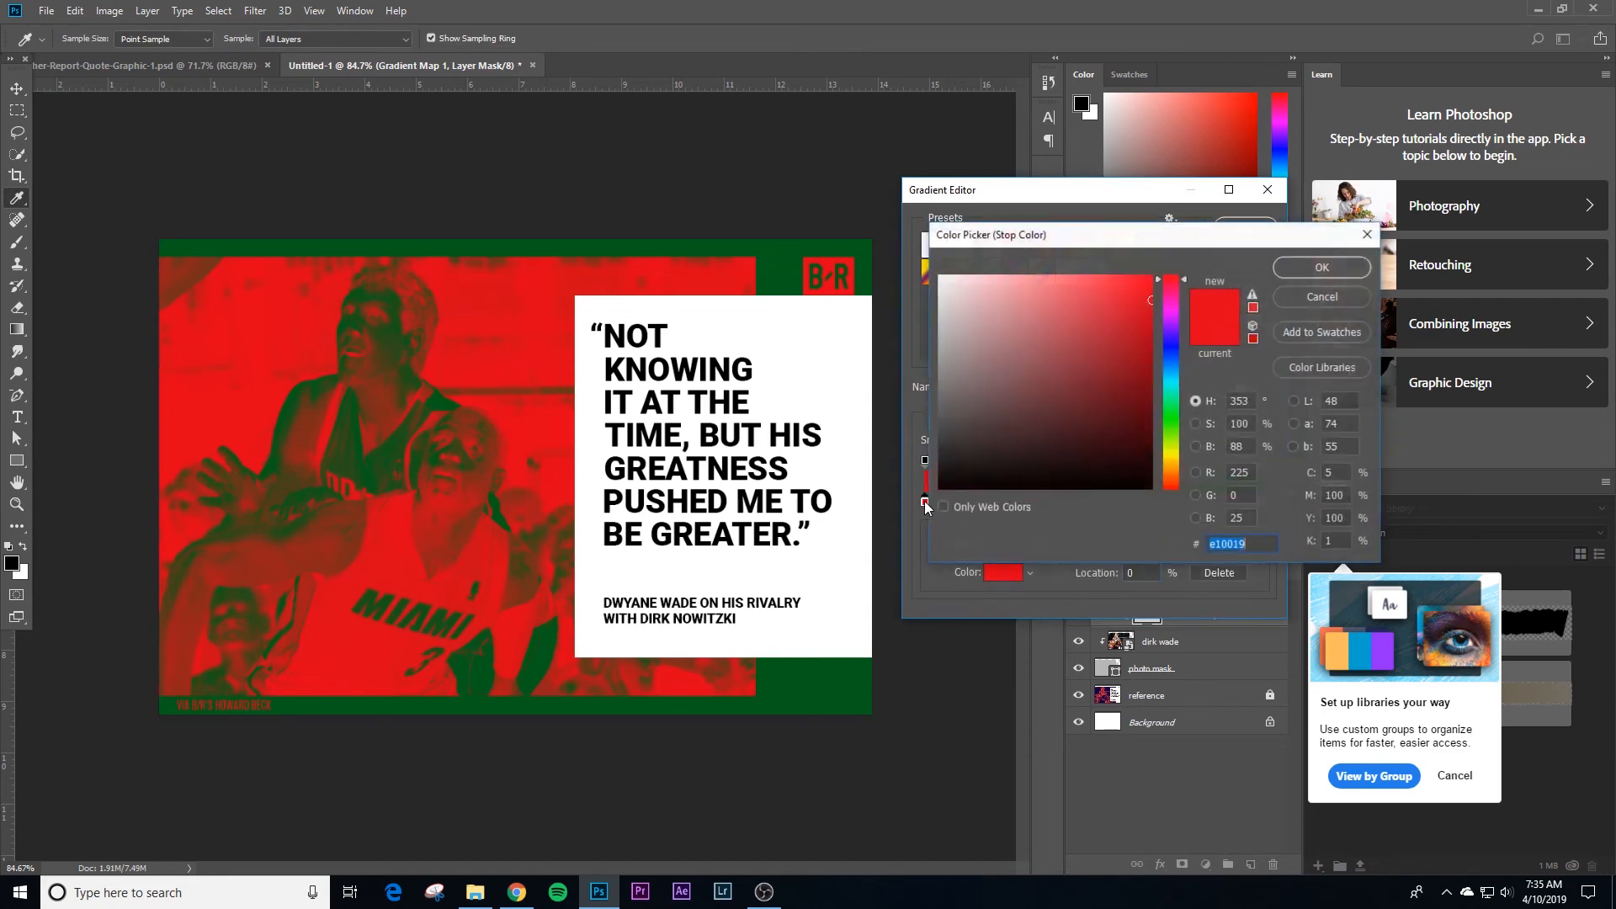
left_click(1178, 345)
mouse_move(1142, 372)
left_mouse_down()
mouse_move(1165, 464)
mouse_move(1140, 430)
left_mouse_up()
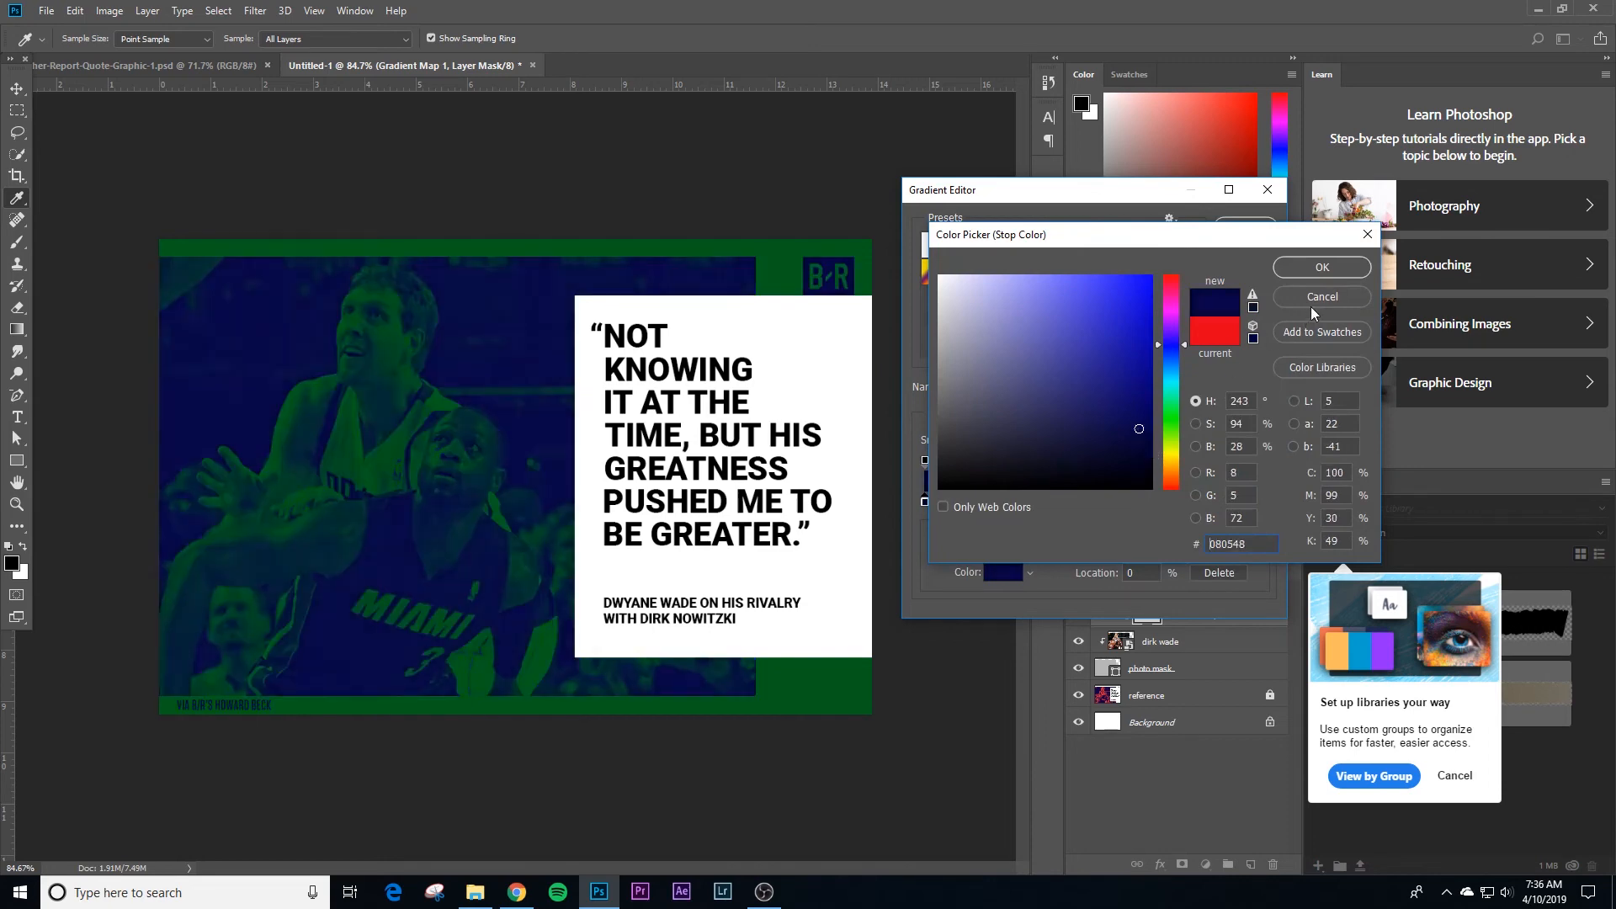
left_click(1323, 268)
Step: Recolour the gradient map's highlight stop to red #e22424 and apply the edited gradient
double_click(1261, 502)
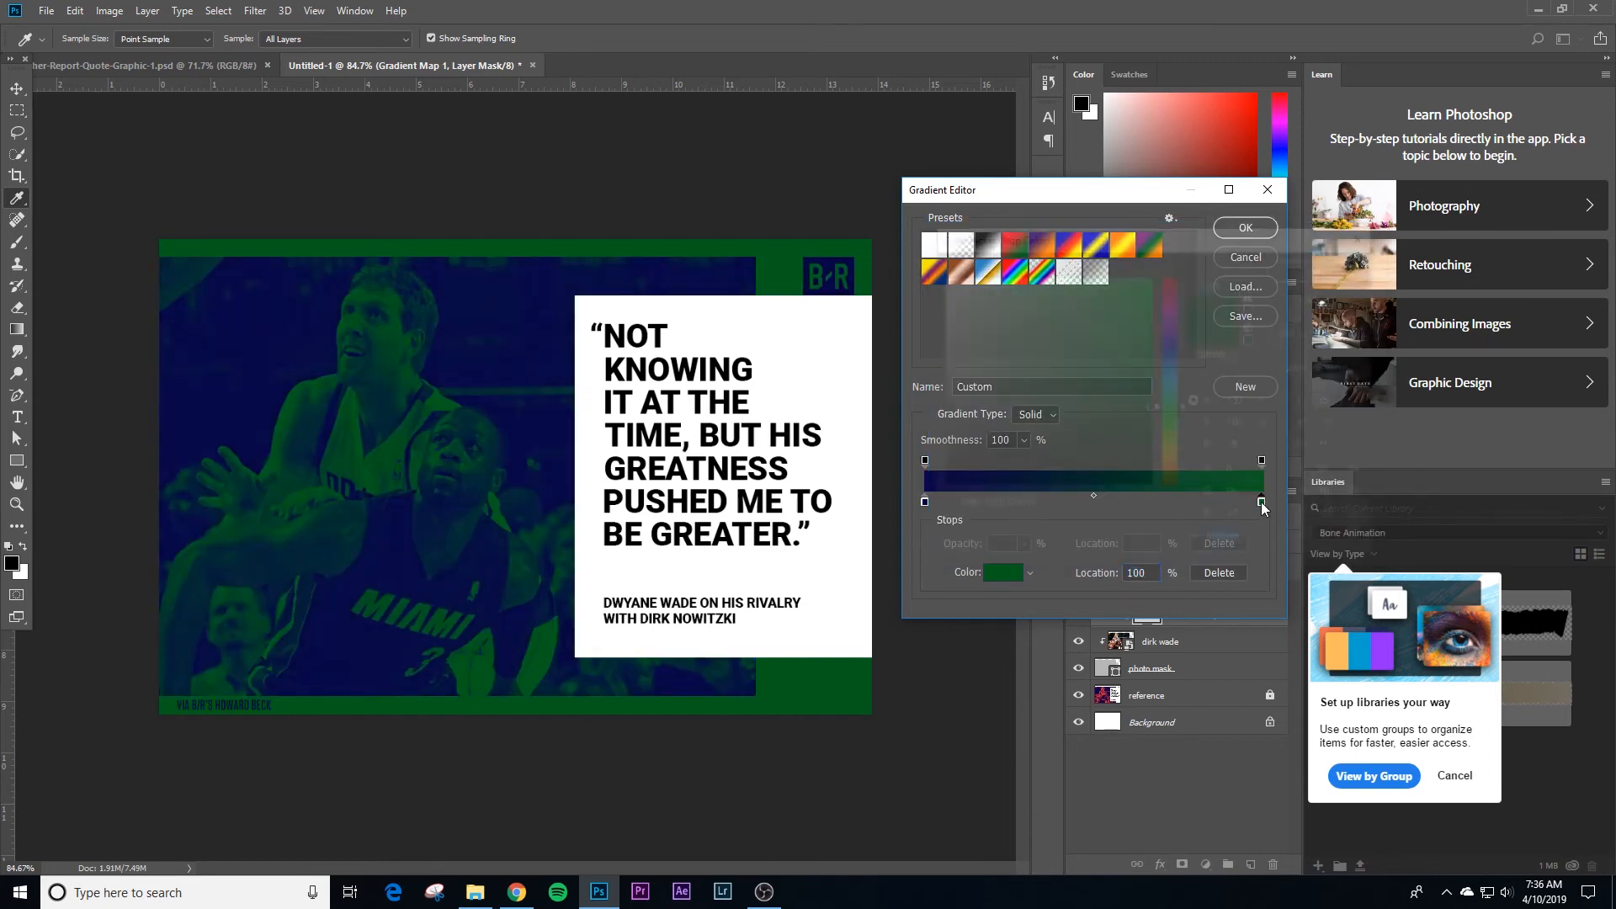
left_click_drag(1177, 303, 1175, 256)
left_click_drag(1128, 327, 1118, 300)
left_click(1288, 266)
left_click(1252, 234)
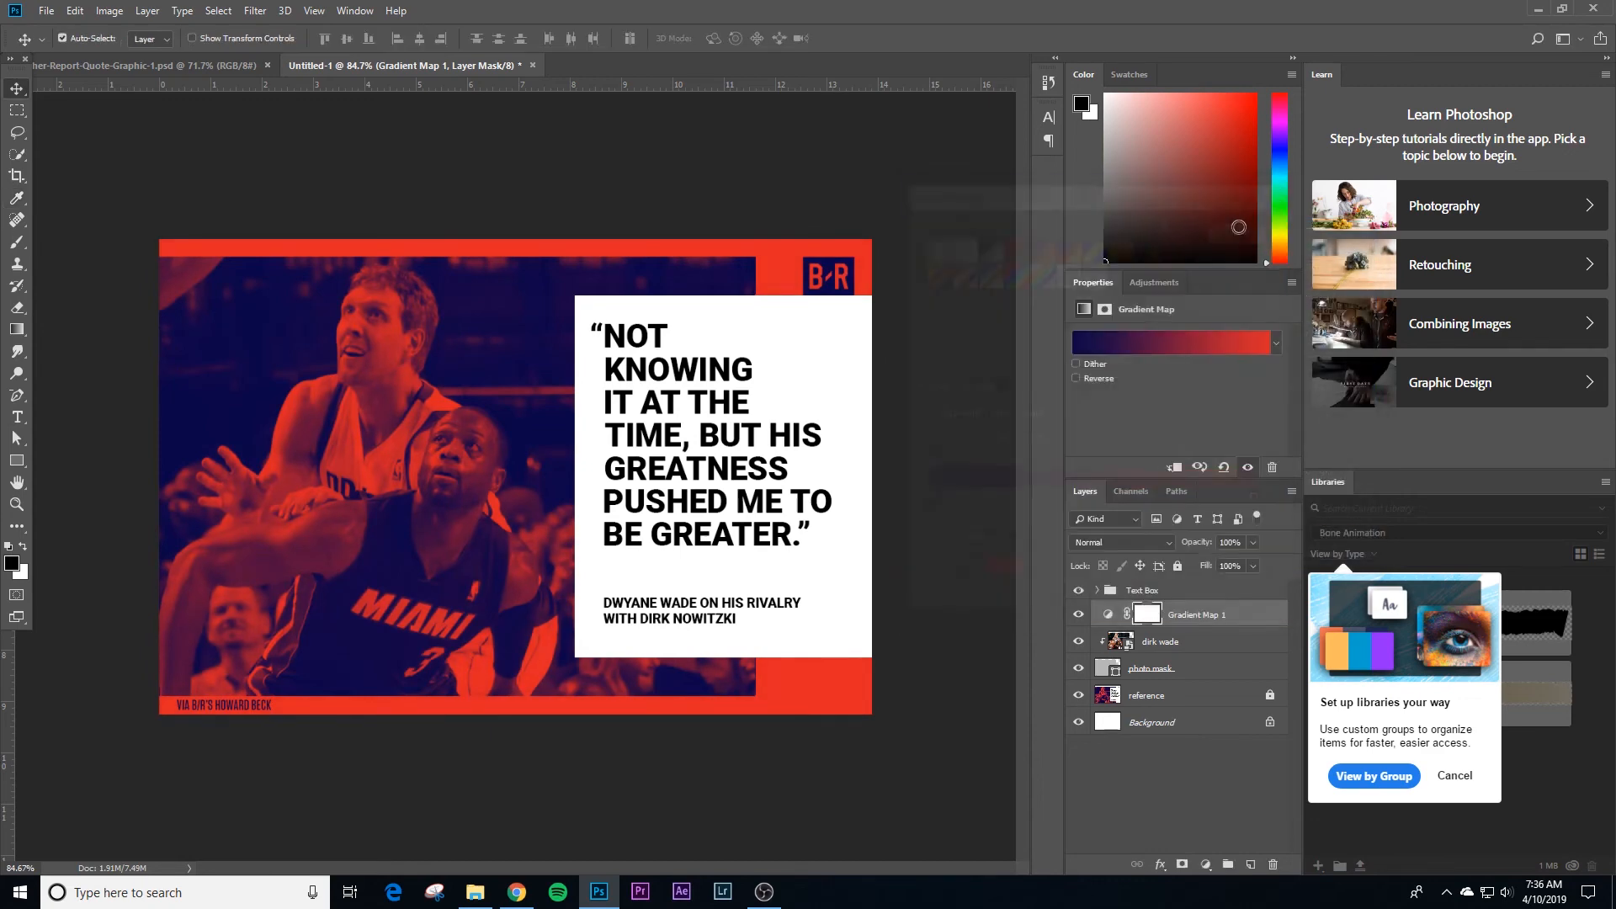
Step: Clip the Gradient Map layer to the masked photo and compare it with the reference by briefly hiding the gradient, photo and mask layers
left_click(433, 179)
left_click(1188, 624)
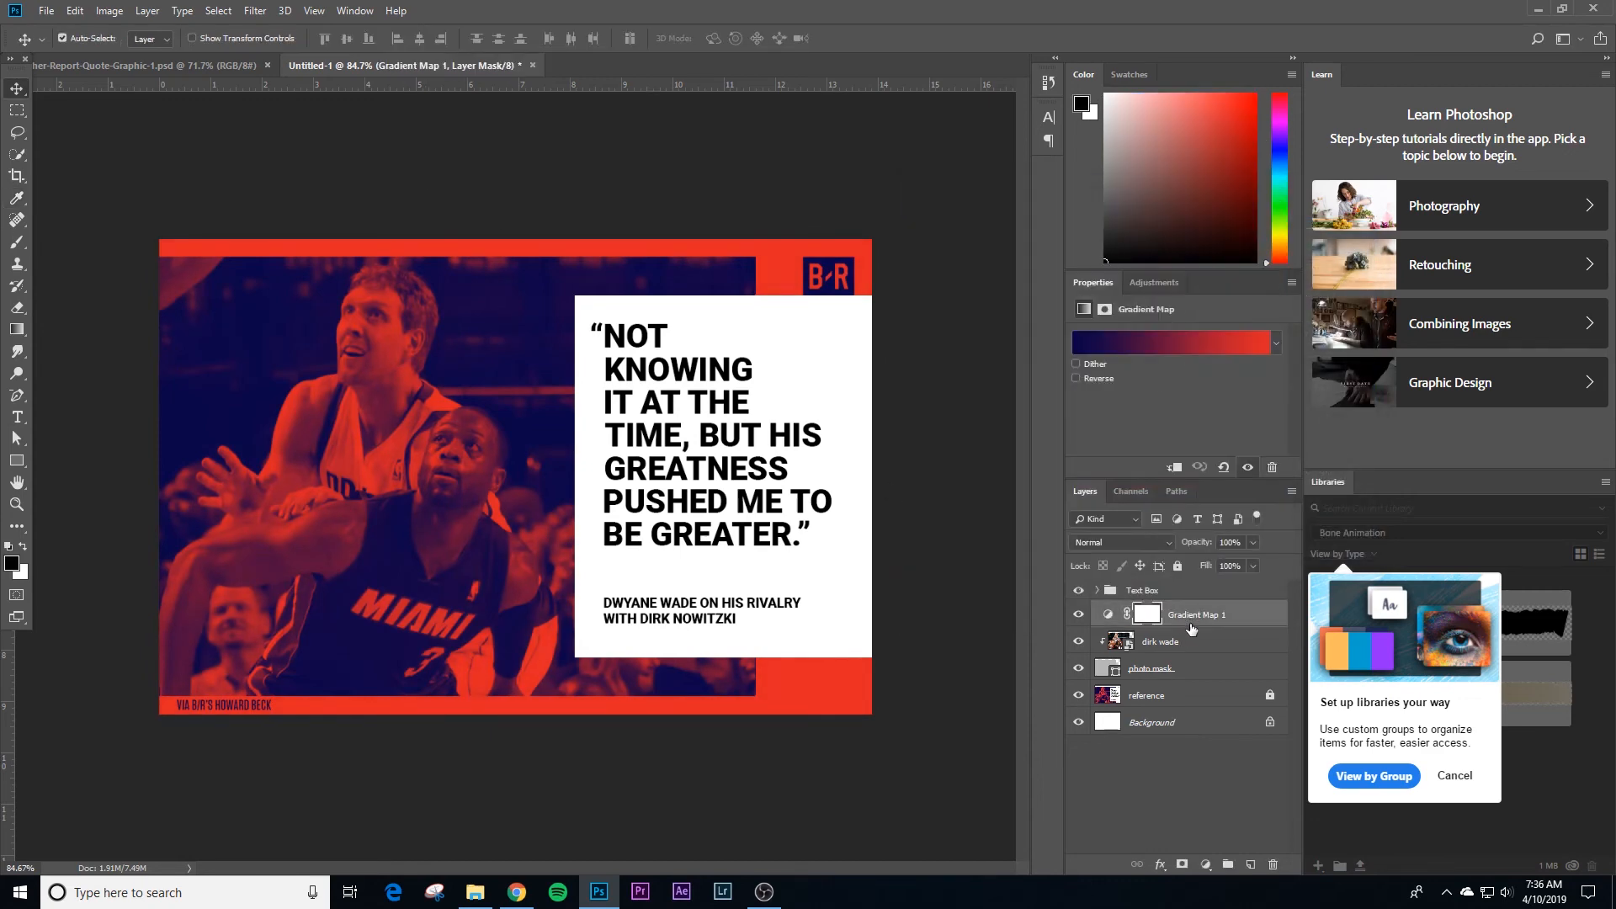
left_click(1176, 628, "alt")
left_click(960, 531)
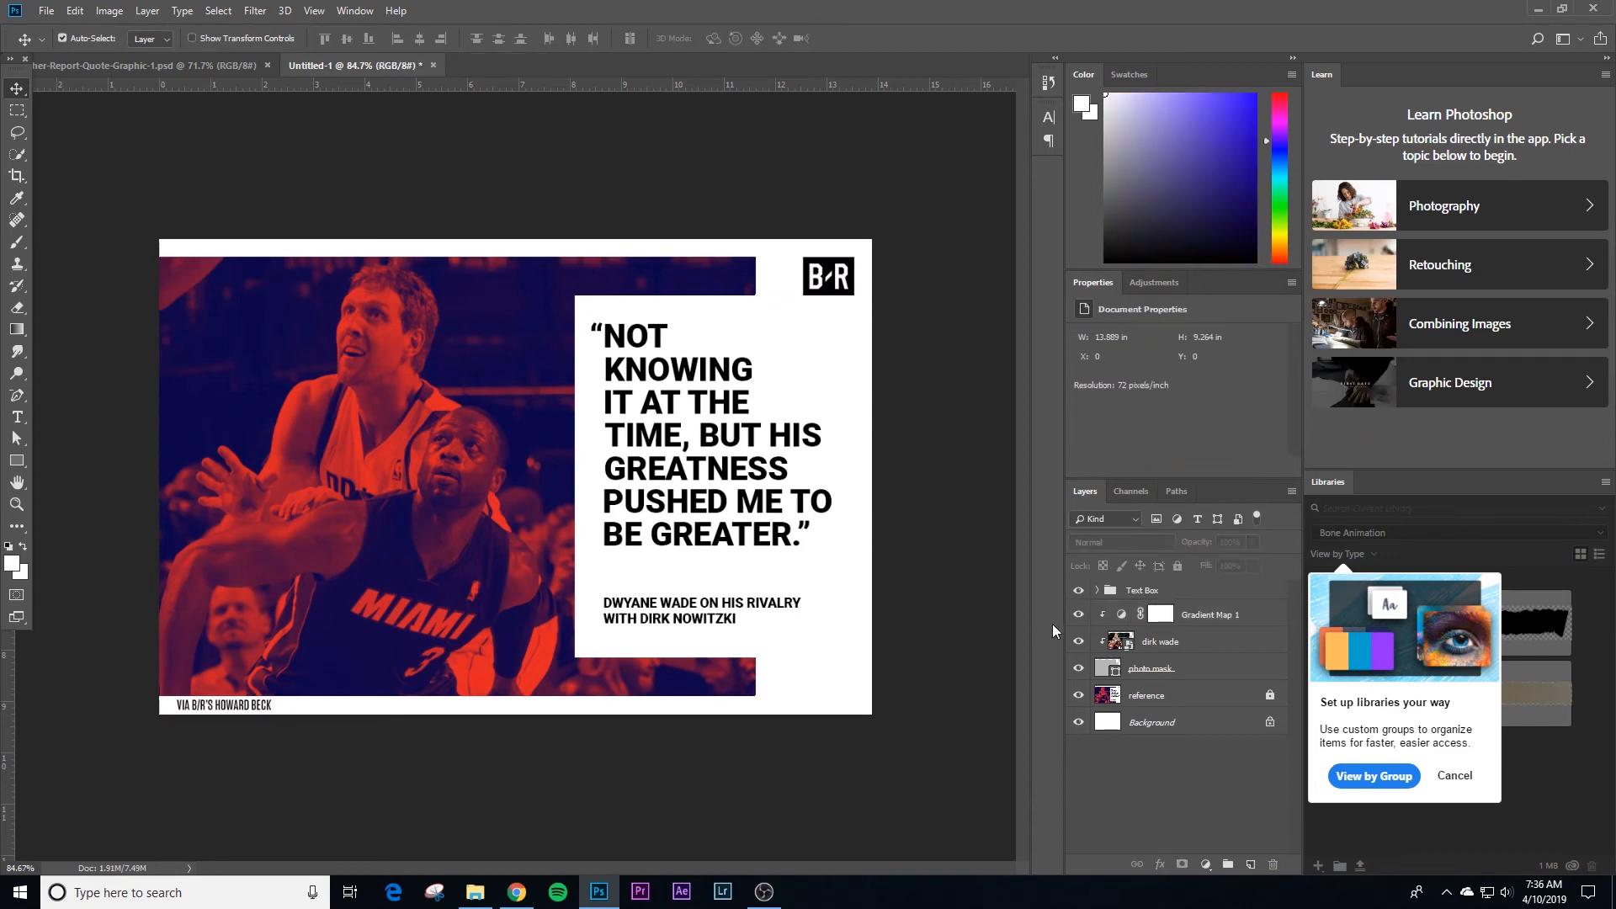
left_click_drag(1080, 671, 1080, 614)
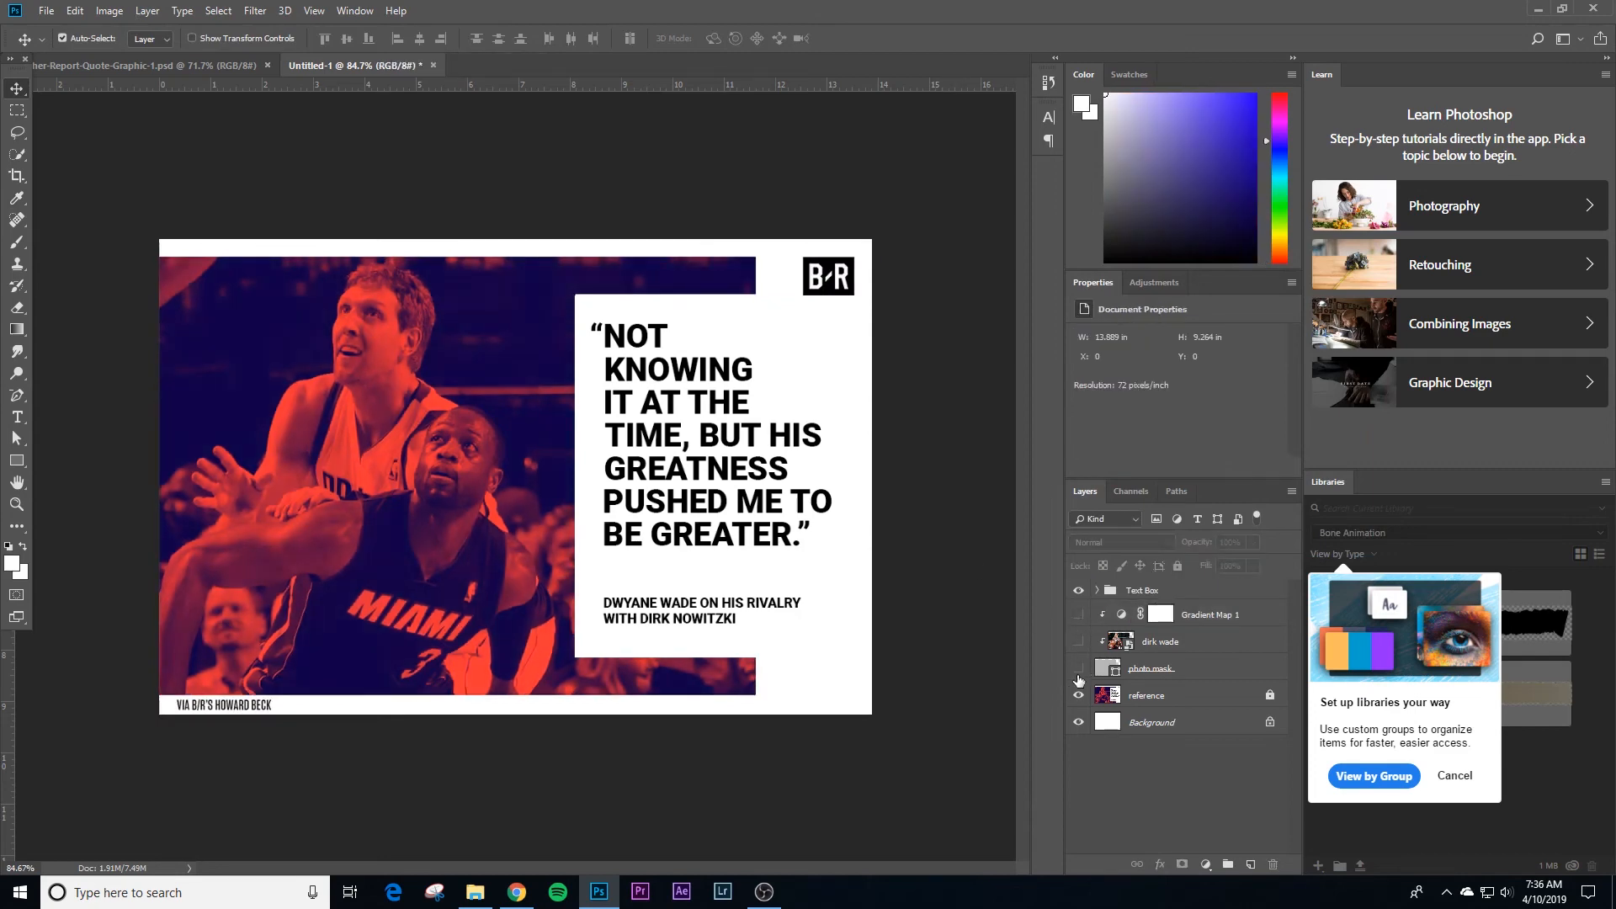
left_click_drag(1079, 668, 1082, 630)
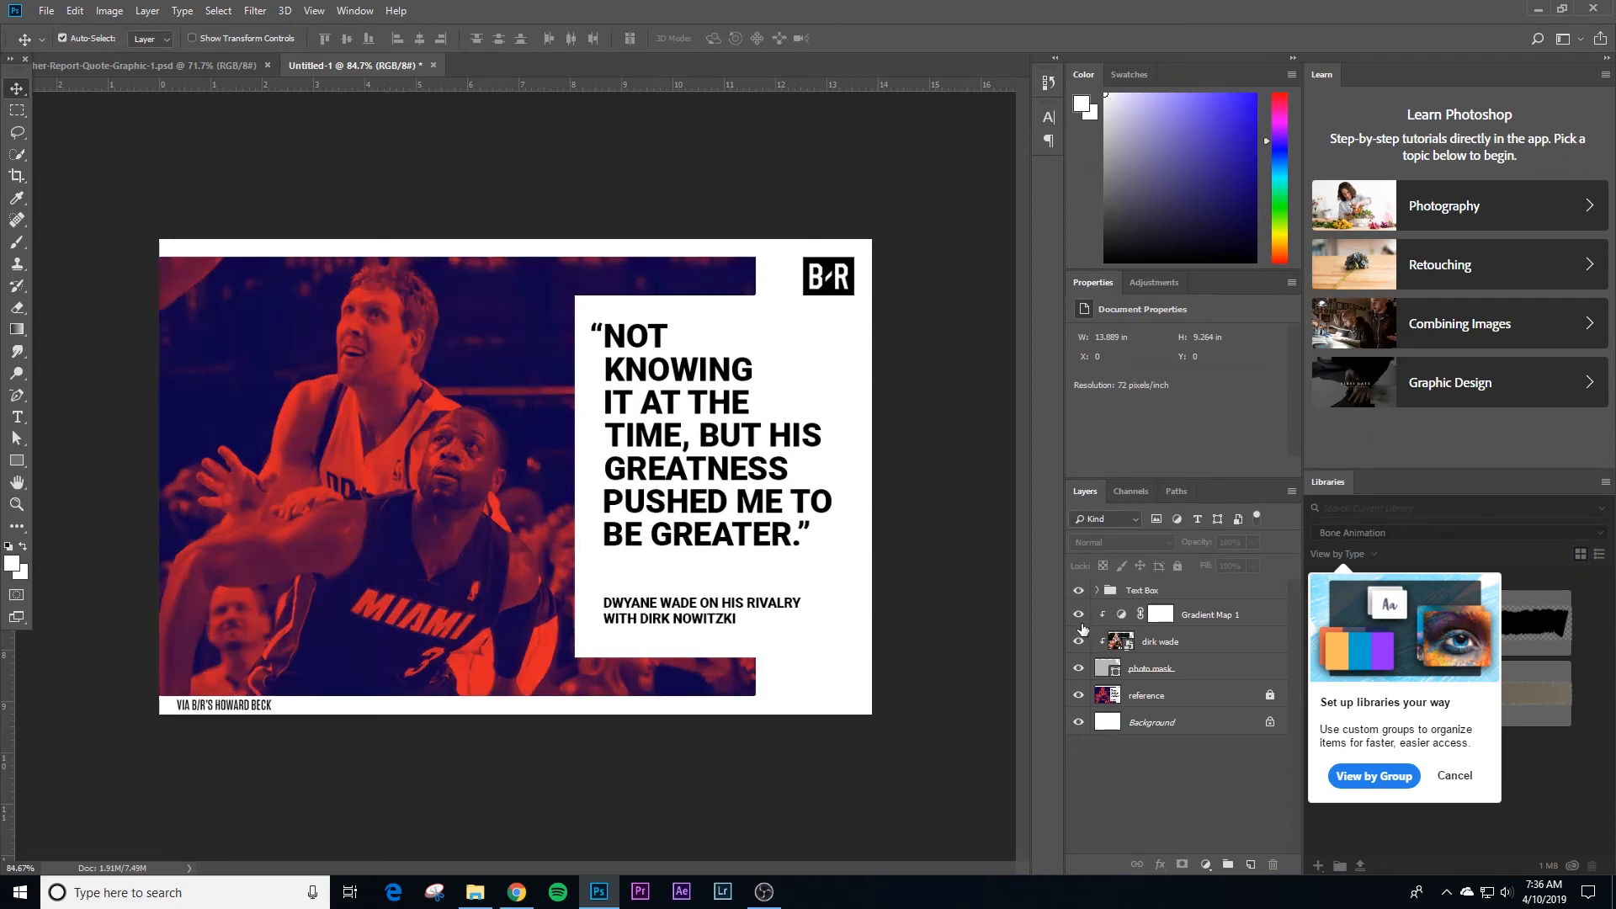
Step: Lighten the gradient map's highlight stop to red #ef3030 and compare the duotone with the reference
left_click(1161, 613)
left_click(1176, 347)
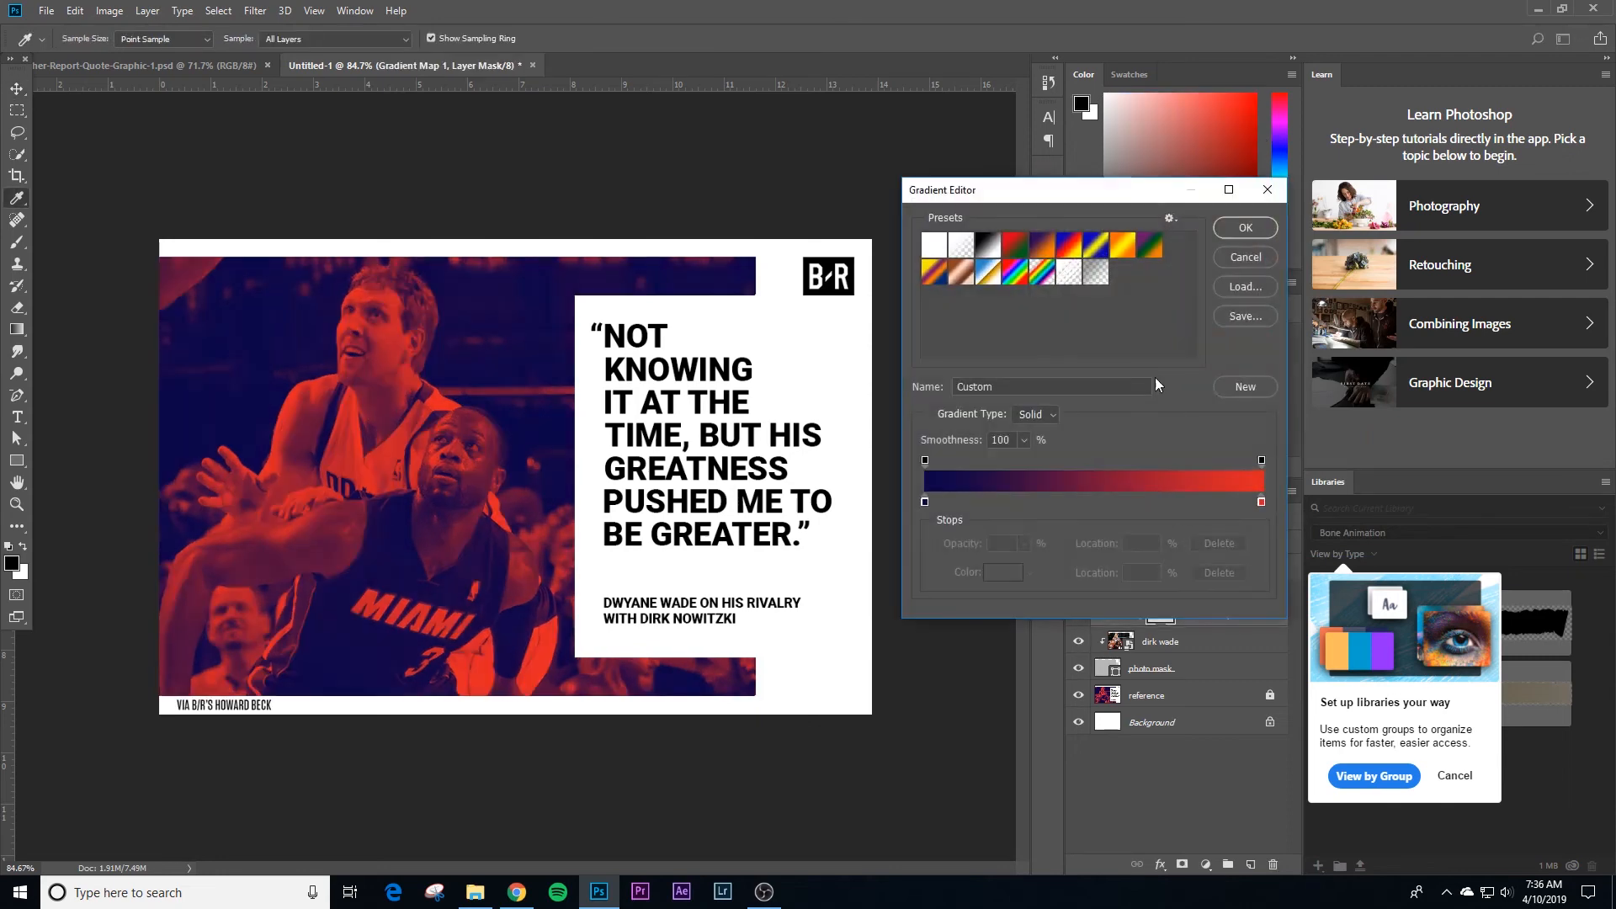
double_click(925, 503)
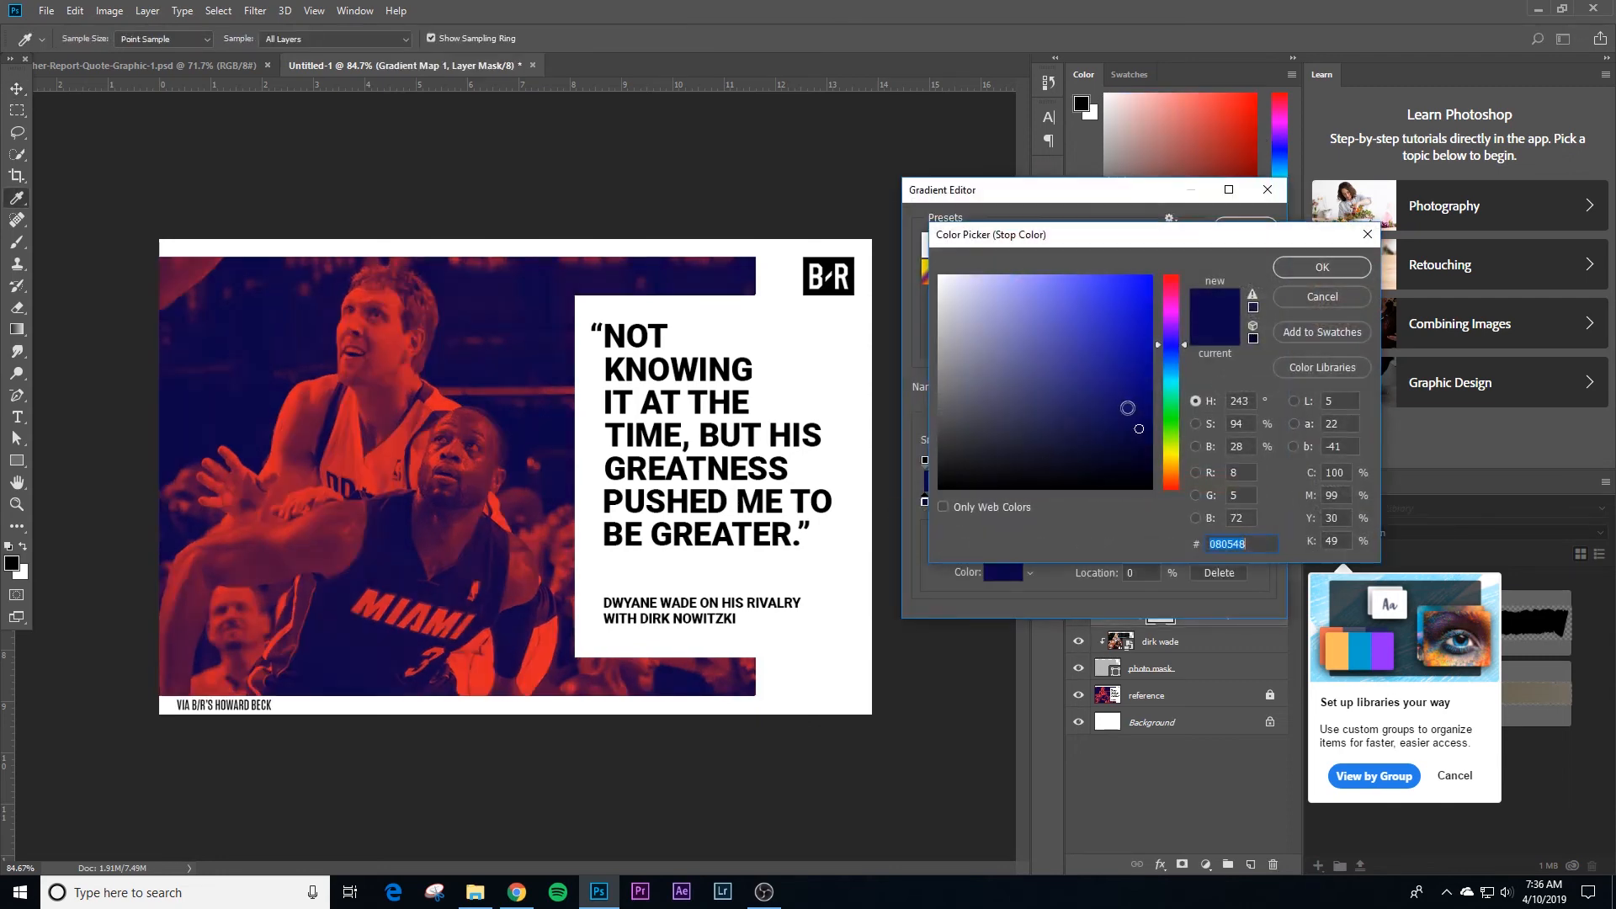
left_click(1322, 267)
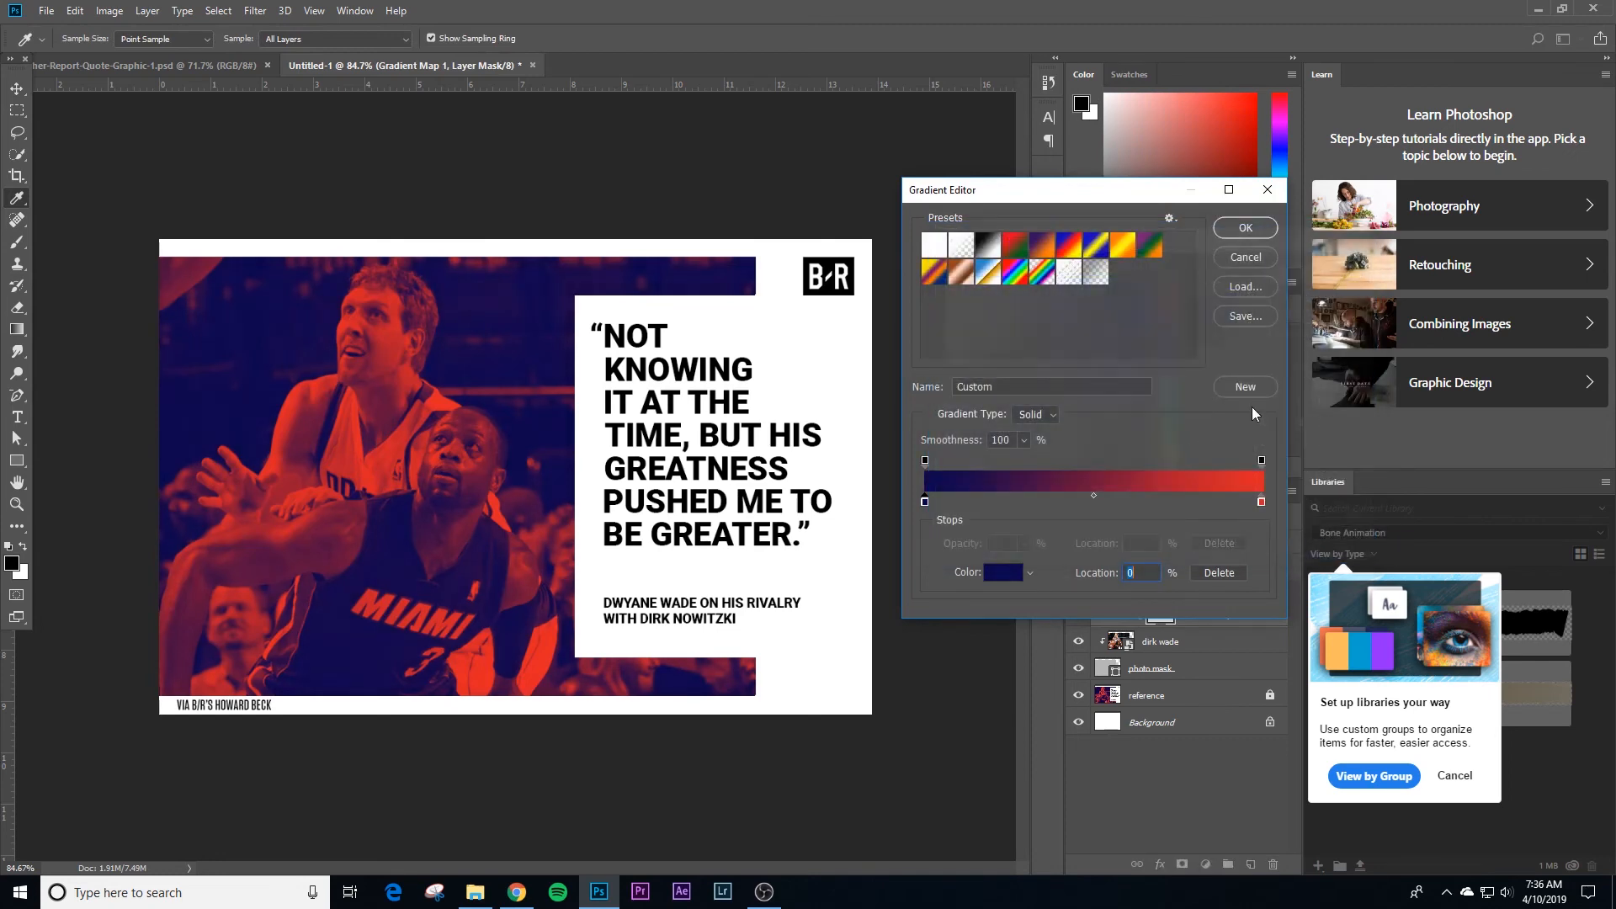
left_click(1260, 503)
double_click(1260, 503)
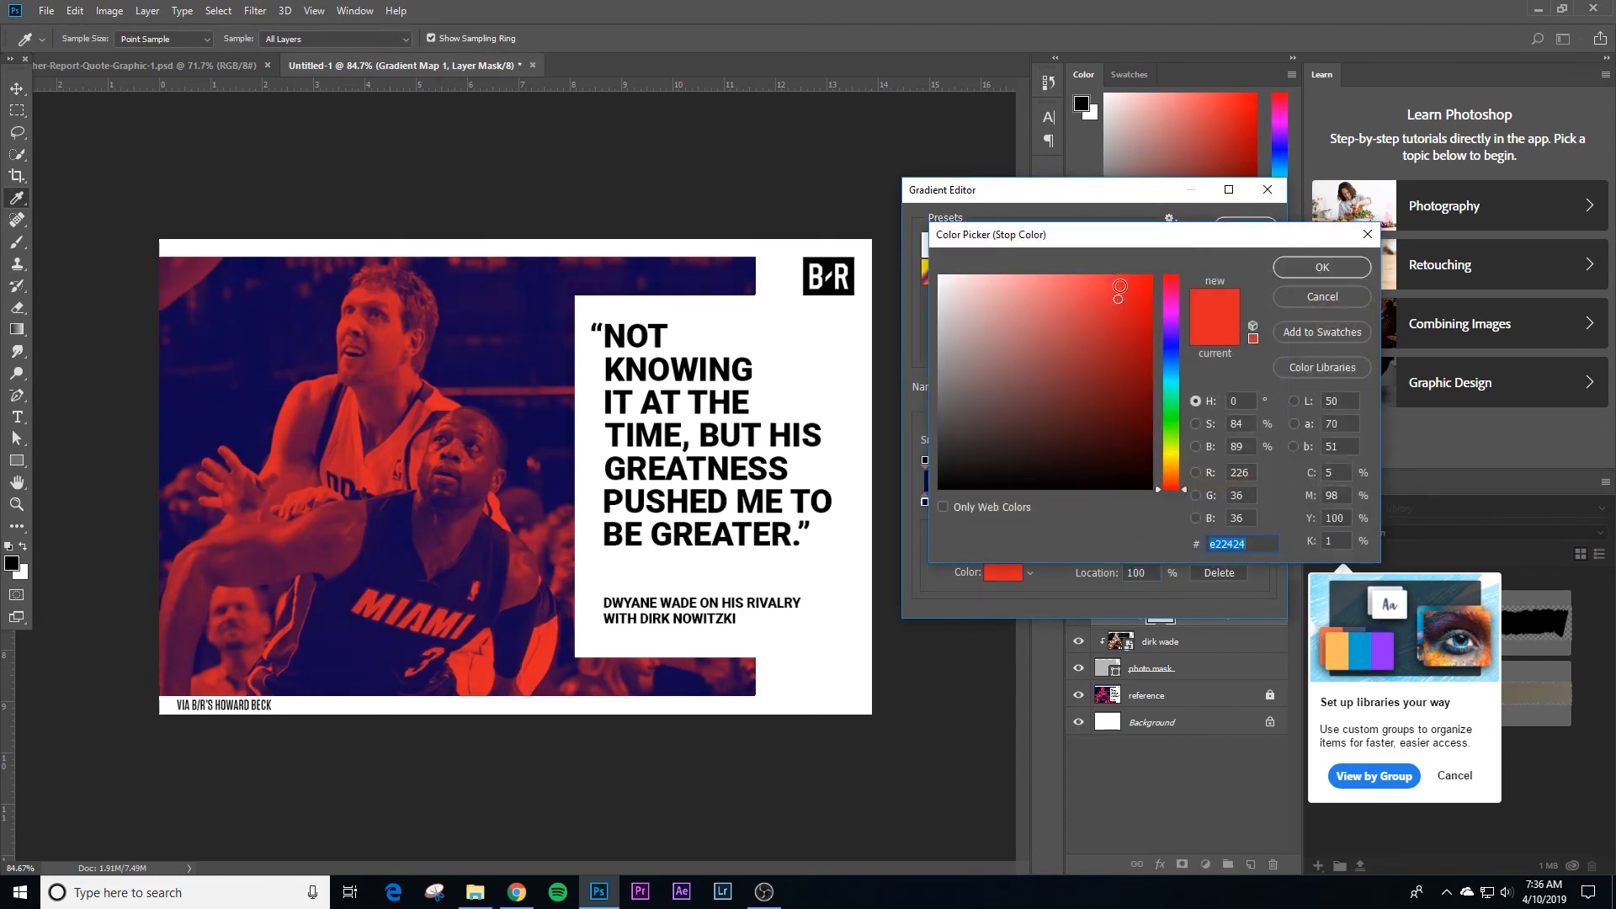
mouse_move(1112, 288)
left_mouse_down()
mouse_move(1128, 310)
mouse_move(1111, 282)
left_mouse_up()
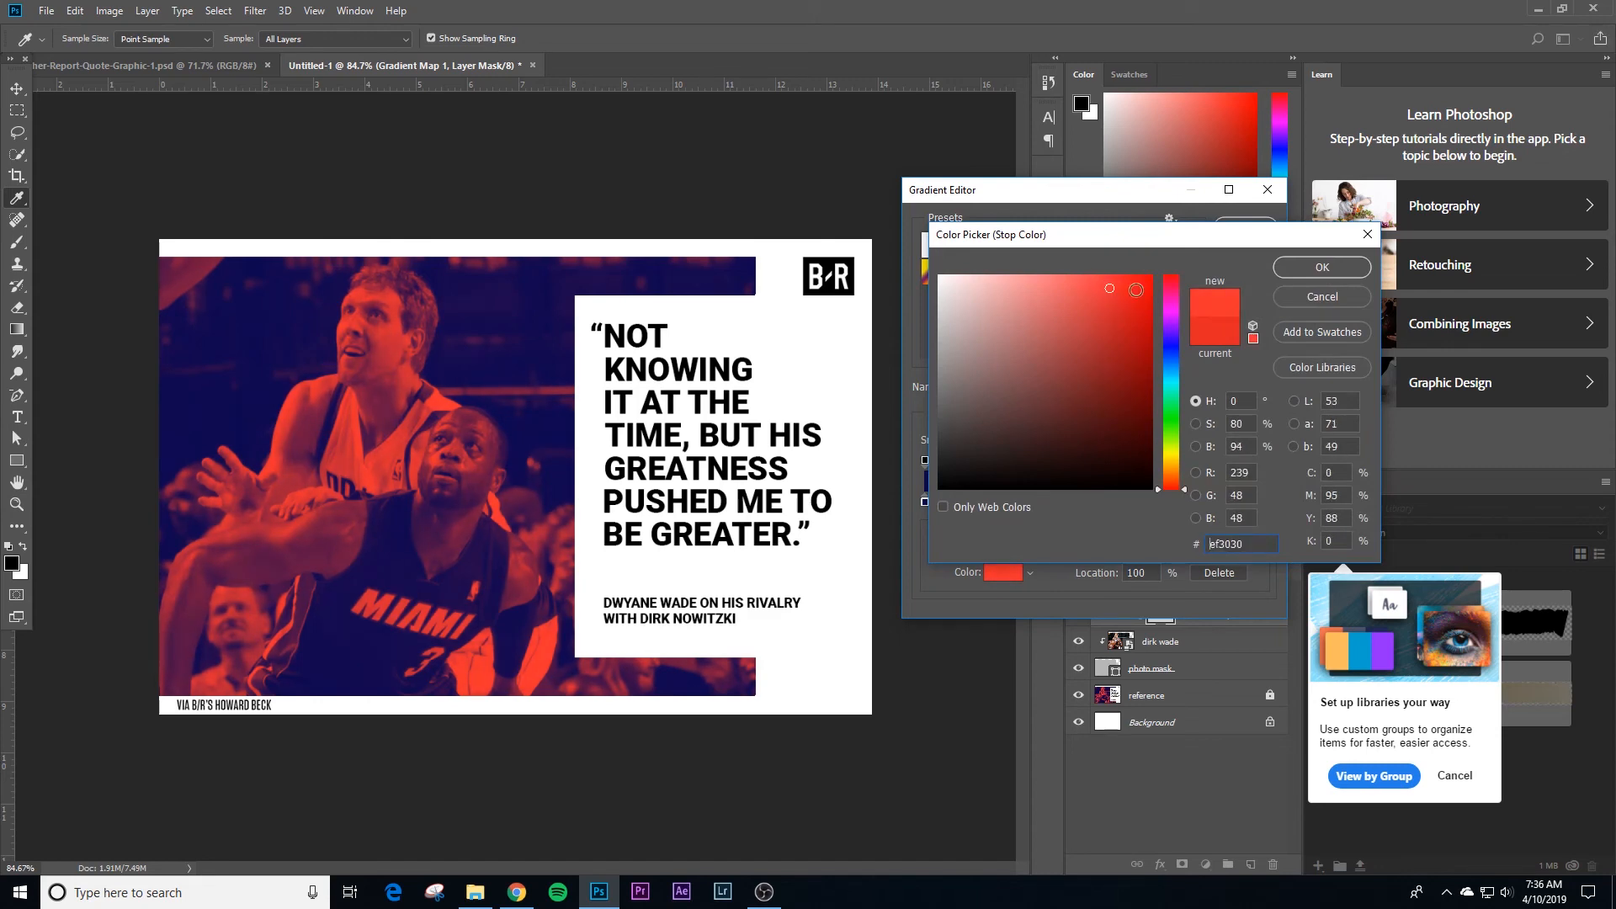
left_click(1348, 271)
left_click(1243, 229)
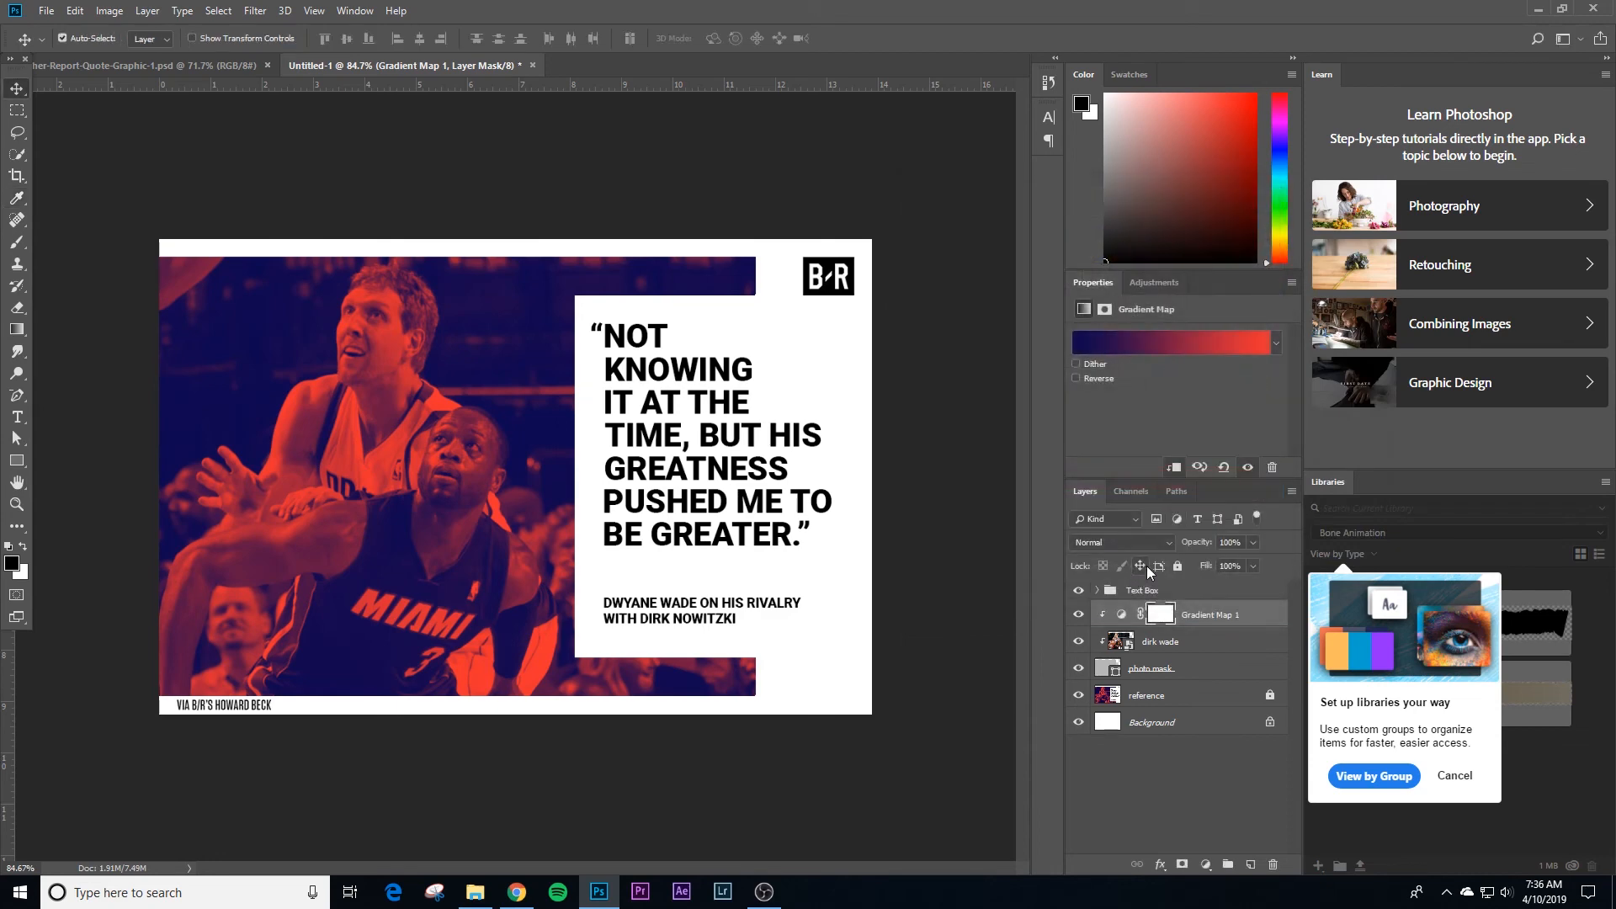
left_click_drag(1085, 674, 1078, 627)
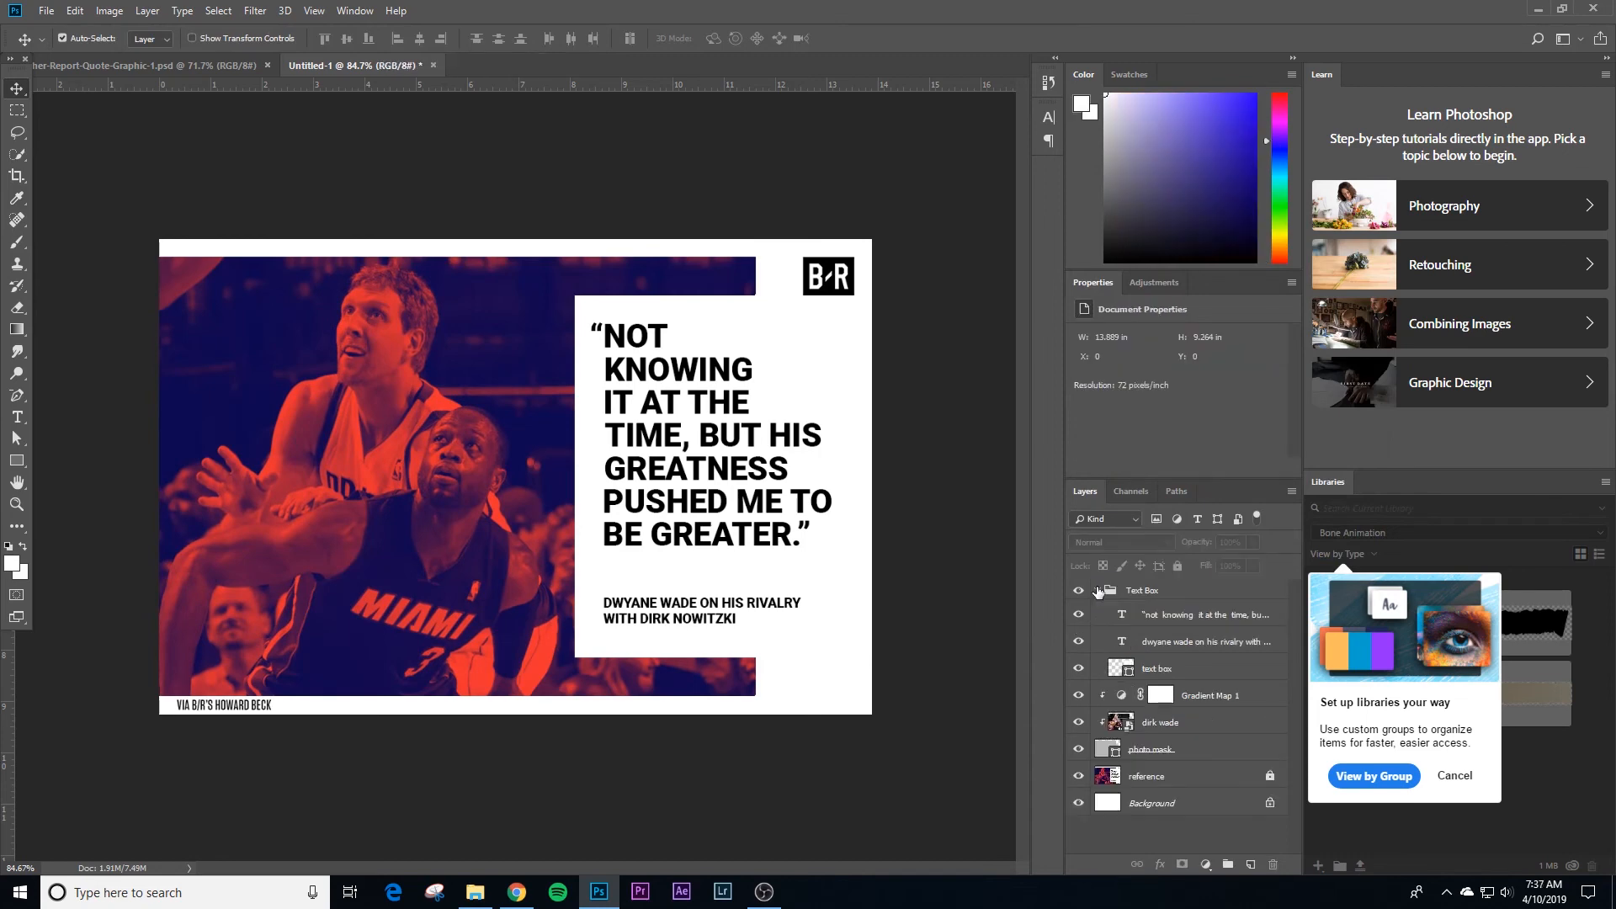
left_click(1097, 591)
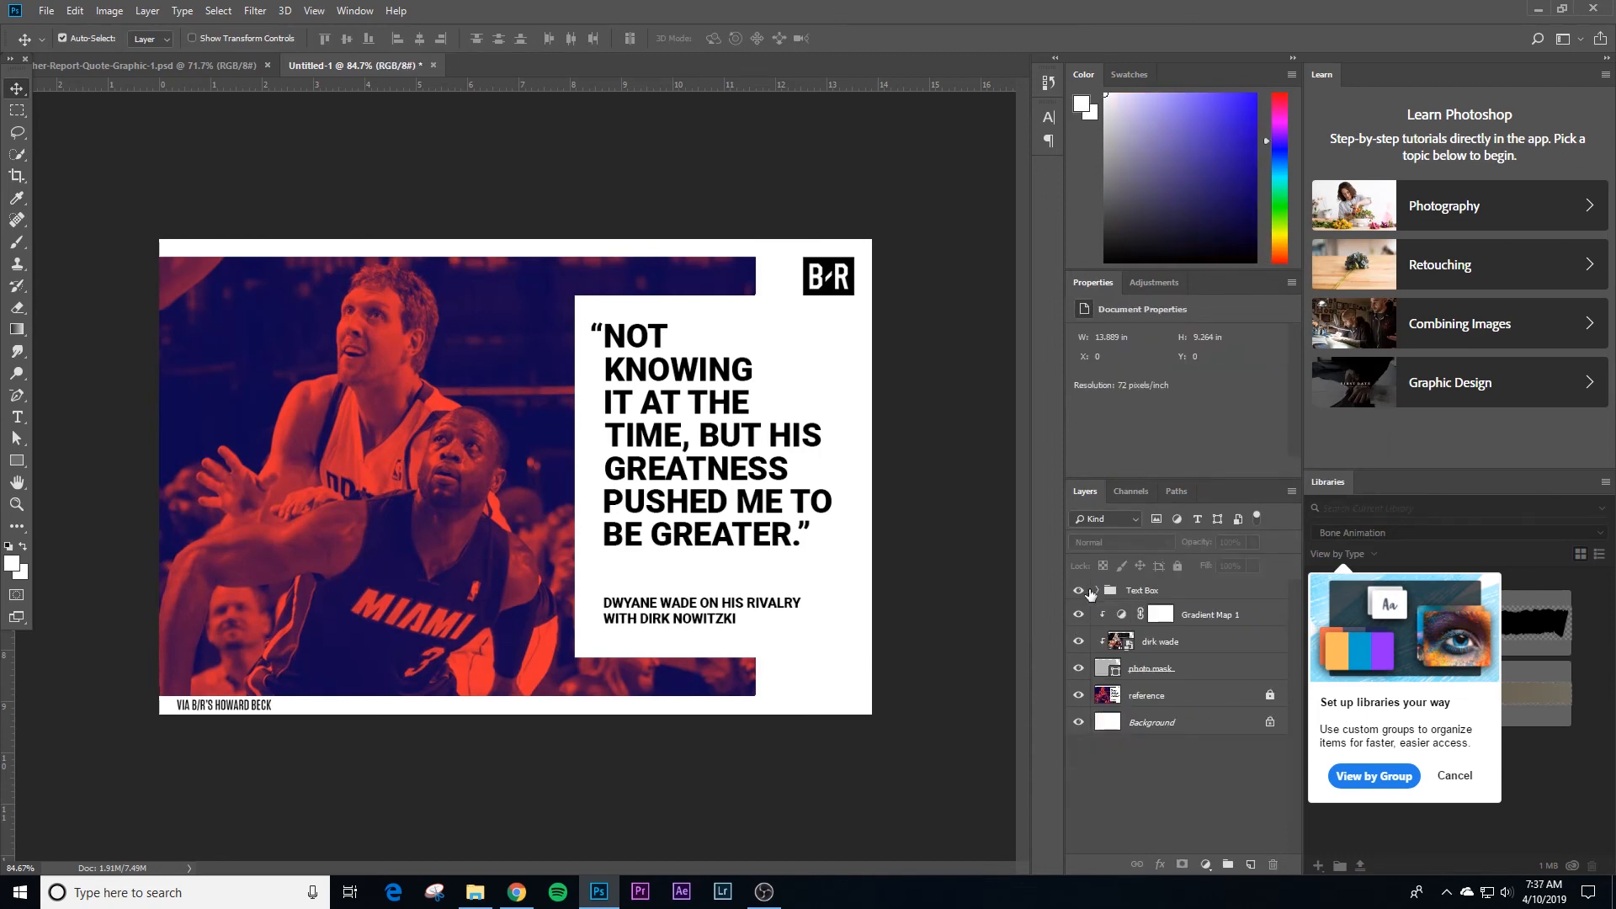
Step: Add a PHOTO CREDIT text layer beside the reference's credit line at the photo's lower edge
key("z")
left_click_drag(188, 765, 388, 570)
key("t")
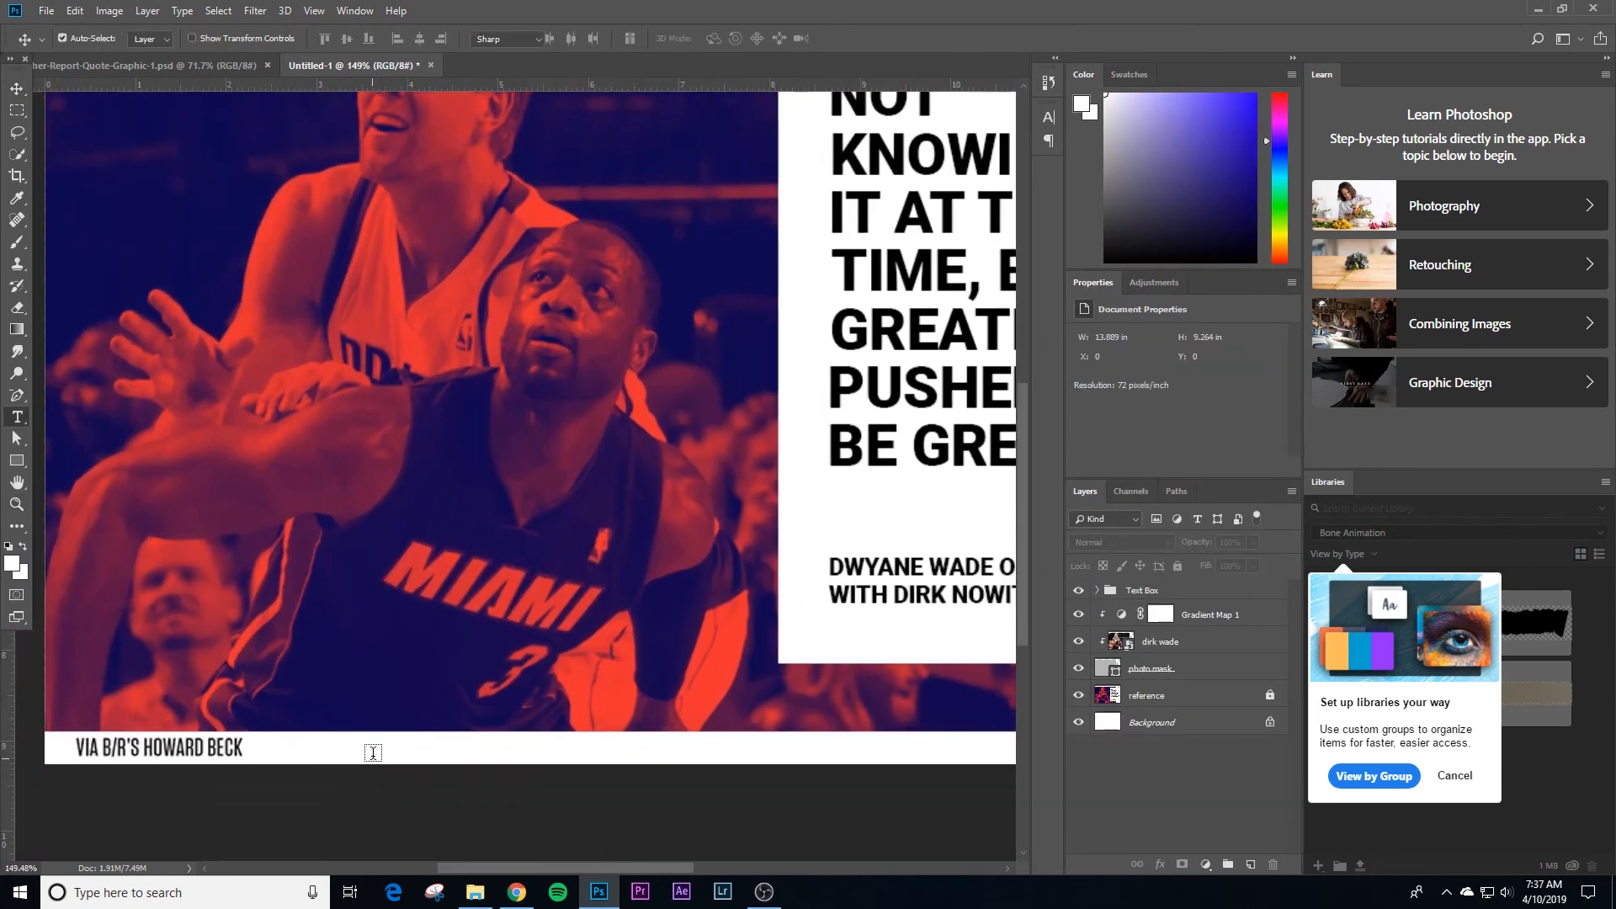
left_click(371, 747)
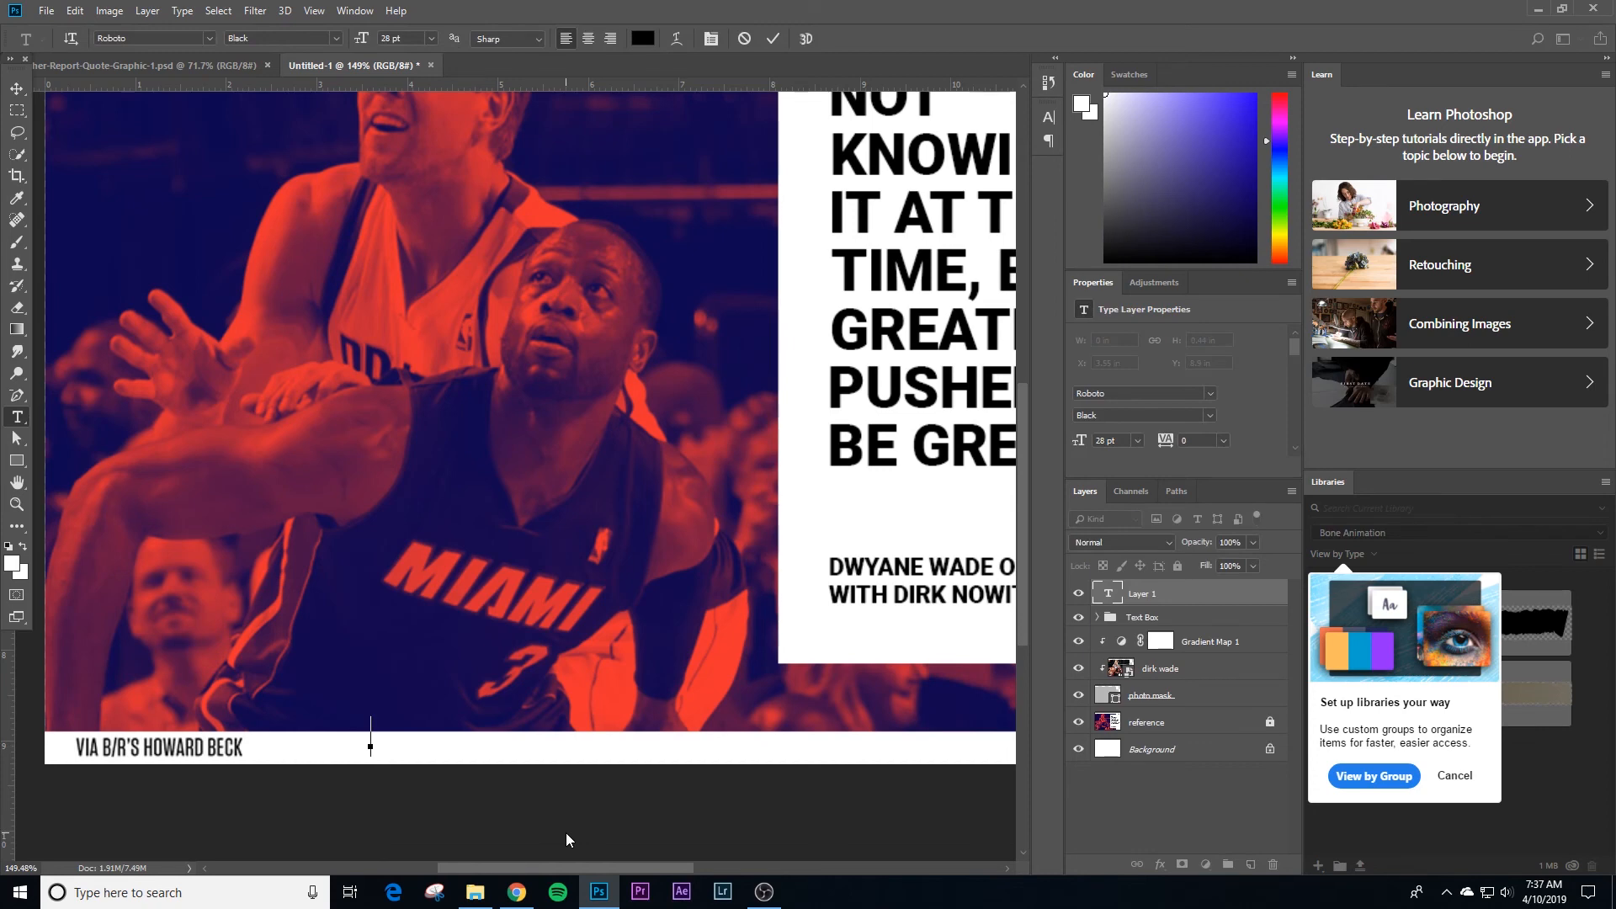
type("PHOTO CREDIT")
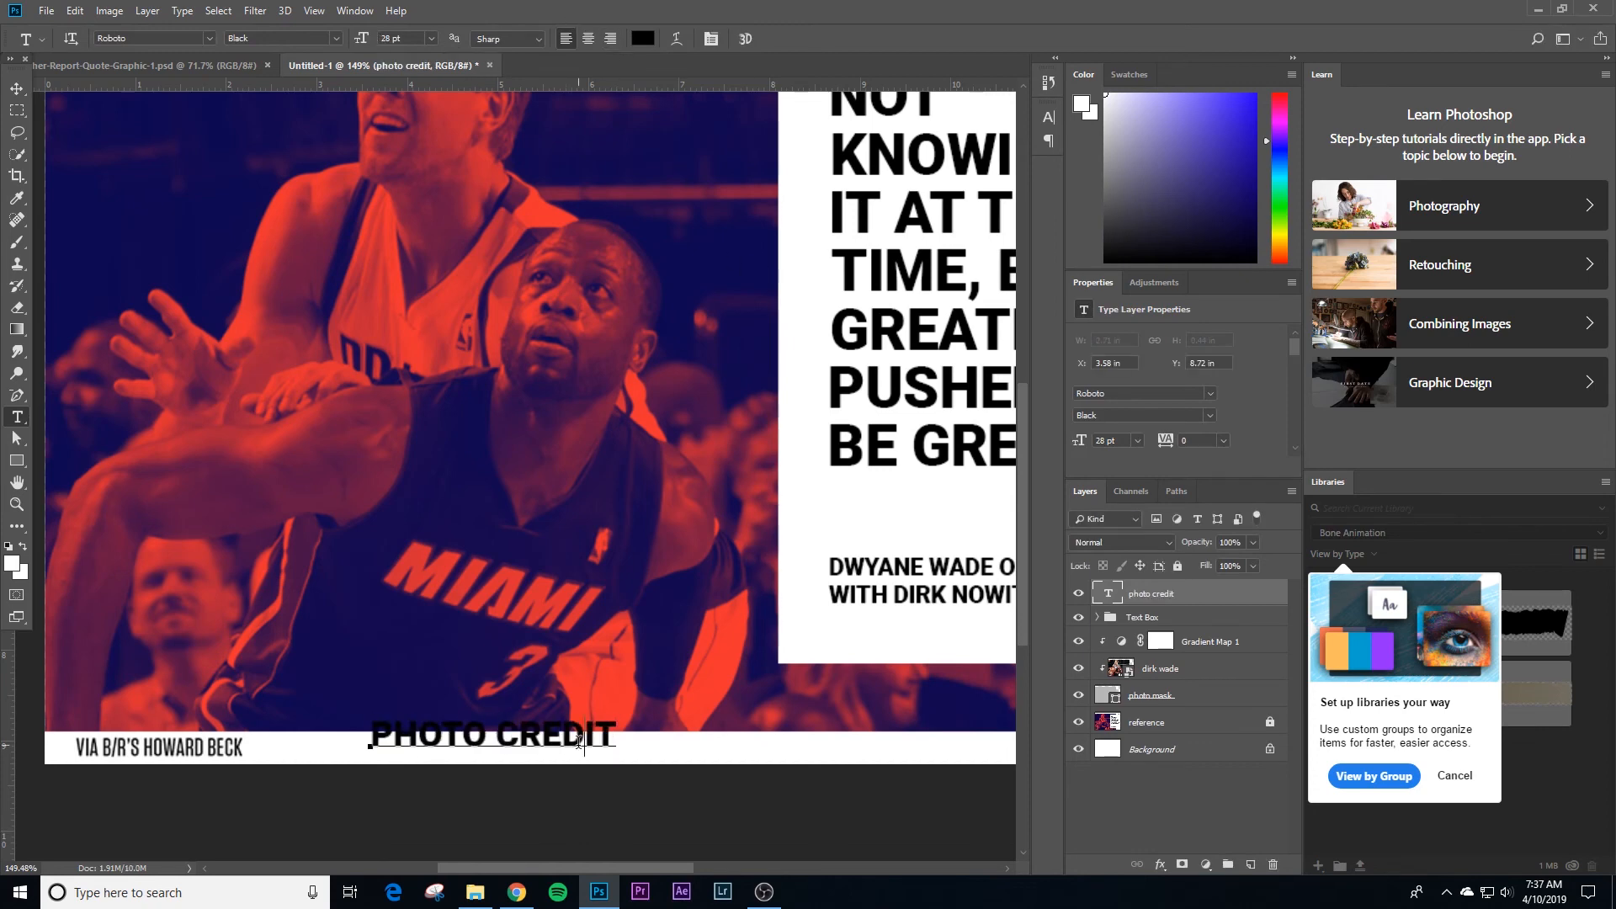
Step: Set the PHOTO CREDIT text to Roboto Regular and scale it down to 14.51 pt to fit the white strip below the photo
key("ctrl+a")
left_click(336, 39)
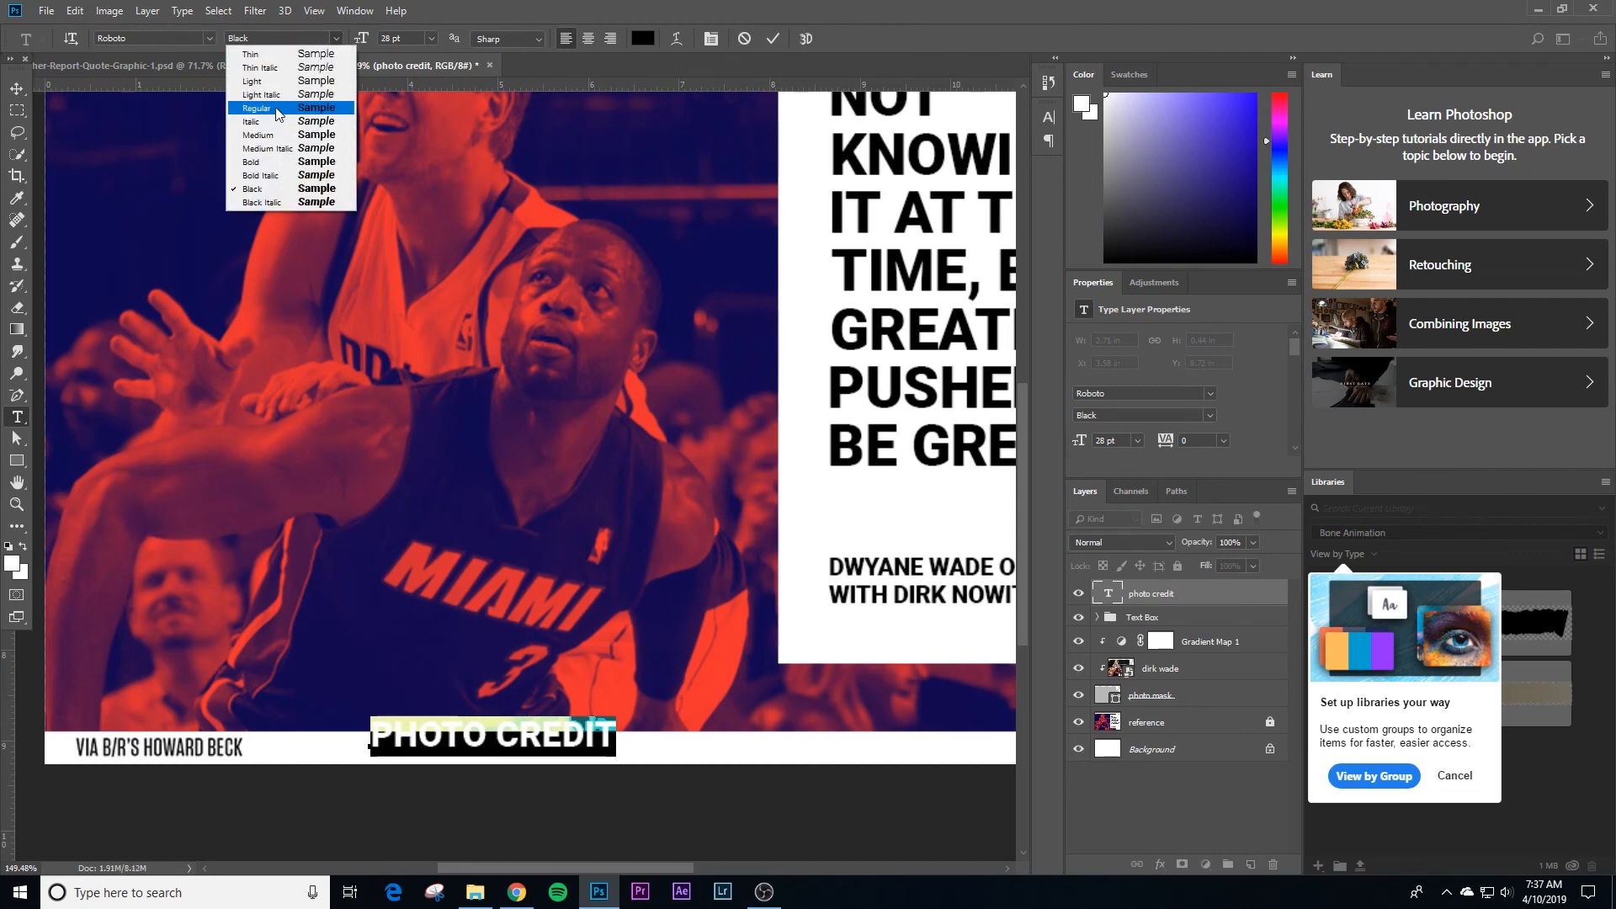
left_click(252, 108)
left_click(16, 89)
key("ctrl+t")
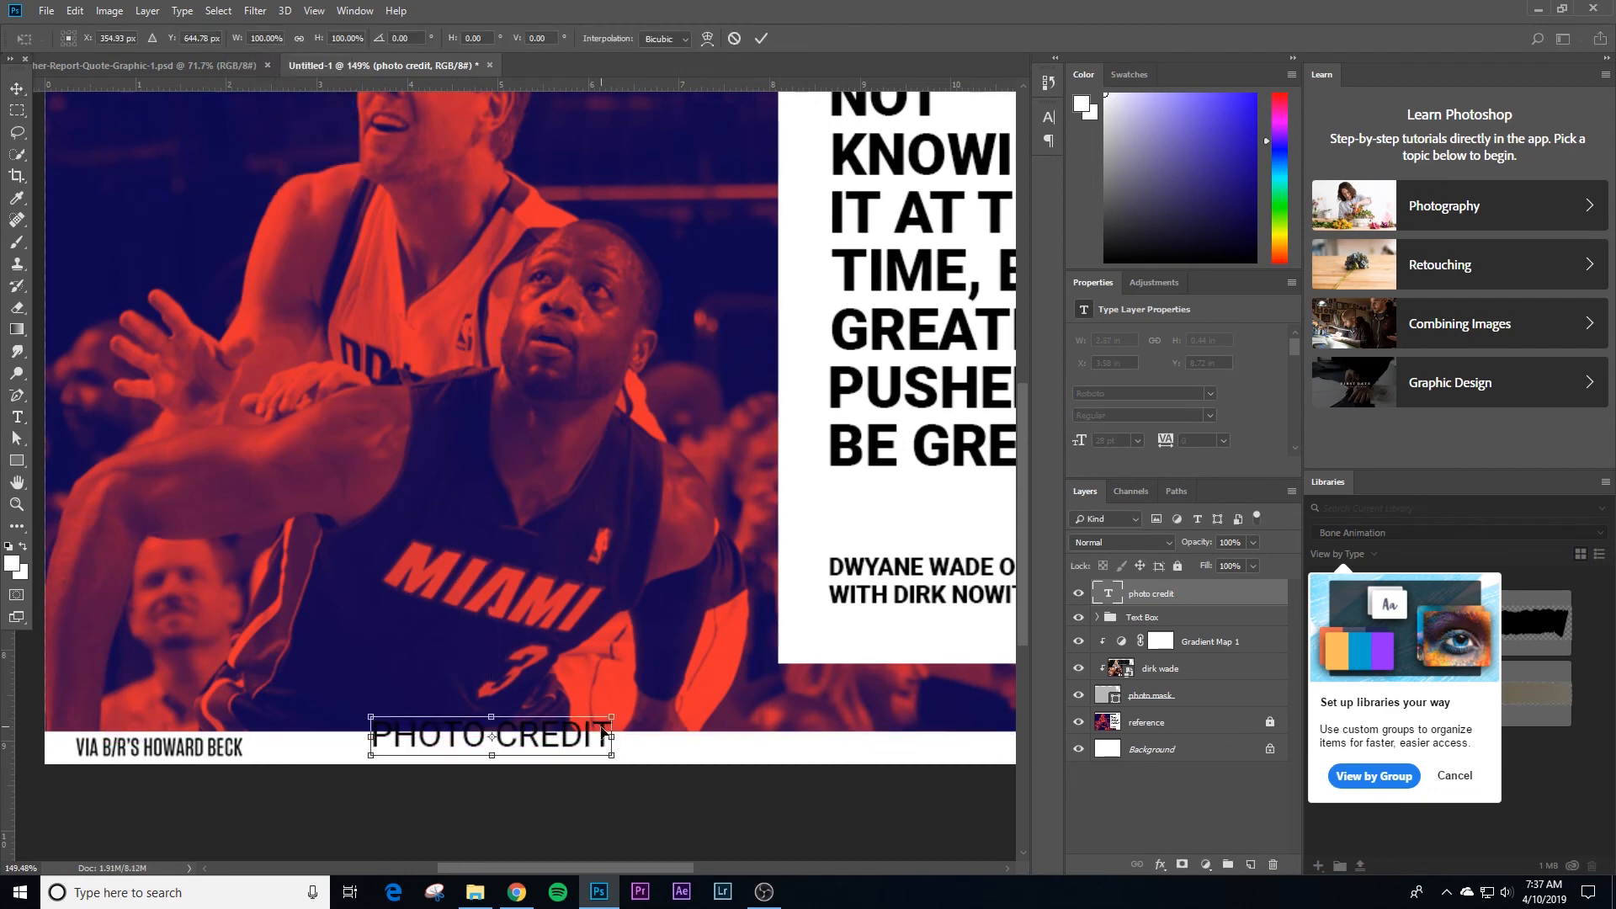
left_click_drag(609, 716, 390, 761)
key("Return")
left_click(1048, 117)
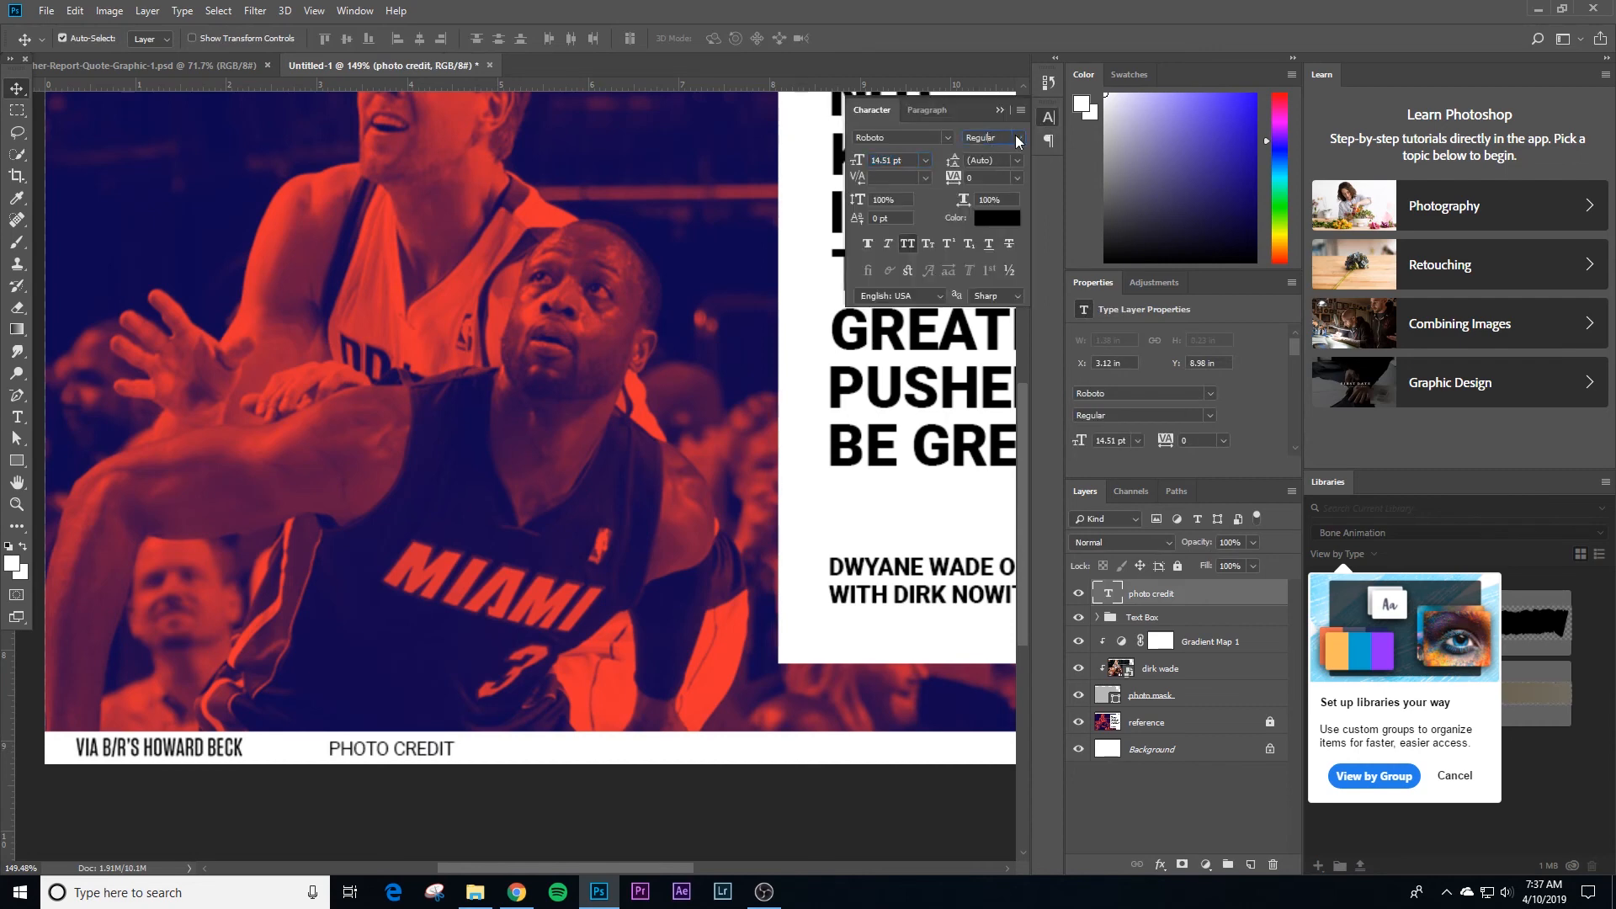
left_click(1018, 138)
left_click(953, 141)
left_click(948, 140)
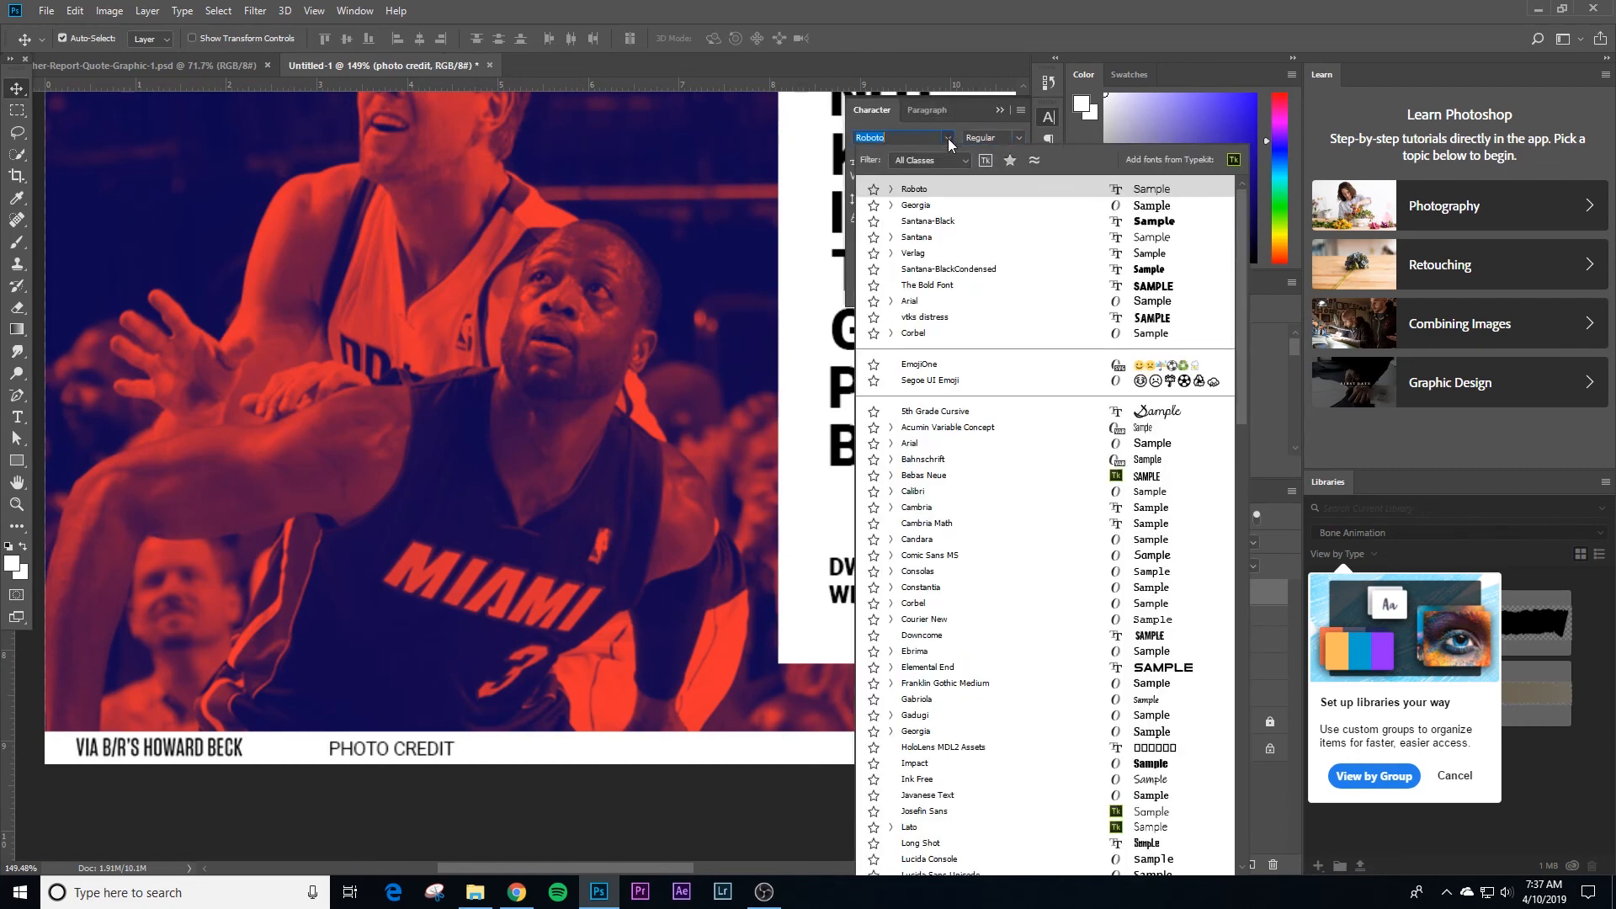
left_click(949, 140)
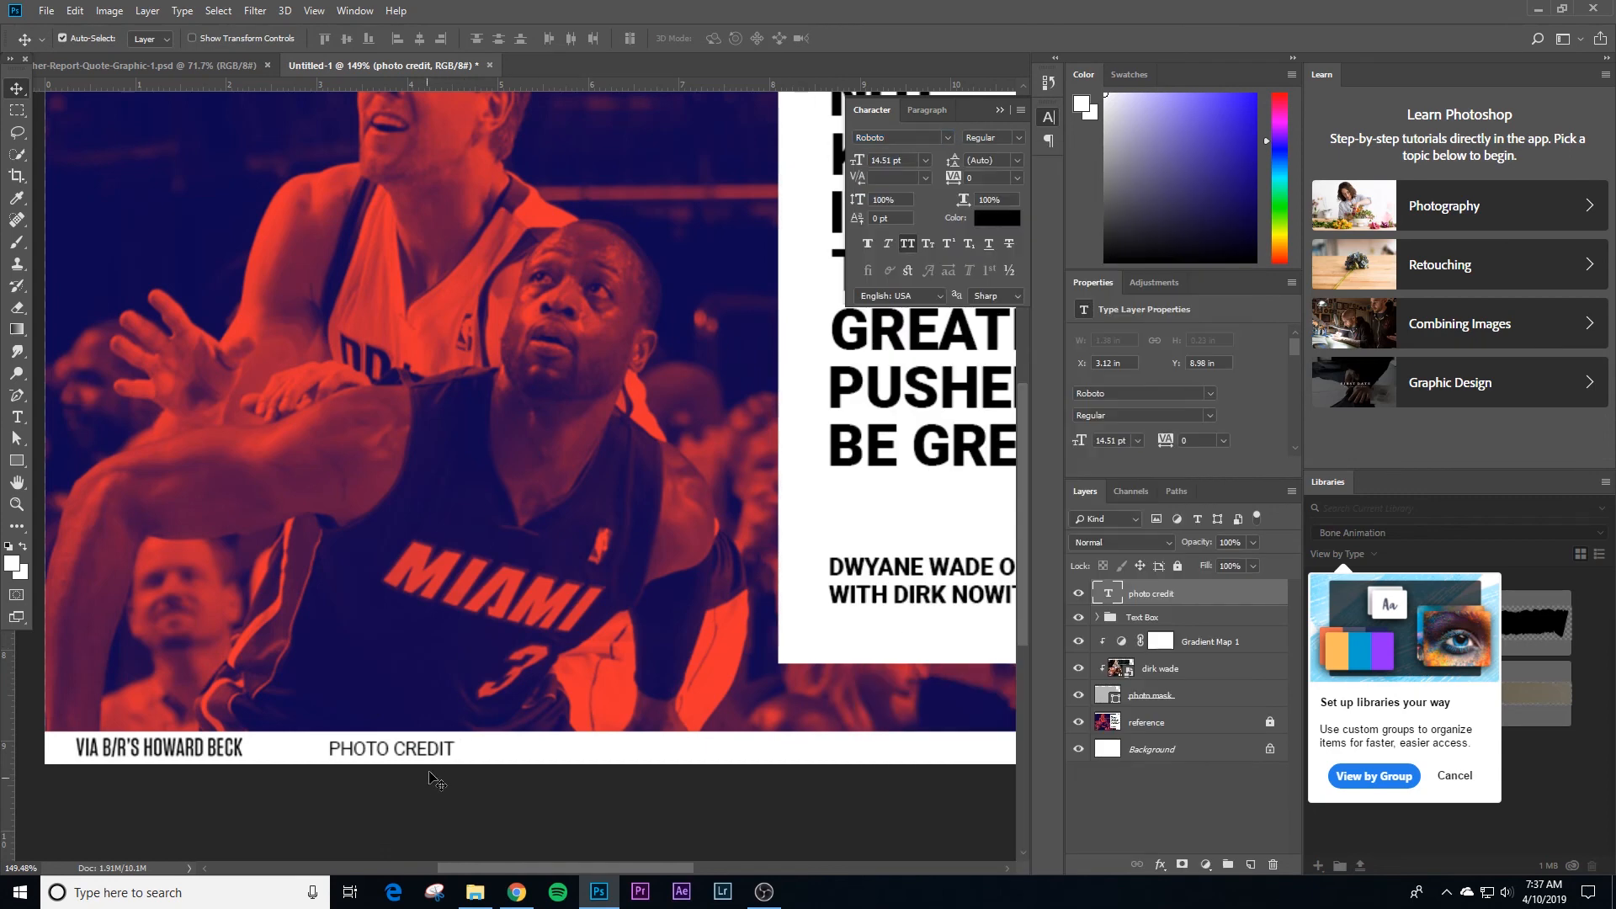
Step: Move the PHOTO CREDIT text over the start of the reference's credit line and scale it to 15.74 pt
left_click_drag(420, 758, 200, 755)
key("ctrl+t")
key("Return")
Step: Hide the reference layer and fit the whole quote graphic in view
key("z")
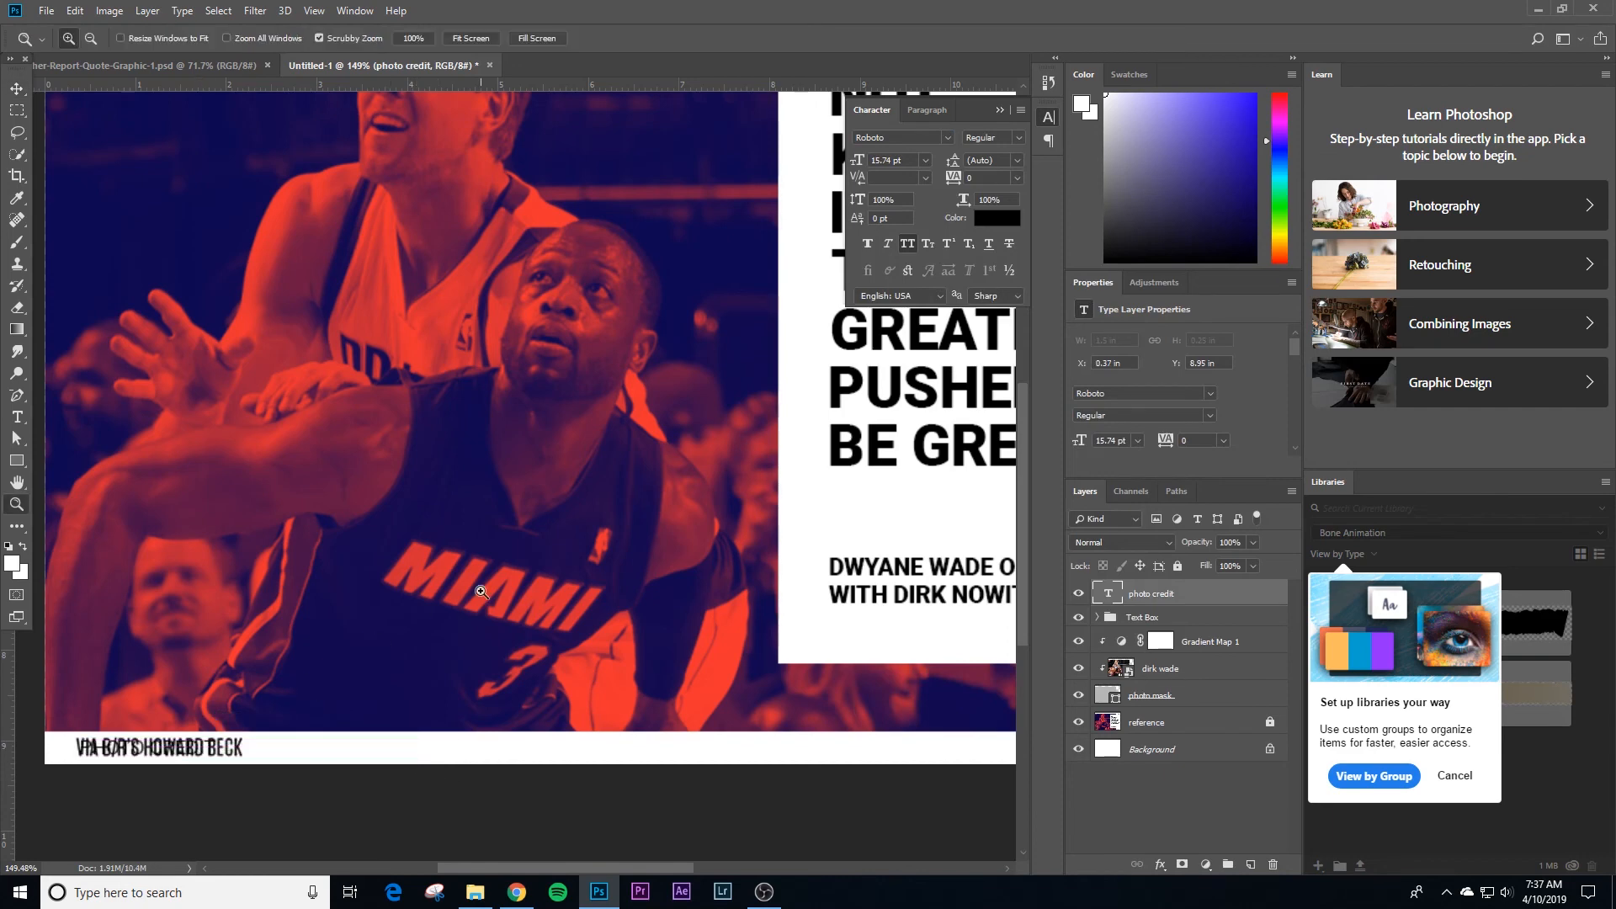
left_click_drag(480, 593, 312, 598)
left_click_drag(596, 543, 676, 538)
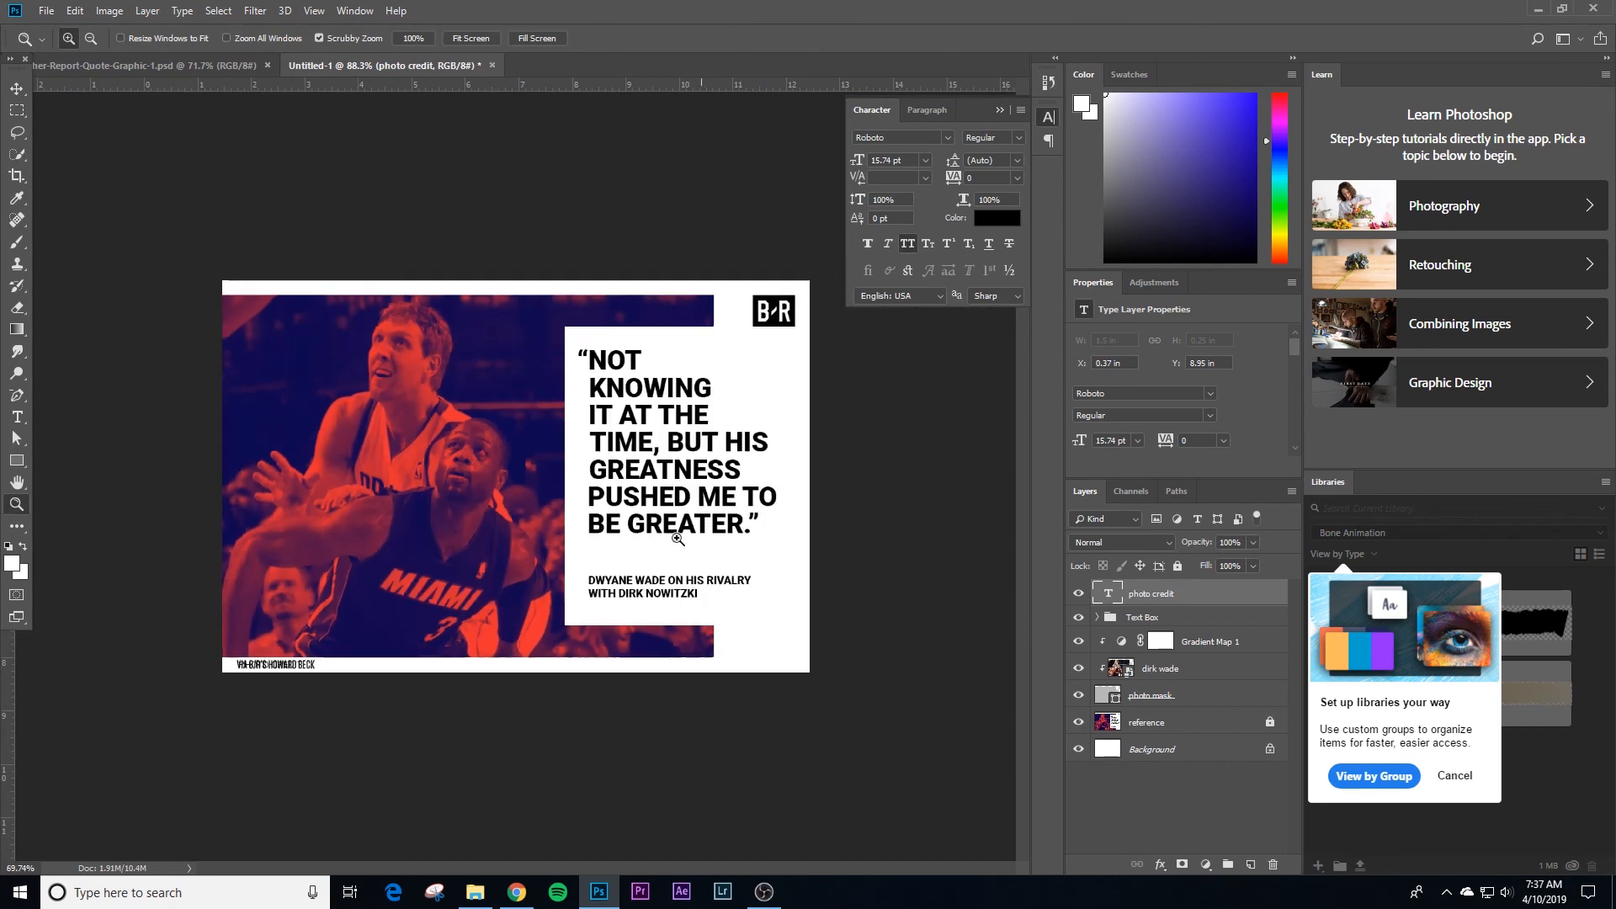
left_click(938, 493)
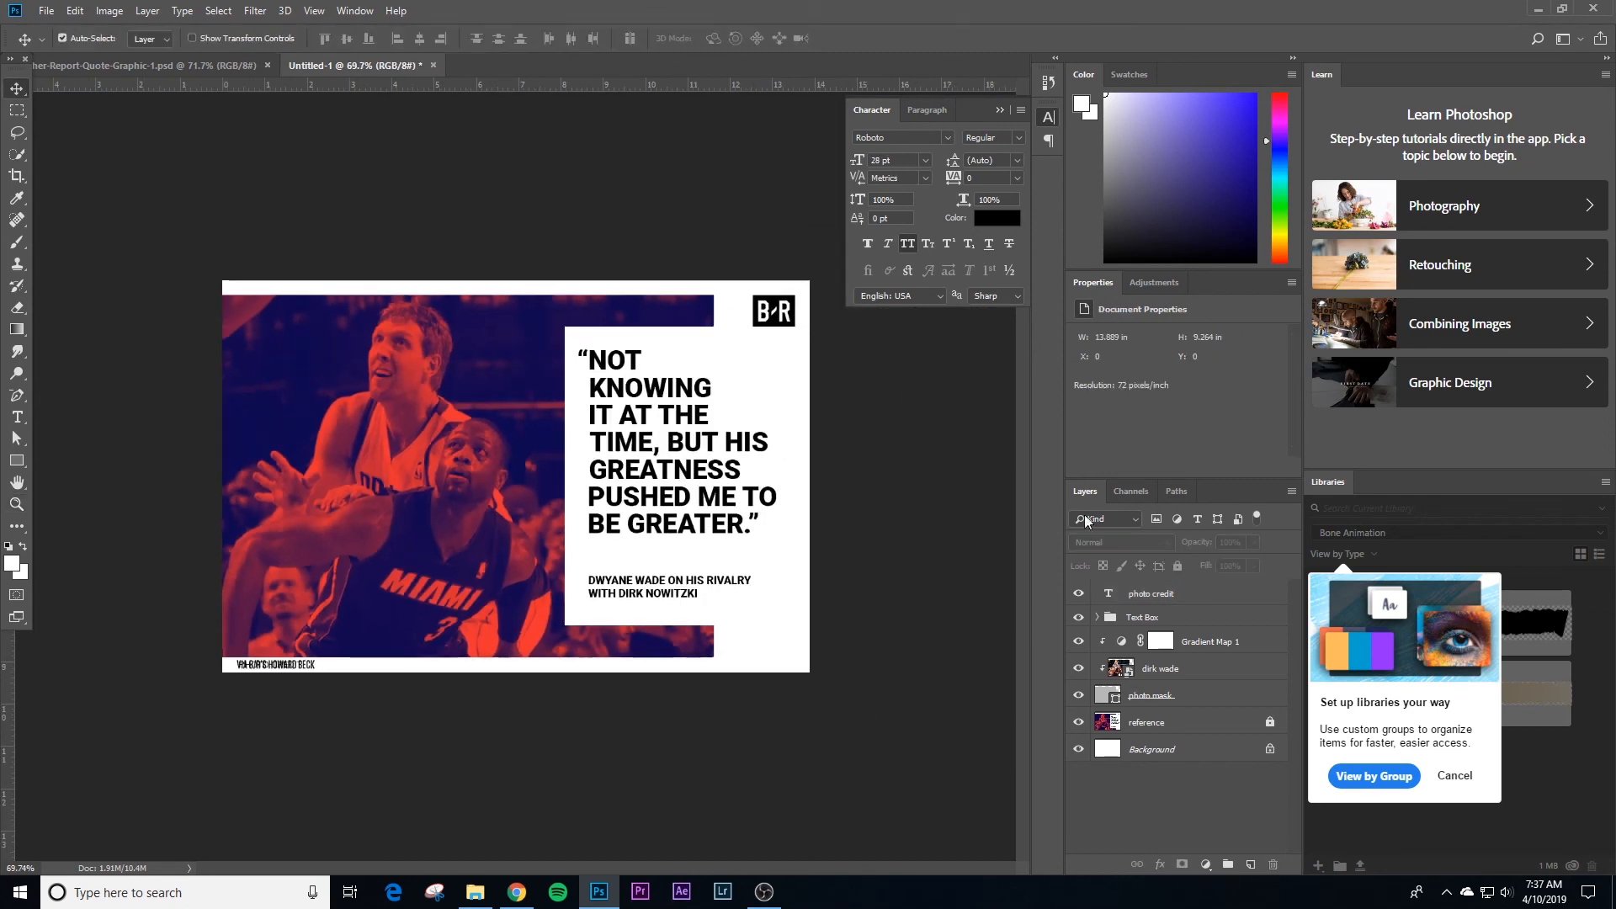
left_click(1078, 723)
key("z")
left_click_drag(627, 485, 642, 486)
key("z")
left_click(424, 37)
left_click(452, 38)
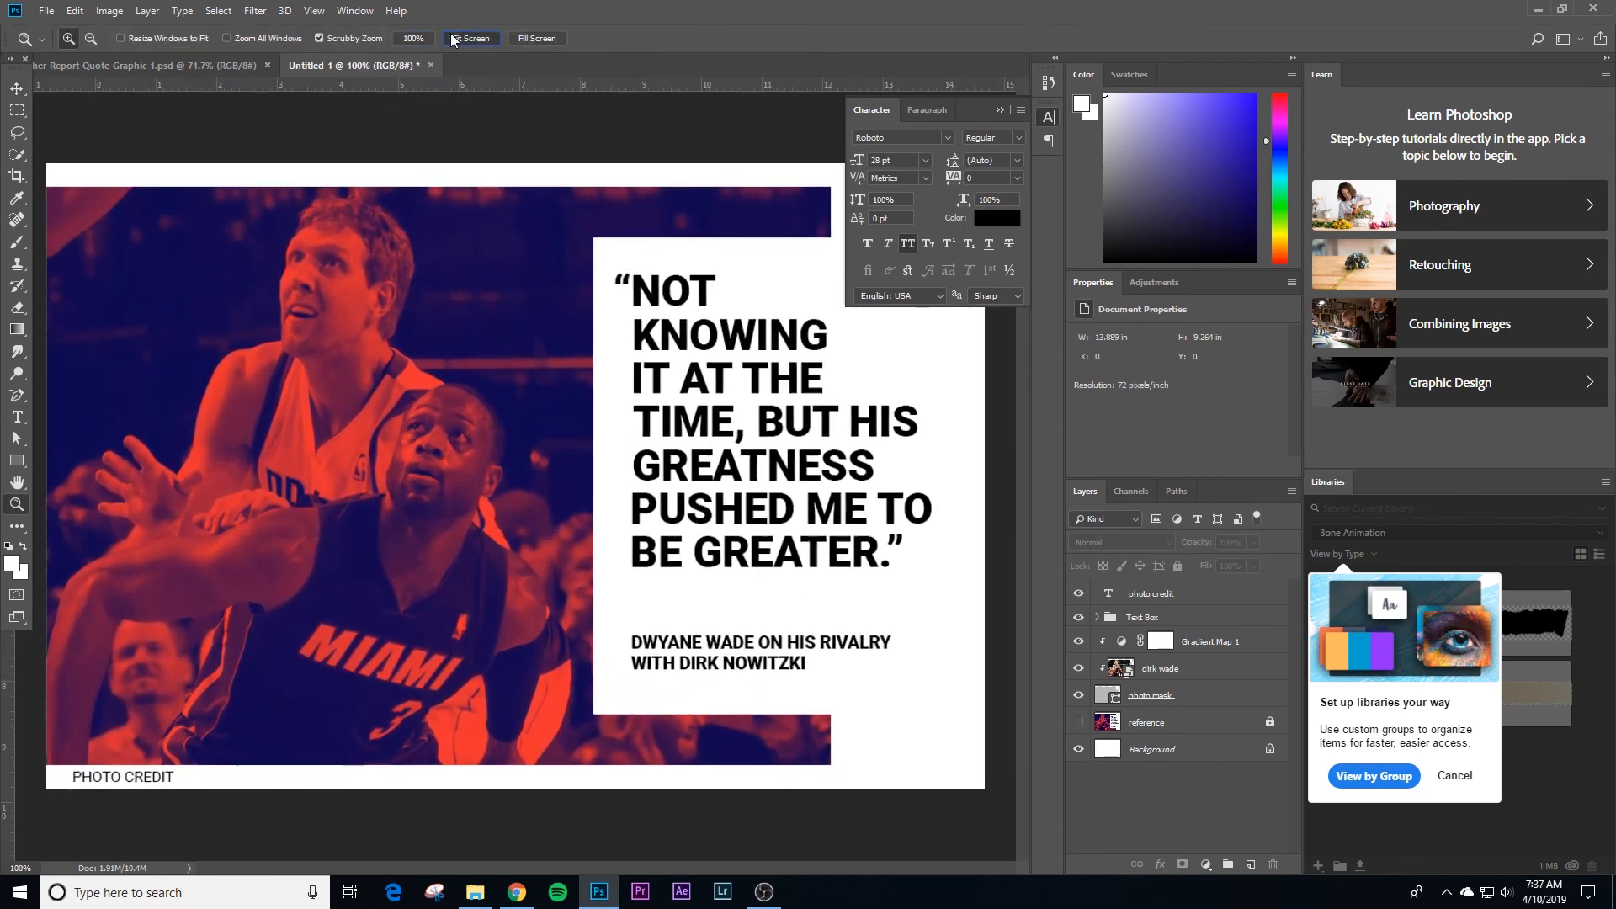
left_click(1002, 112)
key("v")
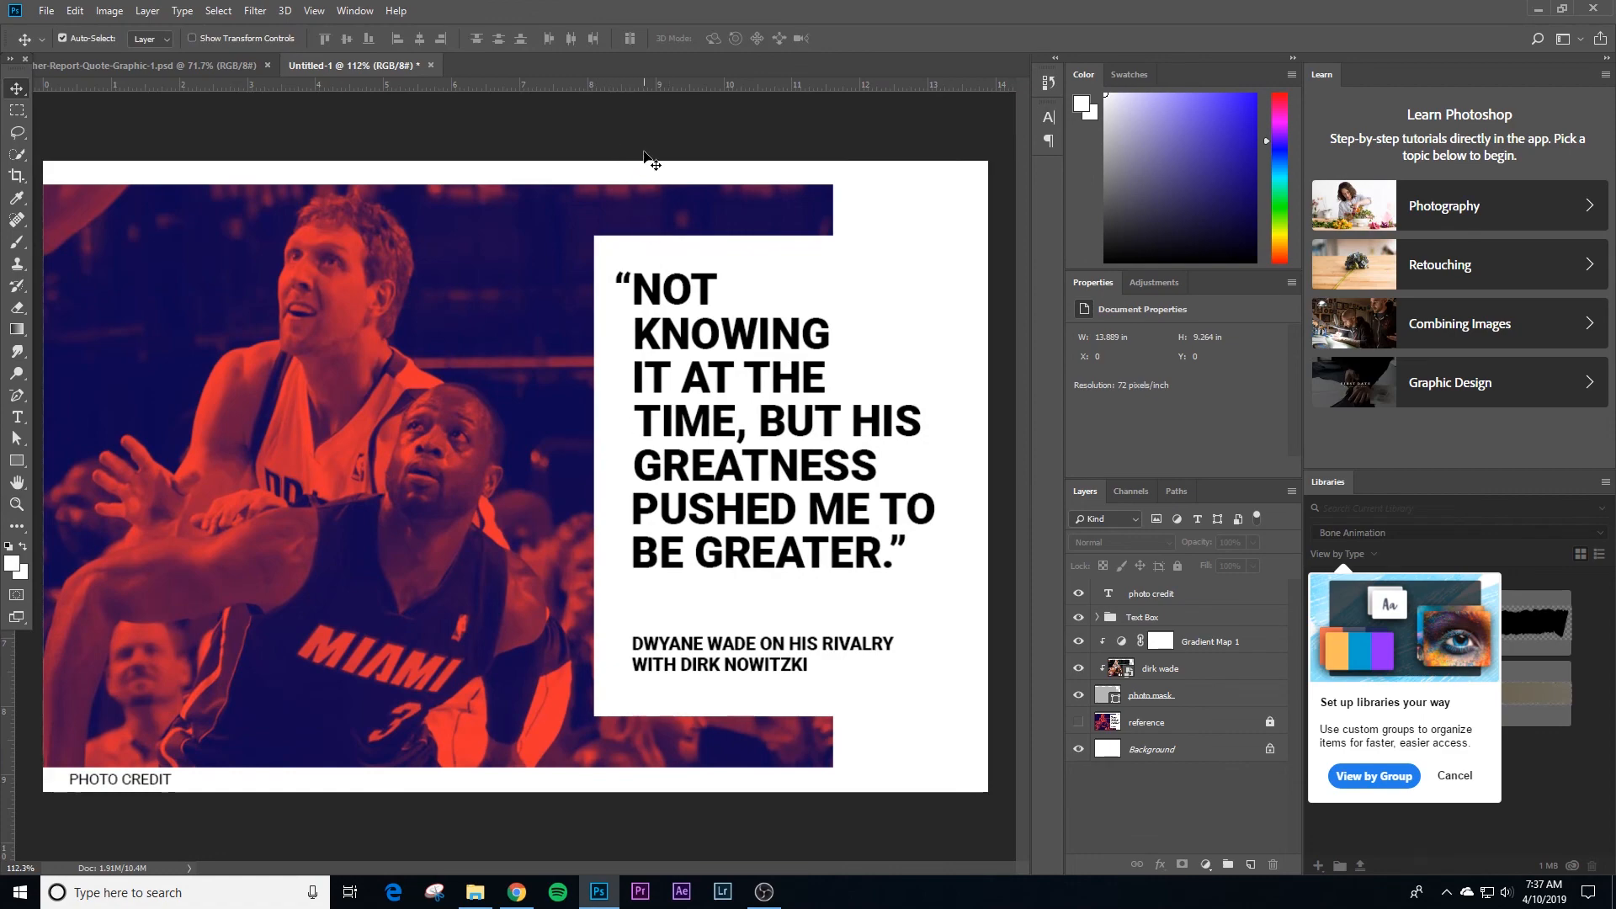
Step: Save the document as Bleacher-Report-Quote-Graphic-2 in Photoshop format on the Desktop and switch to the Bleacher-Report-Quote-Graphic-1 document
key("ctrl+s")
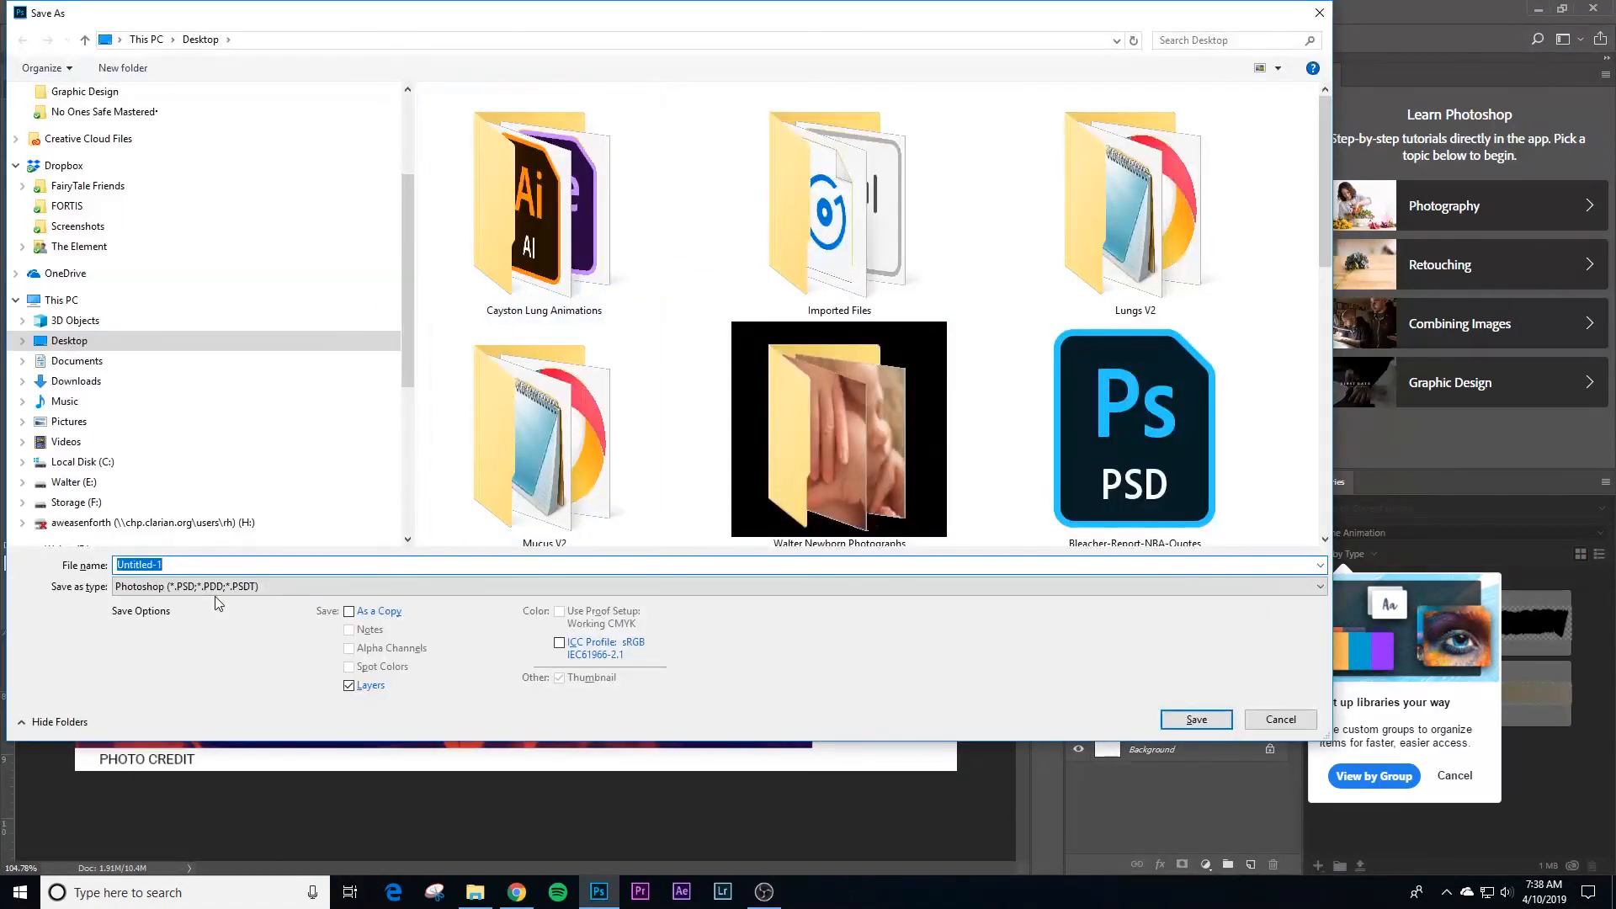
type("Bleacher-Repor")
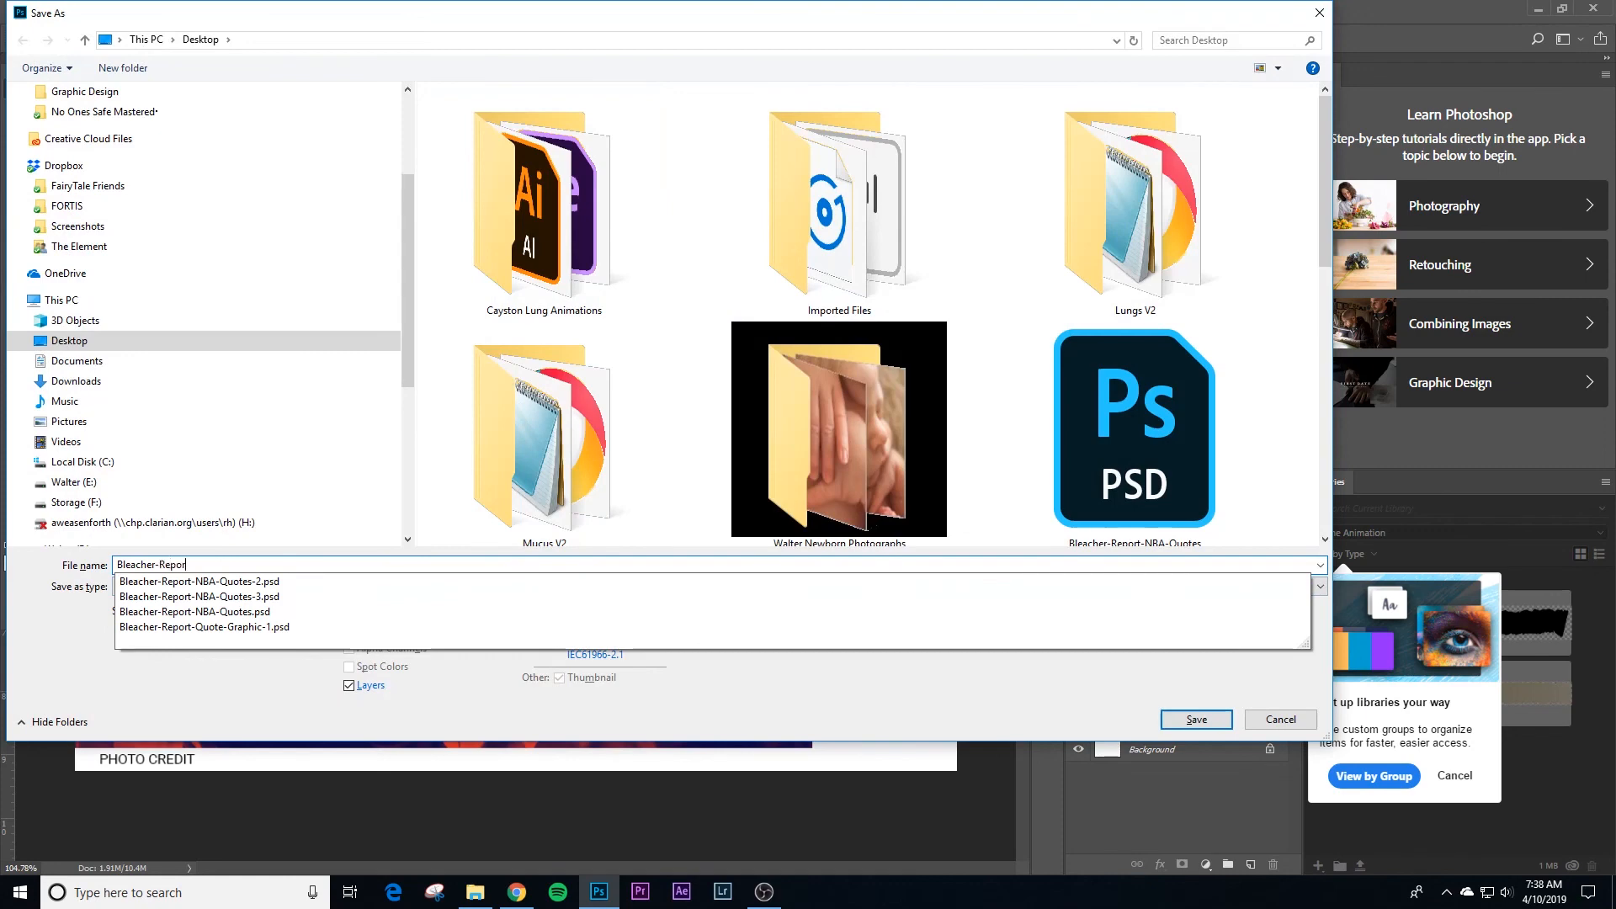
type("t-Quote-Grap")
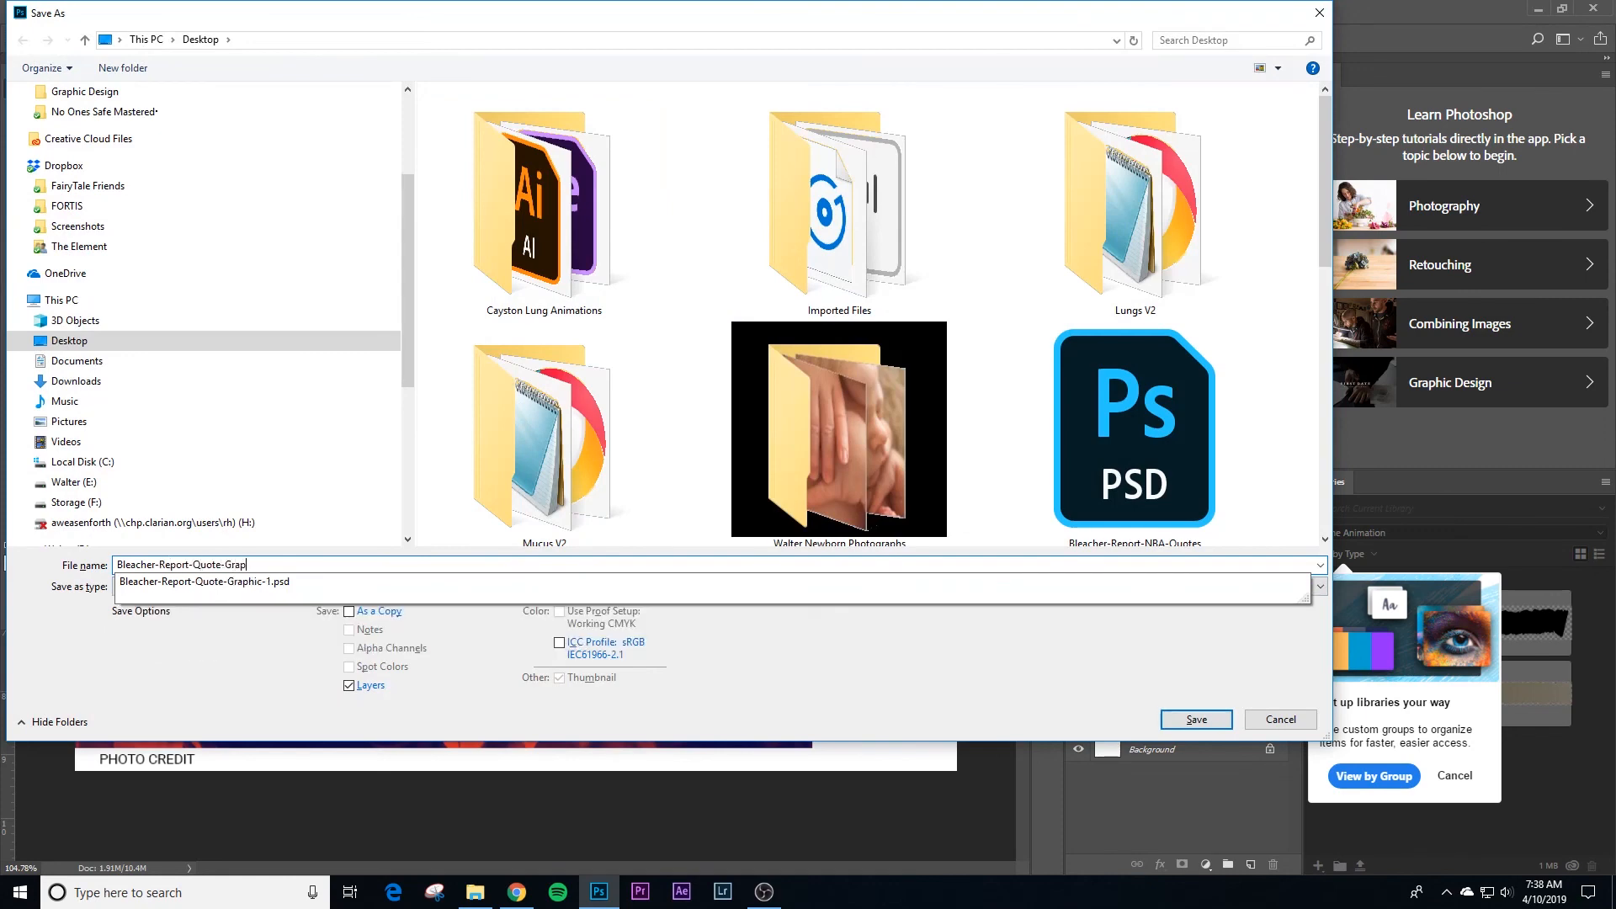
type("hic-2")
key("Return")
key("Return")
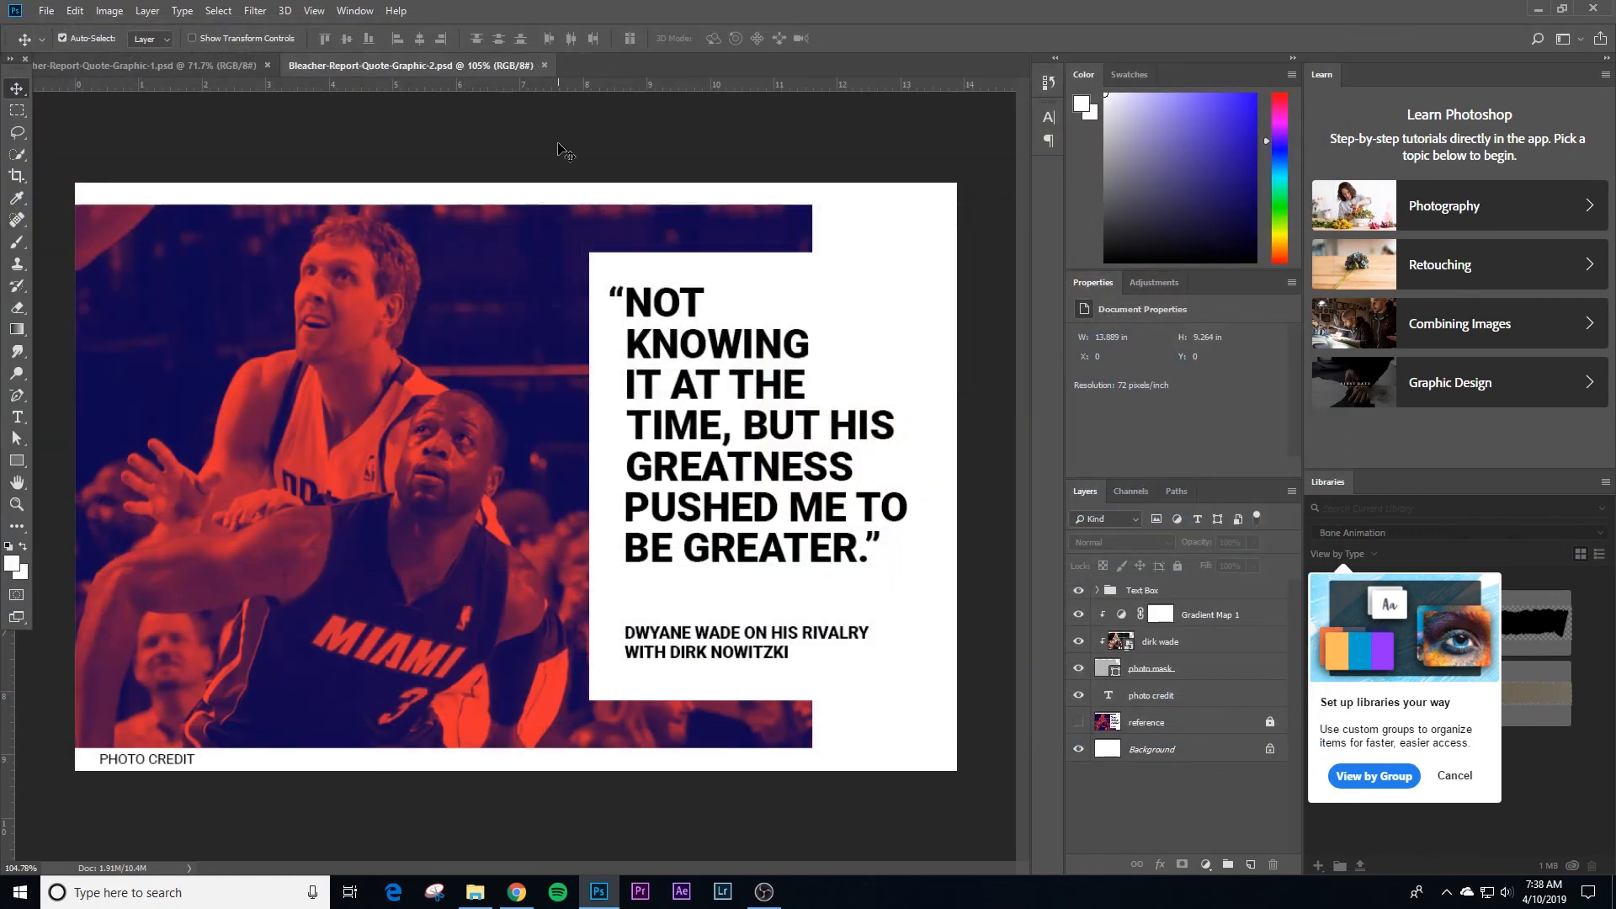
left_click(200, 72)
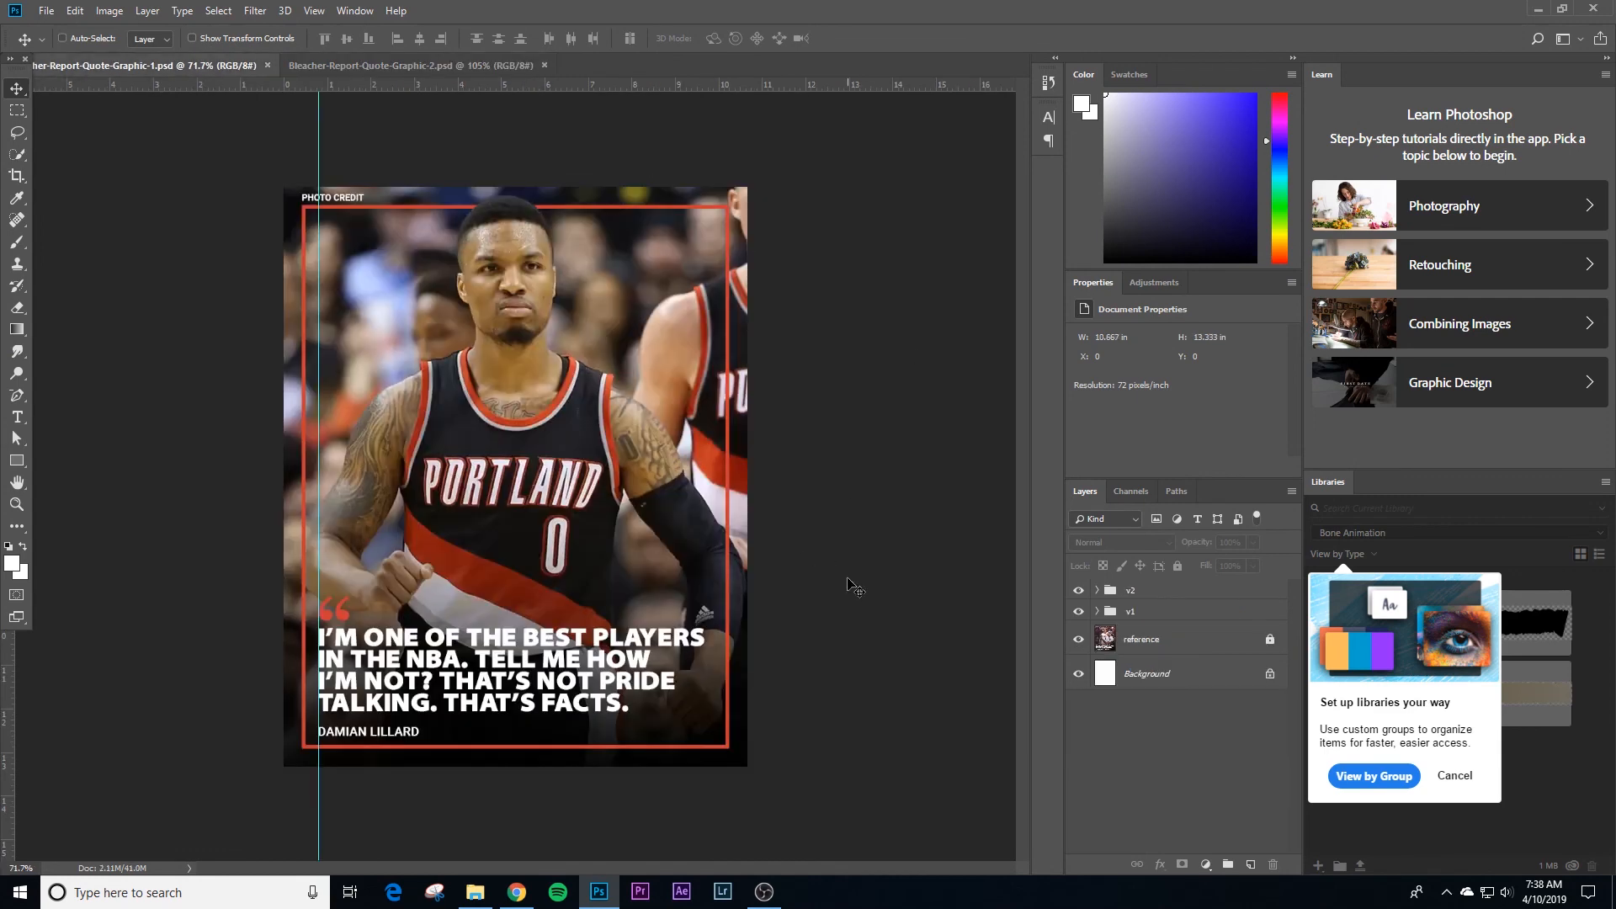
Step: Hide the guides on the Lillard quote graphic and open it for Save for Web export
key("ctrl+semicolon")
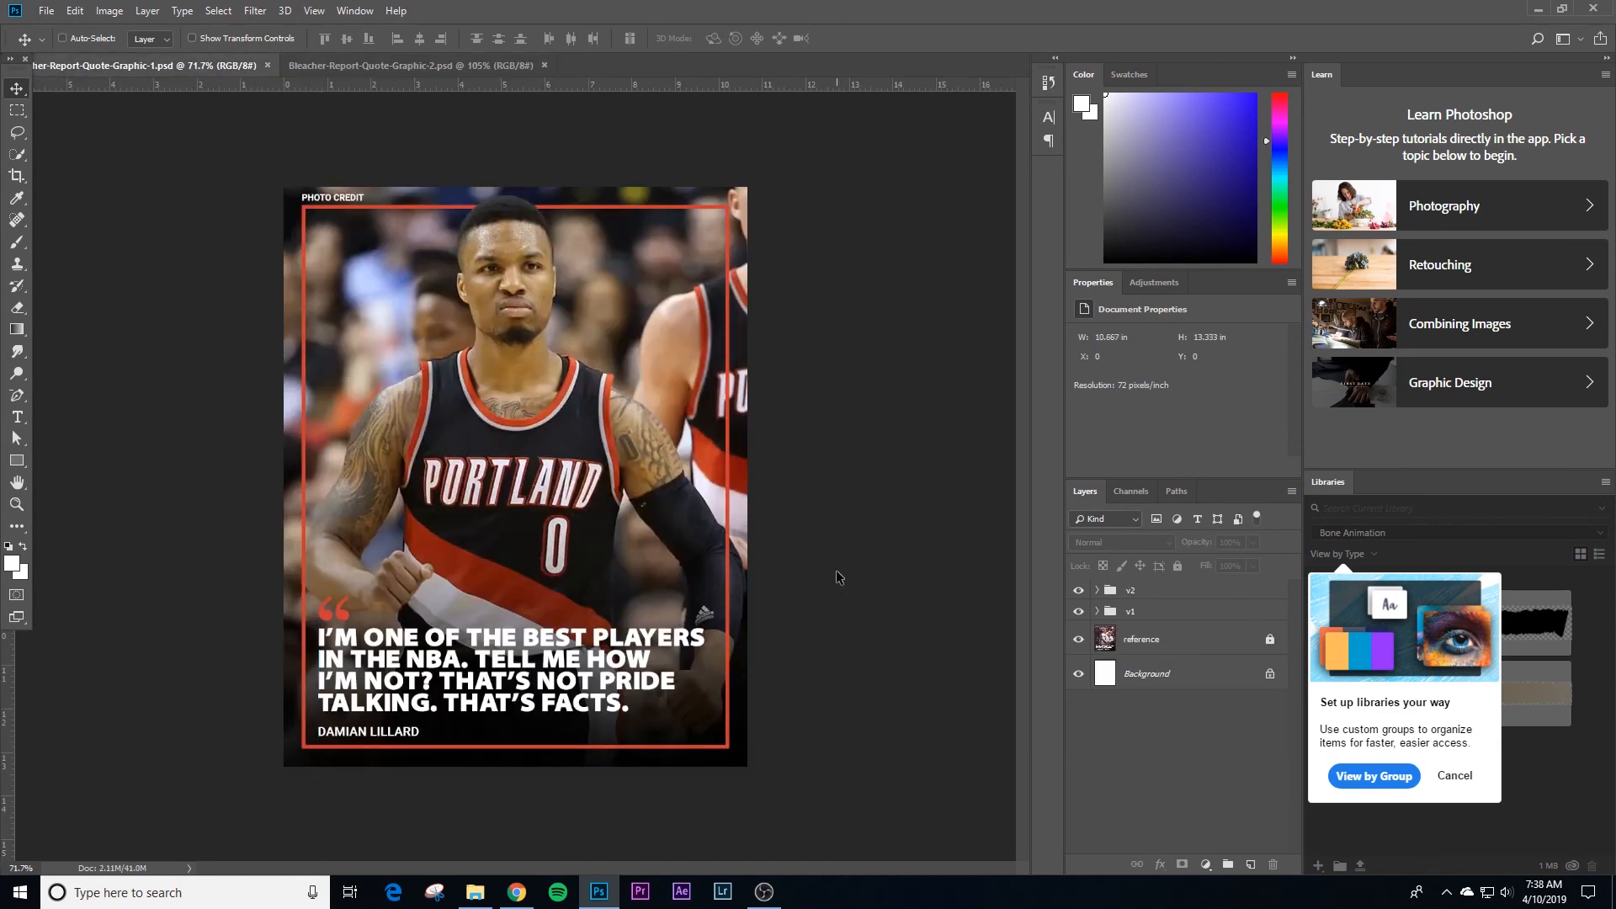
key("ctrl+alt+shift+s")
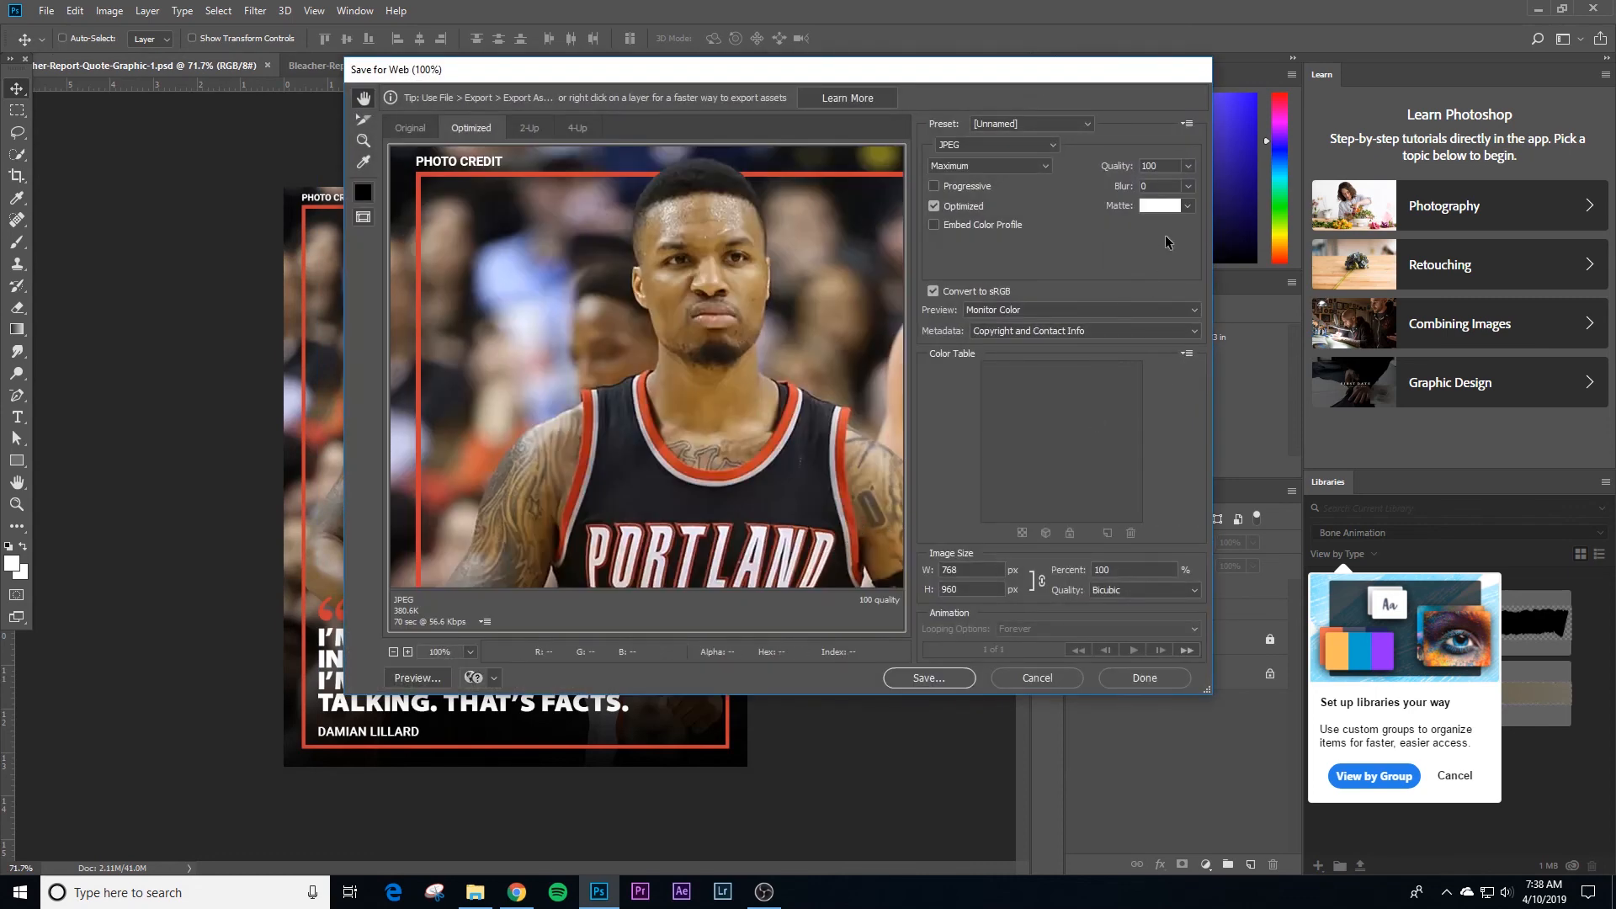
Step: Lower the JPEG quality to 60 and inspect the player's photo in the export preview
left_click(1188, 166)
left_click_drag(1157, 190, 1155, 189)
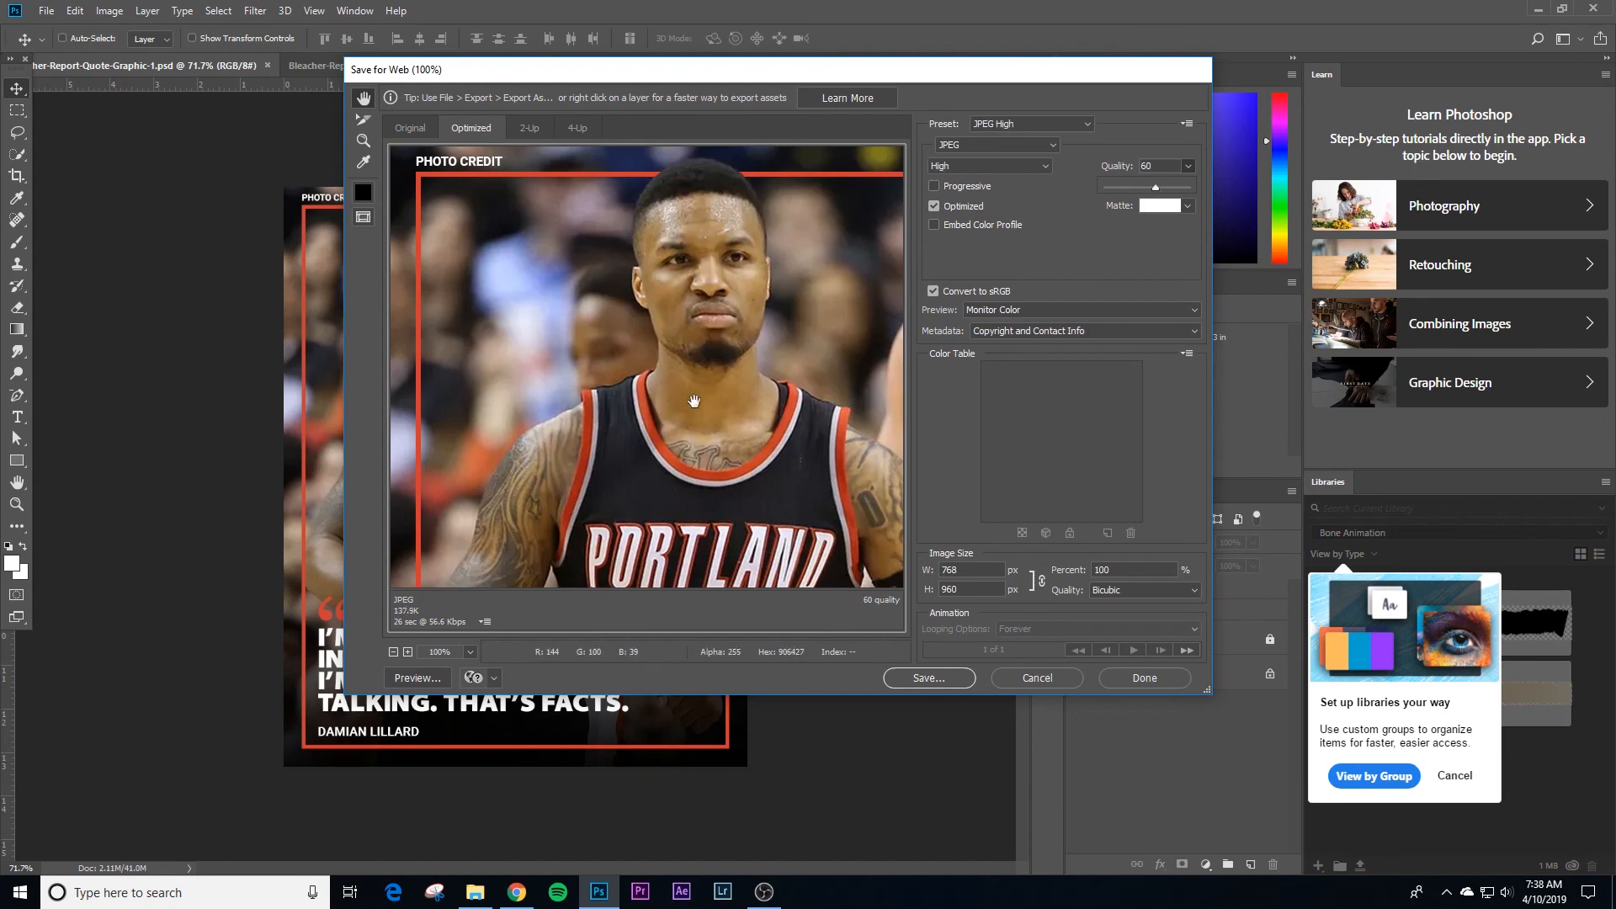
left_click_drag(692, 393, 679, 350)
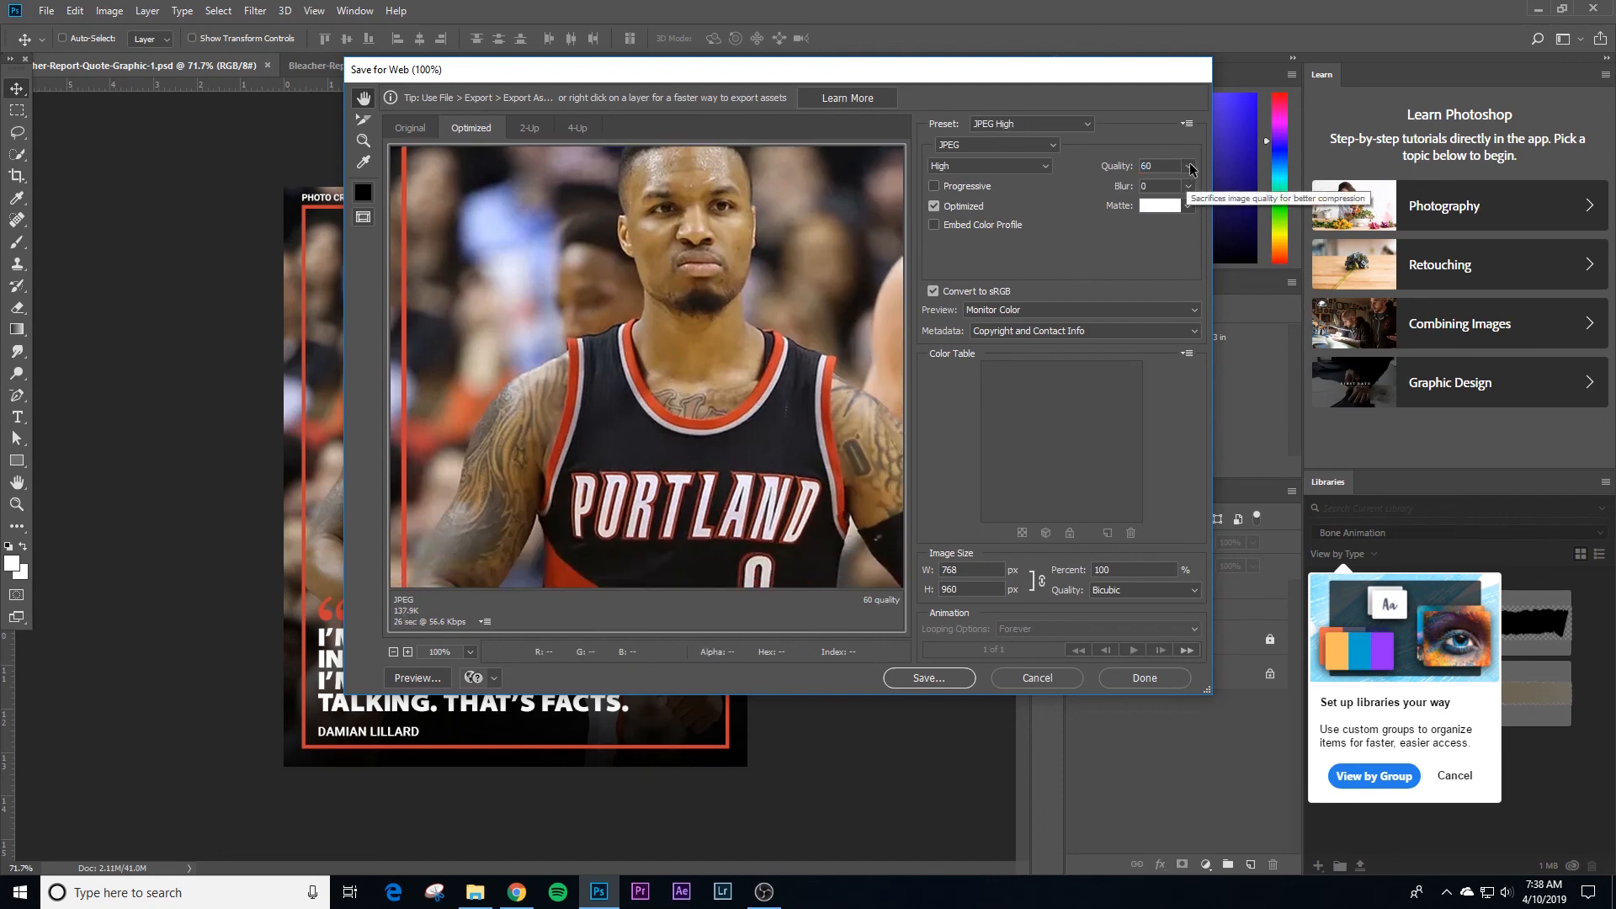
Step: Set the JPEG quality to 100 and save the optimized Lillard image
left_click(1188, 165)
left_click_drag(1158, 188, 1215, 189)
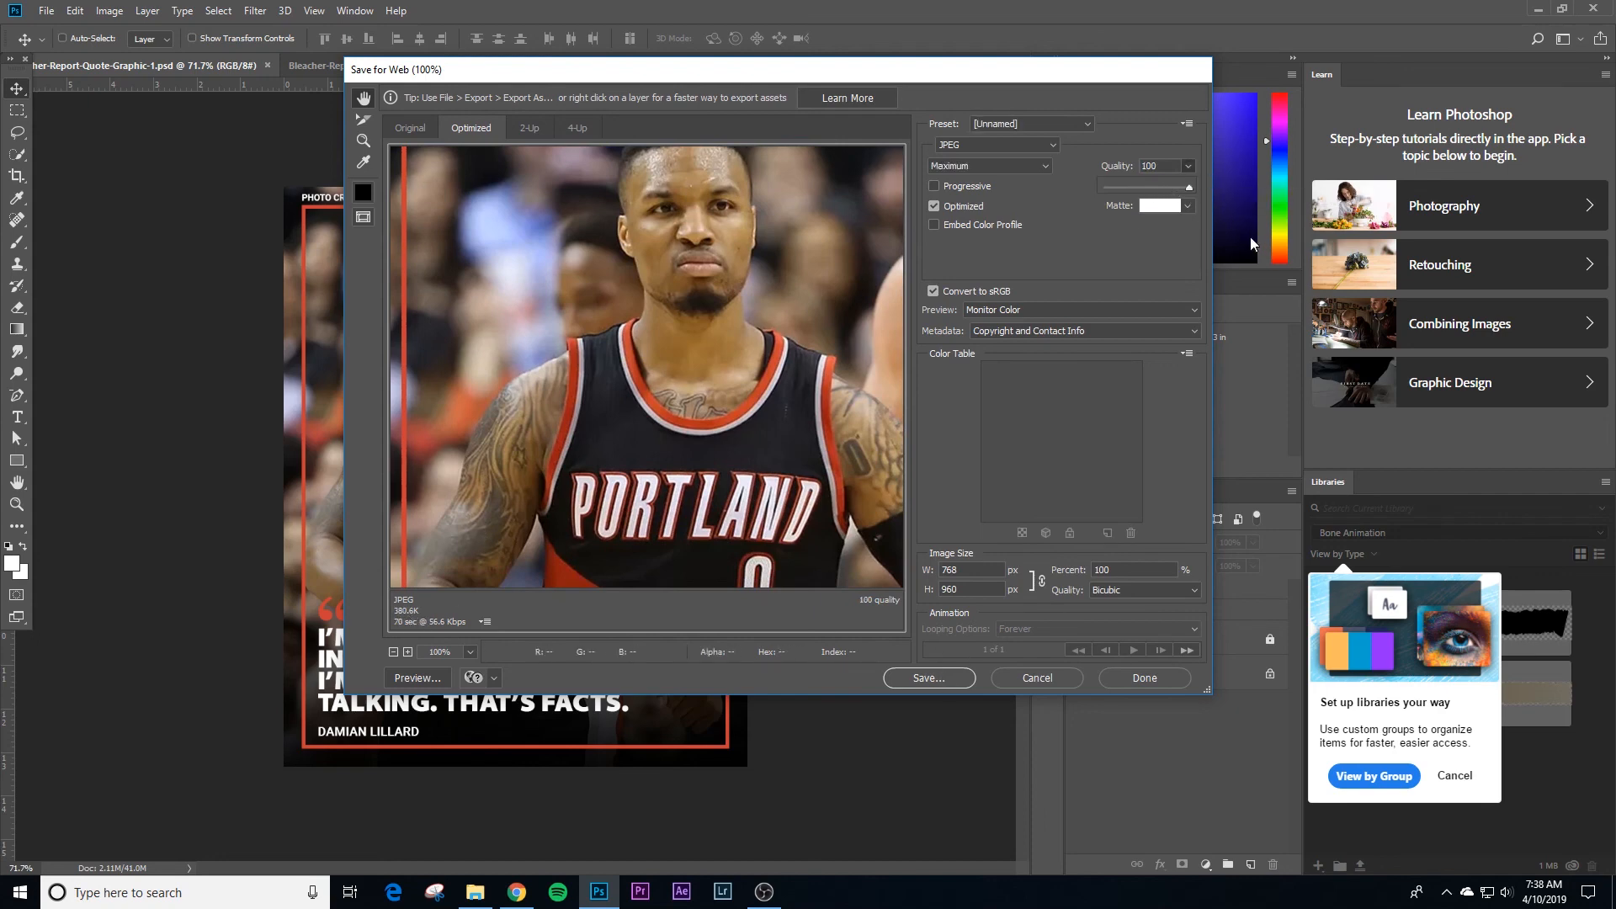
left_click(938, 680)
left_click(781, 395)
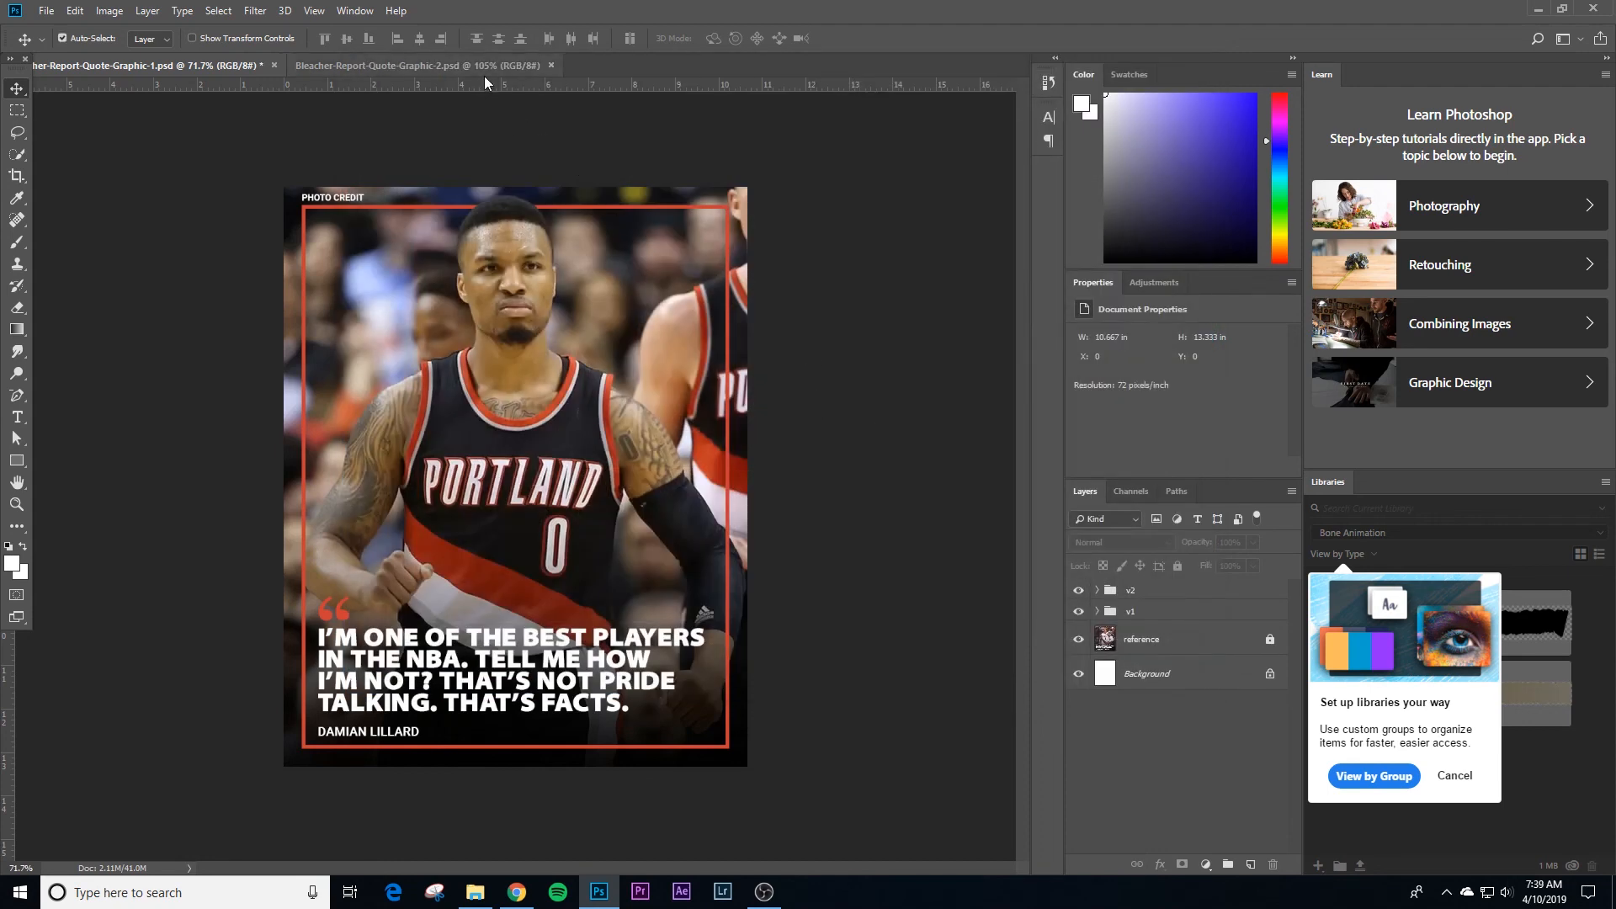
Step: Switch to the Bleacher-Report-Quote-Graphic-2 document and open it for Save for Web export with JPEG quality 60
left_click(484, 73)
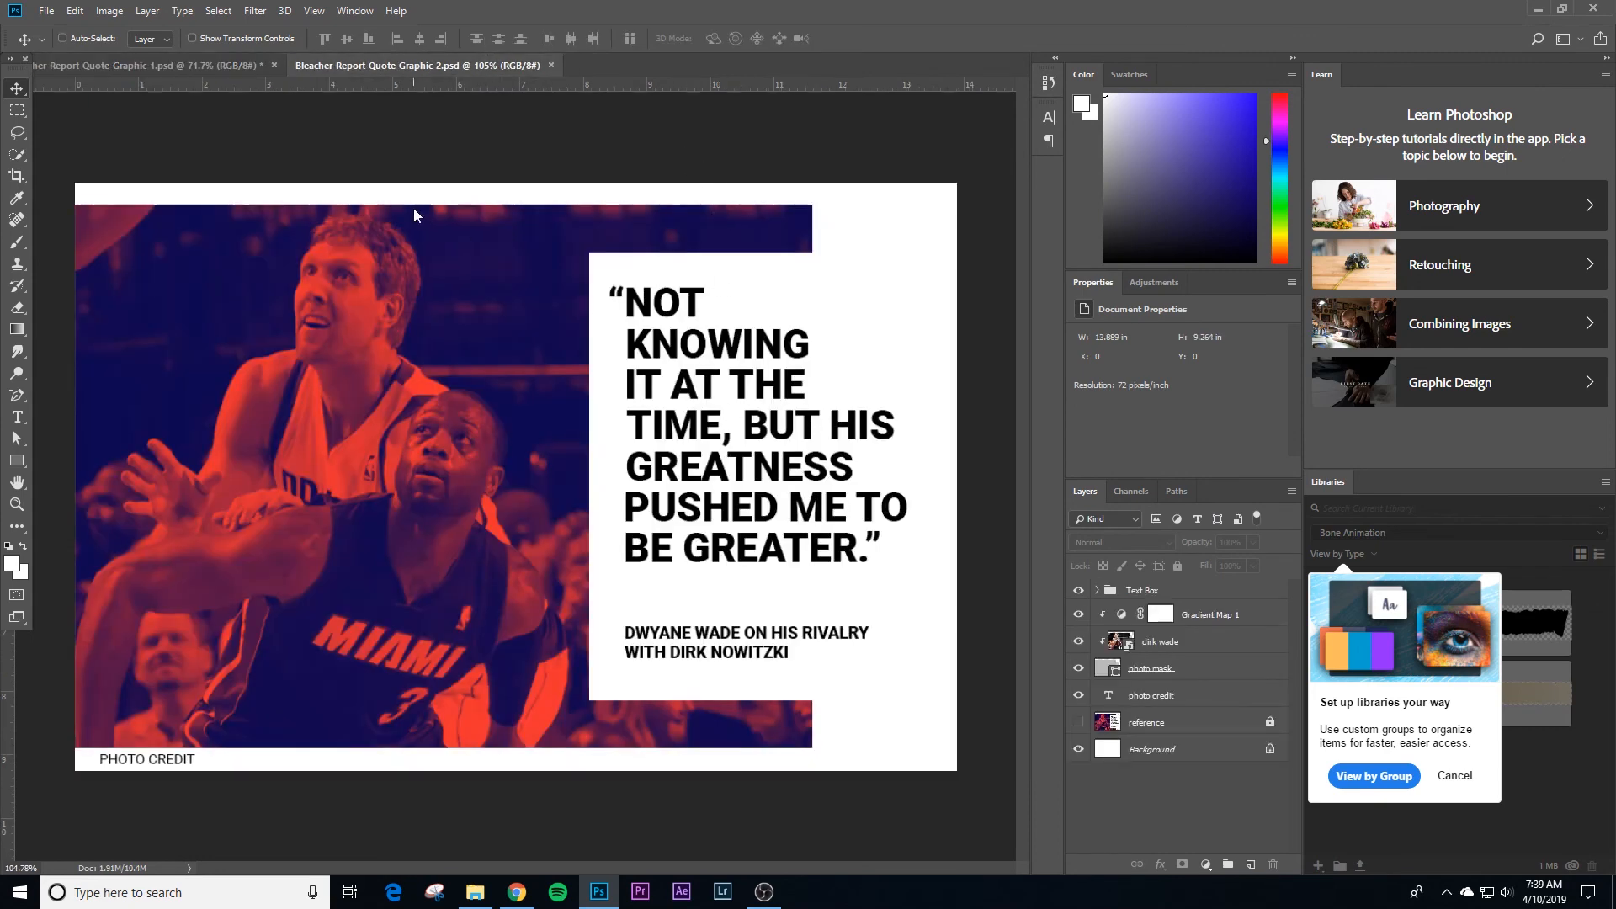
key("ctrl+alt+shift+s")
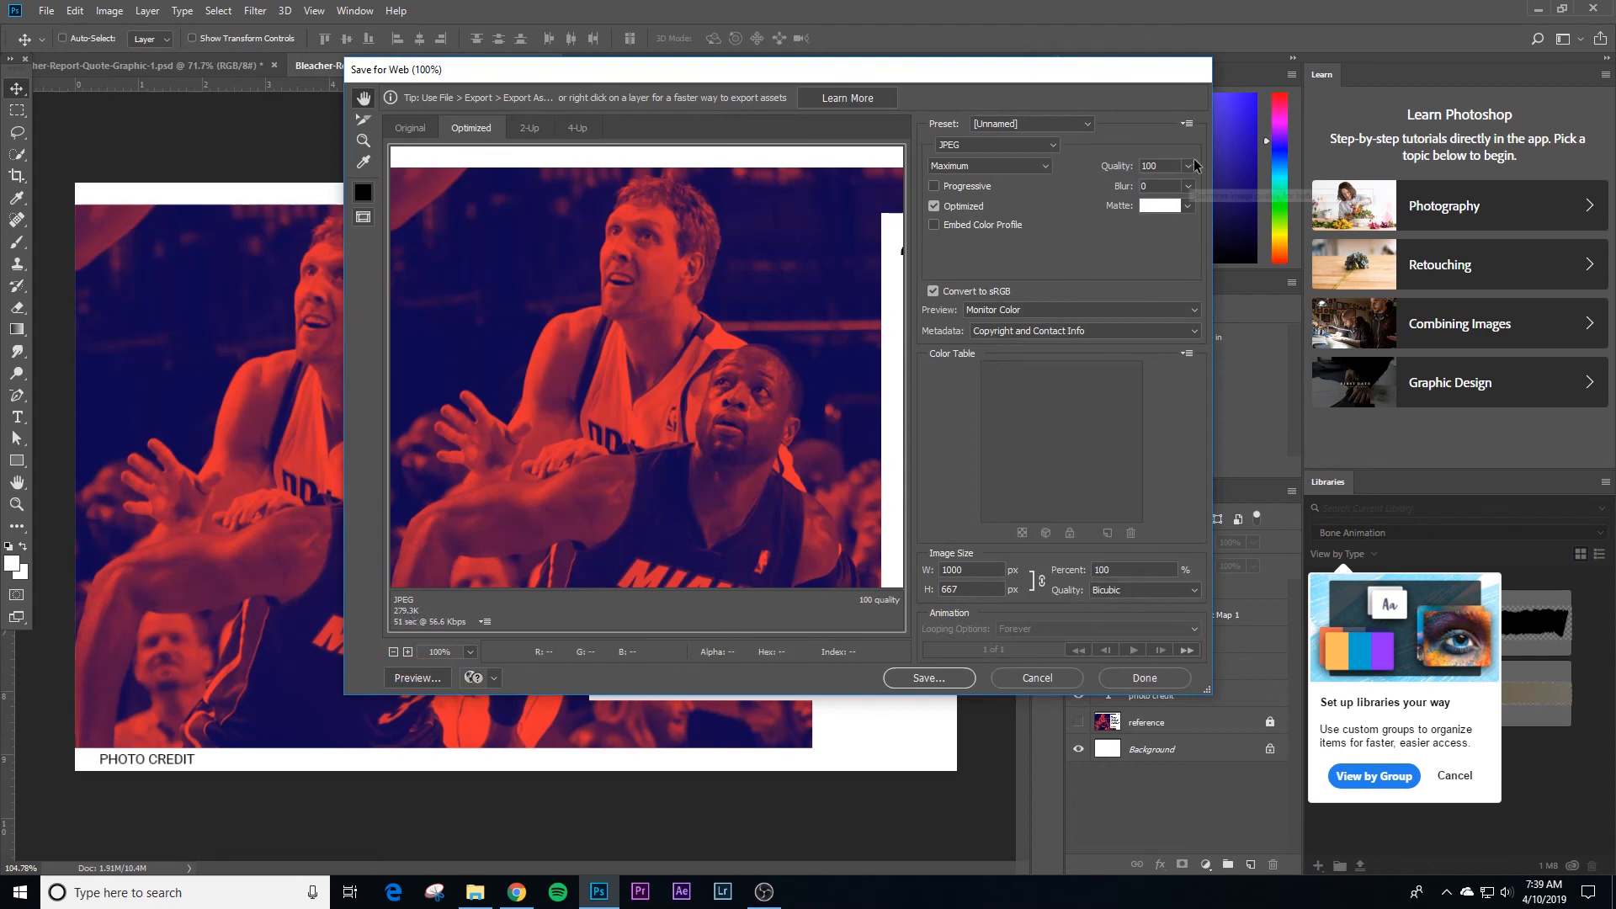
double_click(1152, 165)
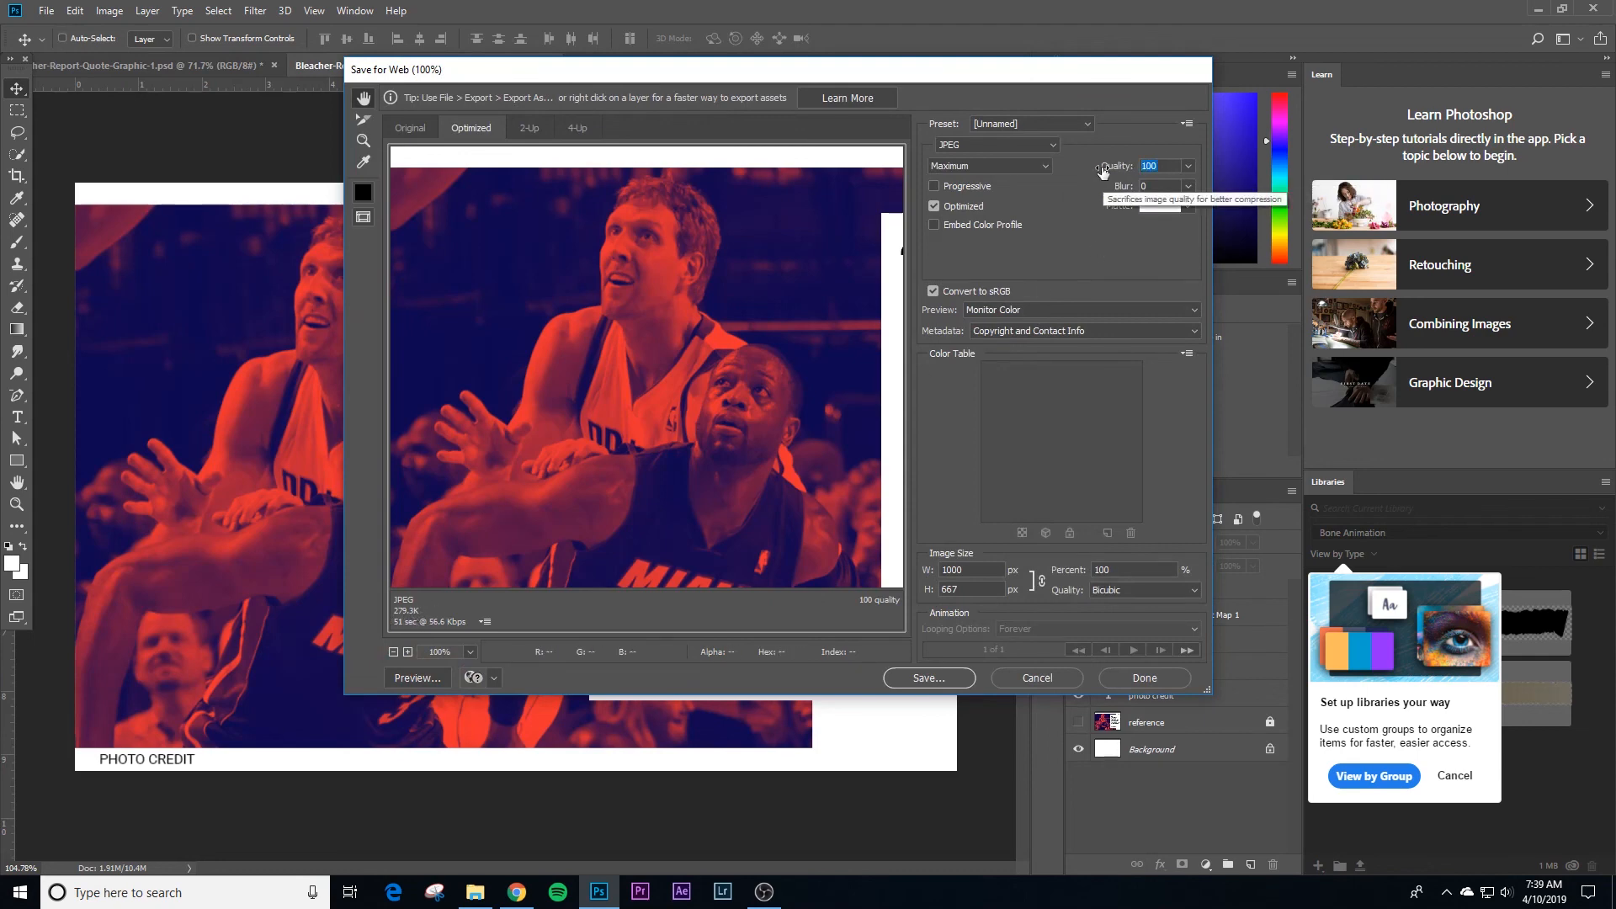
type("60")
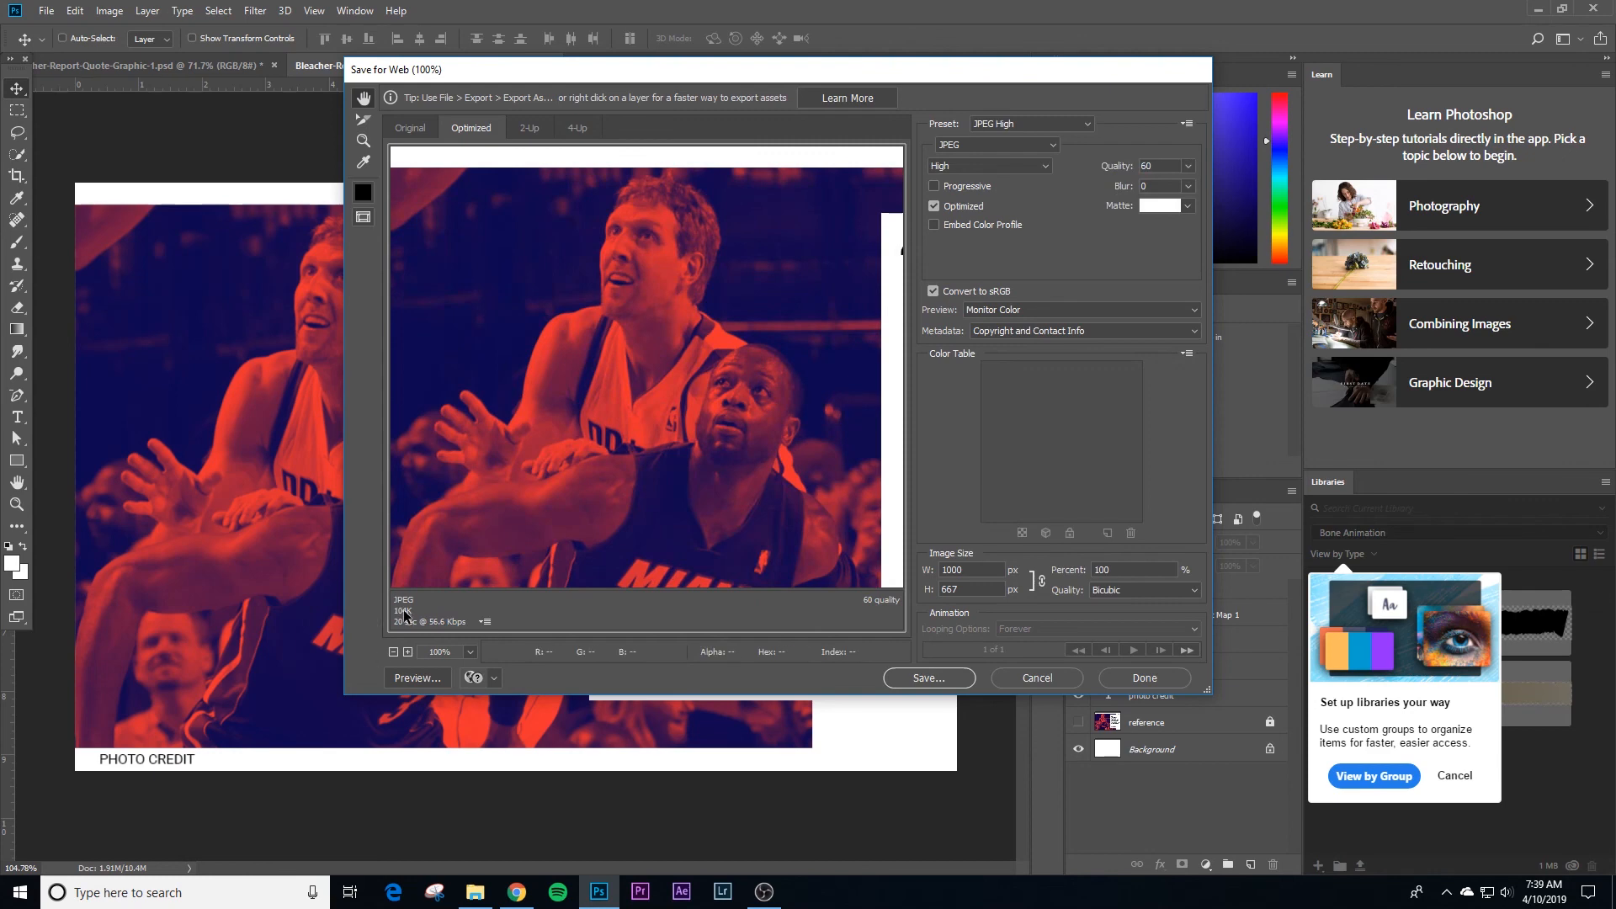
Step: Raise the JPEG quality to 100 and save the image as Bleacher-Report-Quote-Graphic-2 on the Desktop
left_click(1188, 167)
left_click_drag(1157, 190, 1251, 196)
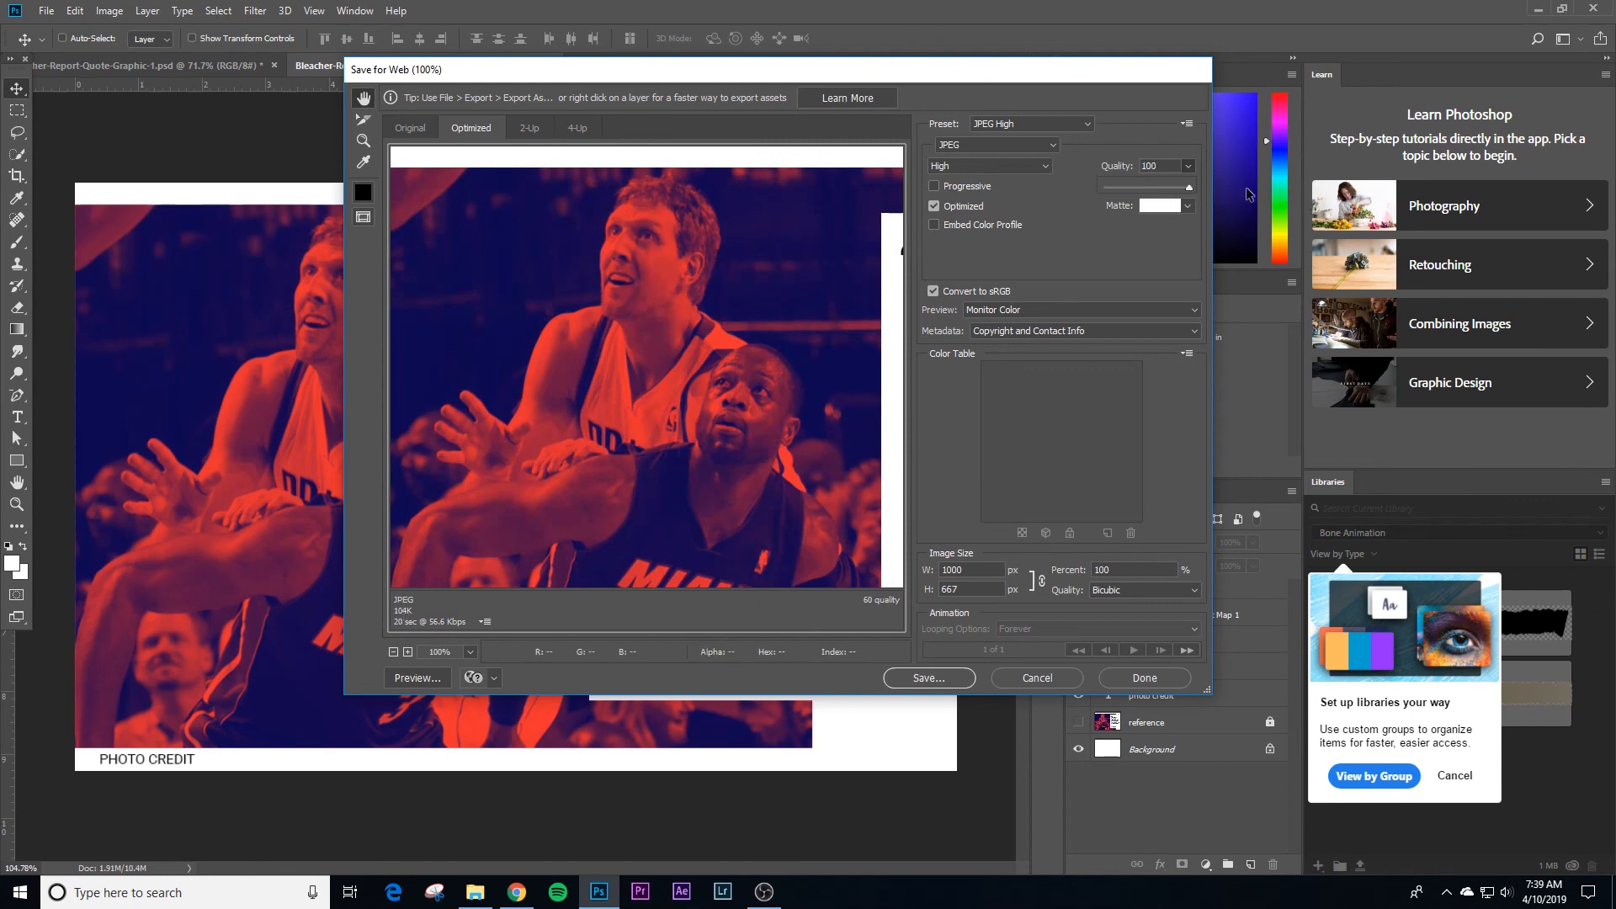
left_click(929, 677)
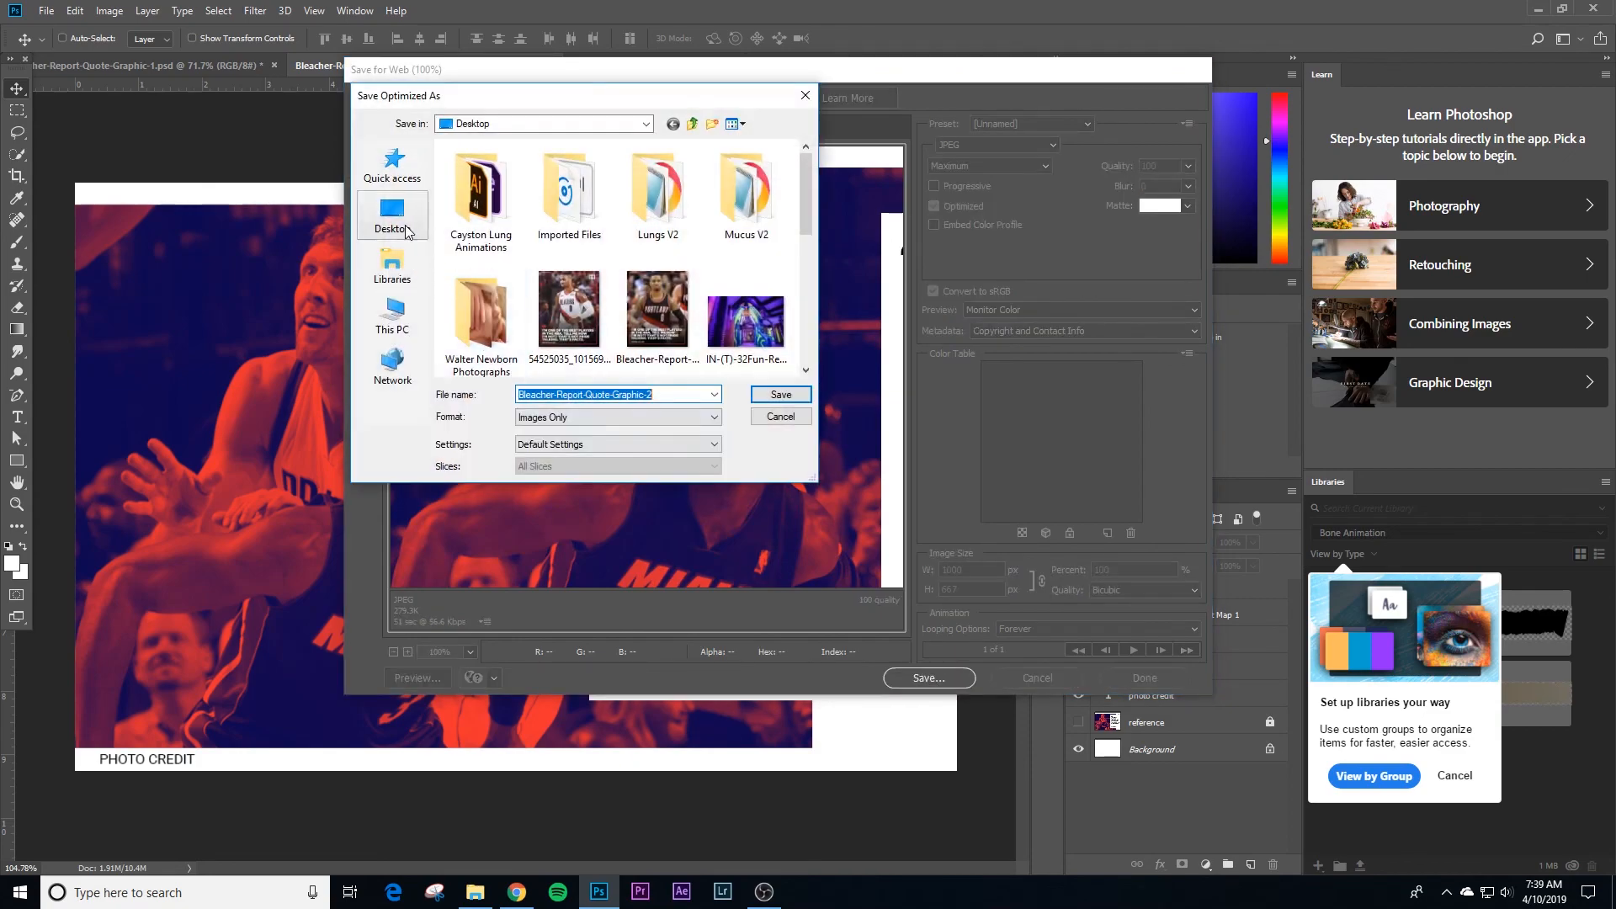
left_click(789, 391)
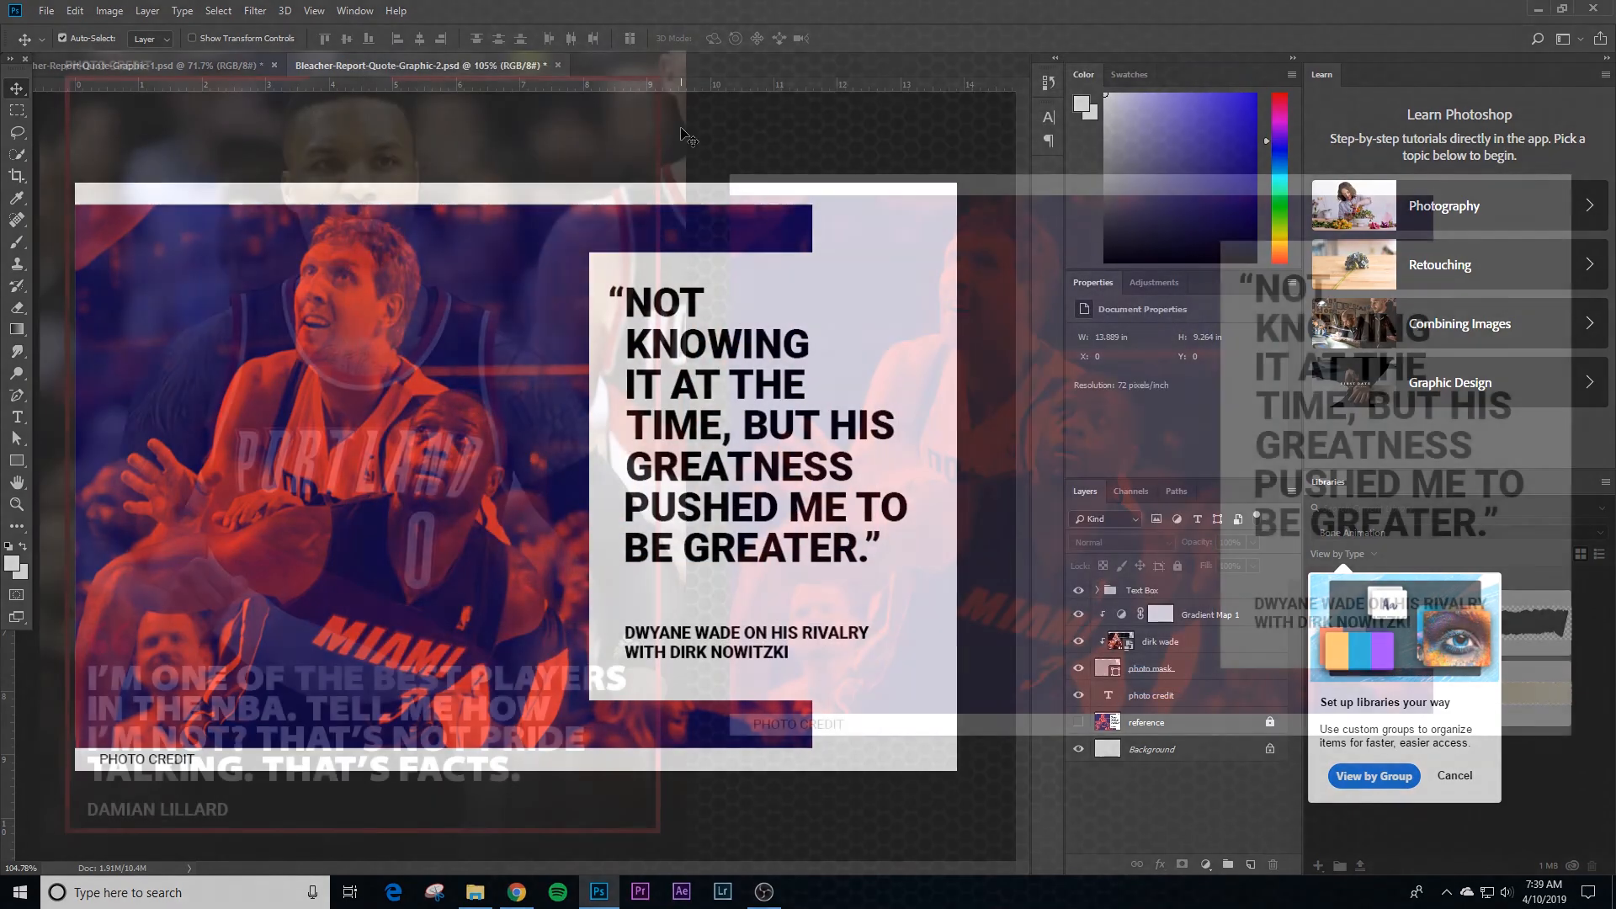